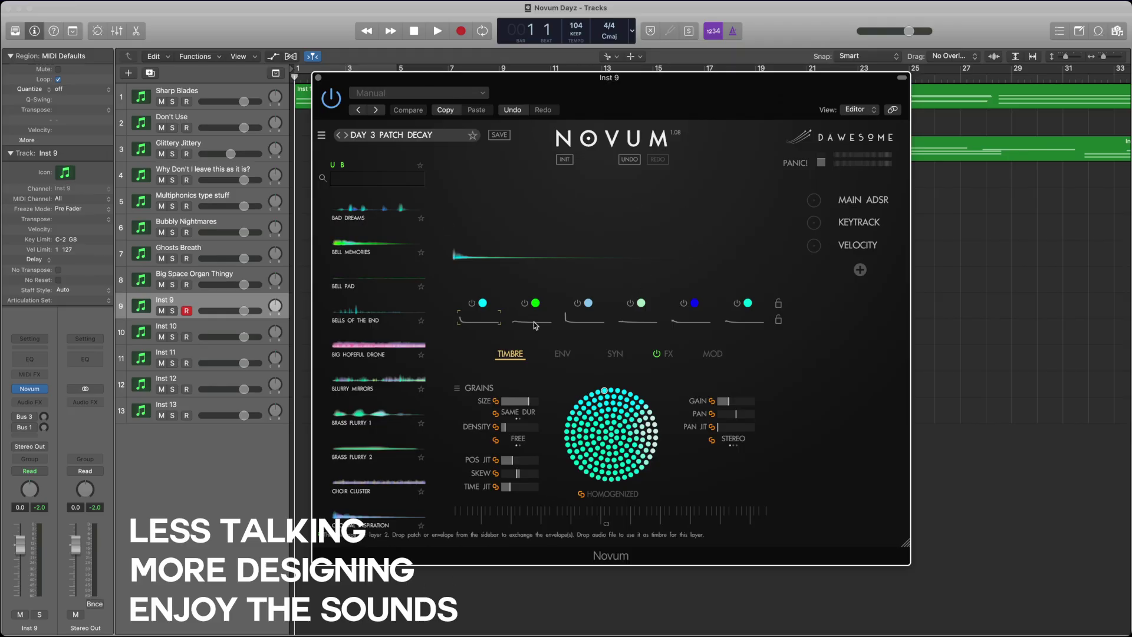
- Look through the user patches in the patch list and return to the start of the list
scroll(361, 412, down, 5)
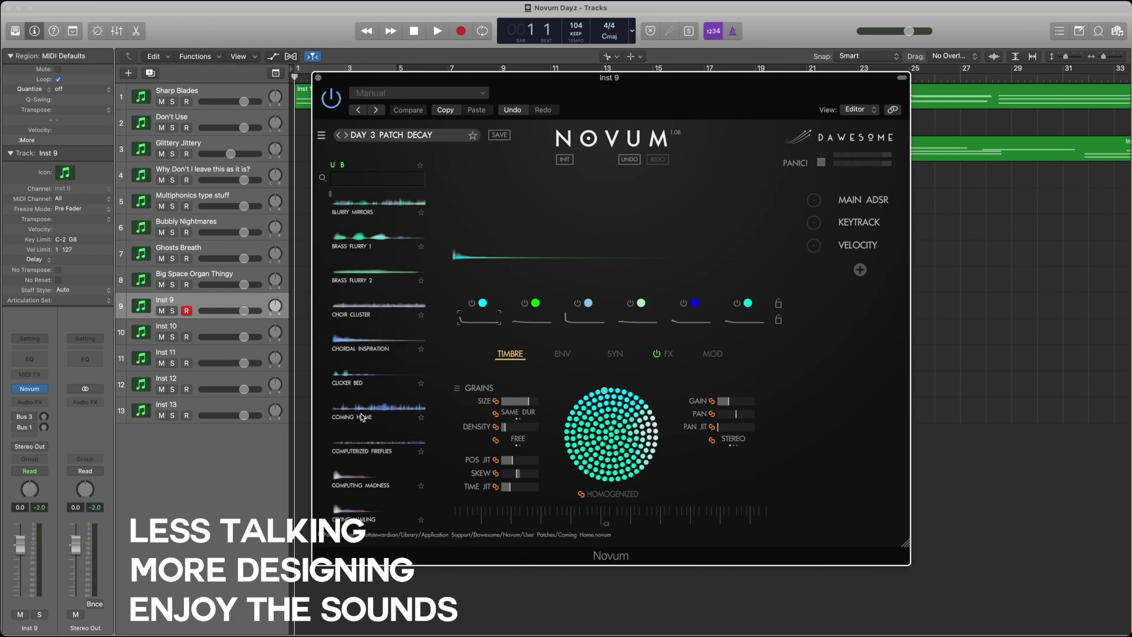
scroll(361, 413, down, 10)
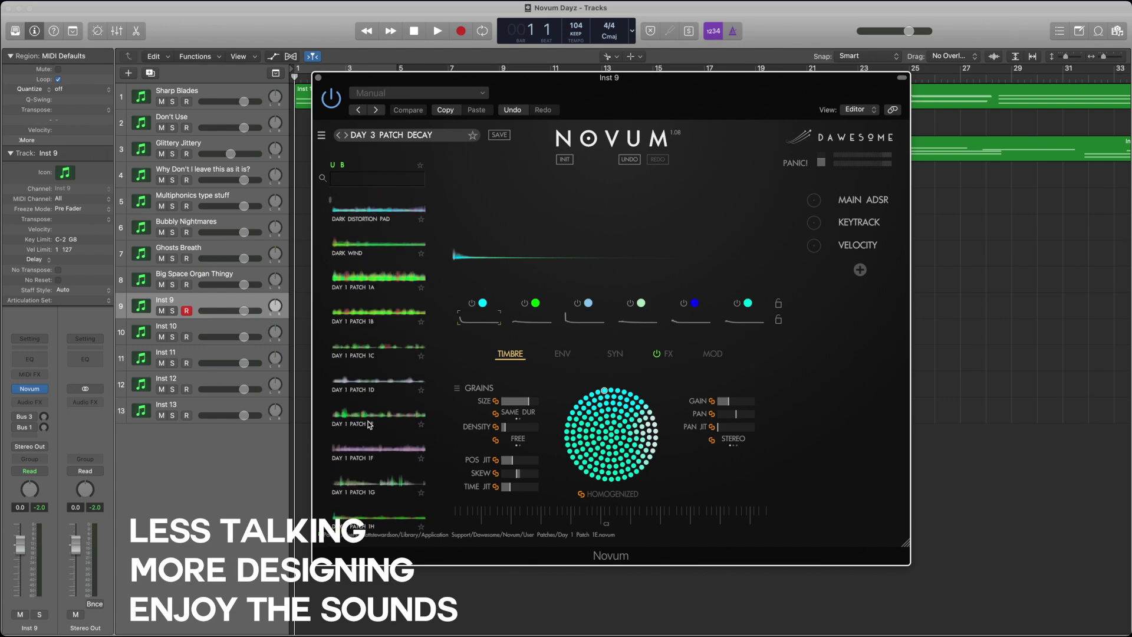
scroll(369, 423, down, 8)
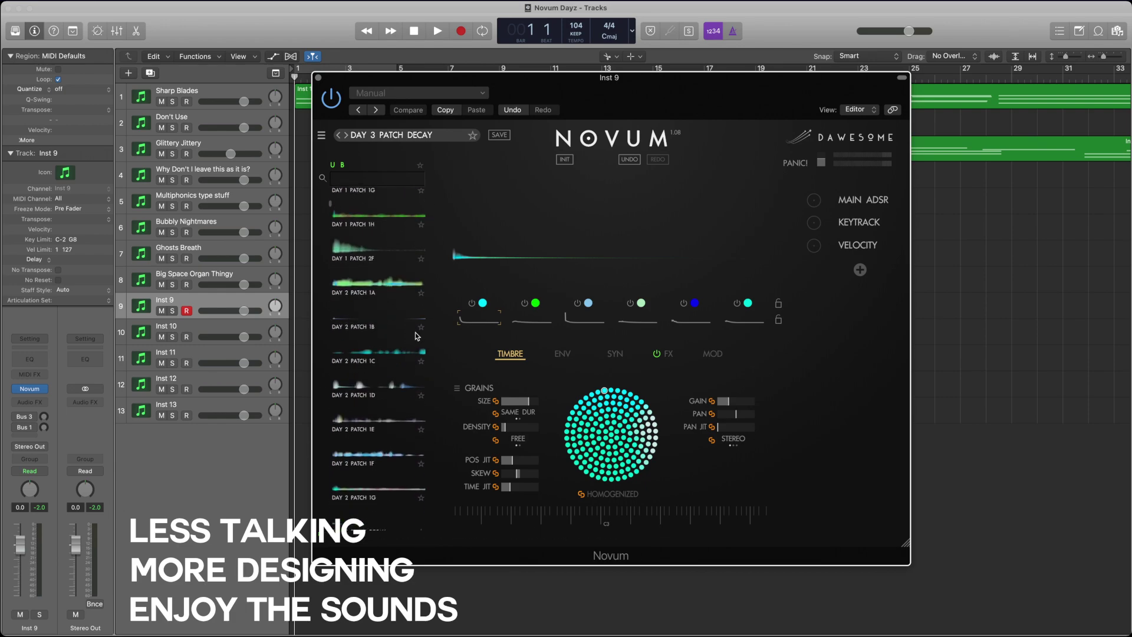
scroll(416, 331, down, 7)
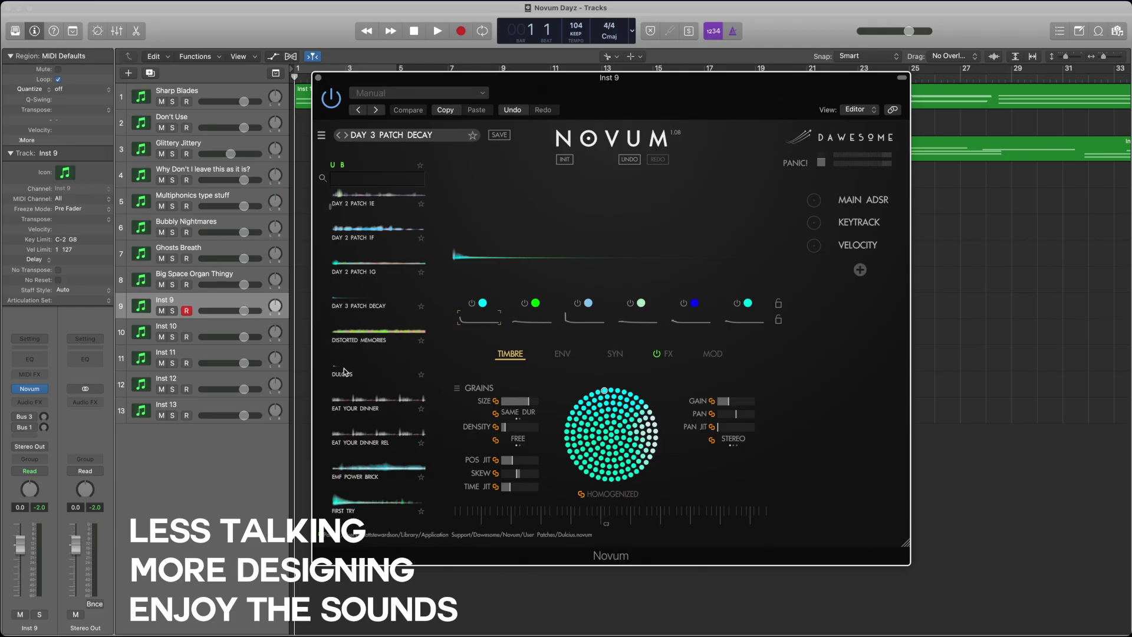
scroll(383, 281, up, 11)
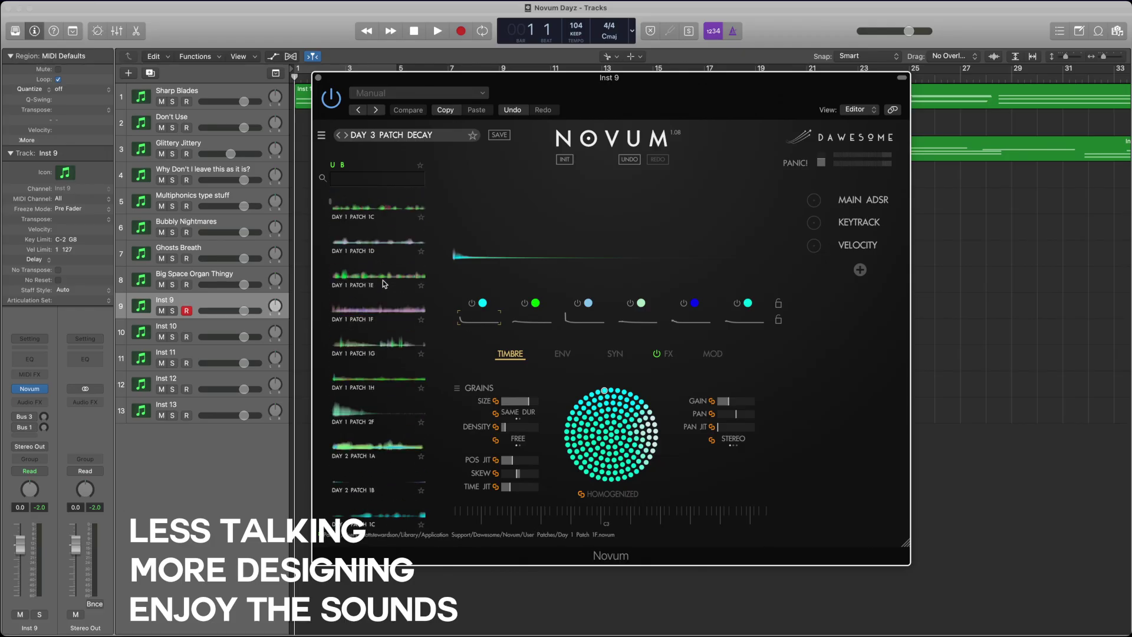
scroll(383, 283, up, 15)
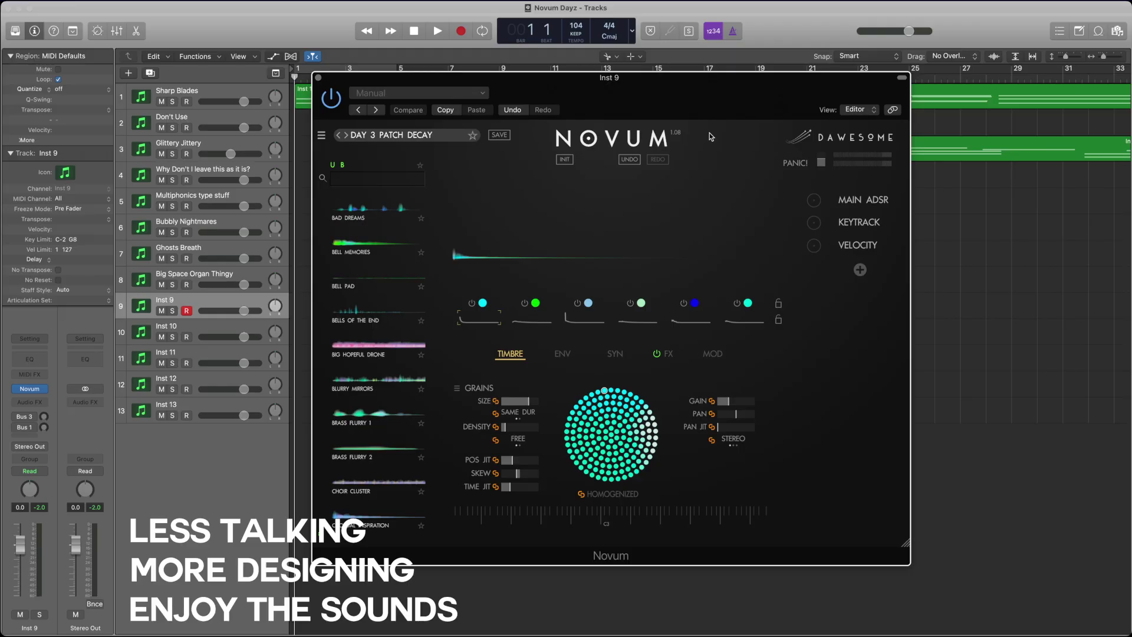
- Load an audio sample into the spectral display to decompose it into six new layers
click(269, 571)
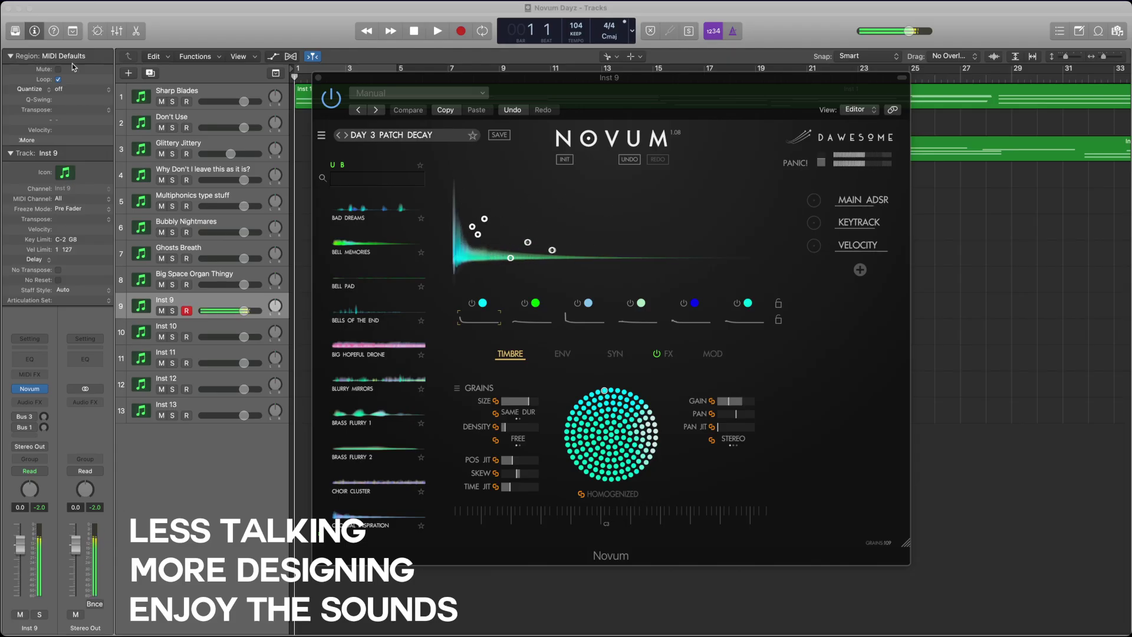
drag(368, 161, 588, 242)
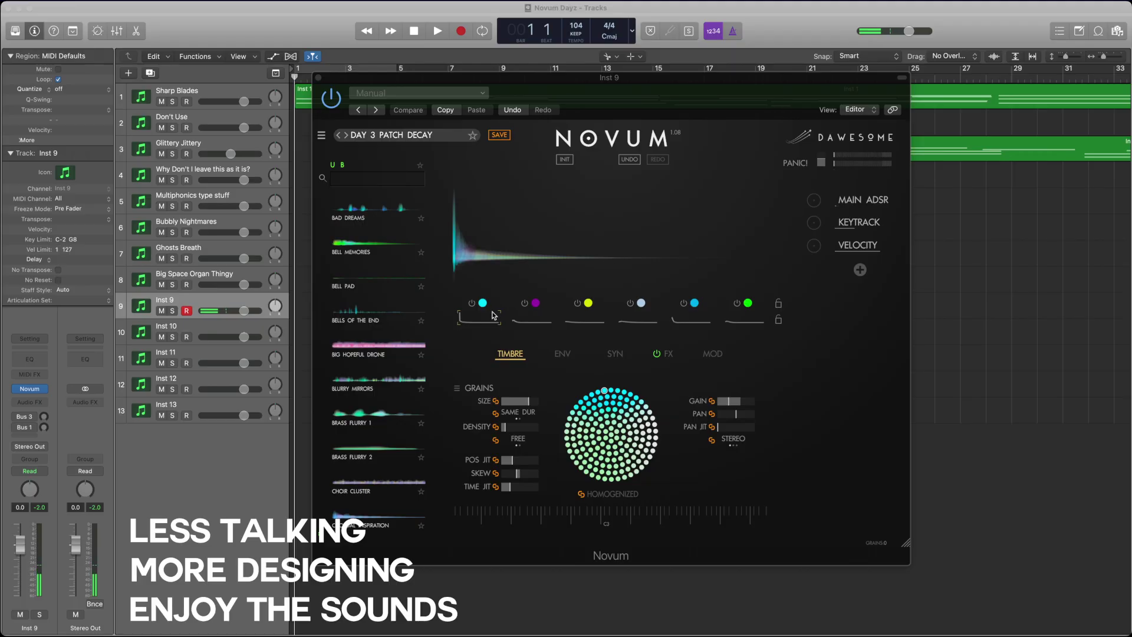
- Switch off layers 2 through 6 one after another, and finally layer 1, to hear each layer's contribution
click(529, 306)
click(581, 305)
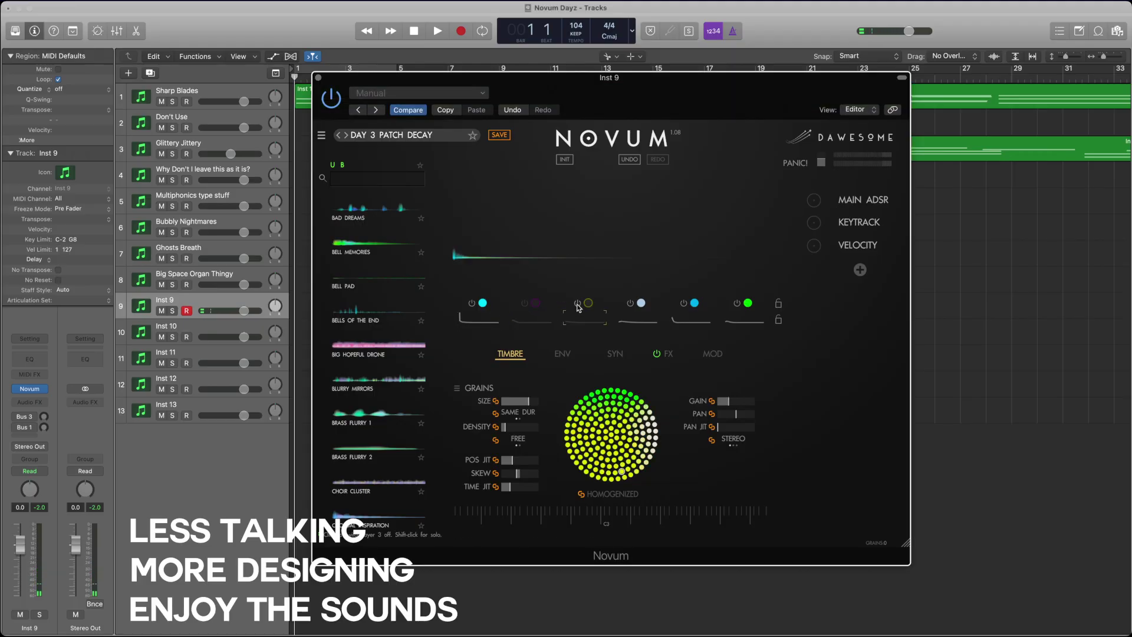
click(632, 306)
click(683, 305)
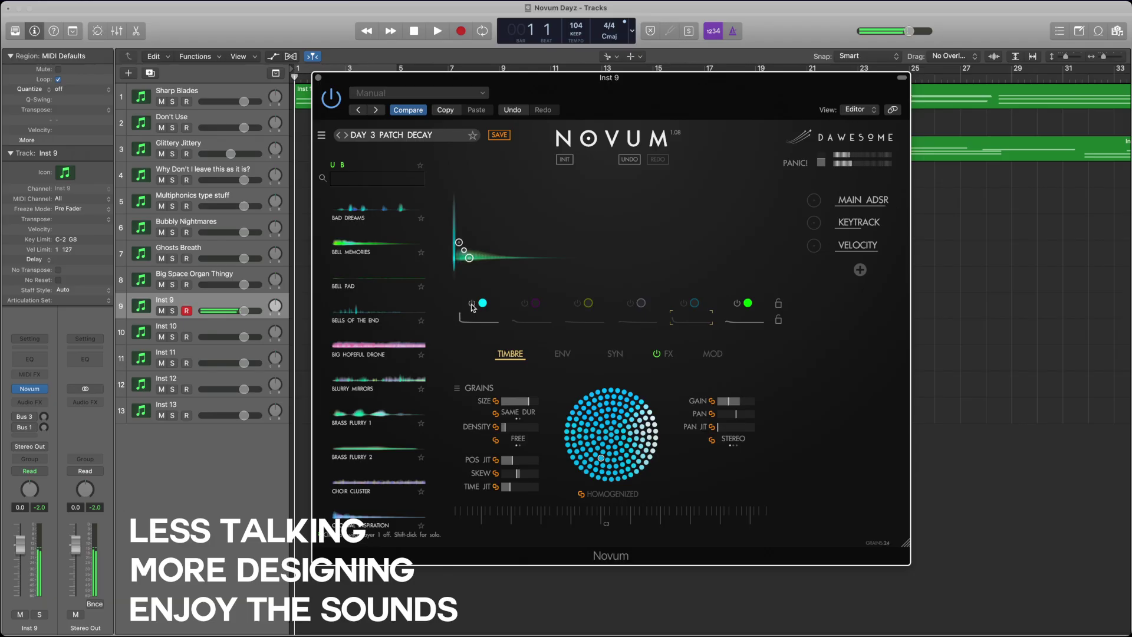
click(736, 306)
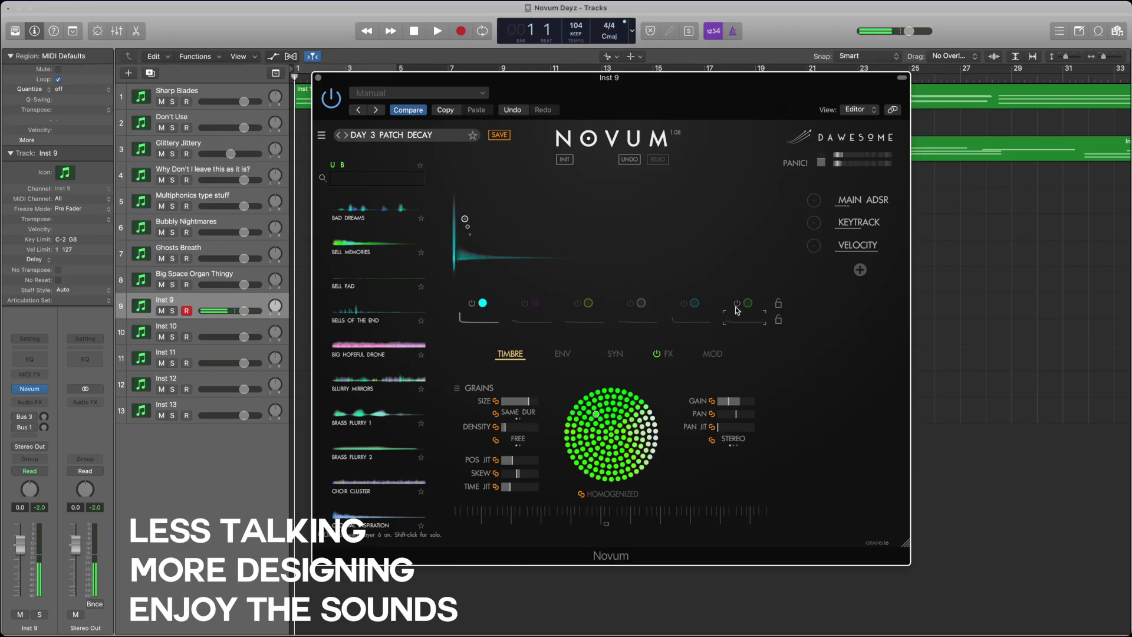
click(471, 306)
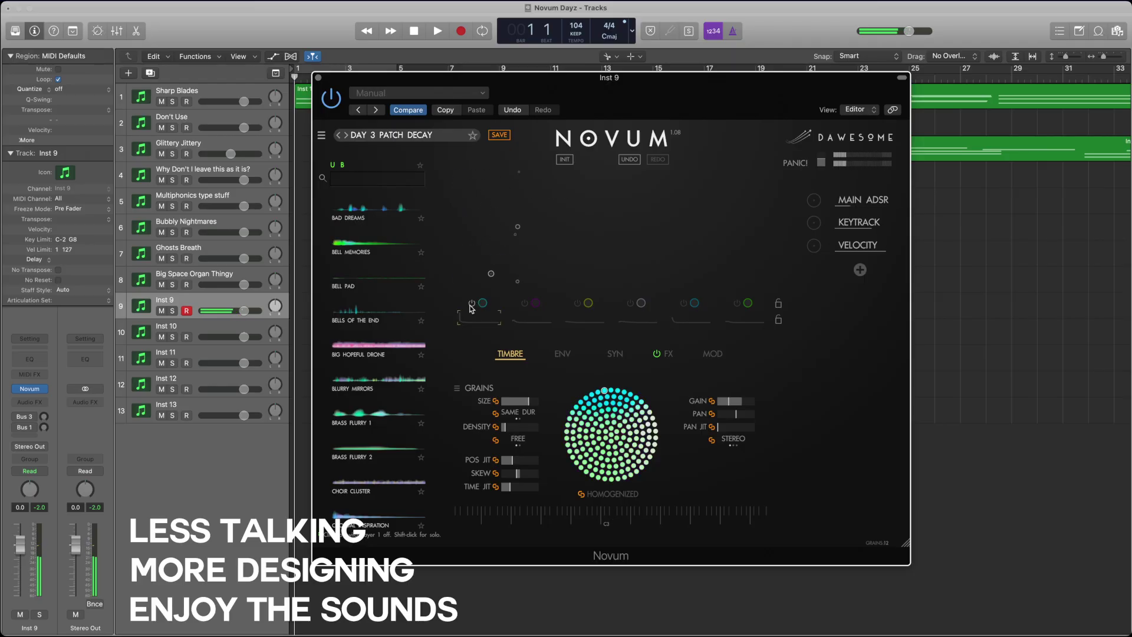
- Audition layers 5 and 6 separately, and switch all six layers back on
click(685, 306)
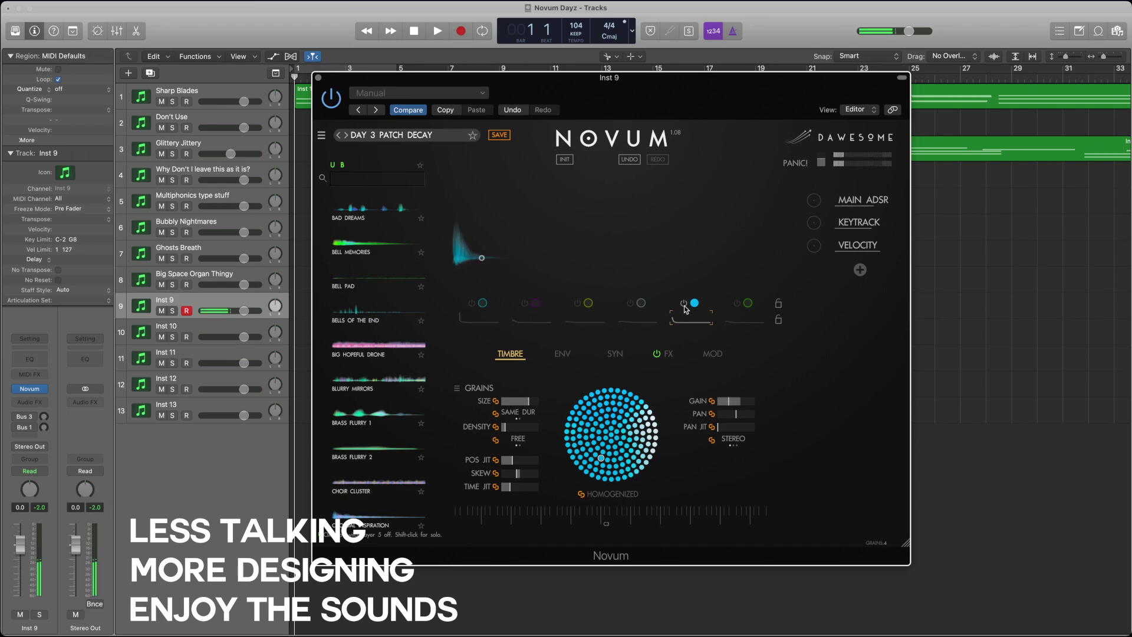
click(748, 303)
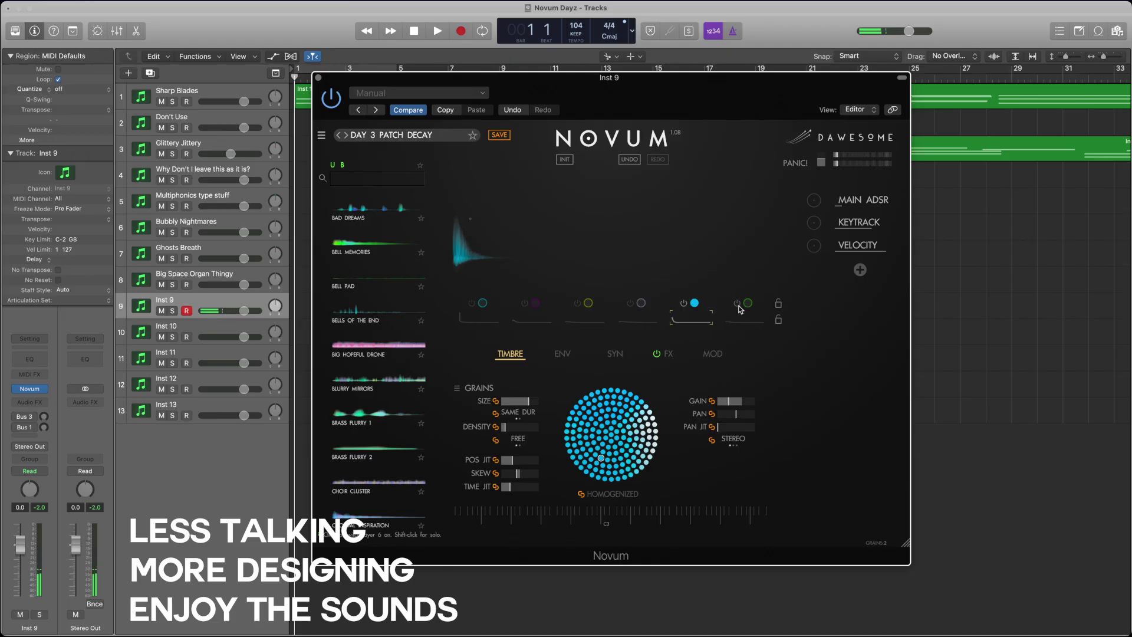
click(681, 304)
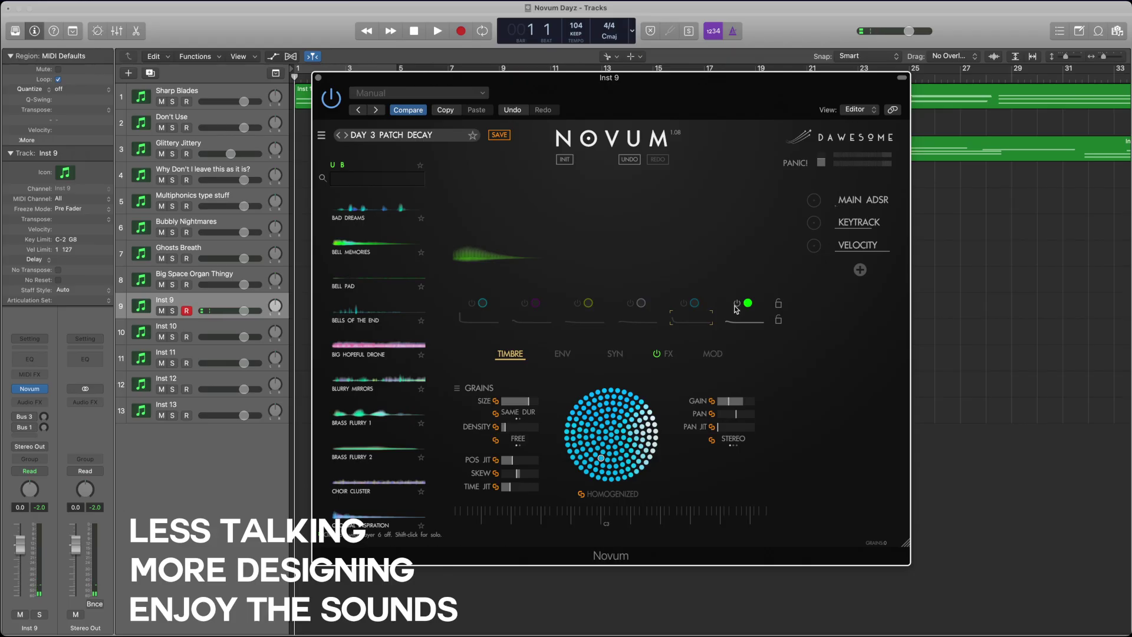
click(630, 304)
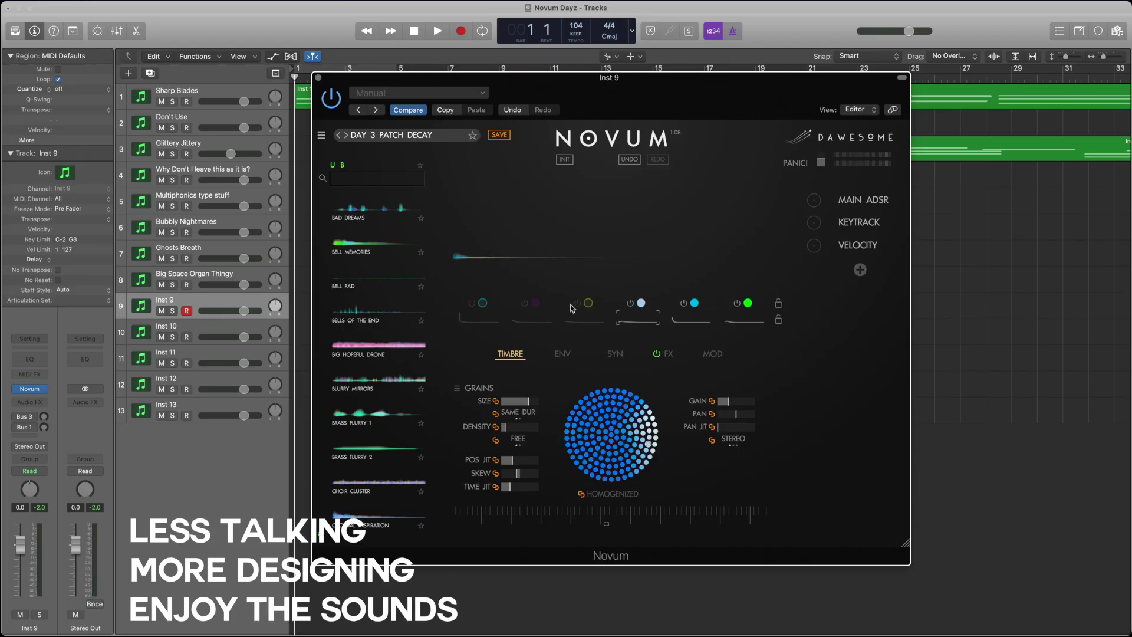
click(524, 303)
click(578, 307)
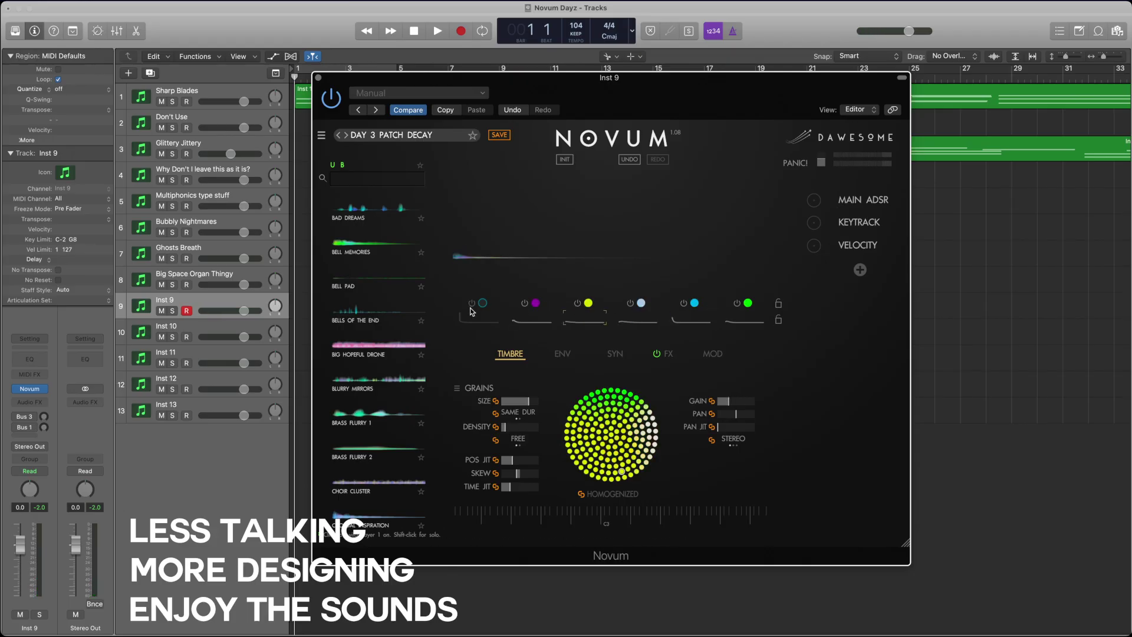
click(471, 306)
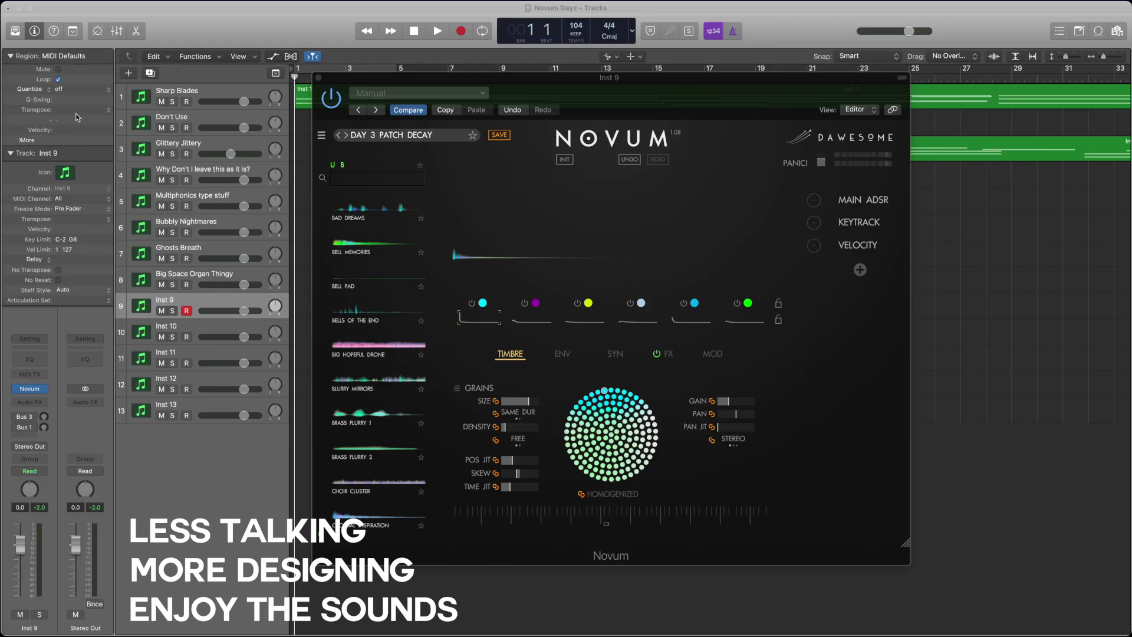
- Load a series of other audio samples into the spectral display, decomposing each one in place of the previous source
drag(62, 115, 562, 235)
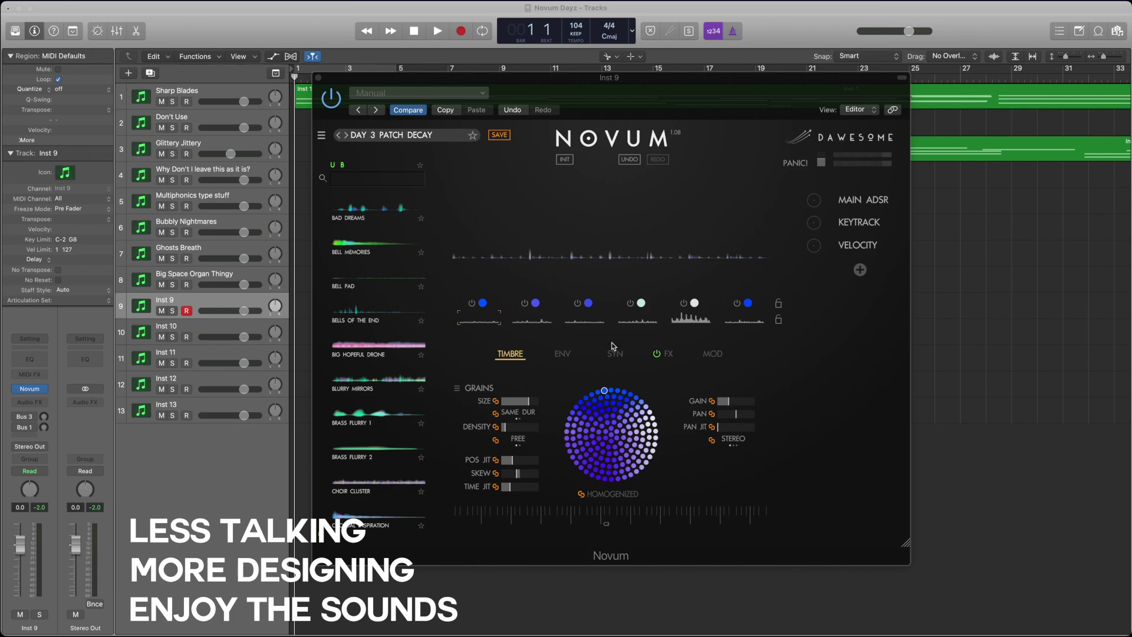
click(853, 362)
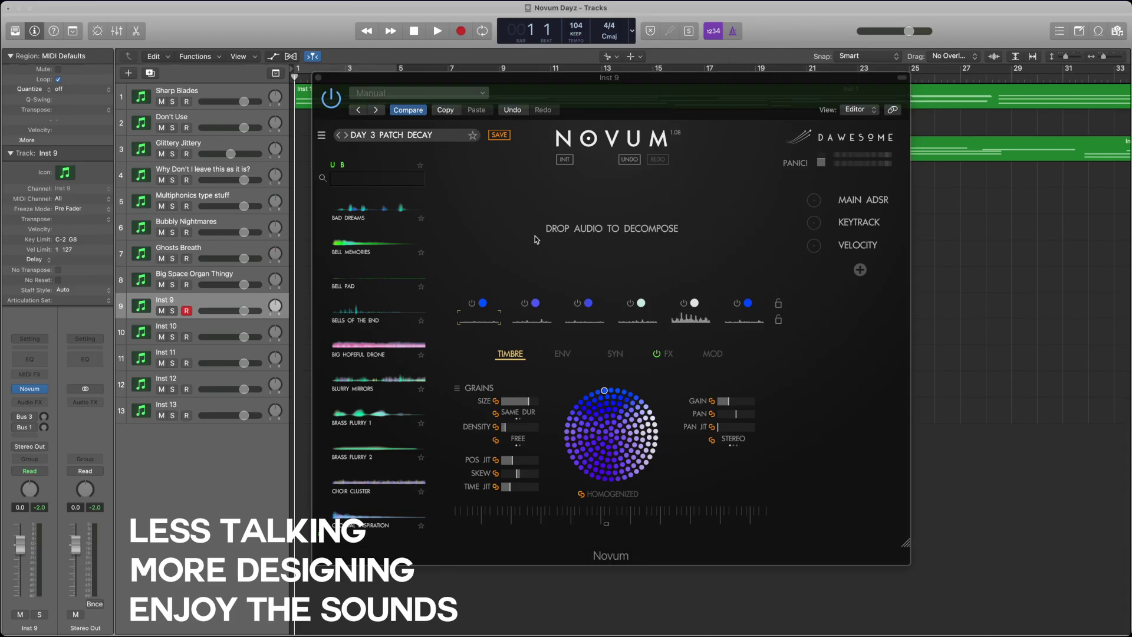
drag(536, 236, 534, 236)
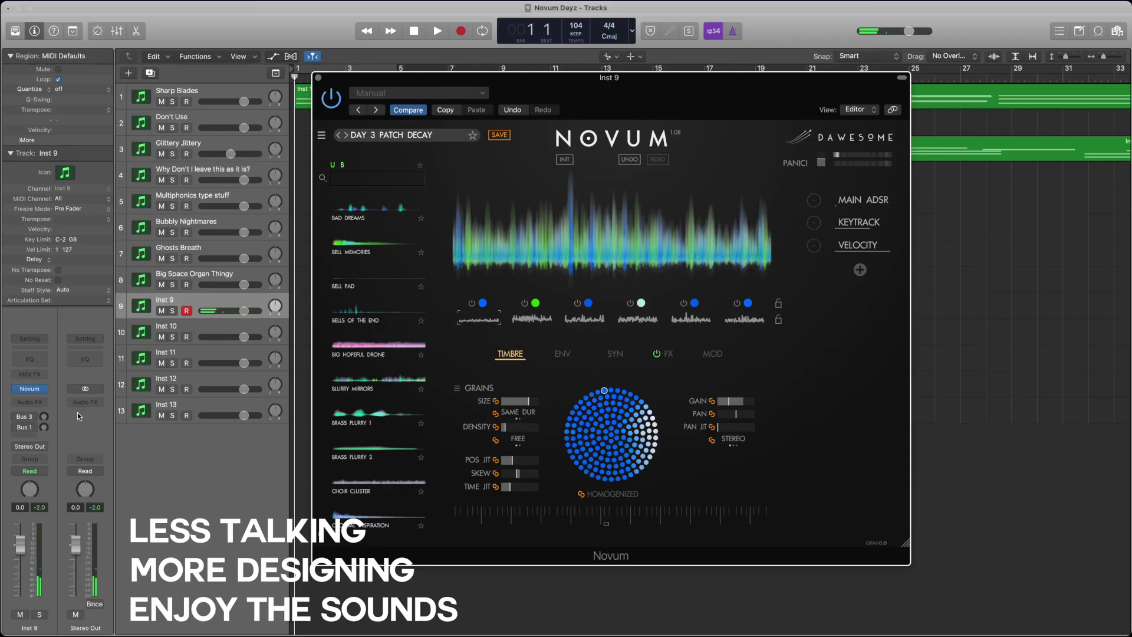
drag(77, 420, 514, 254)
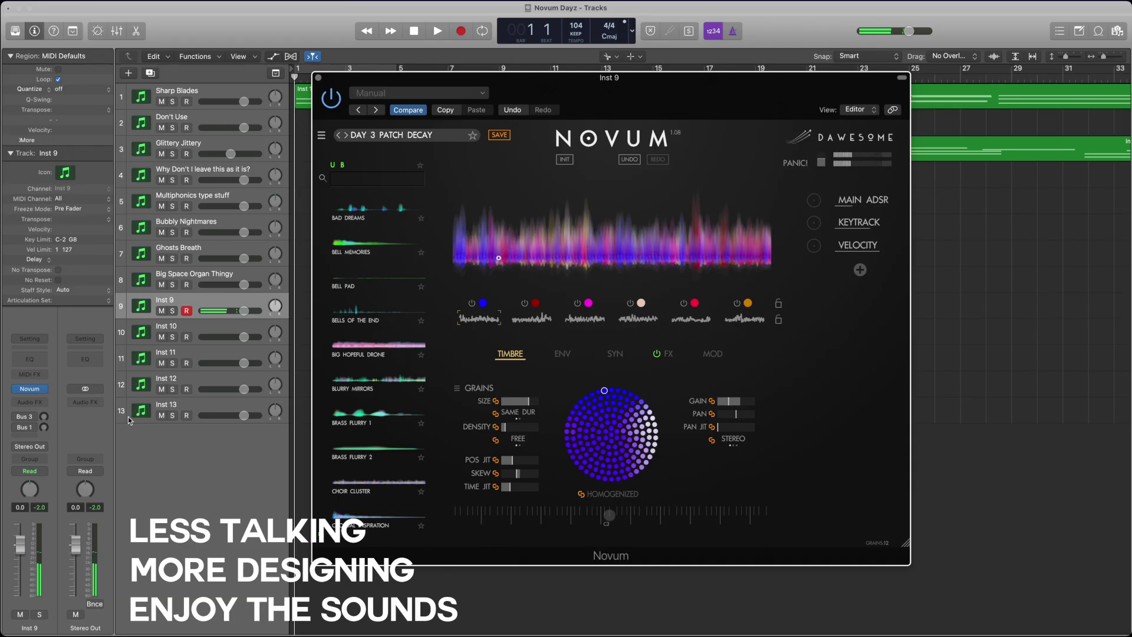
drag(68, 417, 559, 250)
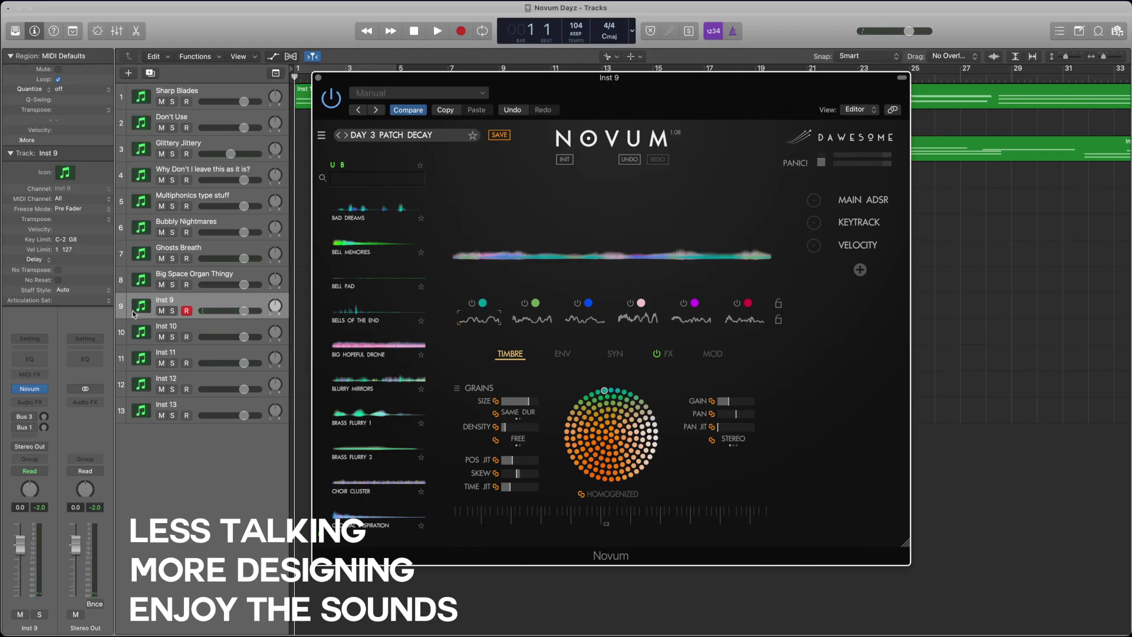
drag(133, 314, 608, 248)
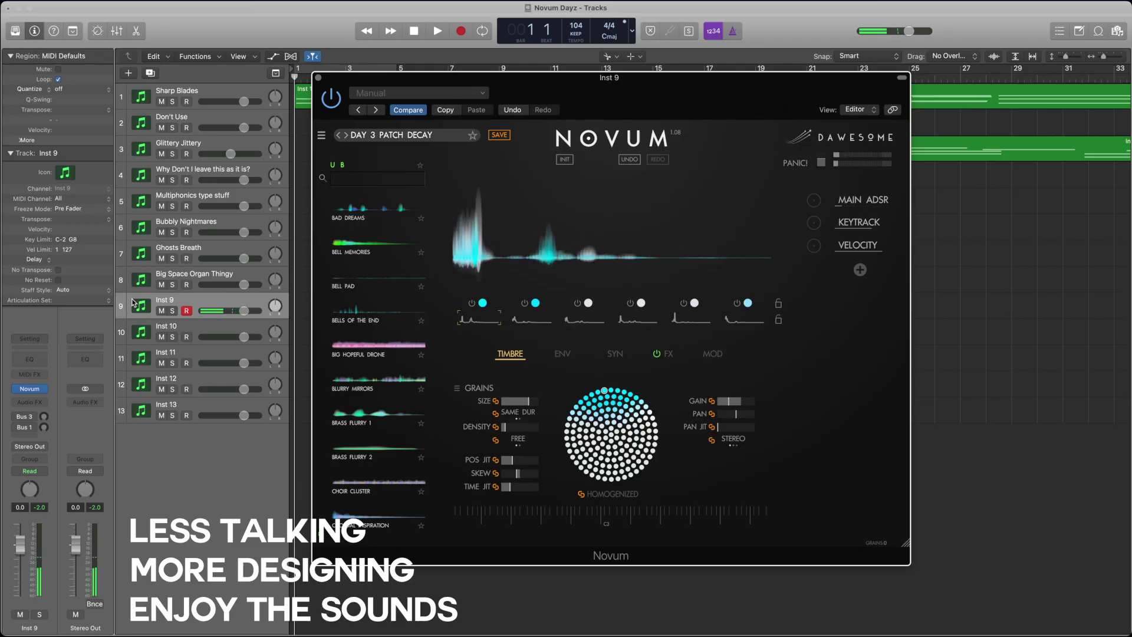
click(514, 219)
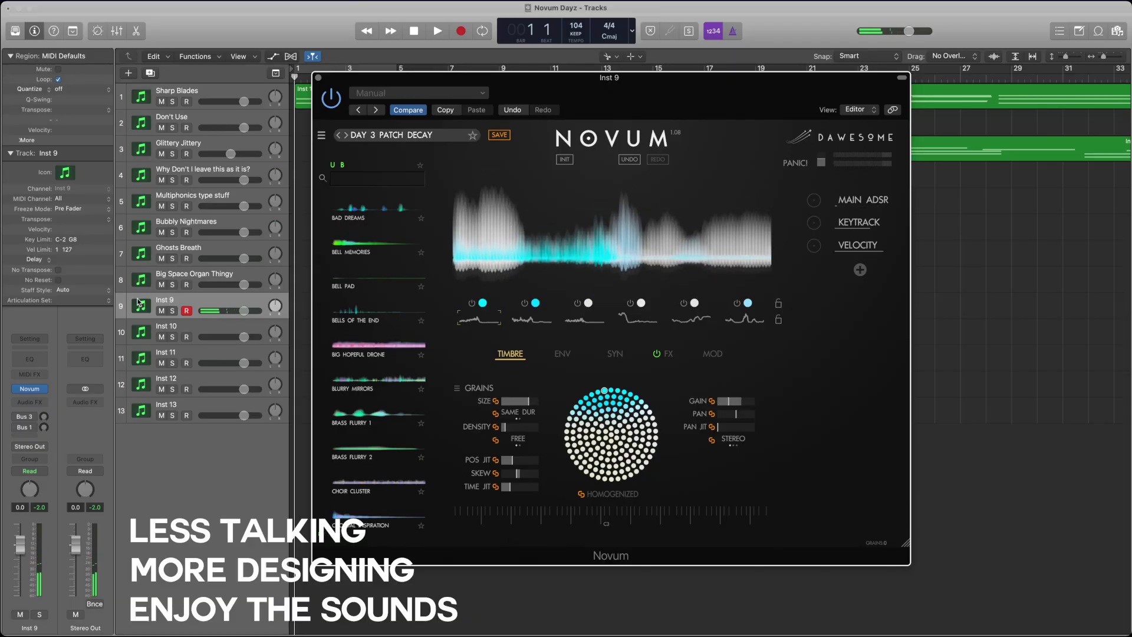
drag(86, 404, 530, 249)
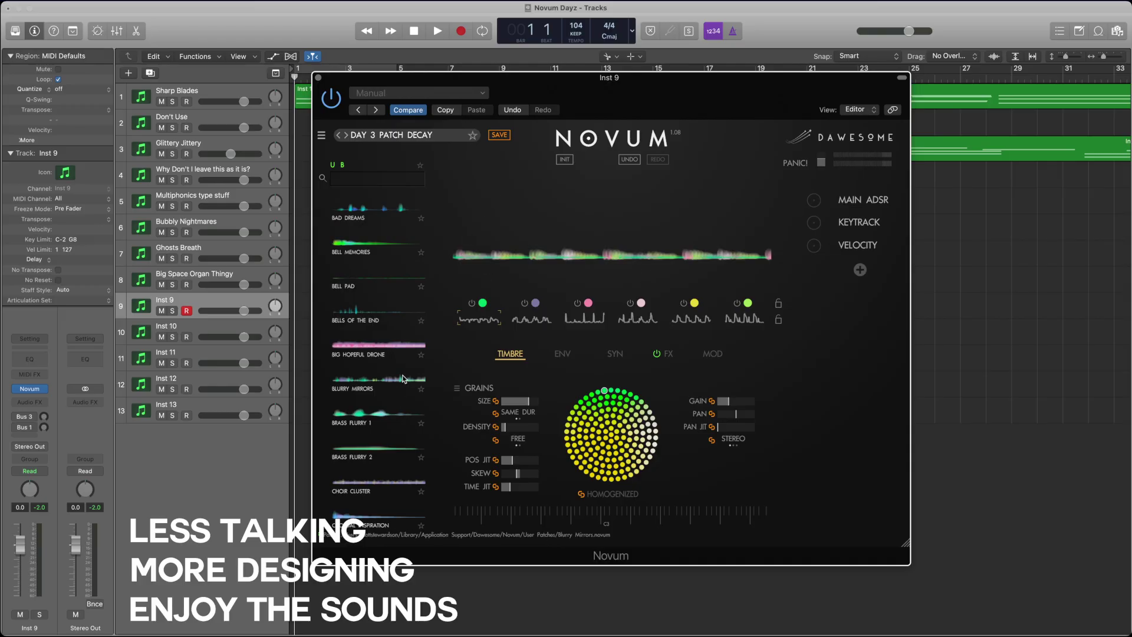
- Browse the user patches and load Day 2 Patch 1G
scroll(405, 379, down, 10)
scroll(406, 380, down, 10)
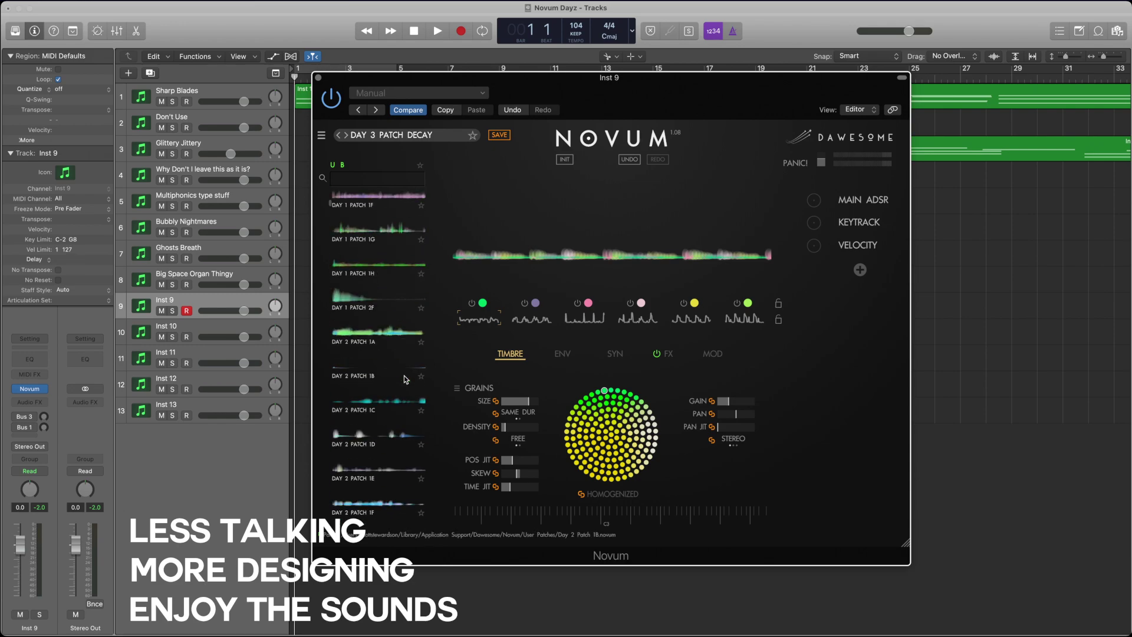
click(375, 318)
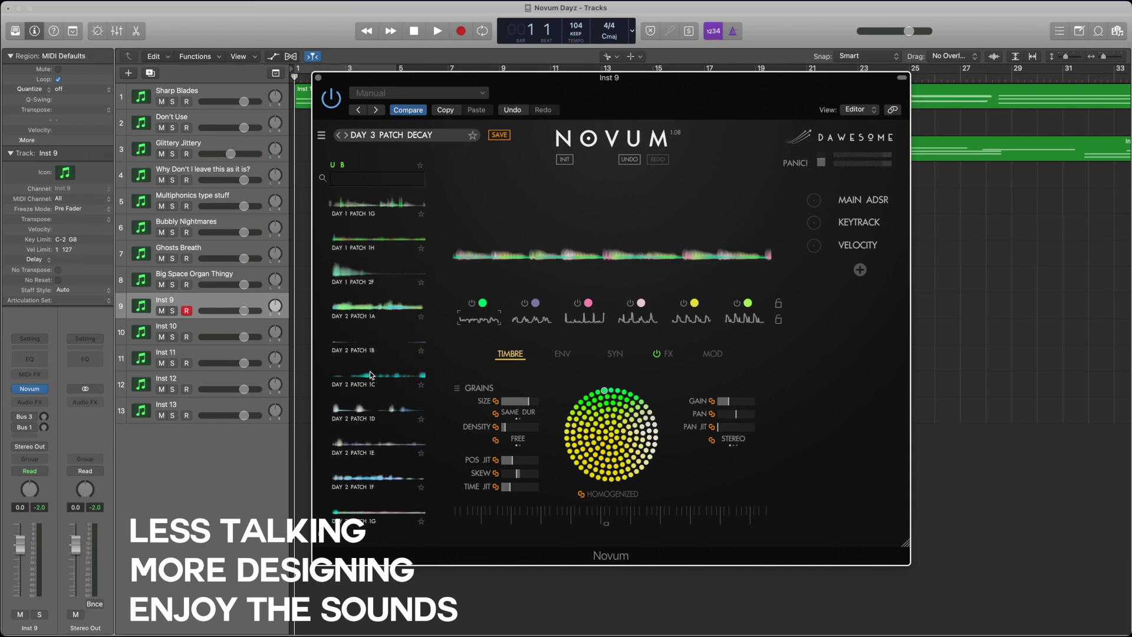
scroll(371, 321, down, 5)
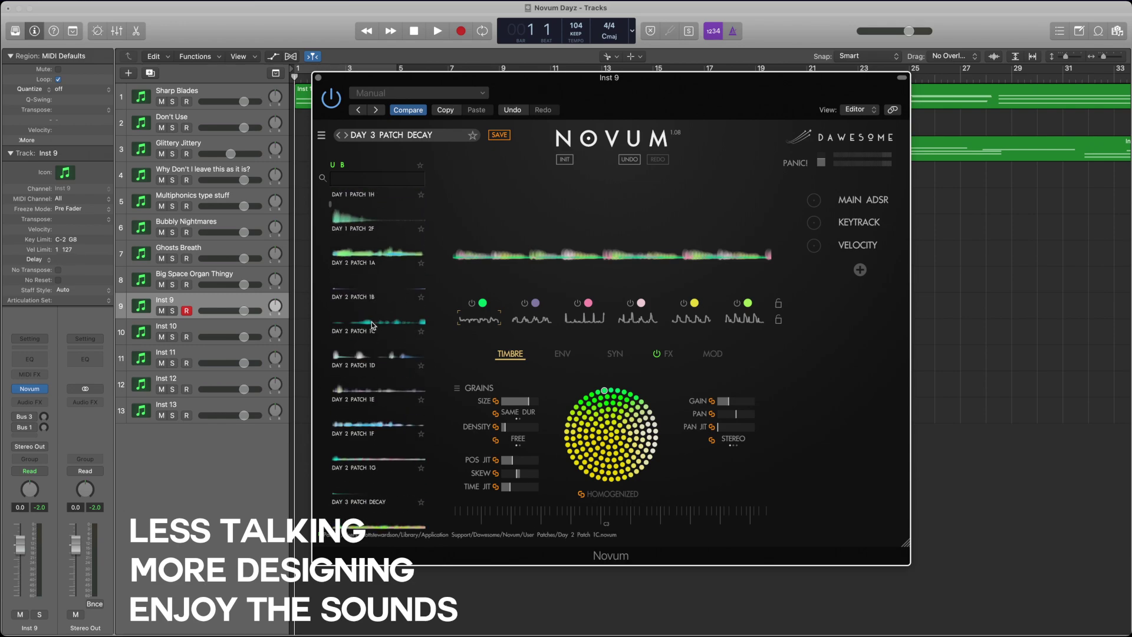
scroll(372, 387, down, 6)
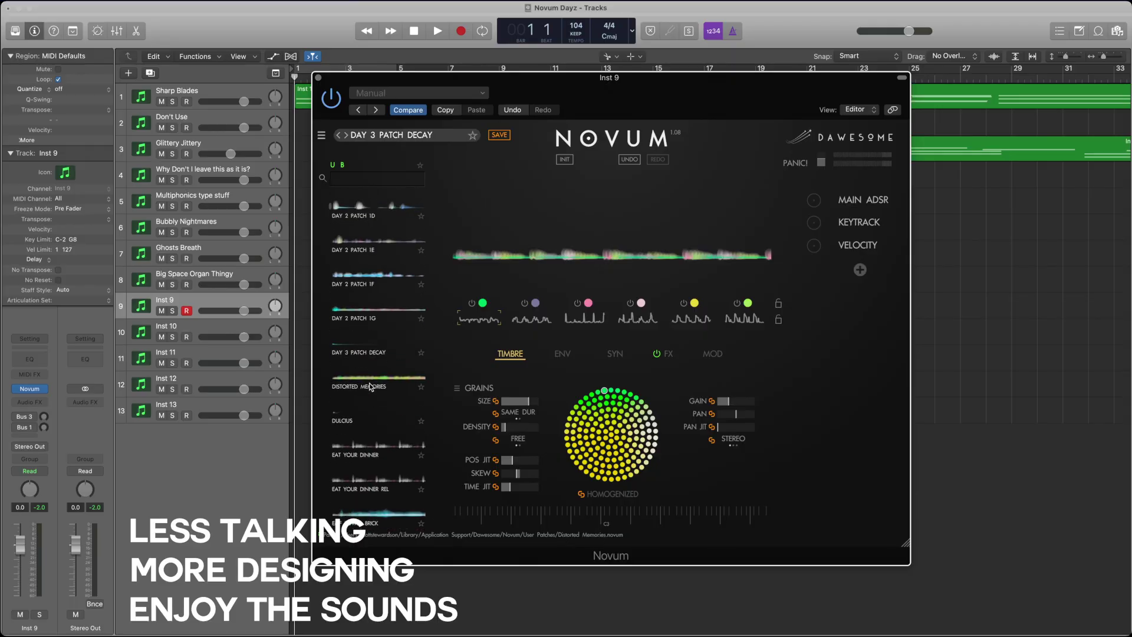
scroll(370, 387, down, 6)
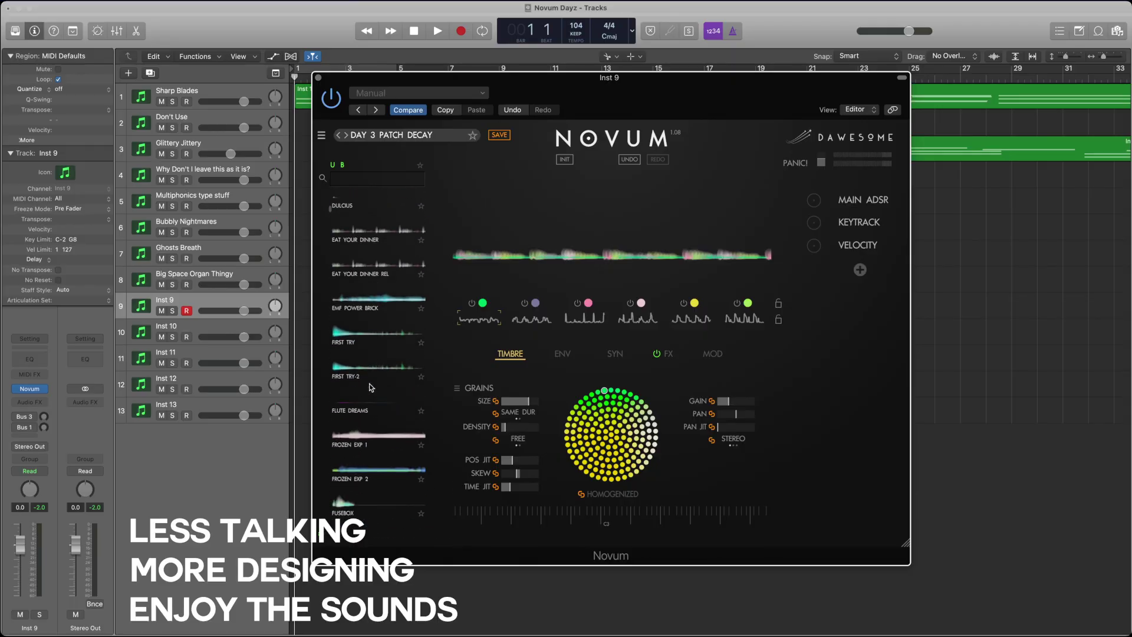
scroll(357, 397, down, 2)
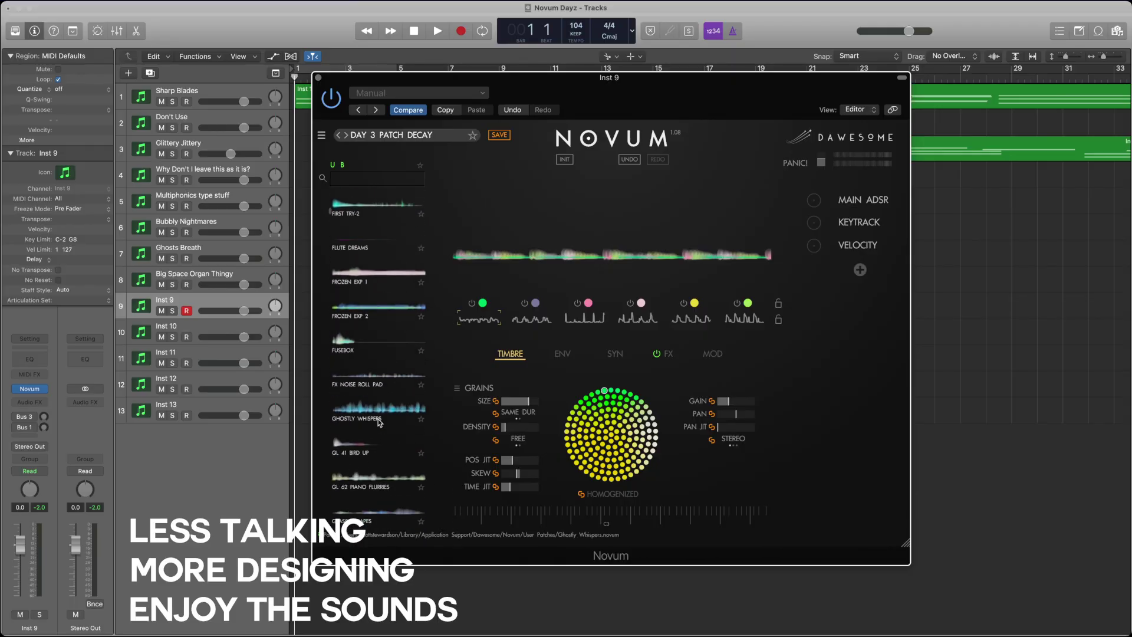
scroll(380, 422, up, 12)
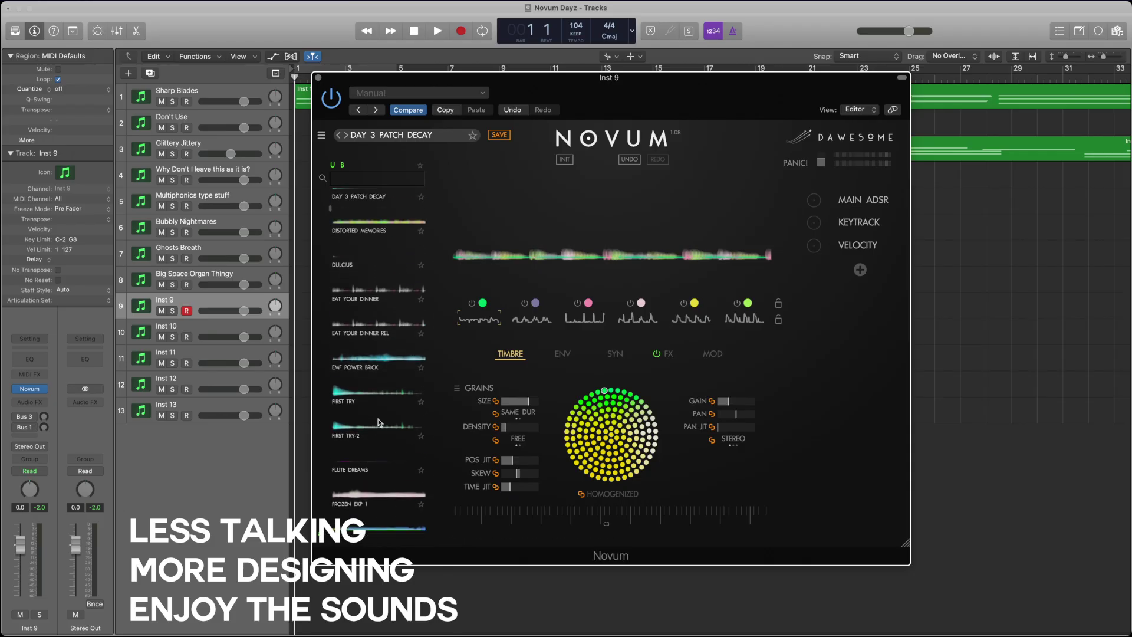
scroll(371, 401, up, 1)
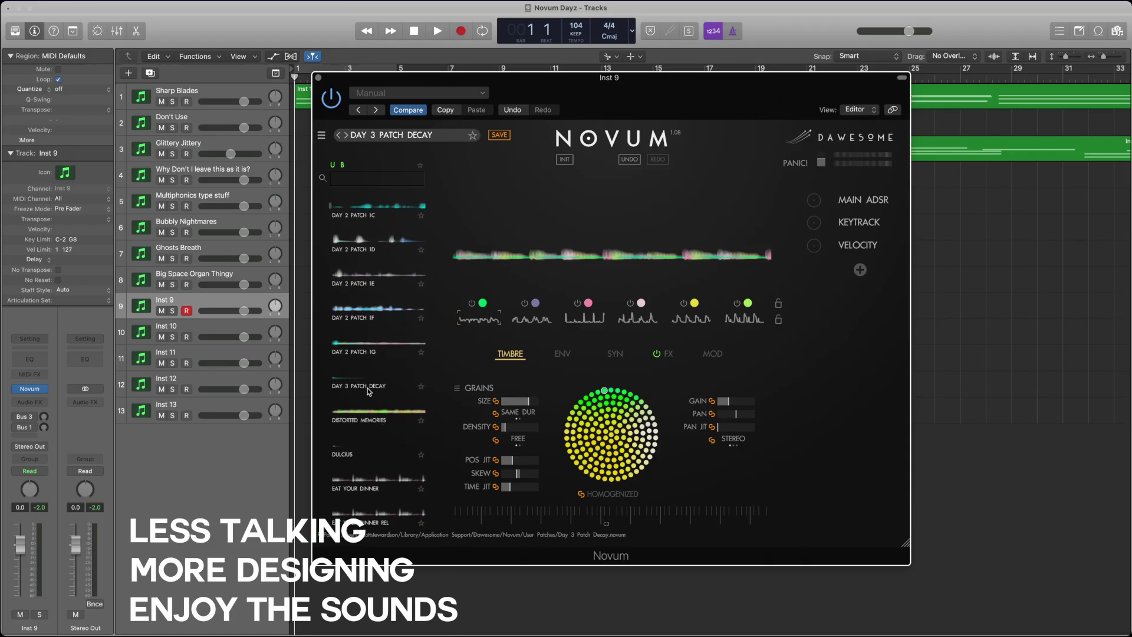
click(369, 354)
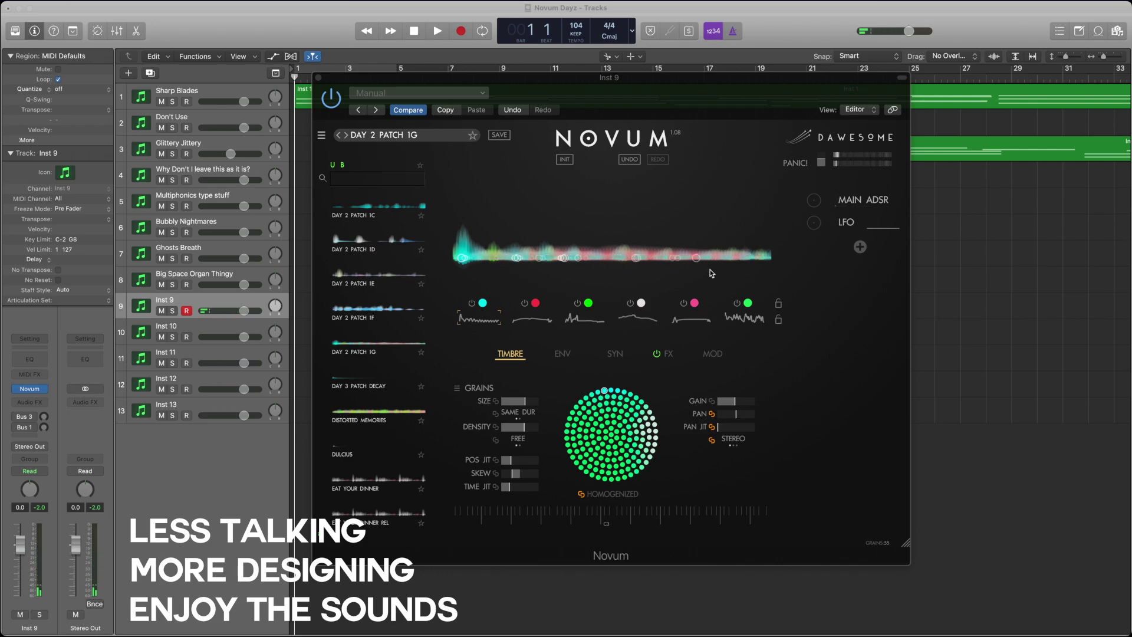
click(425, 549)
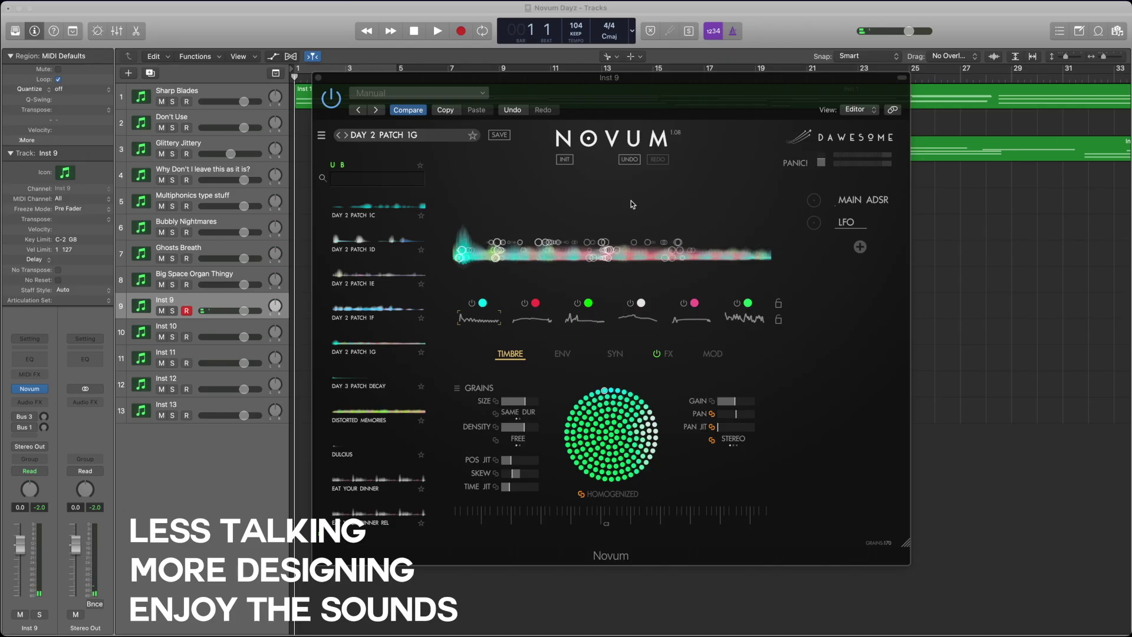
click(666, 89)
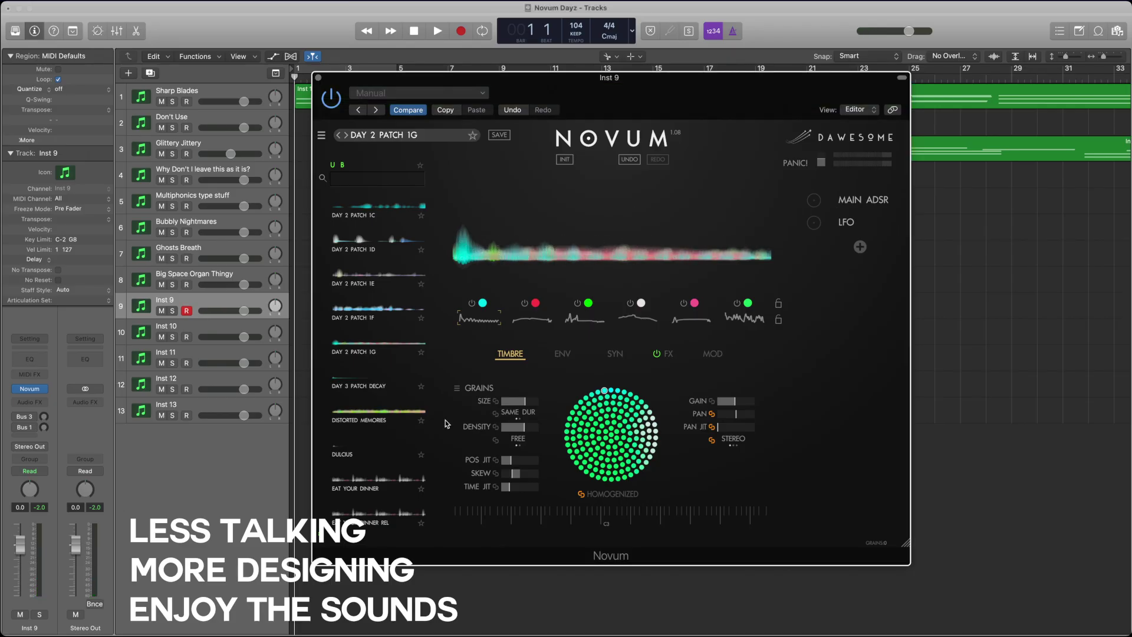
click(534, 69)
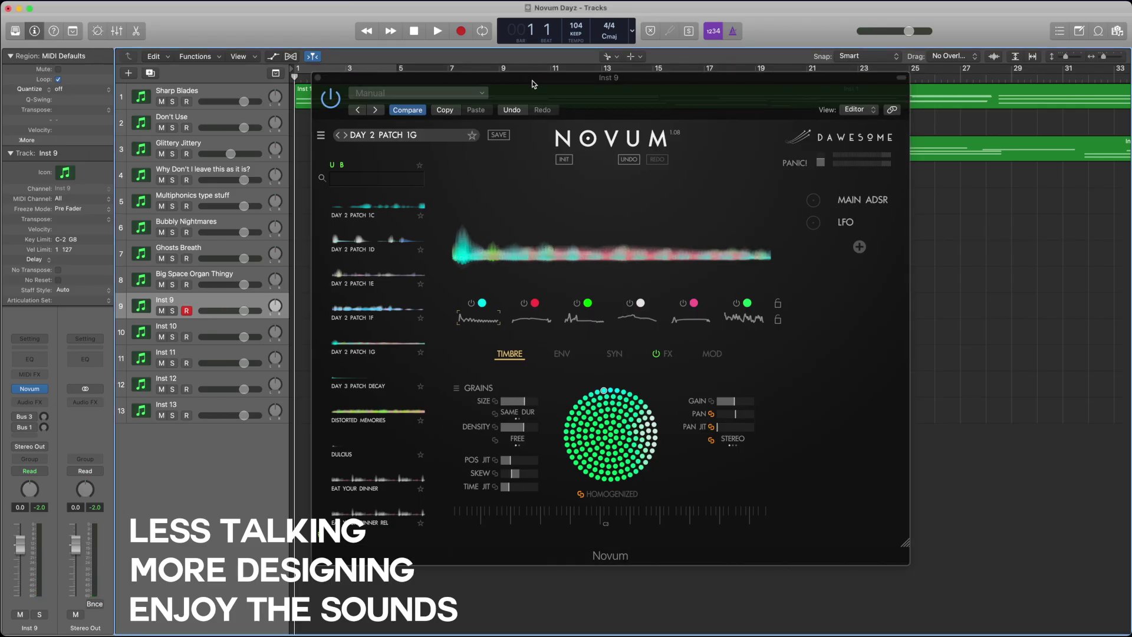
- Switch off layers 2 through 6 of the patch so only layer 1 sounds, and select layer 1 for editing
mouse_move(532, 80)
mouse_down()
mouse_move(522, 80)
mouse_move(537, 96)
mouse_up()
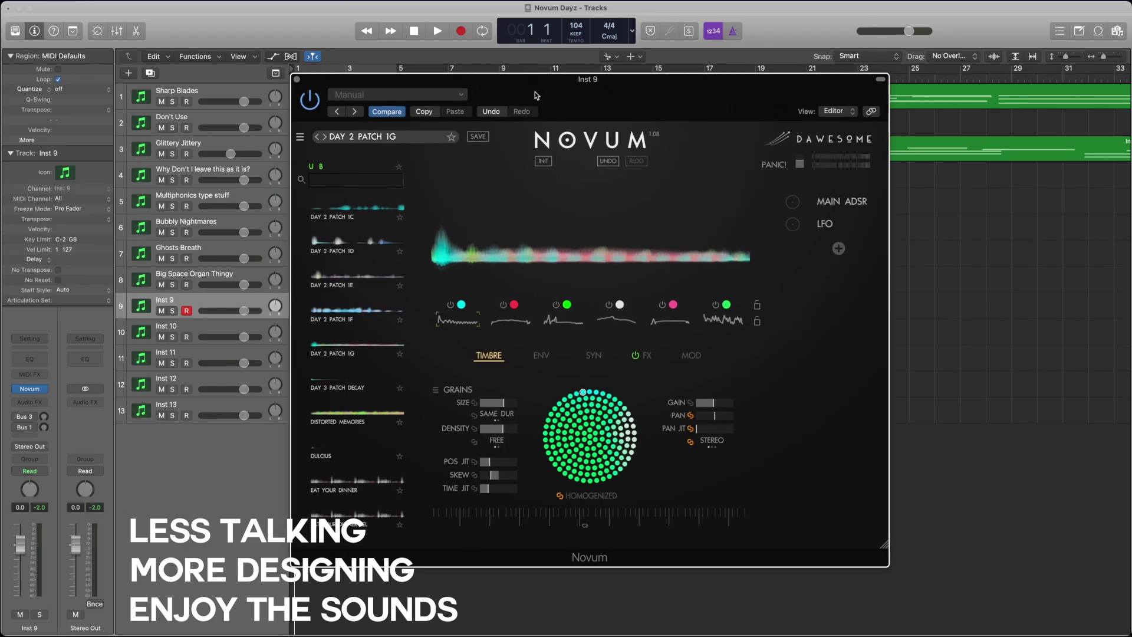
click(504, 305)
click(557, 305)
click(610, 305)
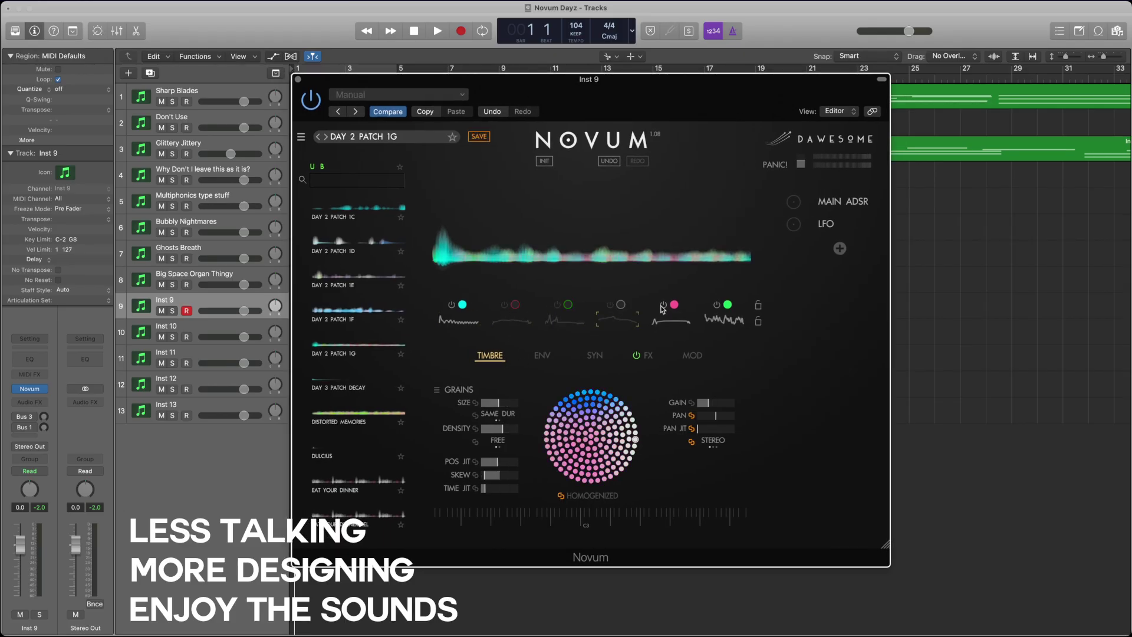
click(664, 305)
click(716, 304)
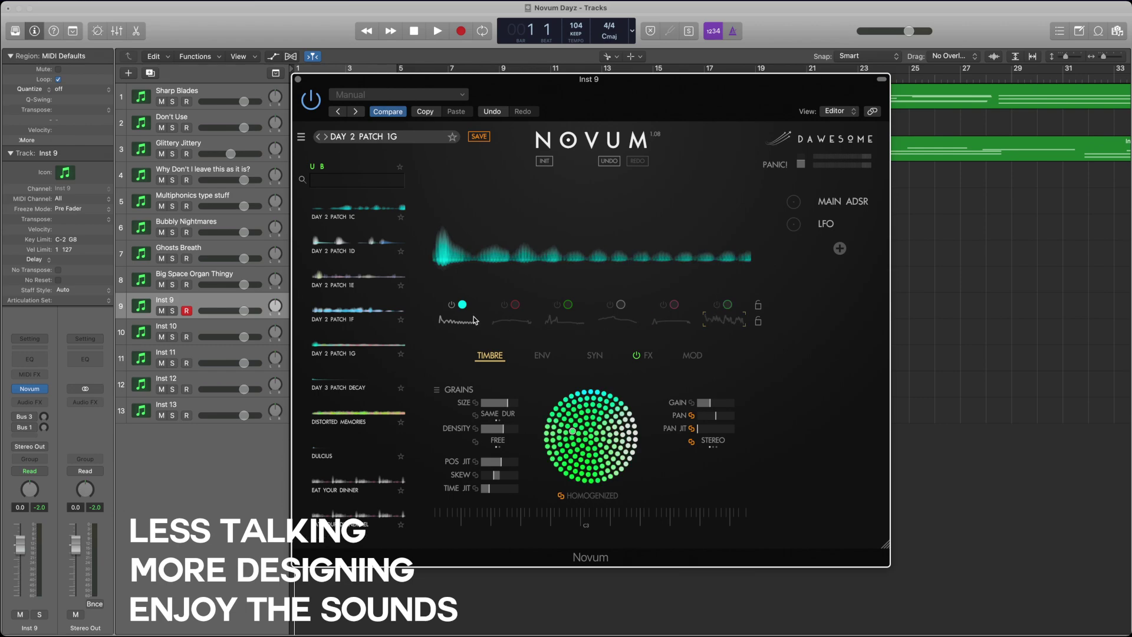
click(444, 321)
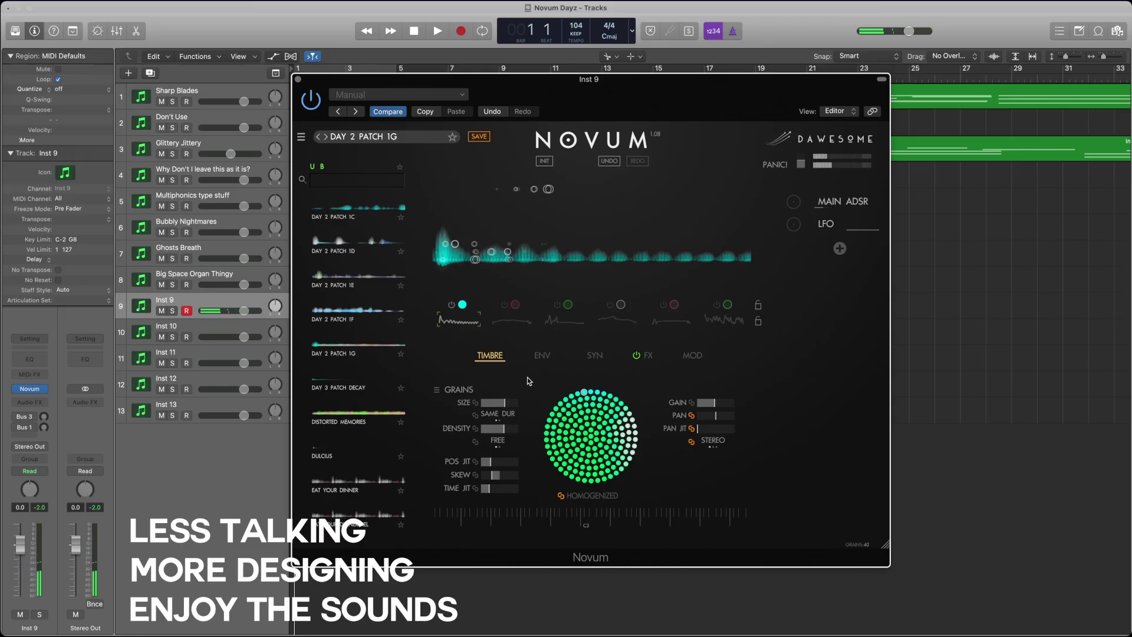
- Reduce layer 1's grain size, and solo layer 2 with a smaller grain size and less time jitter
drag(503, 406, 453, 406)
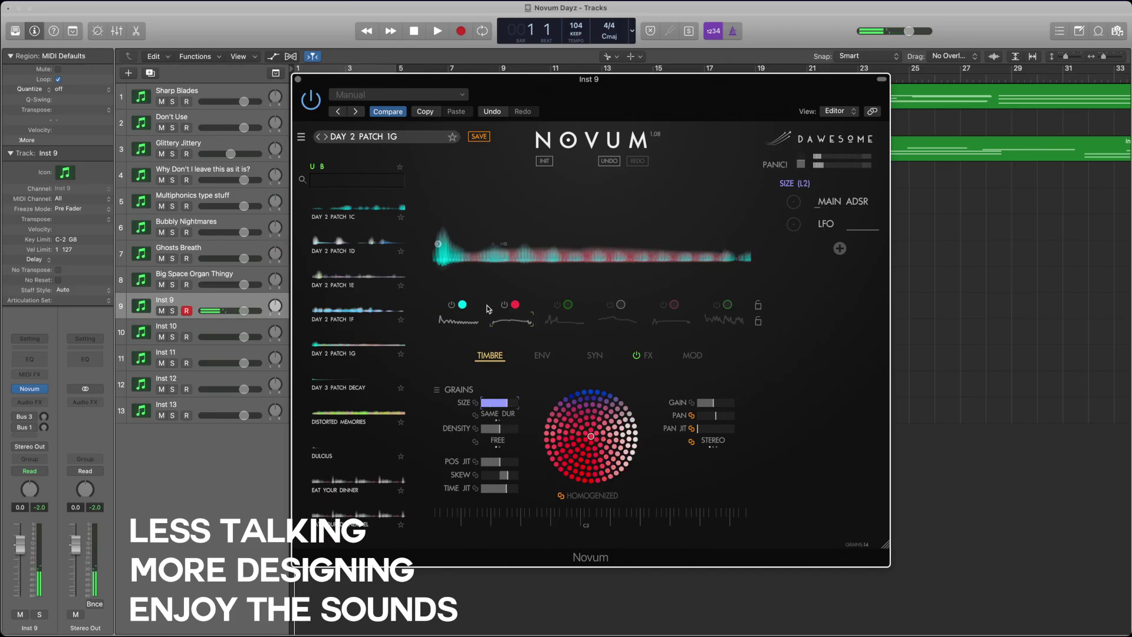
click(512, 320)
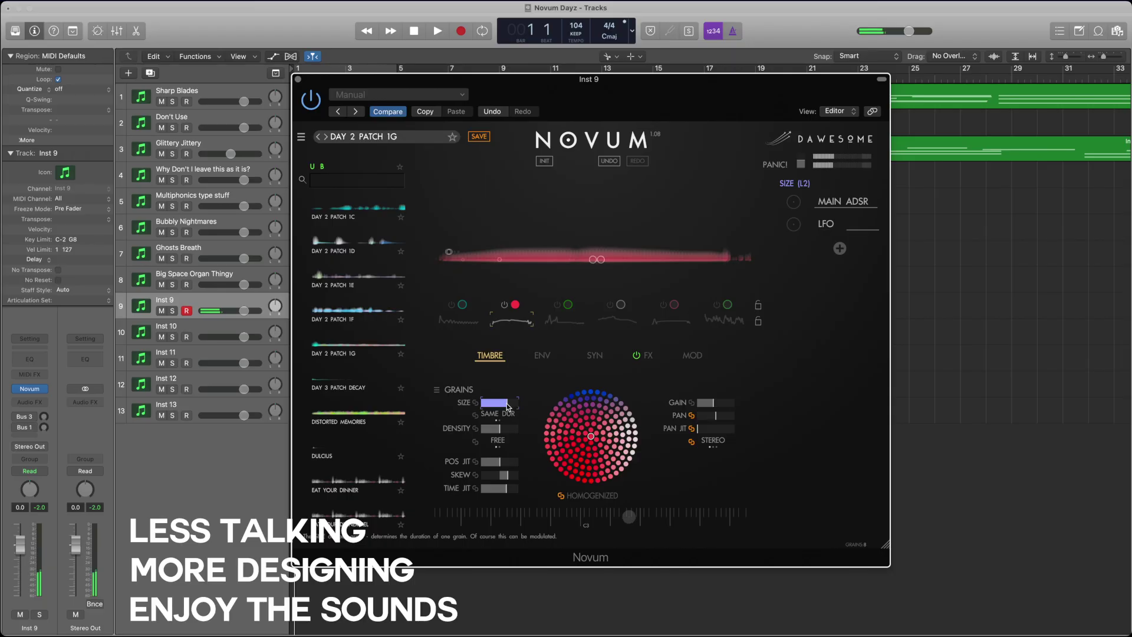
drag(507, 406, 476, 492)
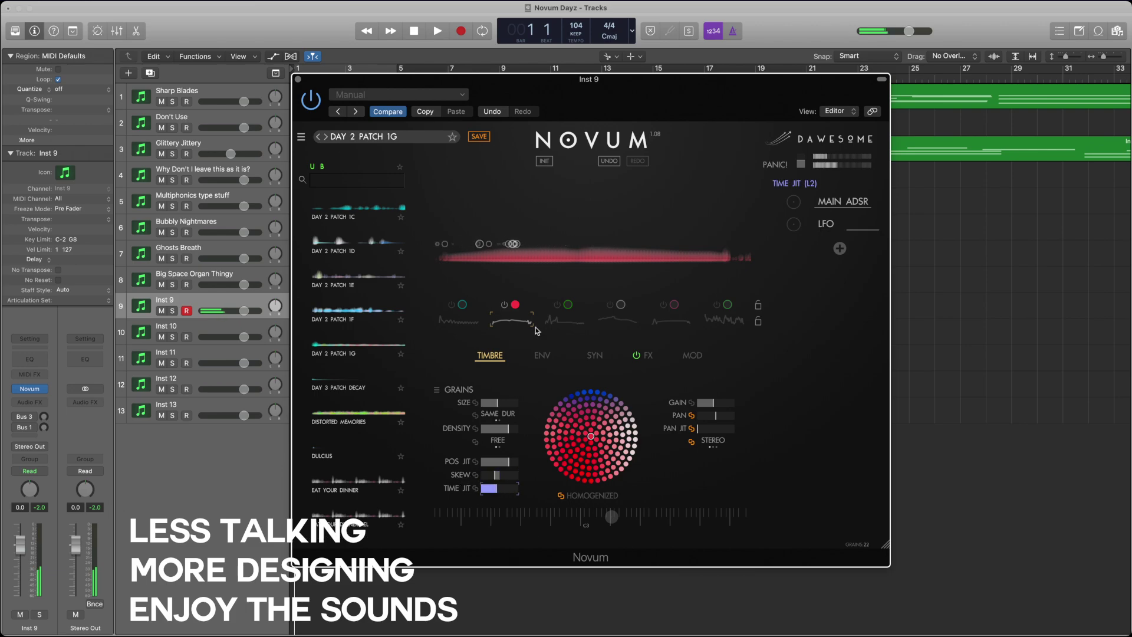
- Slow layer 2's emitter speed to x1.46, and move loop points L1 and L2 earlier to shorten its loop
click(537, 356)
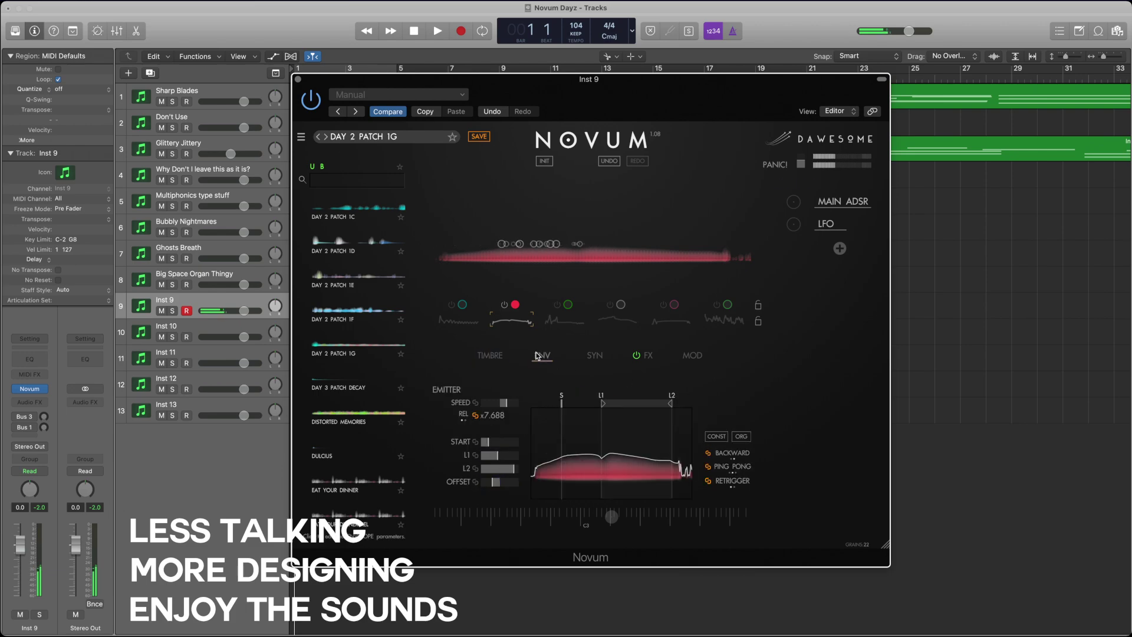
drag(503, 403, 487, 407)
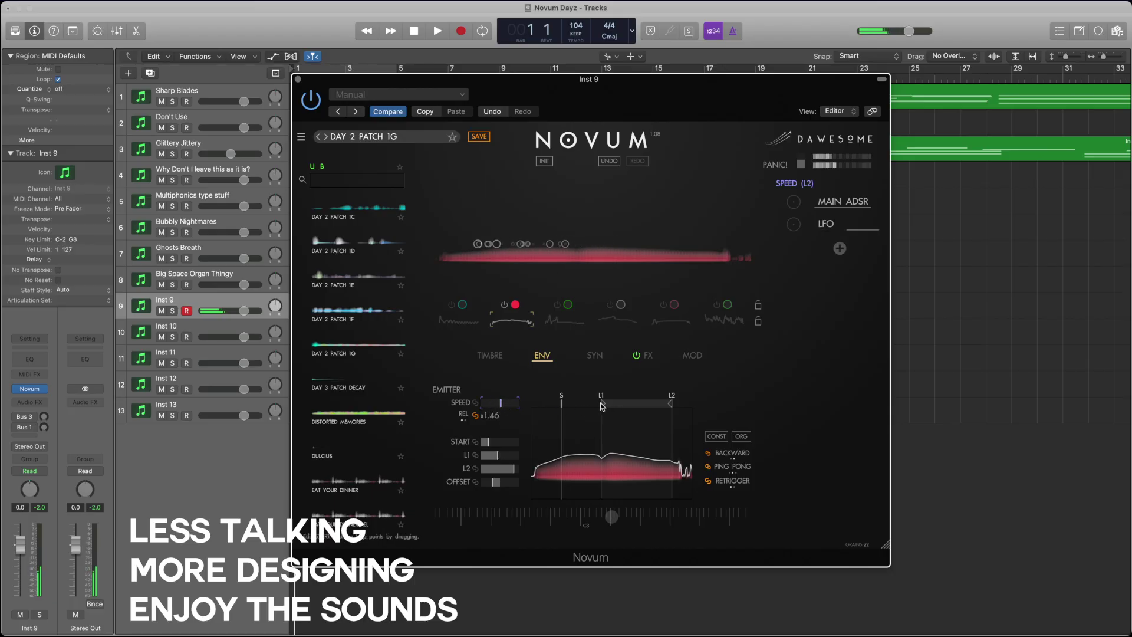
drag(601, 404, 578, 404)
drag(673, 403, 613, 403)
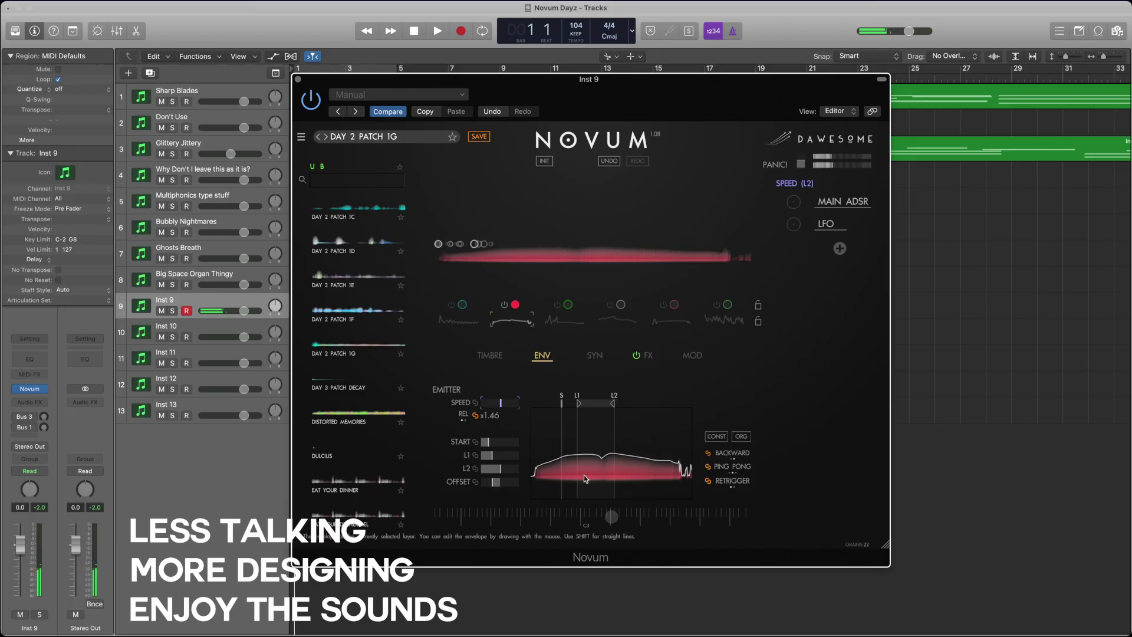
- Redraw layer 2's envelope as irregular spikes, and adjust its playback by moving the start point between L1 and L2 and centring the offset
drag(581, 477, 588, 475)
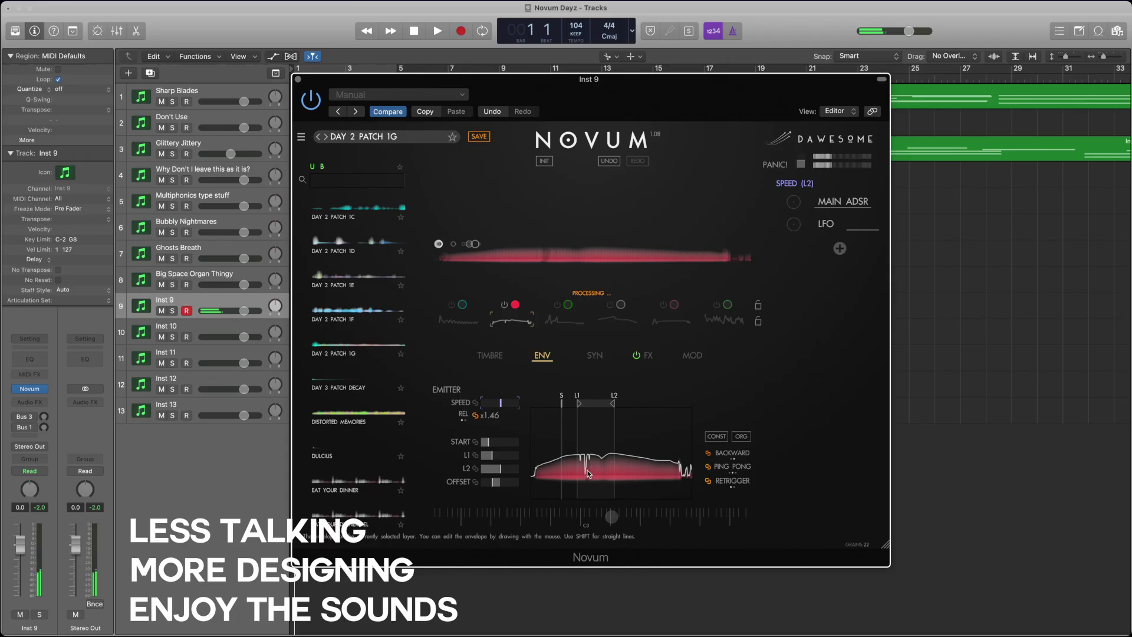
mouse_move(592, 424)
mouse_down()
mouse_move(604, 469)
mouse_move(603, 442)
mouse_move(572, 453)
mouse_move(549, 437)
mouse_move(534, 466)
mouse_move(539, 437)
mouse_move(548, 448)
mouse_move(571, 441)
mouse_up()
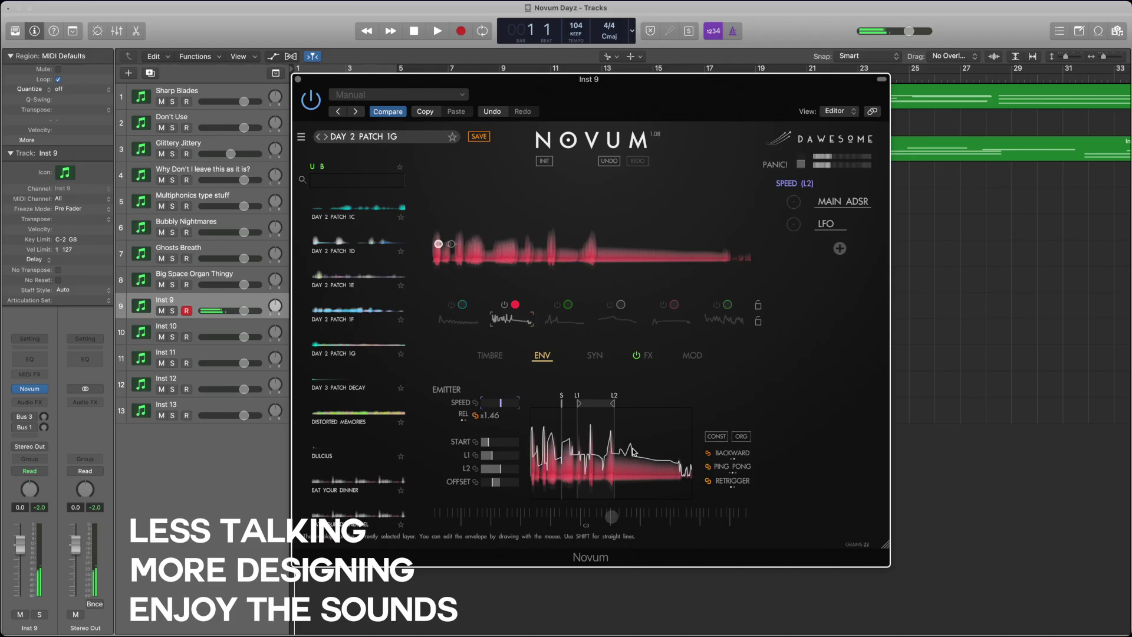
drag(643, 475, 652, 469)
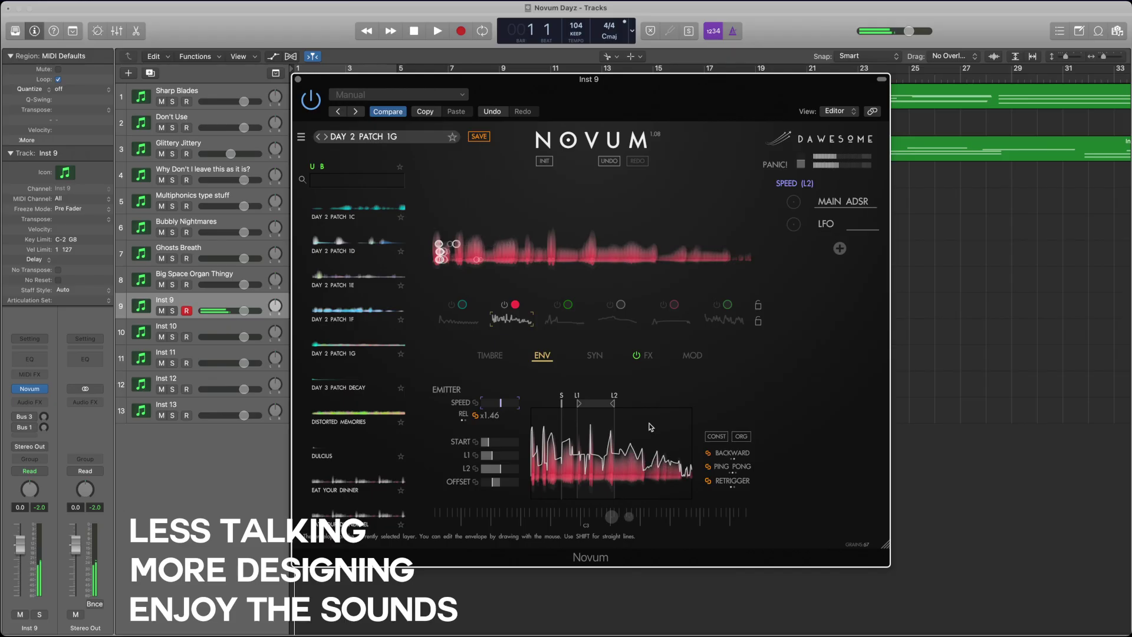
drag(562, 403, 588, 407)
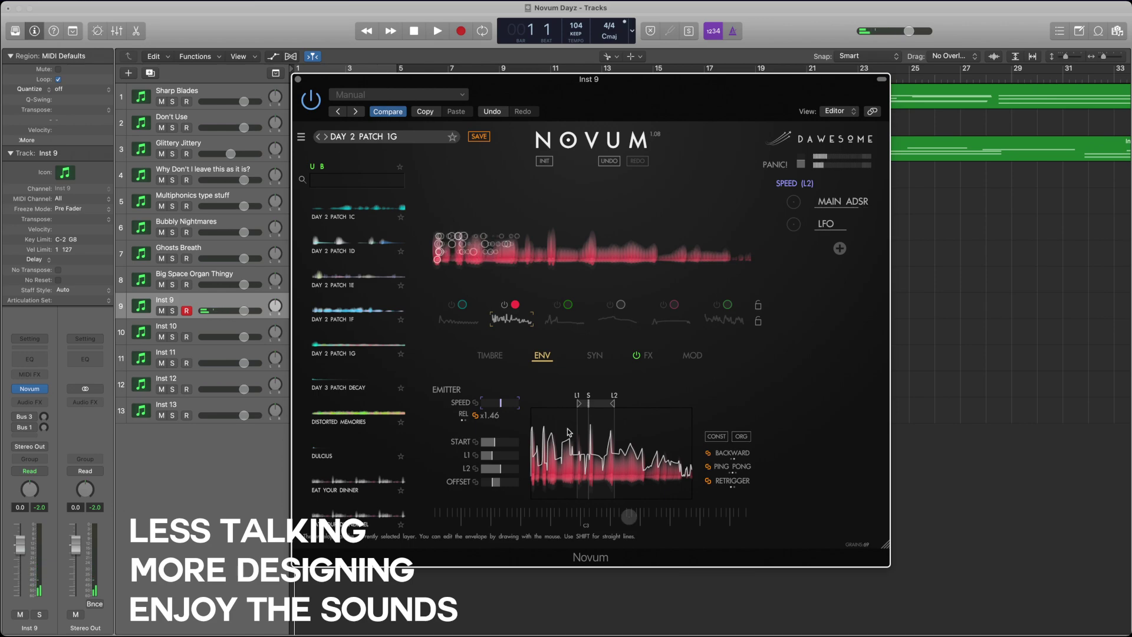
drag(499, 485, 517, 487)
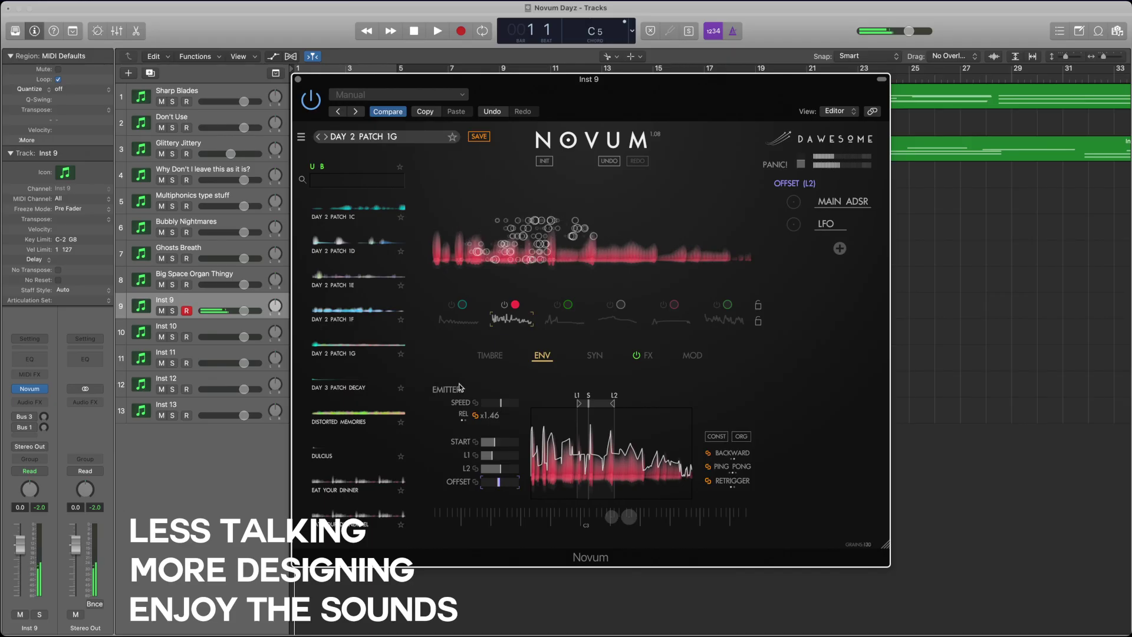
- Solo layer 3, loop the early peaks of its envelope with L1 and L2, and set its emitter speed to x26.936
click(564, 319)
click(505, 305)
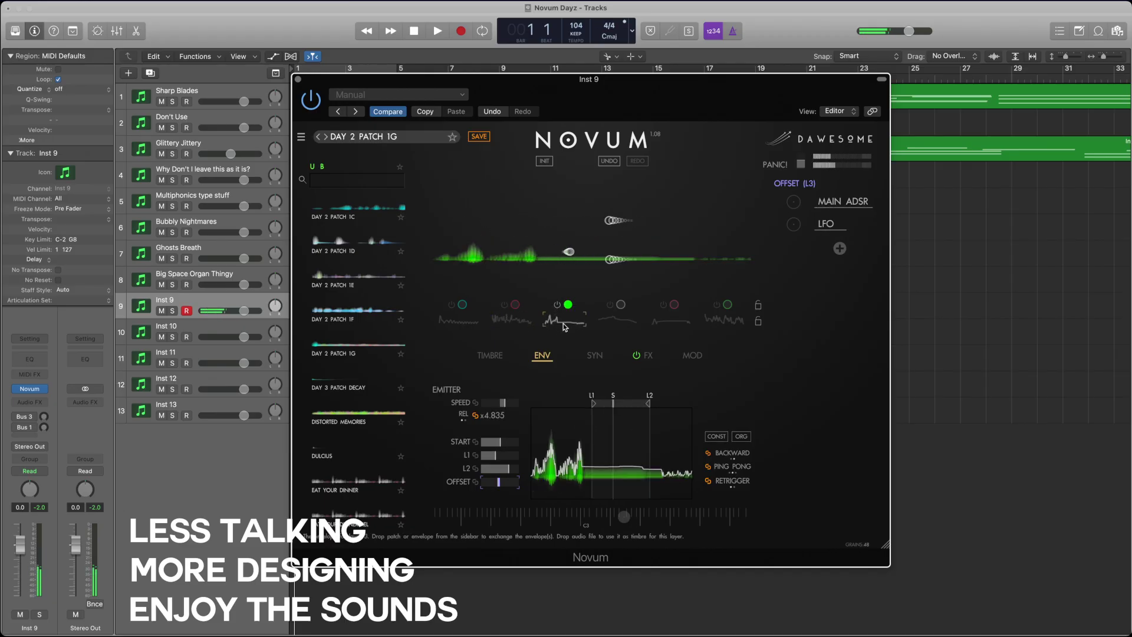
drag(594, 403, 559, 403)
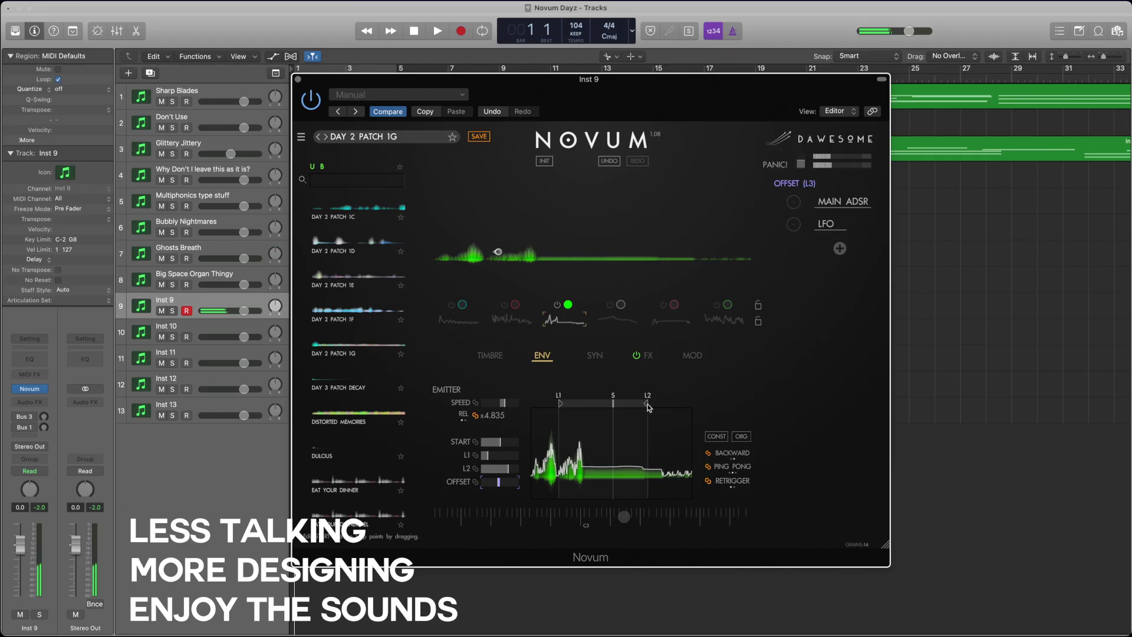
mouse_move(647, 404)
mouse_down()
mouse_move(585, 404)
mouse_move(611, 405)
mouse_up()
click(511, 406)
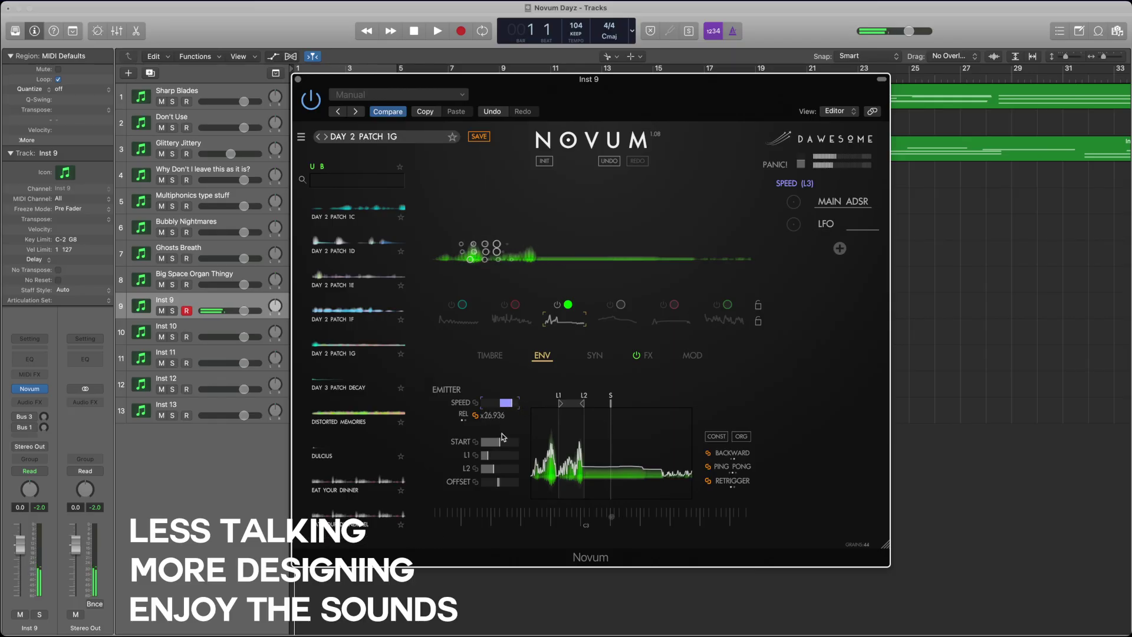
- Lower the grain size, density and position jitter of layer 3
click(489, 355)
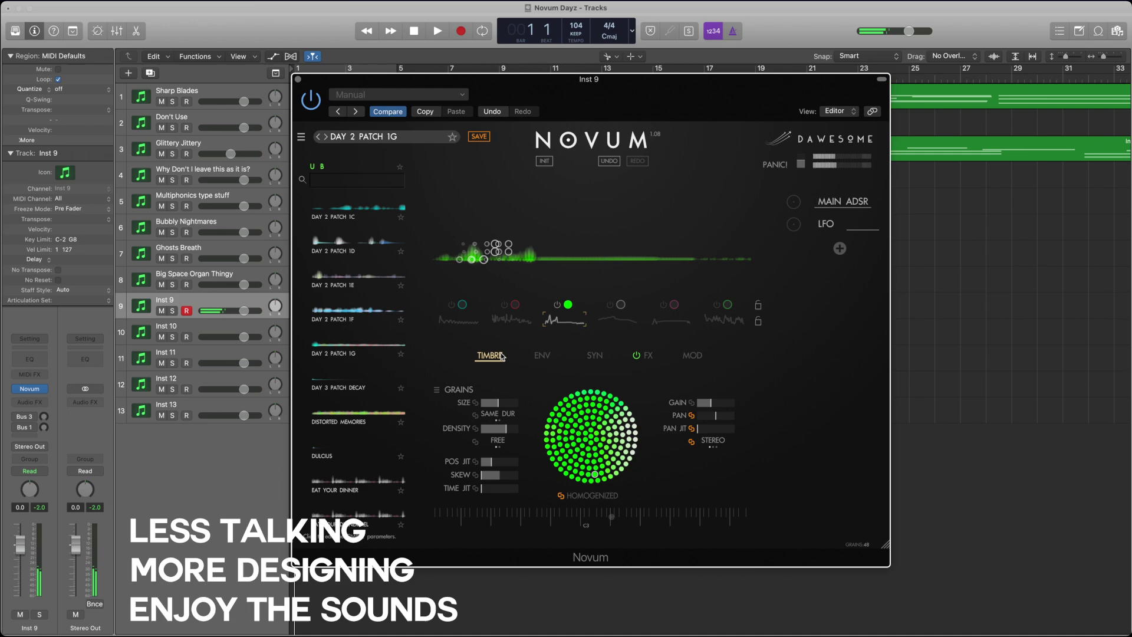
click(493, 404)
click(510, 433)
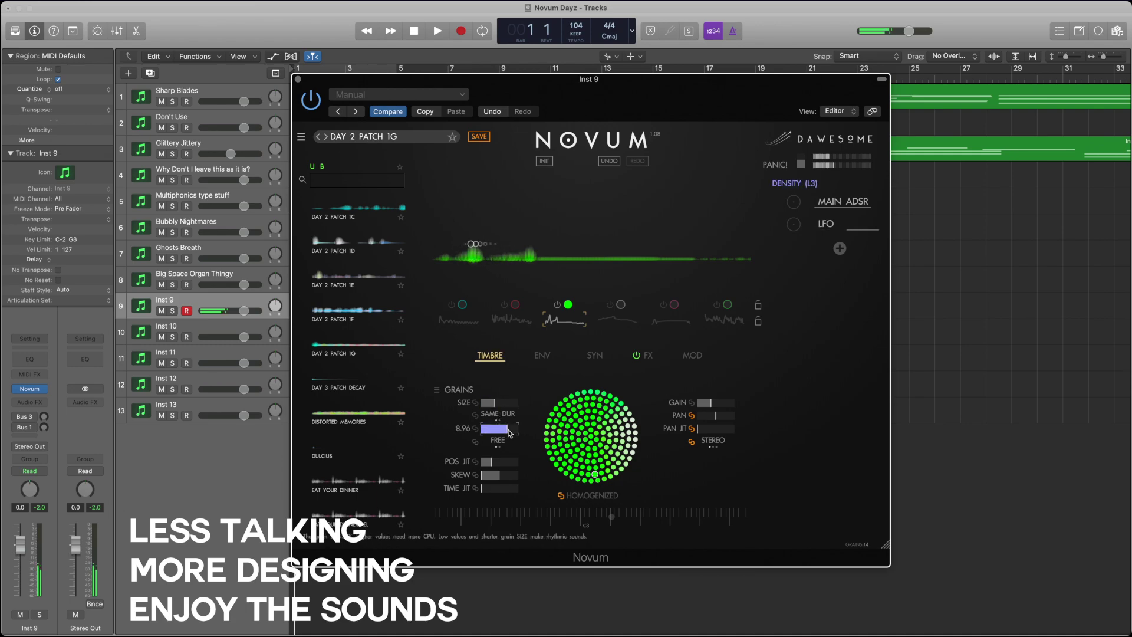
drag(517, 433, 537, 432)
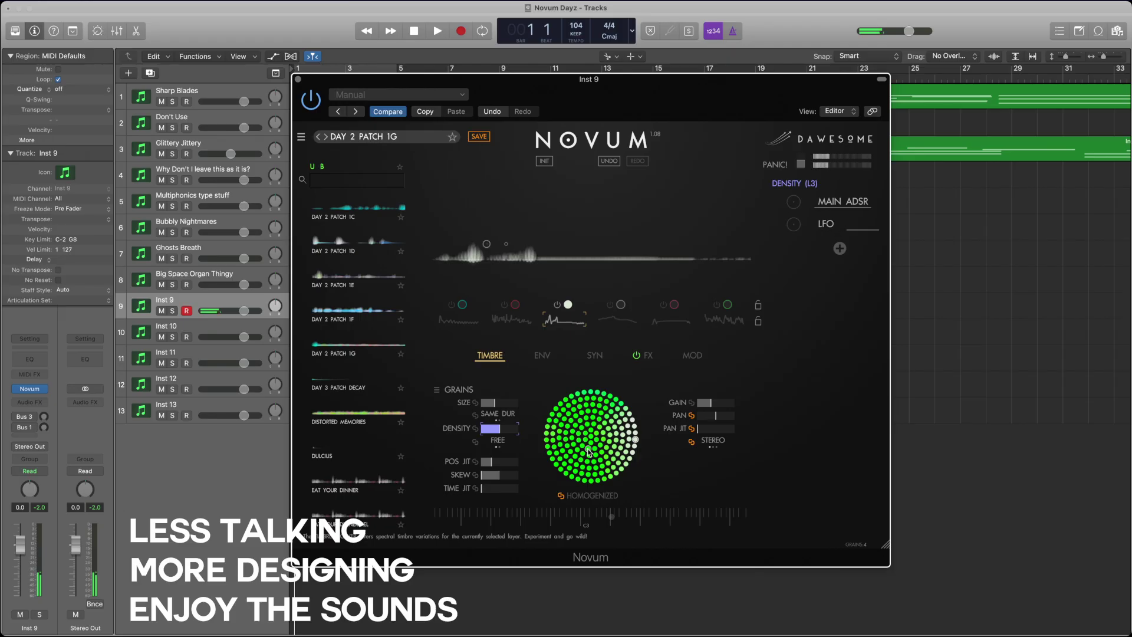
click(506, 464)
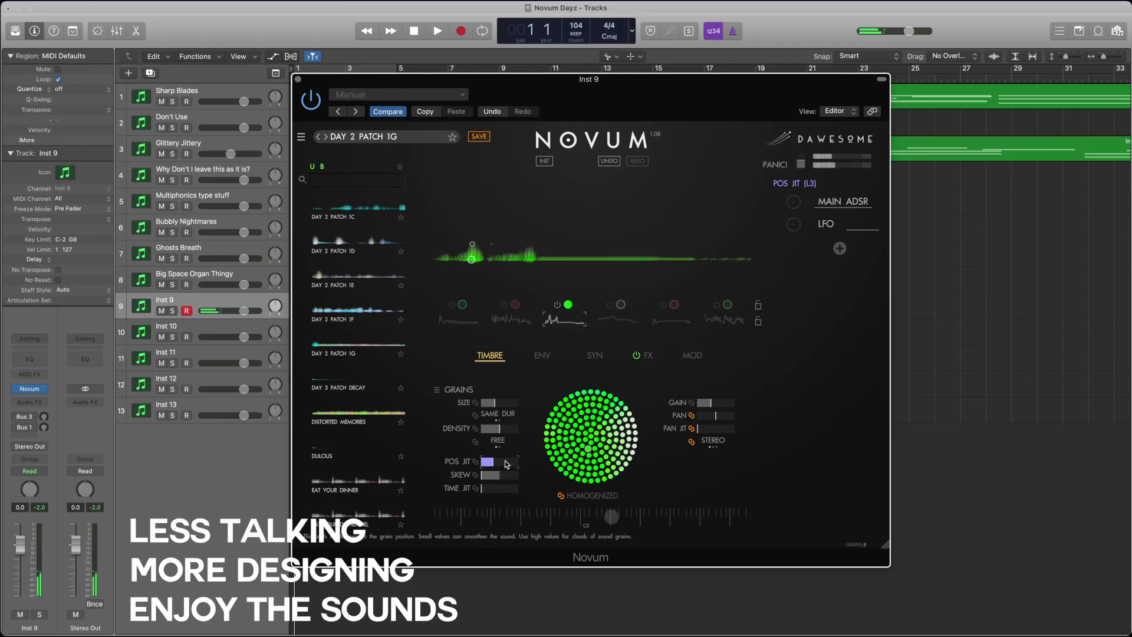
mouse_move(506, 464)
mouse_down()
mouse_move(541, 465)
mouse_move(495, 466)
mouse_up()
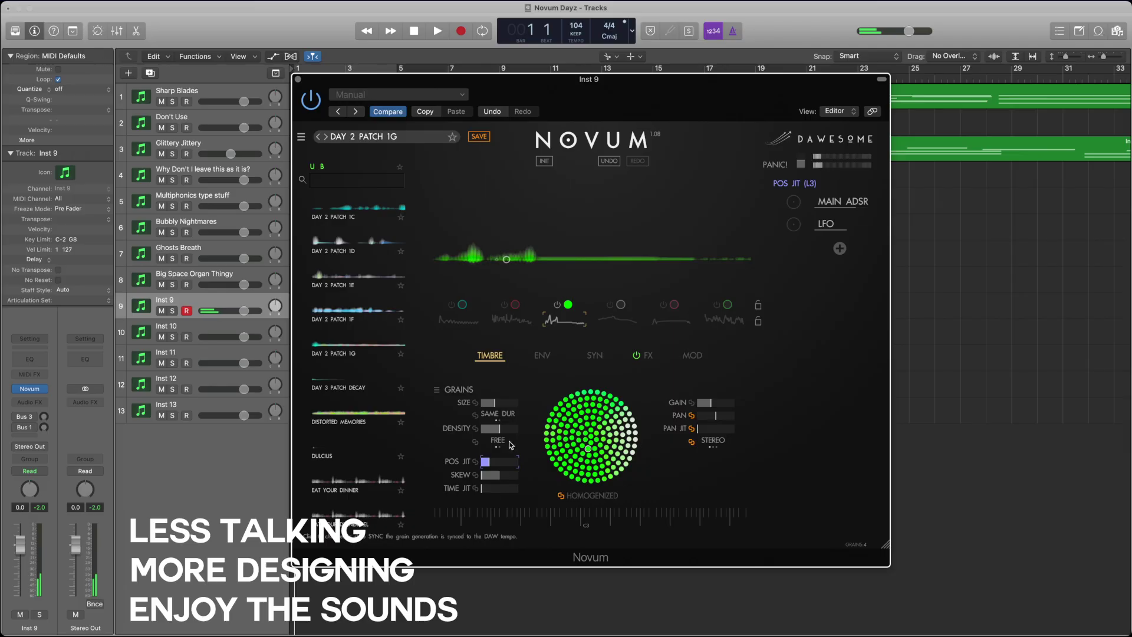
- Fine-tune layer 3's grain size and density against each other
click(503, 405)
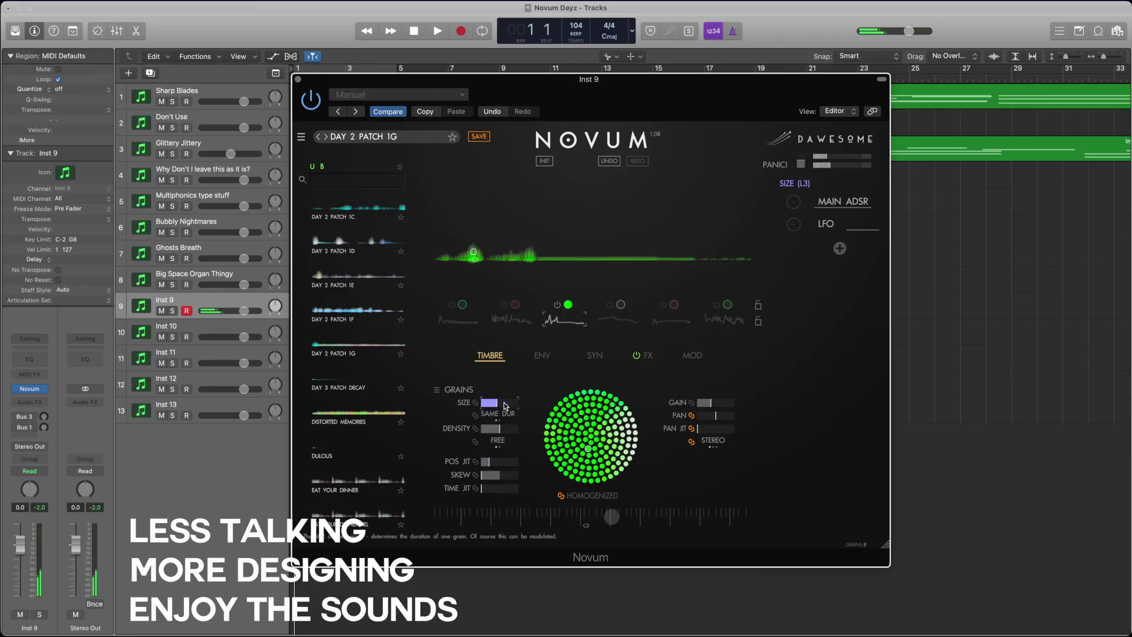
click(502, 429)
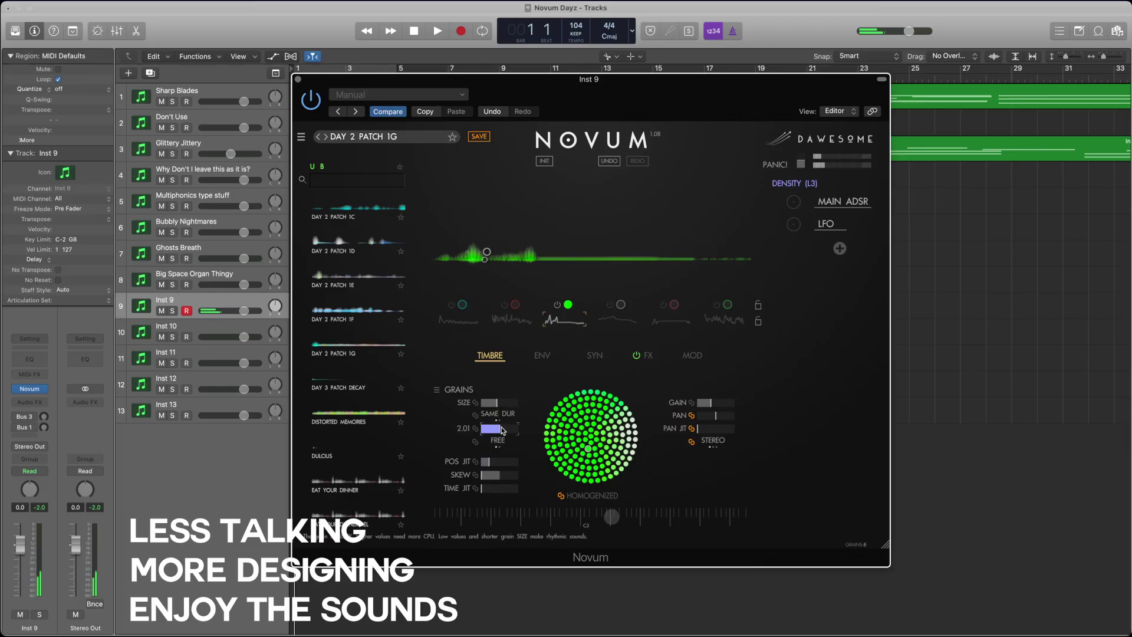
drag(503, 430, 505, 431)
click(496, 405)
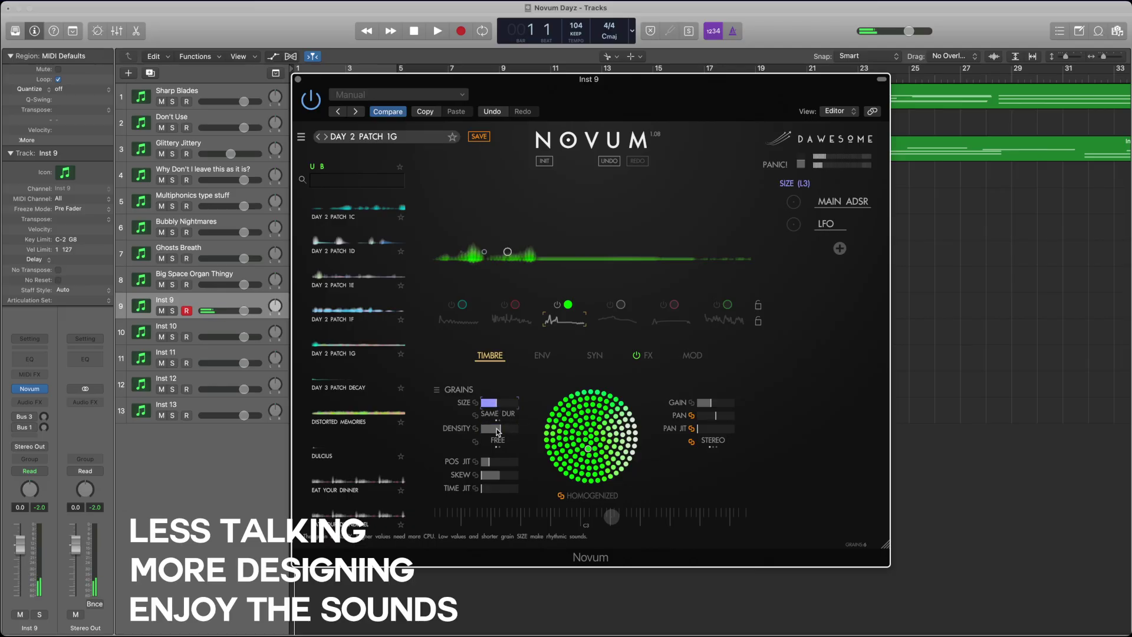
- Check layer 3's envelope settings, and raise the layer's gain slightly
click(542, 356)
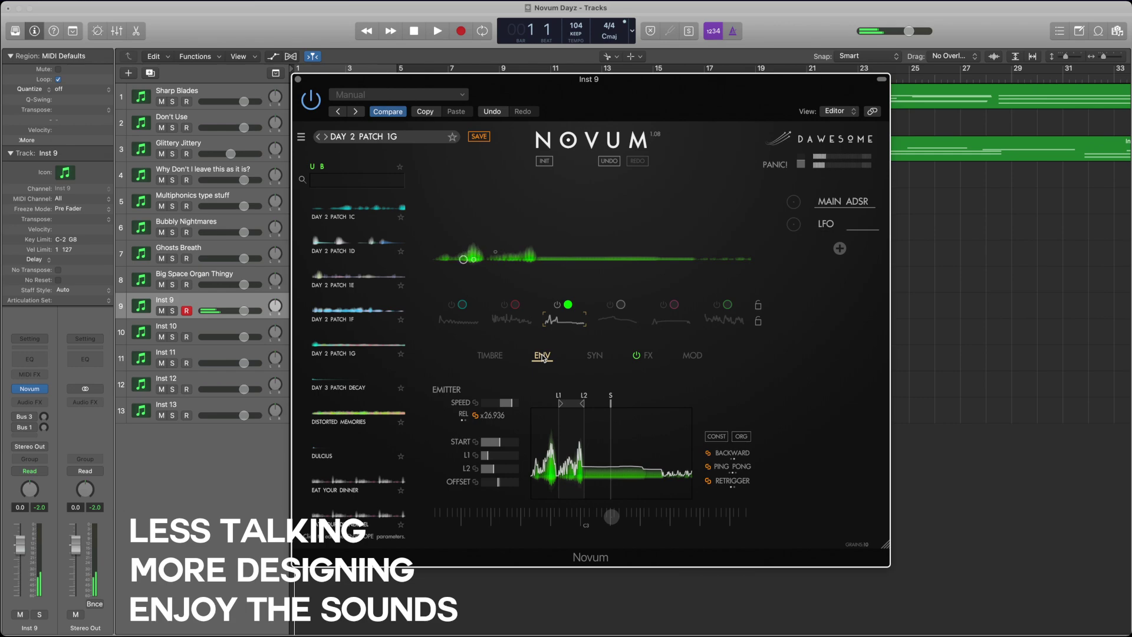
click(487, 355)
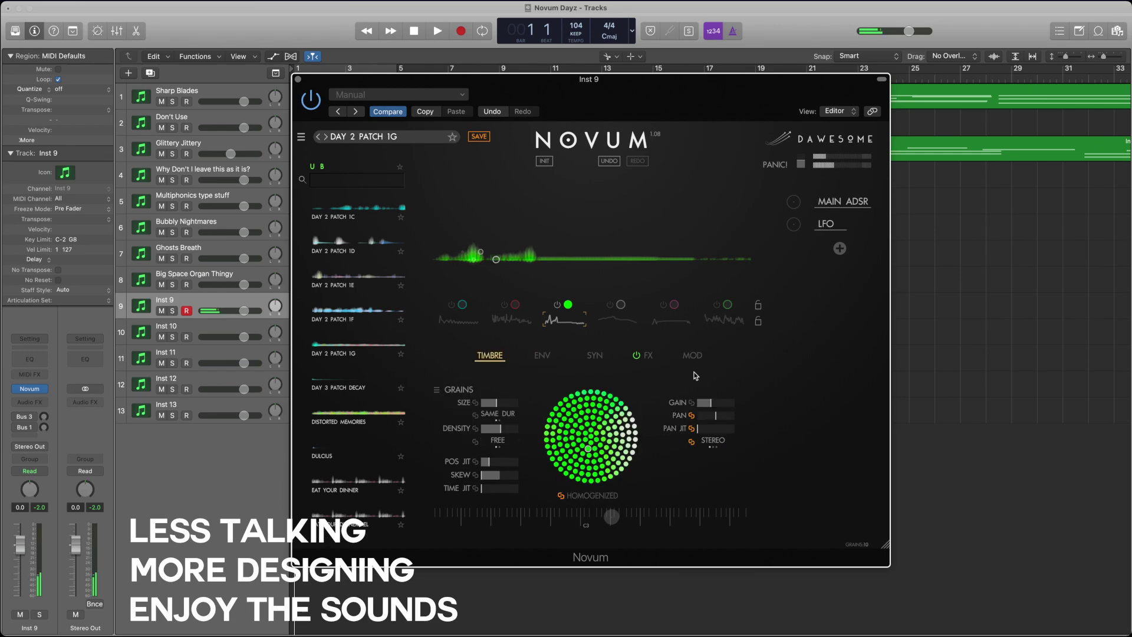
click(726, 404)
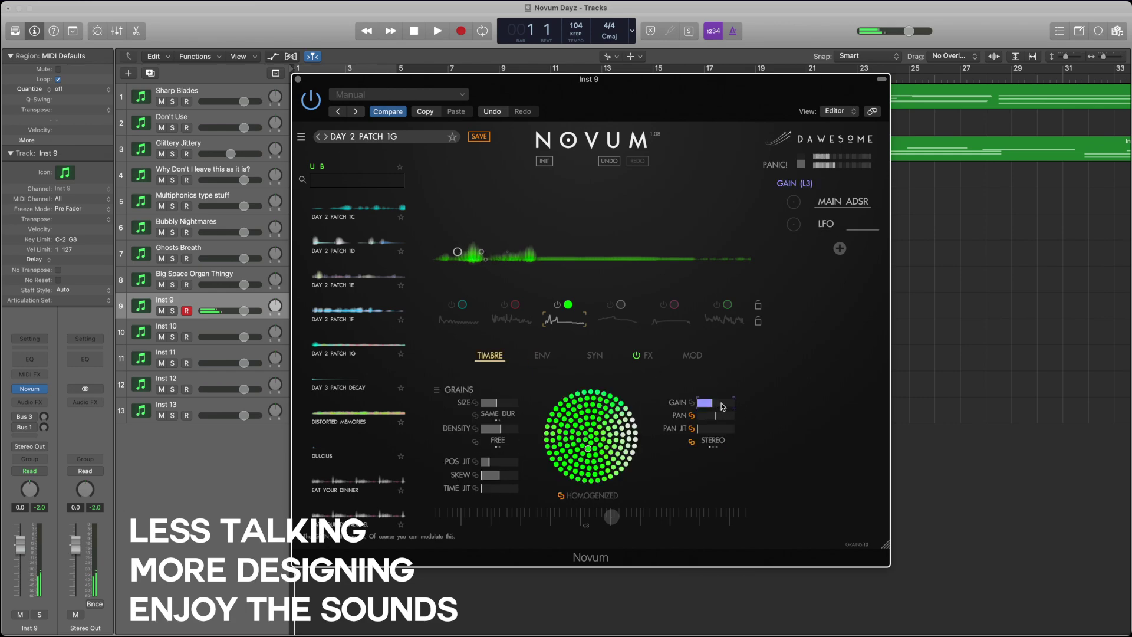
- Switch layer 1 back on to hear it with layer 3, and switch layer 4 on in place of layer 3
click(459, 315)
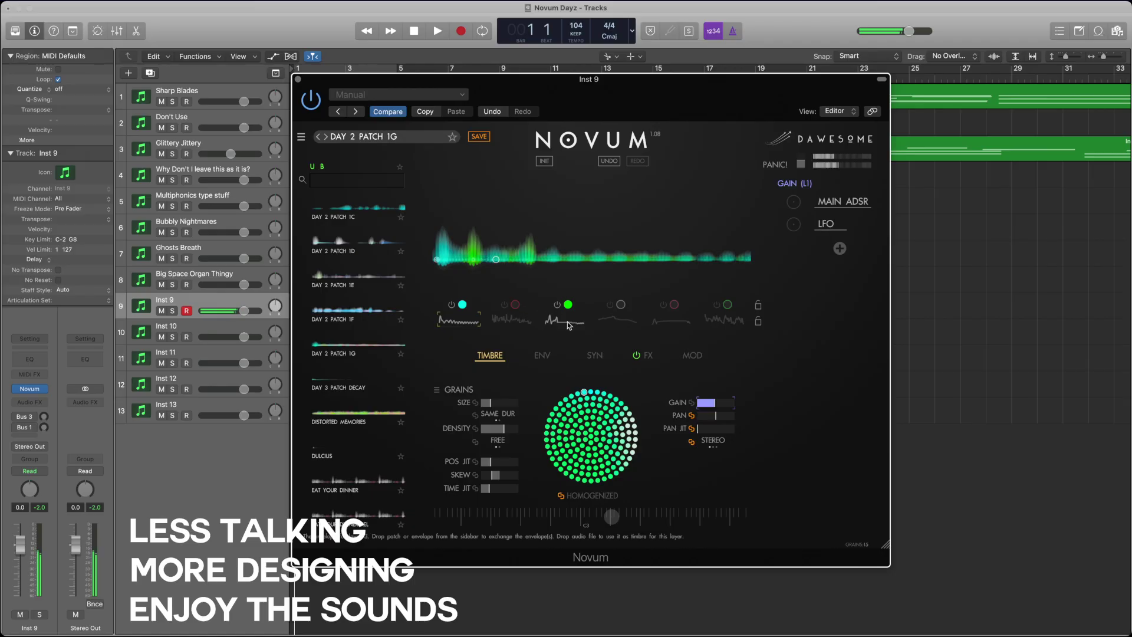
click(564, 321)
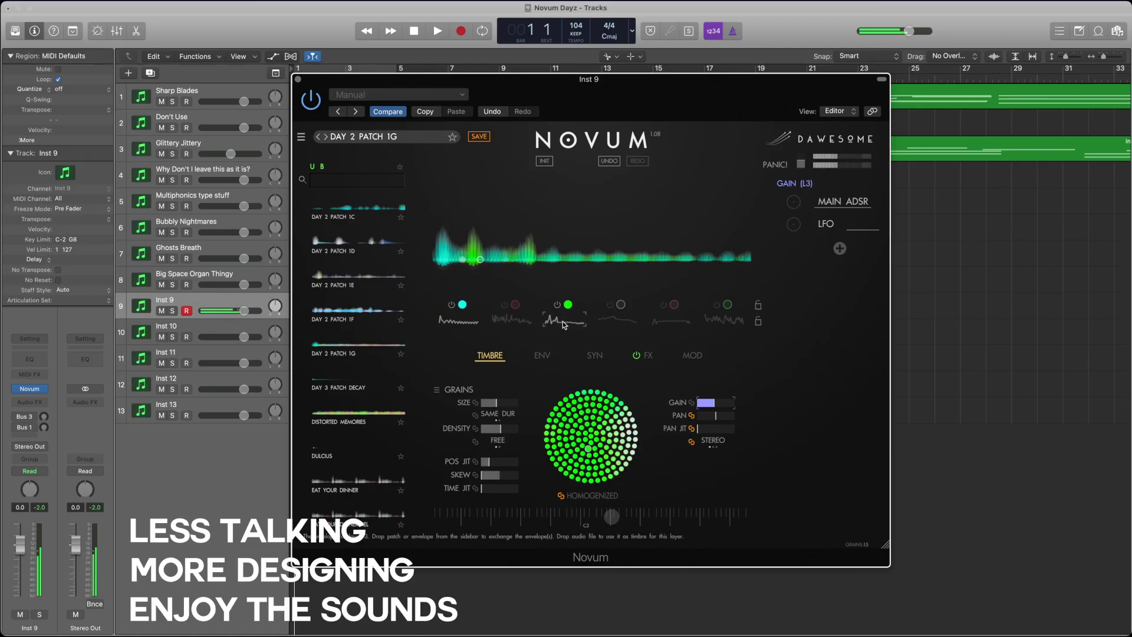
click(620, 304)
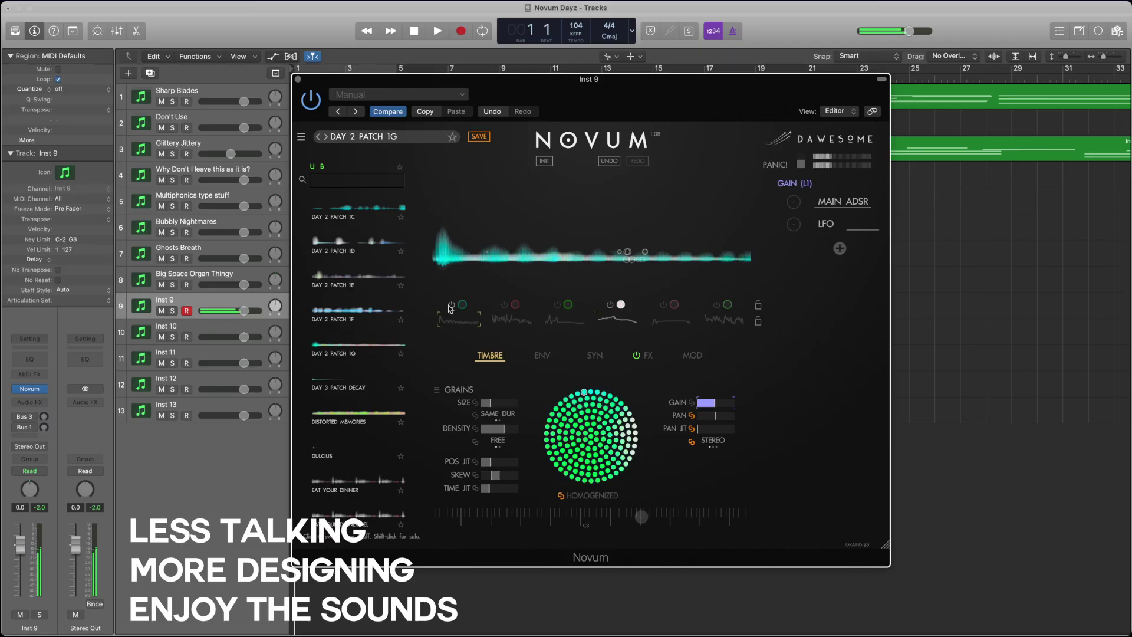
- Keep only layer 4 on, shorten its grain size, and lower its density and position jitter
click(626, 322)
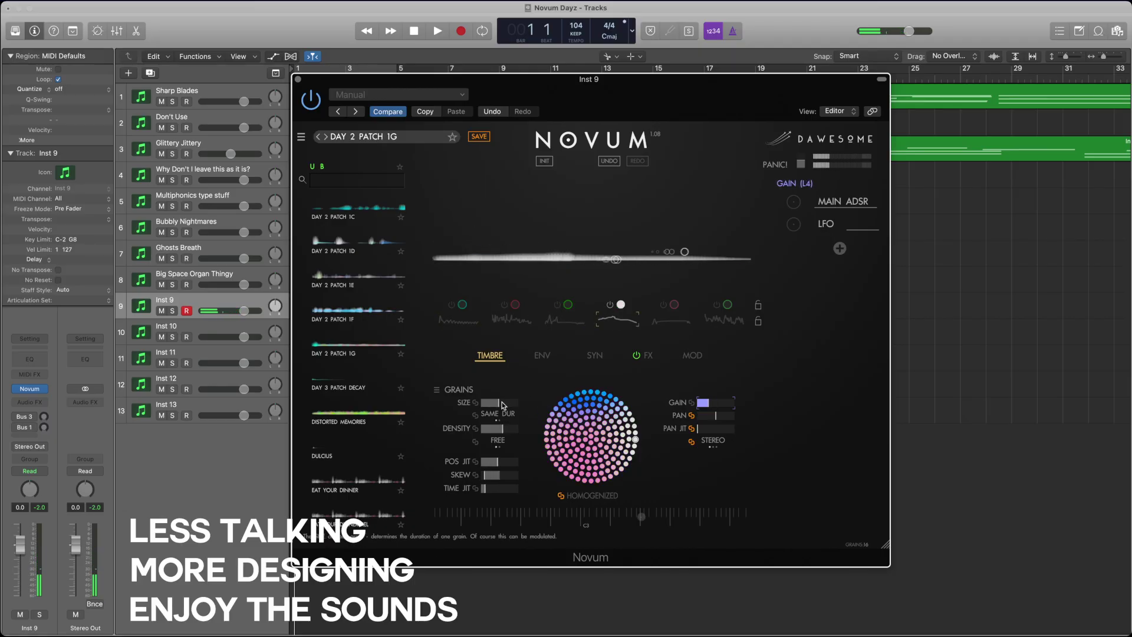
drag(504, 403, 538, 437)
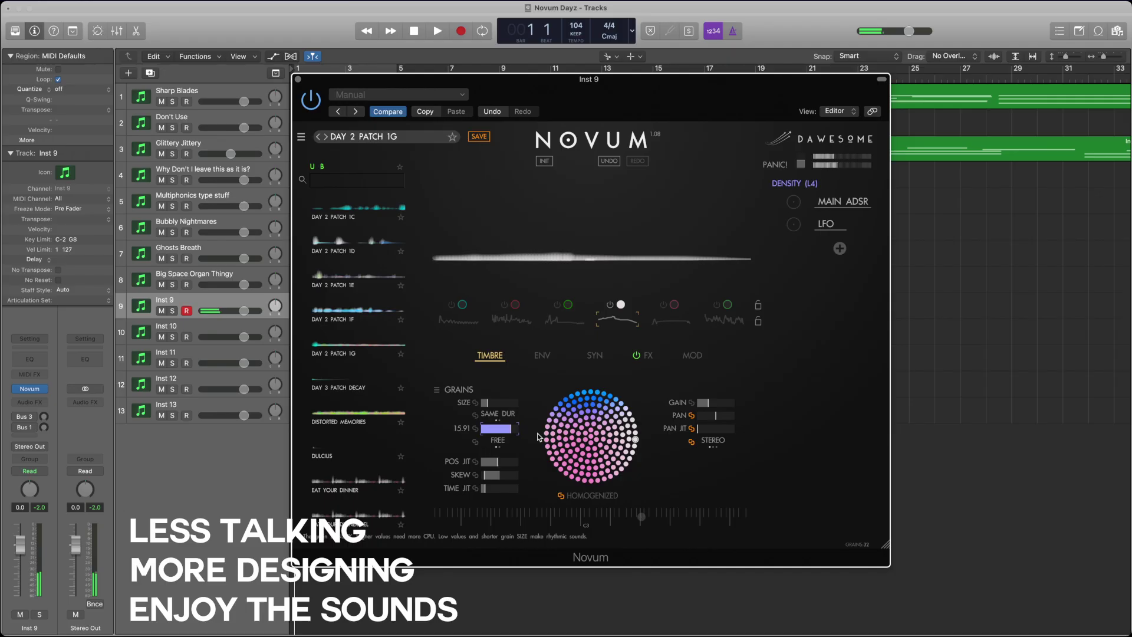
click(483, 461)
click(494, 474)
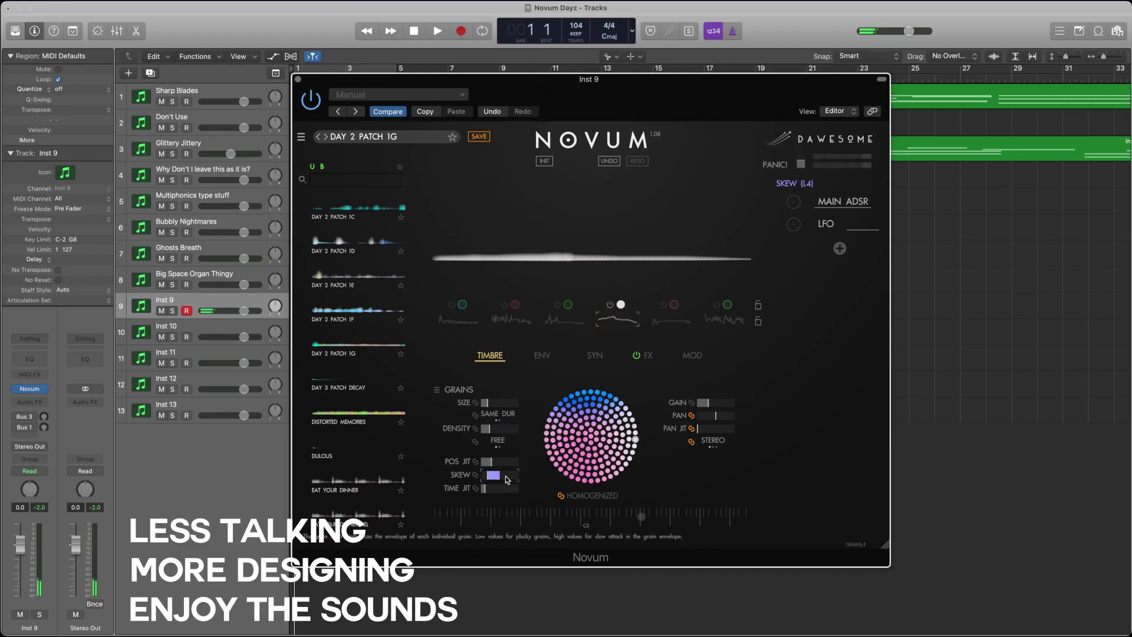
click(489, 489)
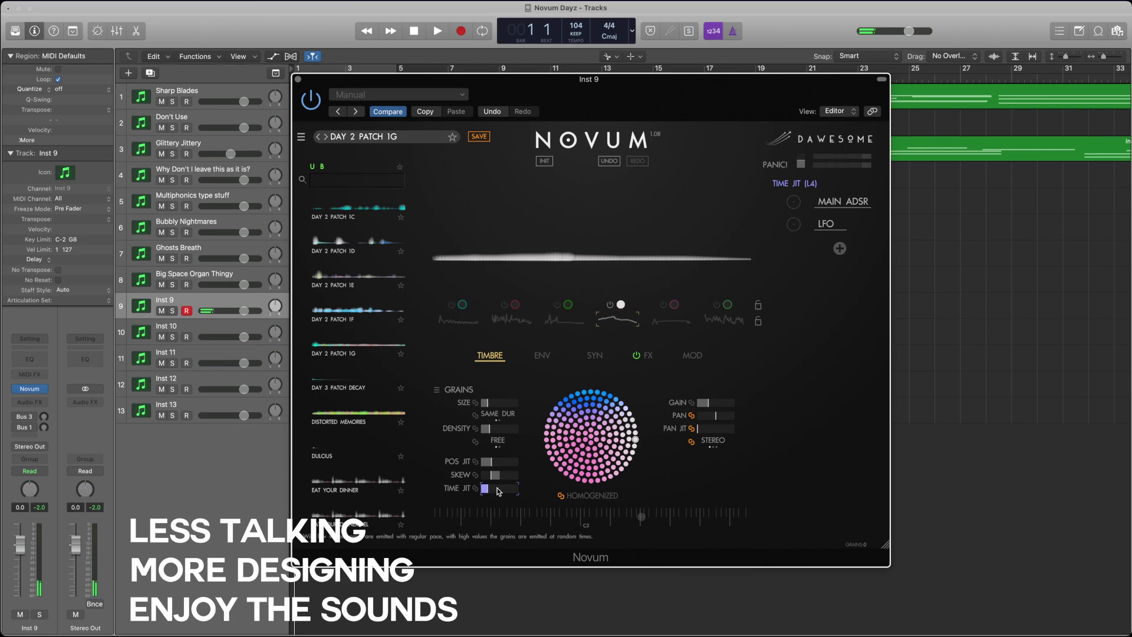
- Fine-tune layer 4's grain size and density, and lower its skew to the minimum for plucky grains
click(490, 430)
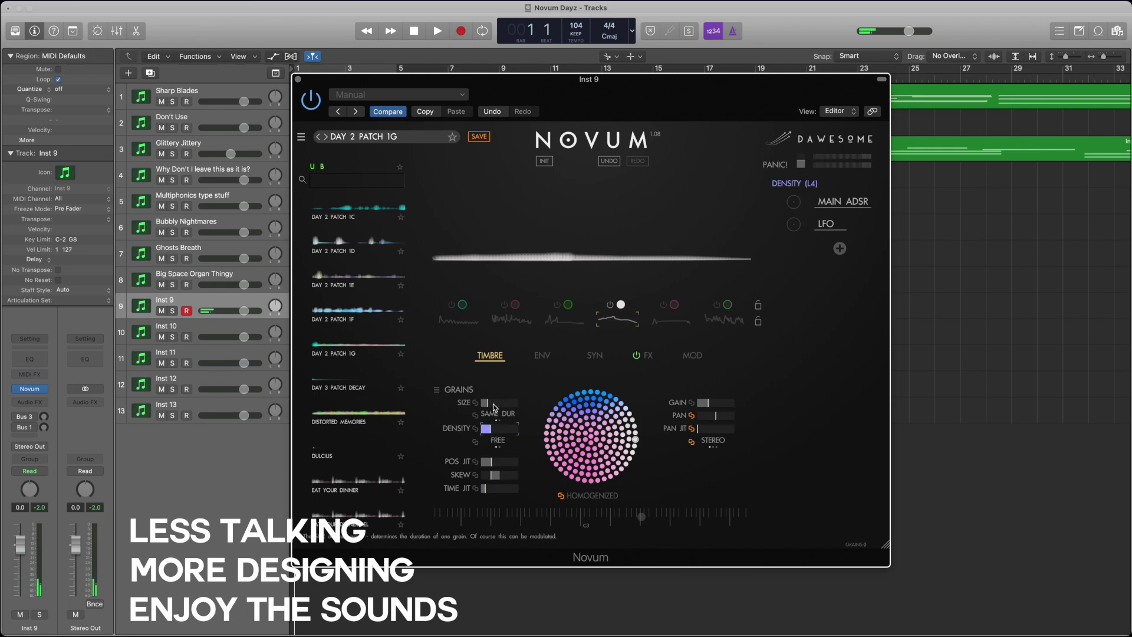
click(488, 402)
click(498, 475)
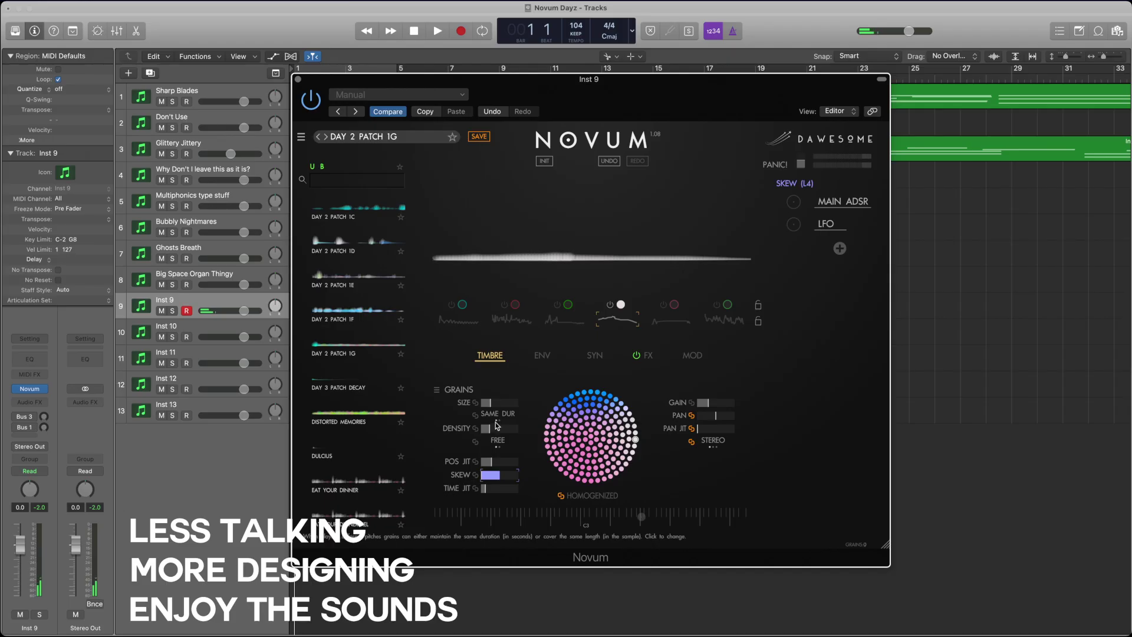
click(499, 429)
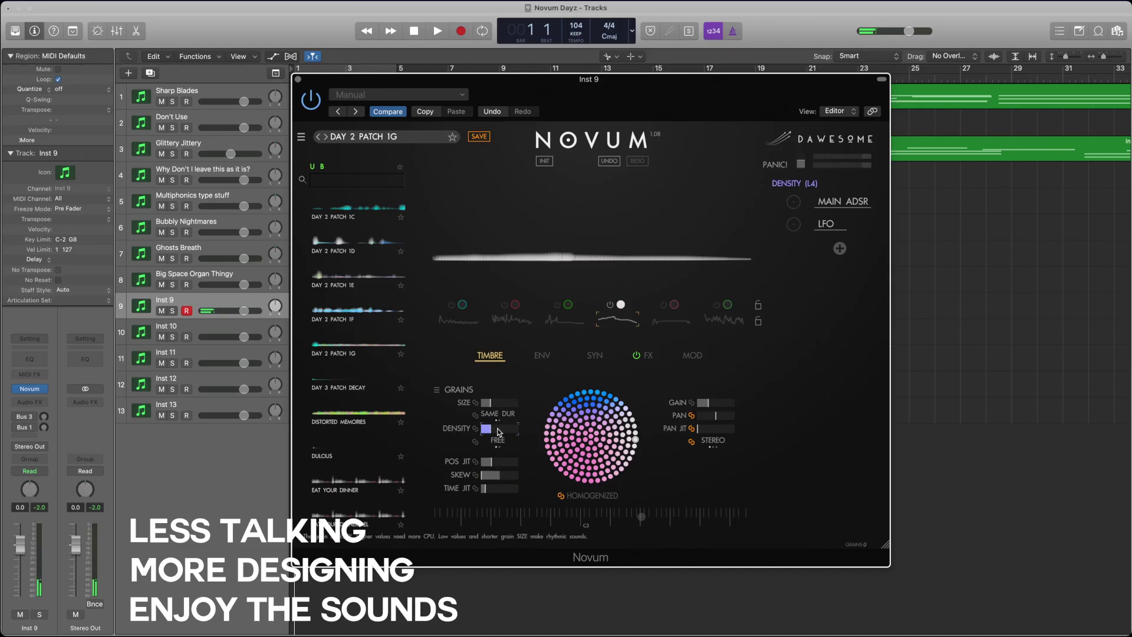
- Redraw layer 4's envelope as a high, nearly flat curve across its length, and raise the layer's gain
click(542, 355)
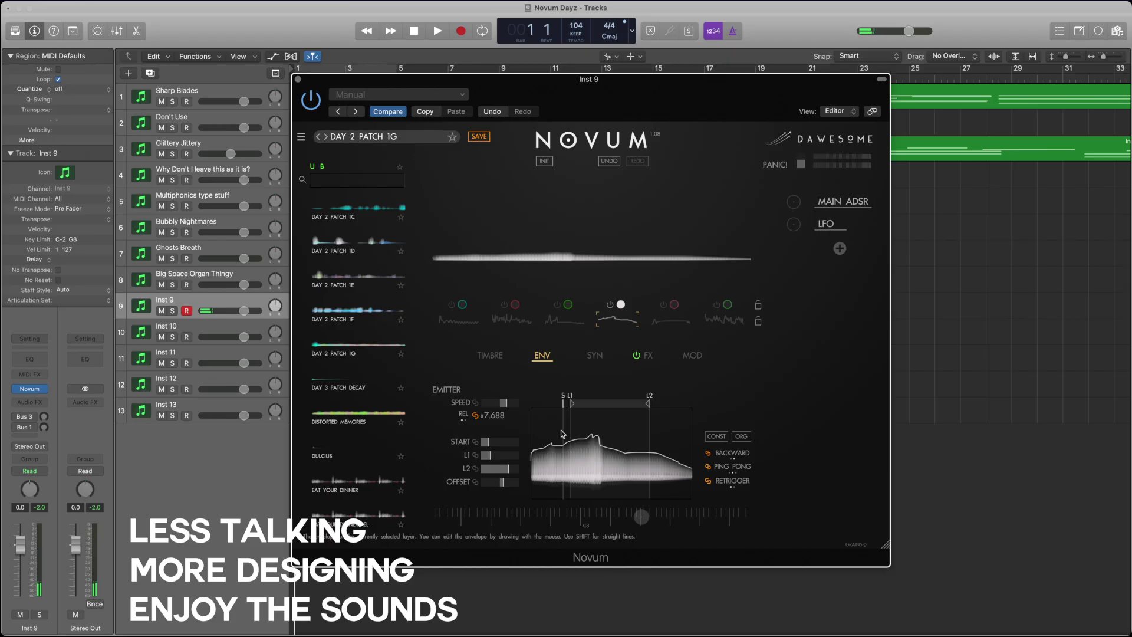
drag(562, 434, 669, 436)
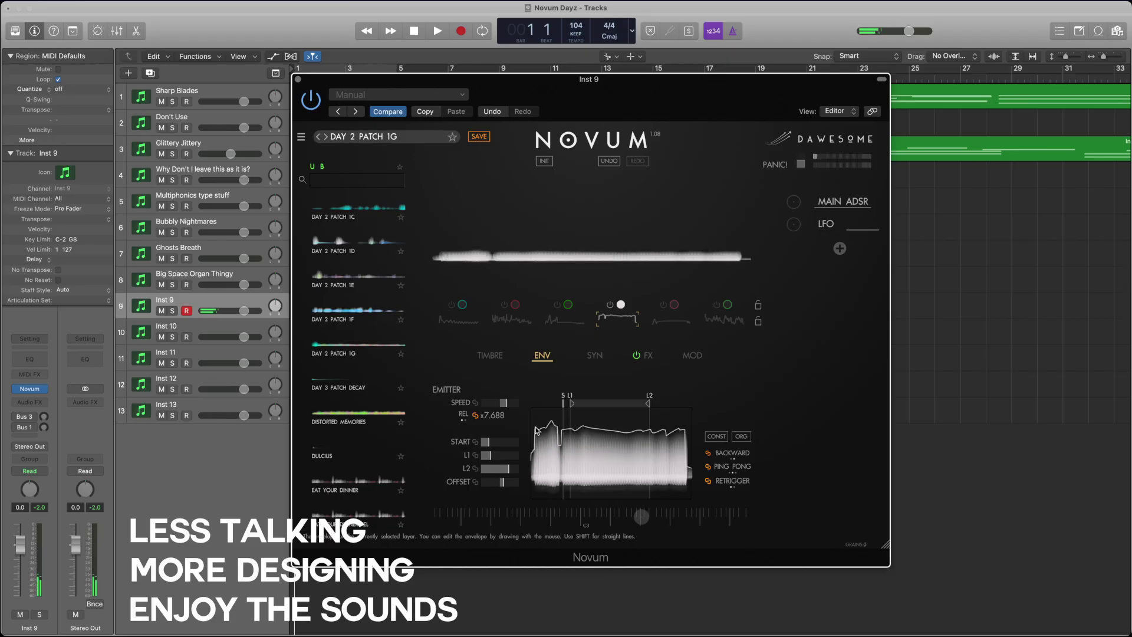
click(490, 355)
drag(703, 403, 732, 406)
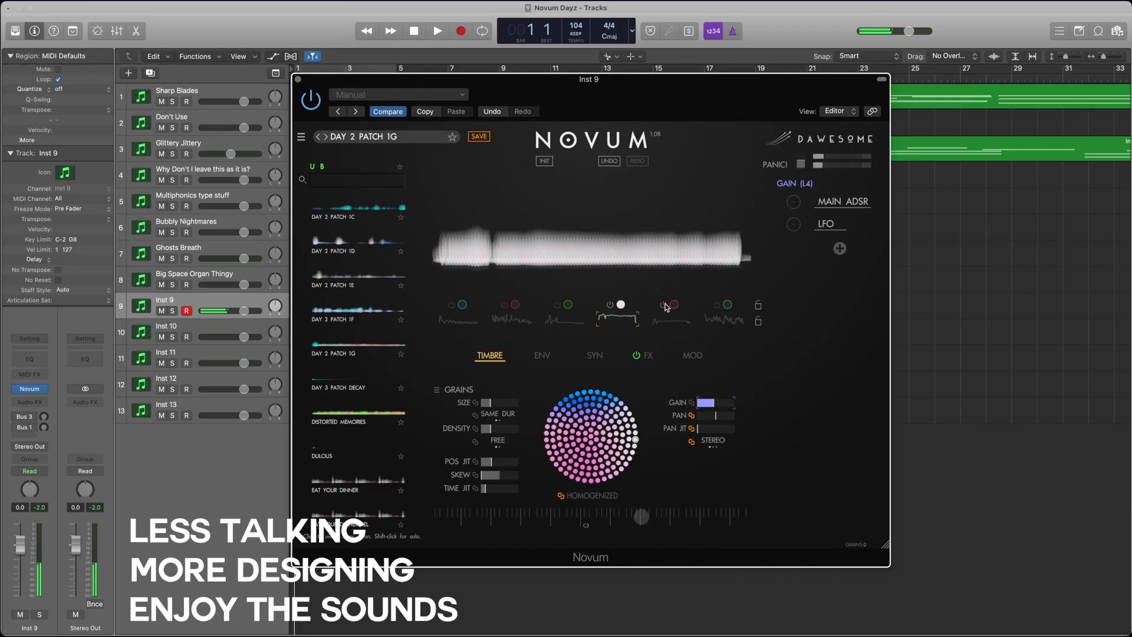
- Switch on layer 5 in place of layer 4, and reduce its grain size and density
click(619, 304)
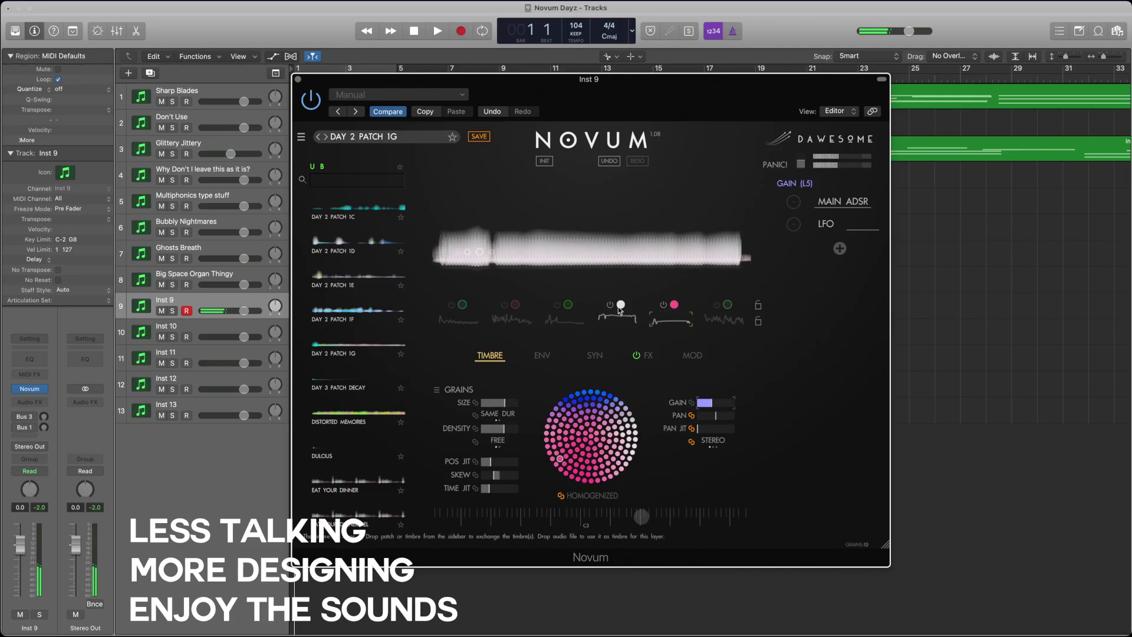
click(672, 321)
click(467, 403)
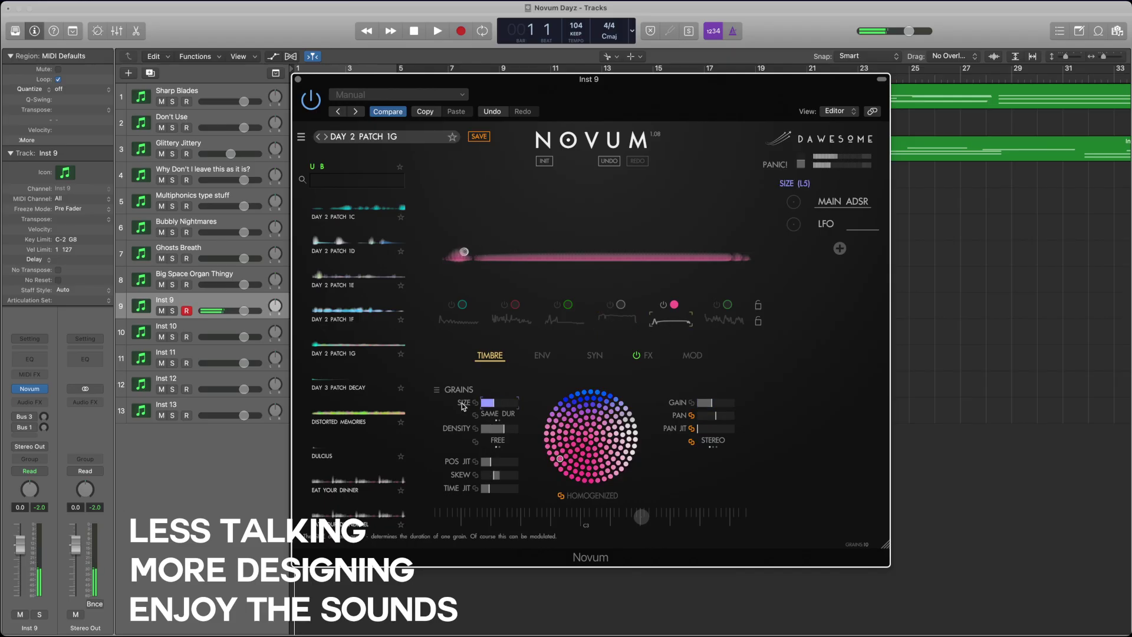
click(485, 430)
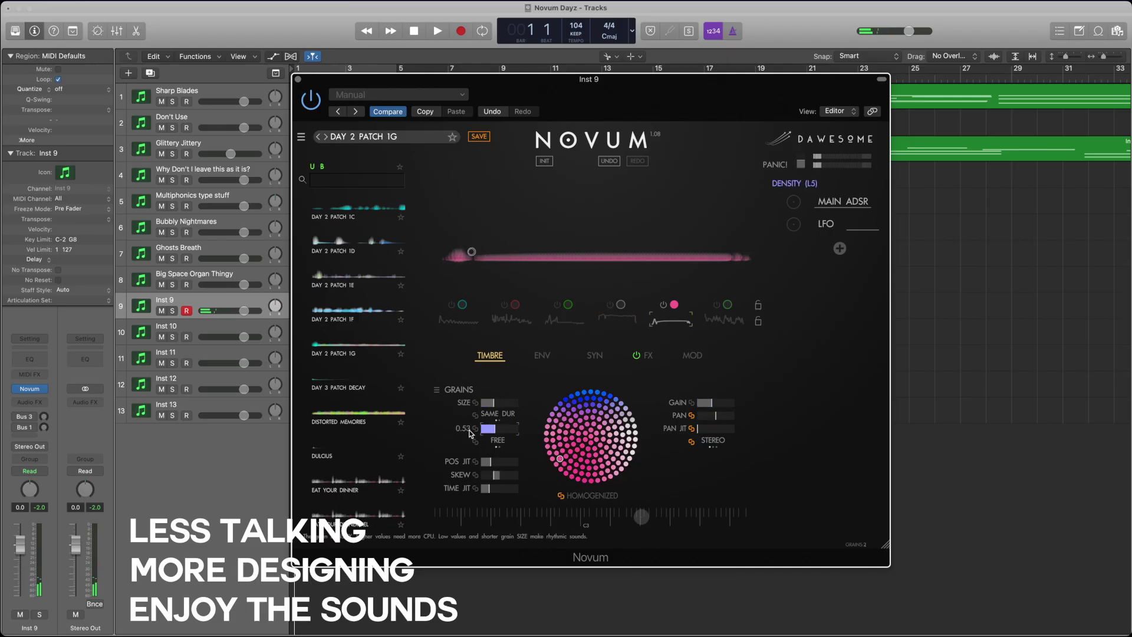
click(515, 406)
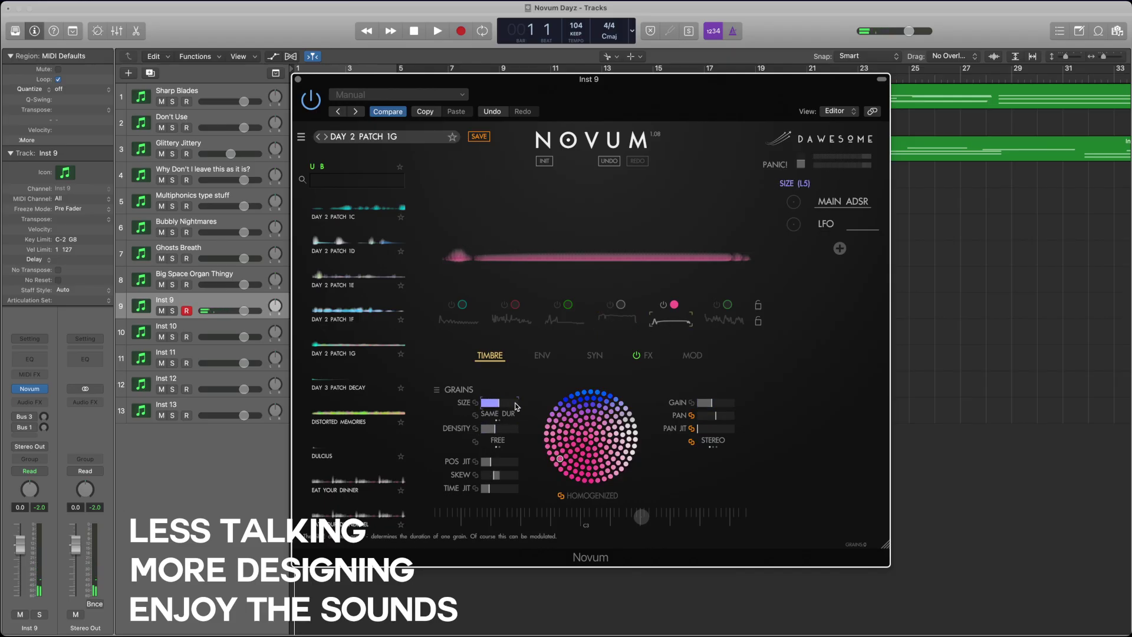
- Lower layer 5's position jitter, raise its time jitter strongly, and pick a blue timbre variation near the edge of the timbre circle
click(486, 461)
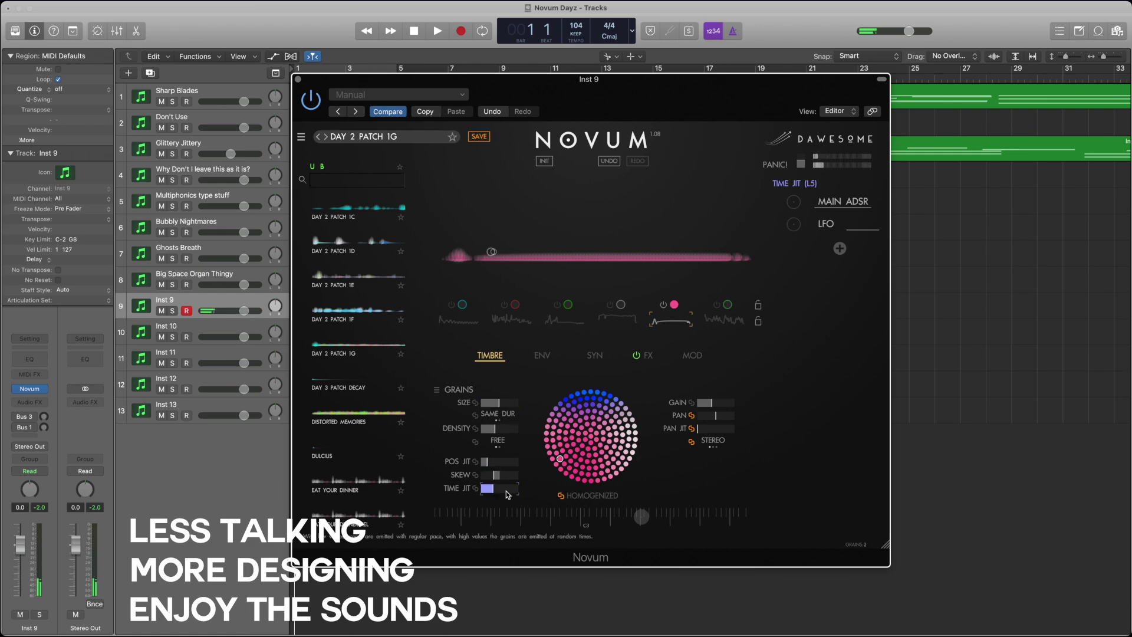
click(586, 397)
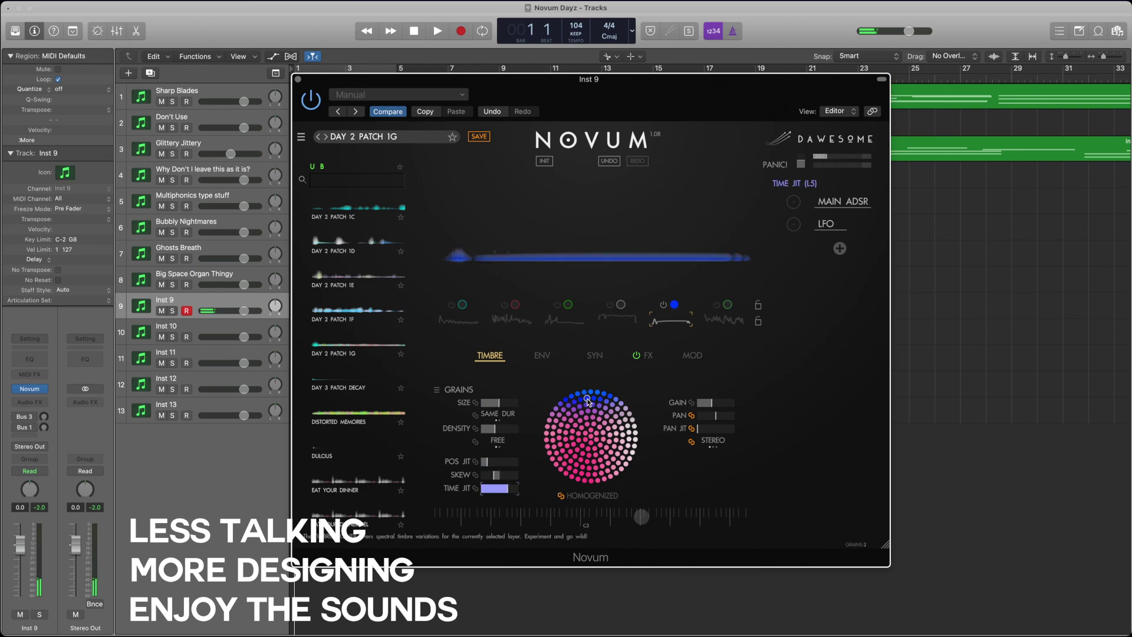
- Draw sharp peaks around the S and L1 markers in layer 5's envelope
click(542, 355)
click(511, 404)
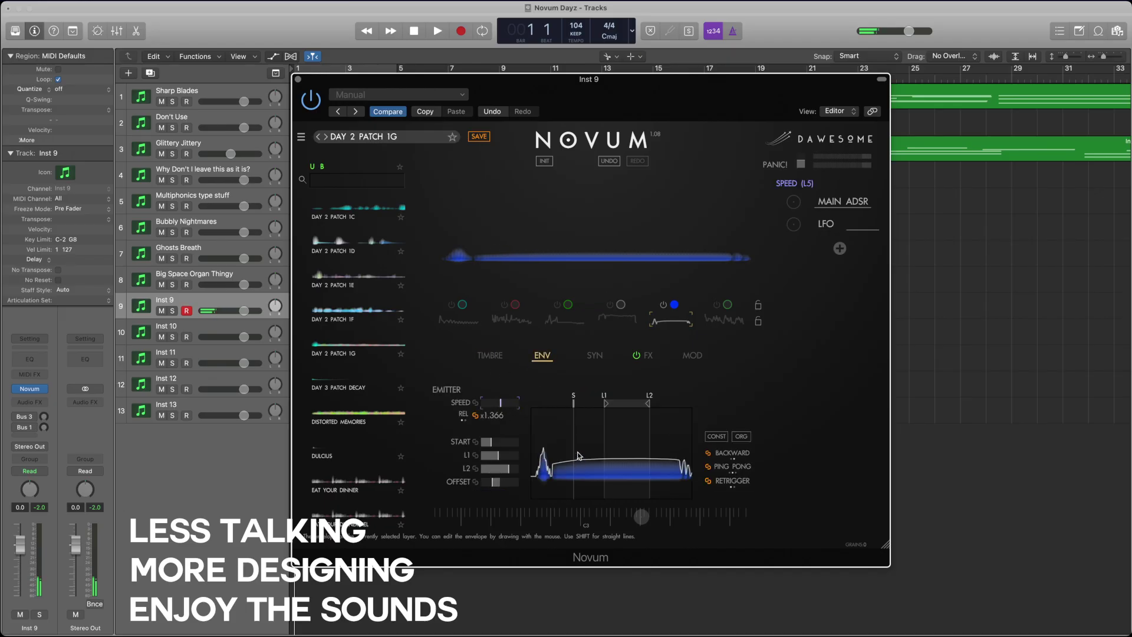
mouse_move(582, 427)
mouse_down()
mouse_move(593, 465)
mouse_move(578, 472)
mouse_move(581, 455)
mouse_move(590, 472)
mouse_move(616, 470)
mouse_up()
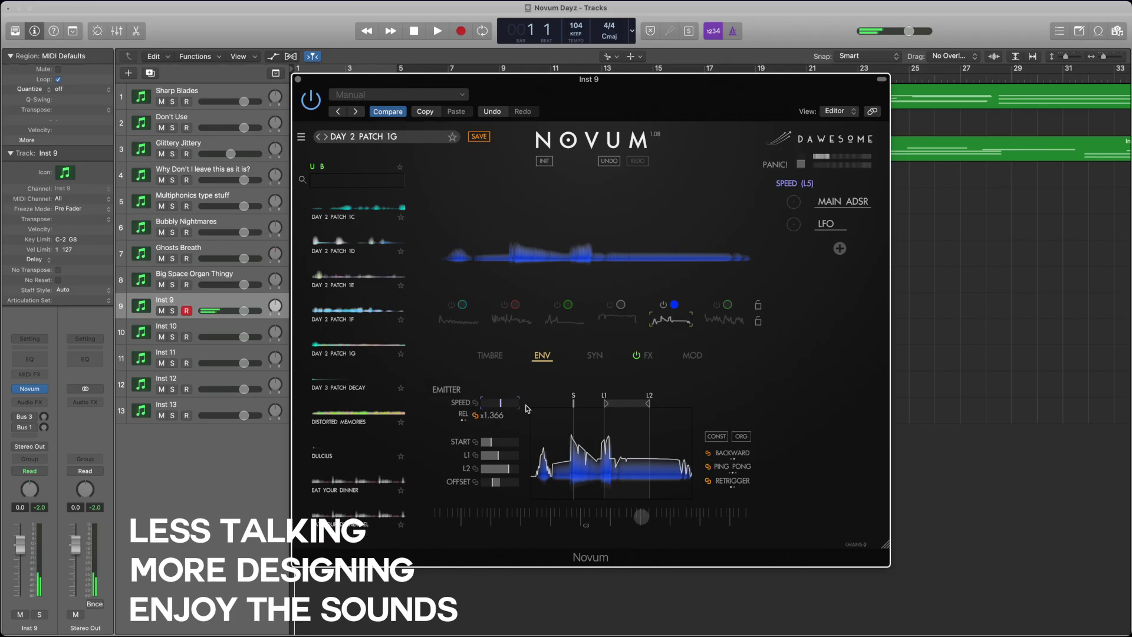
- Raise layer 5's gain, trim its grain size and density slightly, and check its envelope and synthesis settings
click(490, 356)
click(727, 403)
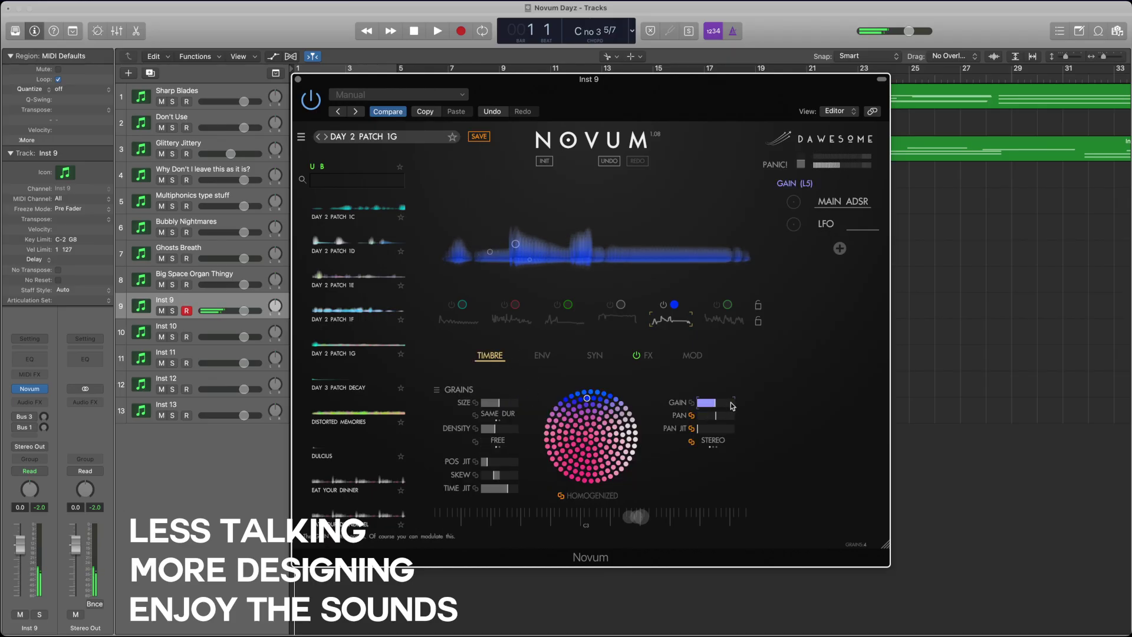
click(495, 403)
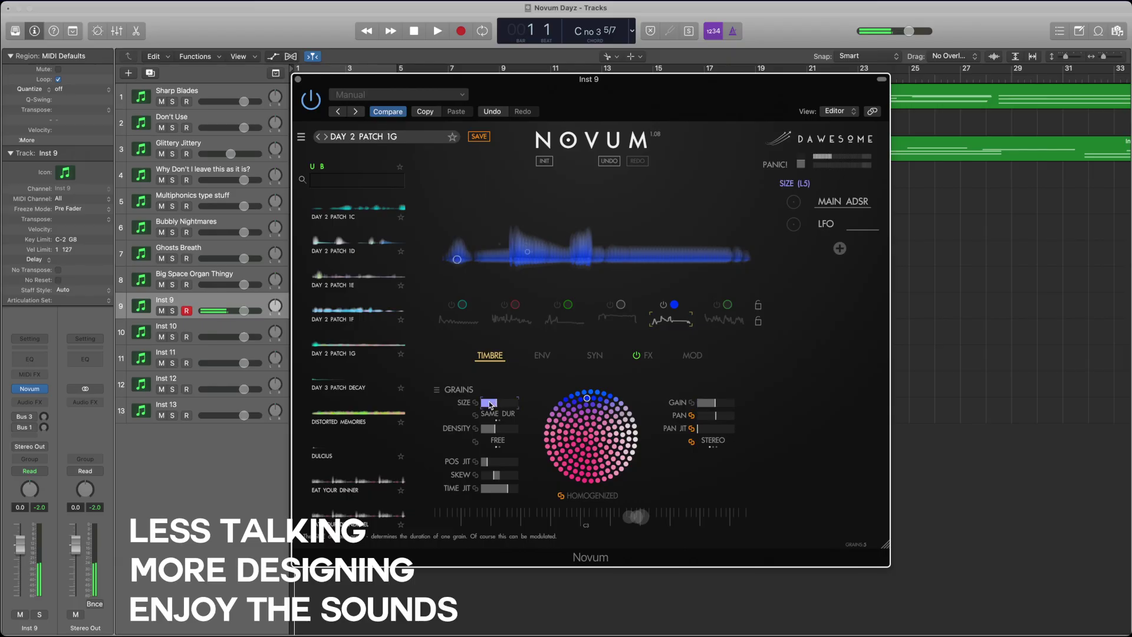
click(494, 429)
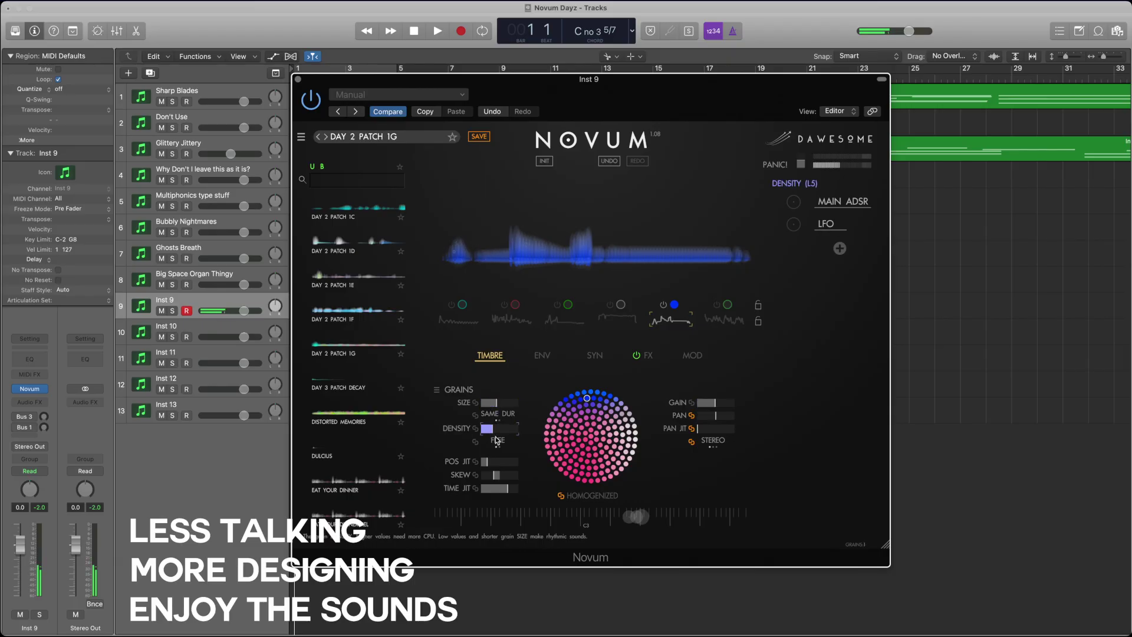
click(542, 355)
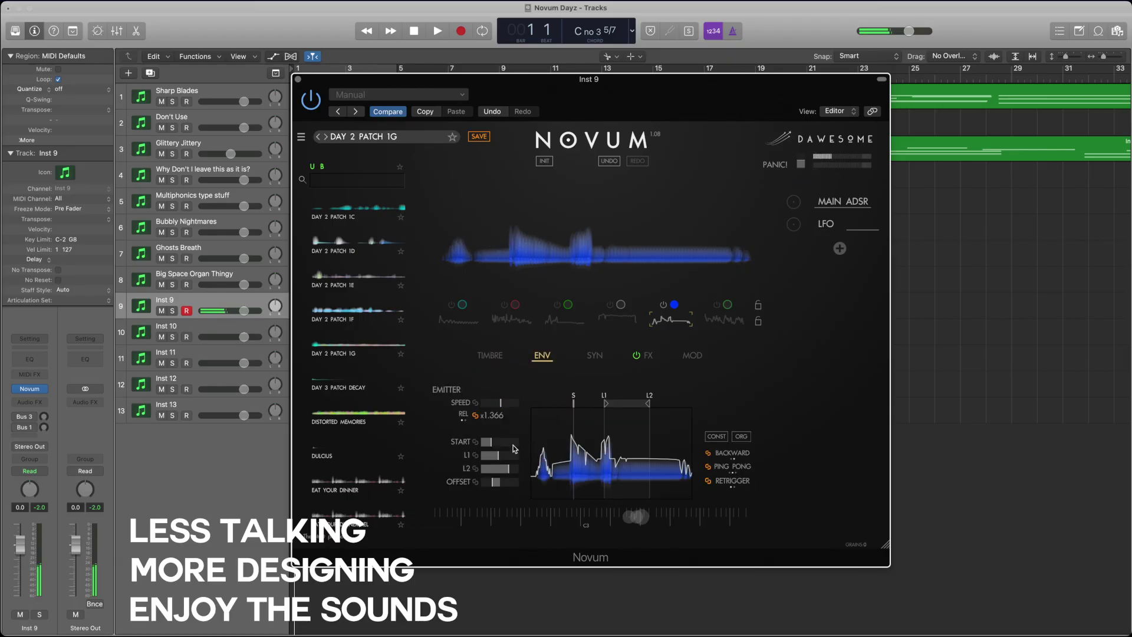
click(597, 357)
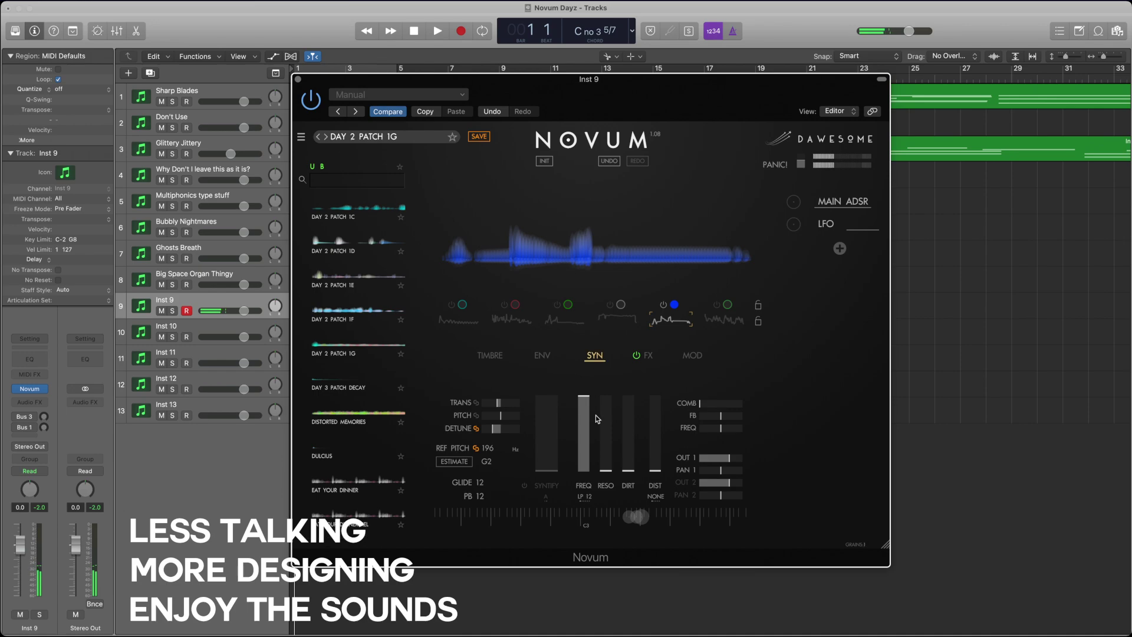
- Leave only layer 6 on, shorten its grain size, and reduce its density and position jitter slightly
click(725, 319)
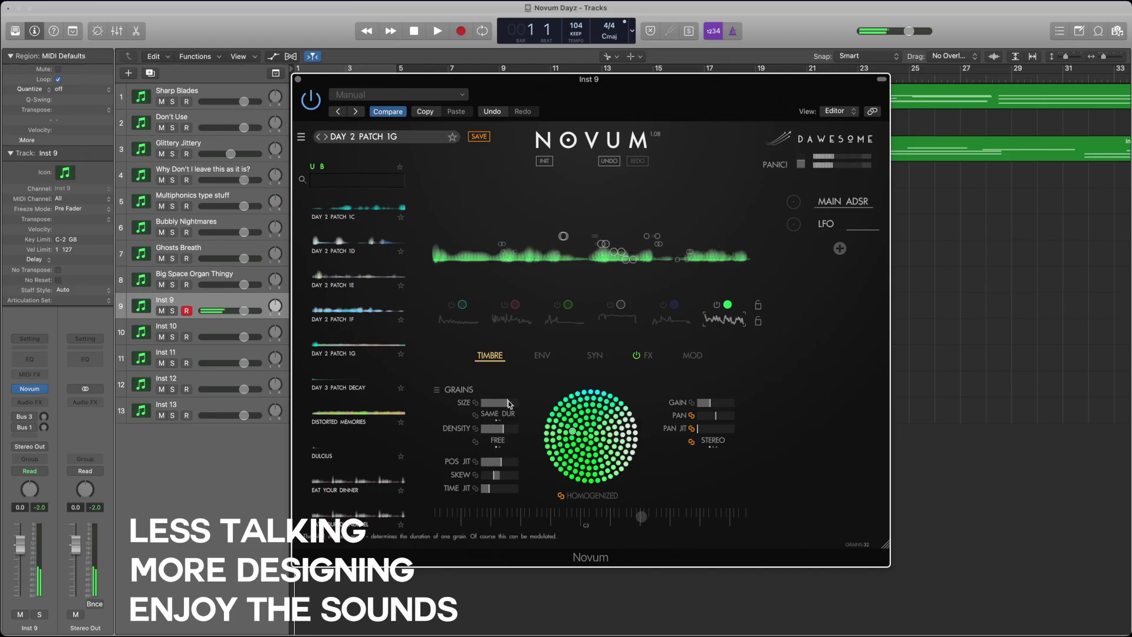
drag(508, 404, 481, 434)
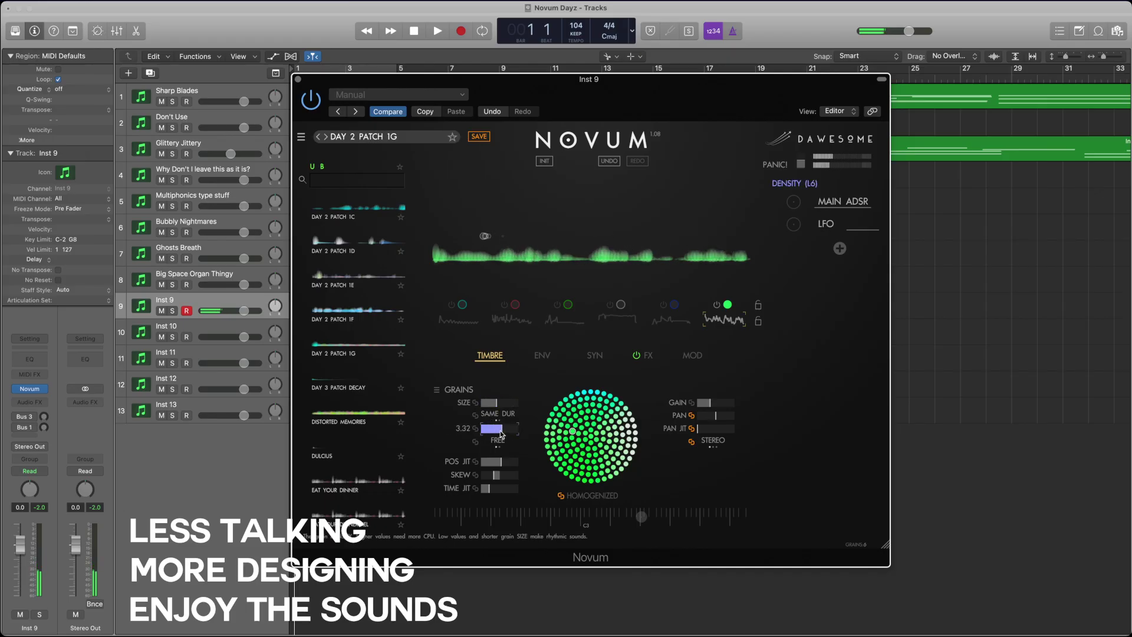
click(491, 461)
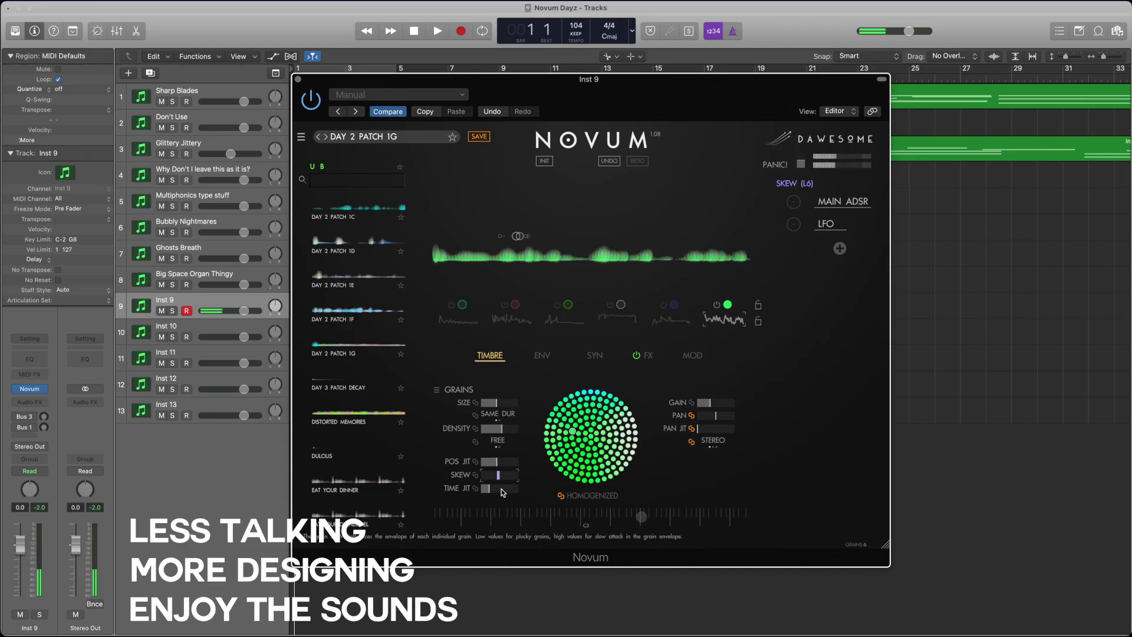
mouse_move(486, 488)
mouse_down()
mouse_move(561, 495)
mouse_move(501, 495)
mouse_up()
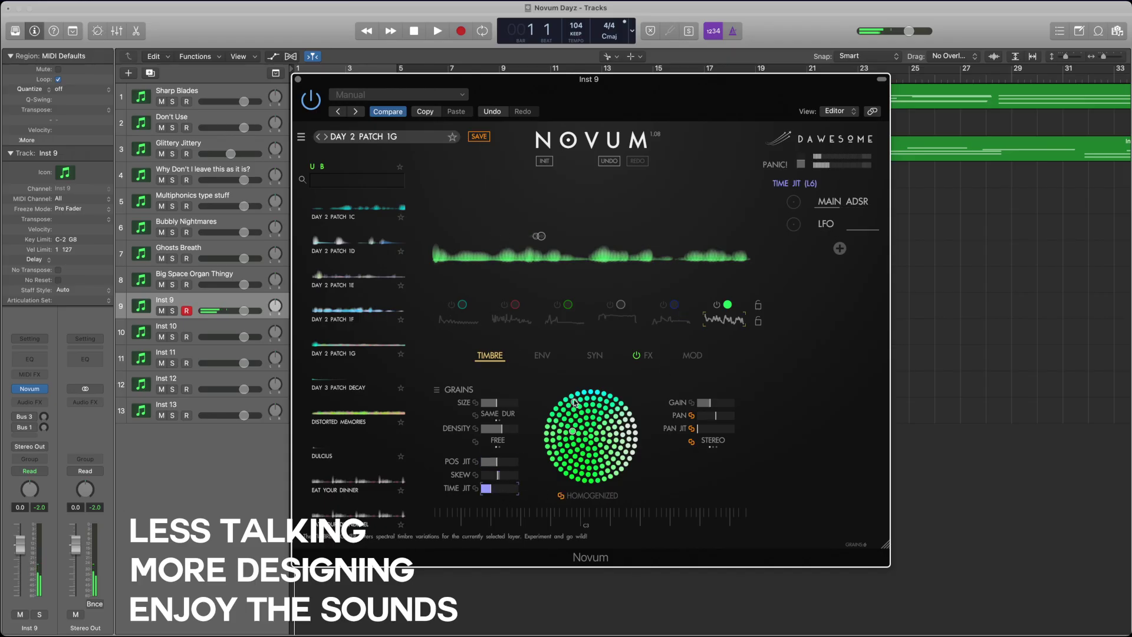
click(703, 403)
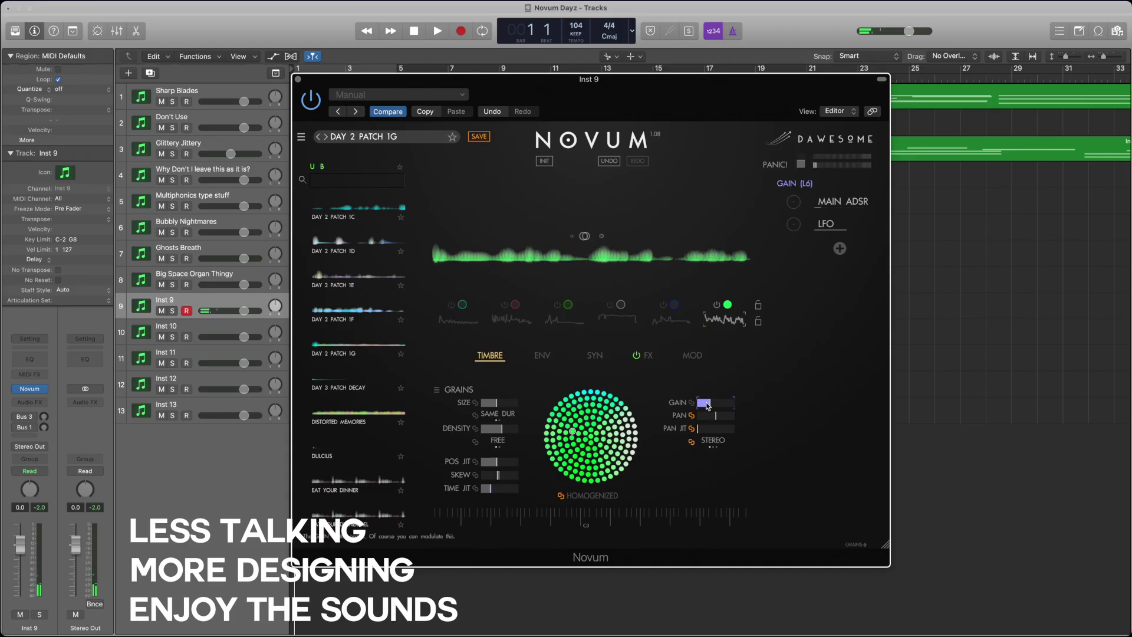
- Switch layers 5, 4, 3, 2 and 1 back on to hear all six layers together
click(664, 305)
click(610, 306)
click(556, 305)
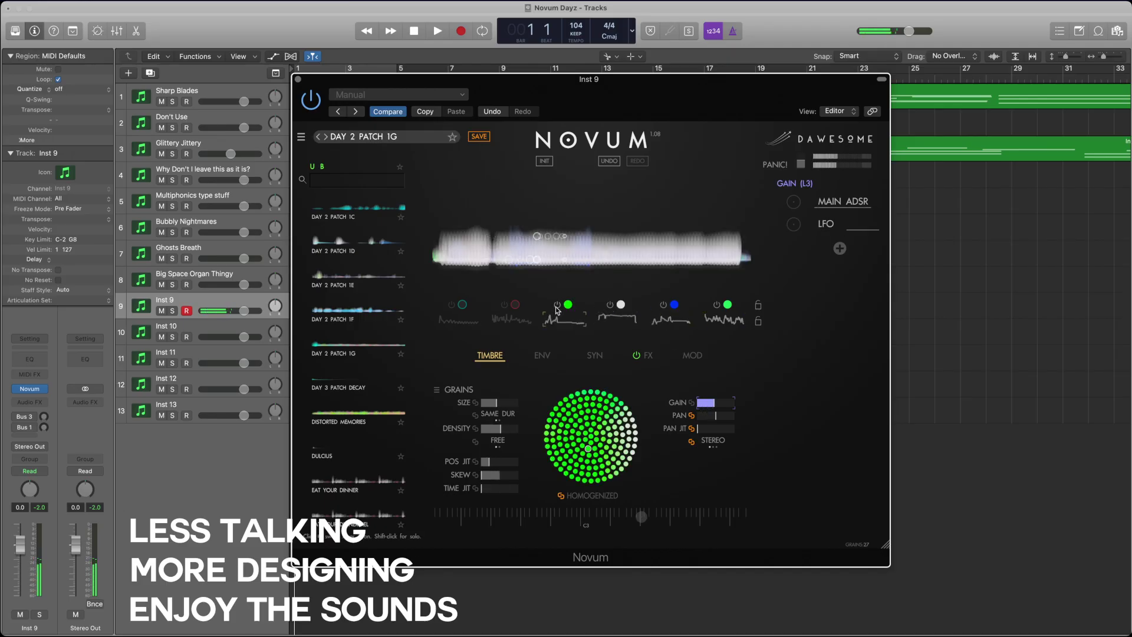
click(504, 305)
click(451, 305)
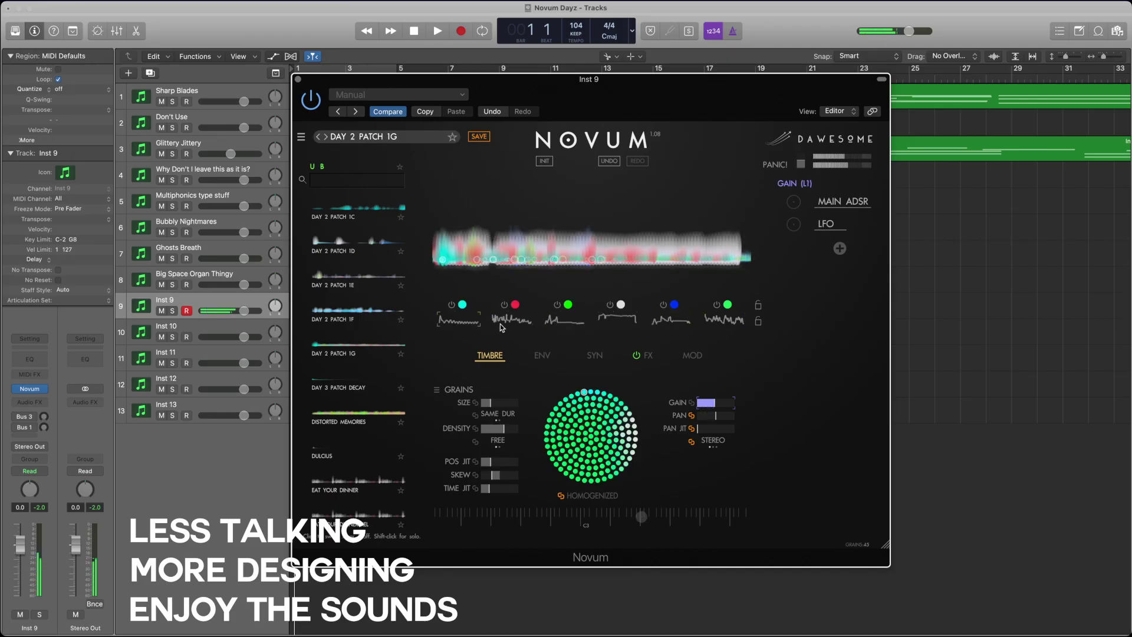
- Lower layer 2's gain, and switch the layer off
drag(719, 407, 707, 407)
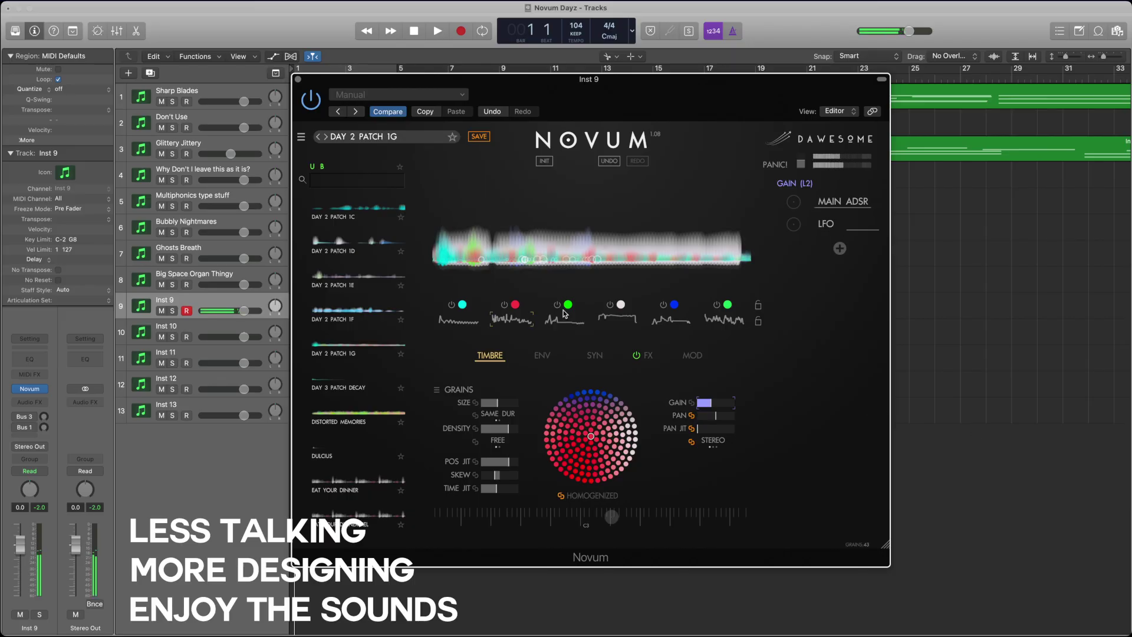
click(505, 305)
- Mute layers 4, 3, 5 and 6 one at a time to hear what each contributes to the mix
click(613, 315)
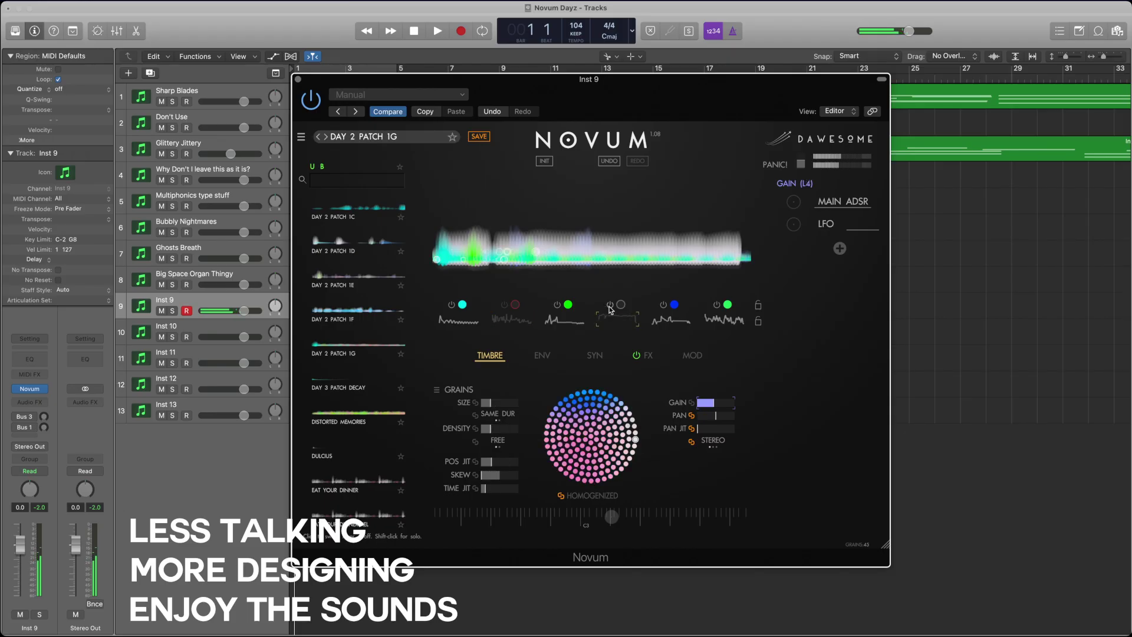
click(555, 308)
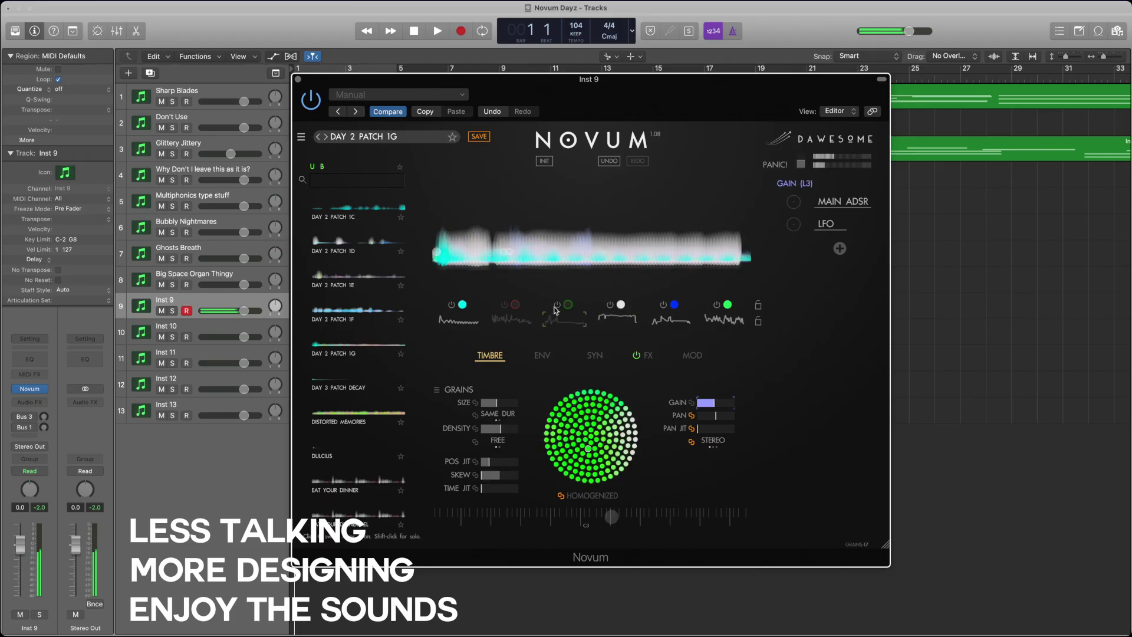
click(664, 309)
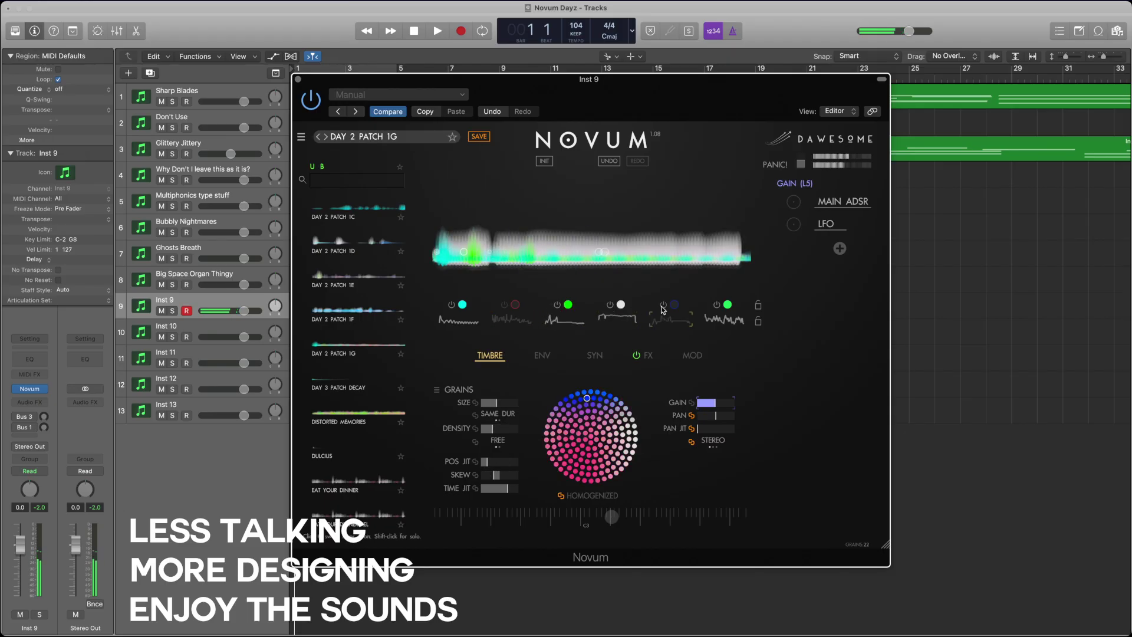
click(715, 307)
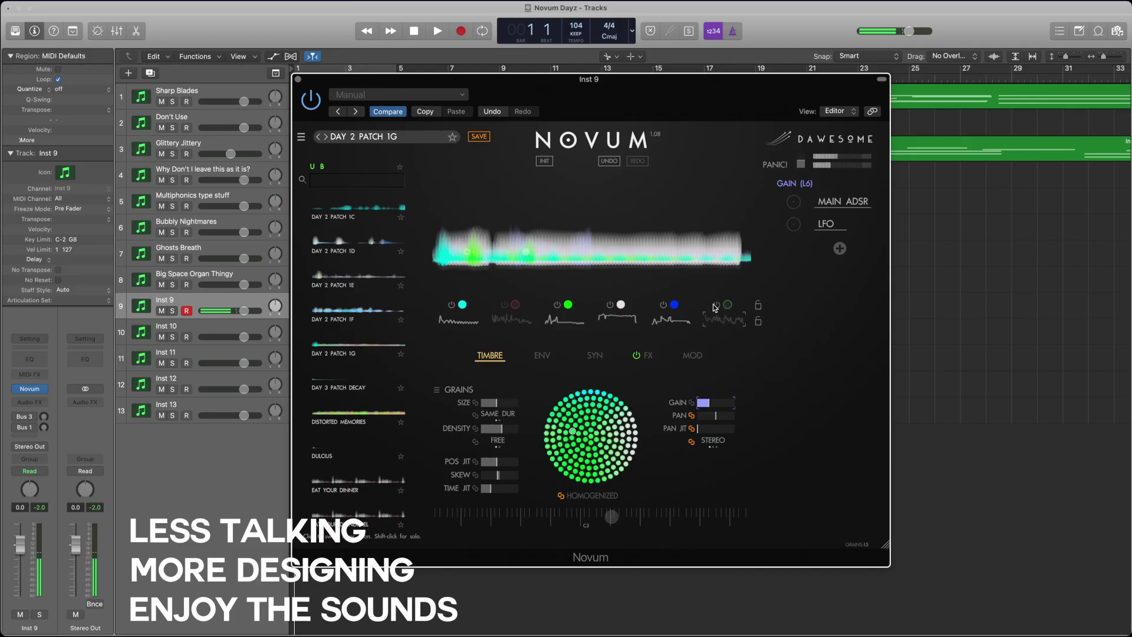
- Leave only layers 1, 4 and 5 on, briefly trying layer 2 in the mix
click(662, 307)
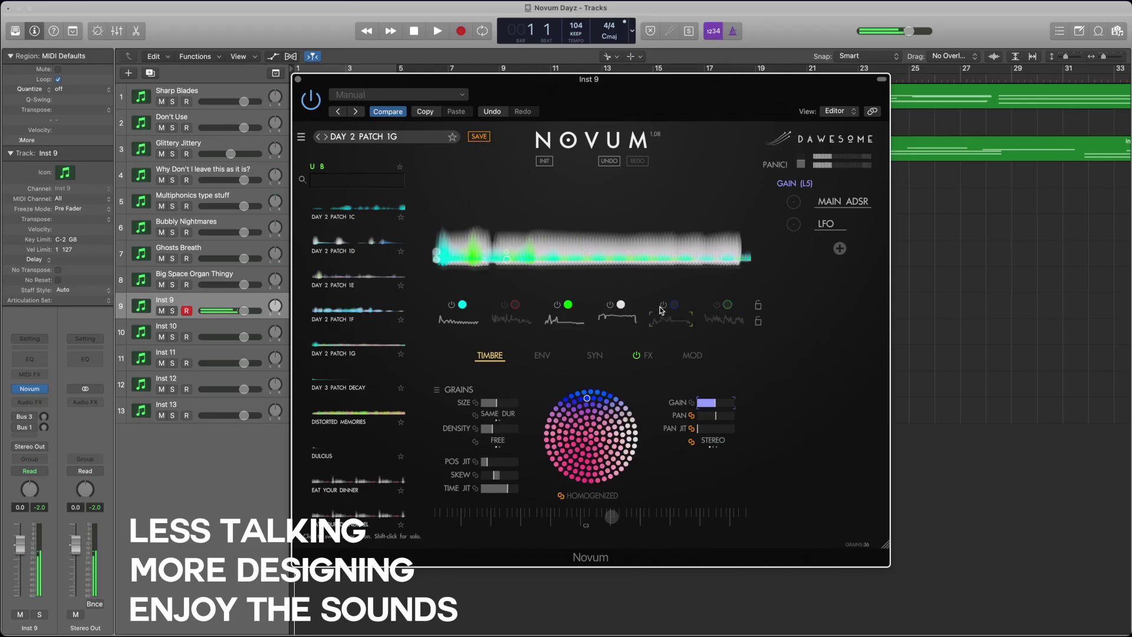
click(555, 309)
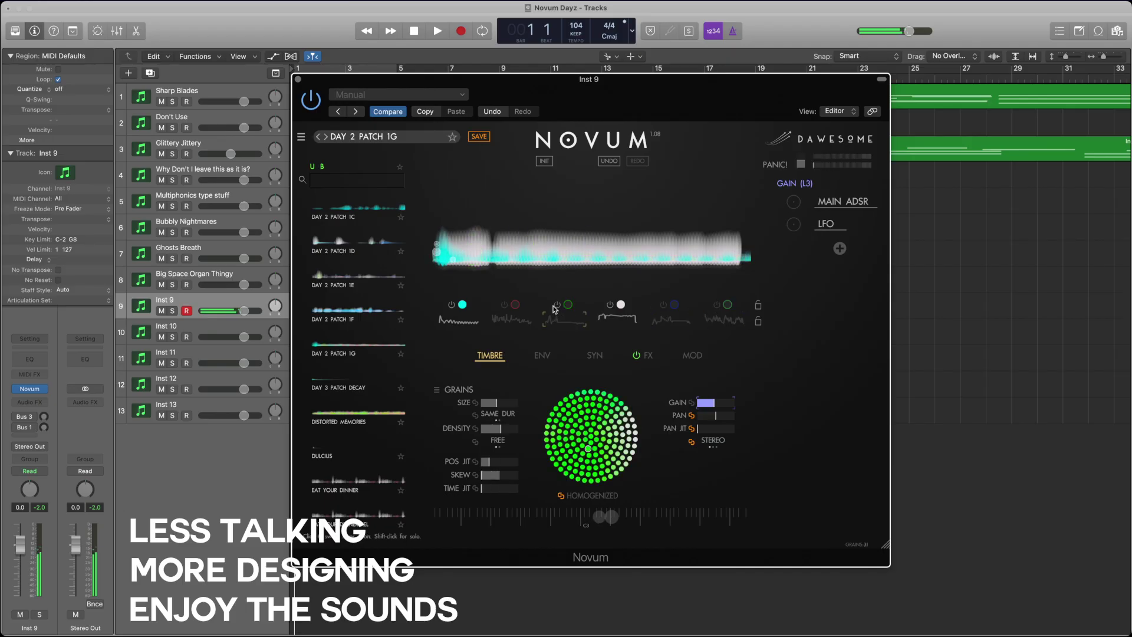
click(501, 308)
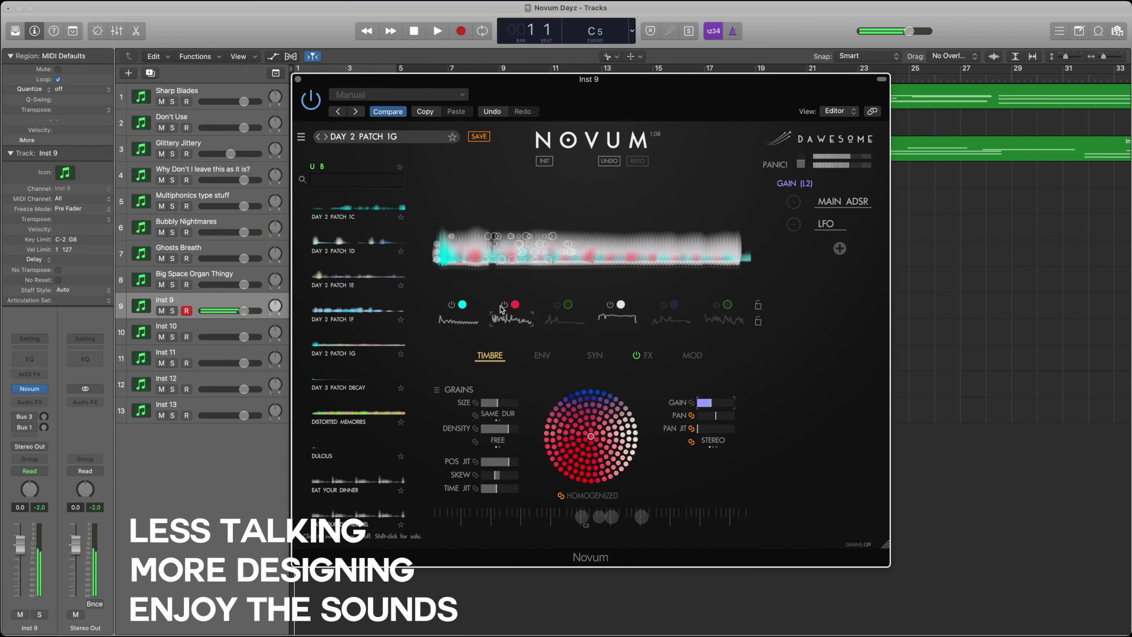
click(503, 306)
click(663, 305)
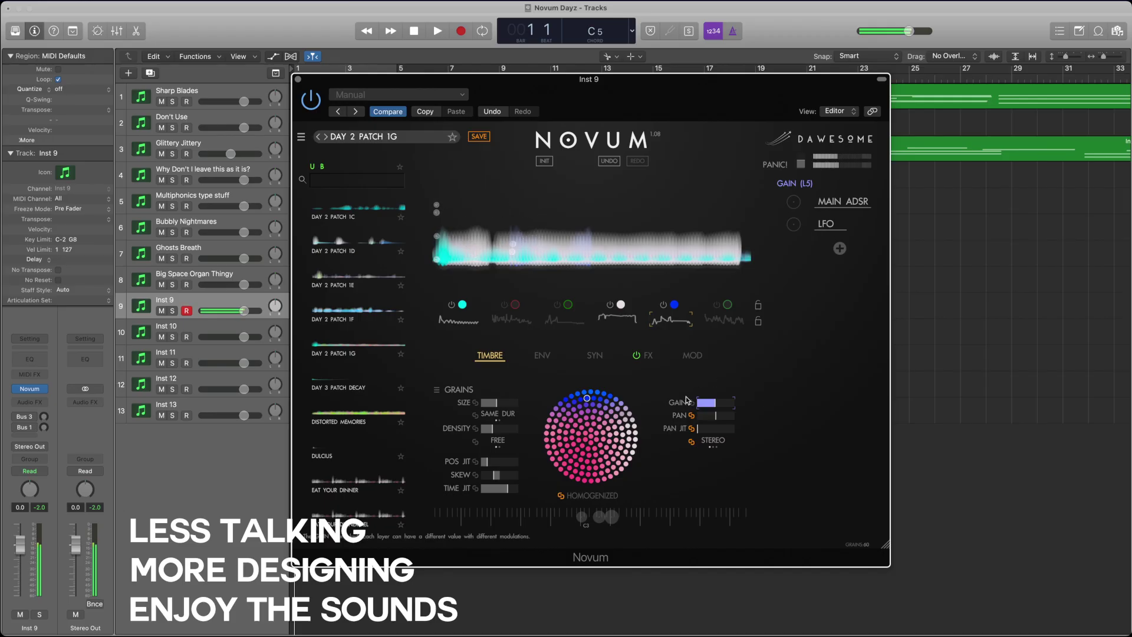
- Review the timbre settings of layers 4, 1 and 5, and the emitter envelopes of layers 5 and 4
click(617, 321)
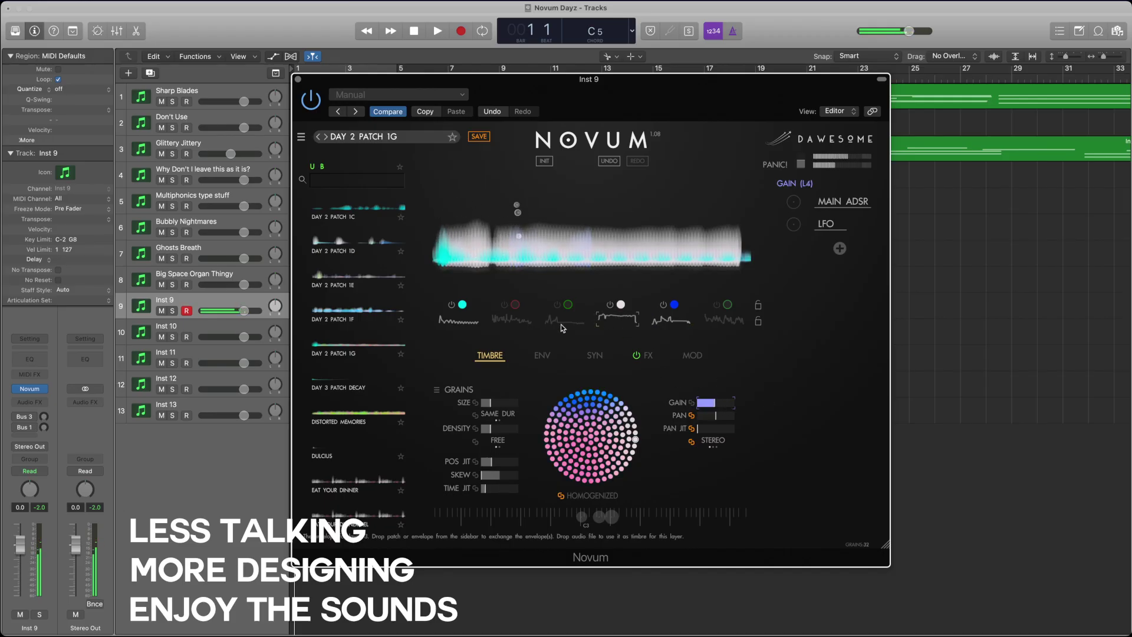
click(458, 321)
click(689, 326)
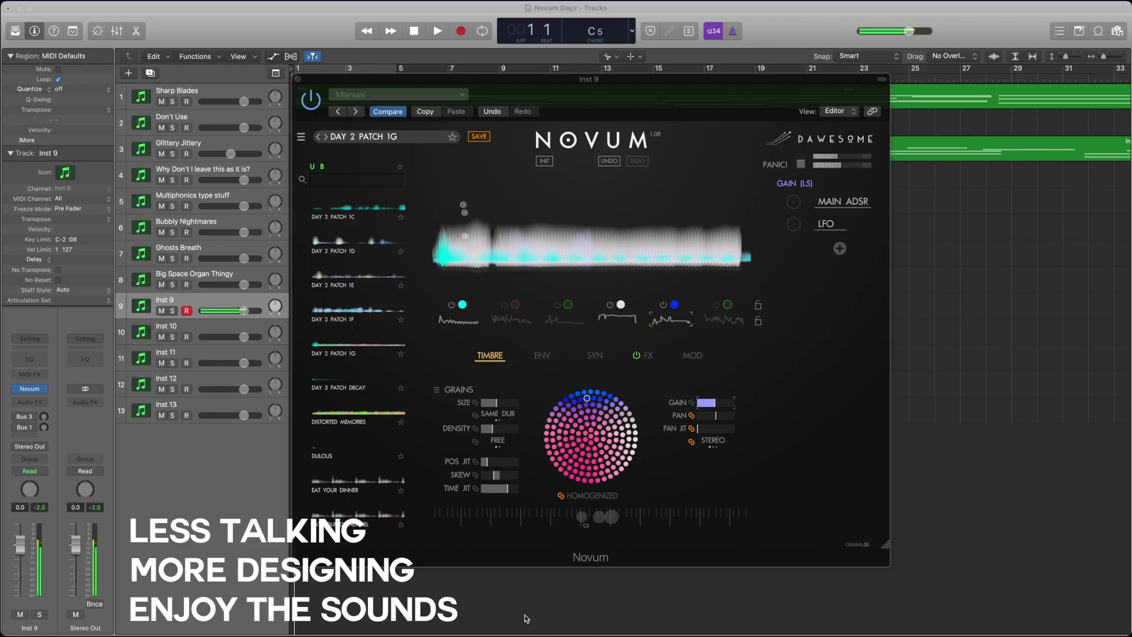
click(466, 608)
click(469, 564)
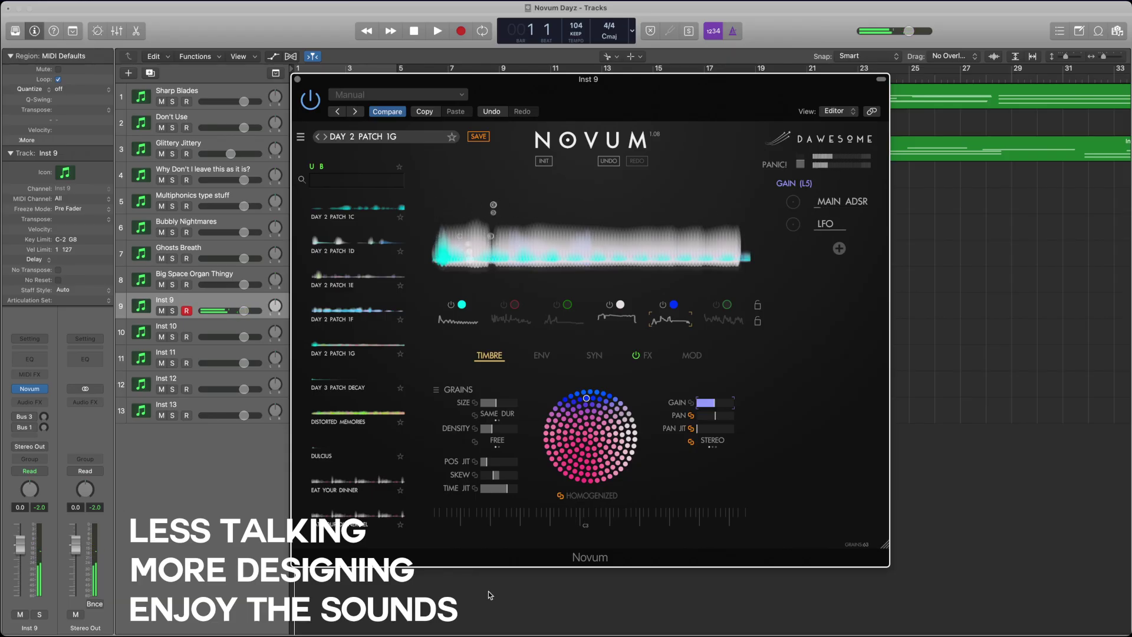
click(544, 358)
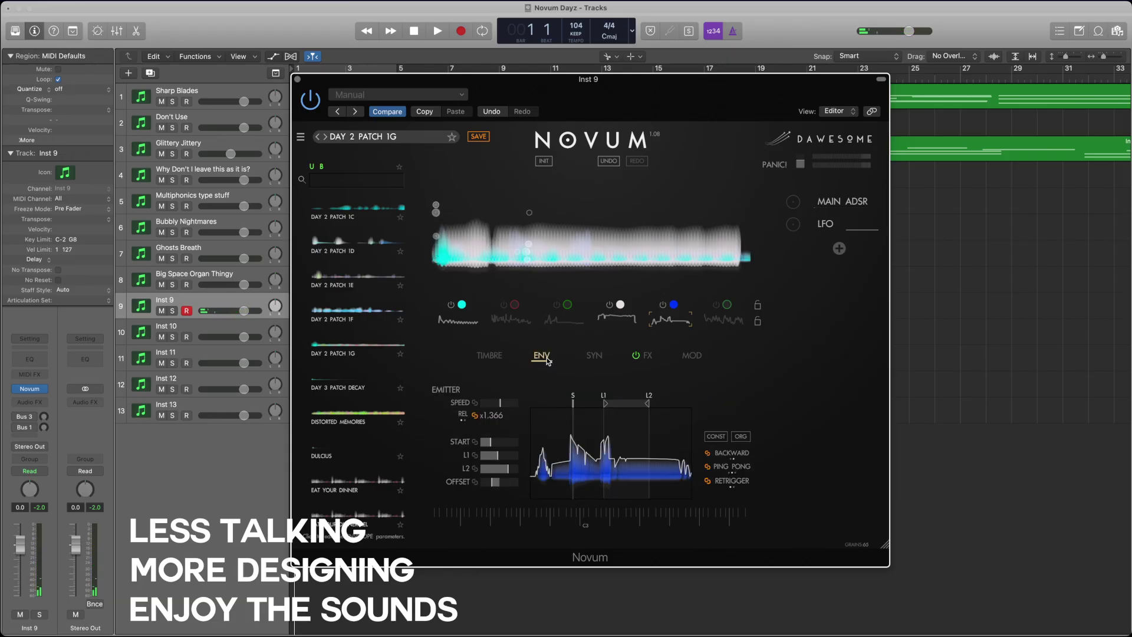
click(618, 323)
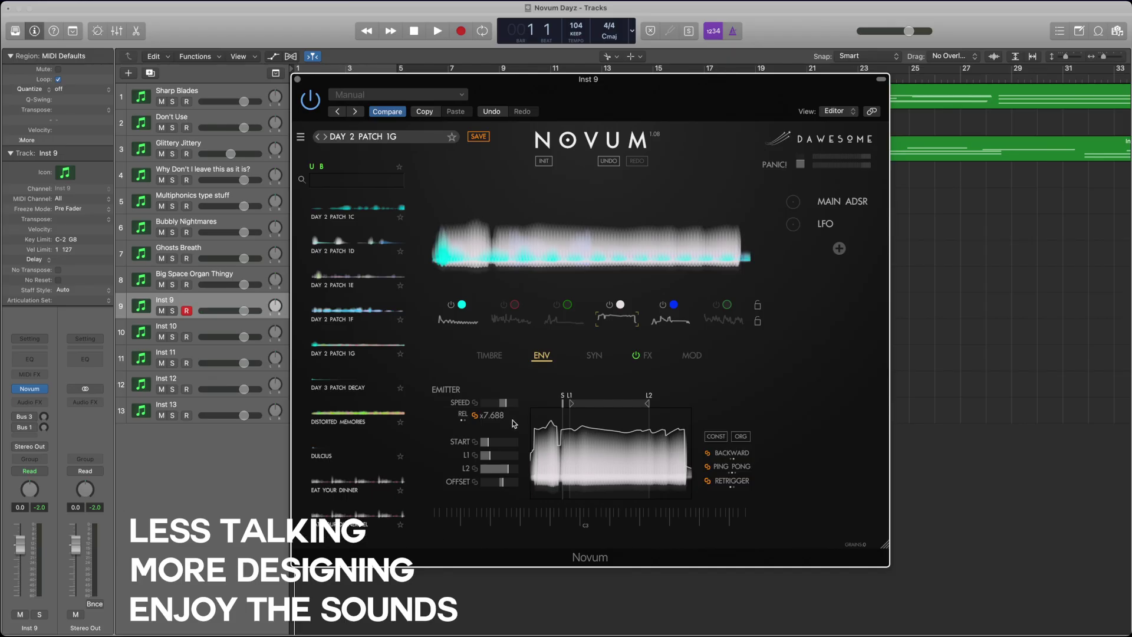
click(490, 356)
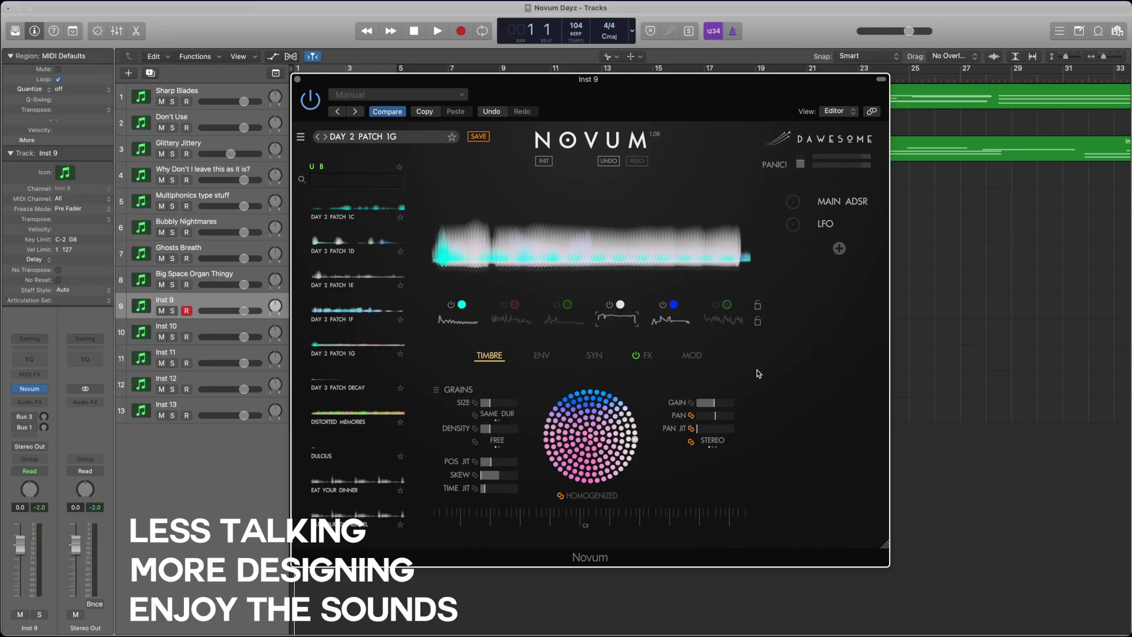
- Select the Inst 10 track, close Inst 9's plug-in window, and open Novum on Inst 10
click(198, 328)
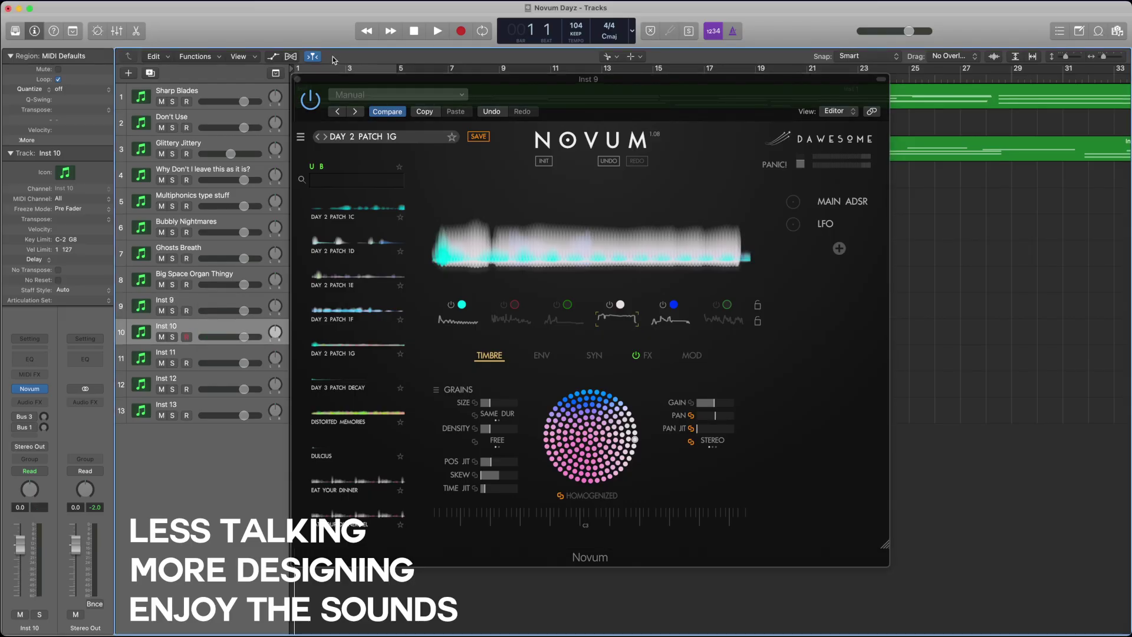
click(298, 79)
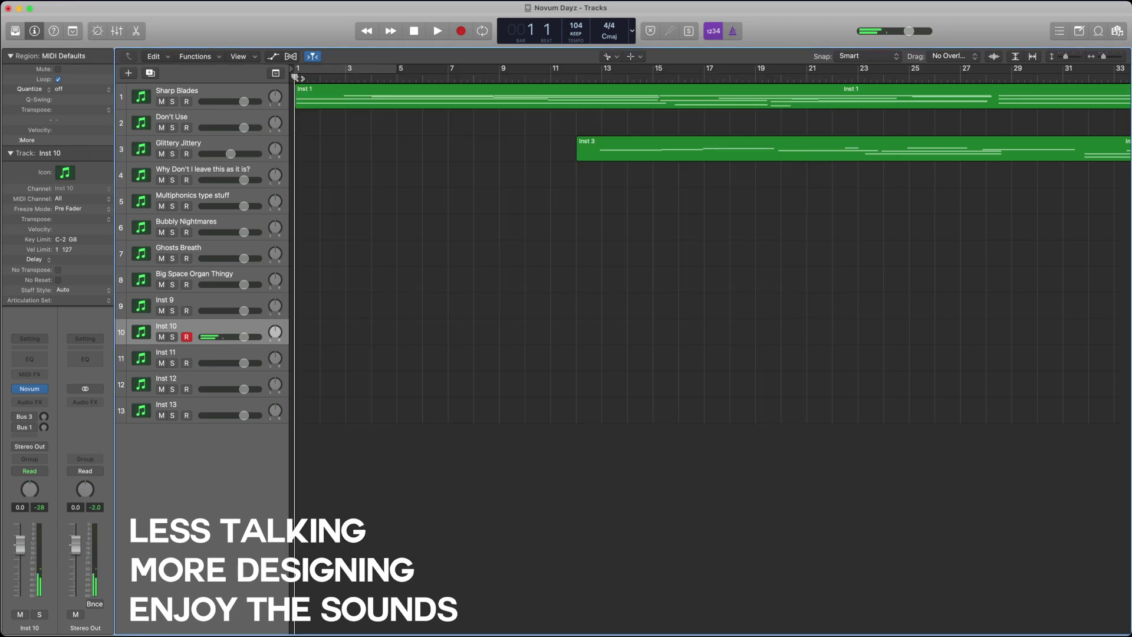
click(32, 392)
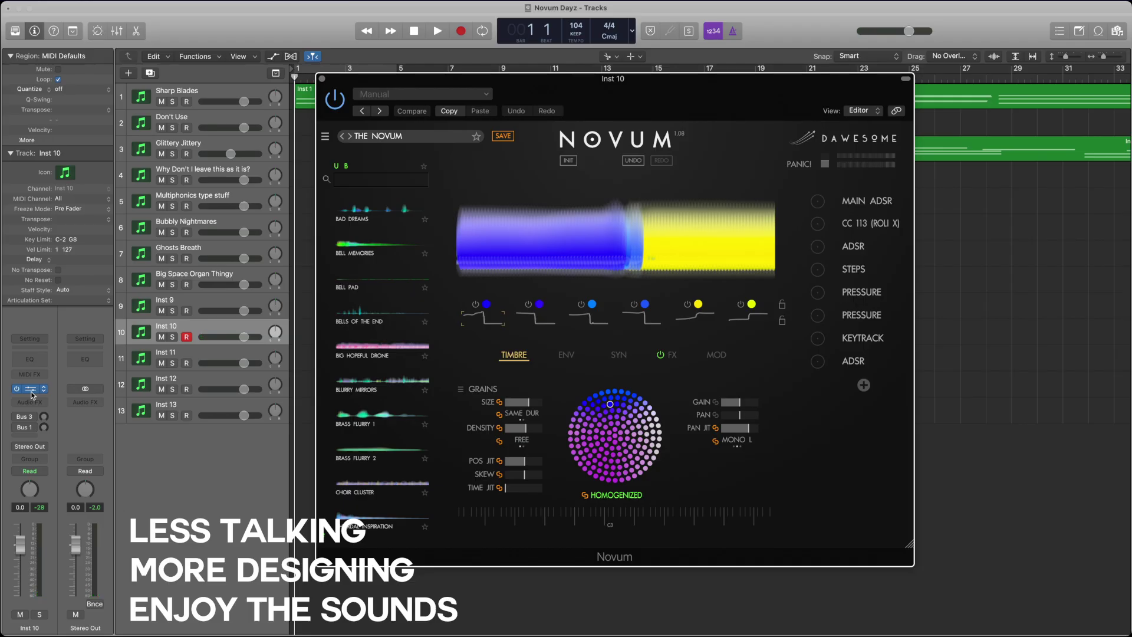
- Load the Day 2 Patch 1F user patch on Inst 10
scroll(380, 348, down, 3)
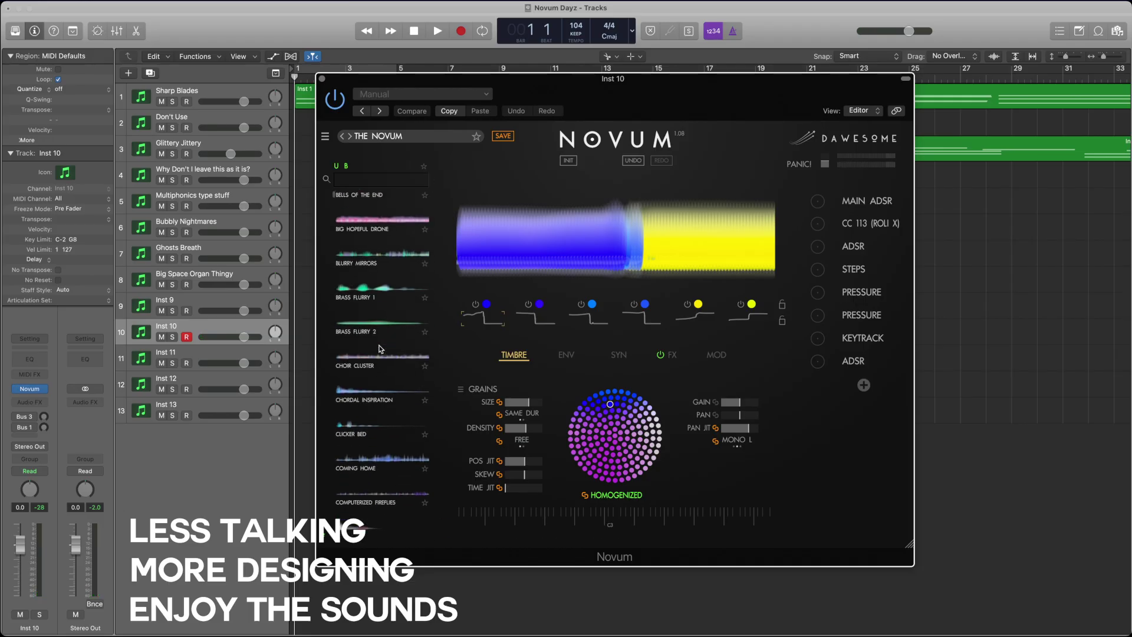
scroll(381, 348, down, 10)
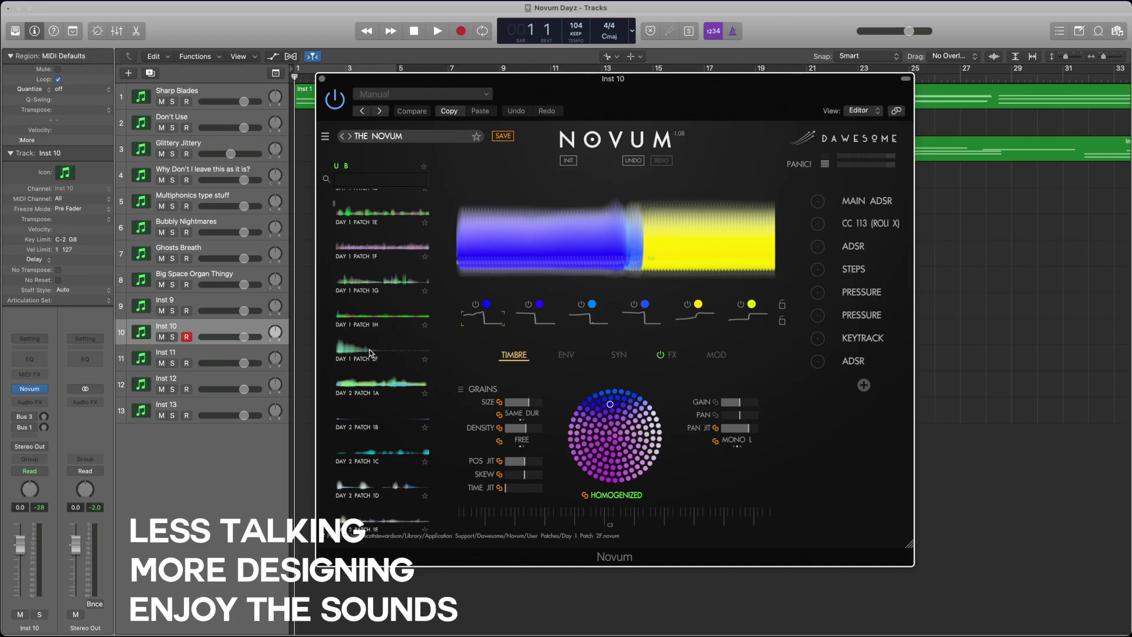
scroll(370, 348, down, 5)
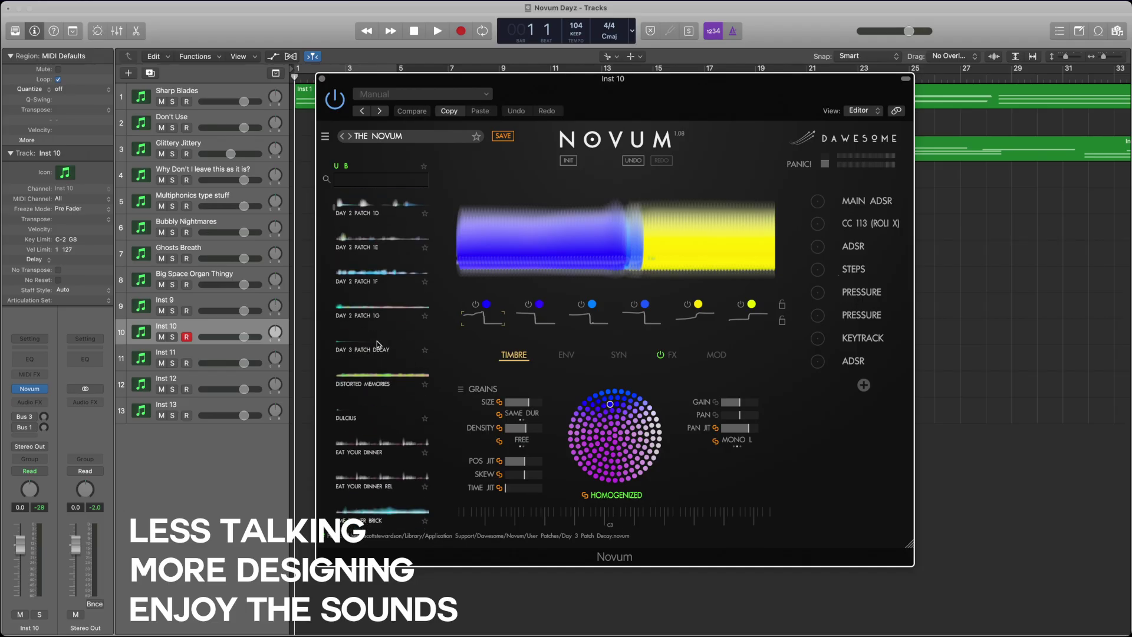
click(380, 273)
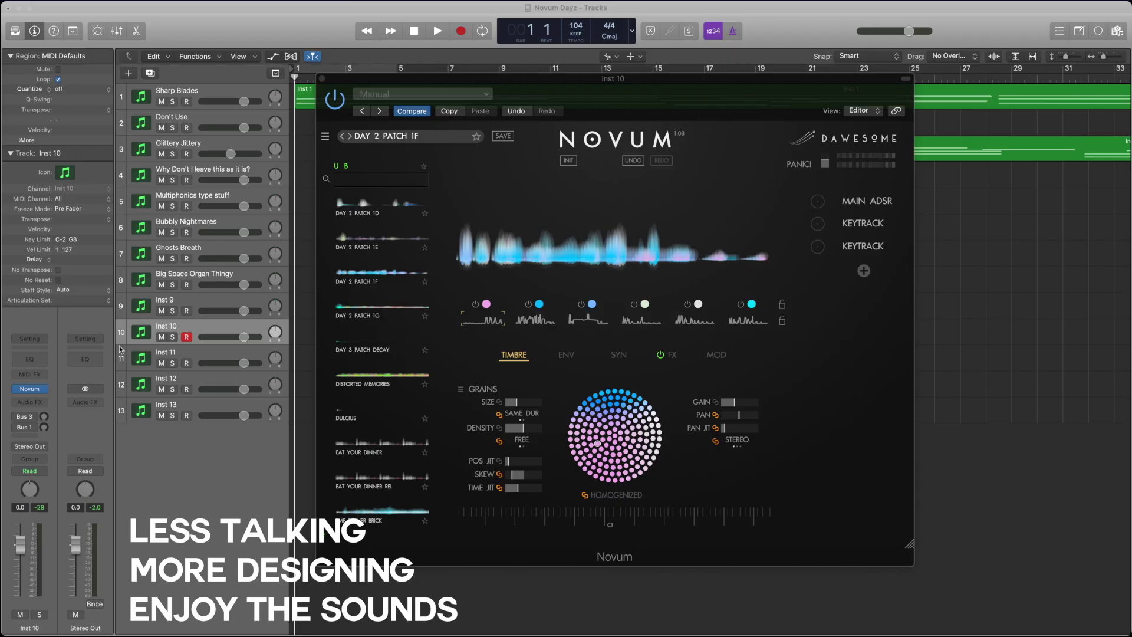
- Replace the timbre audio of layers 1 to 6 with a new audio file for each layer
drag(90, 359, 498, 320)
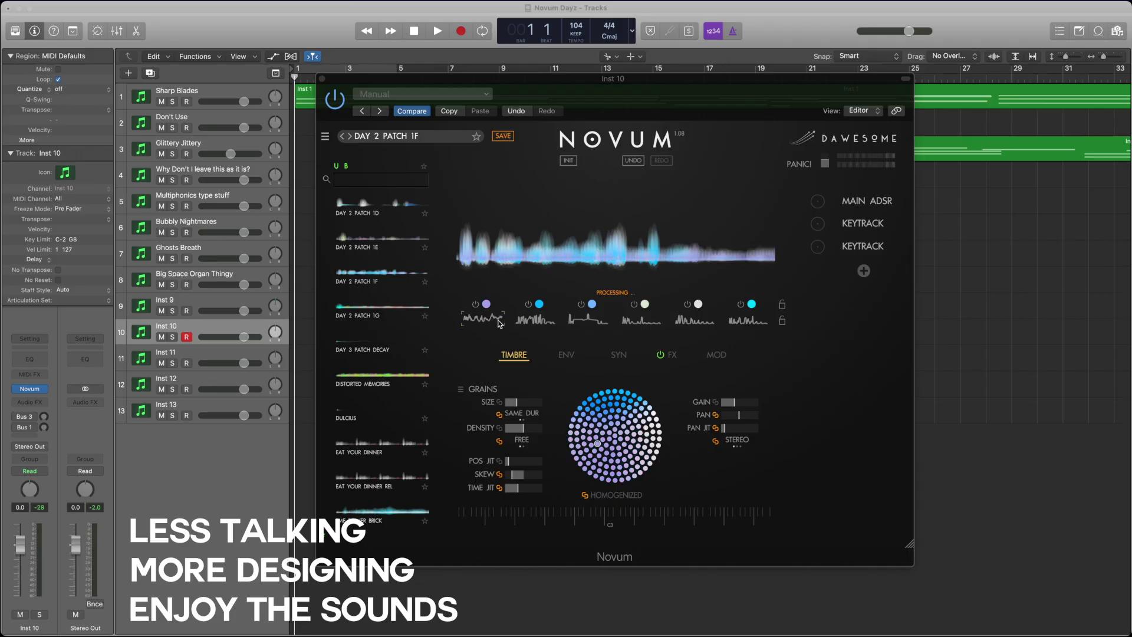
click(532, 321)
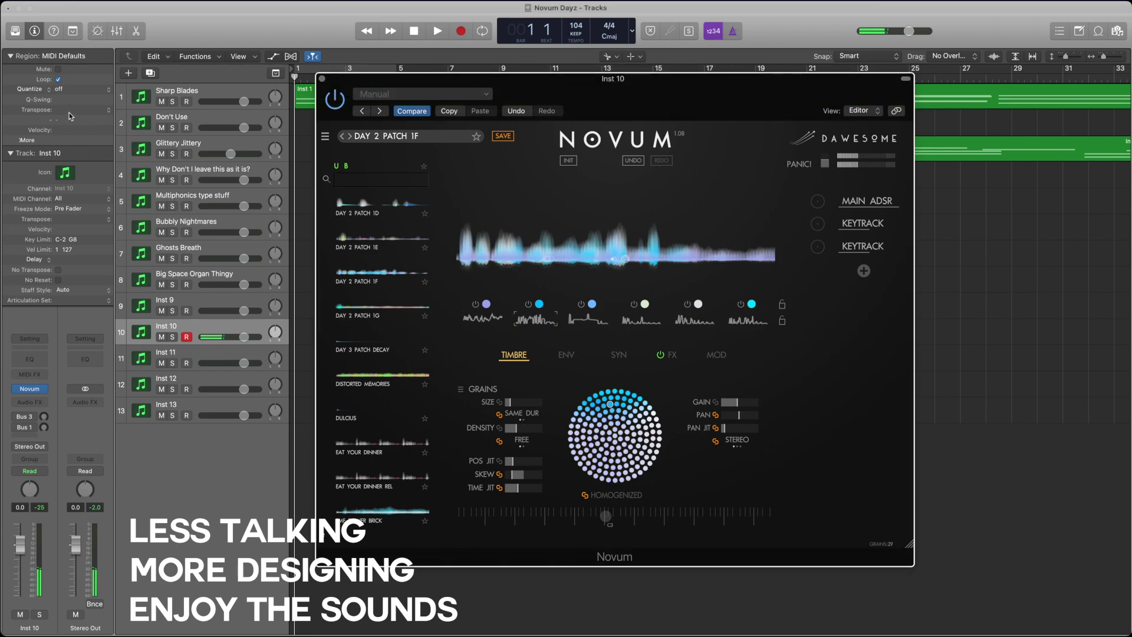
drag(2, 177, 538, 319)
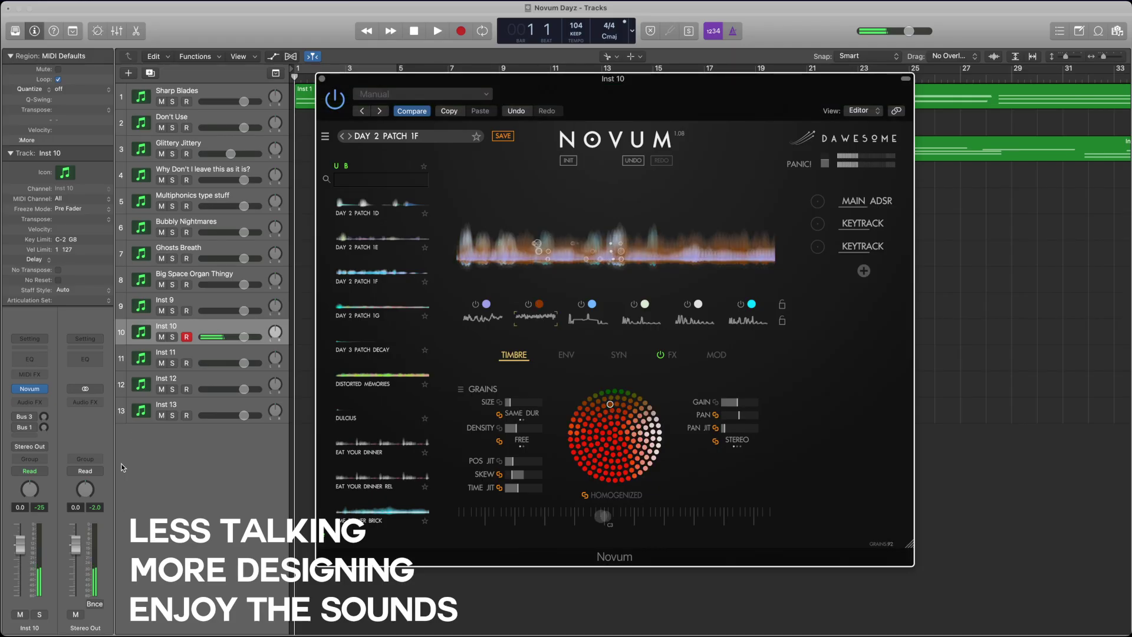
drag(1, 295, 584, 320)
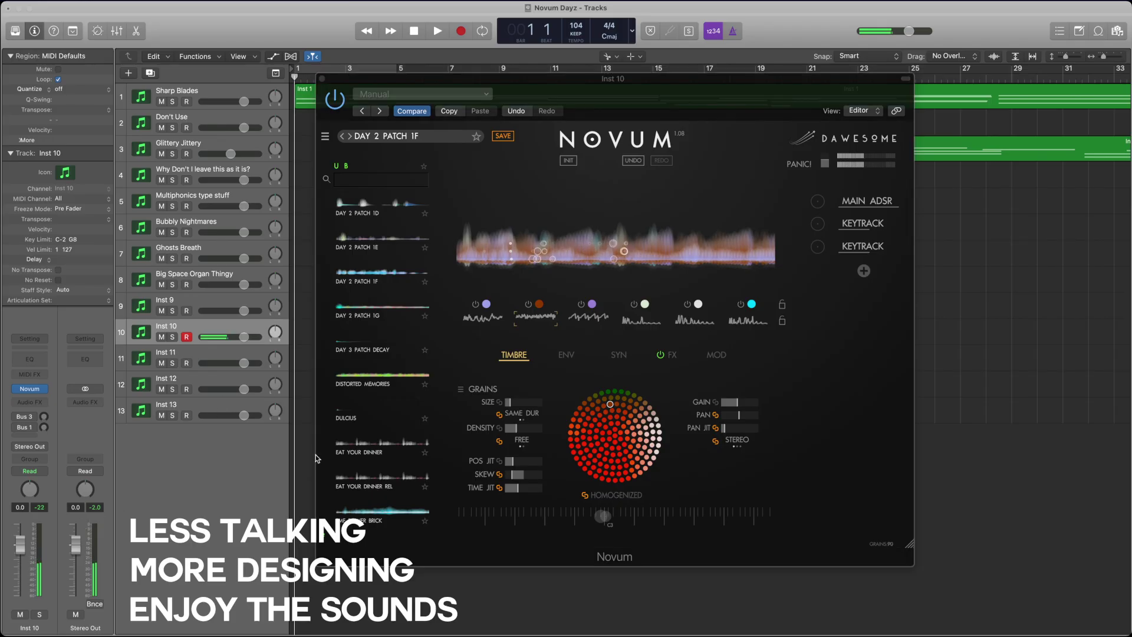
drag(649, 321, 648, 320)
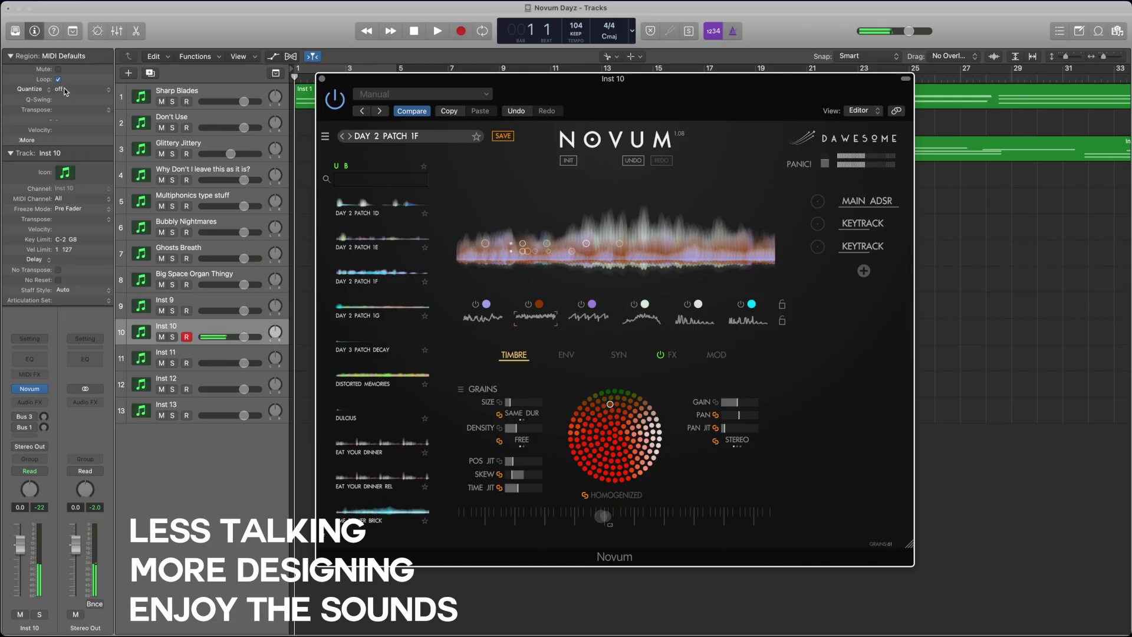
drag(65, 88, 708, 325)
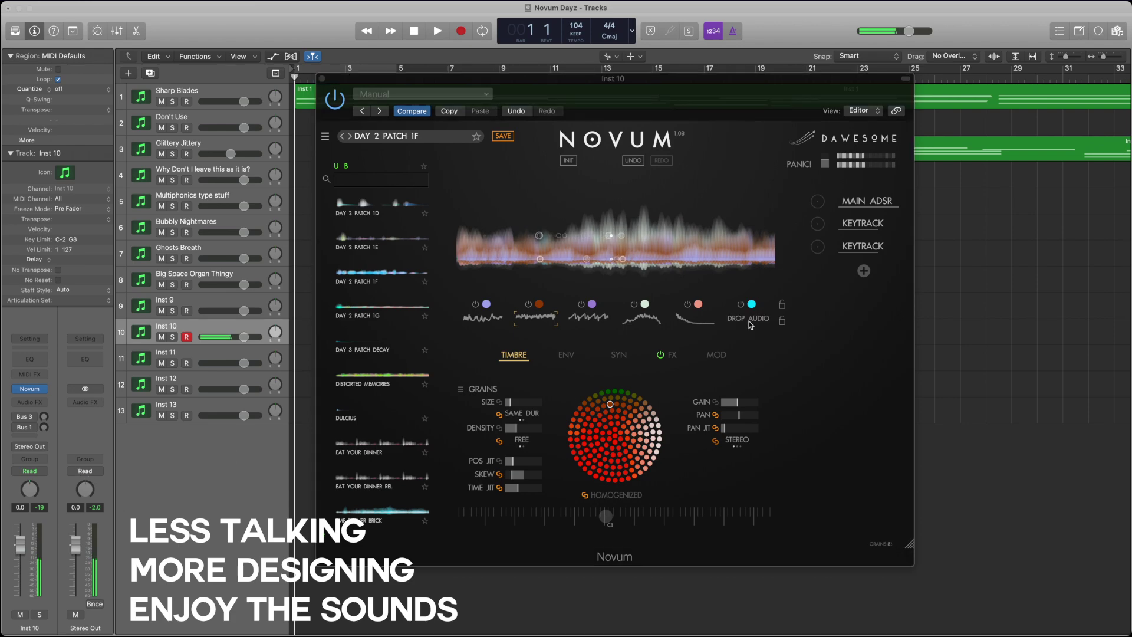
click(751, 325)
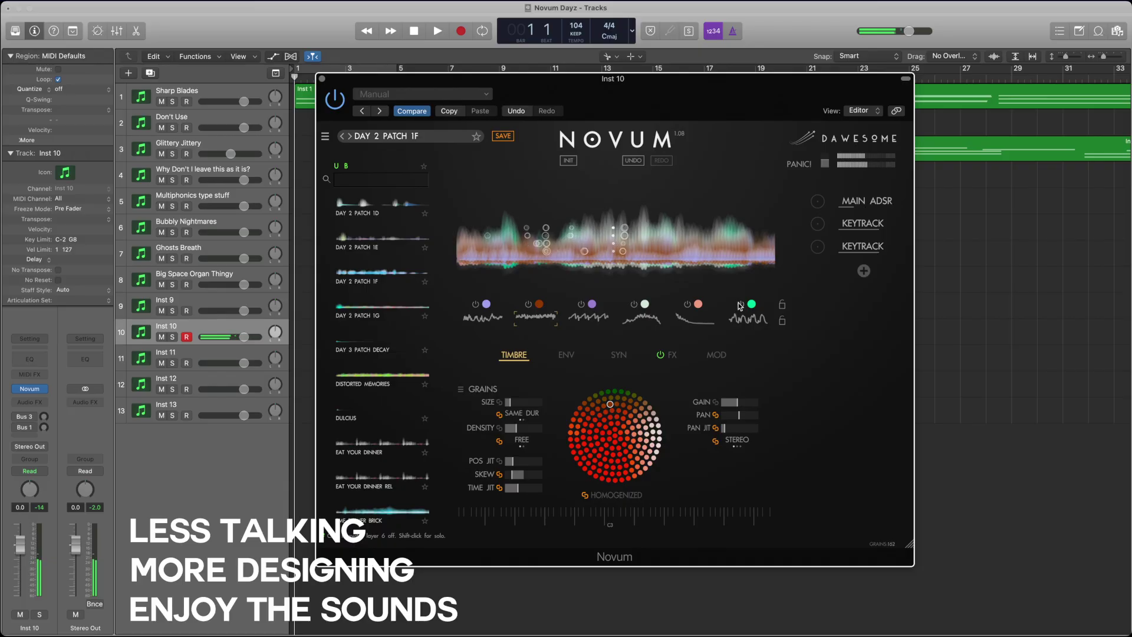
- Switch off layers 2 through 6 and select layer 1 to hear it on its own
click(528, 303)
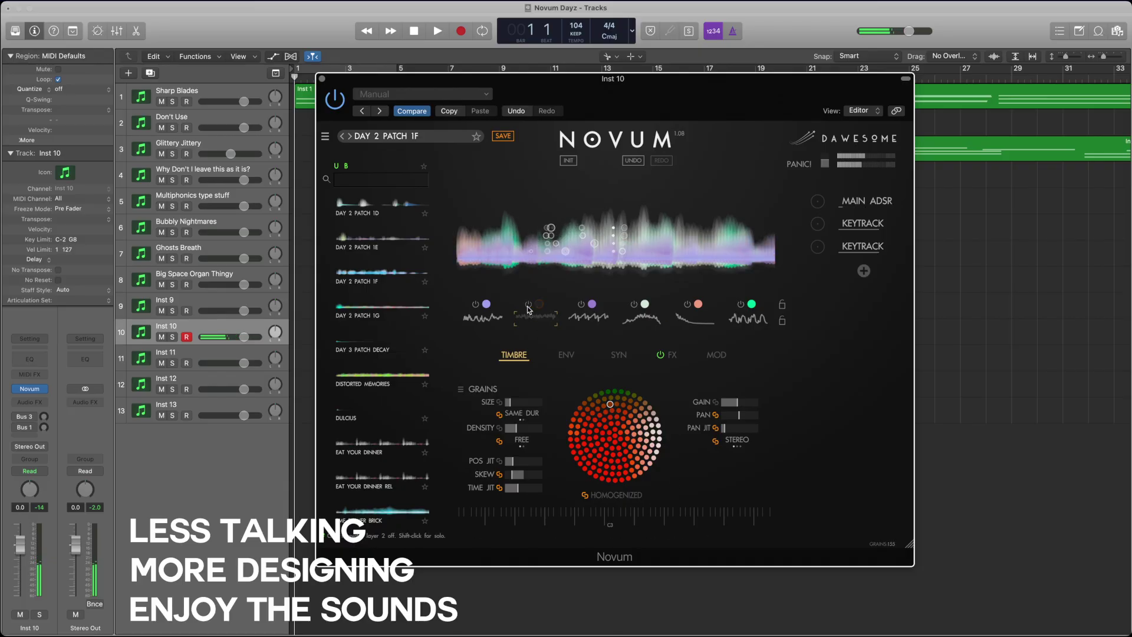
click(580, 305)
click(634, 305)
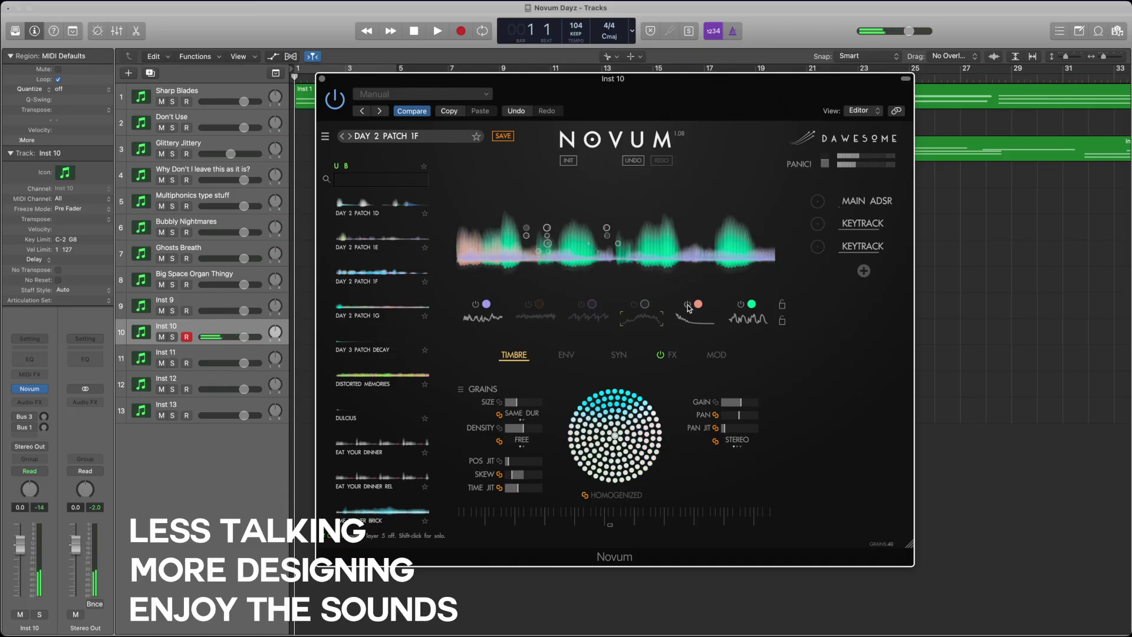
click(688, 304)
click(740, 304)
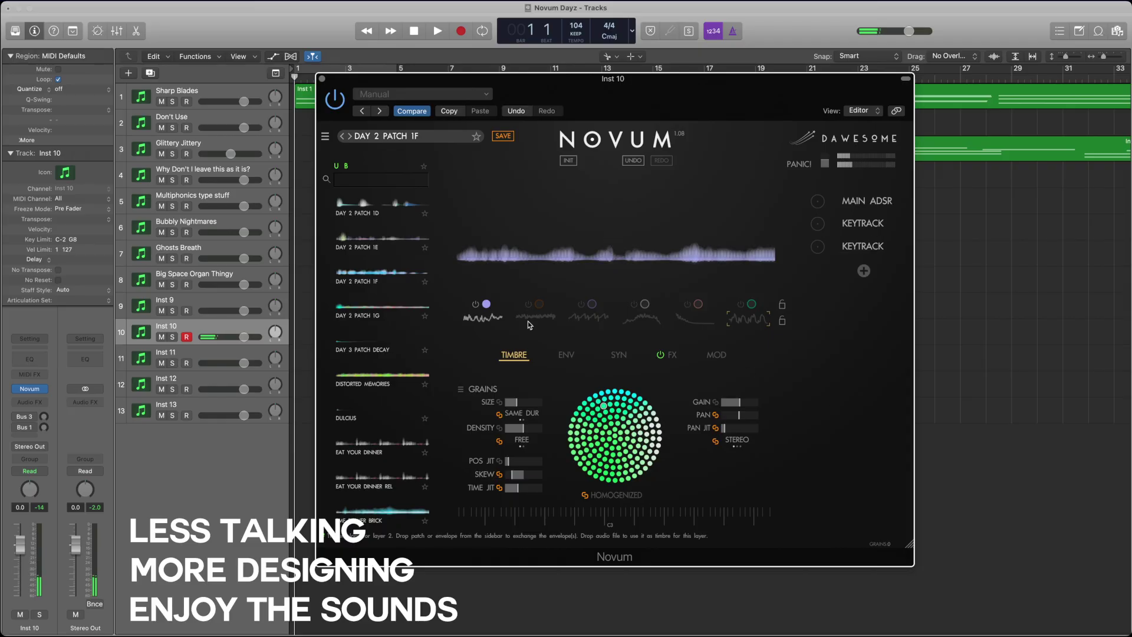
click(482, 319)
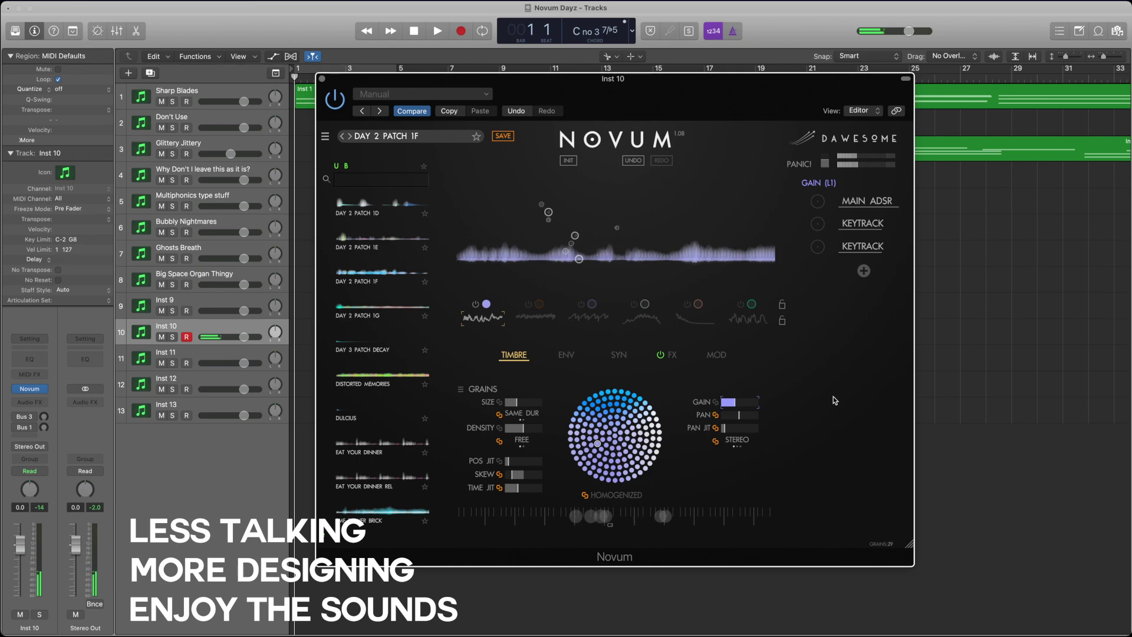
- Solo layers 2 and 3 in turn, add layer 4, and leave only layer 4 on
click(531, 311)
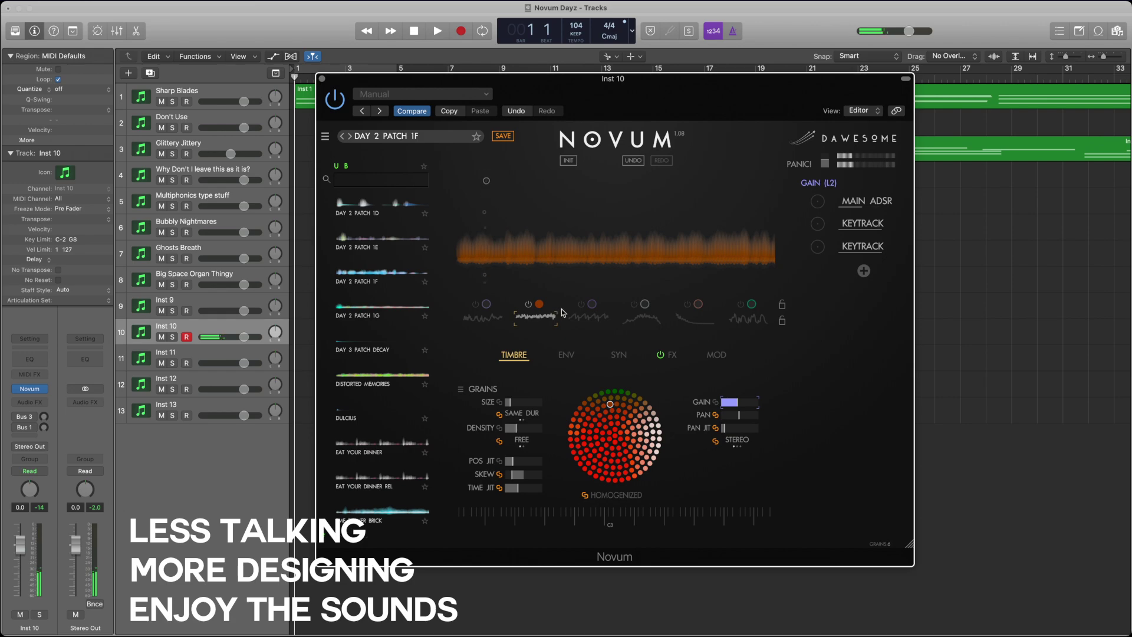
shift+click(579, 307)
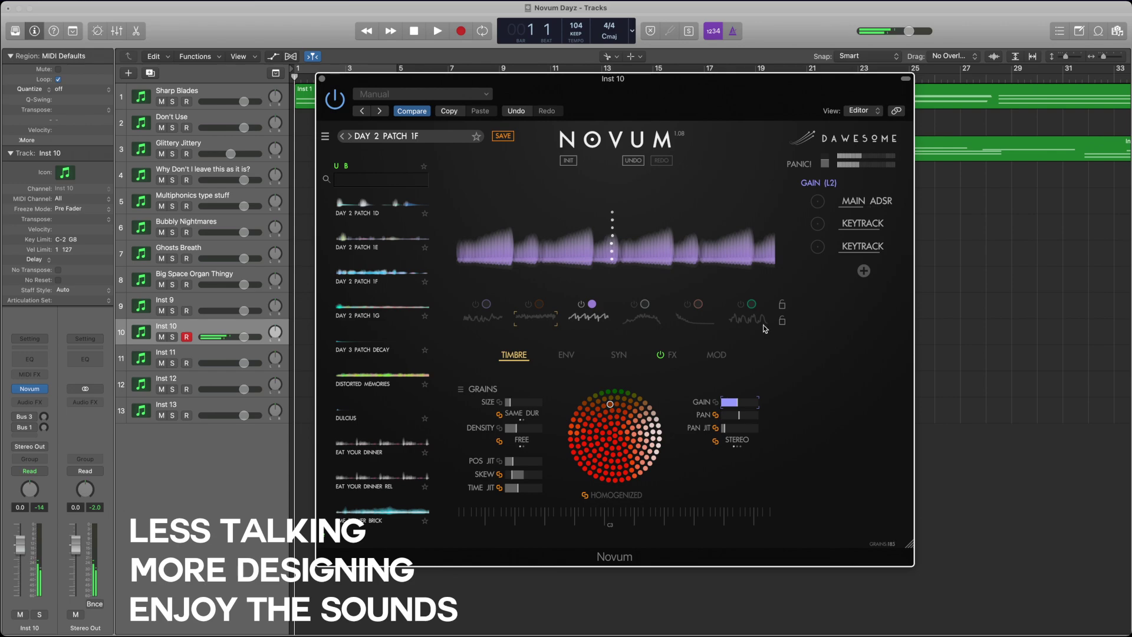
click(643, 313)
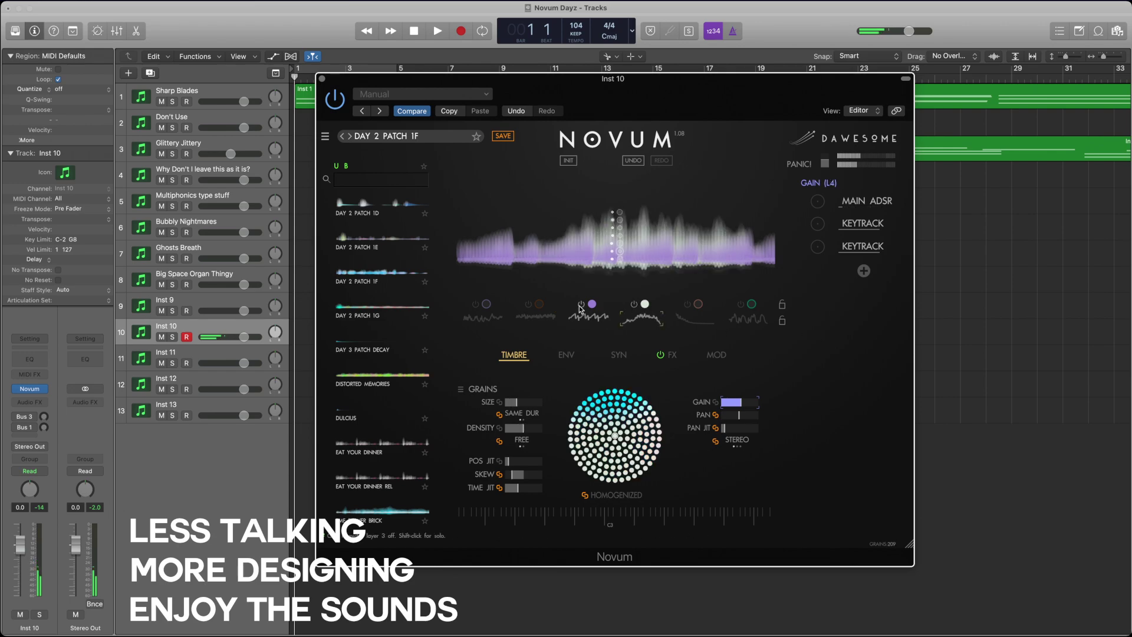
click(580, 306)
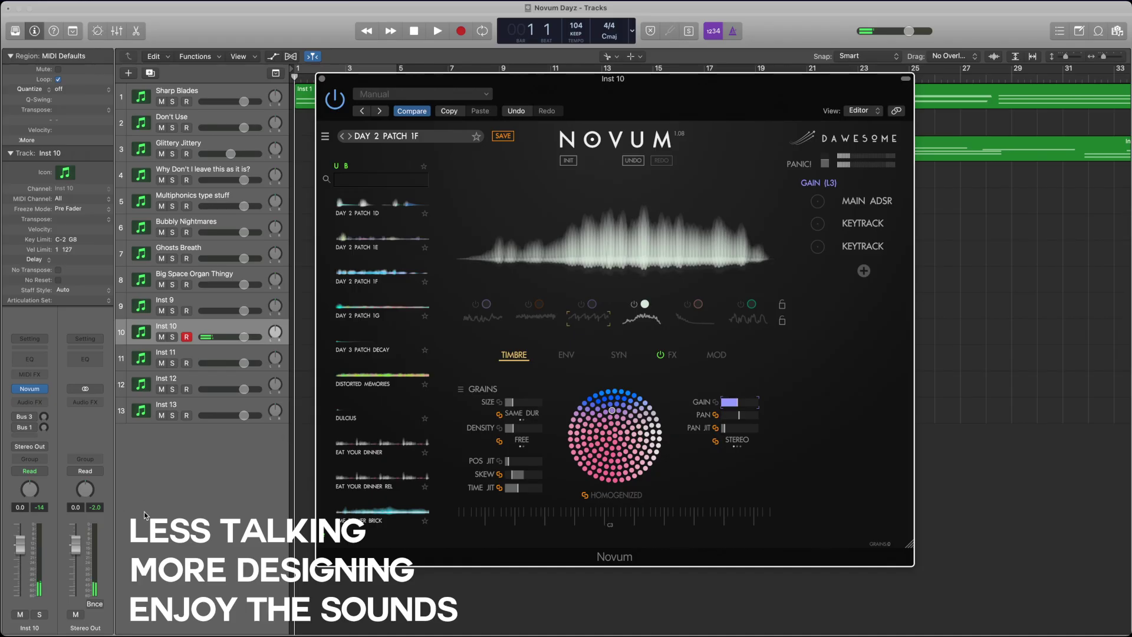
click(118, 414)
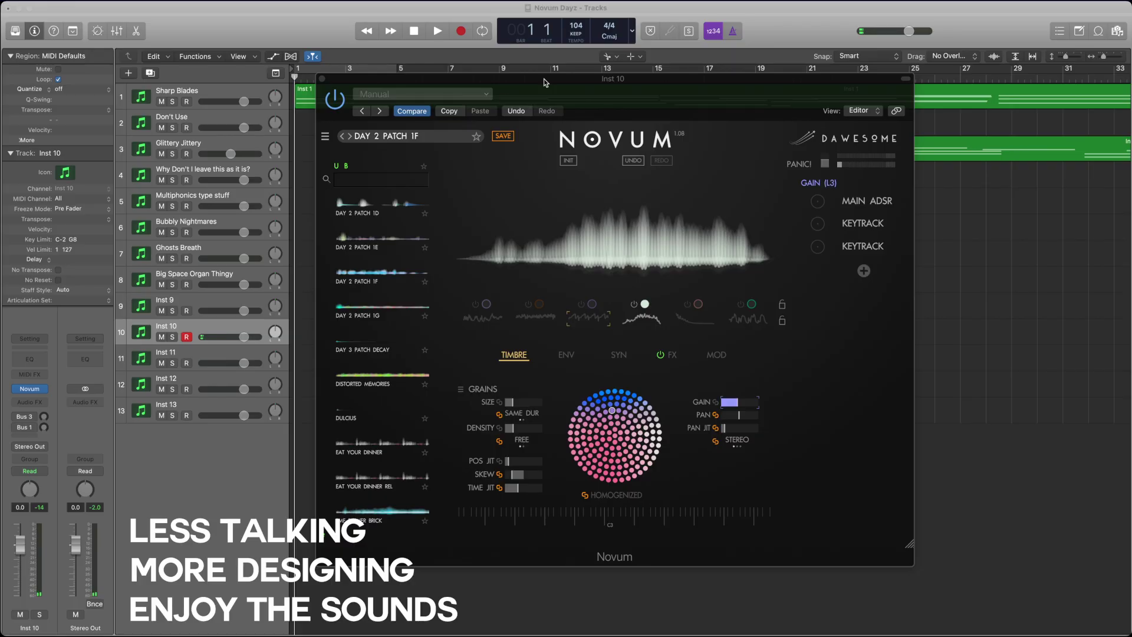
click(574, 79)
click(766, 221)
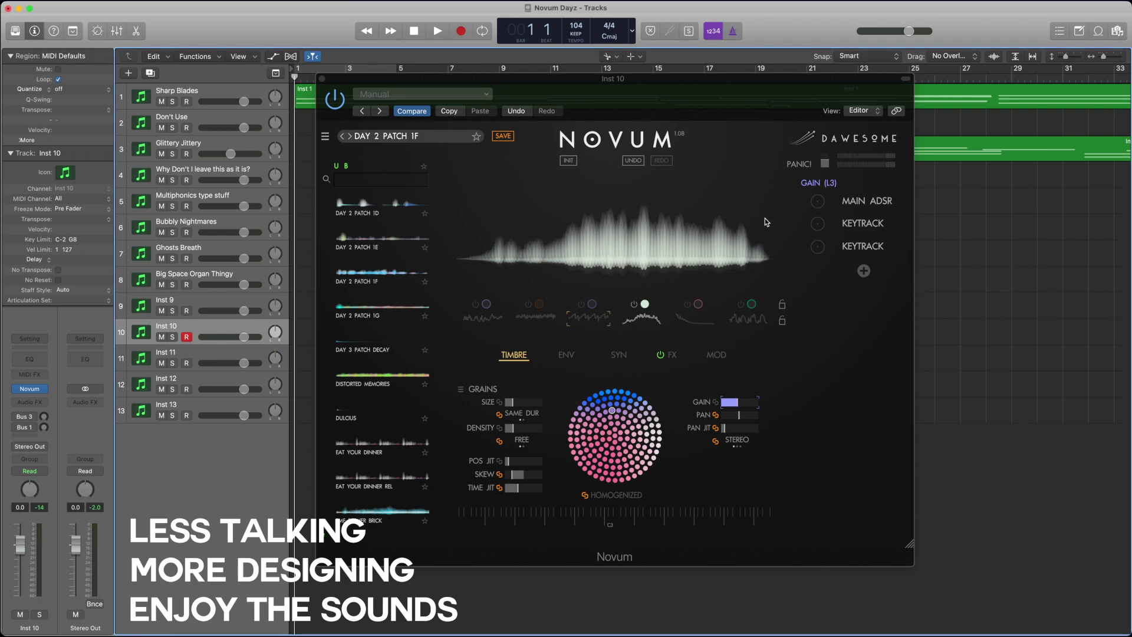
click(692, 83)
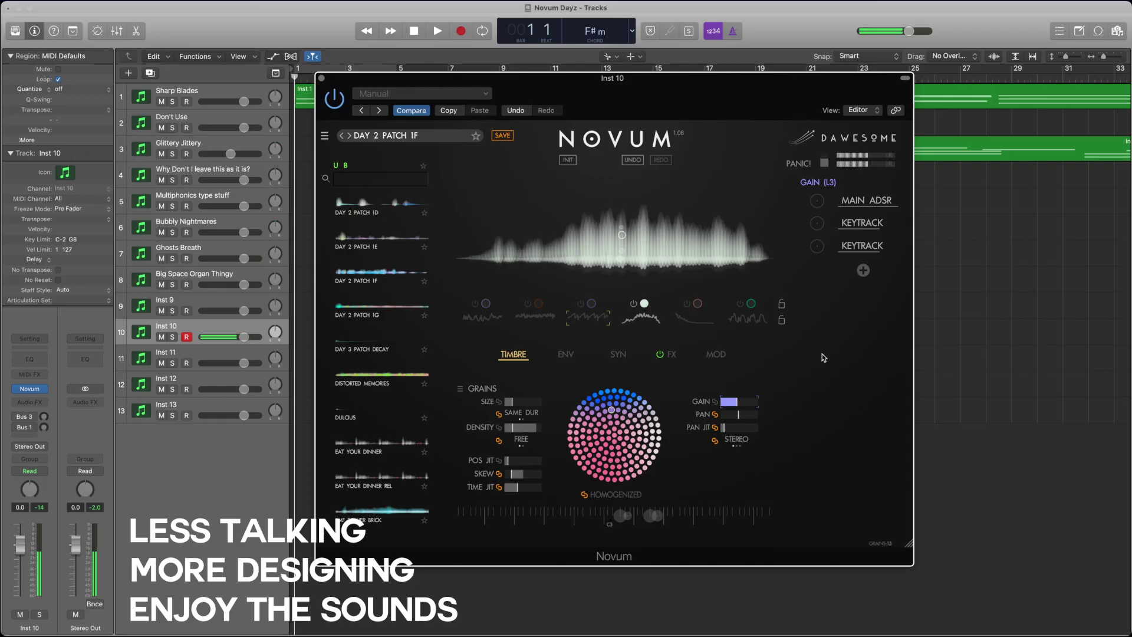
- Switch layers 5 and 6 on one at a time, each in place of the previous layer
click(687, 306)
click(633, 304)
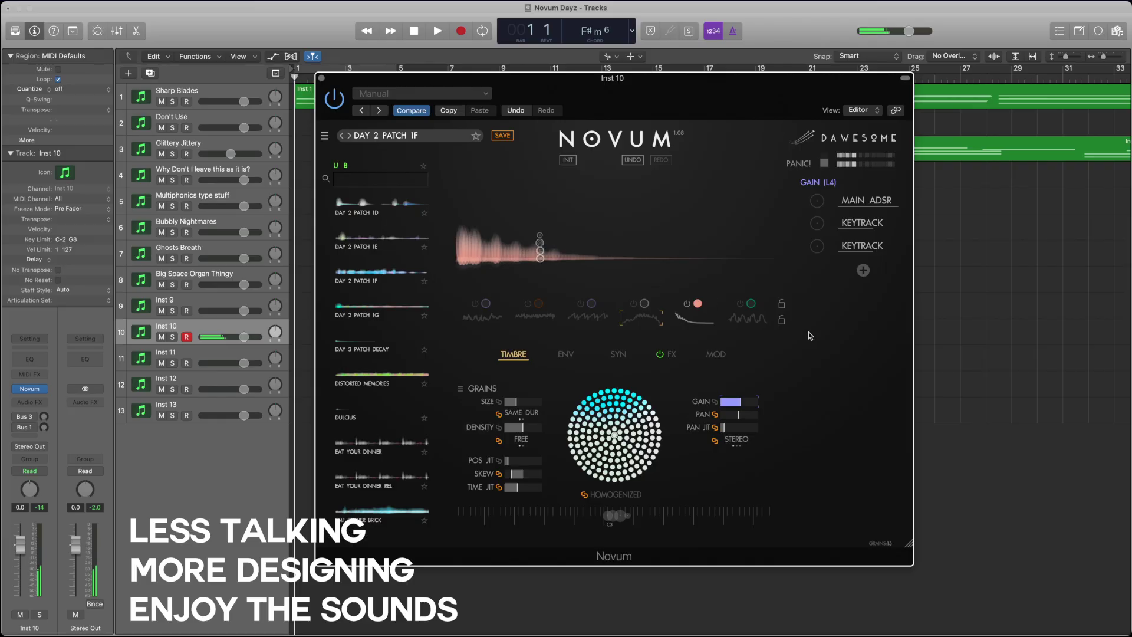
click(739, 305)
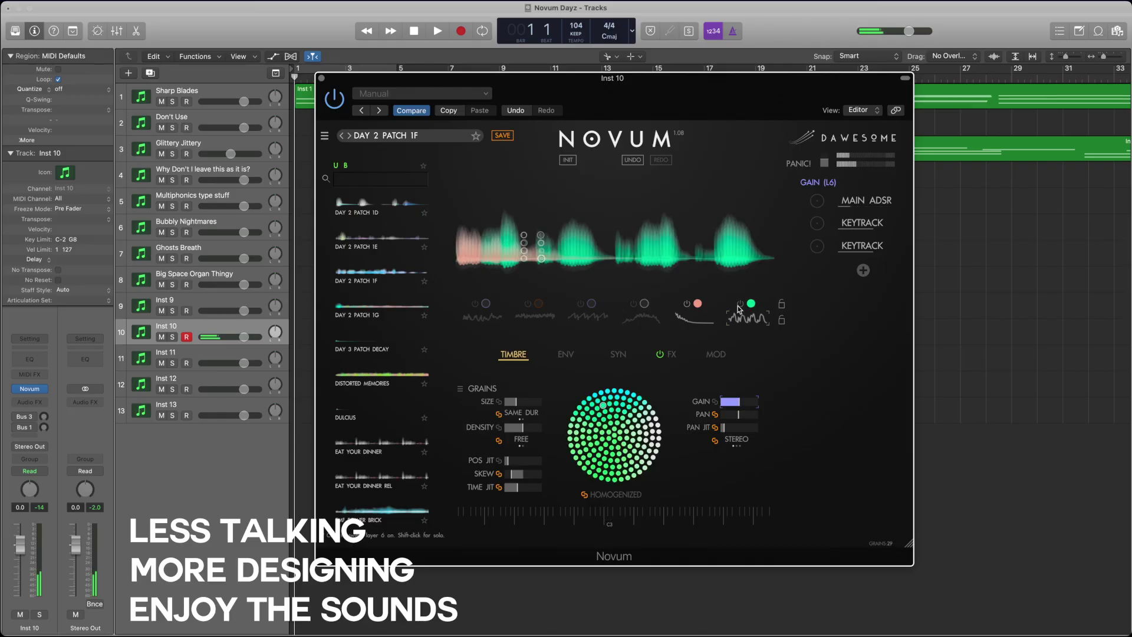
click(687, 304)
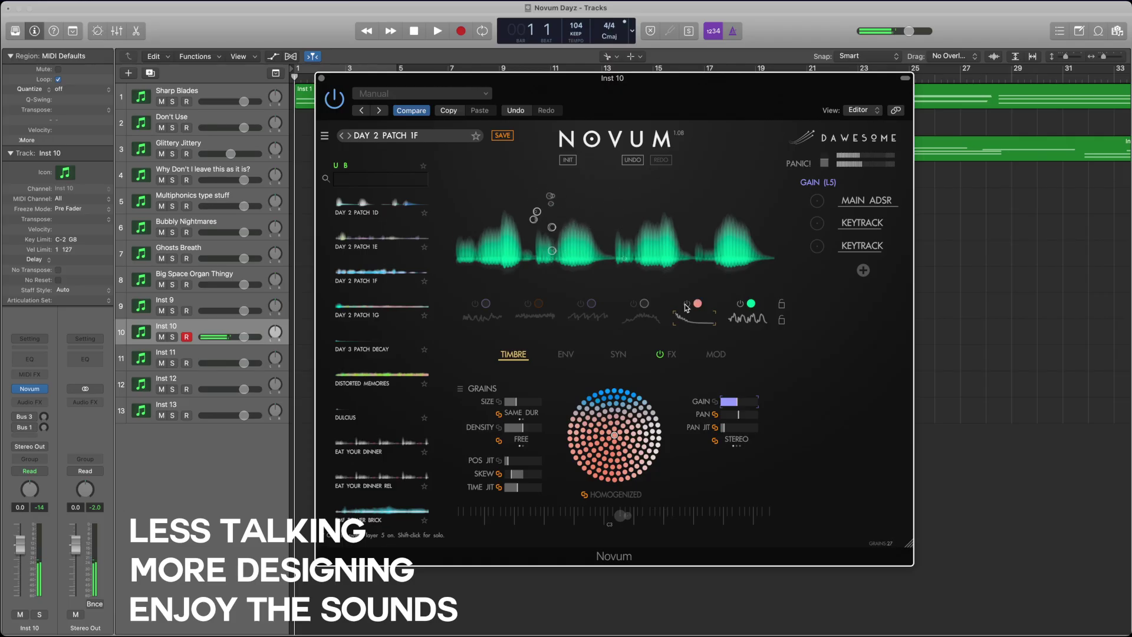
- Switch layers 1 to 5 back on so that all six layers play together
click(633, 304)
click(578, 304)
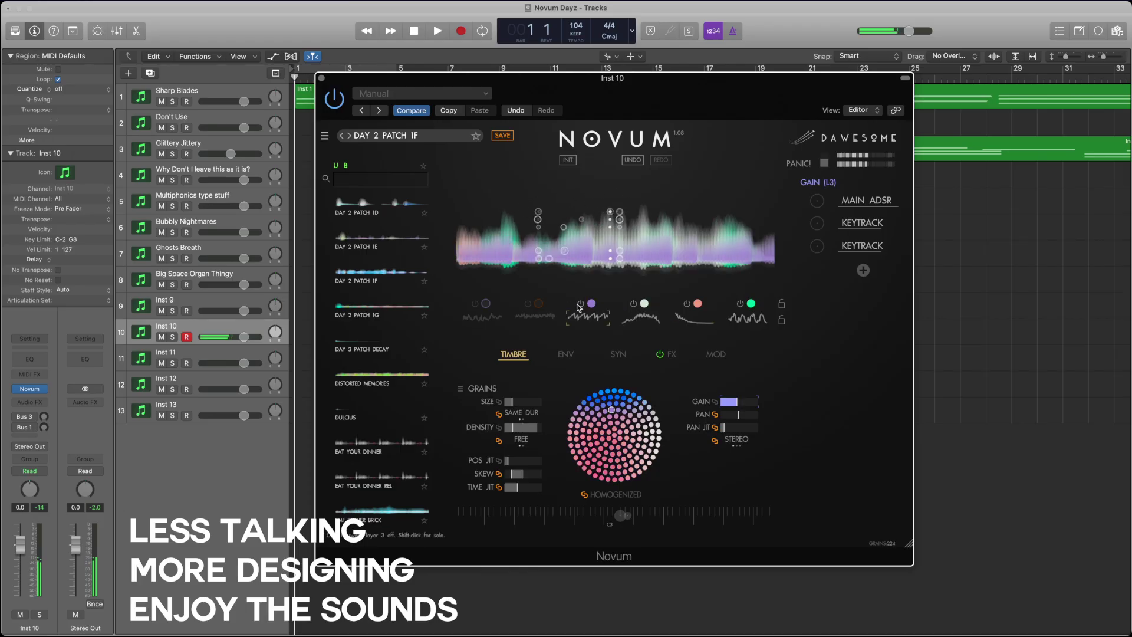
click(528, 304)
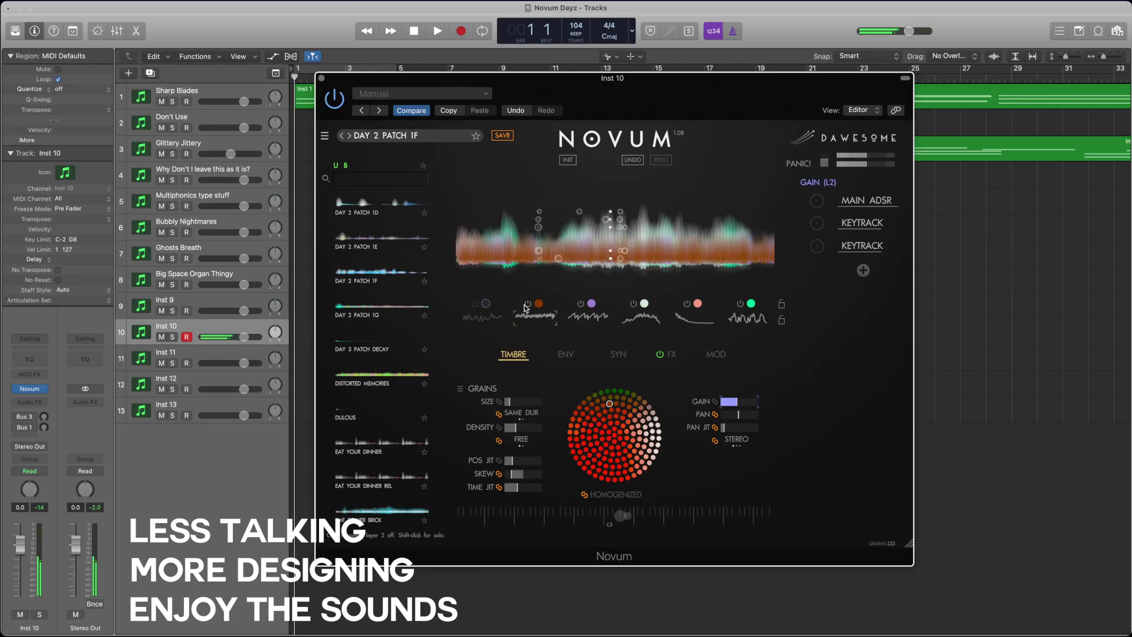
click(475, 305)
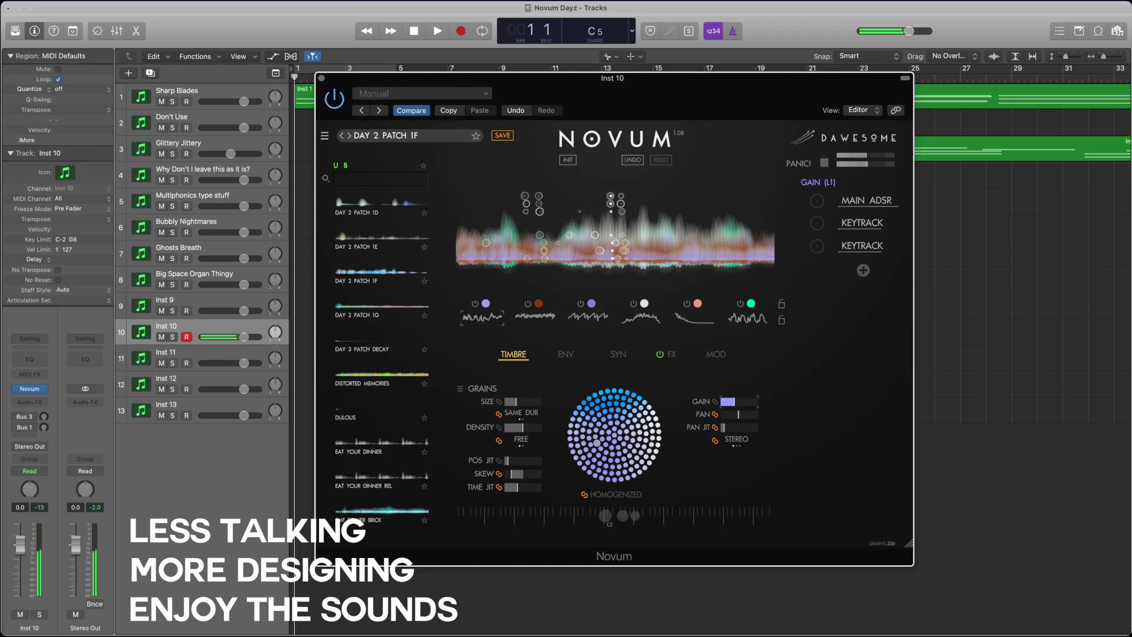
key(super+Tab)
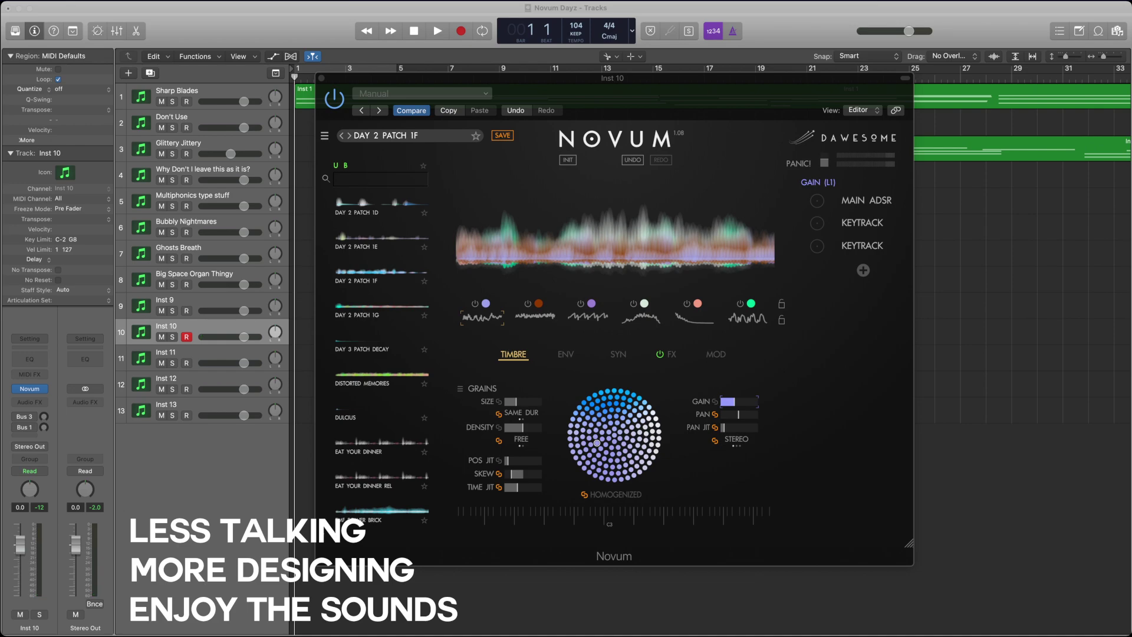
click(435, 592)
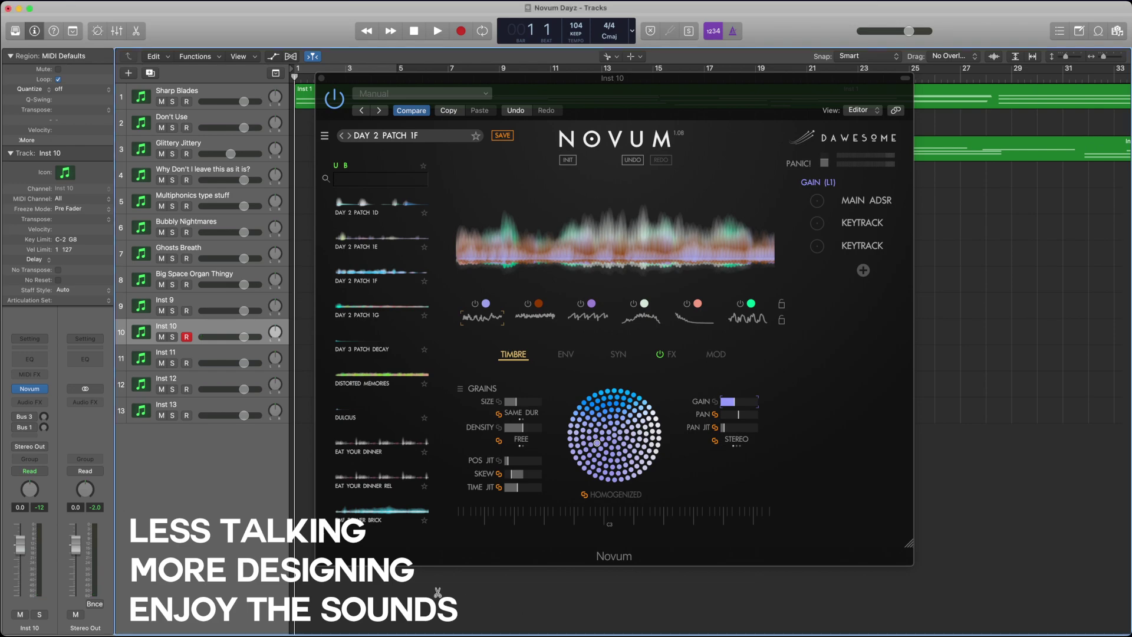
click(512, 563)
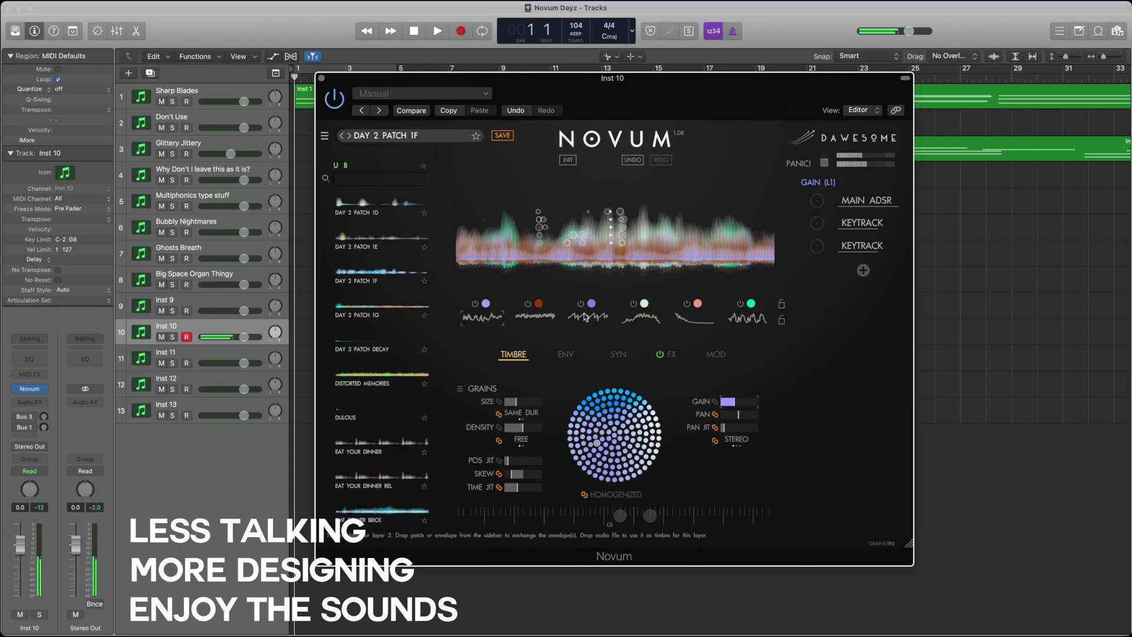
- Inspect the timbre and grain settings of layers 2 to 6, one layer after another
click(543, 320)
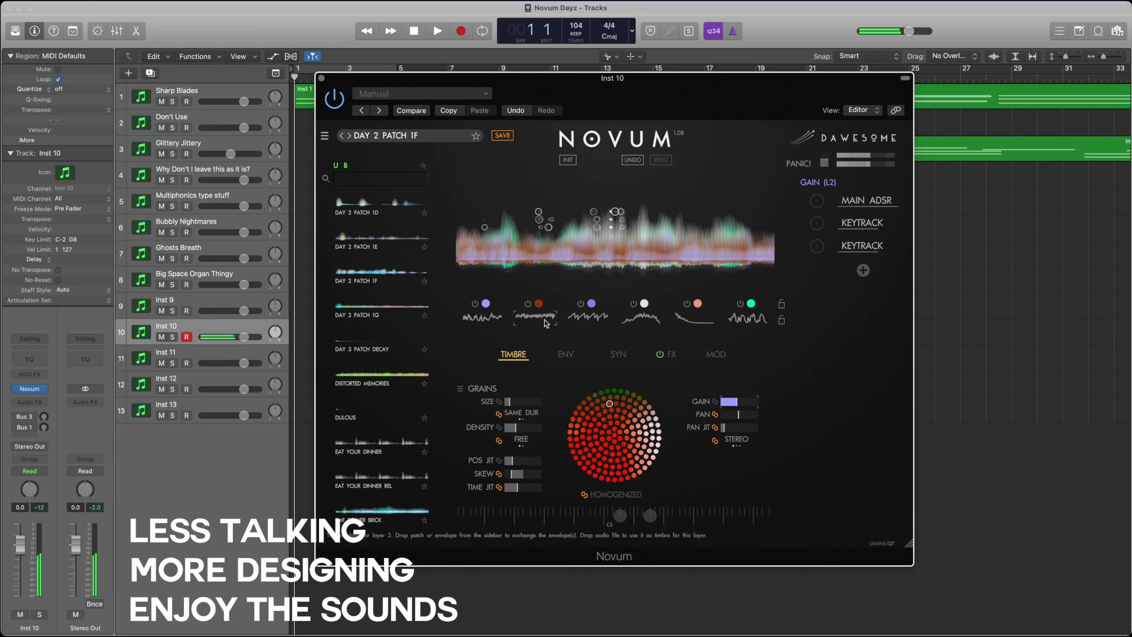
click(640, 321)
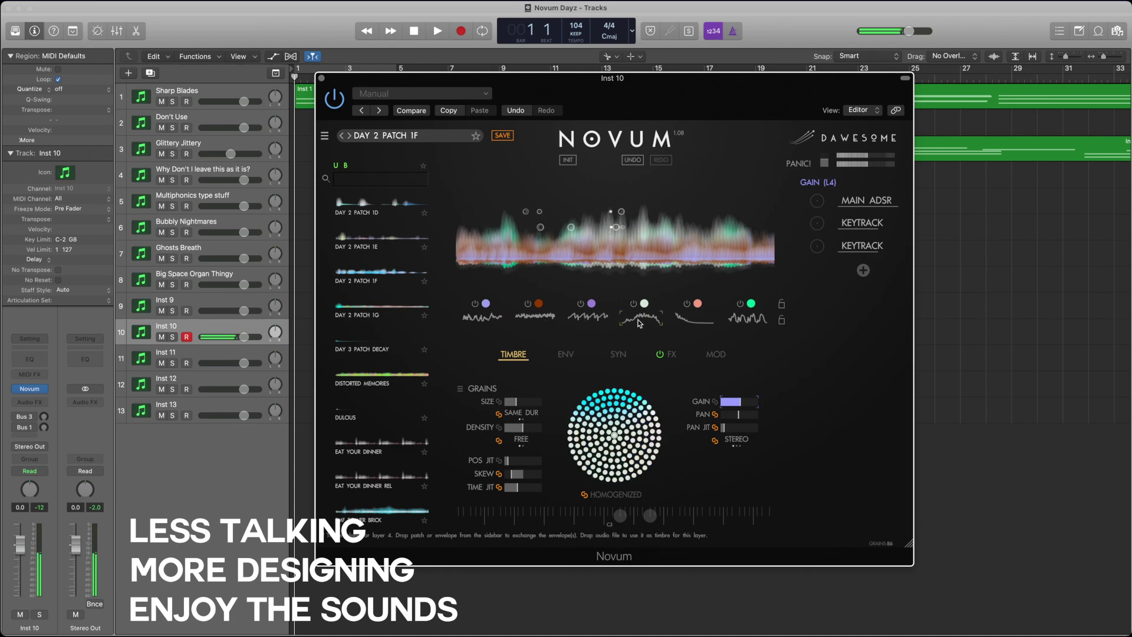
click(694, 318)
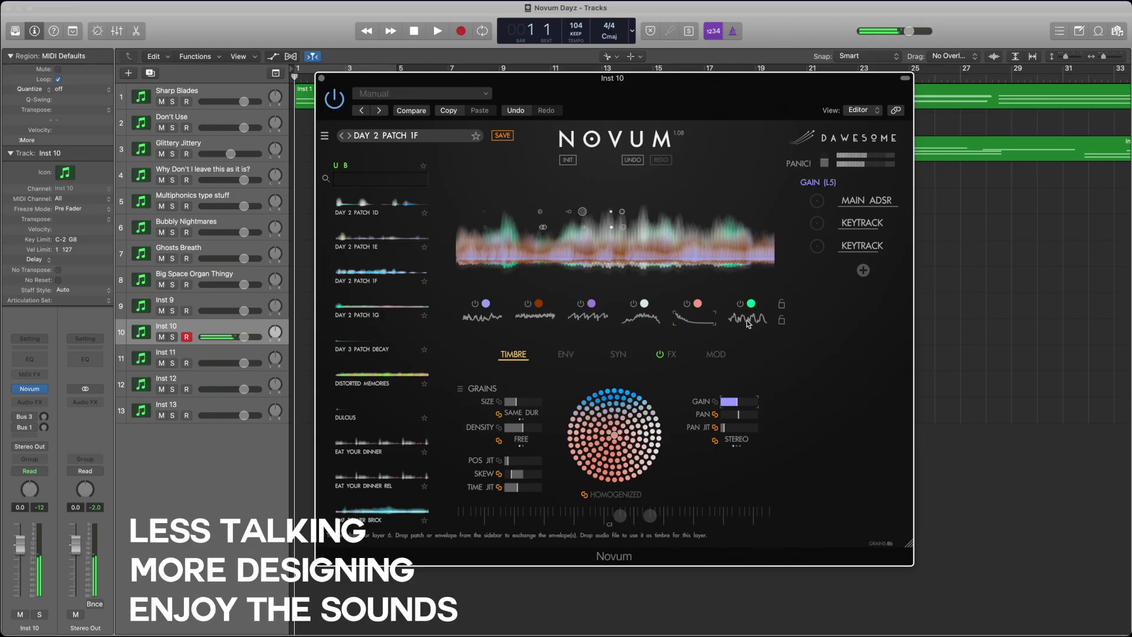
click(748, 323)
click(601, 321)
click(638, 322)
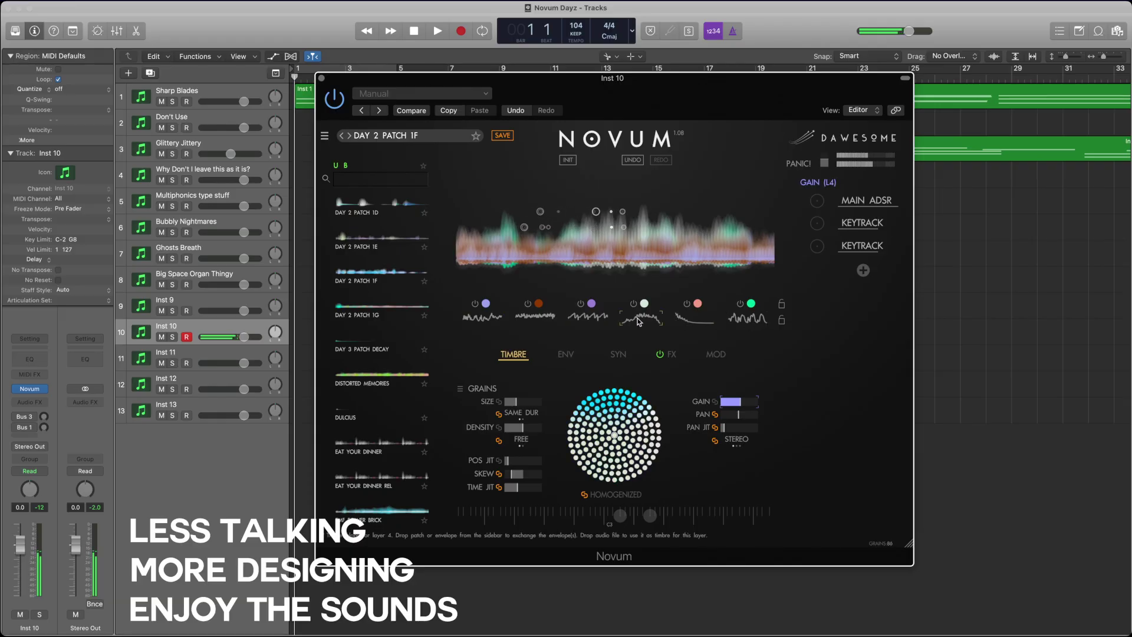
click(533, 321)
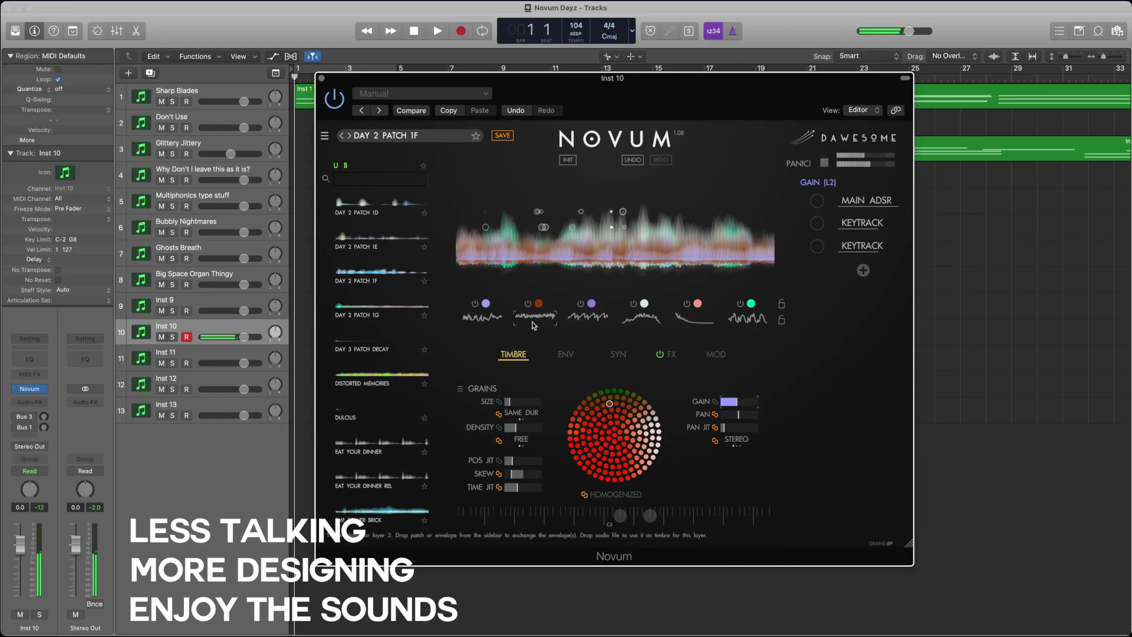
- Try a lower grain density on layer 3 and undo the change
click(566, 322)
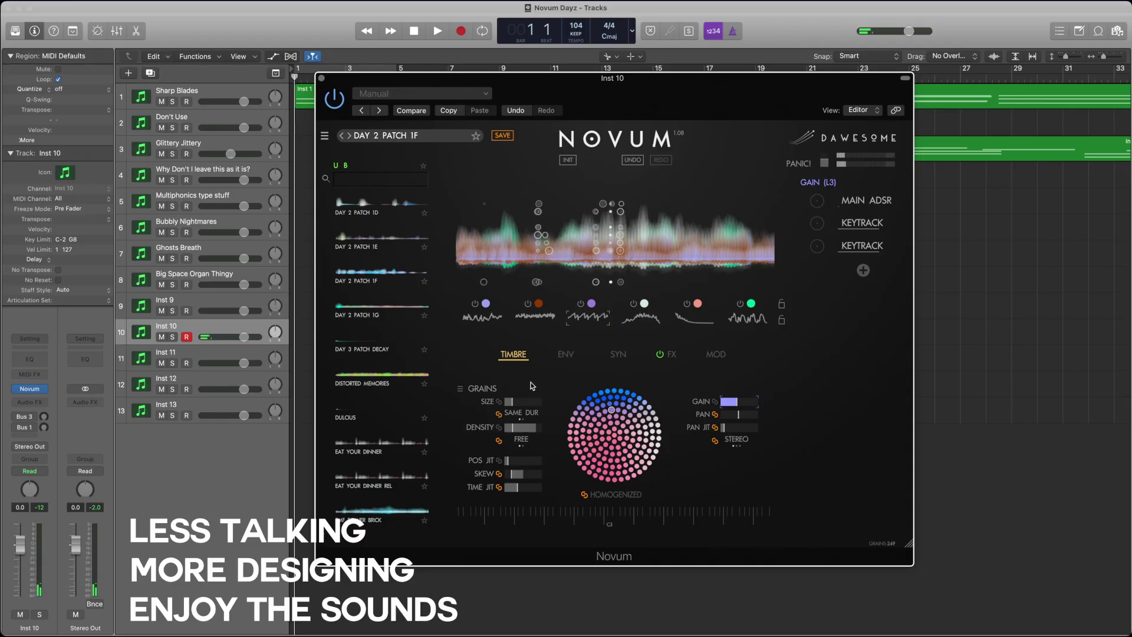
drag(529, 436, 519, 416)
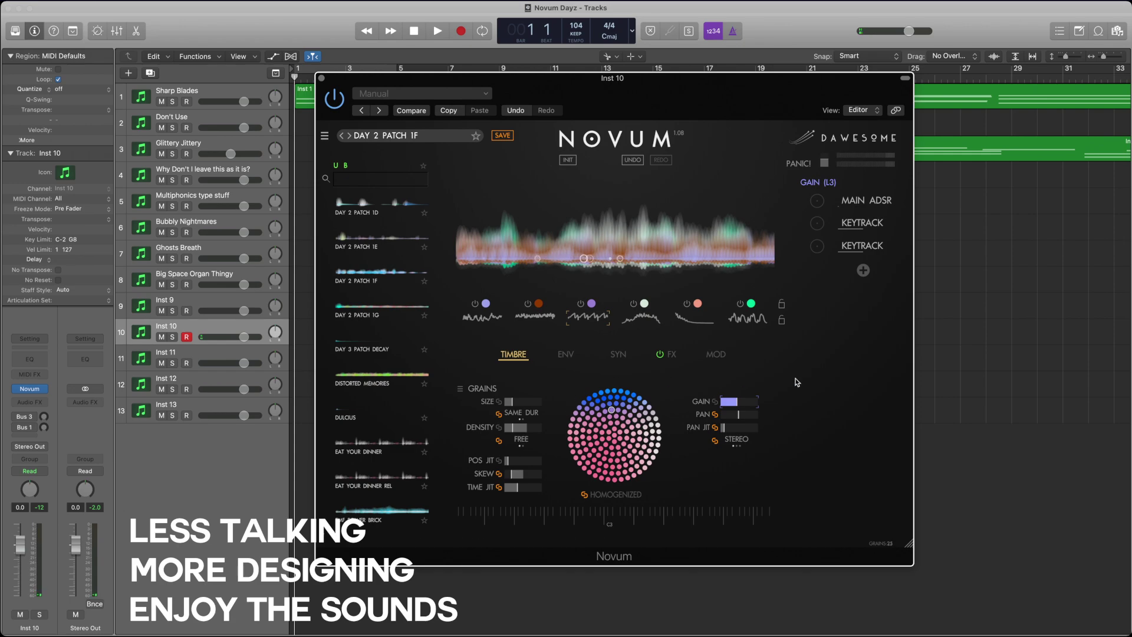
key(super+z)
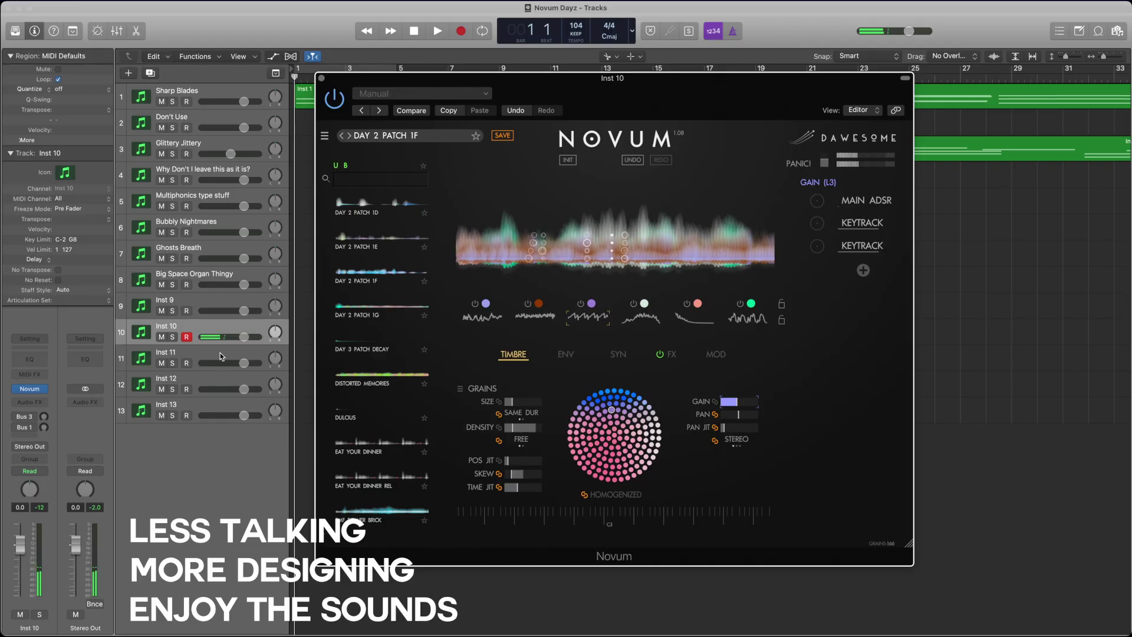
- Close the Inst 10 instrument window and open the Novum instance on Inst 11
click(322, 78)
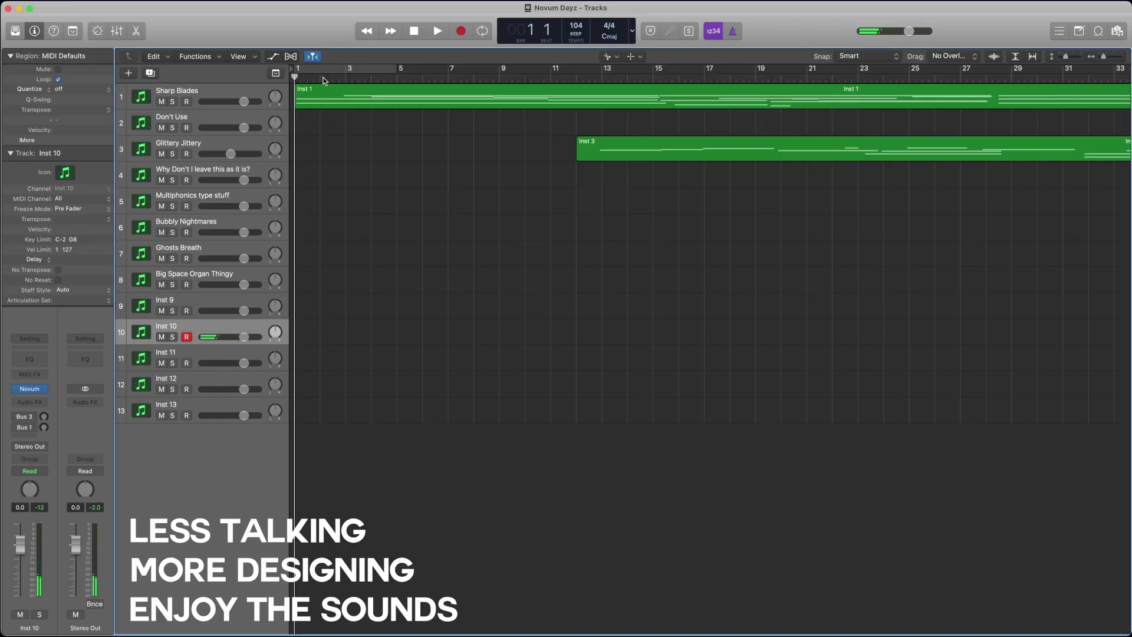
click(227, 357)
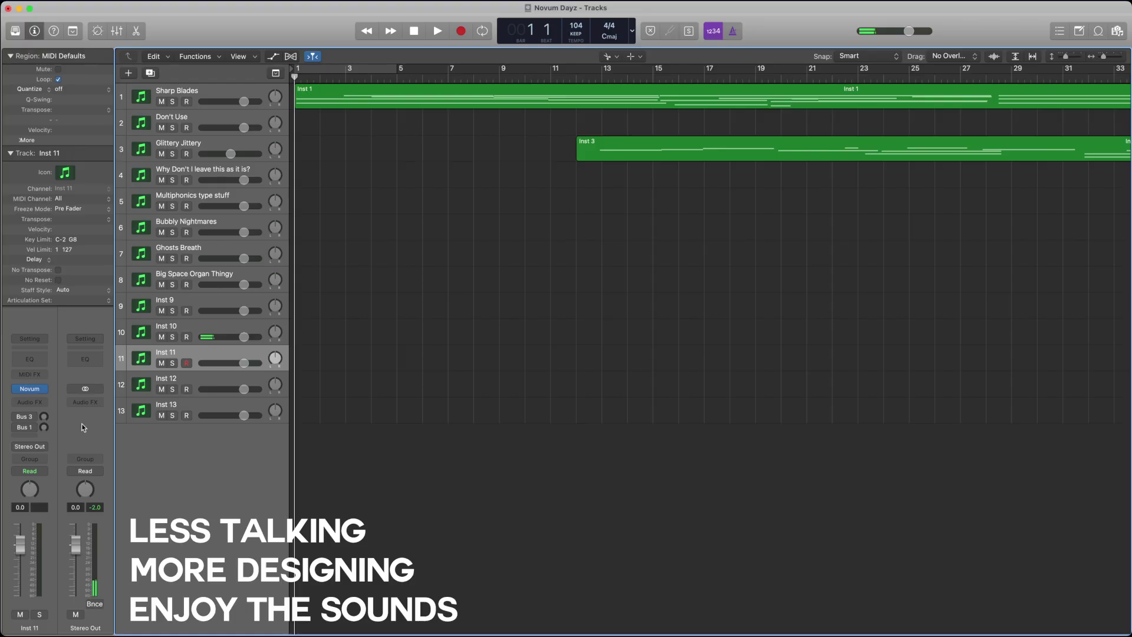
click(46, 390)
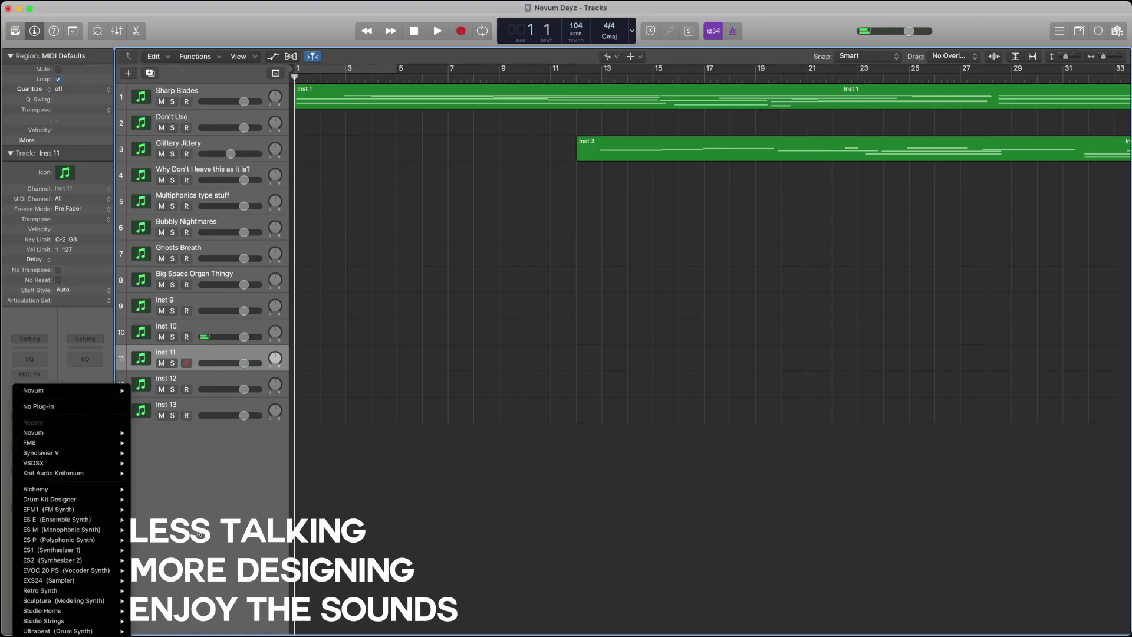
click(222, 525)
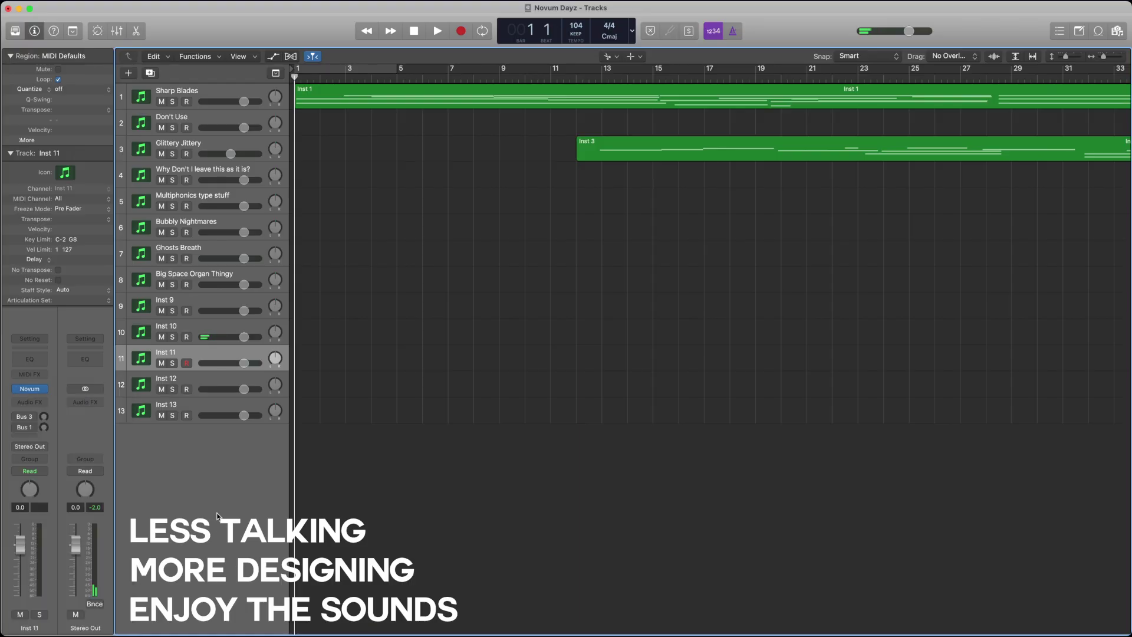
click(30, 390)
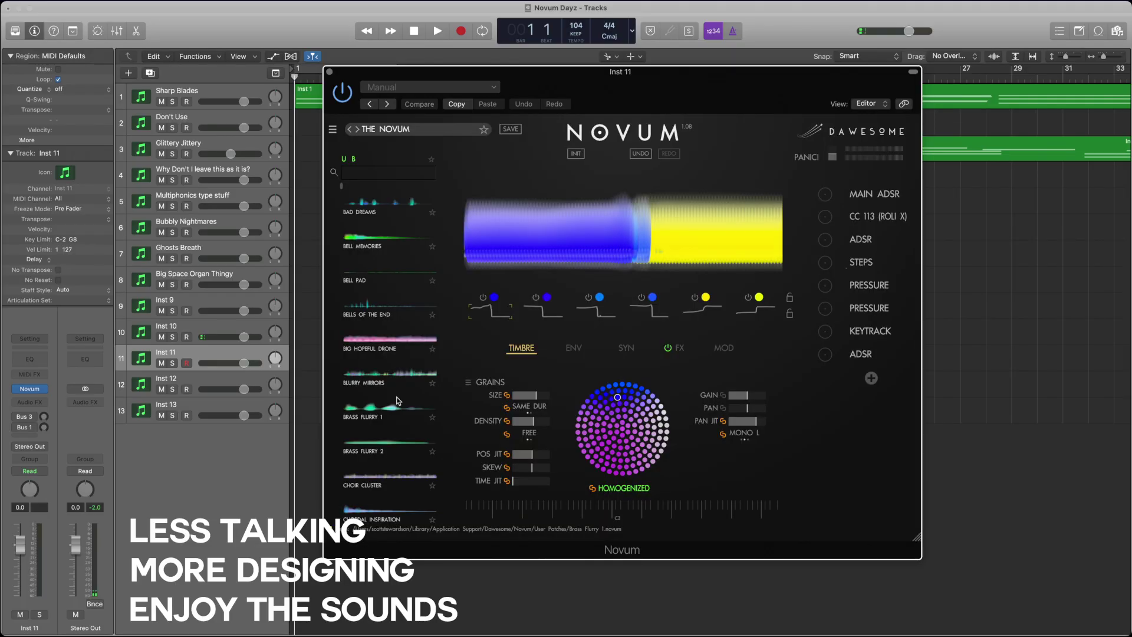
- Load the Day 2 Patch 1C user patch on Inst 11
scroll(396, 401, down, 10)
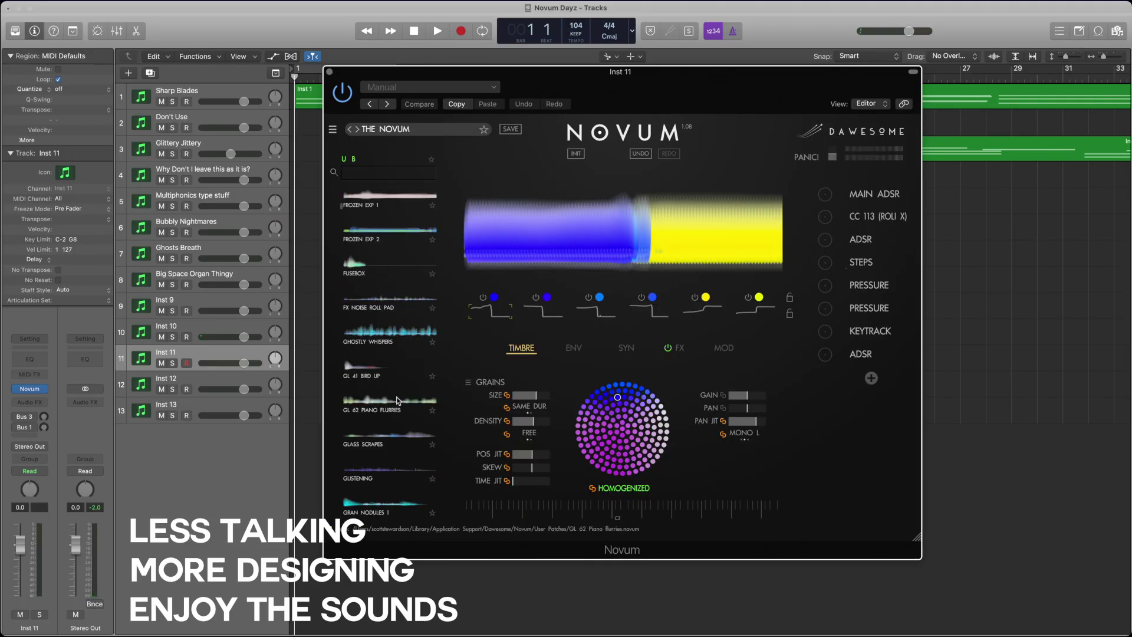
scroll(397, 401, up, 10)
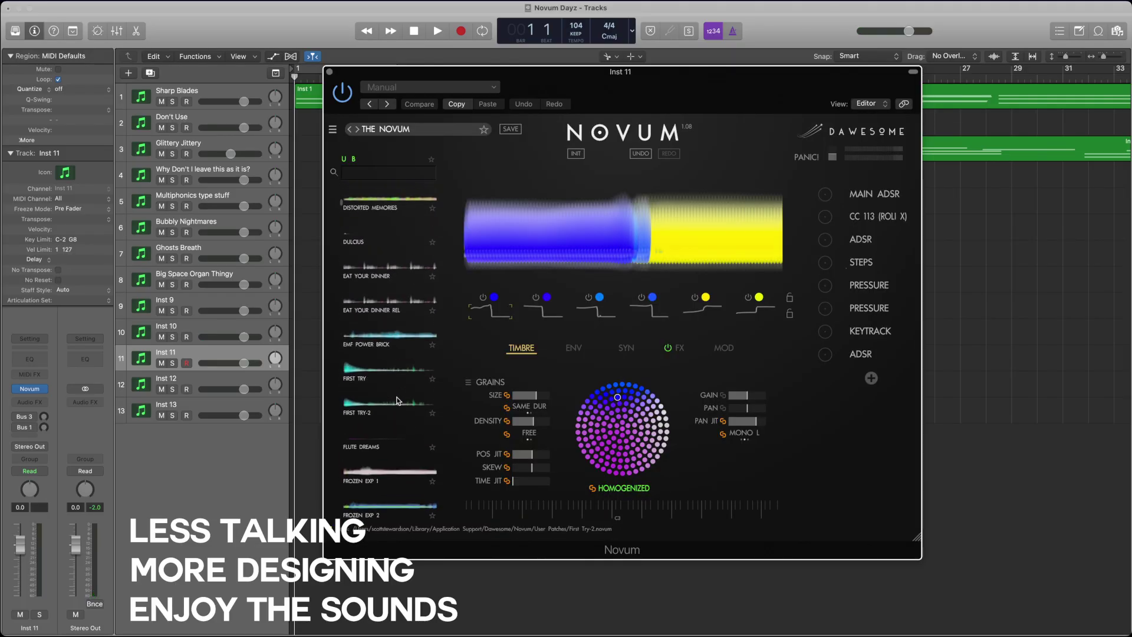
scroll(396, 401, up, 5)
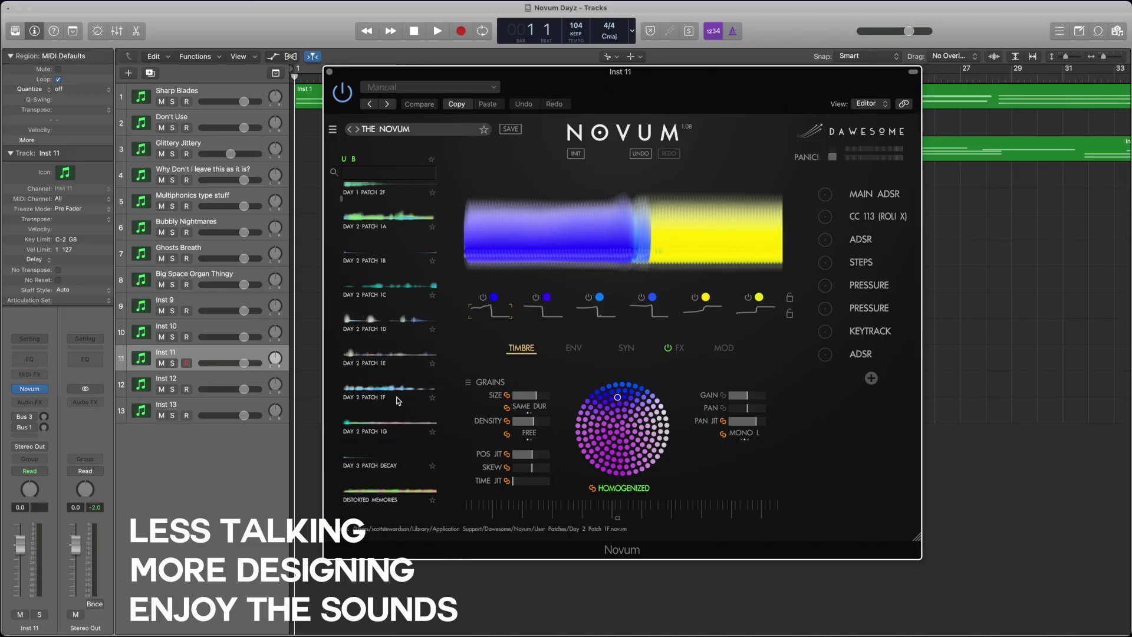
click(401, 290)
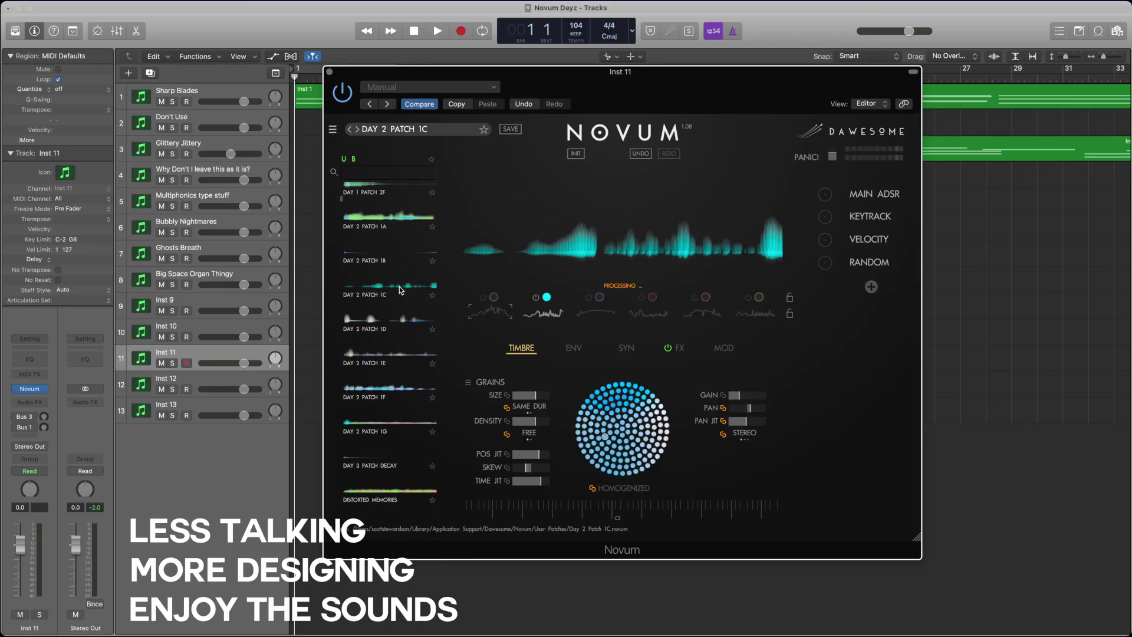
- Leave only layer 1 of Day 2 Patch 1C on and replace its timbre audio with a new file
click(535, 296)
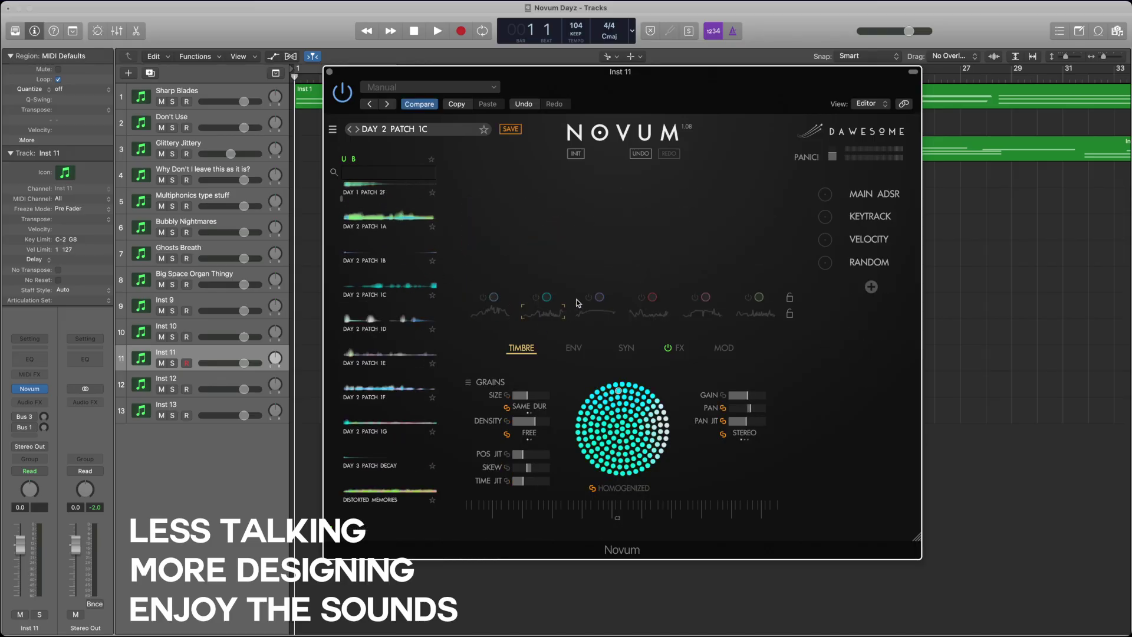
click(482, 297)
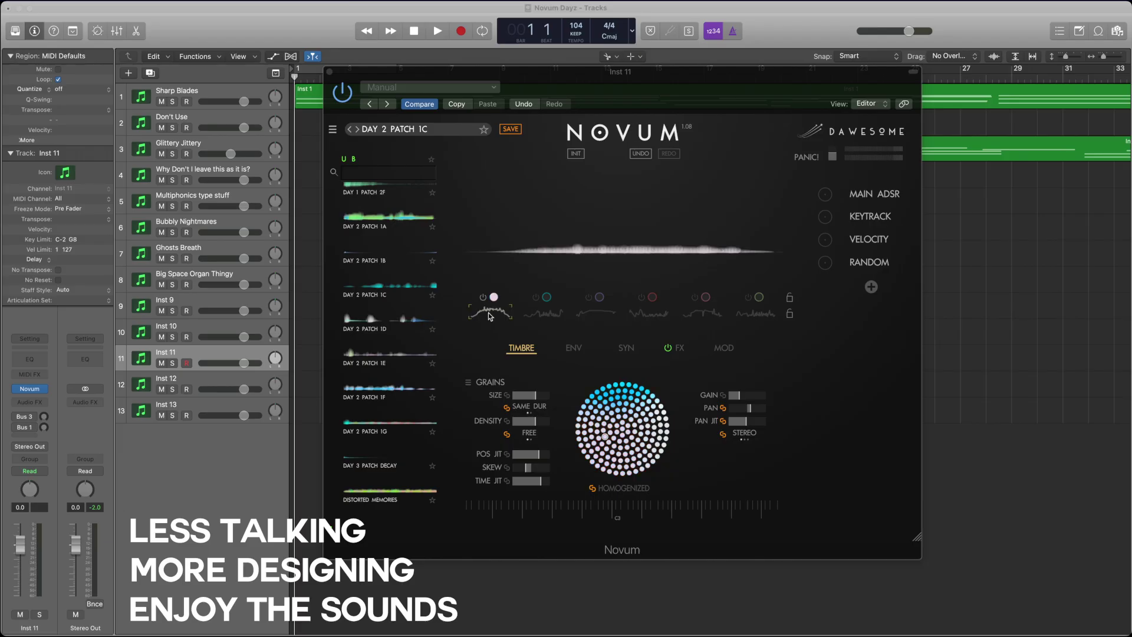
key(a)
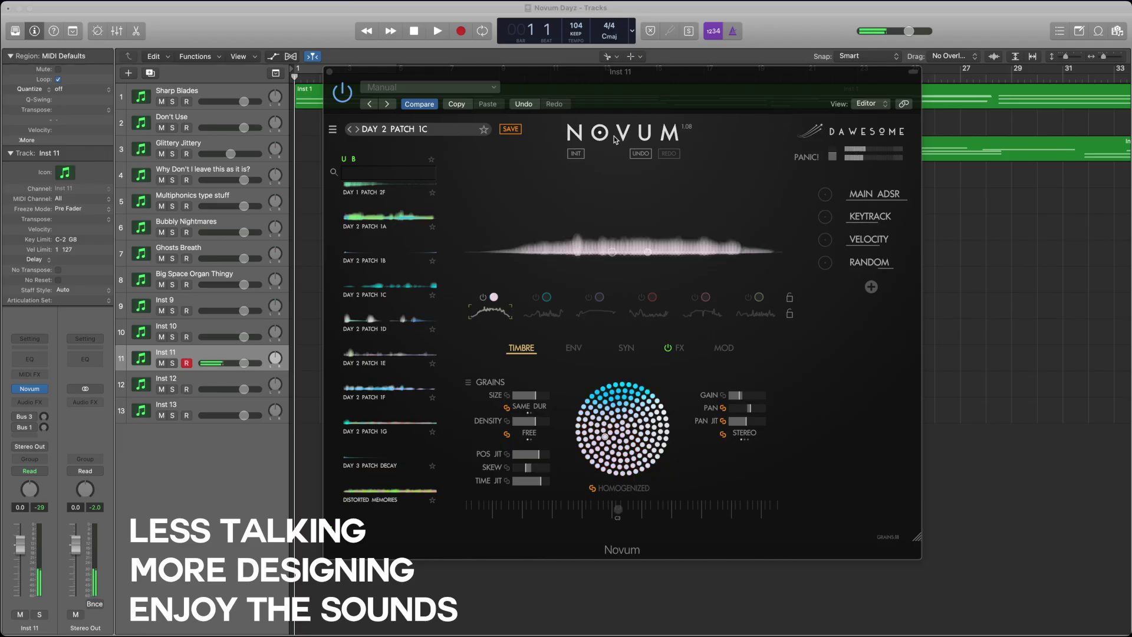
click(678, 85)
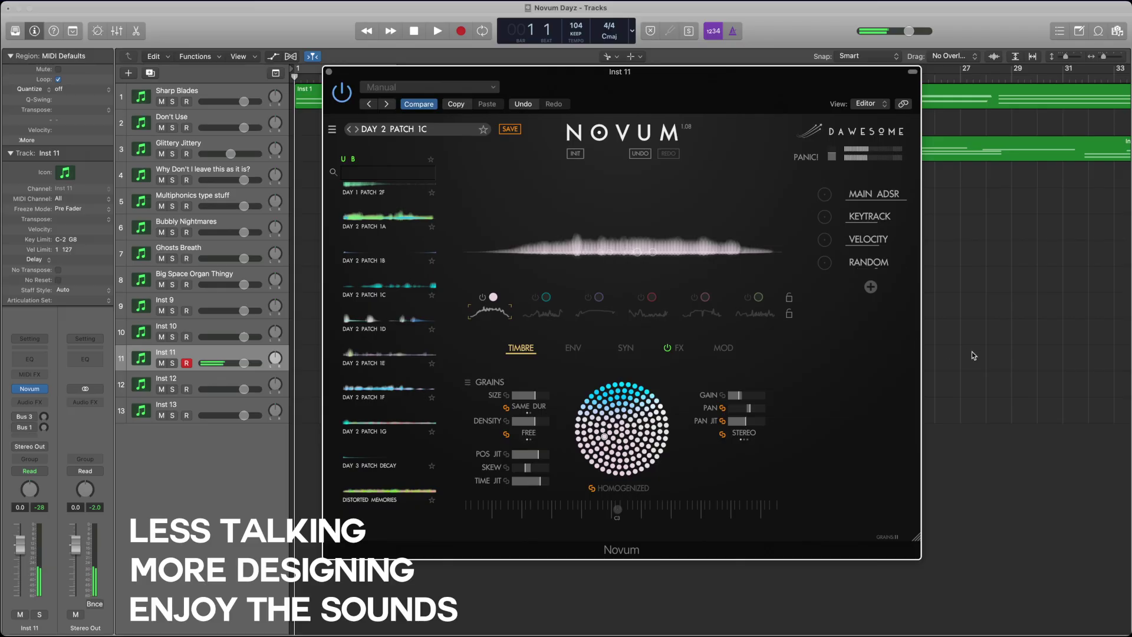
click(677, 84)
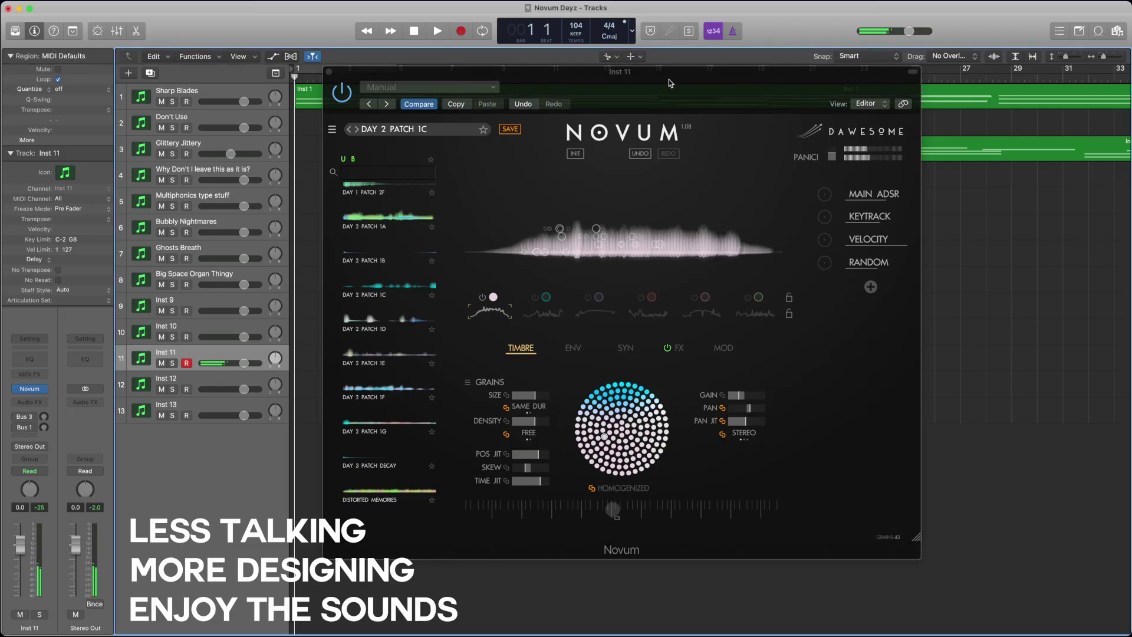
- Raise layer 1's grain size and density to near maximum, trying a small grain size in between
click(550, 396)
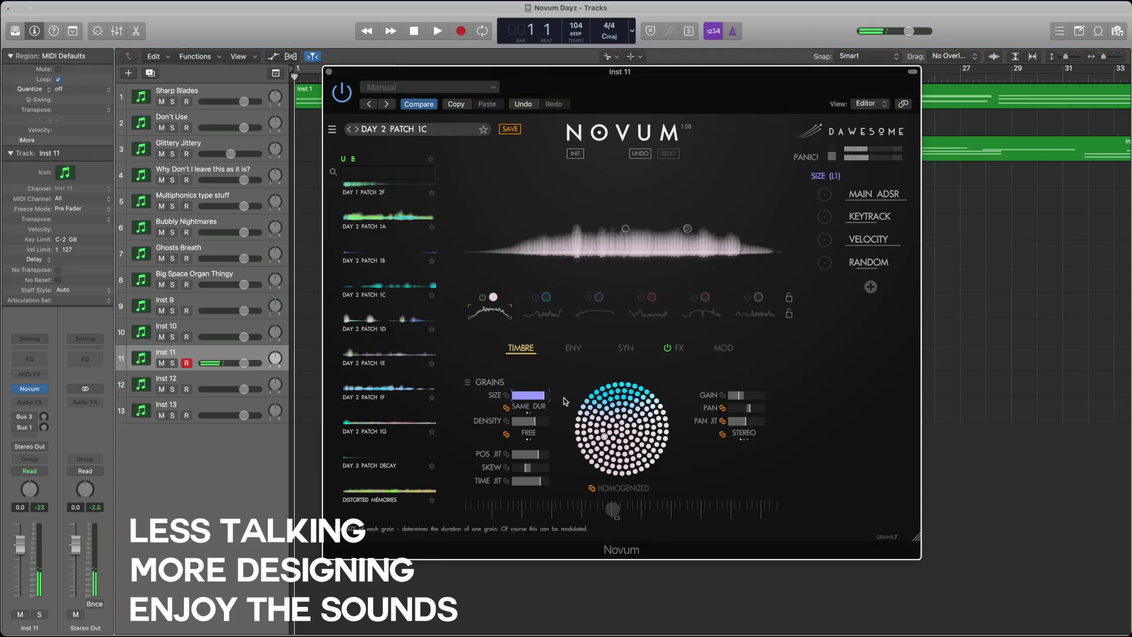
click(540, 421)
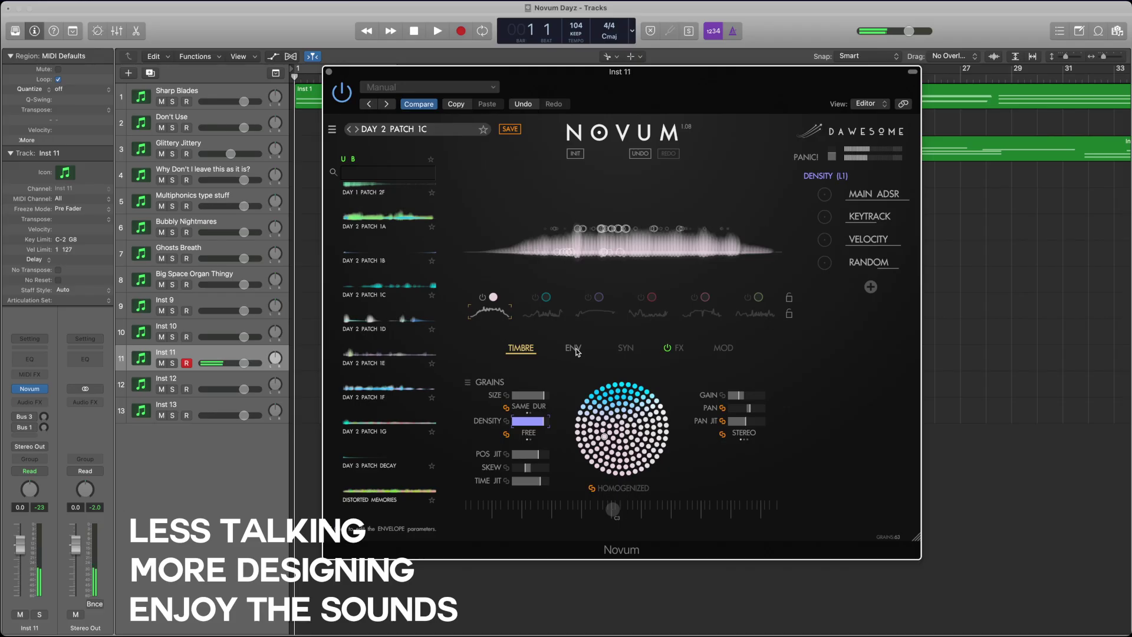
click(491, 396)
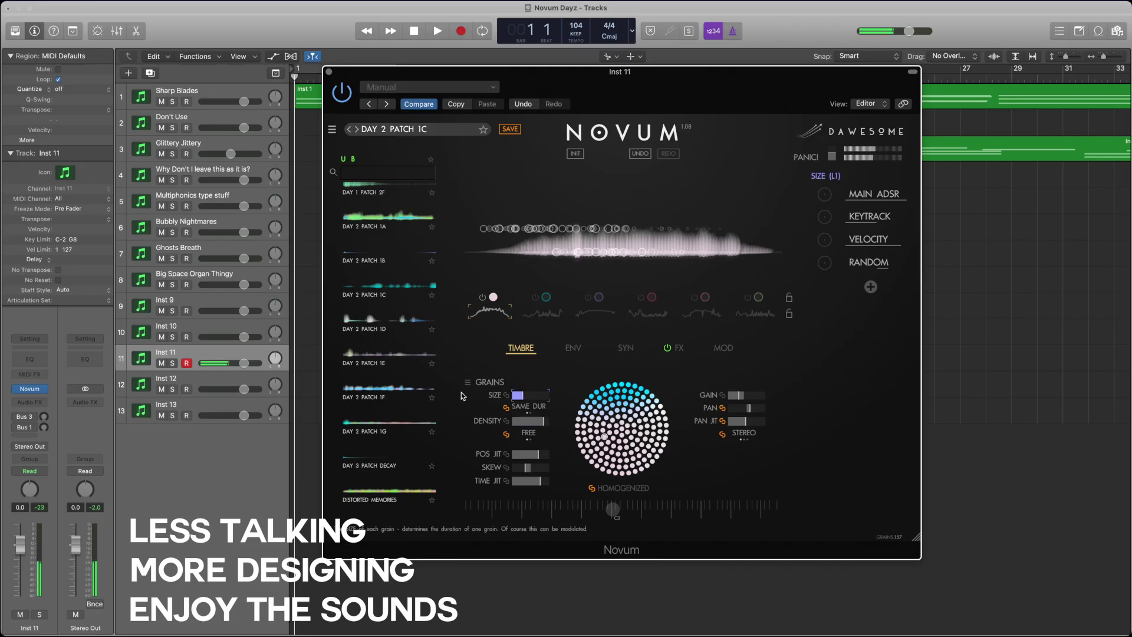
drag(528, 395, 543, 399)
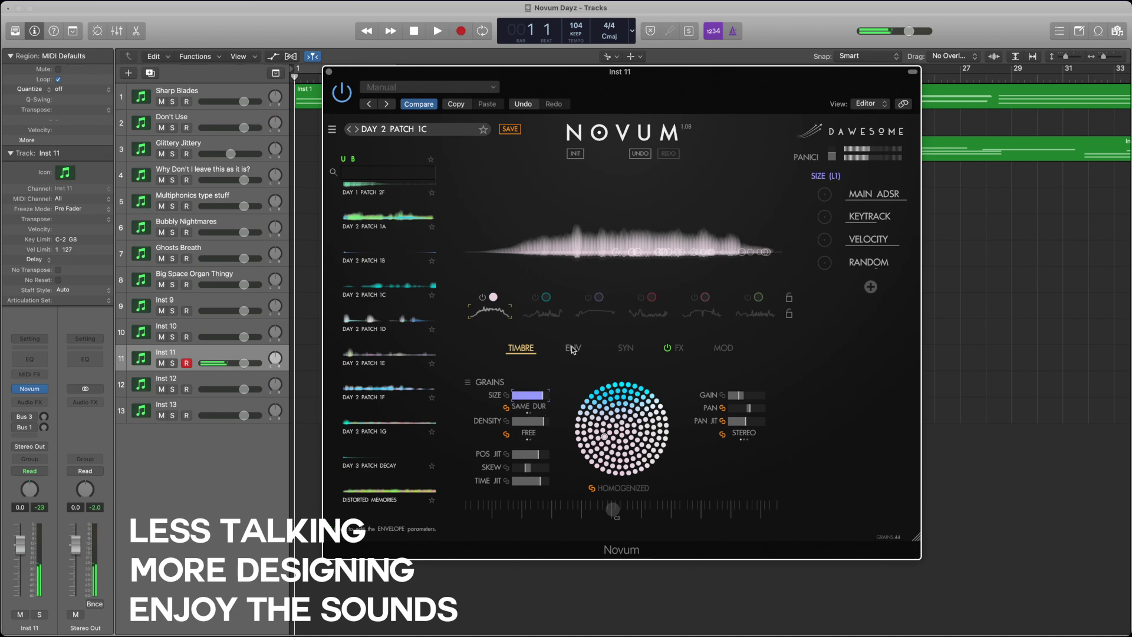
- Try layer 1 with position and time jitter at zero and the emitter speed raised to x36.306
drag(540, 454, 429, 485)
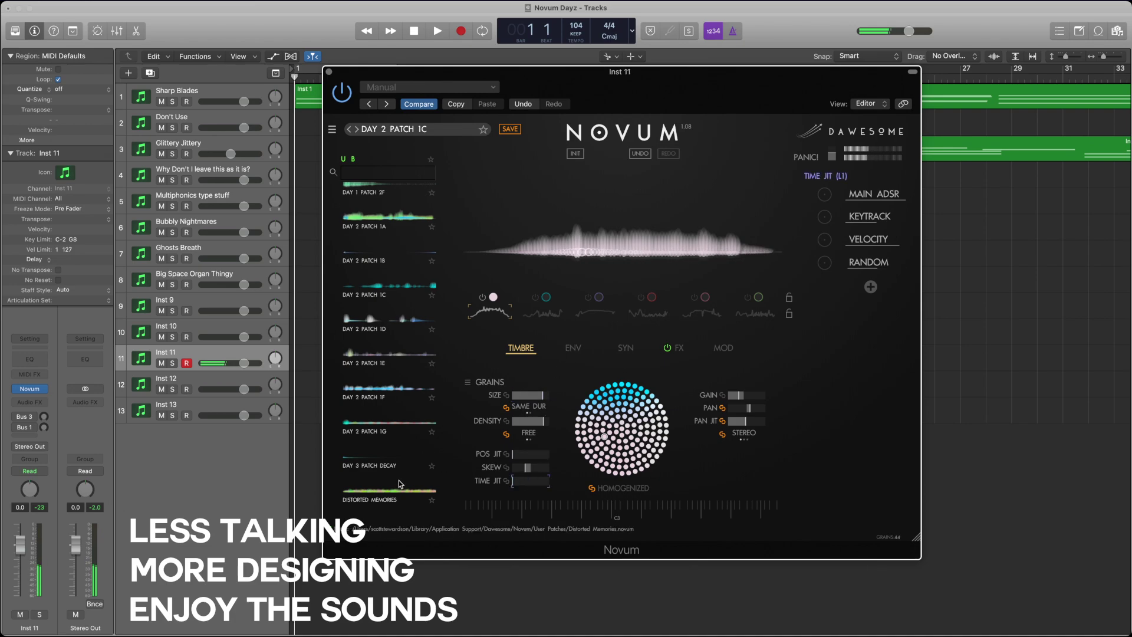
click(576, 350)
drag(529, 395, 586, 398)
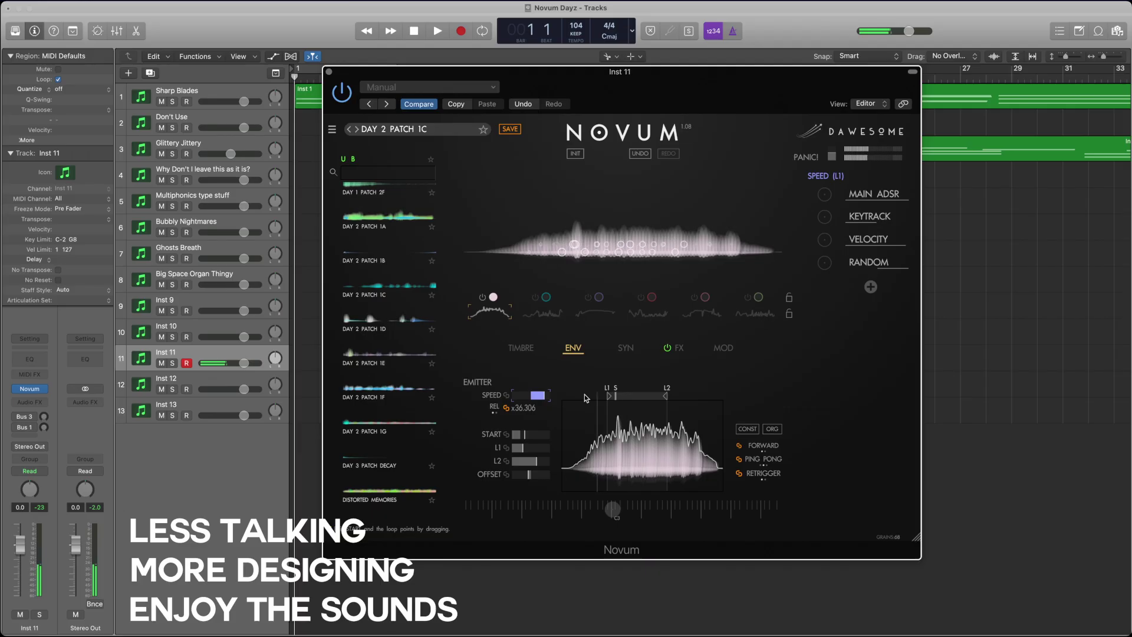
- Raise layer 1's grain gain slightly, trying a much higher gain in between
click(521, 348)
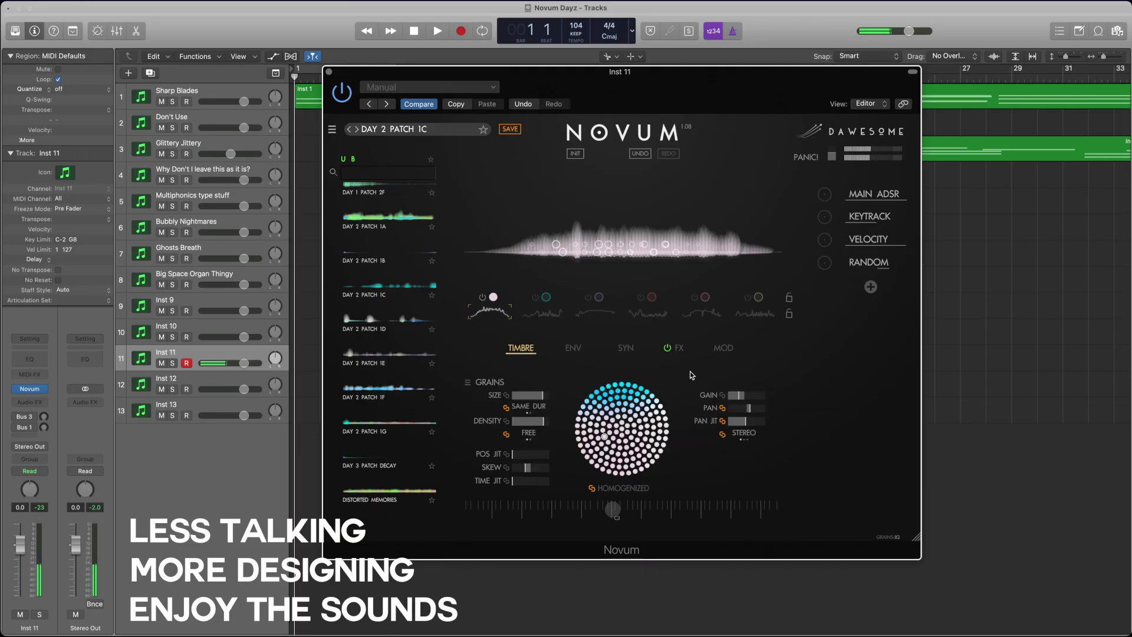
click(749, 396)
drag(750, 397, 776, 396)
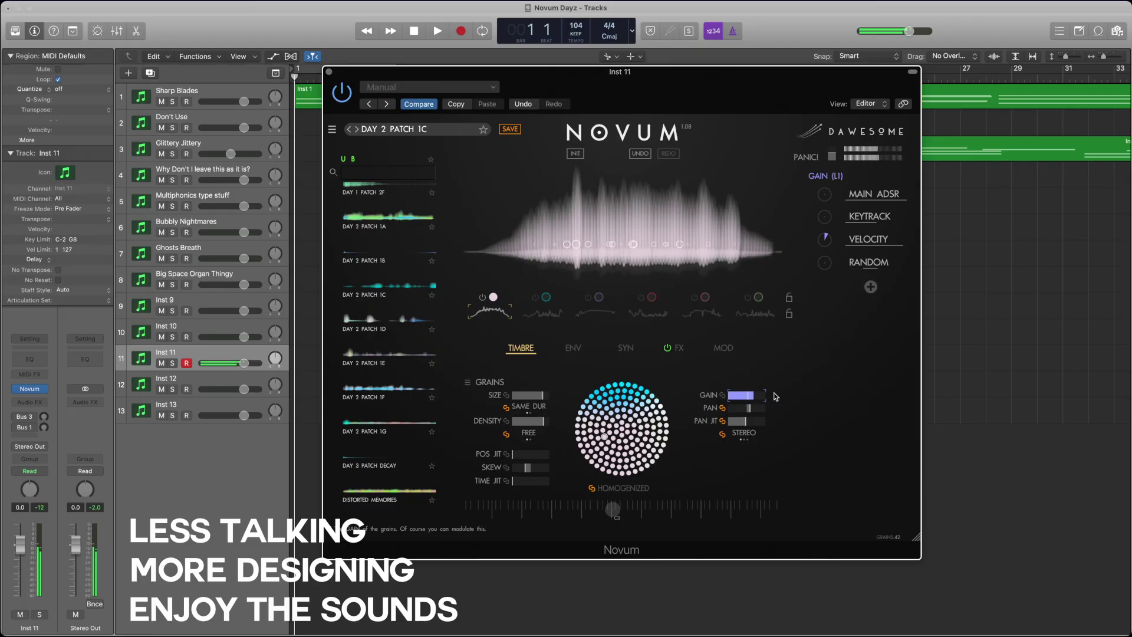
drag(776, 396, 757, 396)
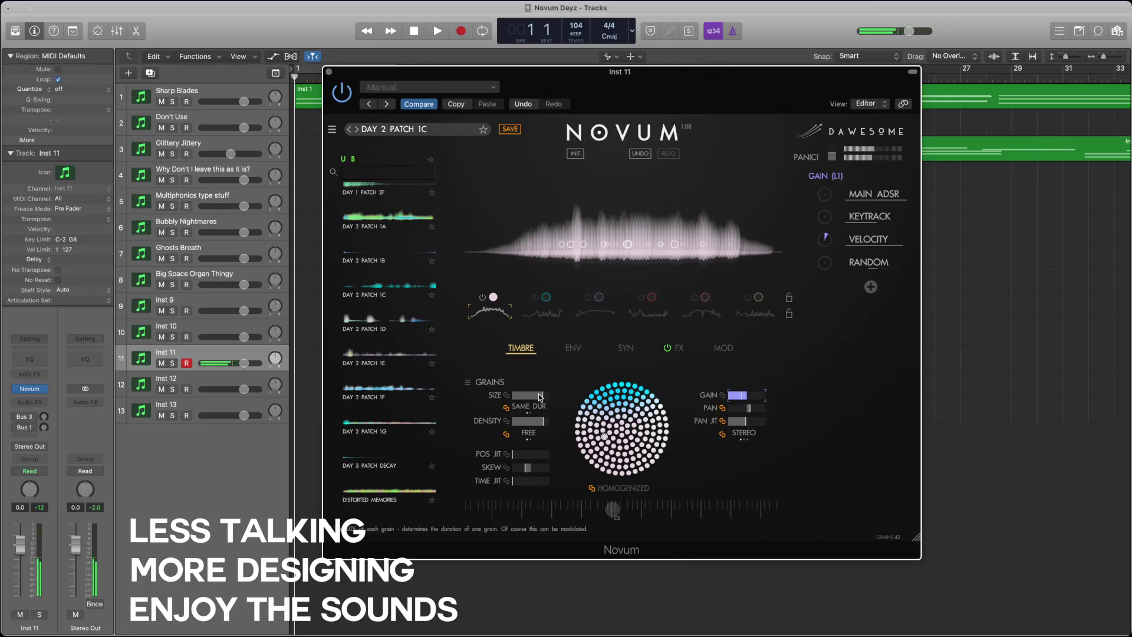
- Shorten layer 1's grain size to under half, raise its position and time jitter, and reduce the density to about two thirds
drag(533, 395, 494, 396)
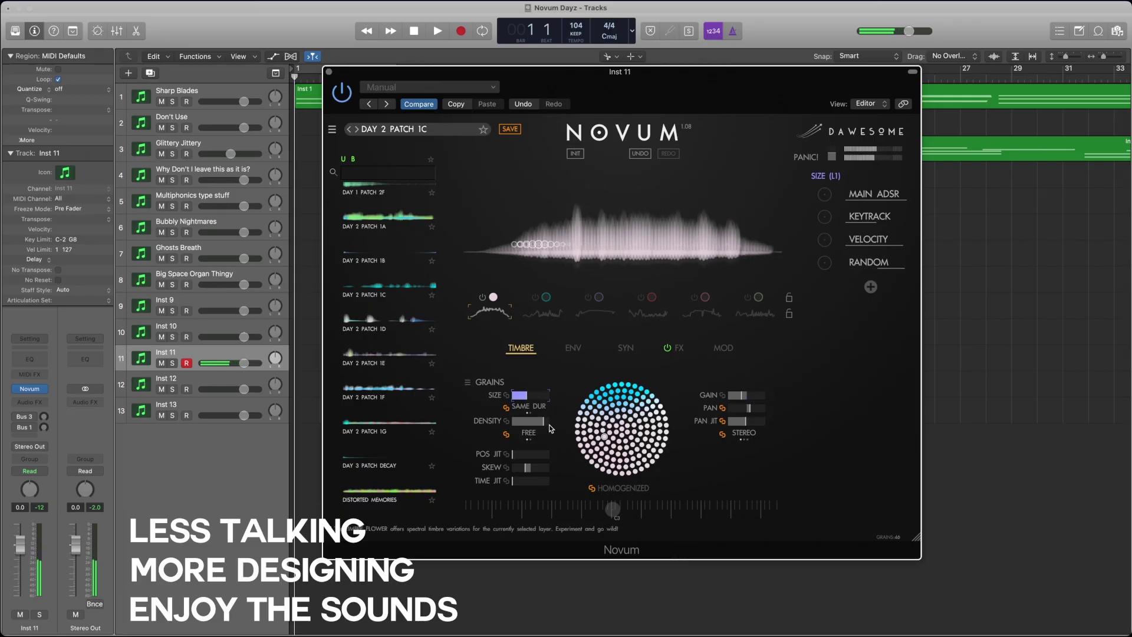
drag(521, 457, 536, 483)
click(523, 482)
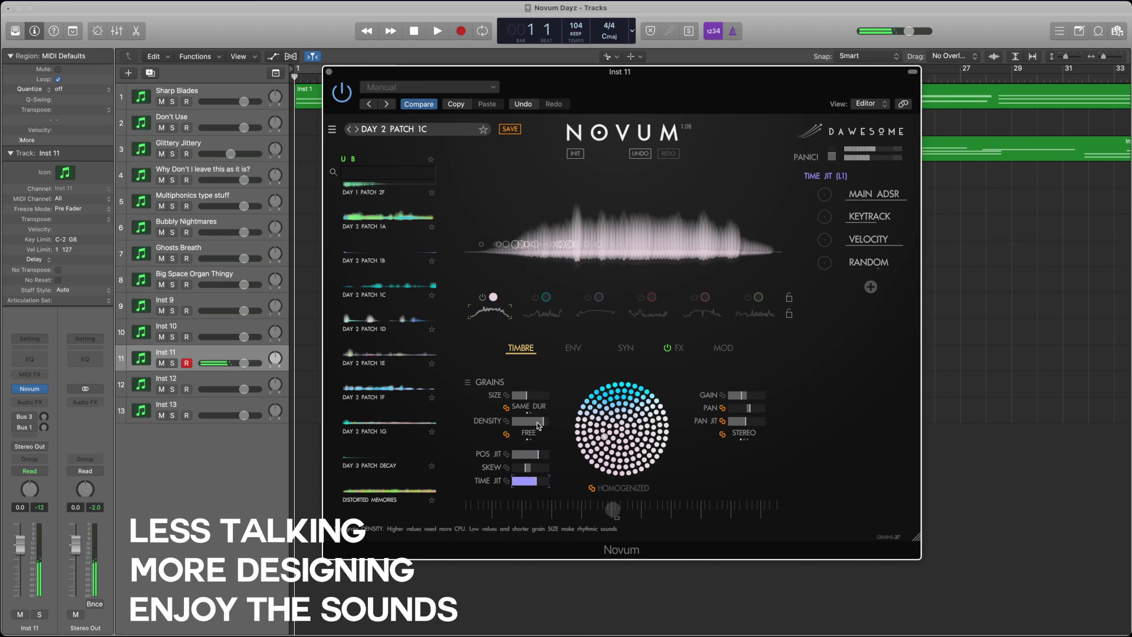
drag(533, 421, 511, 426)
click(530, 395)
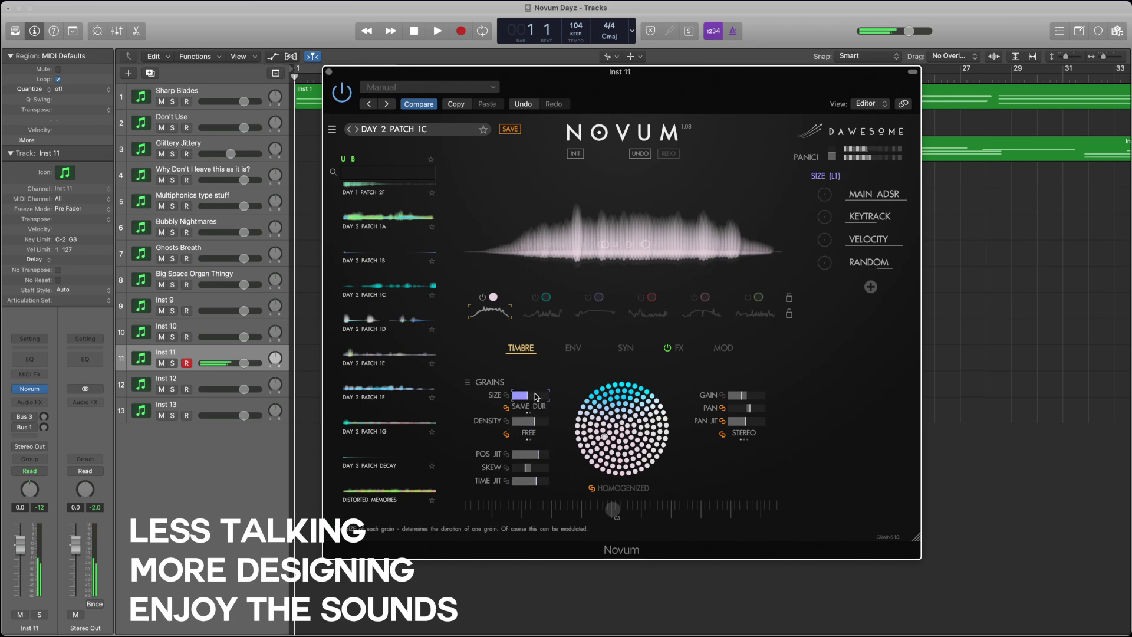
click(538, 423)
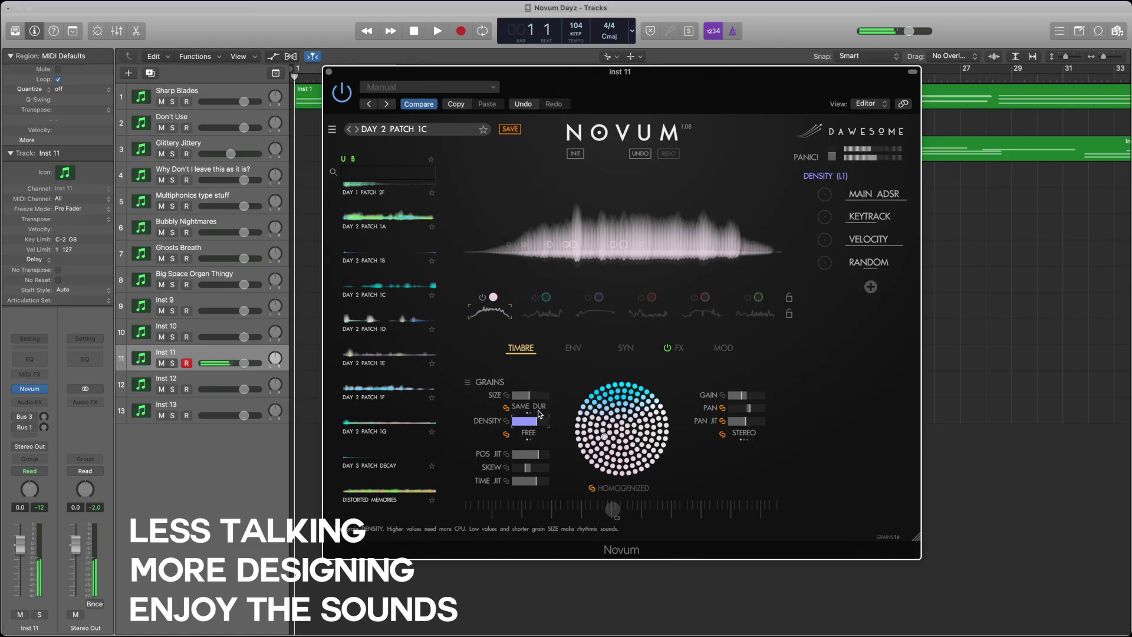
- Slow layer 1's emitter speed to x4.398 and raise its loop start and offset slightly
click(573, 348)
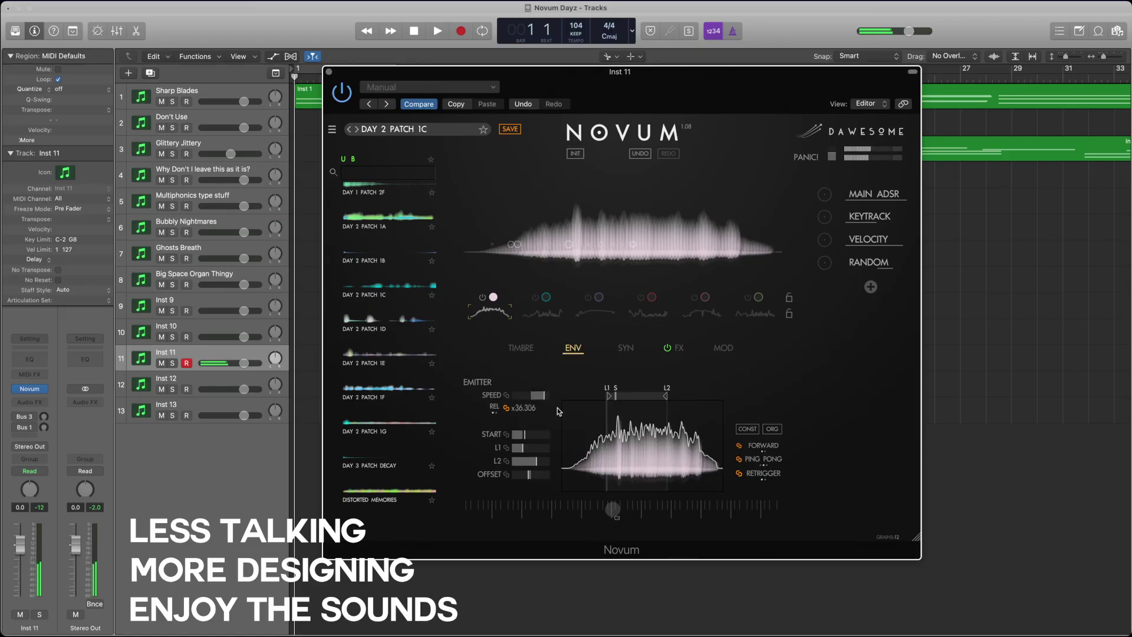
click(521, 396)
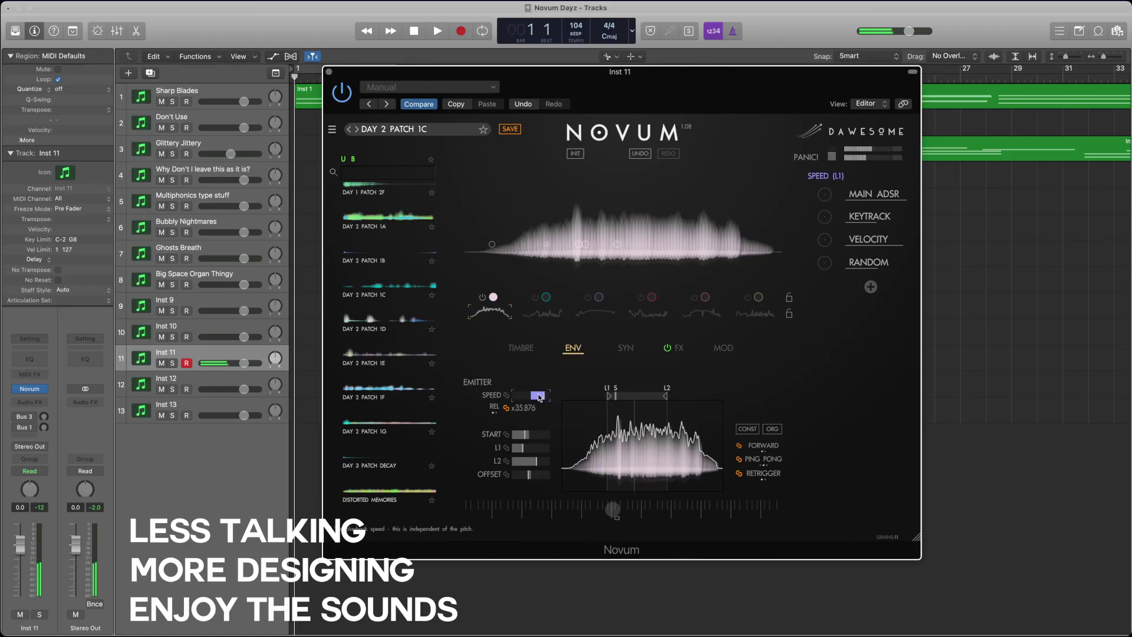
click(532, 452)
drag(532, 453, 543, 480)
click(537, 461)
click(537, 475)
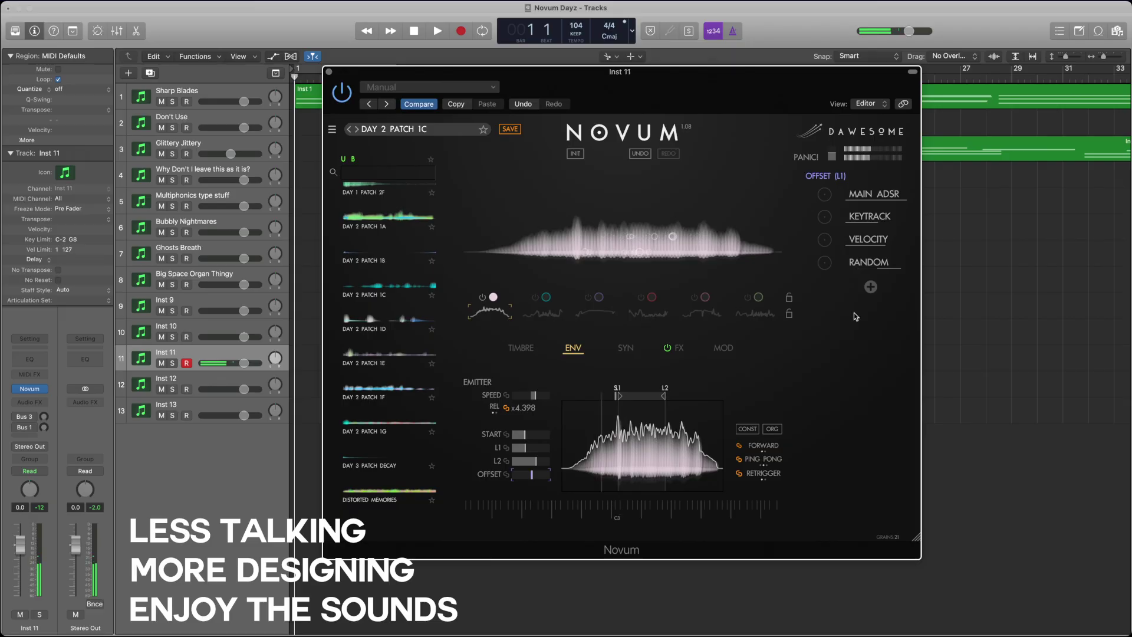
- Add an LFO modulator and unlink the pitch and detune parameters from the other layers
click(871, 288)
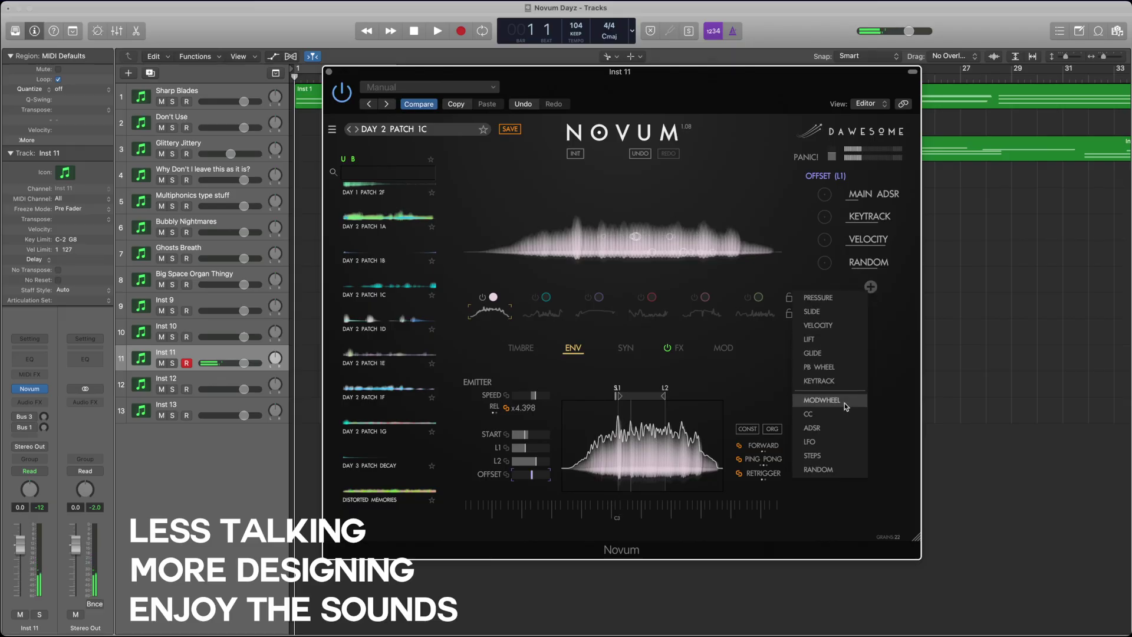
click(816, 448)
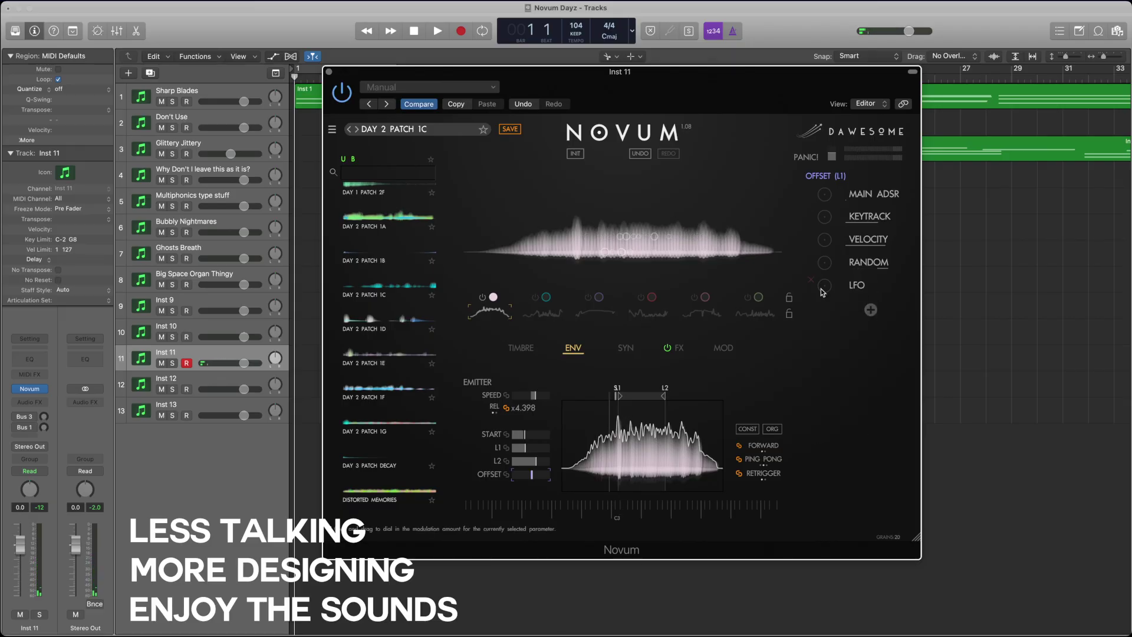
click(636, 353)
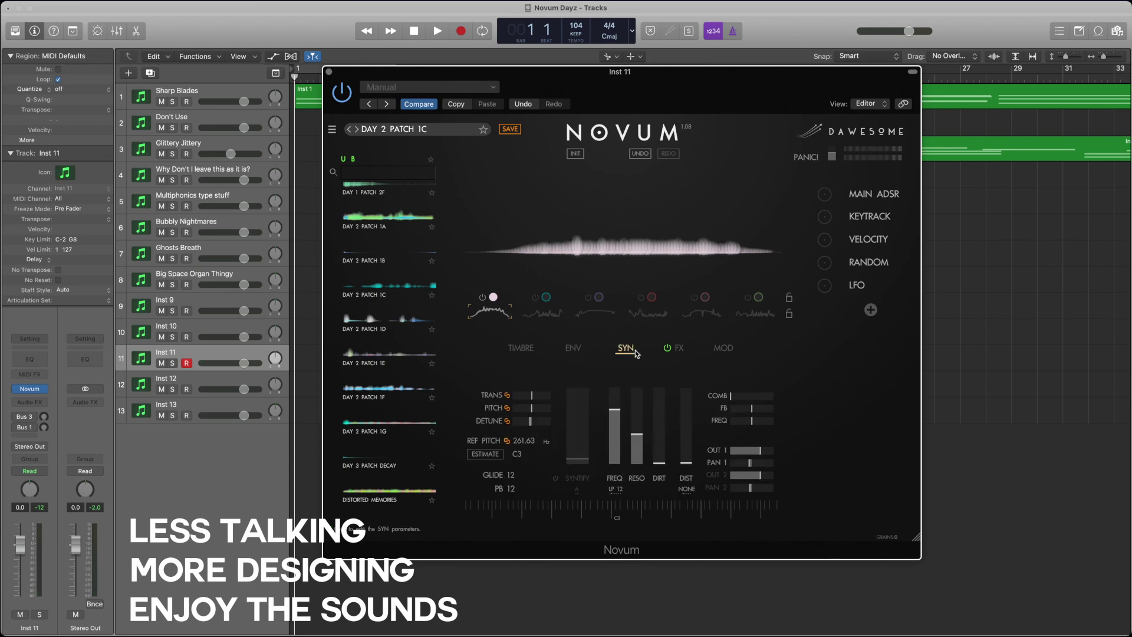
click(507, 408)
click(506, 421)
- Modulate layer 1's detune by a small amount with the LFO, trying the modulation on its pitch first
click(535, 411)
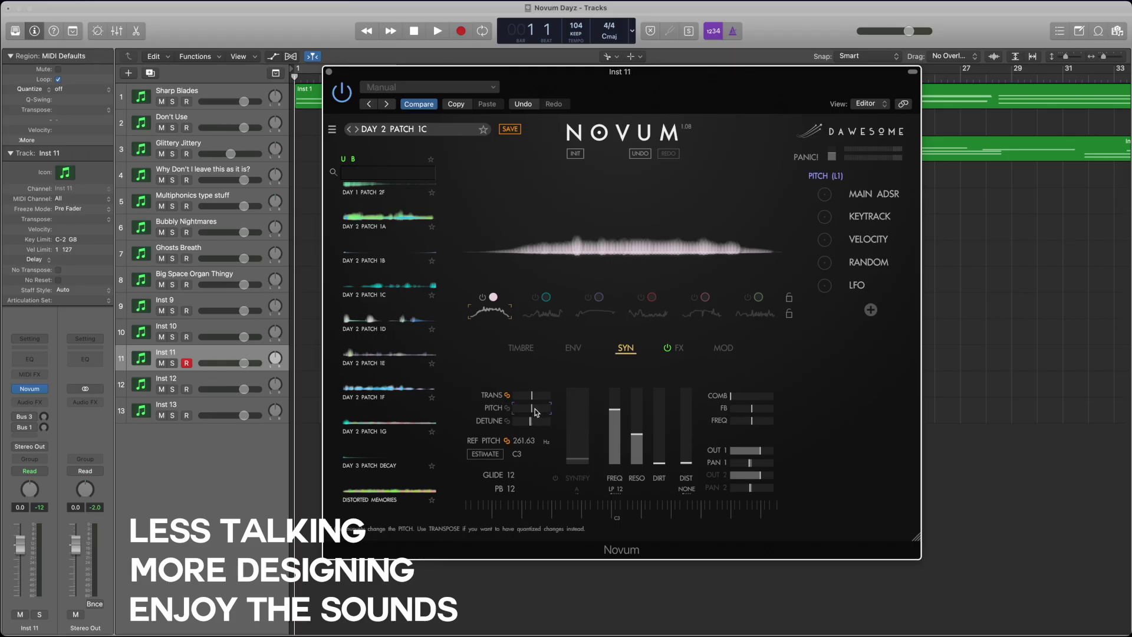
right_click(825, 289)
click(786, 293)
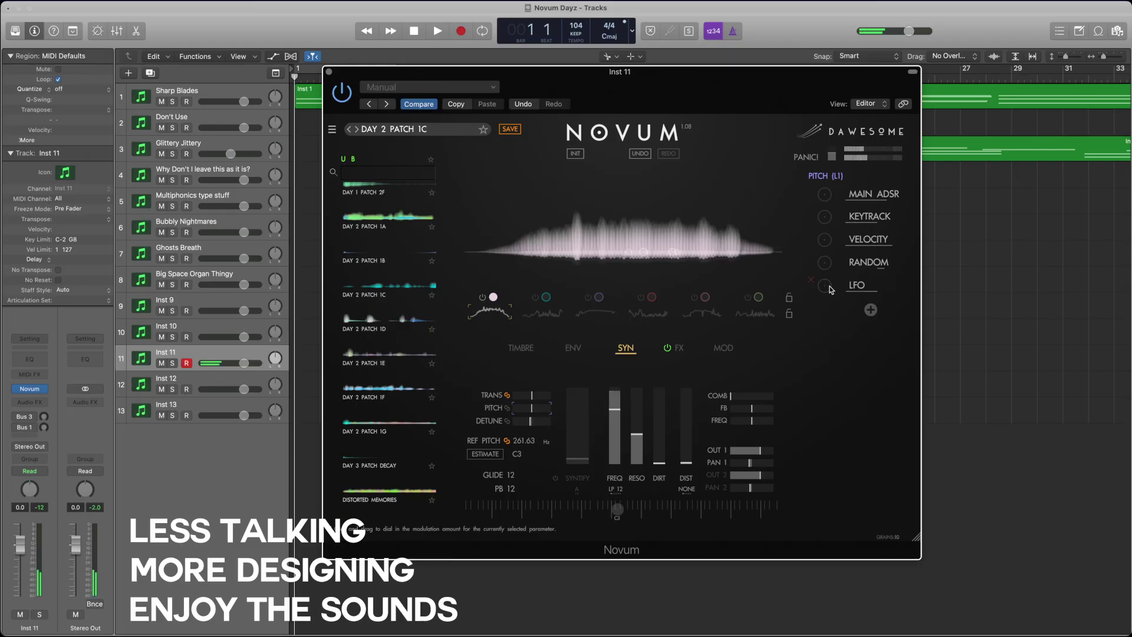
click(531, 420)
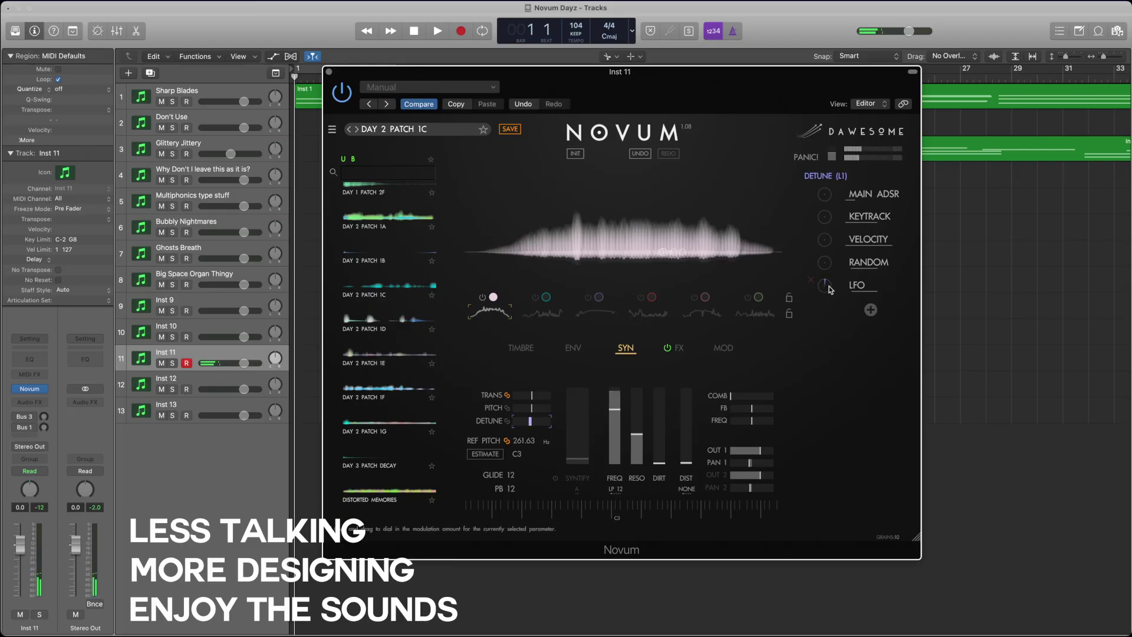
drag(830, 288, 832, 288)
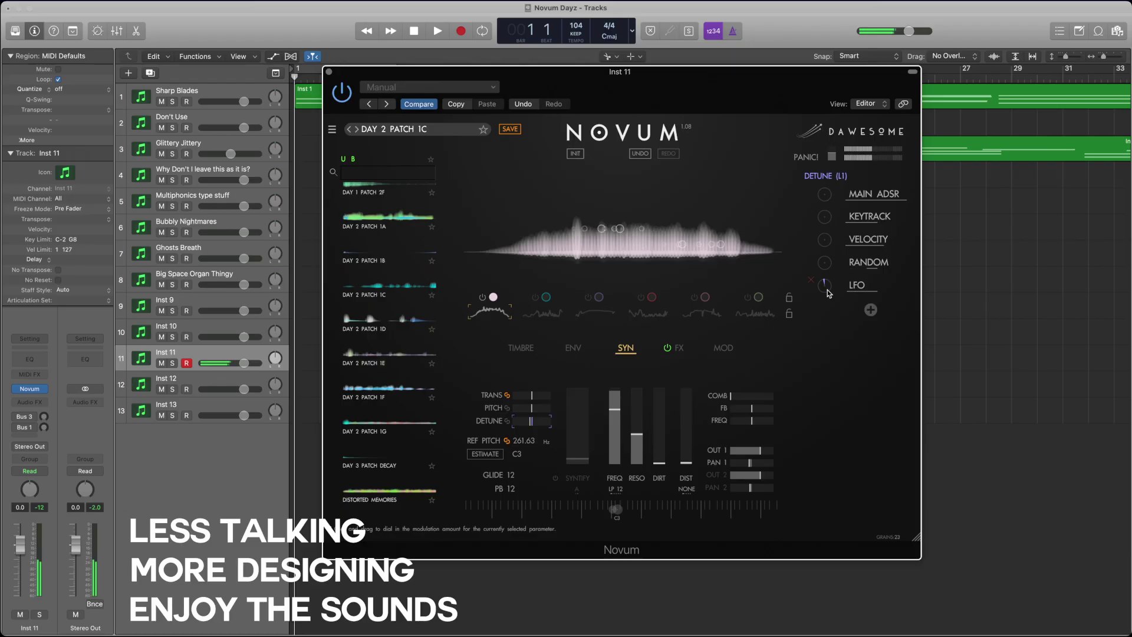
- Select layer 2, audition it briefly, switch it off again and review its synthesis and envelope settings
click(546, 310)
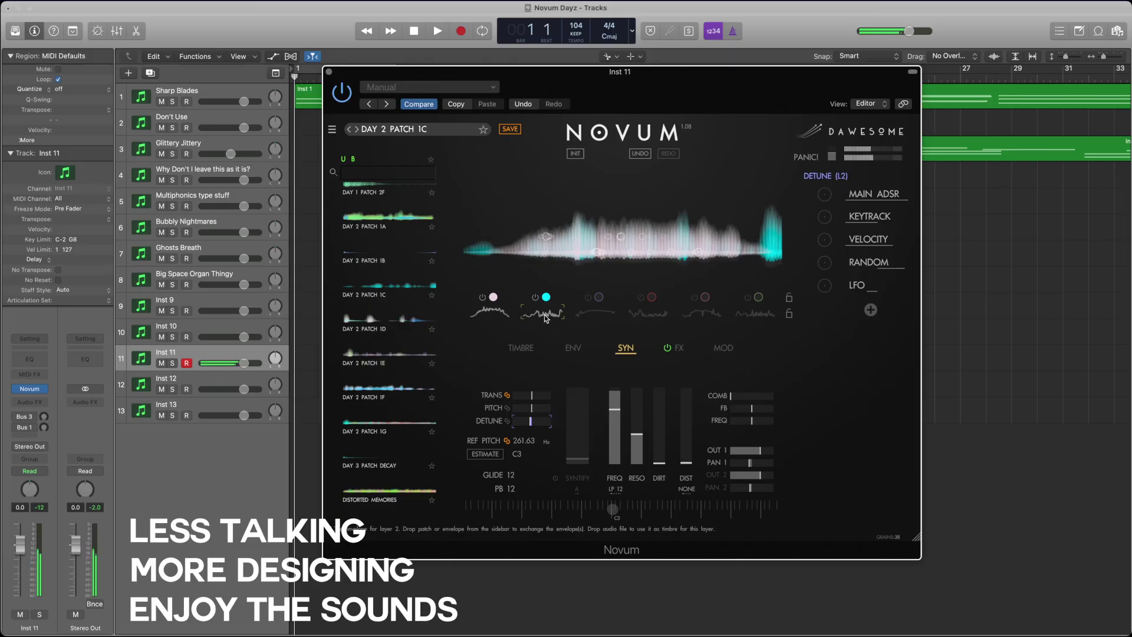
click(536, 299)
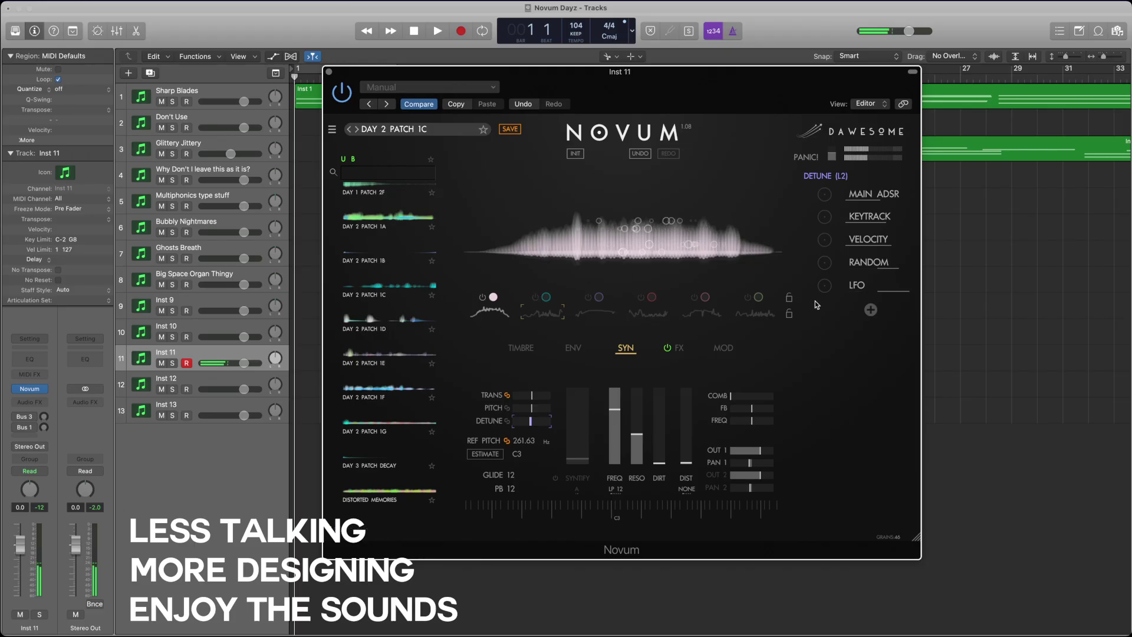
click(577, 352)
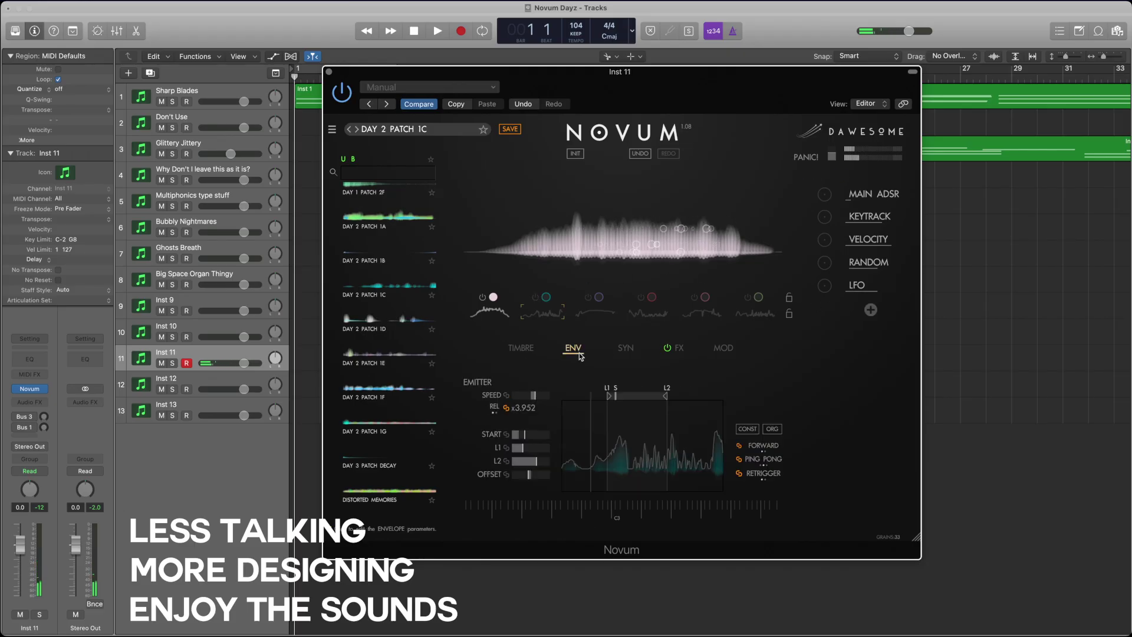
click(625, 352)
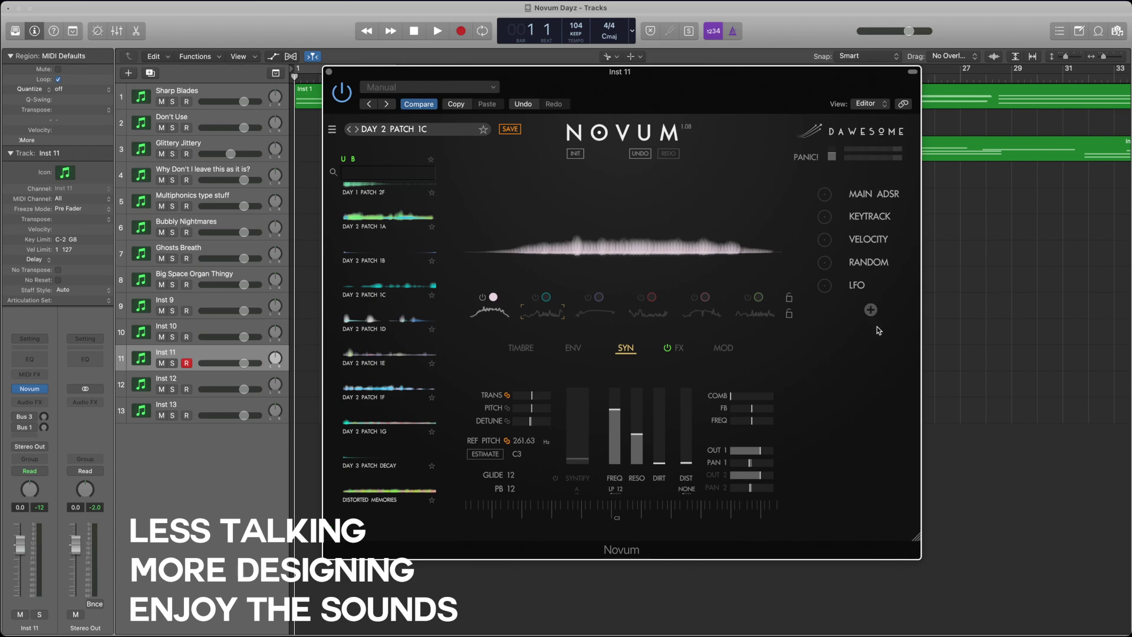
click(572, 348)
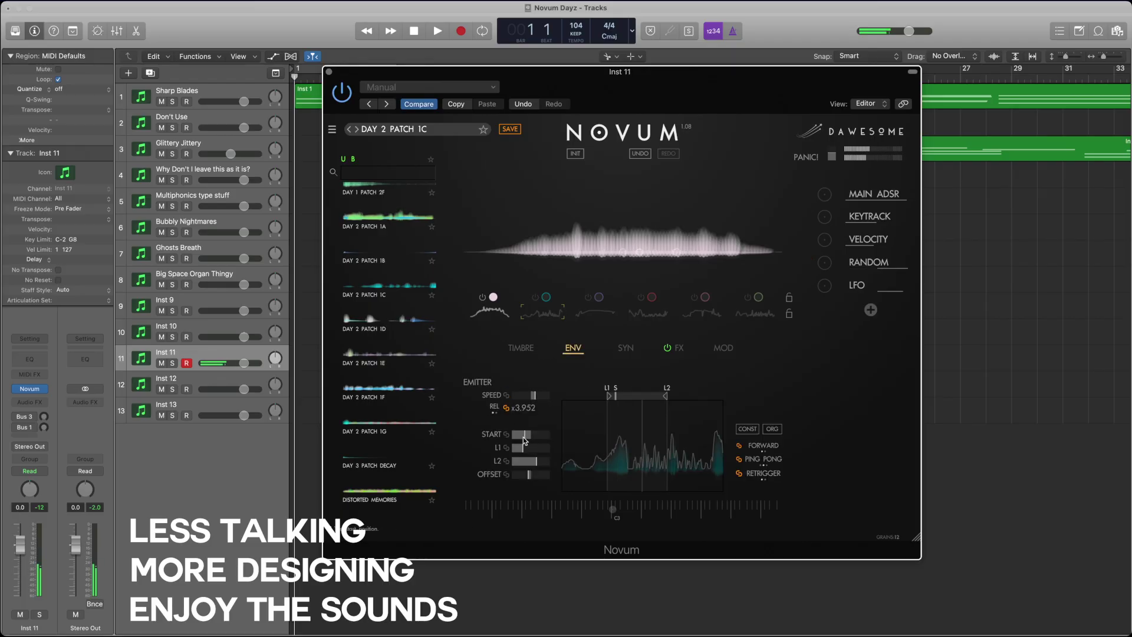
- Lower the LFO's amount to about one third and assign the LFO to the detune of layer 2
click(861, 286)
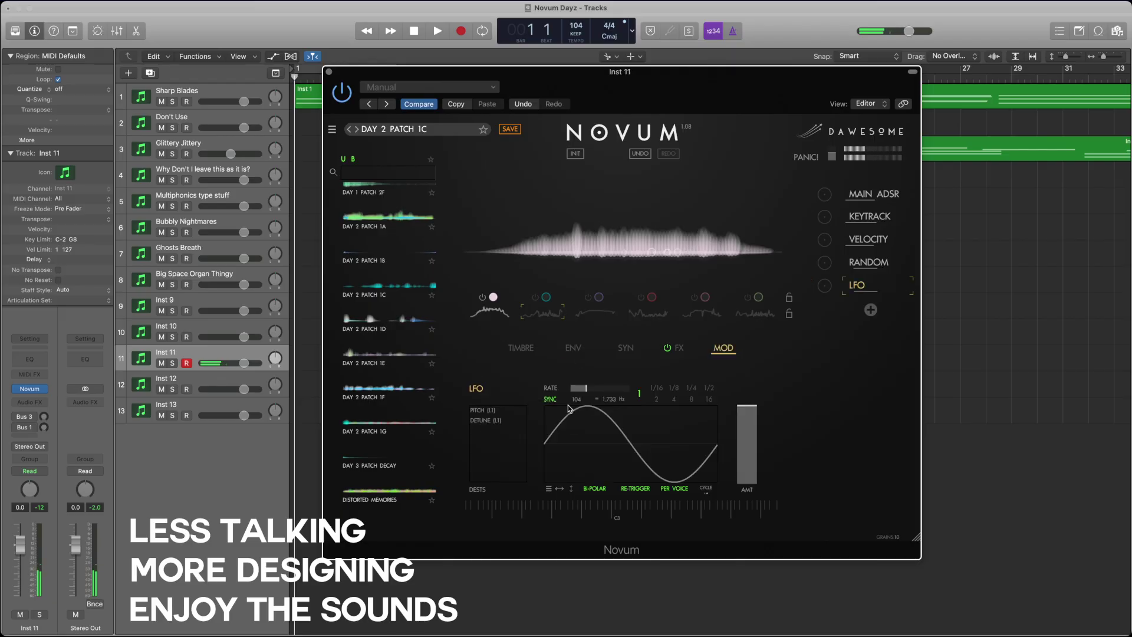
drag(747, 438, 750, 499)
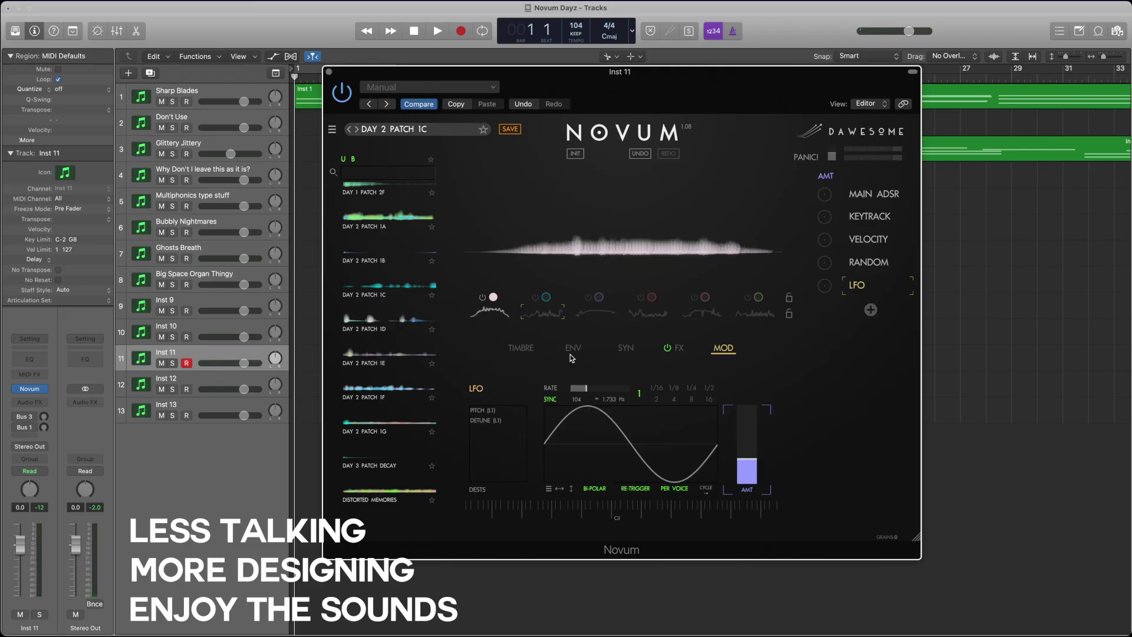
click(572, 350)
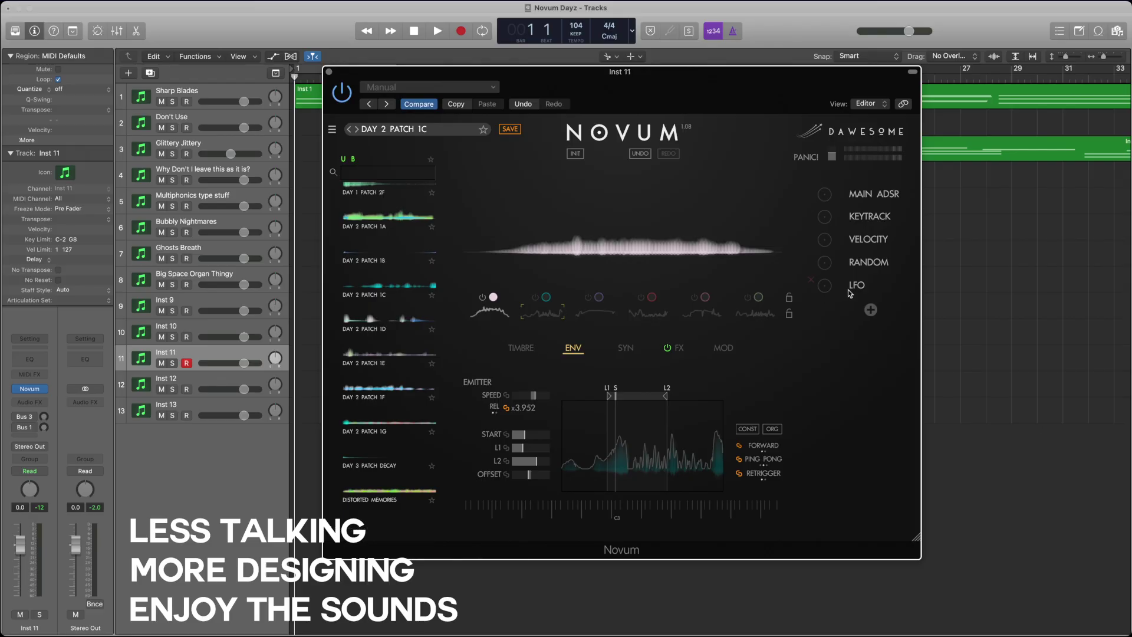
click(626, 348)
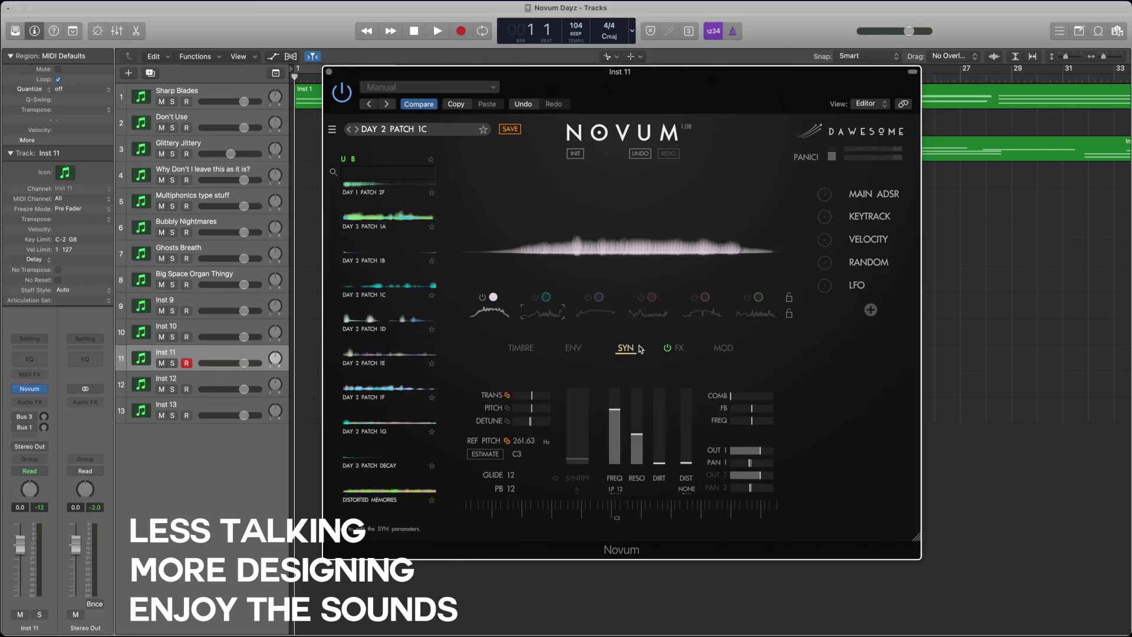
click(533, 421)
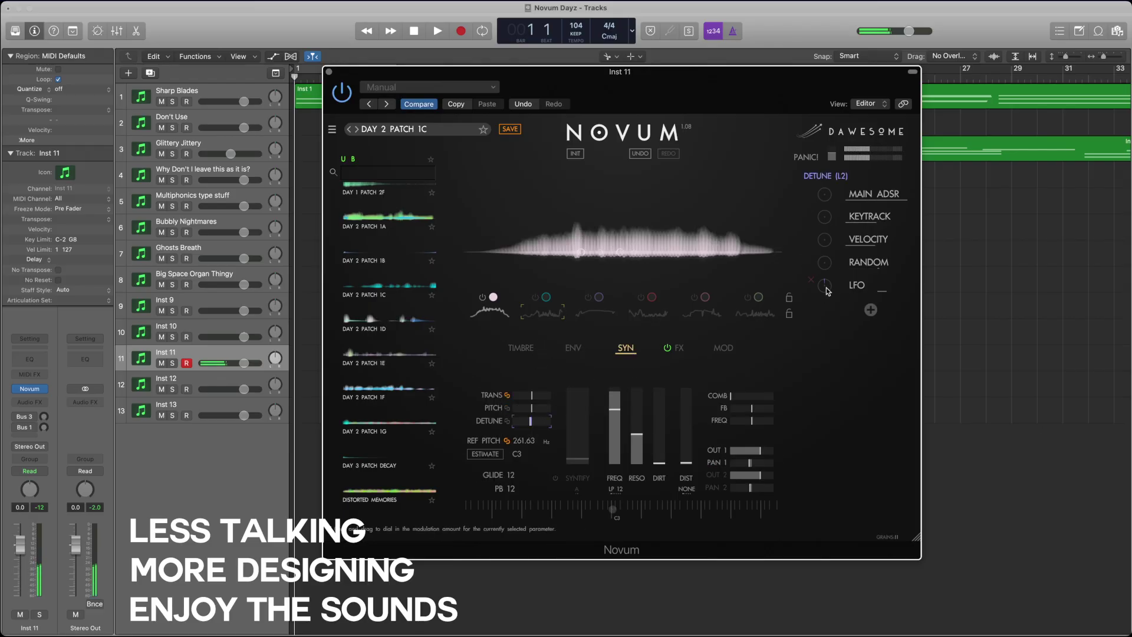
drag(827, 304, 832, 360)
- Set the LFO's amount to slightly over half, trying a higher amount first
click(722, 349)
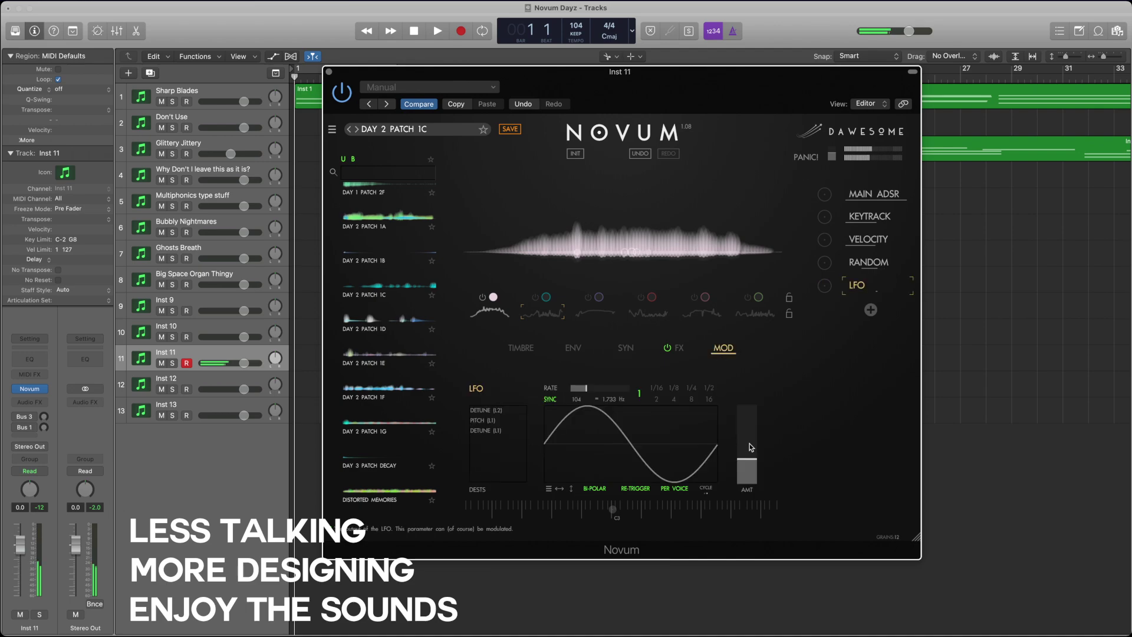
drag(758, 465, 761, 415)
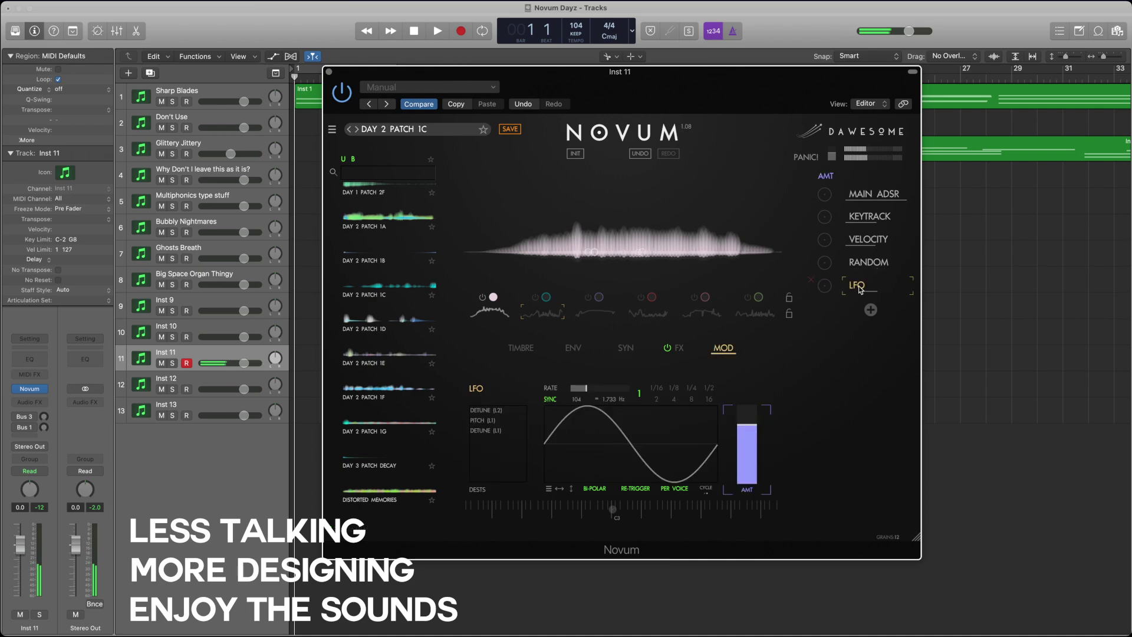
drag(752, 420, 746, 460)
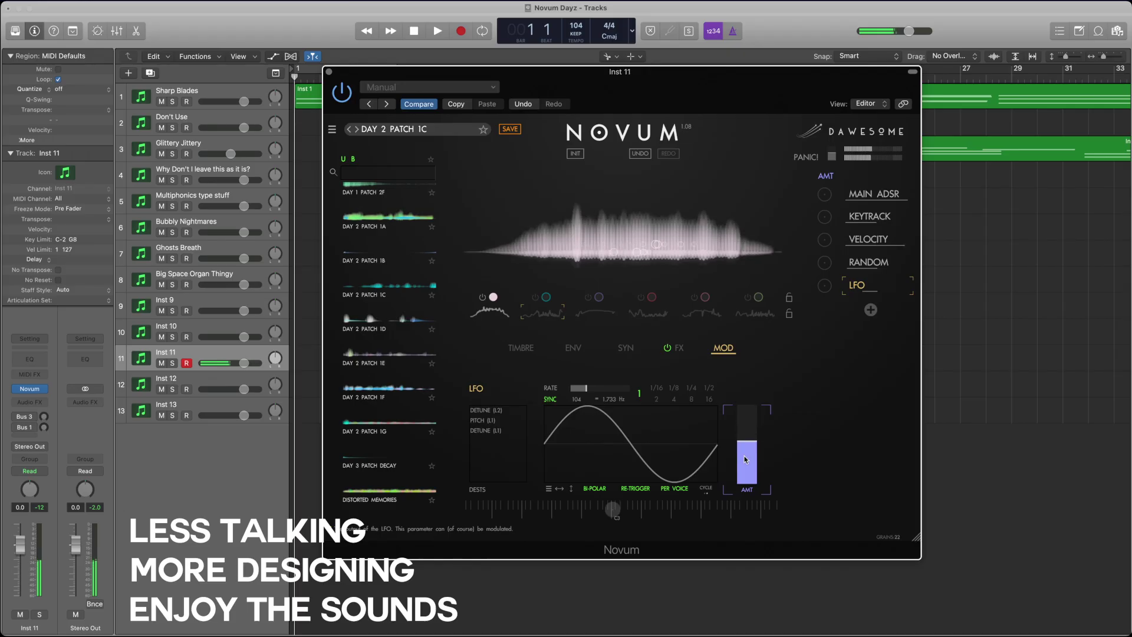
- Strongly increase the depth of the LFO's modulation on layer 2's detune
click(572, 349)
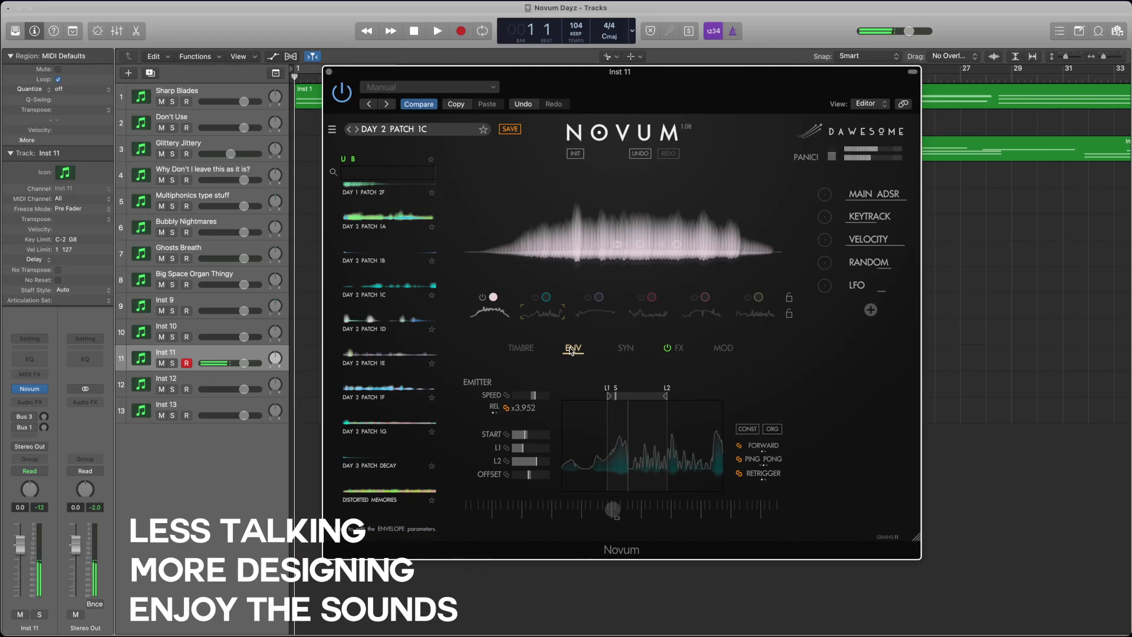
click(624, 349)
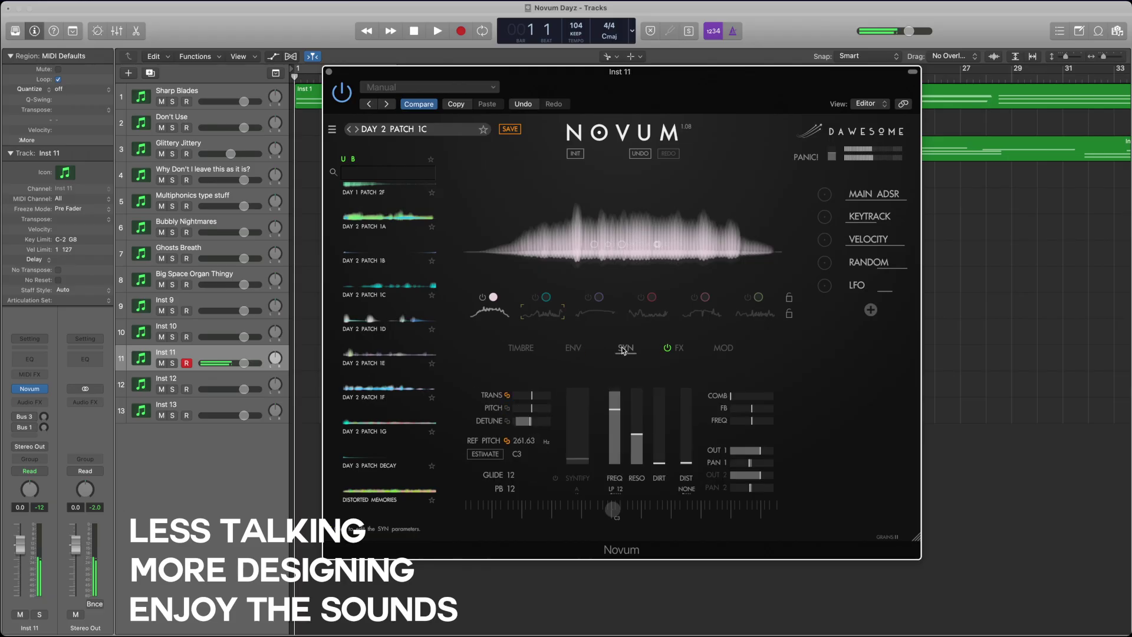
click(534, 422)
mouse_move(824, 285)
mouse_down()
mouse_move(835, 325)
mouse_move(826, 256)
mouse_move(834, 294)
mouse_up()
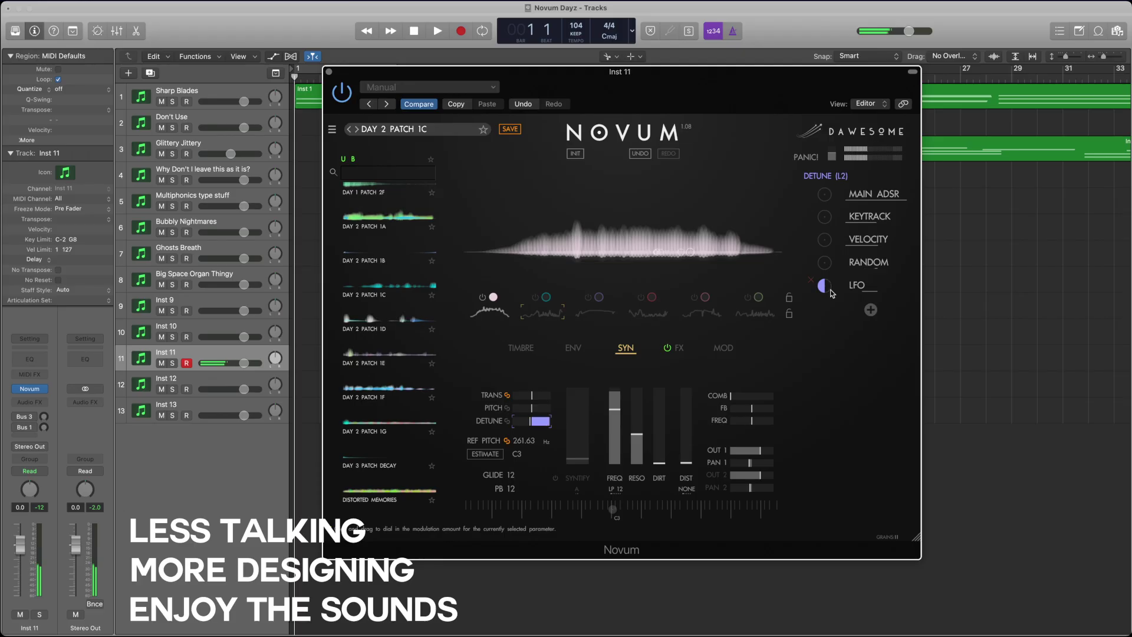
- Adjust the LFO's depth on layer 2's detune and raise the LFO's amount to about two thirds
drag(833, 292, 832, 327)
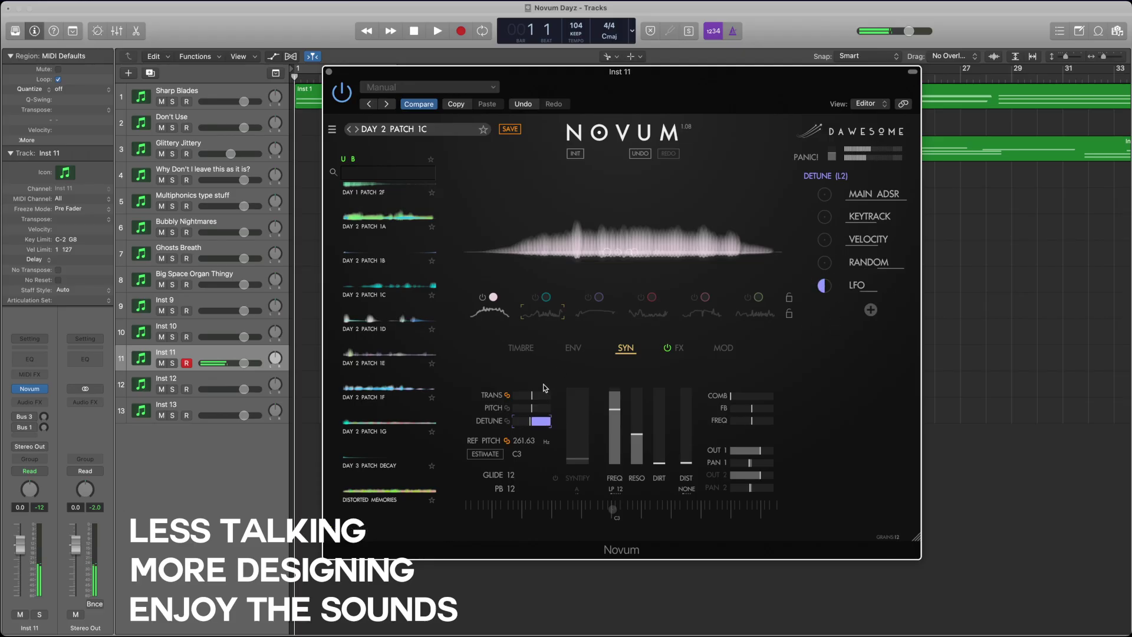
click(724, 347)
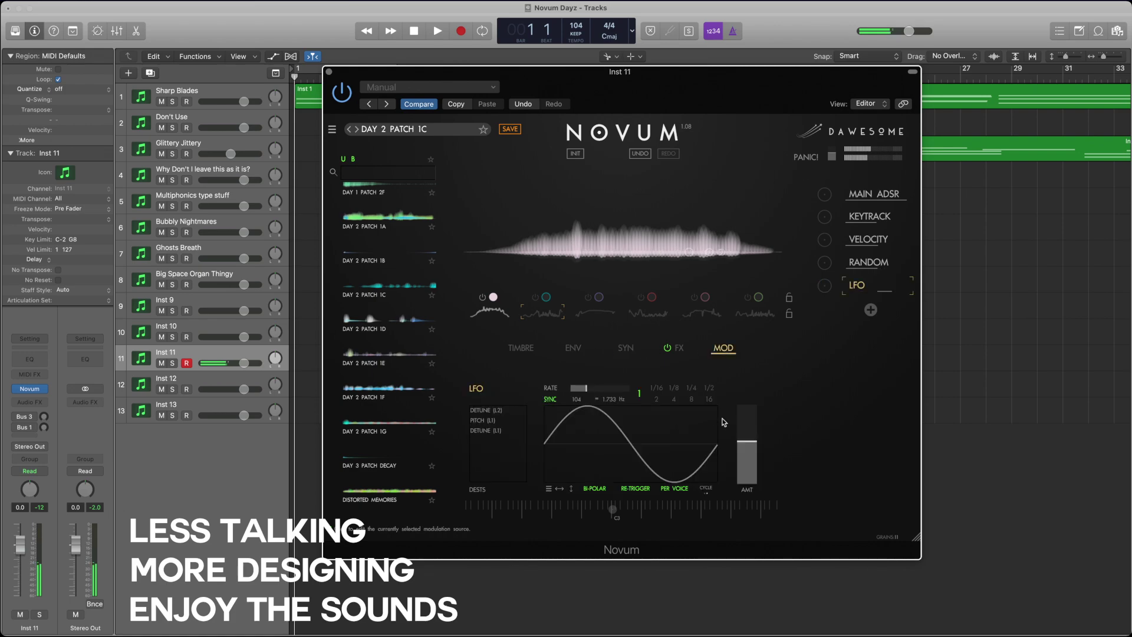
mouse_move(754, 419)
mouse_down()
mouse_move(752, 393)
mouse_move(754, 416)
mouse_up()
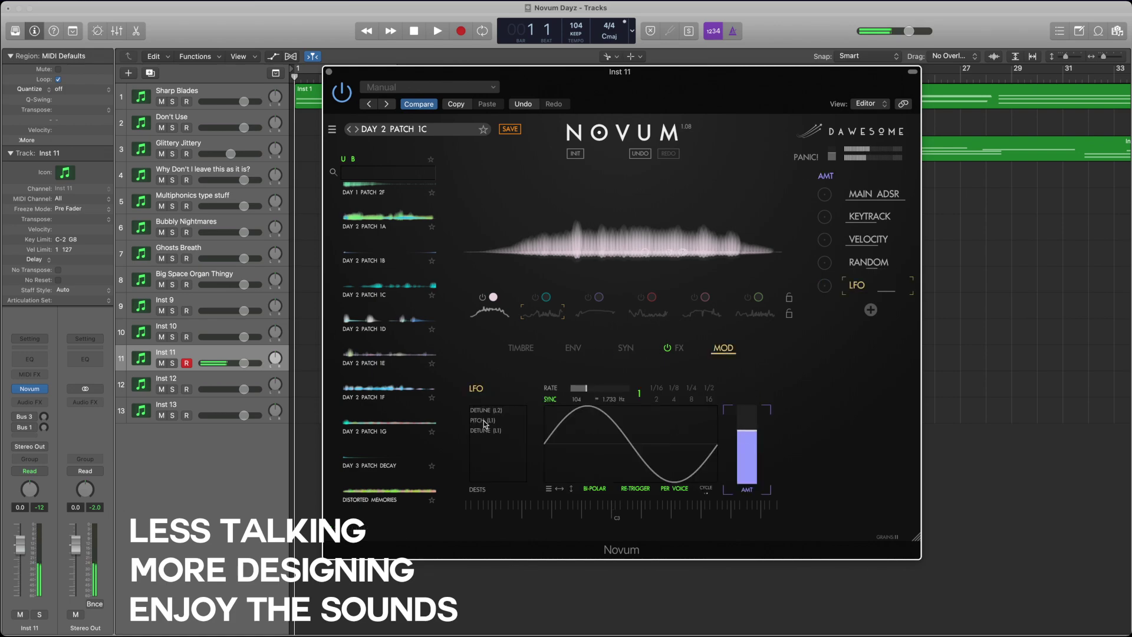
right_click(493, 434)
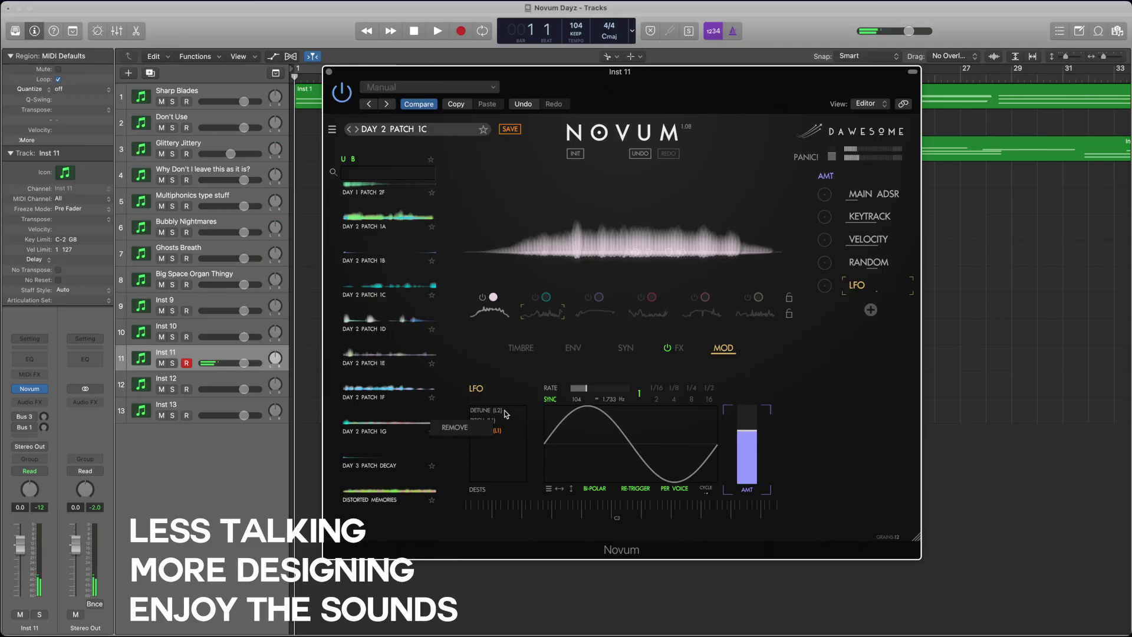
right_click(504, 411)
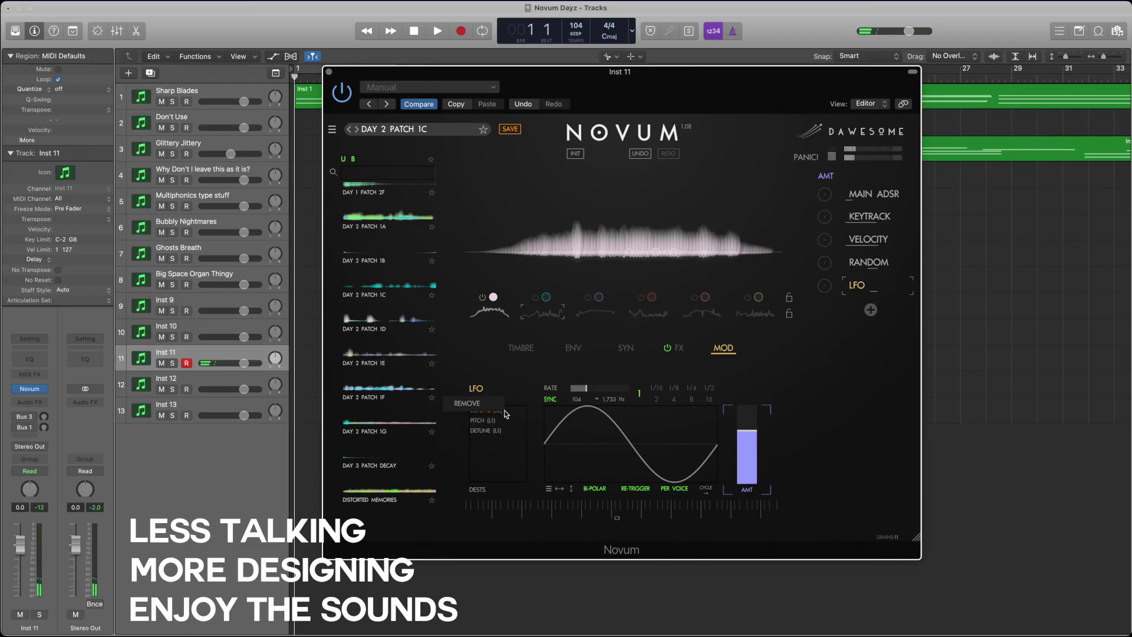
click(872, 414)
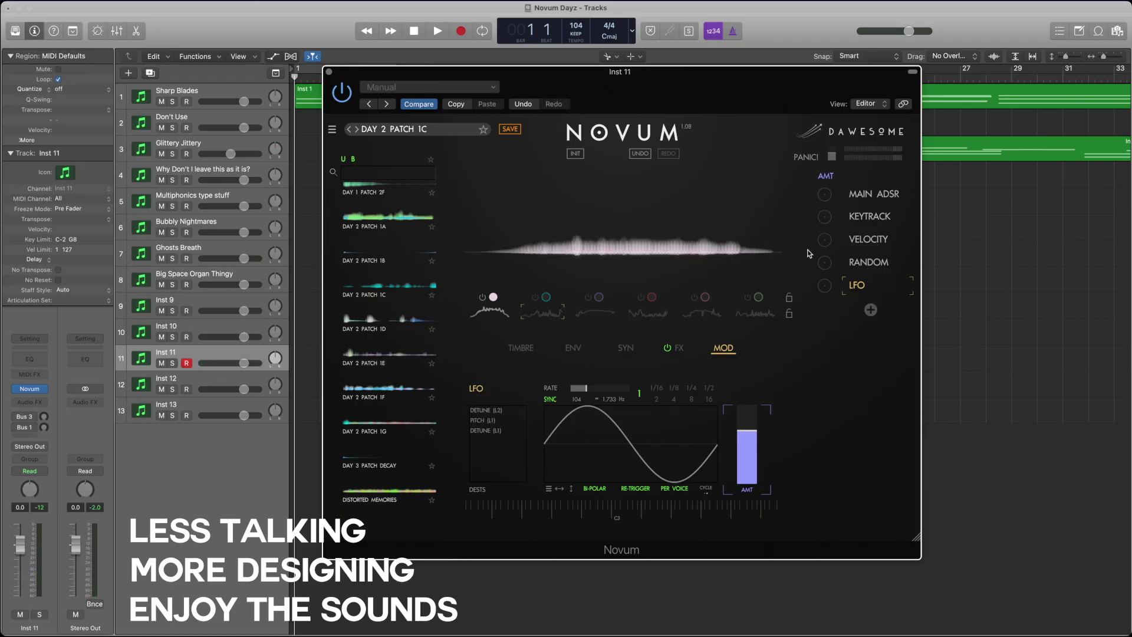
right_click(497, 415)
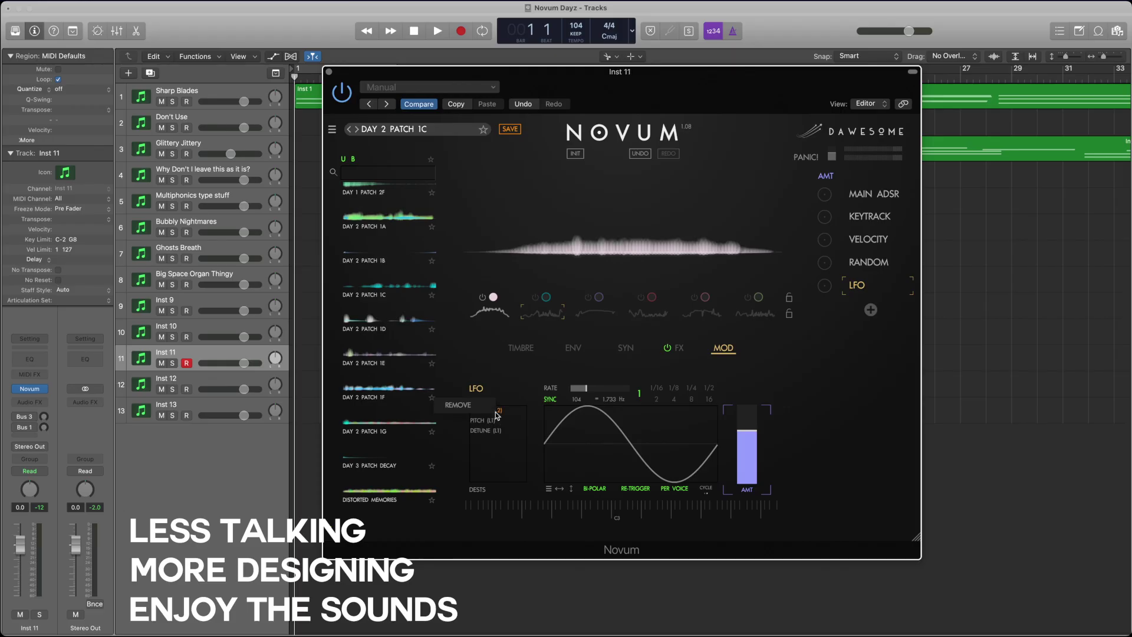
click(455, 445)
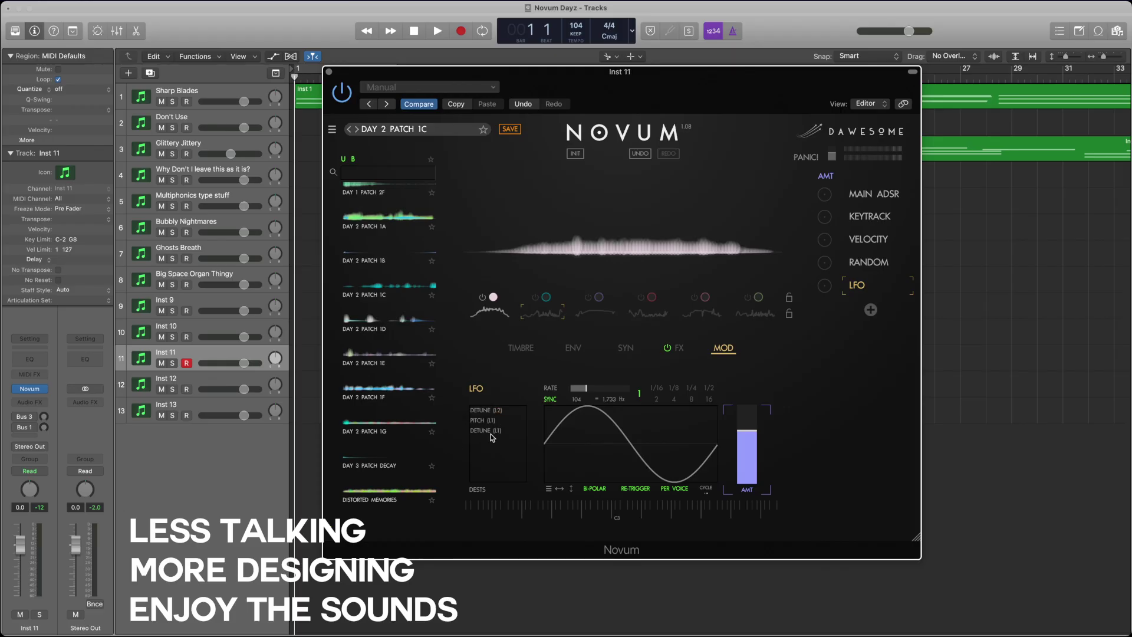
- Review layer 2's envelope, timbre and synthesis settings and check the LFO modulation on layer 3's detune
click(572, 354)
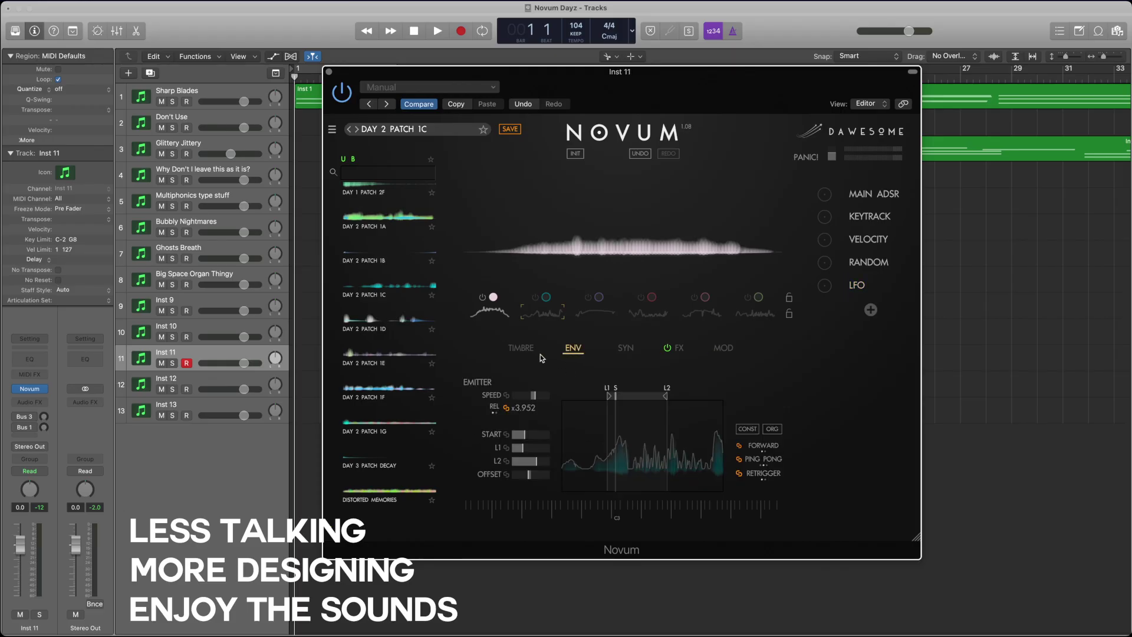
click(521, 352)
click(613, 351)
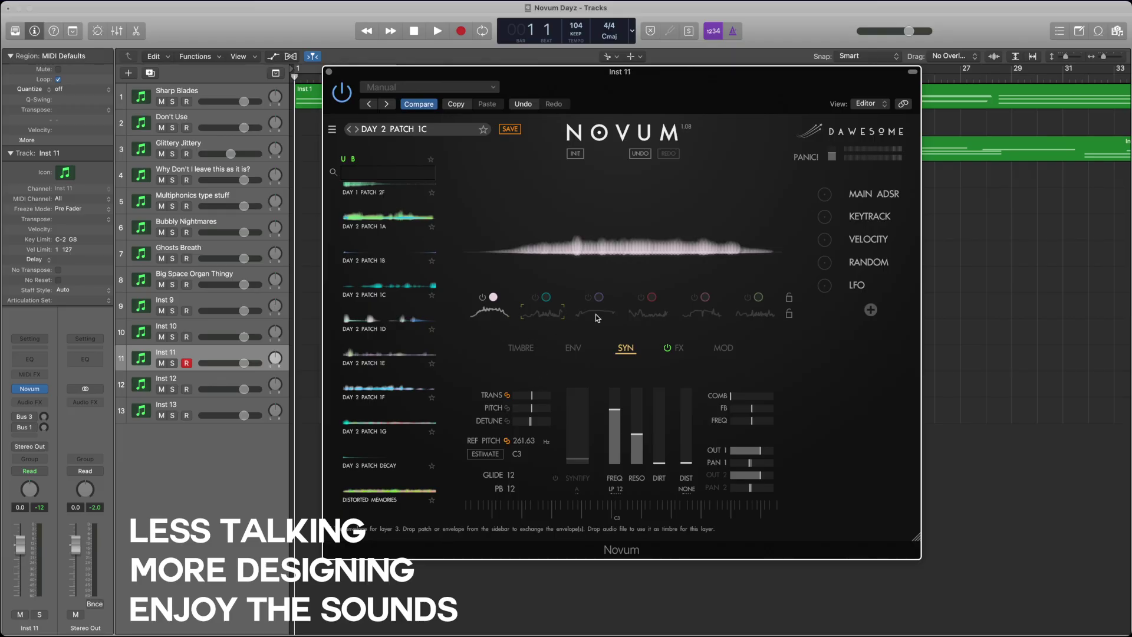
click(532, 421)
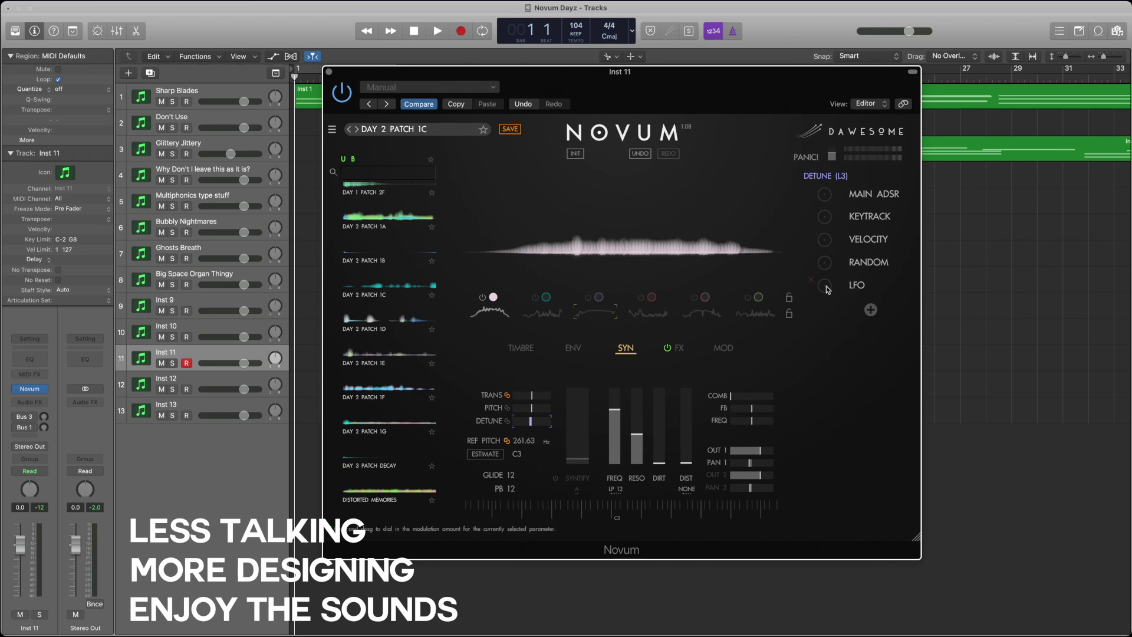
- Lower the LFO's amount to just under half and review layer 1's envelope and synthesis settings
click(490, 312)
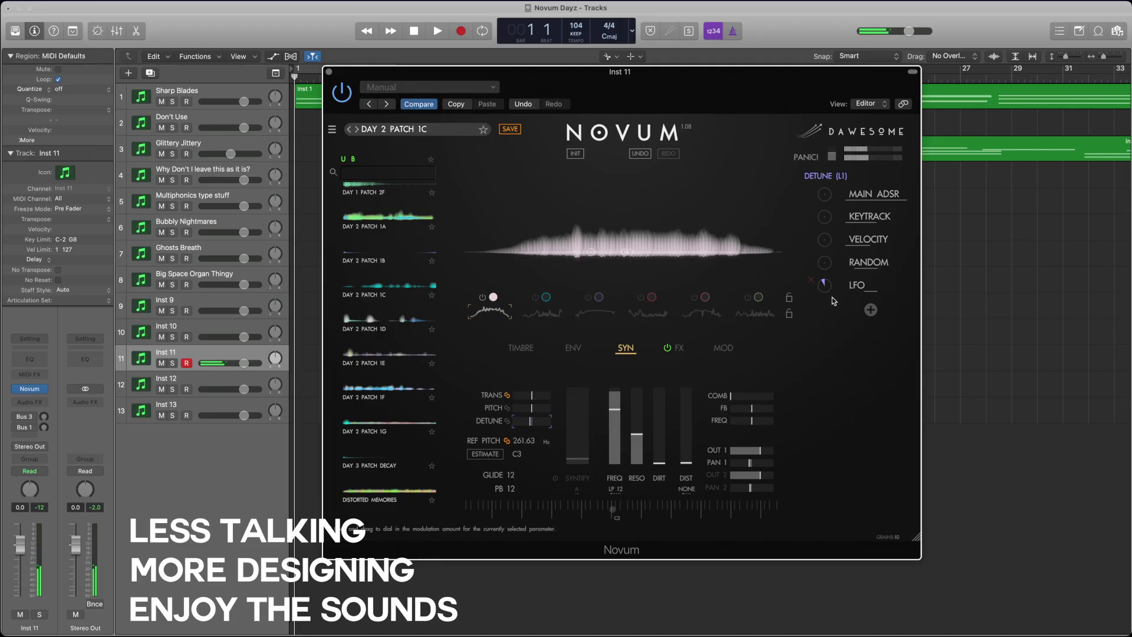
click(723, 349)
drag(753, 444, 752, 465)
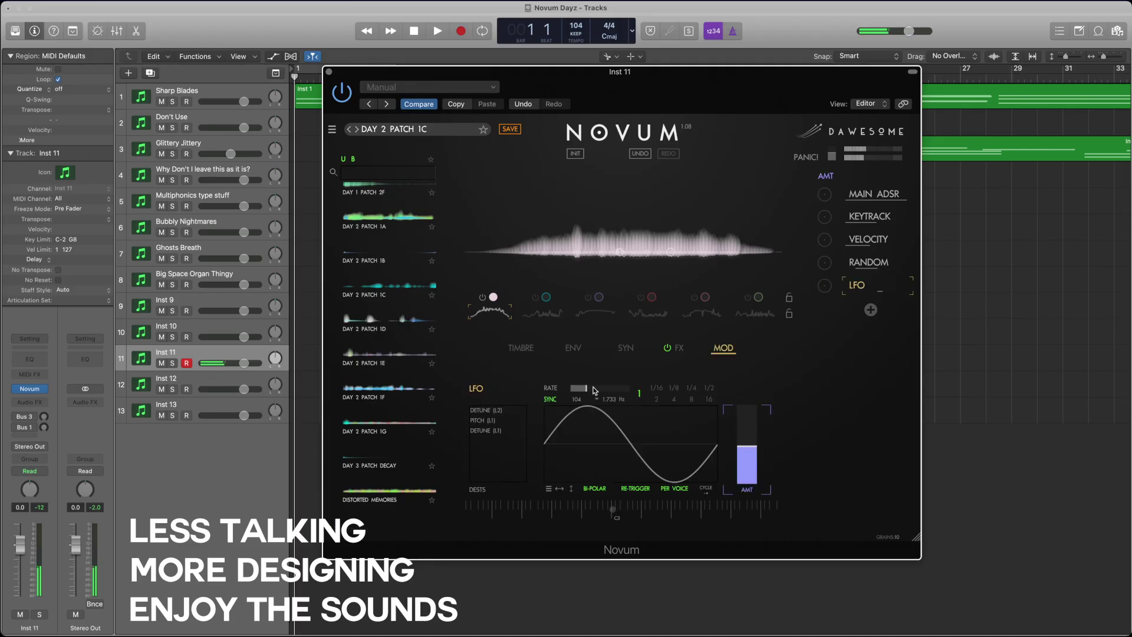
click(575, 351)
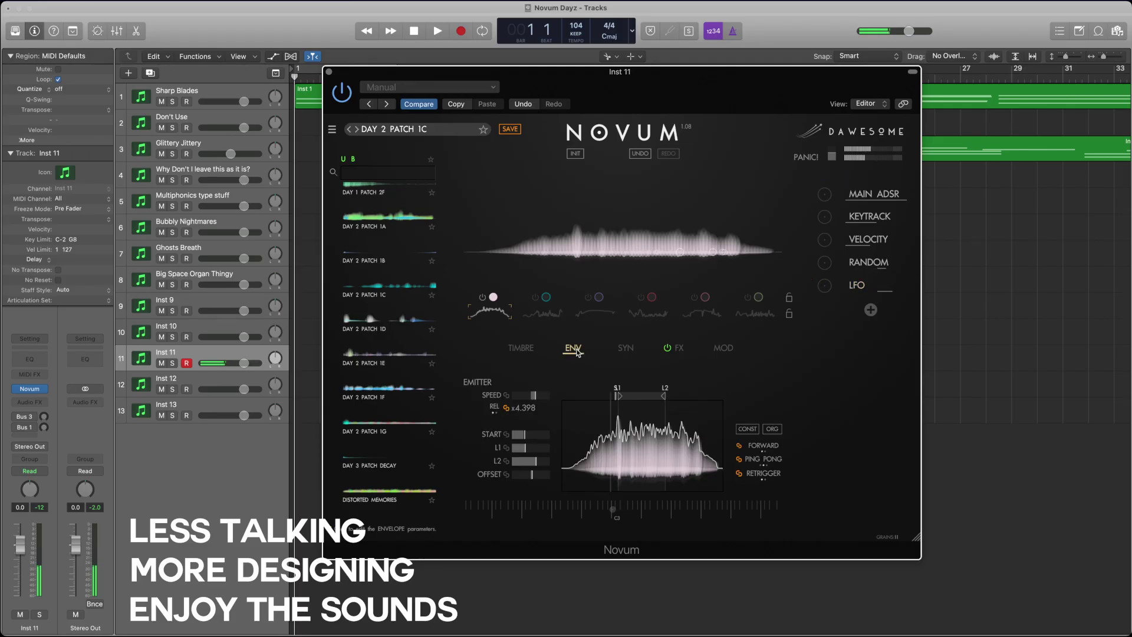
click(626, 349)
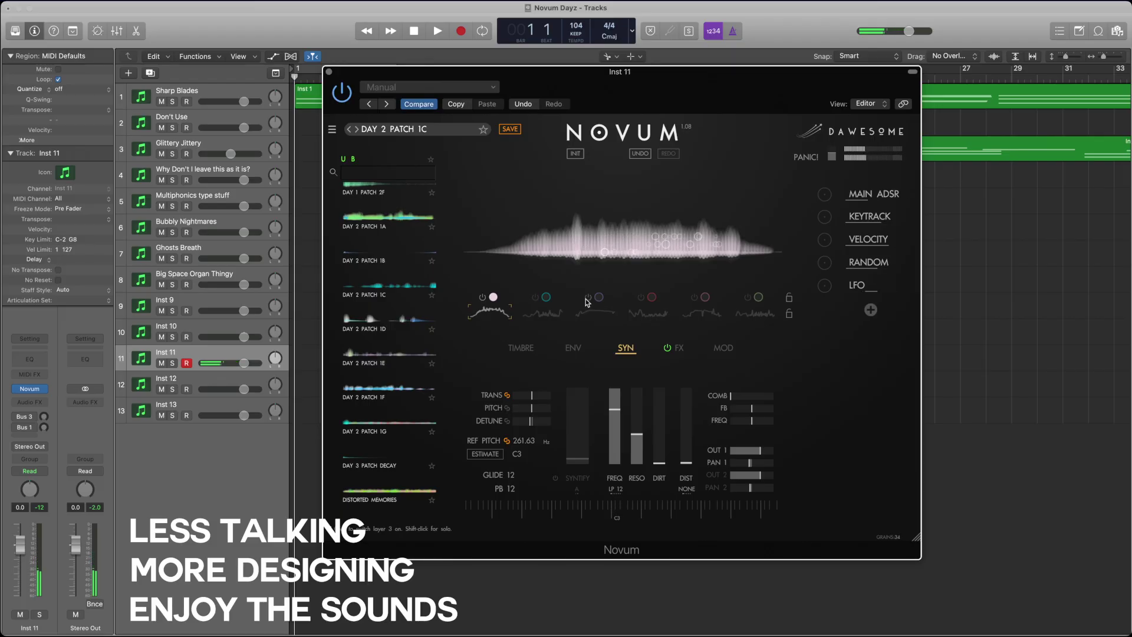
- Switch layer 2 on and layer 1 off, and decompose a new audio file into the current patch
click(537, 298)
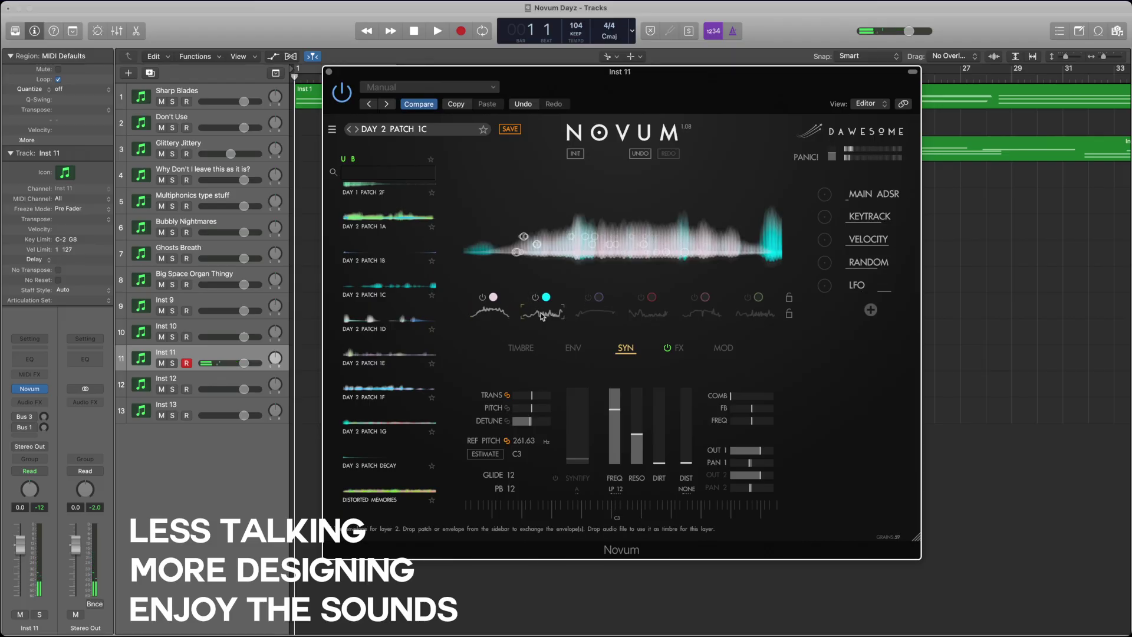
click(482, 300)
click(481, 301)
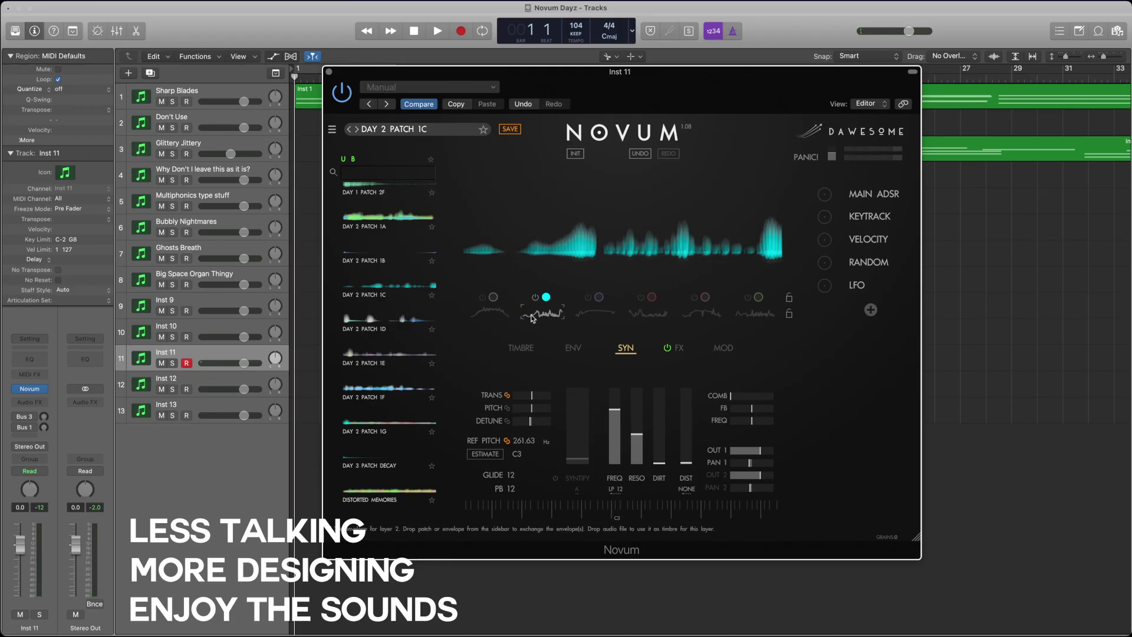
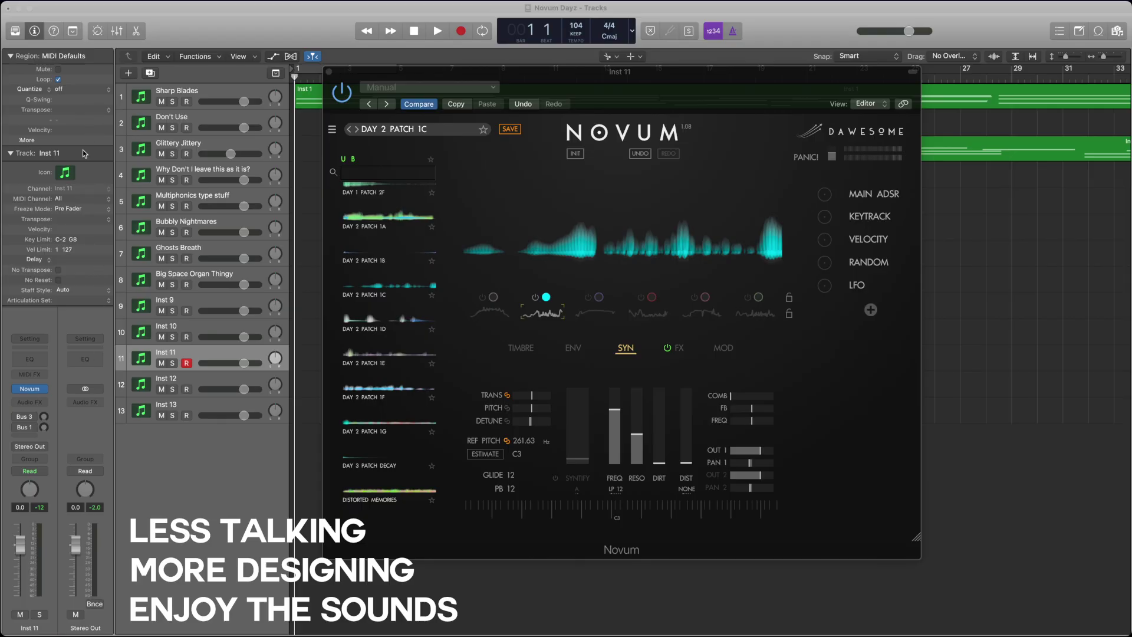
drag(71, 114, 597, 242)
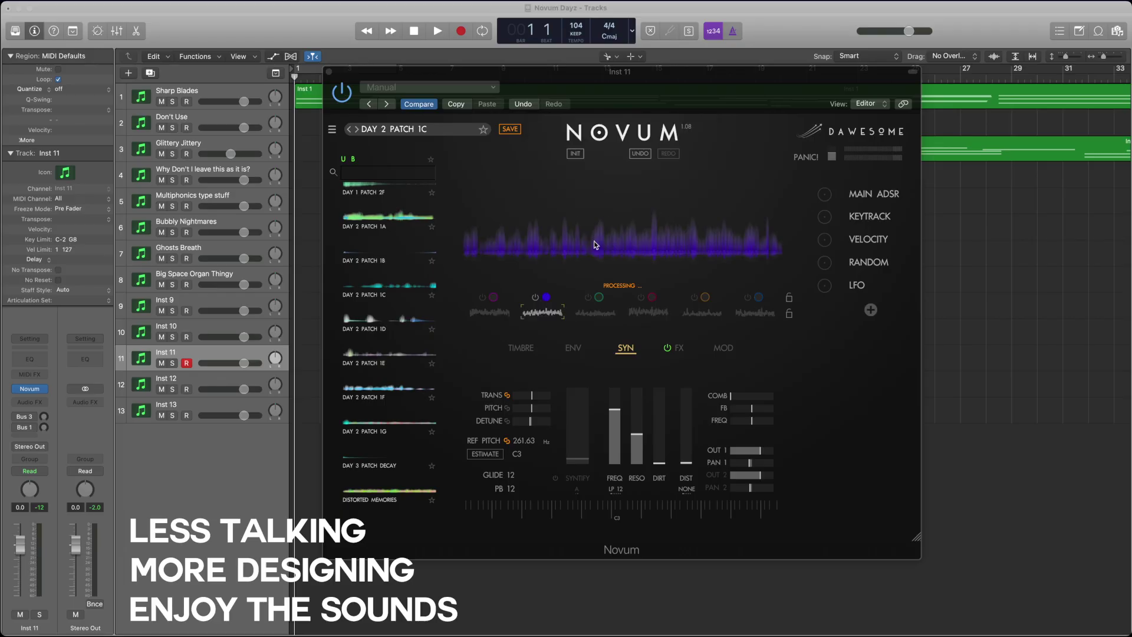
- Set the depth of the LFO's modulation on layer 2's detune to a very small amount
click(544, 317)
click(538, 421)
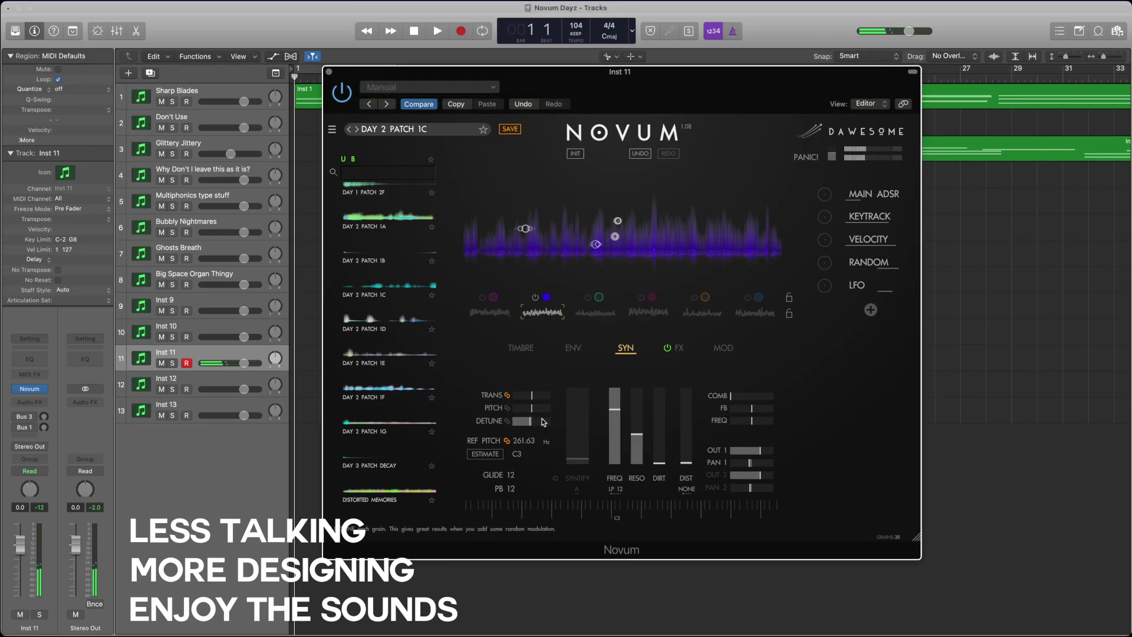
drag(824, 286, 825, 286)
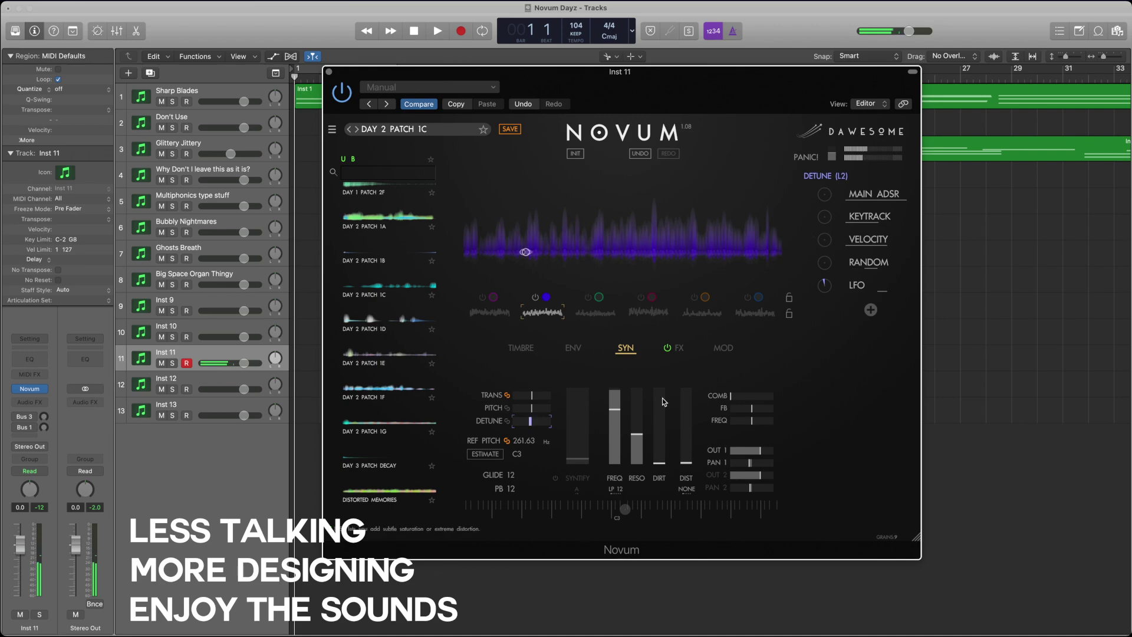
- Switch layer 1 on, isolate it from layer 2 and replace its timbre with a new audio file
click(485, 311)
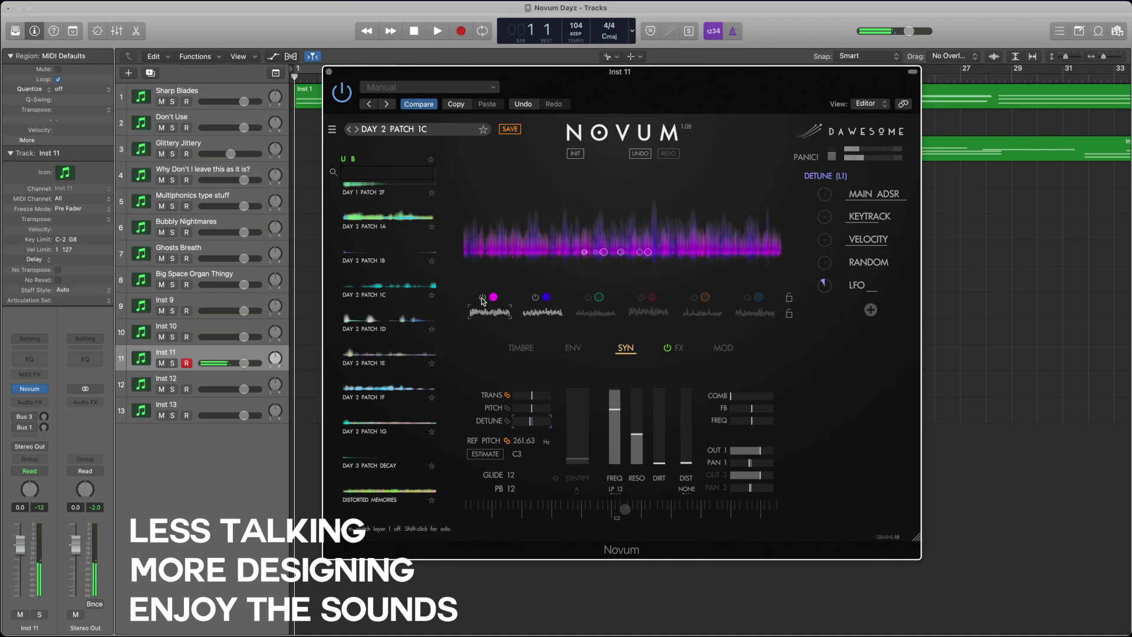
click(541, 316)
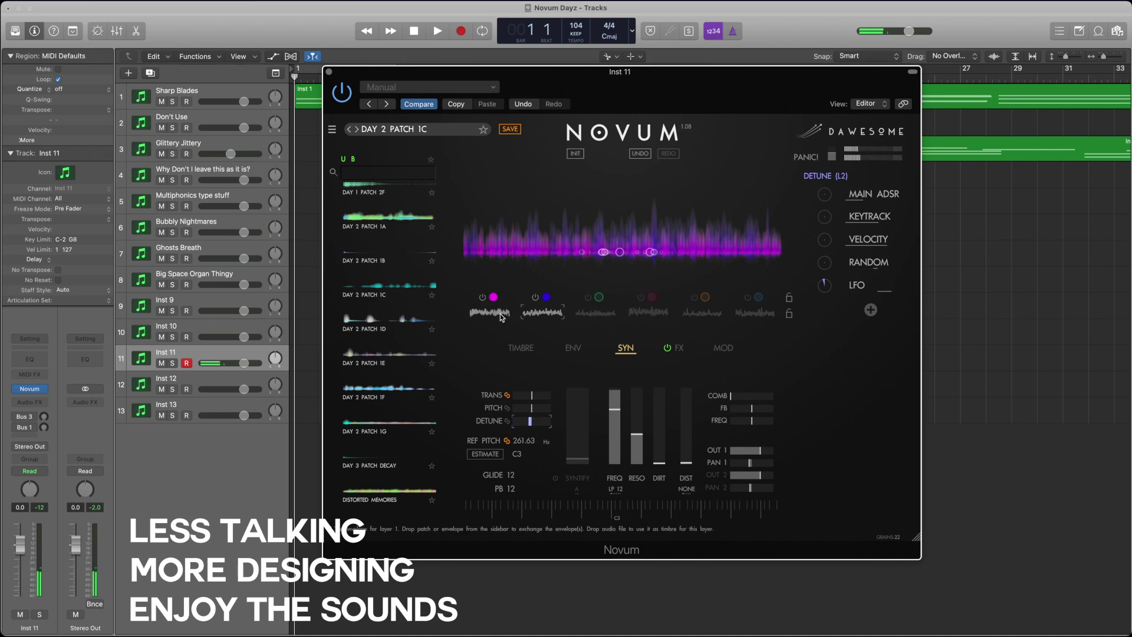
click(535, 302)
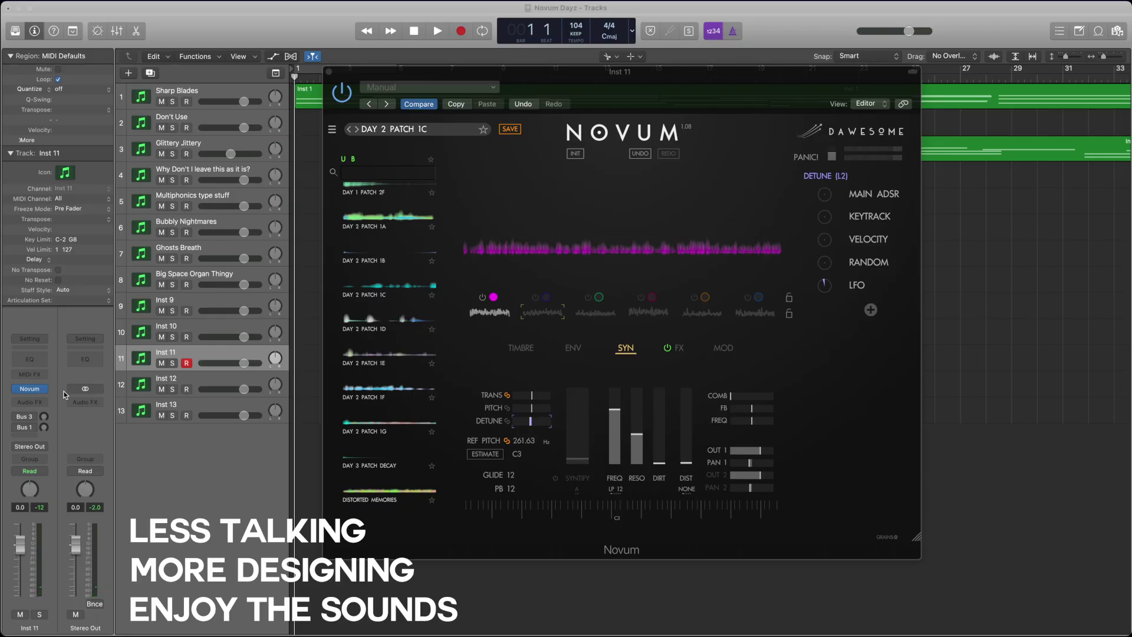
drag(64, 395, 549, 317)
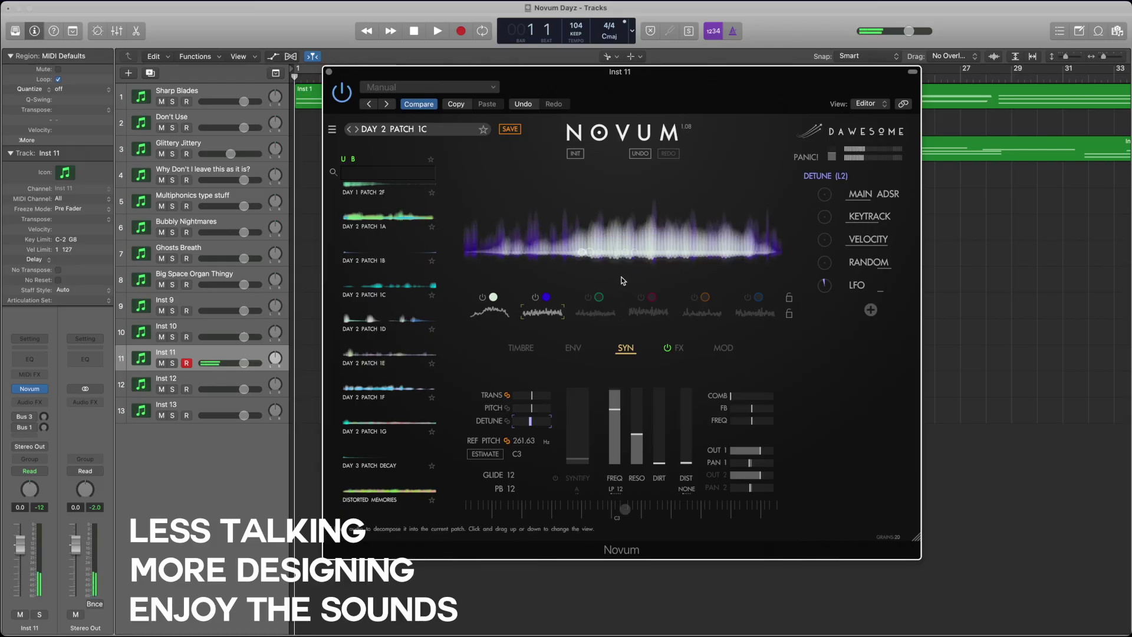
- Replace layer 2's timbre with a new audio file while layer 1 is off, and switch layer 1 back on
click(480, 302)
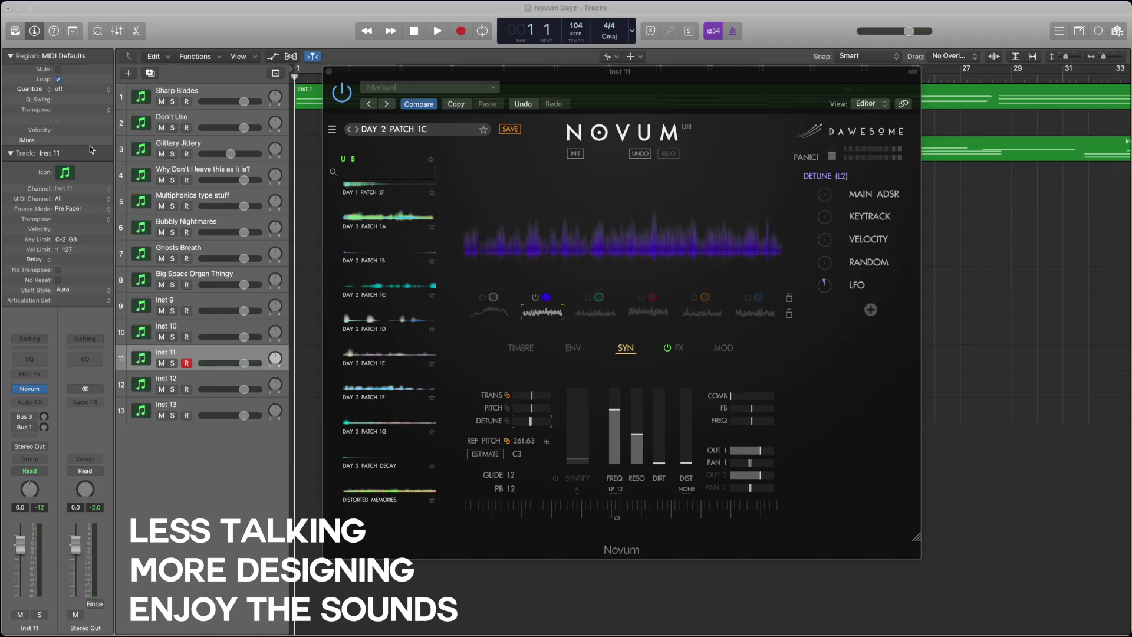
drag(91, 145, 546, 310)
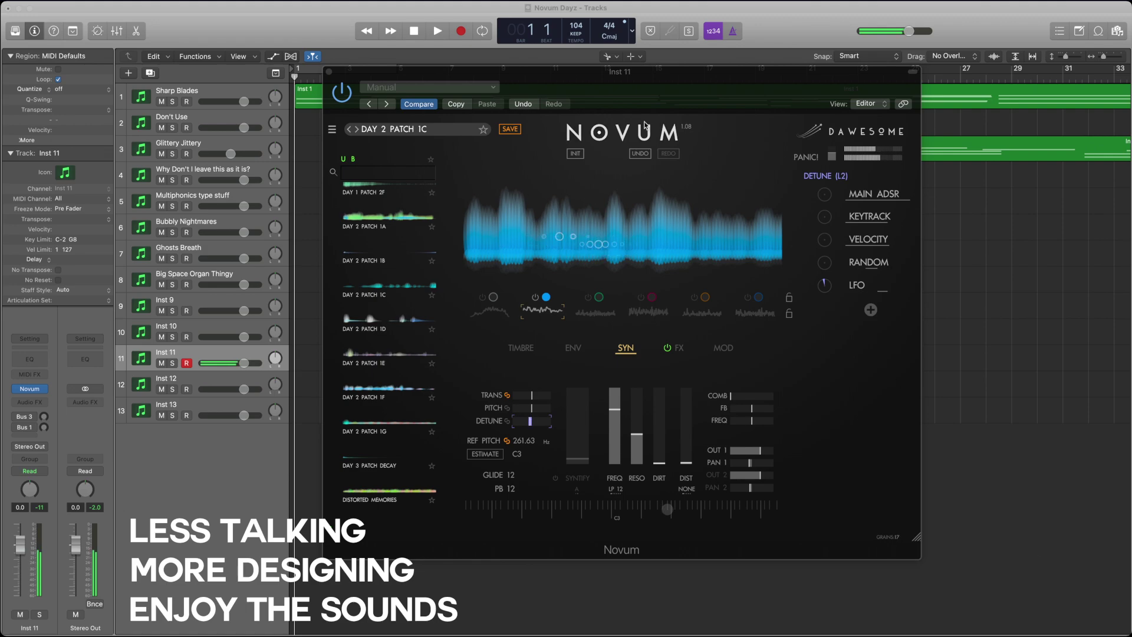
click(667, 87)
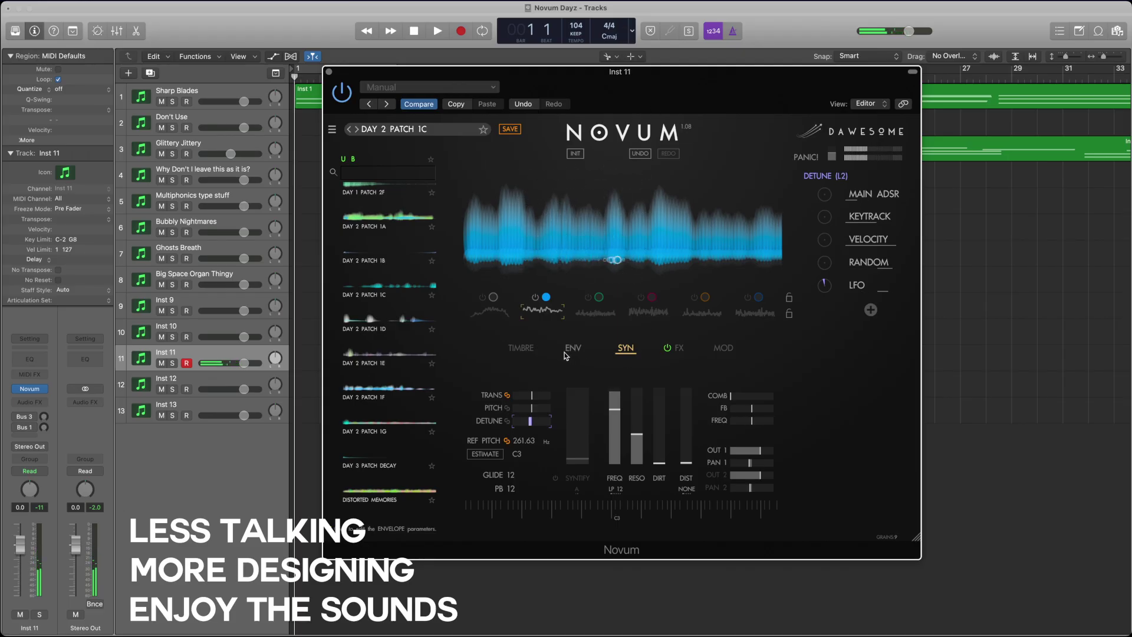
click(484, 298)
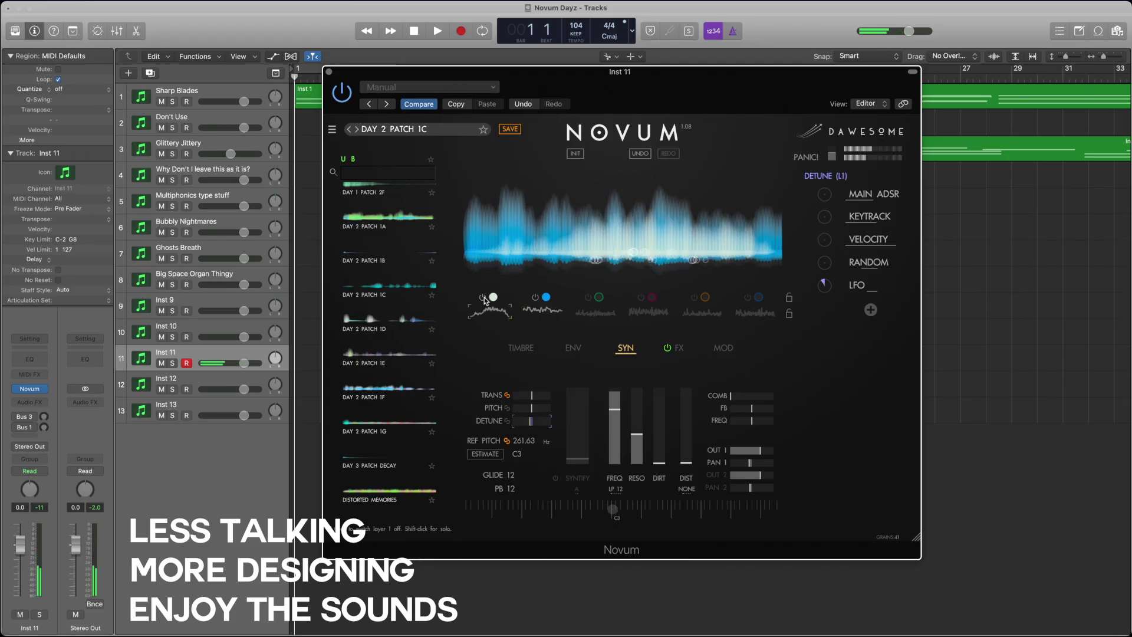
- Raise the pitch of layer 1 to 1.83
click(527, 315)
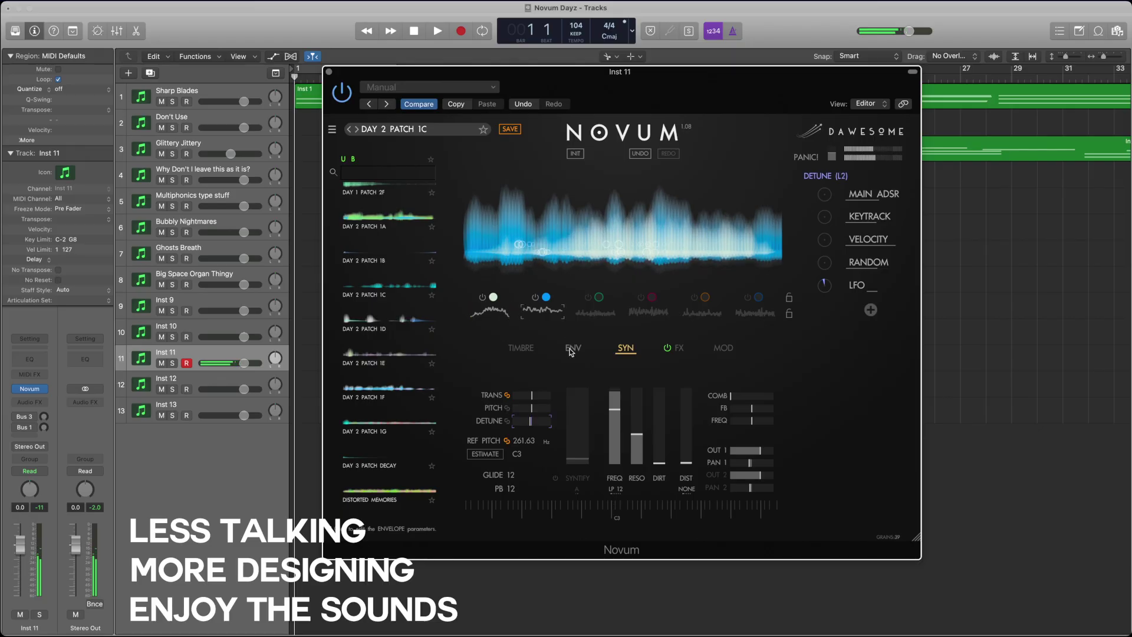
click(500, 315)
click(533, 410)
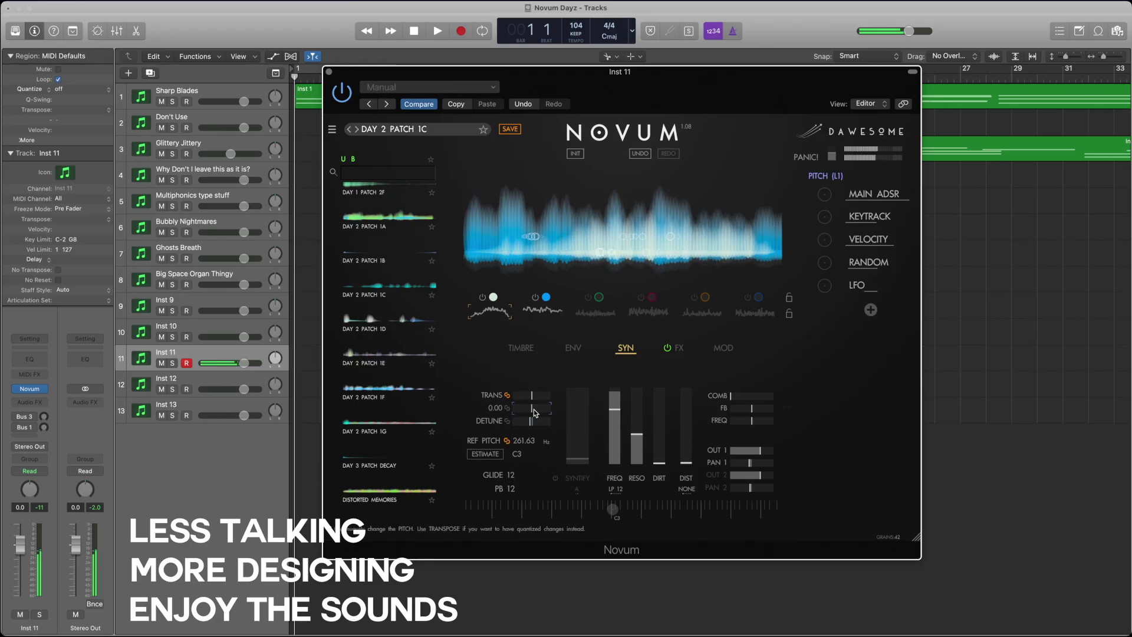
drag(535, 413, 541, 414)
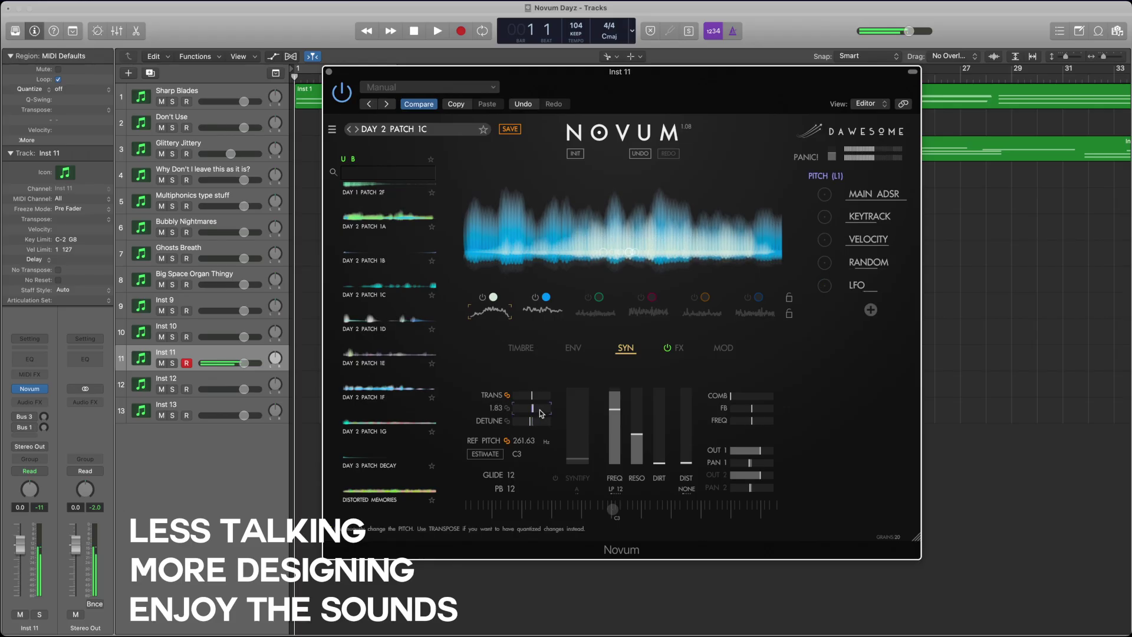
- Review layer 2's envelope settings and lower its gain to slightly over half
click(539, 315)
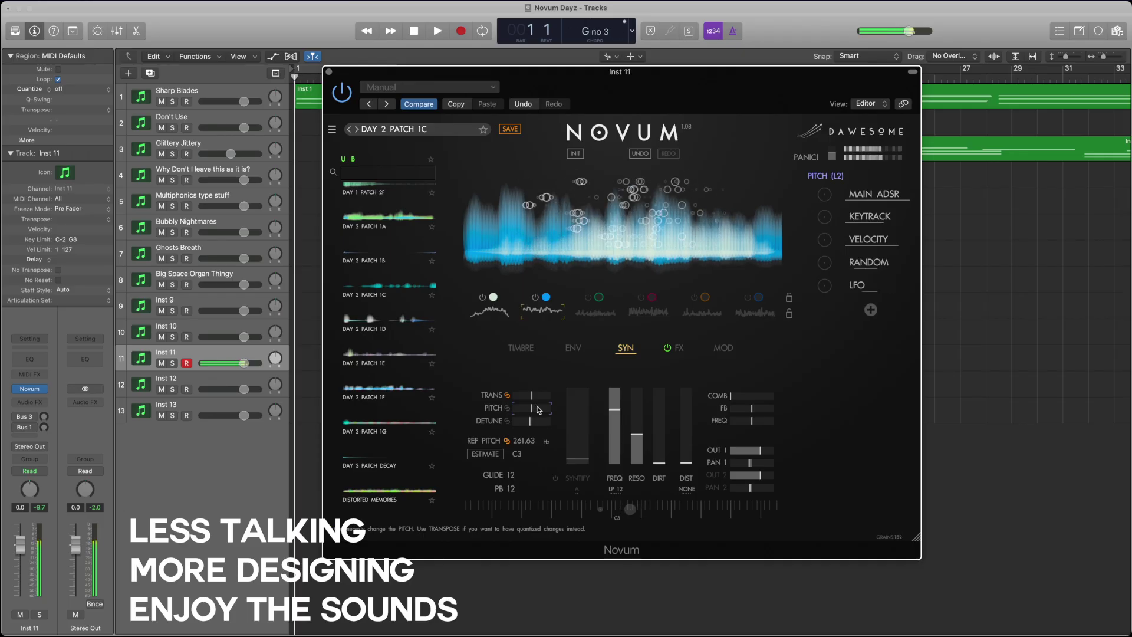
click(573, 347)
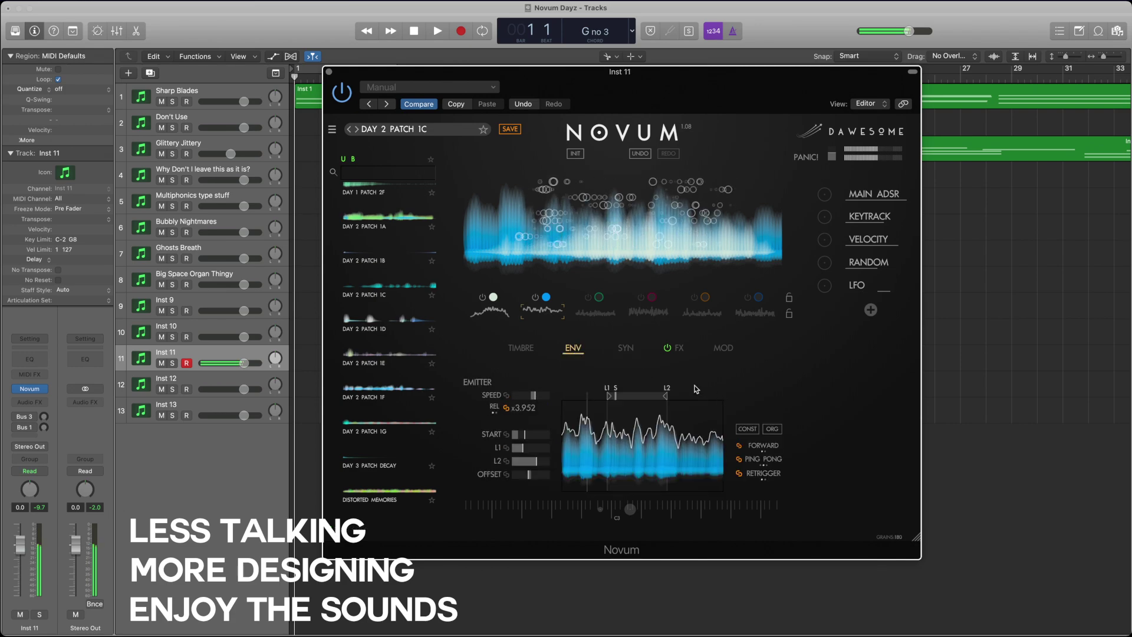
click(522, 349)
click(734, 395)
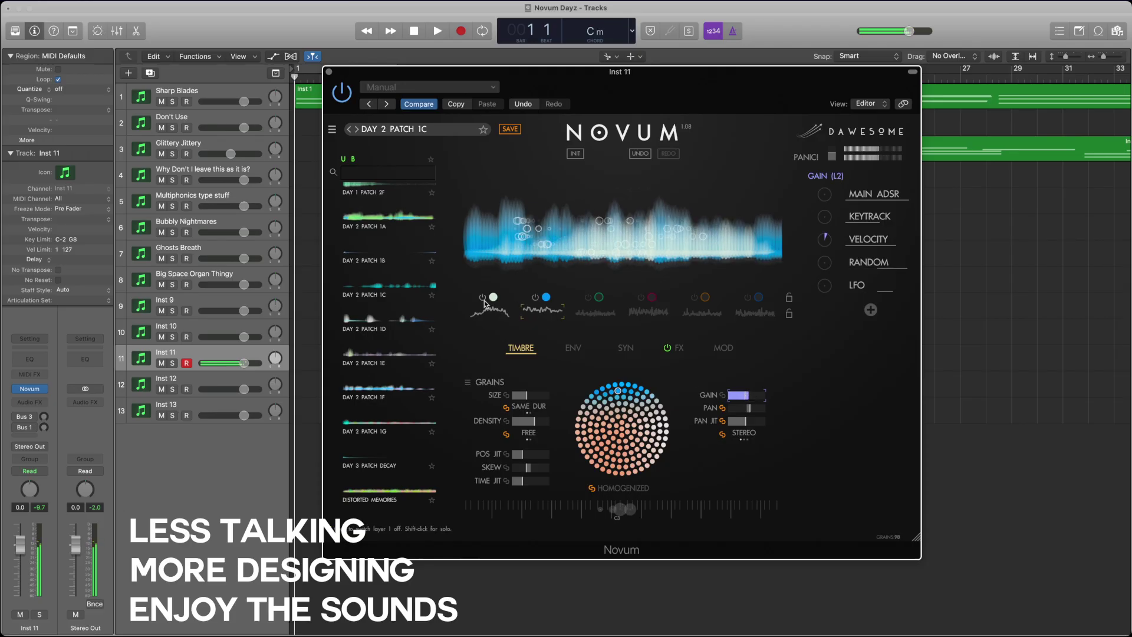
- Modulate the detune of layer 2 and layer 1 with the LFO, switching layer 1 off while adjusting layer 2
click(573, 348)
click(627, 349)
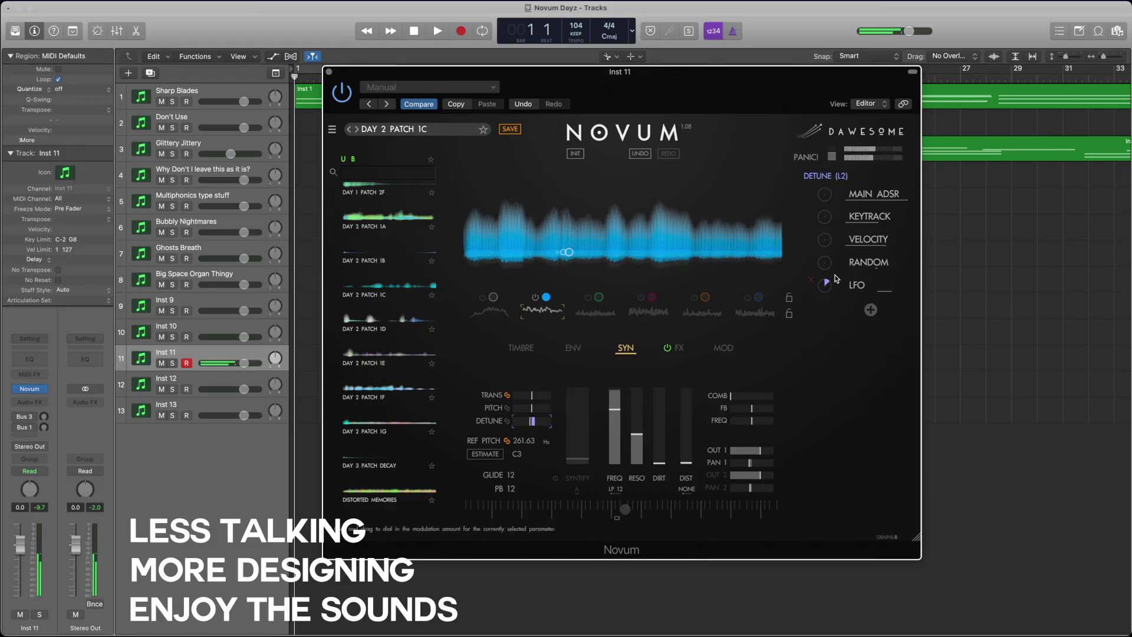
click(489, 309)
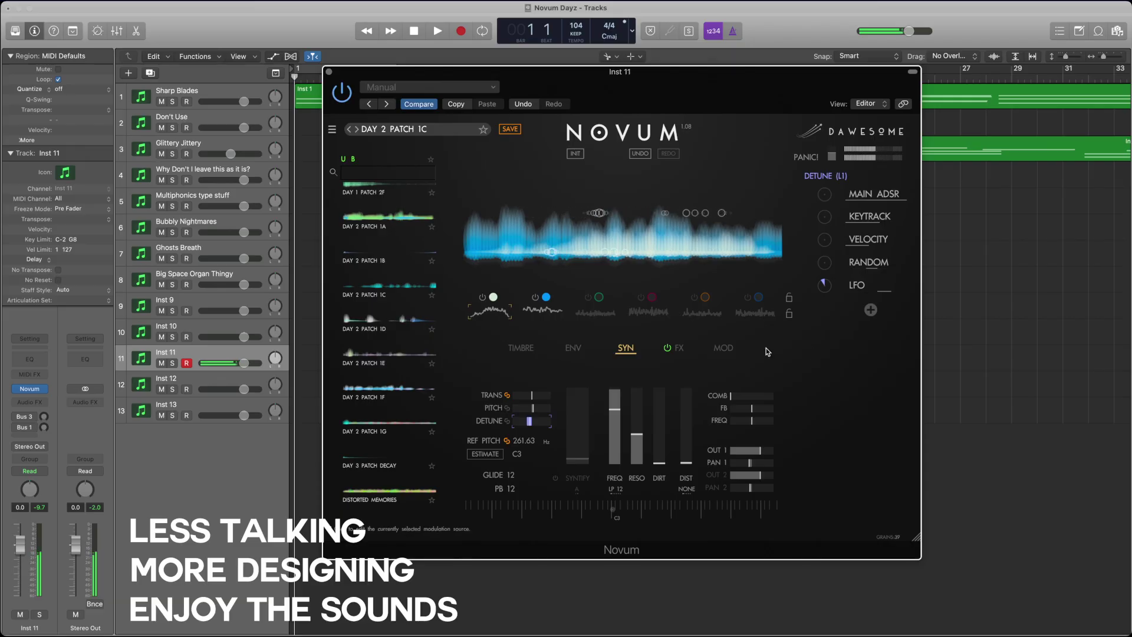
- Add an ADSR modulation source and apply a small positive amount of it to the filter frequency
click(871, 309)
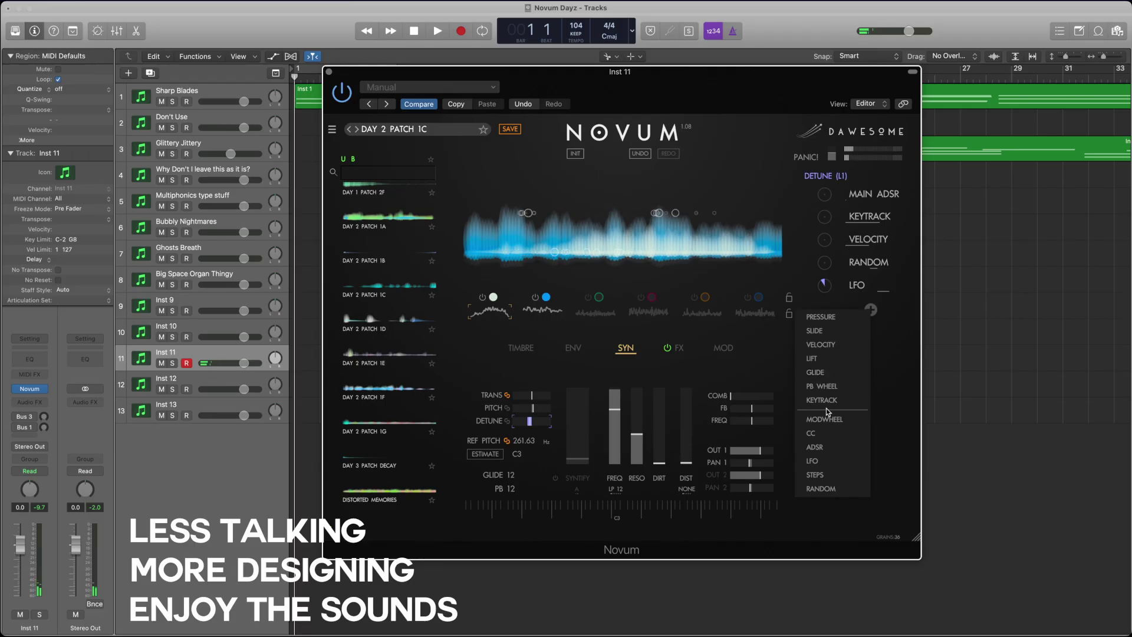
click(899, 441)
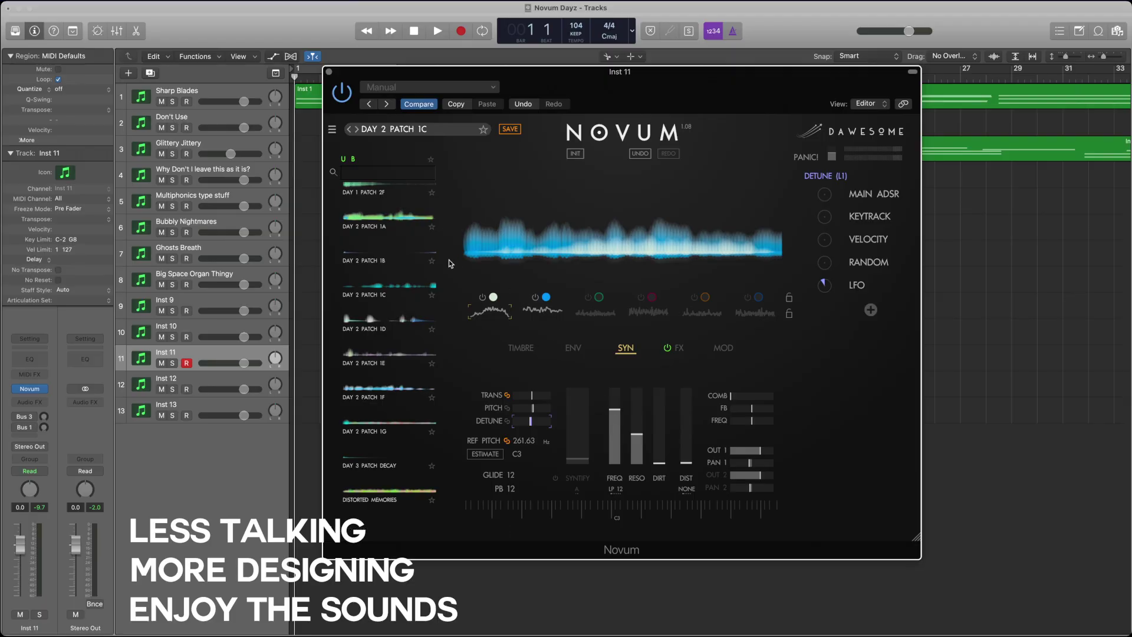
click(871, 310)
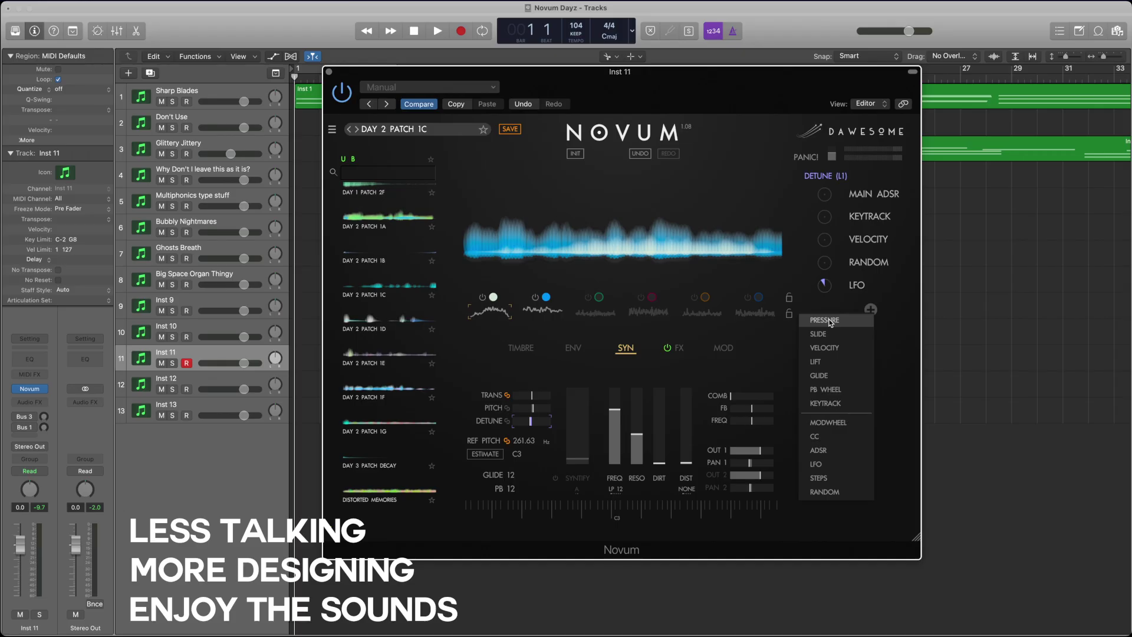
click(825, 451)
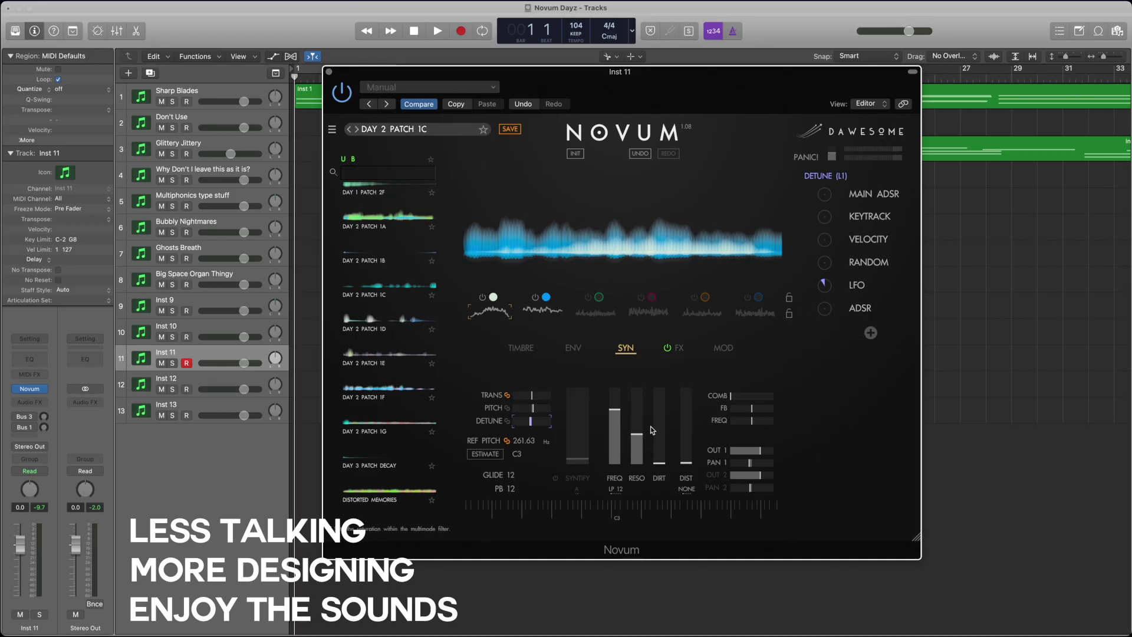
click(614, 428)
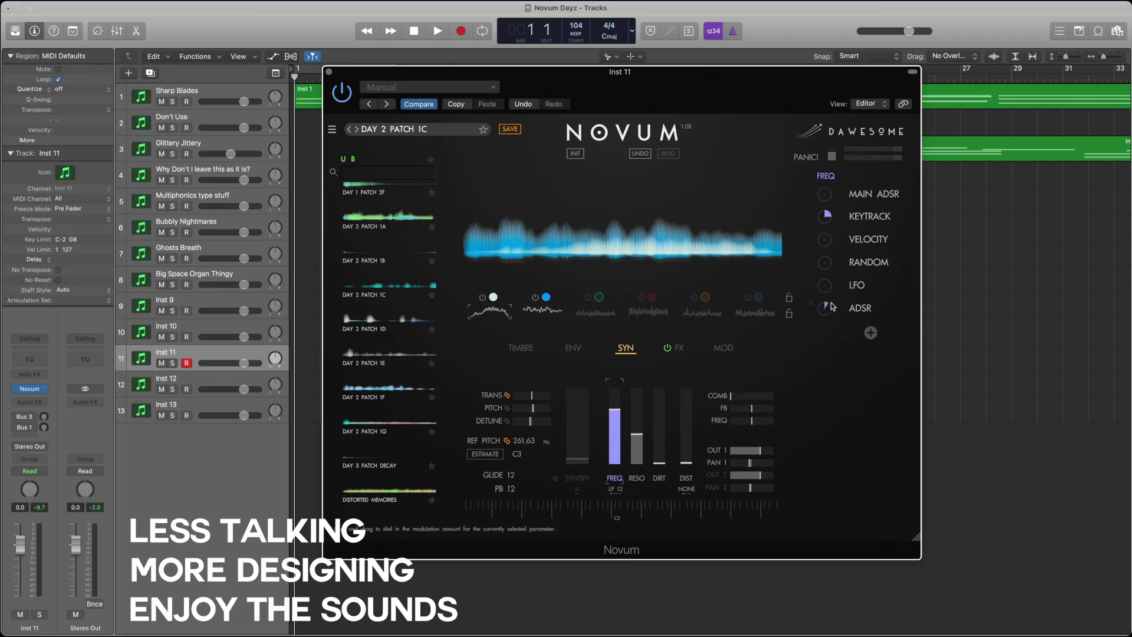
- Shape the new ADSR with a straighter attack slope, low sustain, 6.76 s decay and 7.77 s release
click(723, 348)
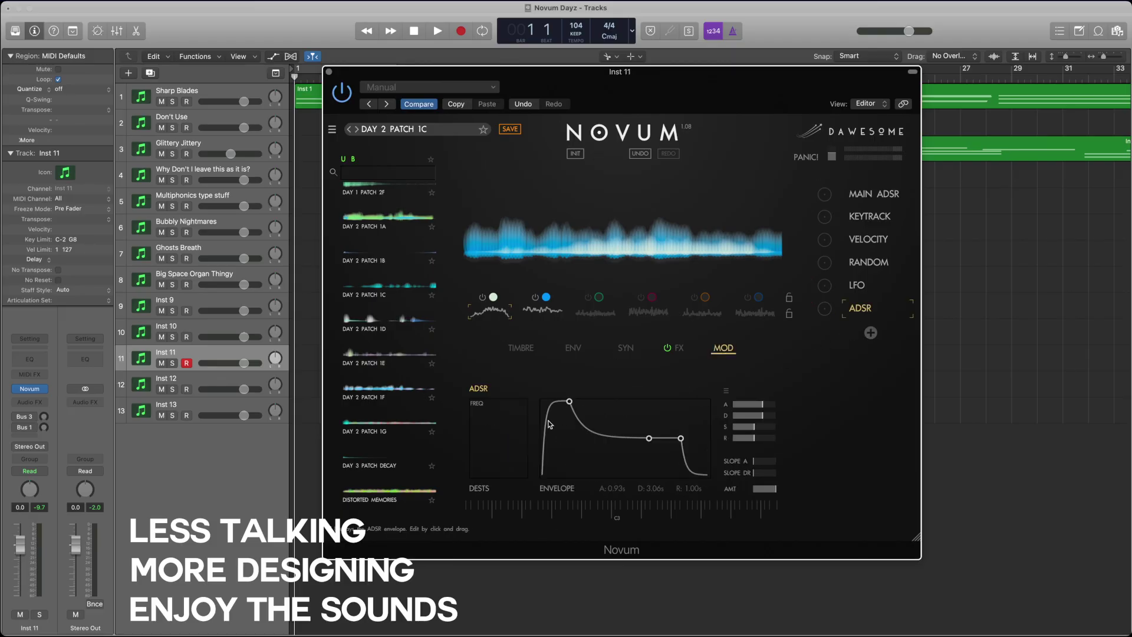
drag(548, 421, 550, 439)
drag(651, 441, 649, 472)
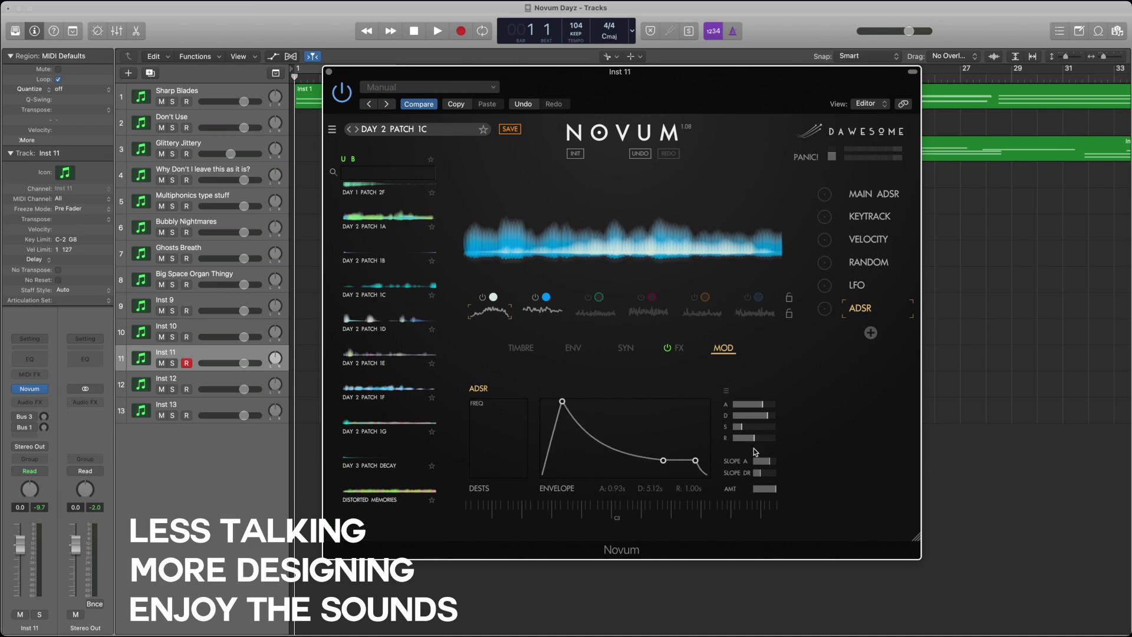
drag(761, 443, 790, 441)
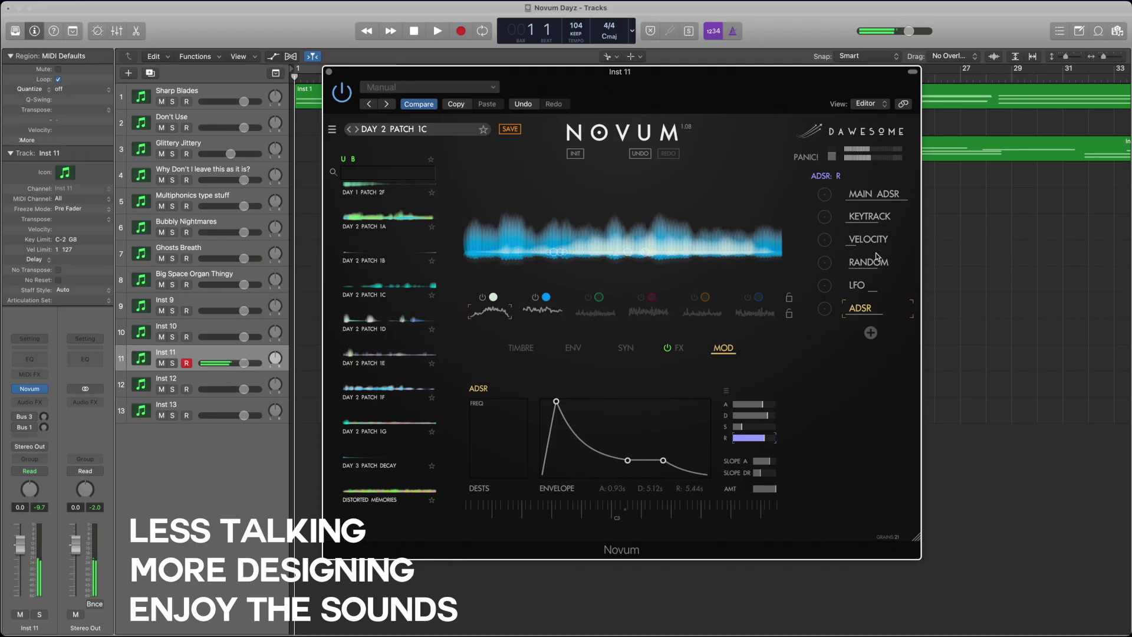
drag(765, 419, 773, 419)
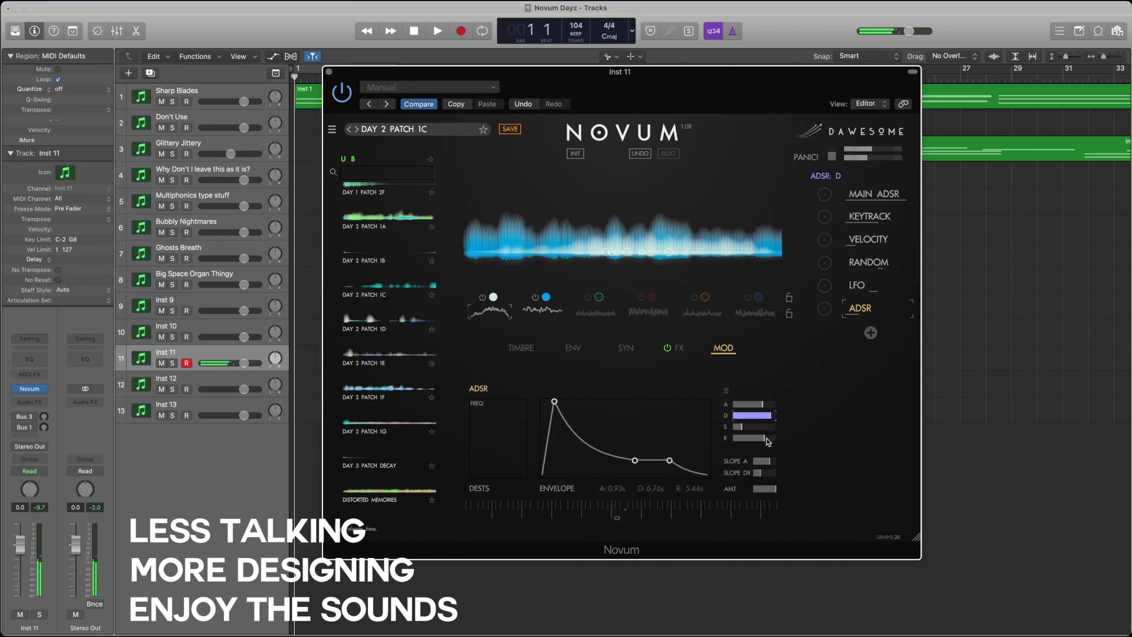
drag(768, 441, 769, 436)
- Lower the filter frequency to about a quarter, adjust its keytrack and ADSR modulation, and cut the resonance to near minimum
click(626, 349)
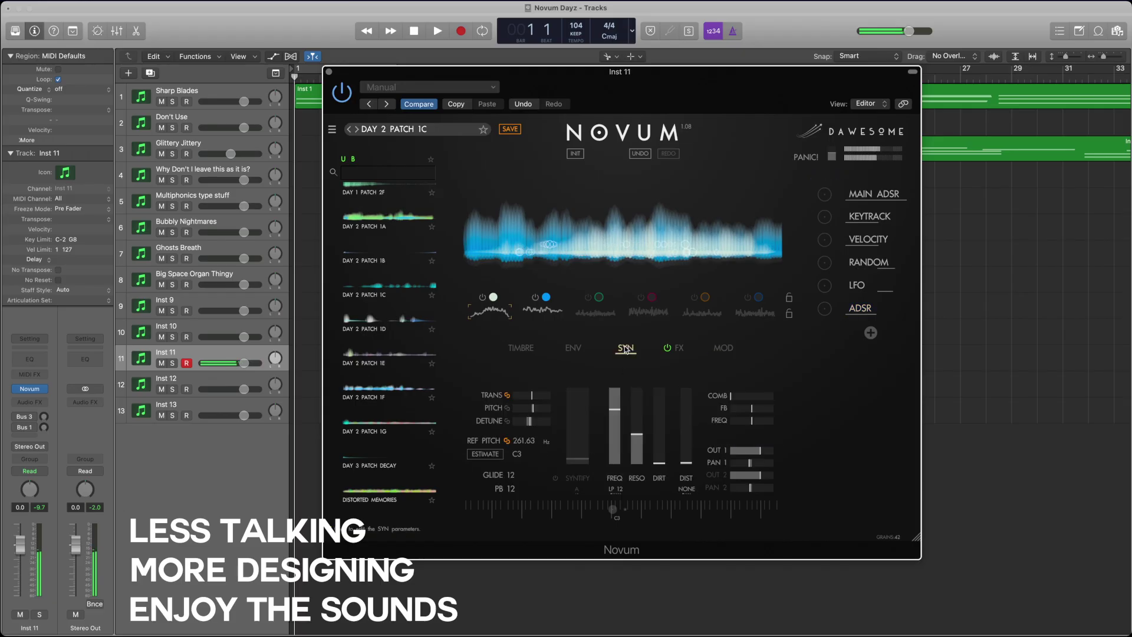
click(616, 430)
drag(616, 450, 642, 429)
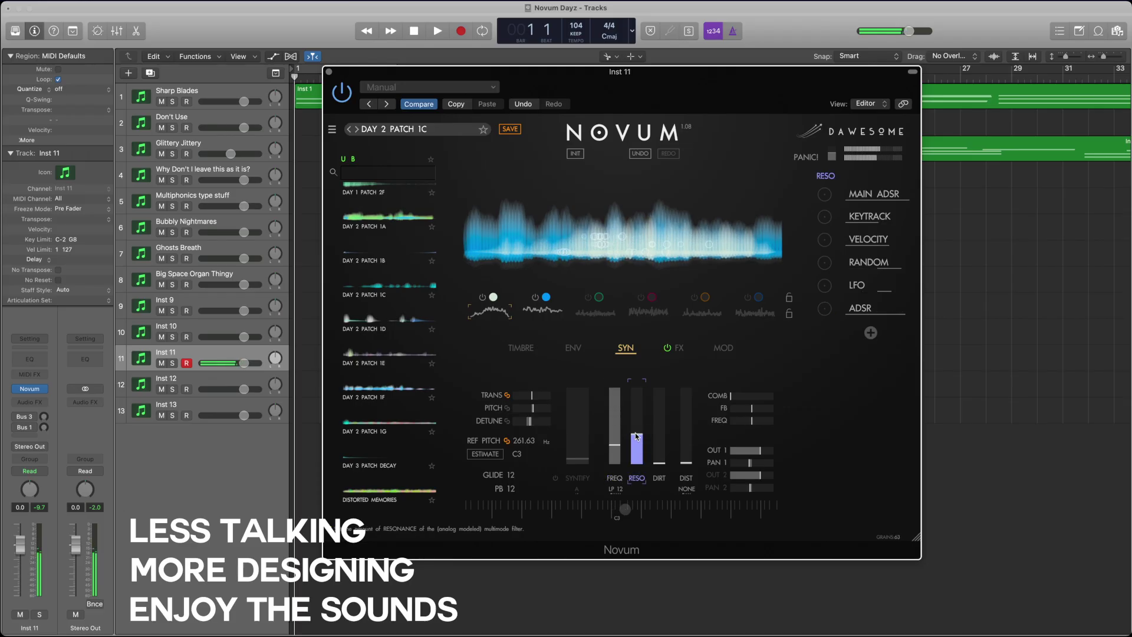
click(615, 447)
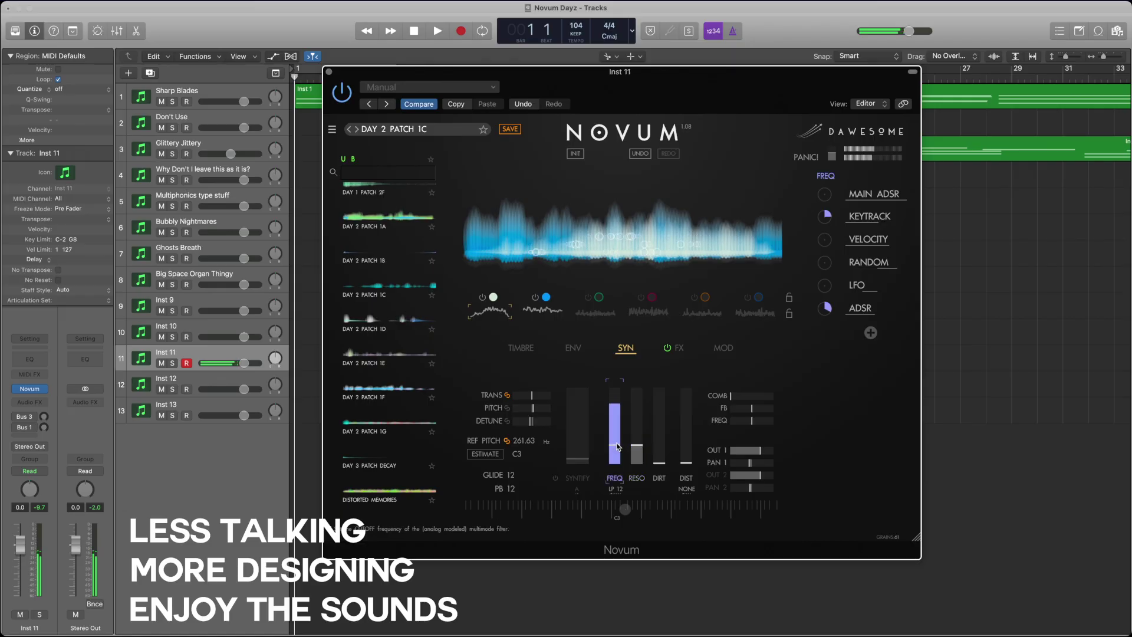
drag(826, 219, 827, 222)
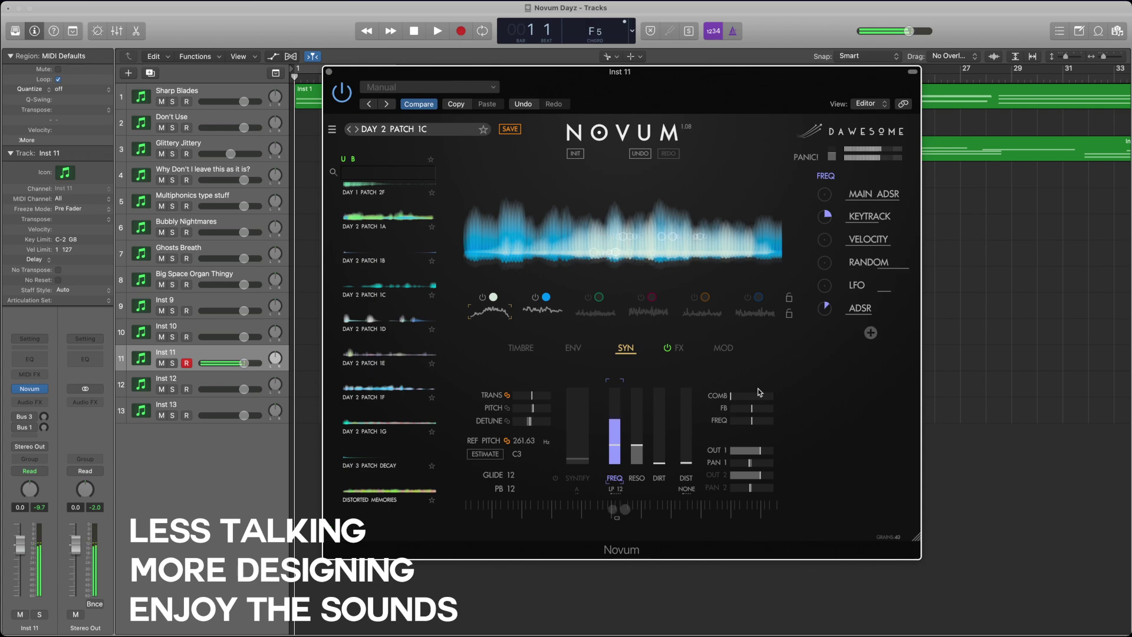
click(638, 456)
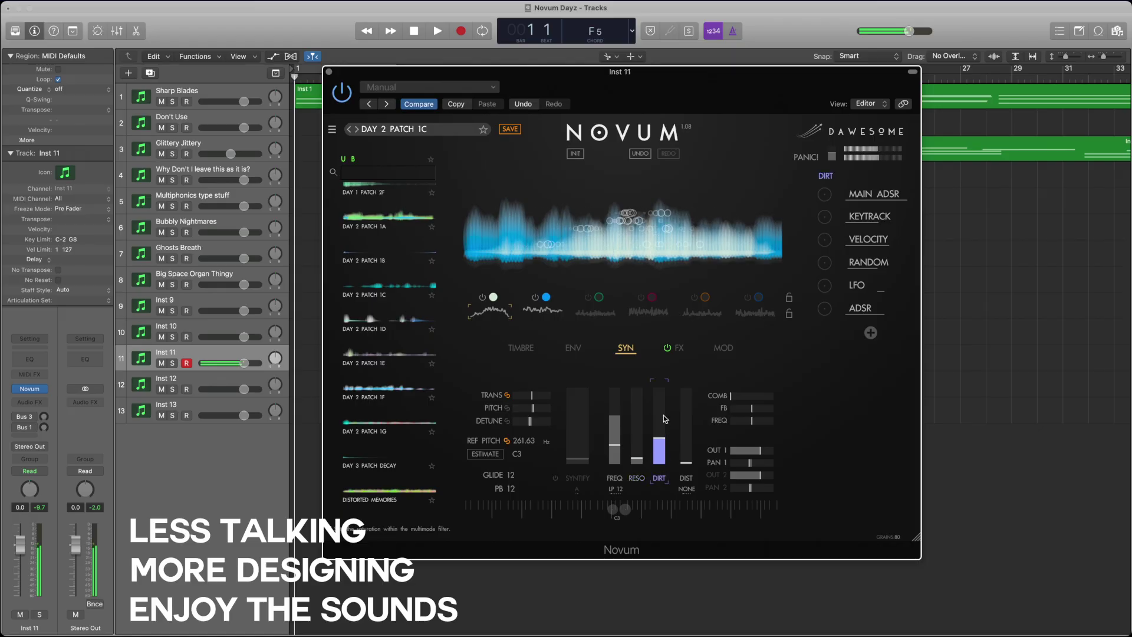
- Modulate the filter's dirt with the ADSR from a near-zero base and lower the filter frequency slightly
drag(664, 396, 661, 436)
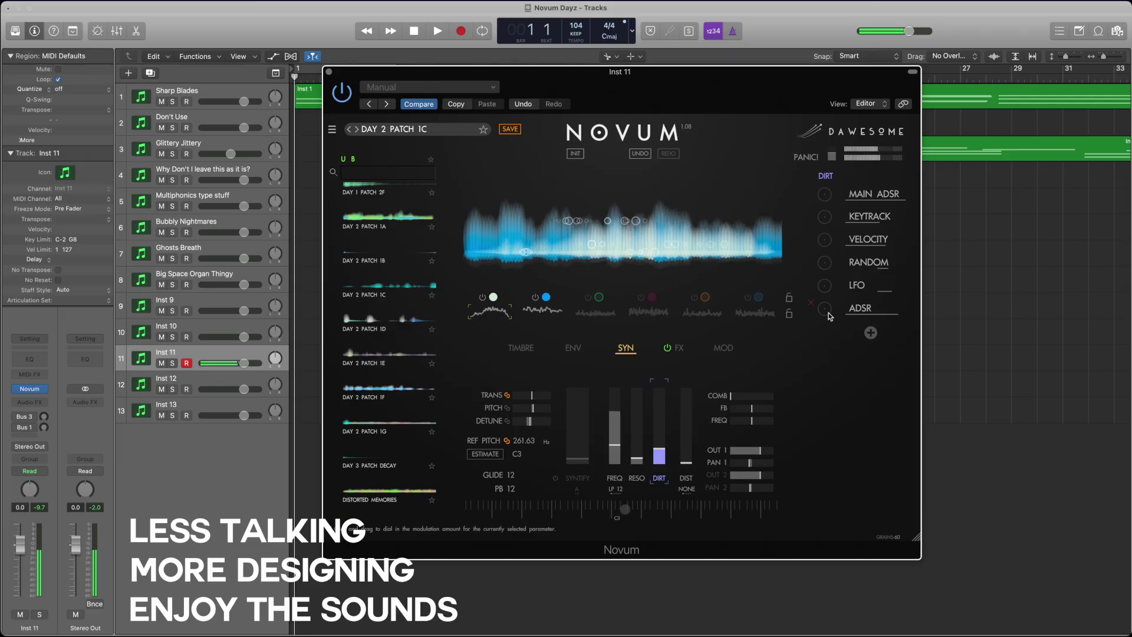
drag(830, 316, 836, 283)
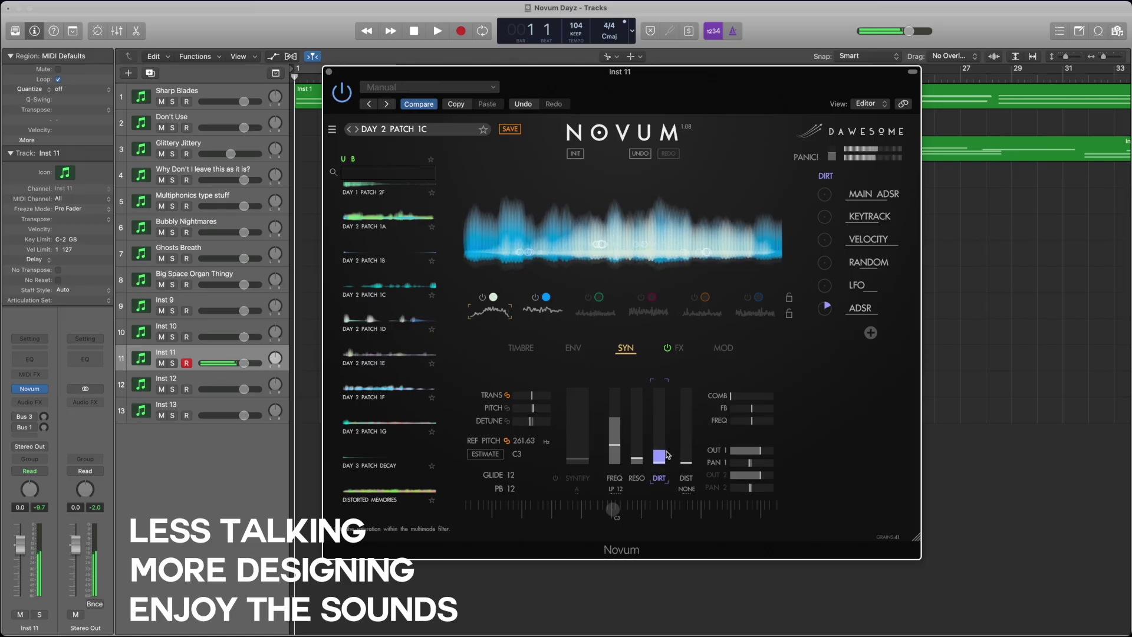
click(614, 454)
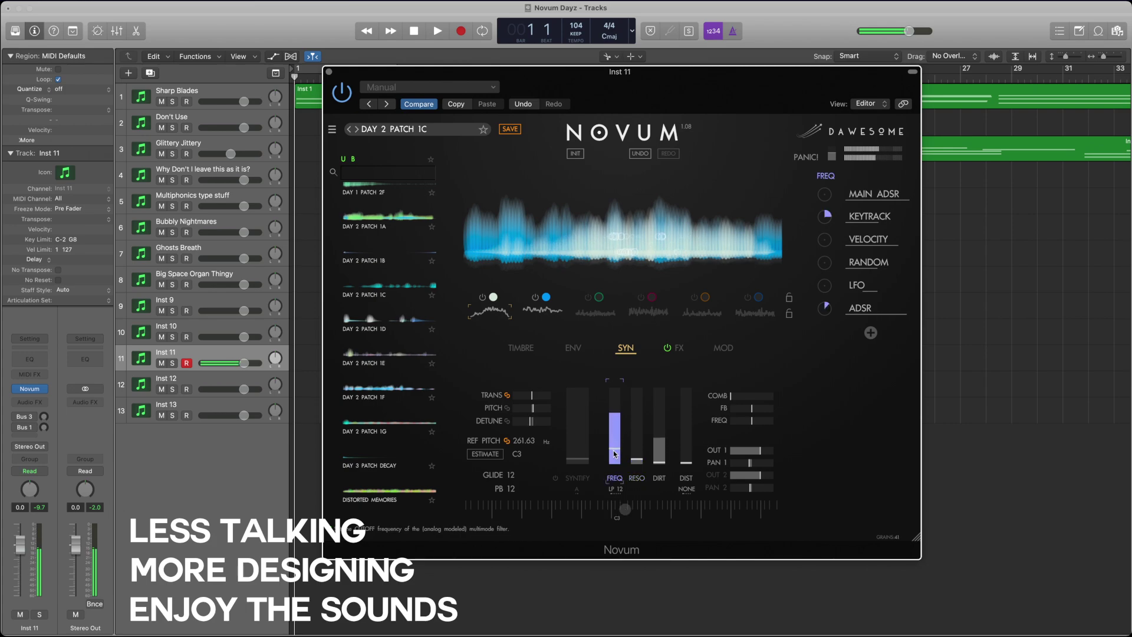
- Lengthen the modulation ADSR to 2.49 s attack, 10.00 s decay and 9.50 s release
click(726, 347)
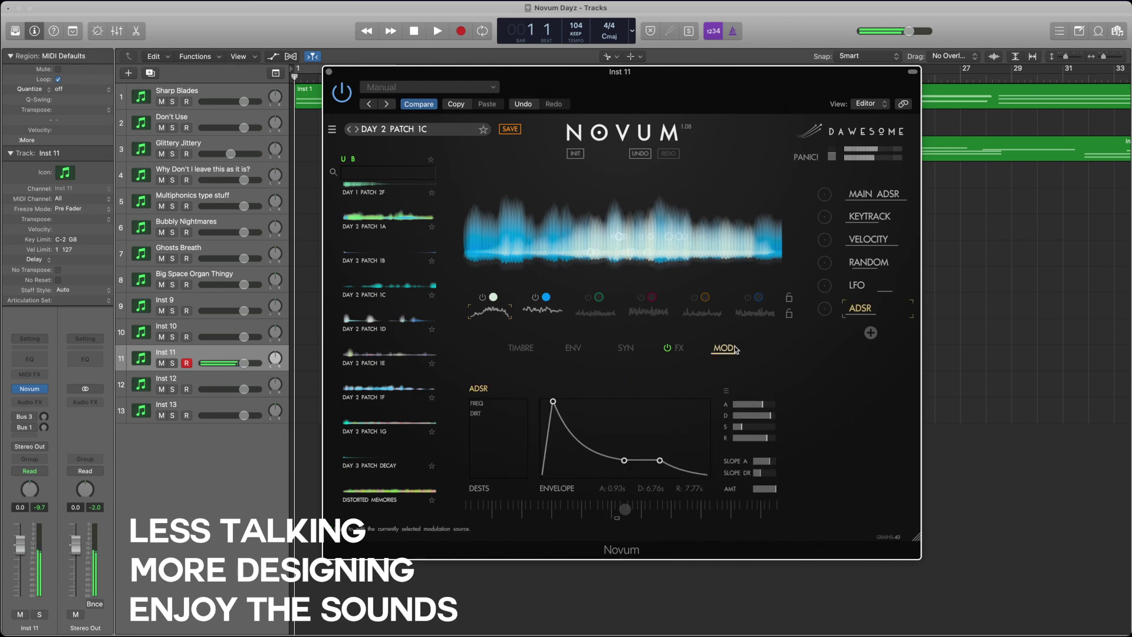
drag(566, 401, 567, 402)
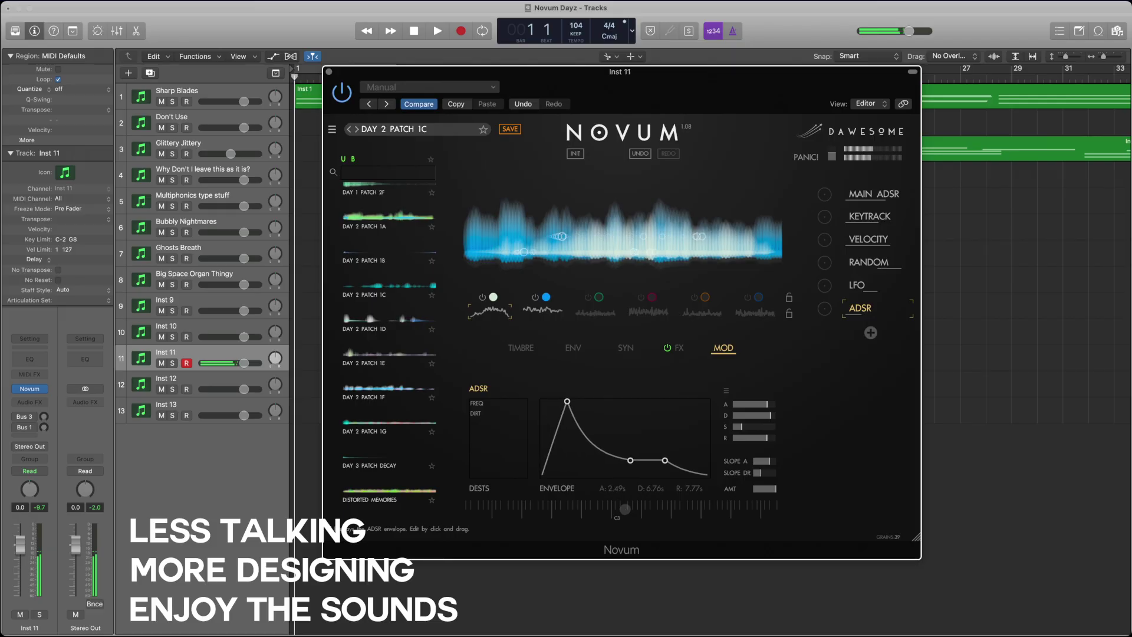
drag(637, 467, 776, 441)
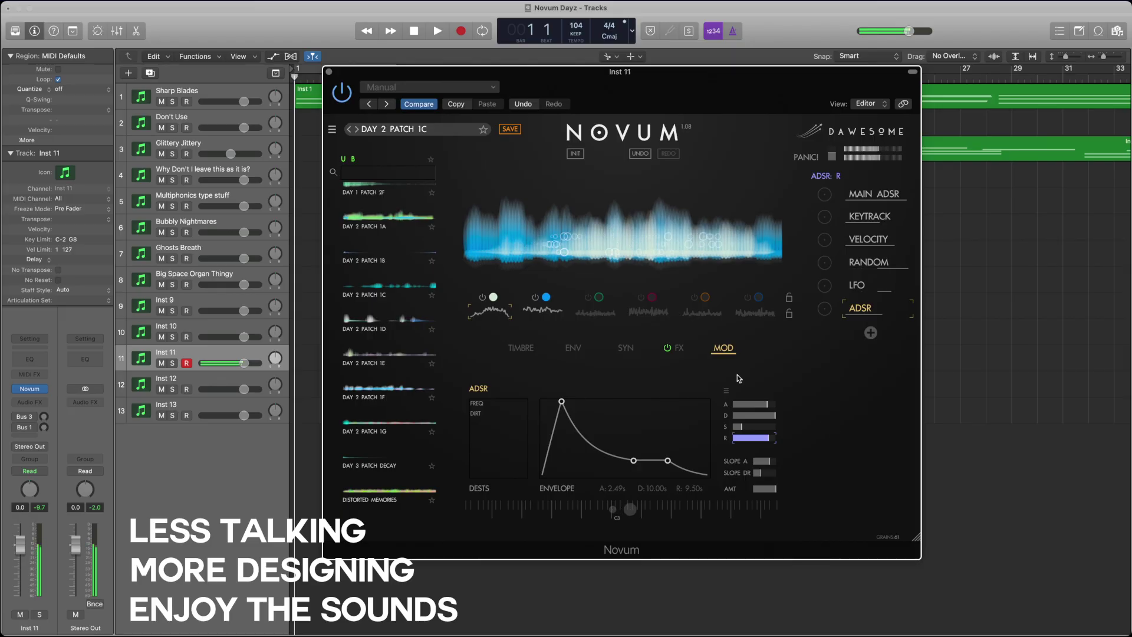
- Lower layer 2's gain to about half and select layer 1's timbre settings
click(542, 309)
click(580, 351)
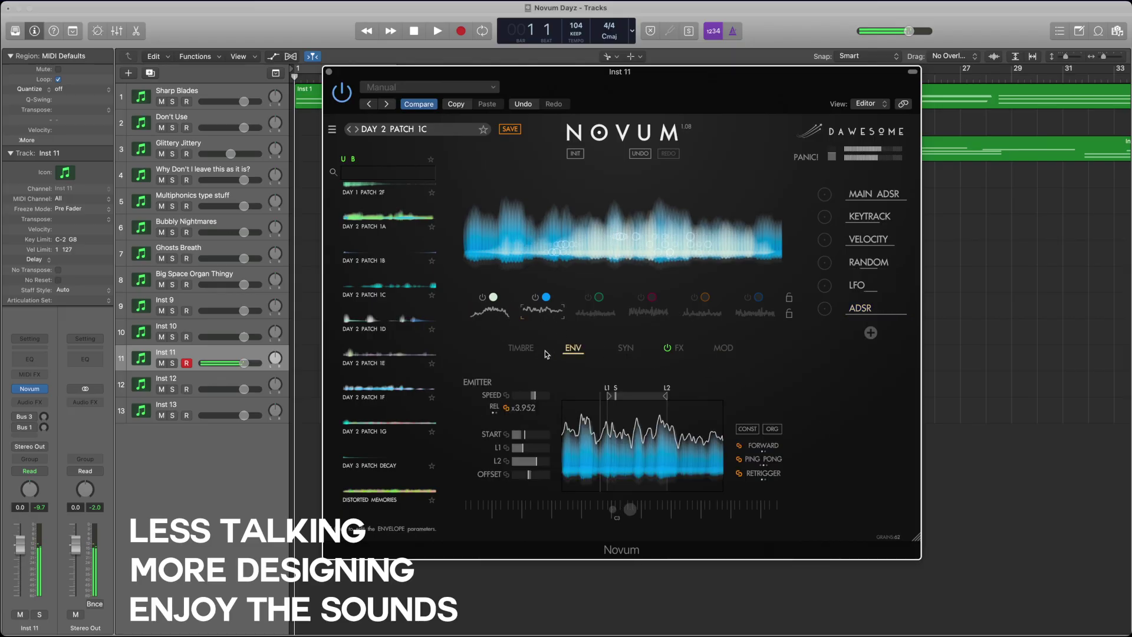
click(526, 350)
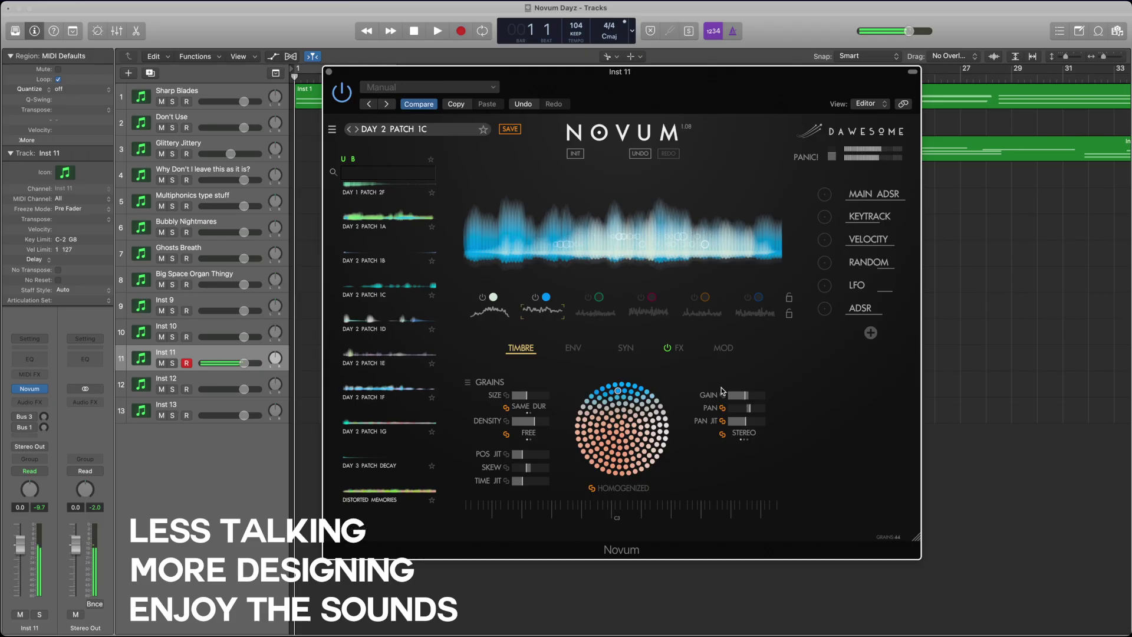
click(739, 397)
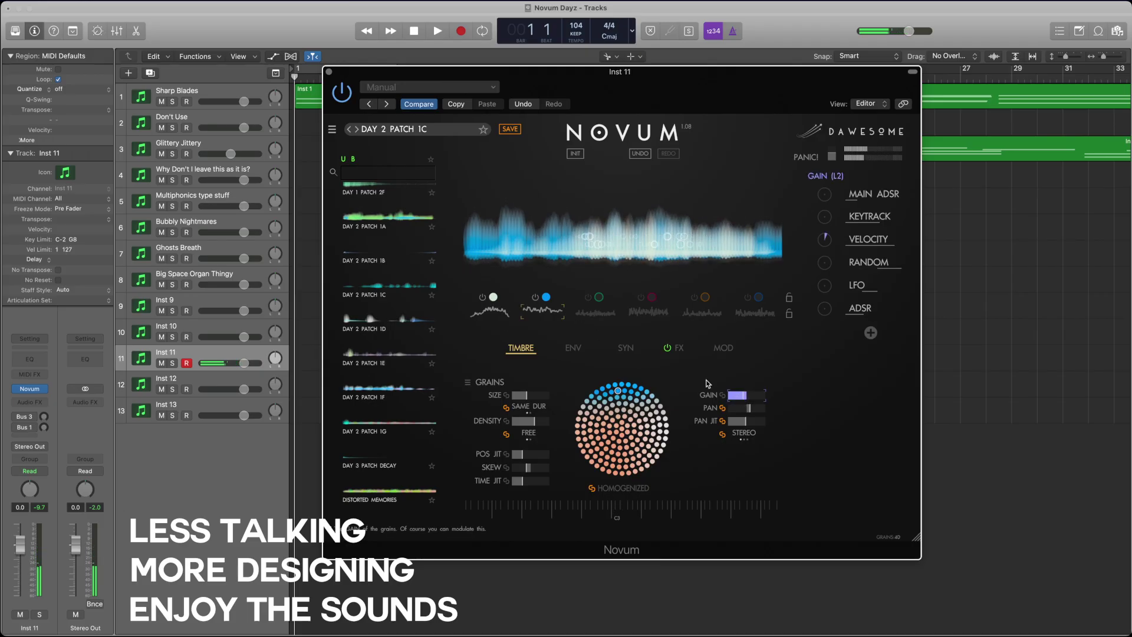
click(490, 309)
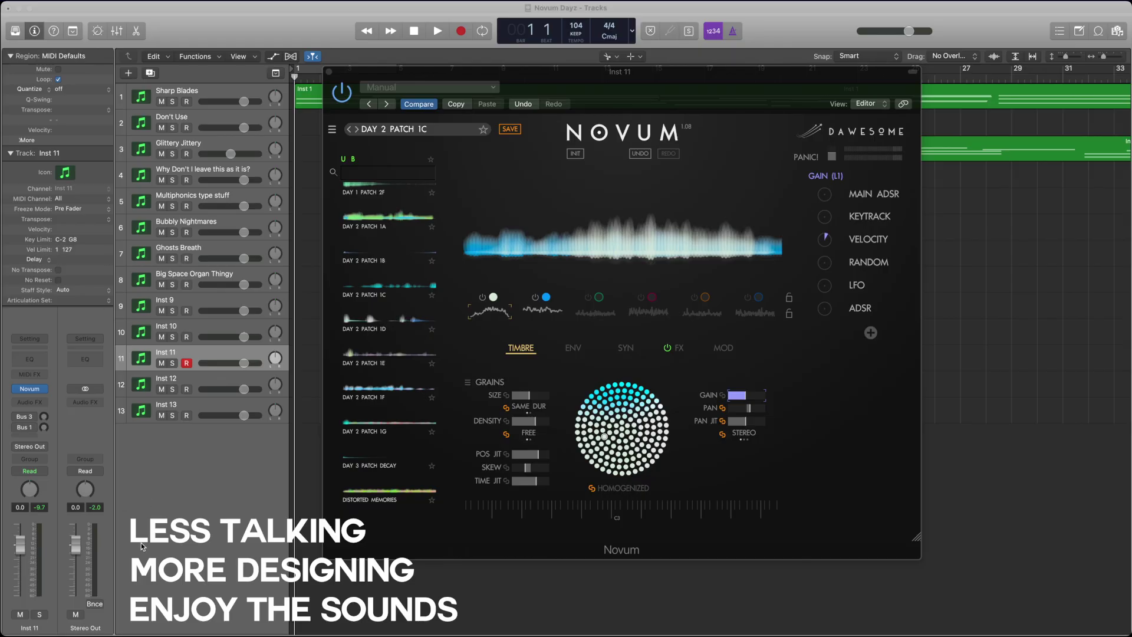
- Load a new audio file as layer 3's timbre and switch layer 3 on
click(639, 90)
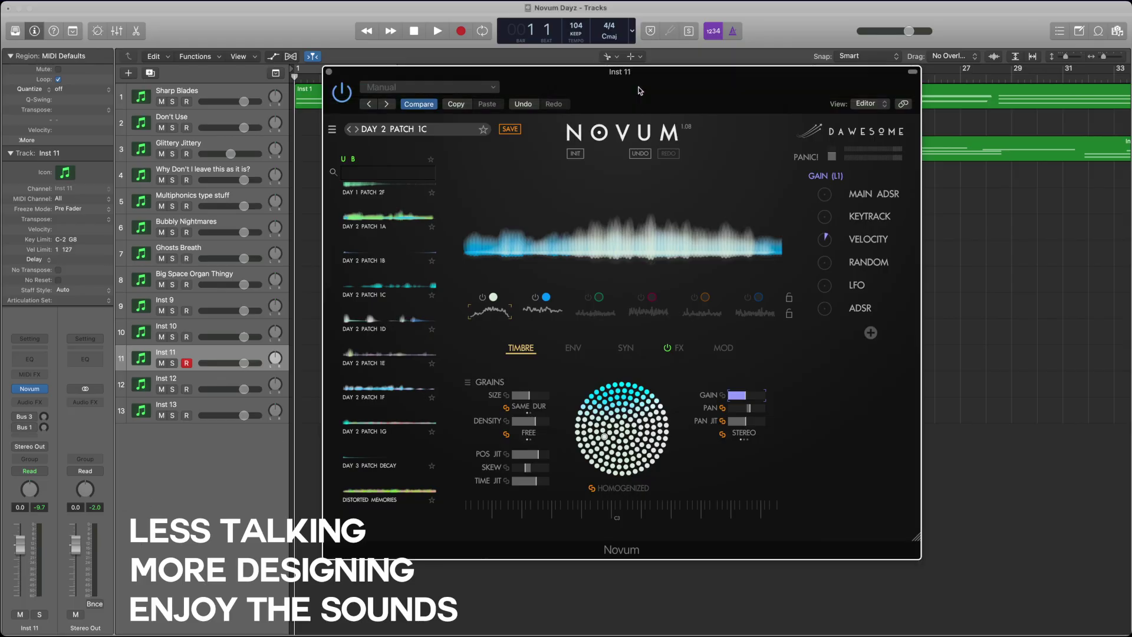
click(96, 547)
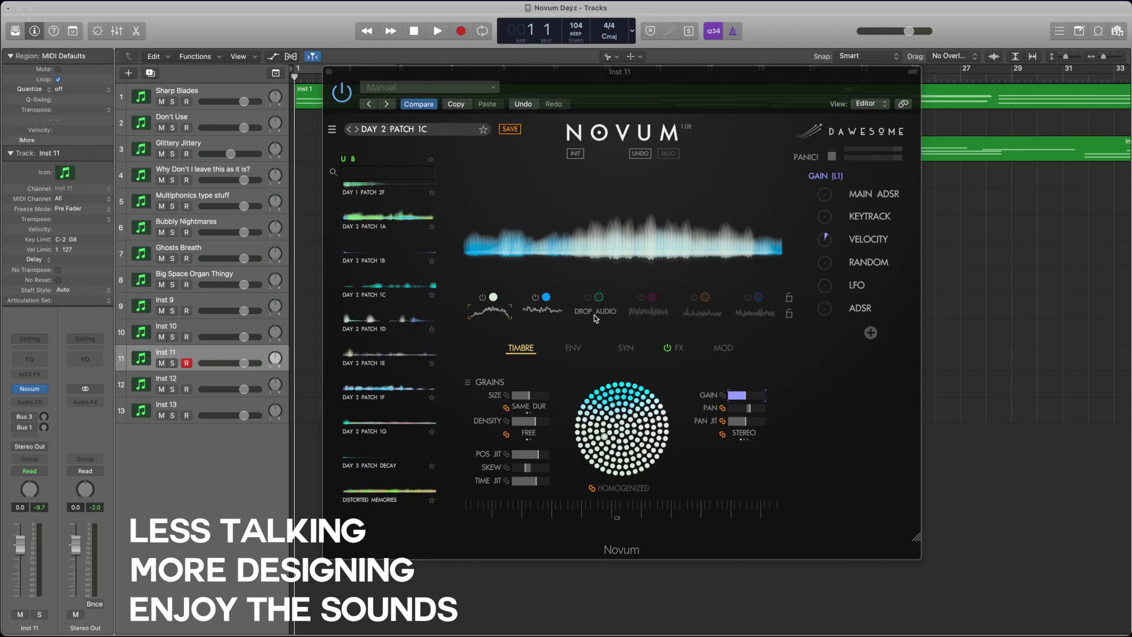
drag(594, 316, 587, 314)
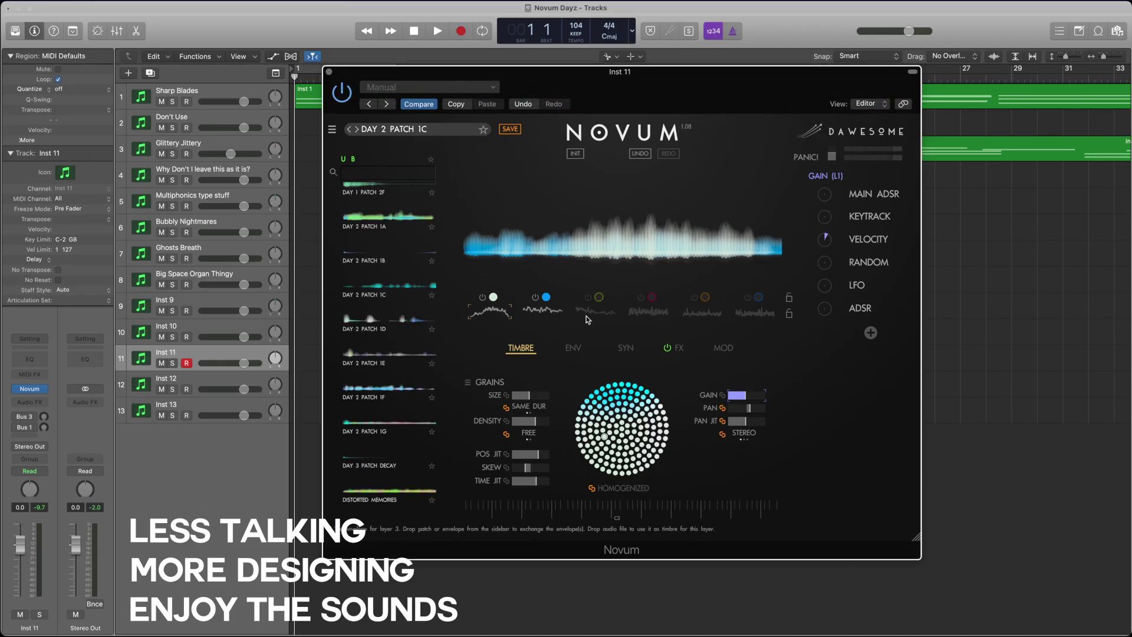
click(588, 297)
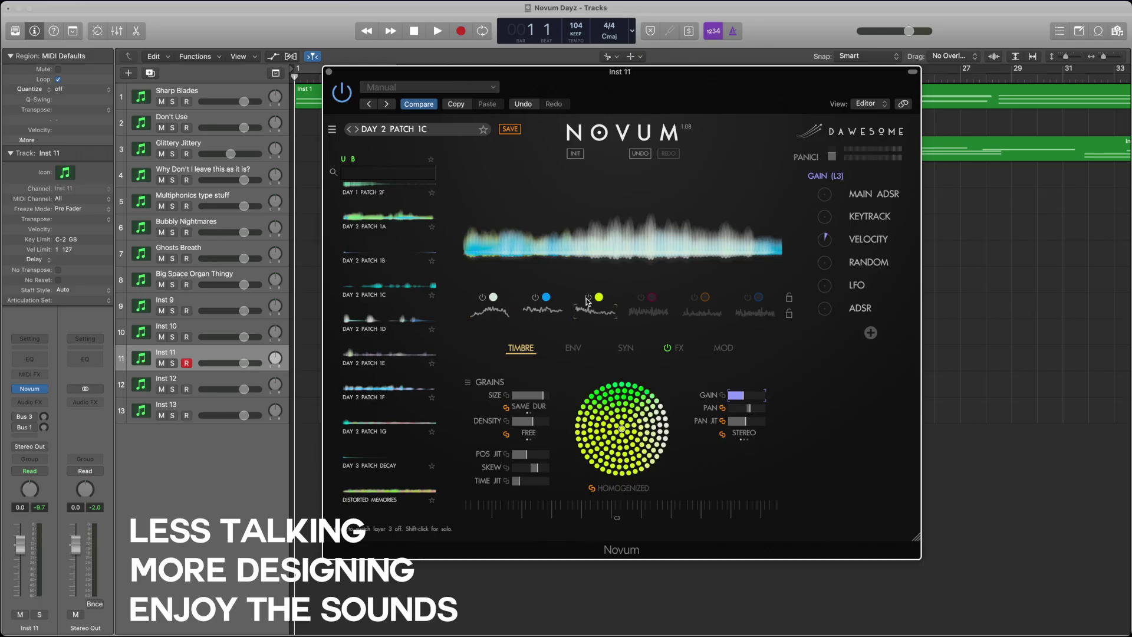
- Audition layer 3 alone by switching layers 2 and 1 off, and switch both layers back on
click(535, 297)
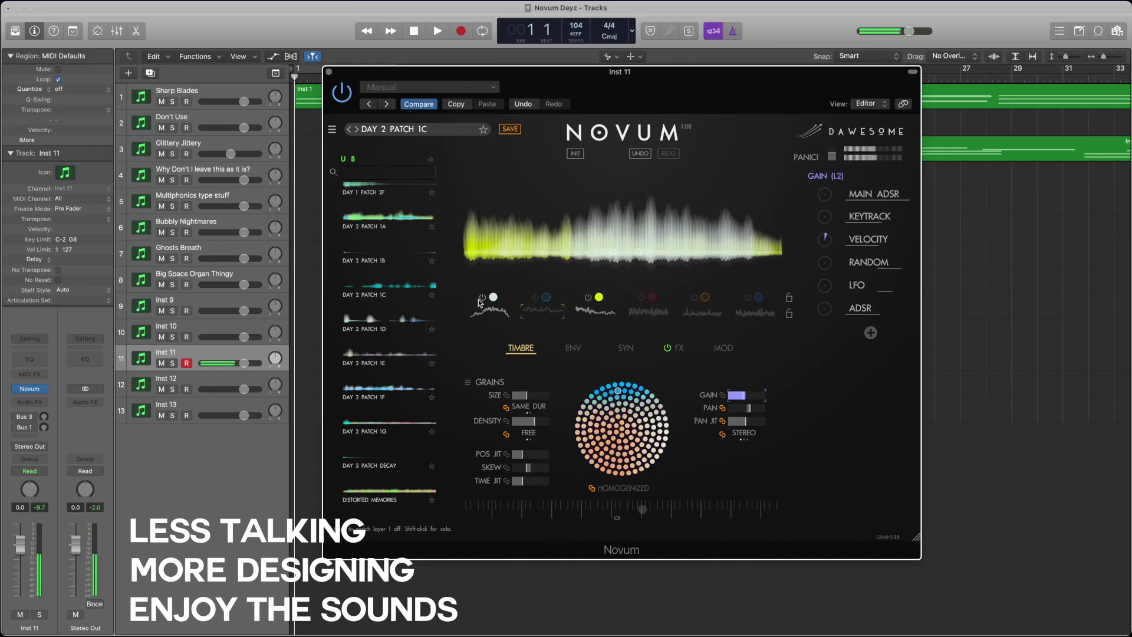
click(493, 298)
click(597, 312)
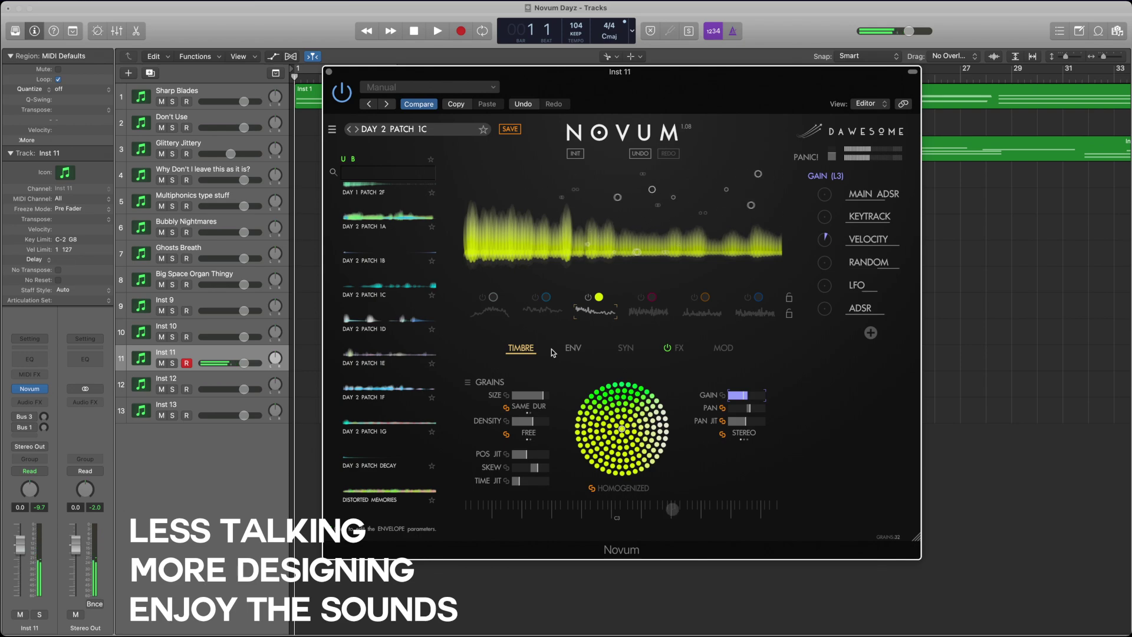
click(542, 309)
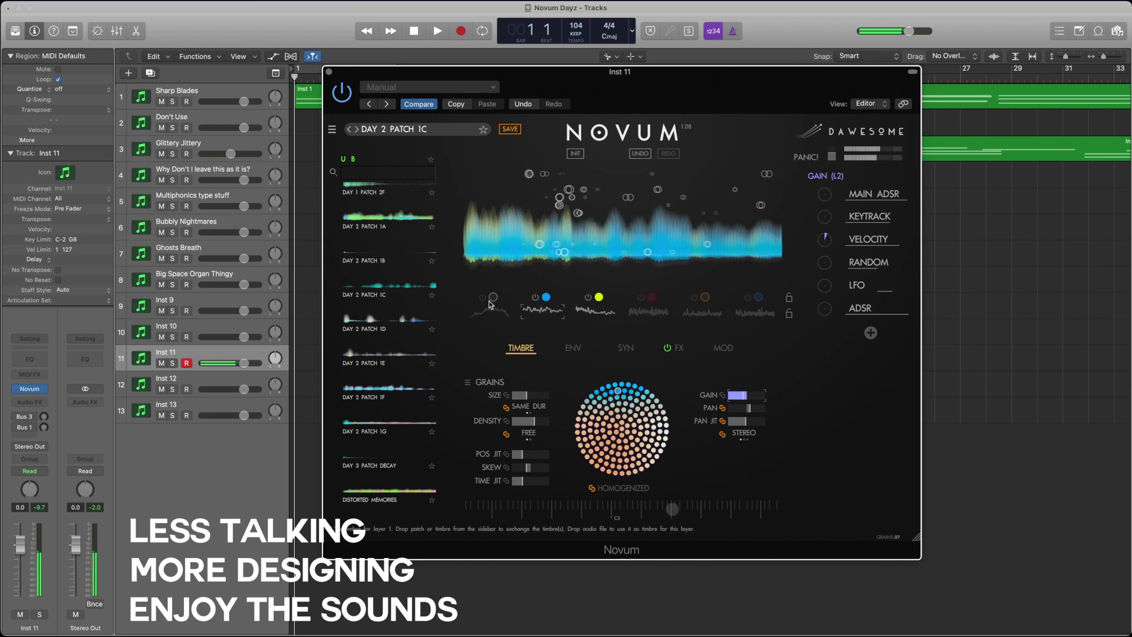
click(482, 302)
- Raise layer 3's gain to about 60 percent and switch layer 2 off
click(584, 313)
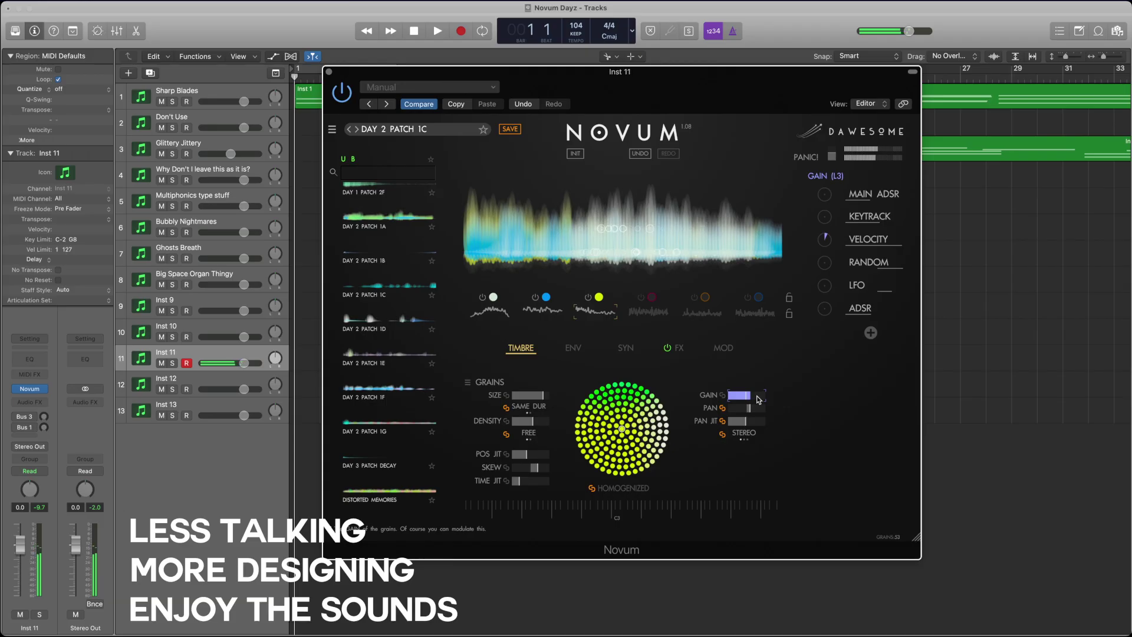
click(536, 298)
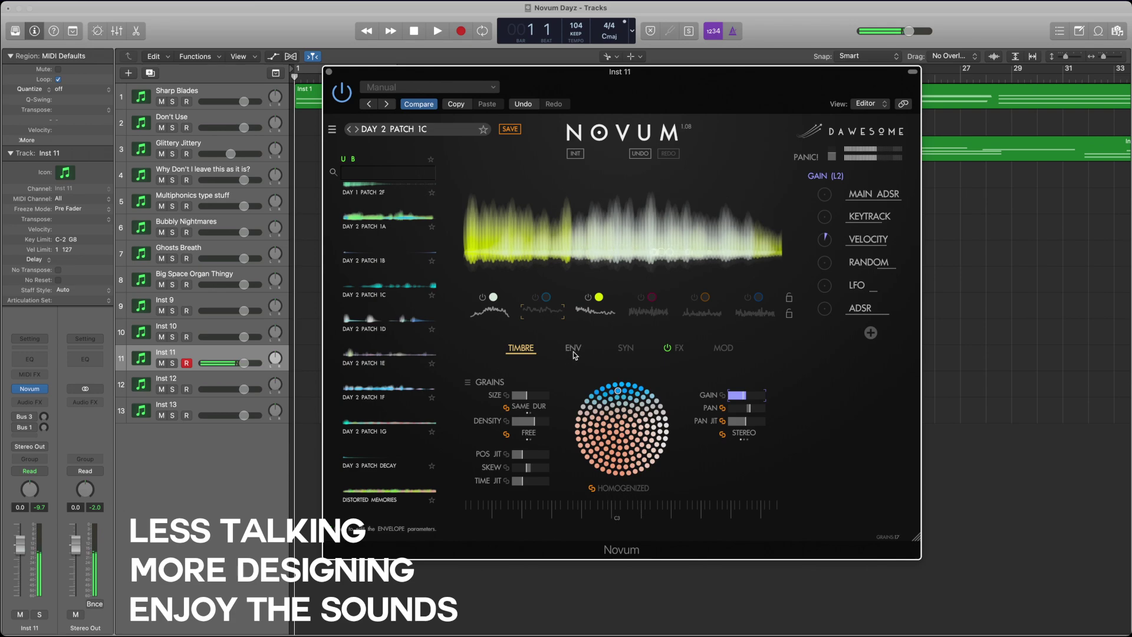
- Set the Main ADSR's attack to about 2.11 s and its release to about 5.33 s
click(887, 196)
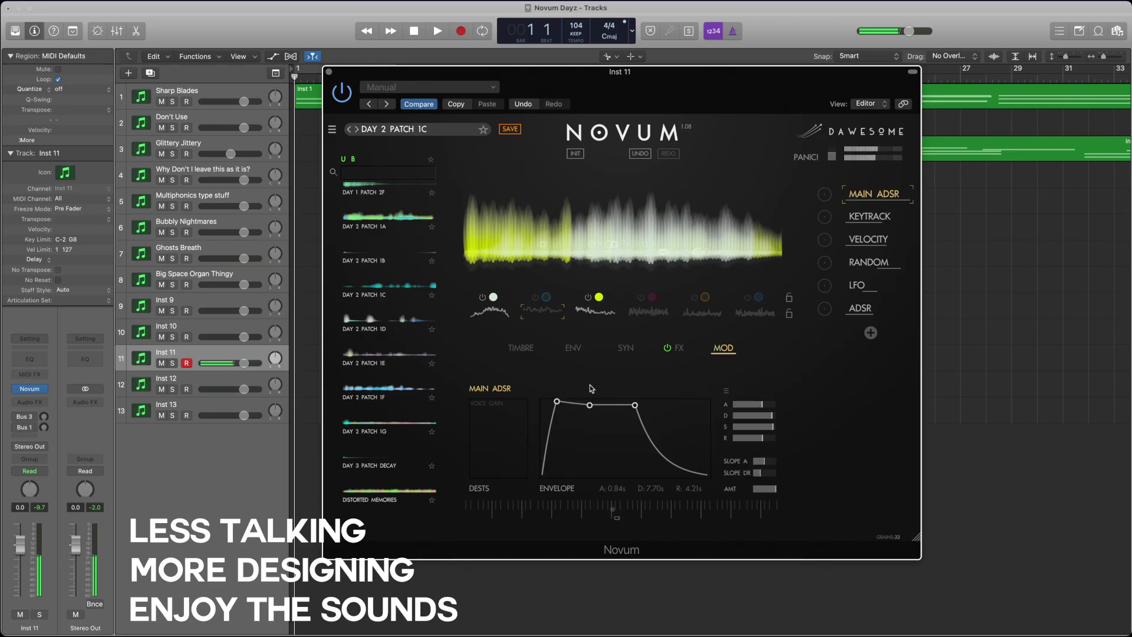
drag(557, 402, 571, 401)
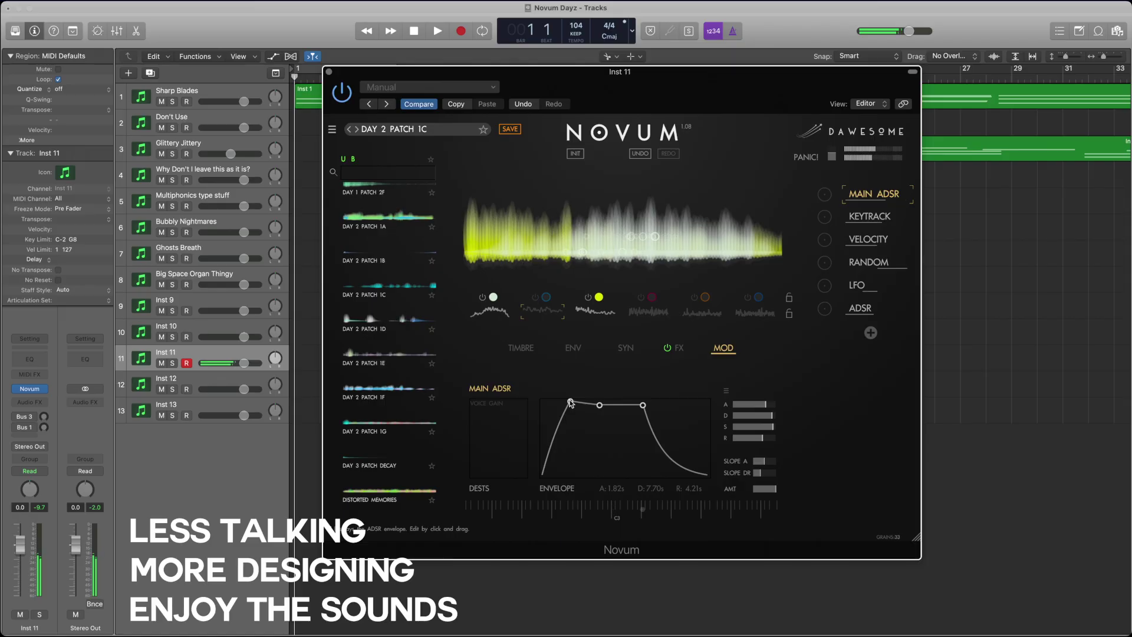
drag(570, 402, 572, 402)
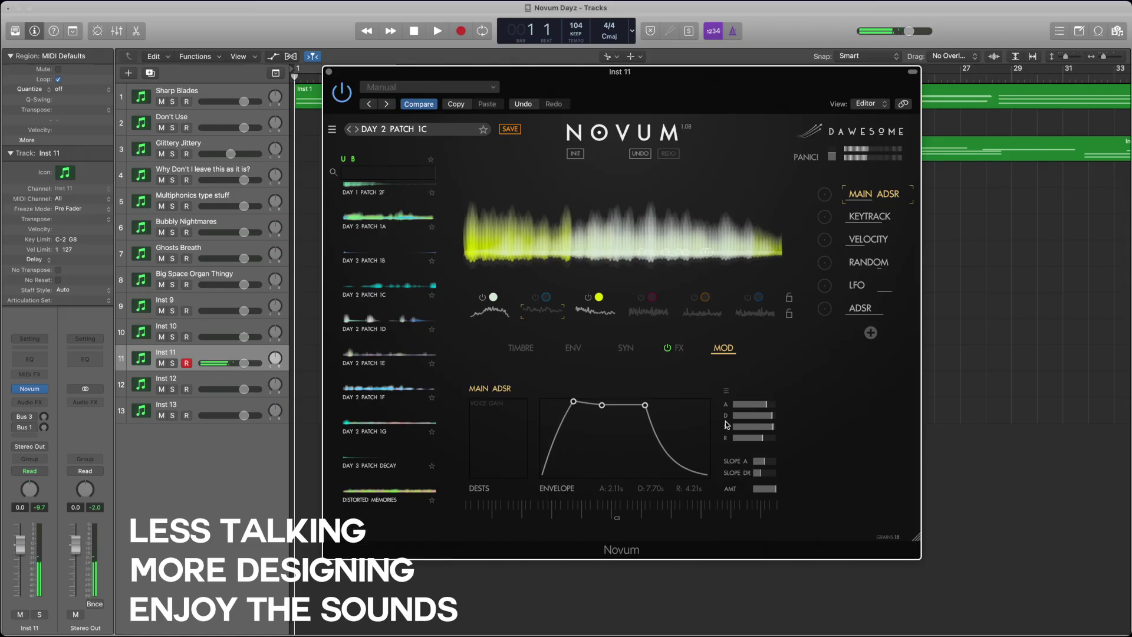
drag(772, 440, 775, 440)
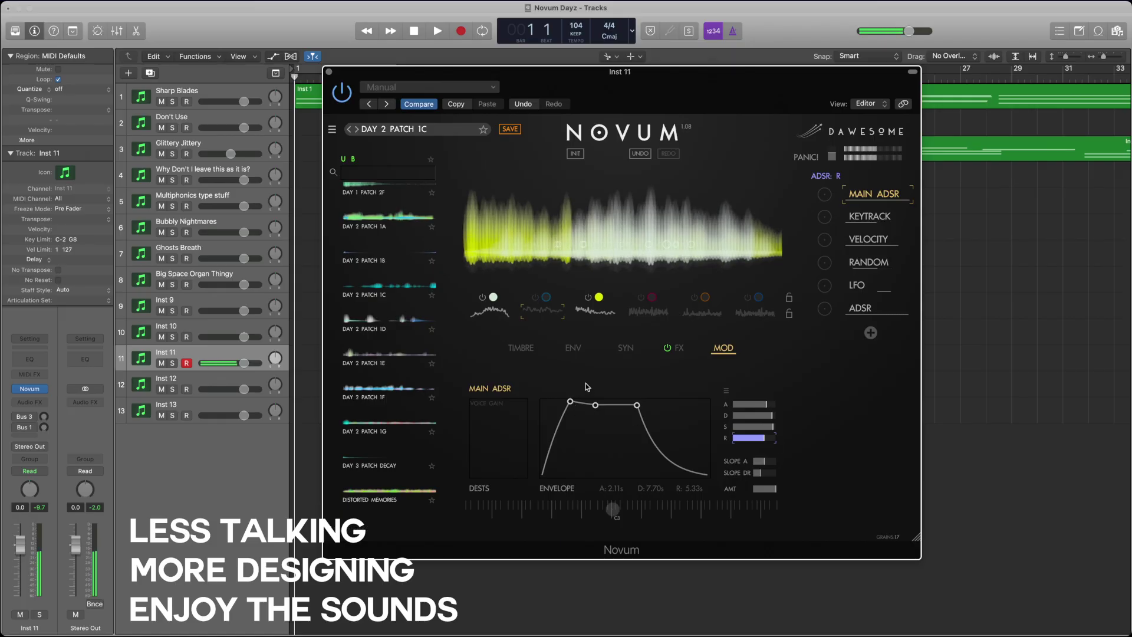
- Compare the timbre gain settings of layers 1, 2 and 3
click(595, 312)
click(521, 348)
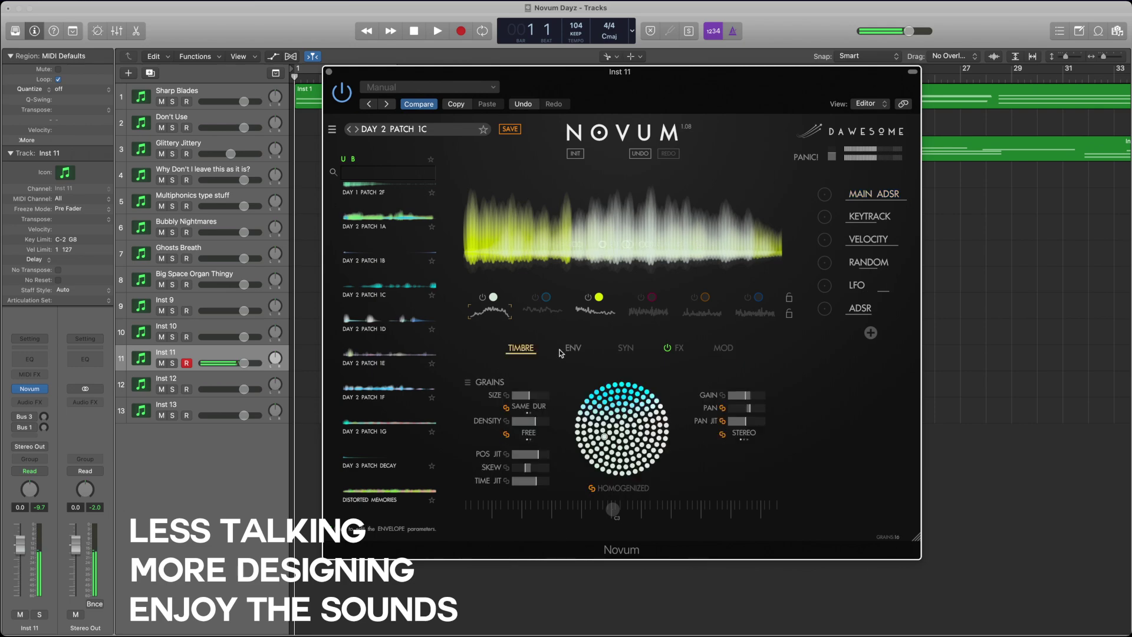
click(740, 395)
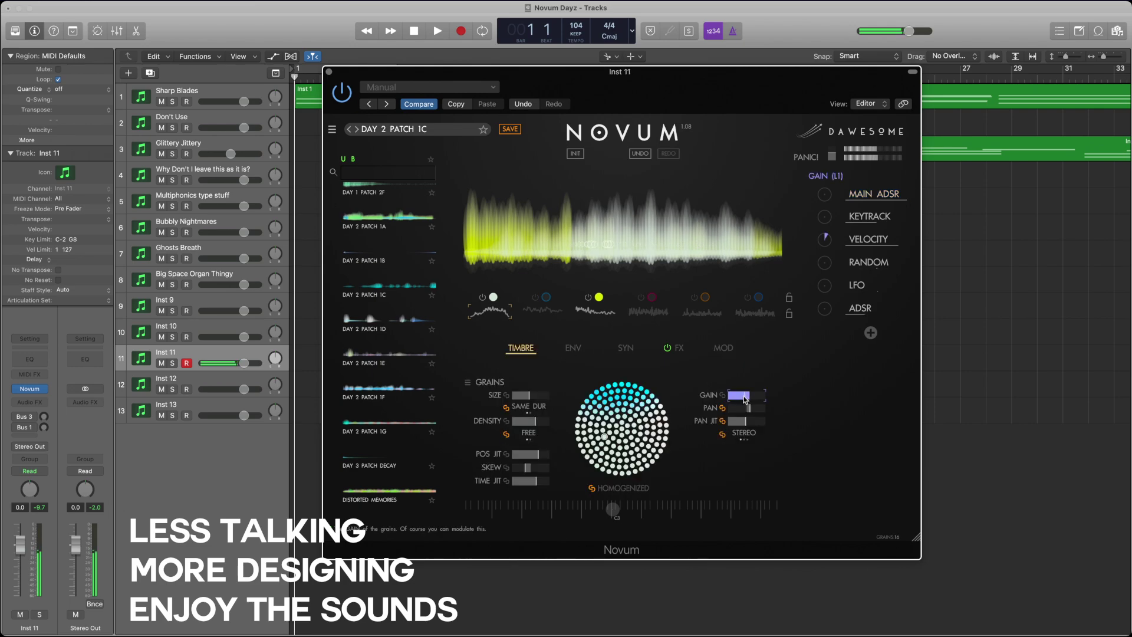
click(543, 311)
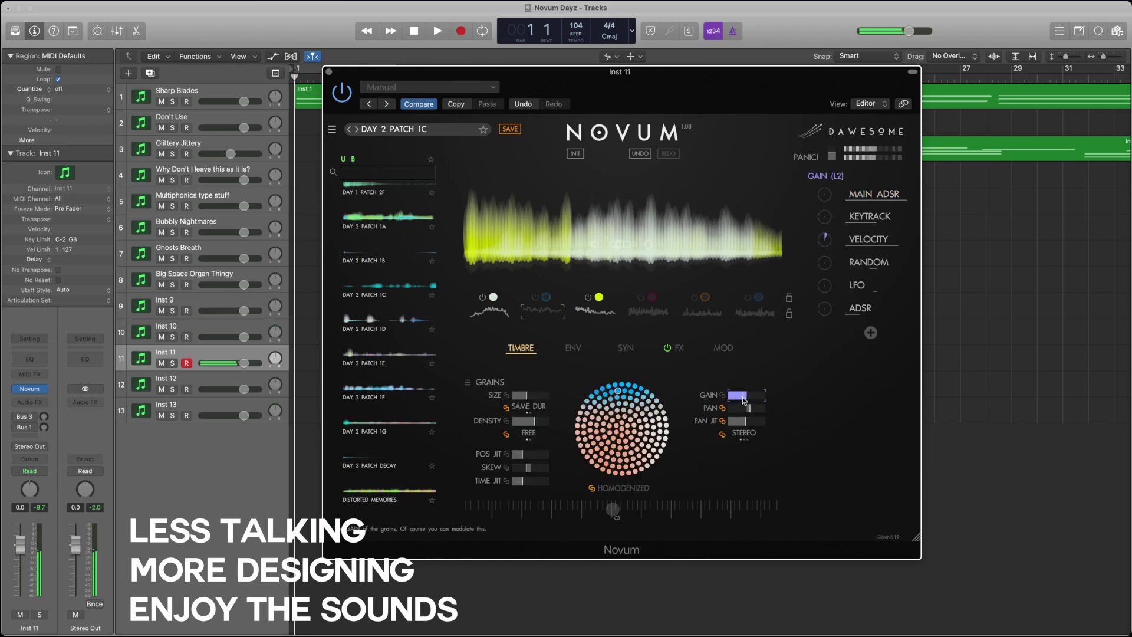
click(595, 310)
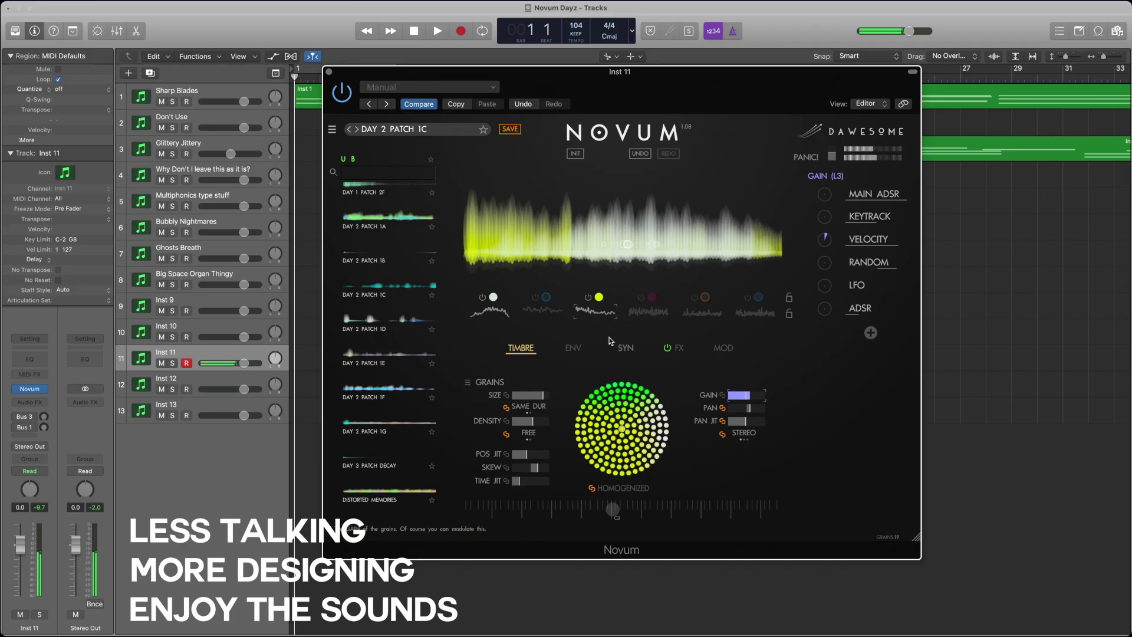
- Isolate layer 3 by leaving layers 1 and 2 switched off, and shift its envelope start point slightly later
click(534, 297)
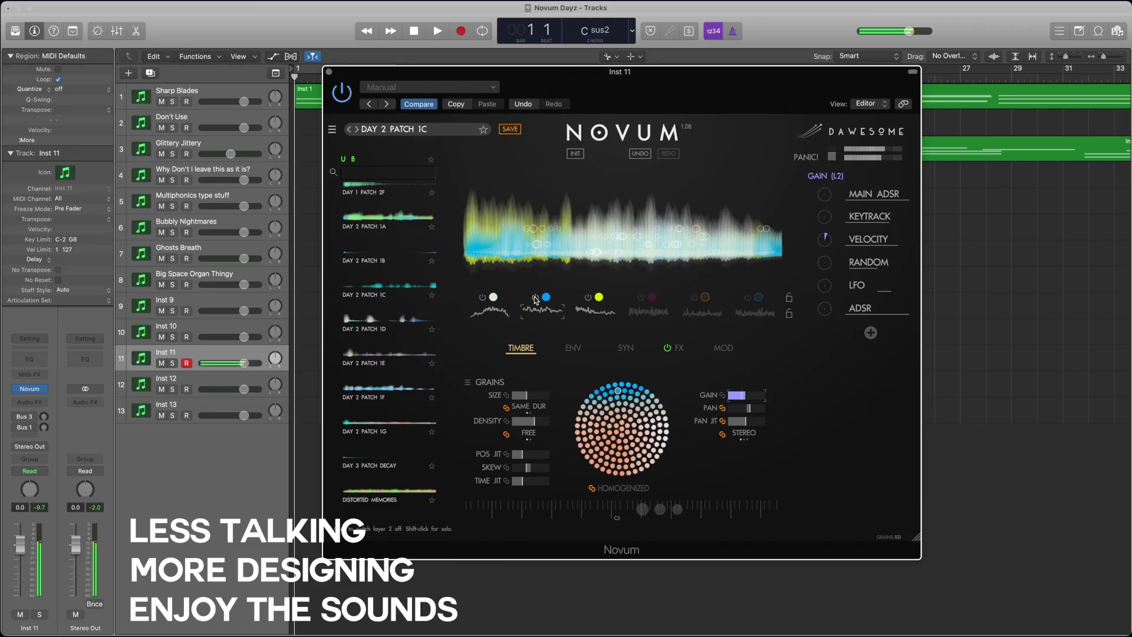
click(481, 299)
click(534, 298)
click(593, 310)
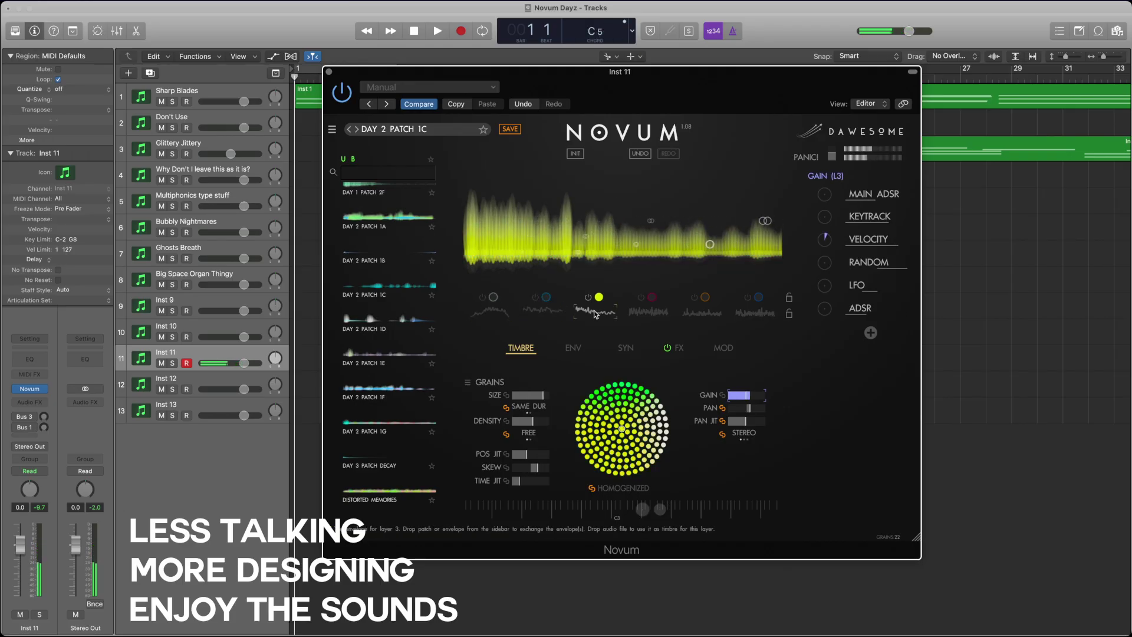
click(571, 349)
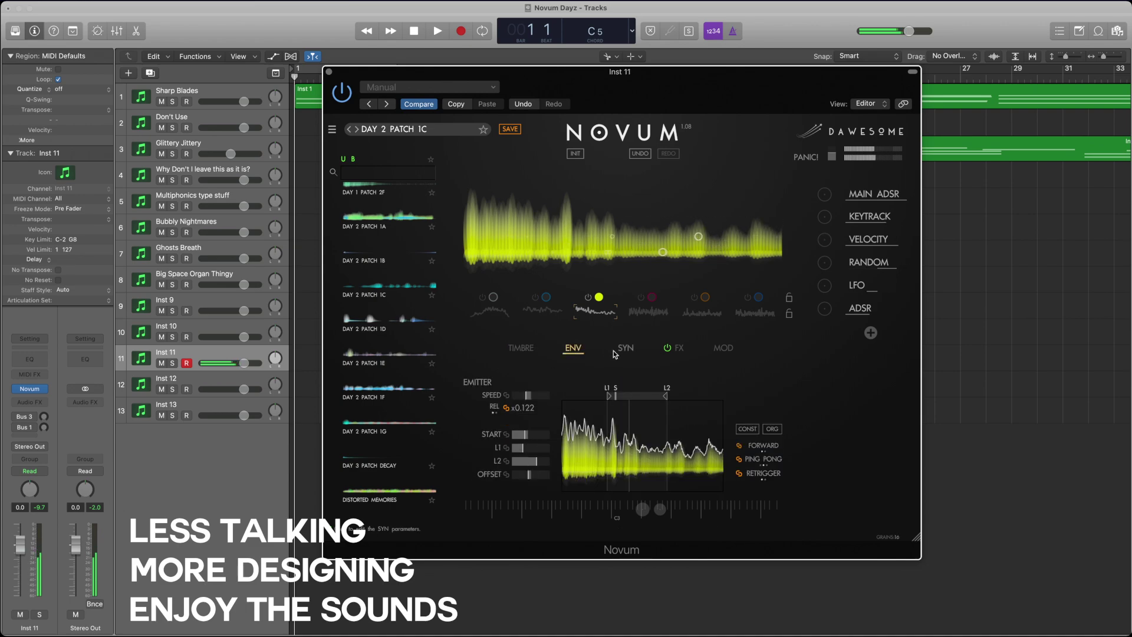
drag(526, 434, 534, 437)
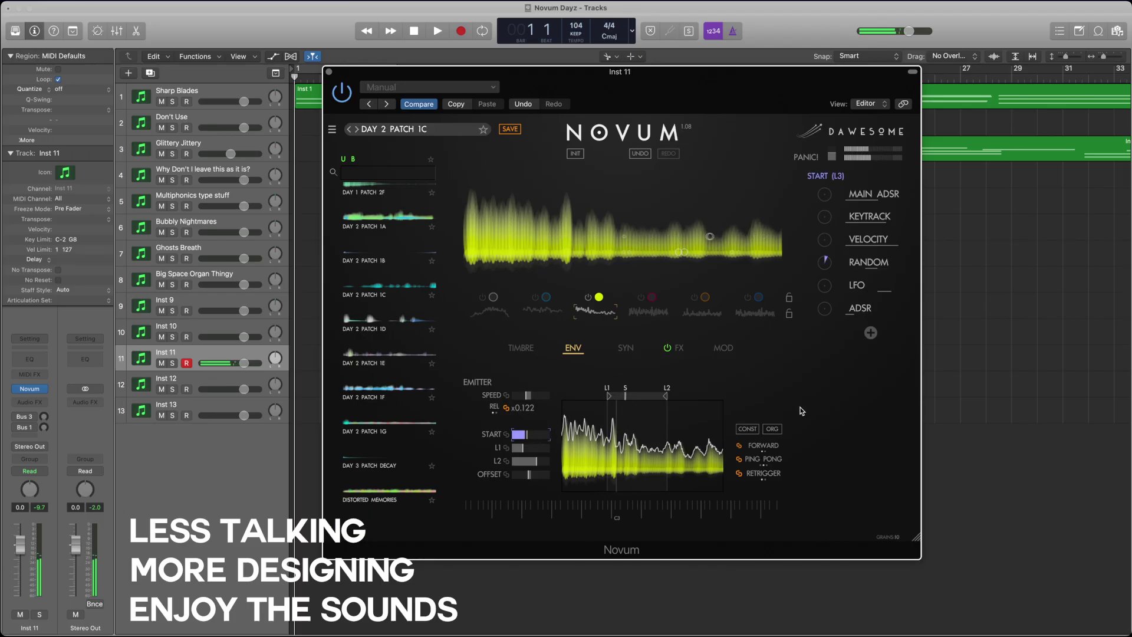
- Try different LFO modulation amounts on layer 3's detune, and inspect the Random and LFO modulators
click(626, 349)
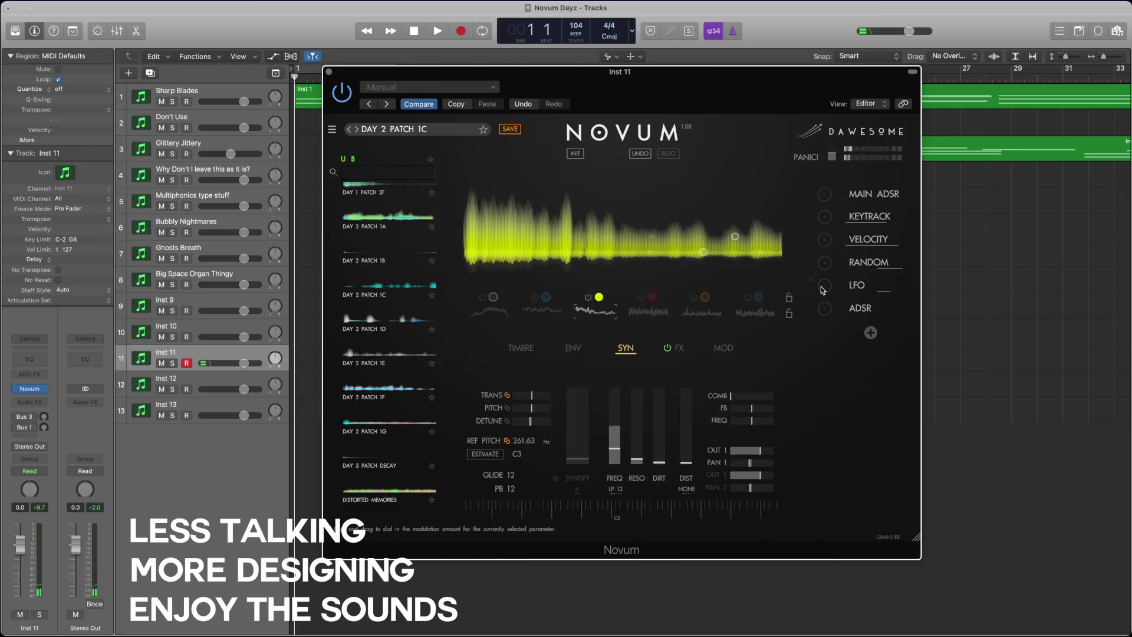
click(531, 421)
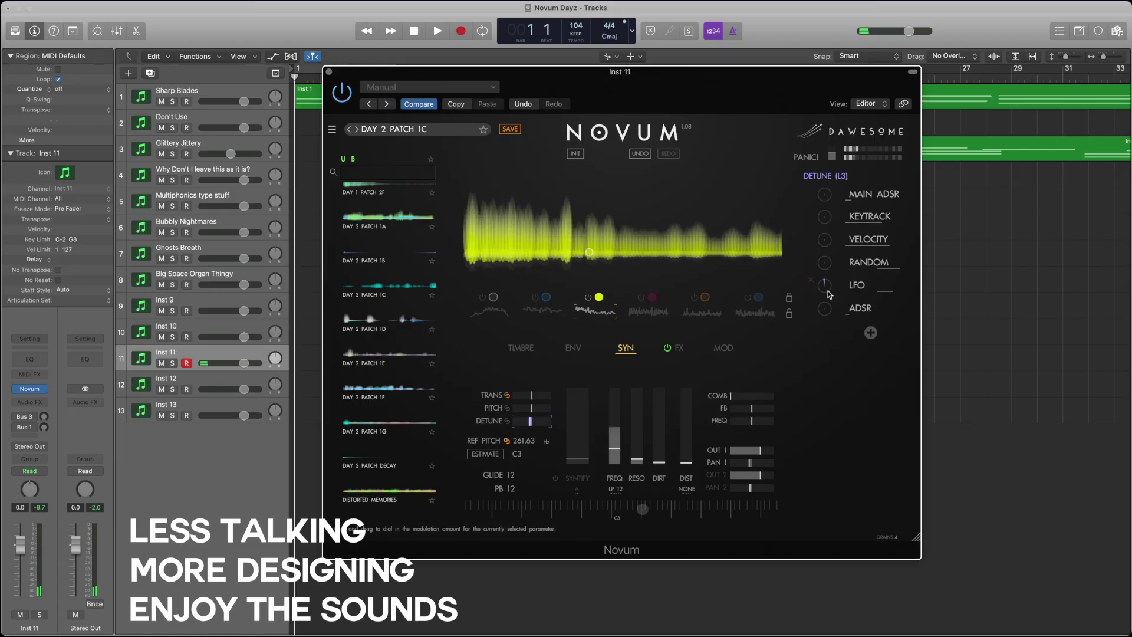
mouse_move(829, 292)
mouse_down()
mouse_move(825, 333)
mouse_move(827, 274)
mouse_up()
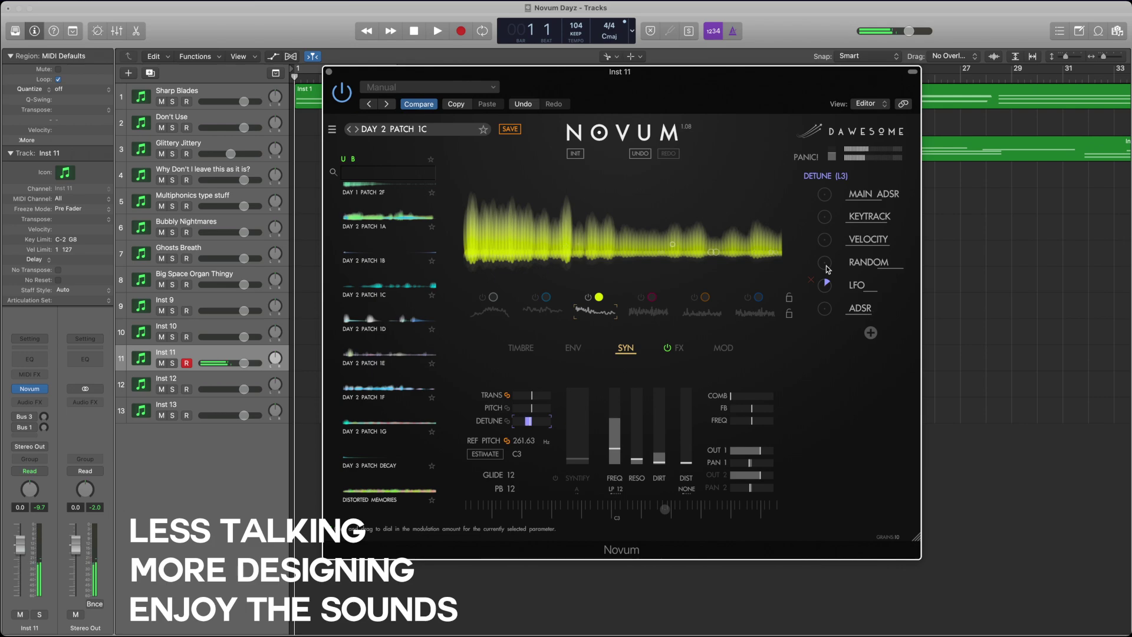
drag(828, 269, 825, 246)
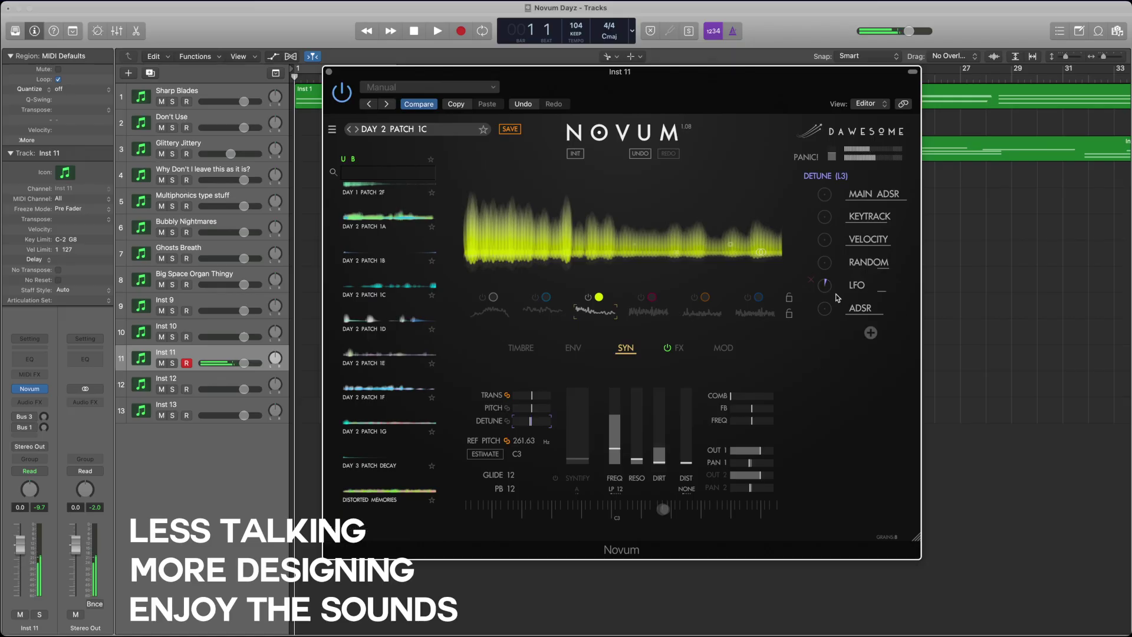
click(871, 266)
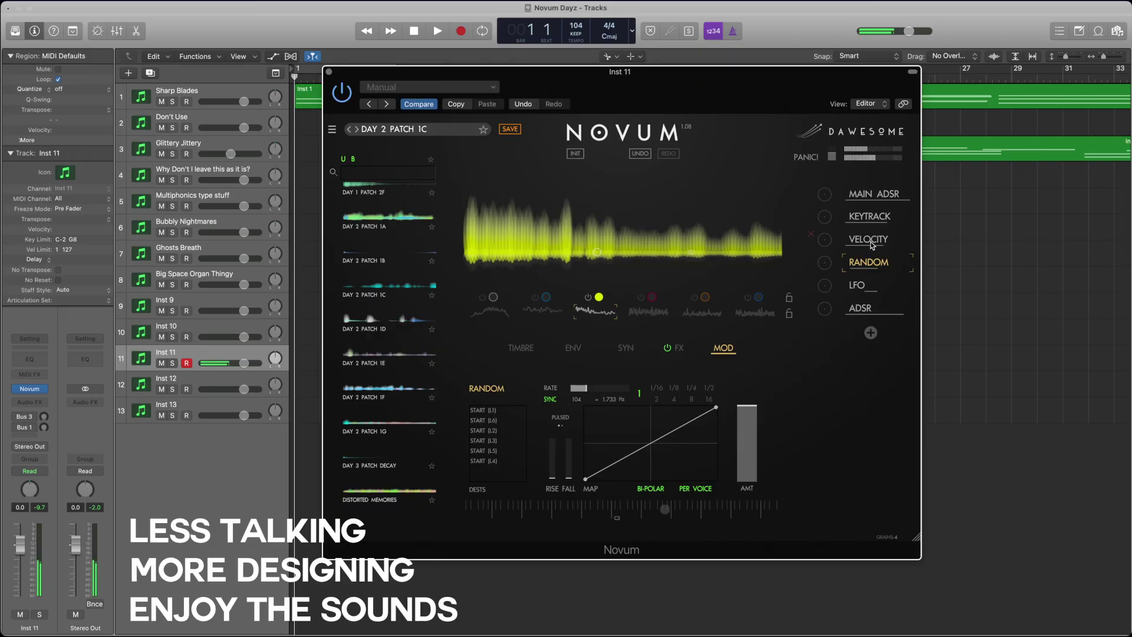
click(868, 286)
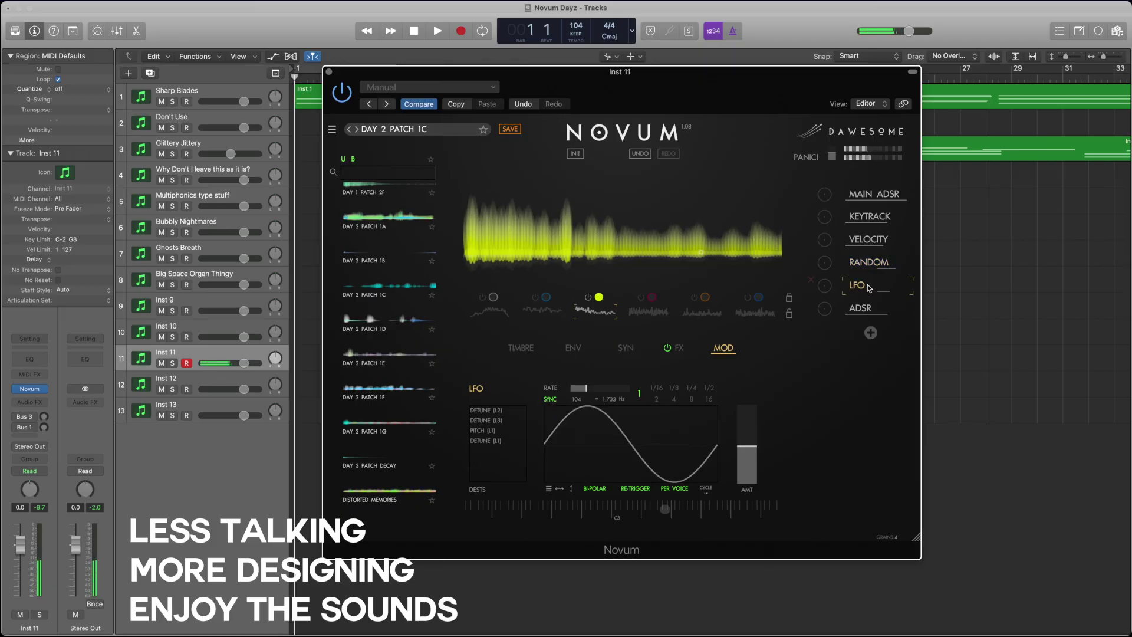
- Move layer 3's envelope start point ahead of the L1 loop marker and pull the L2 marker slightly earlier
click(564, 348)
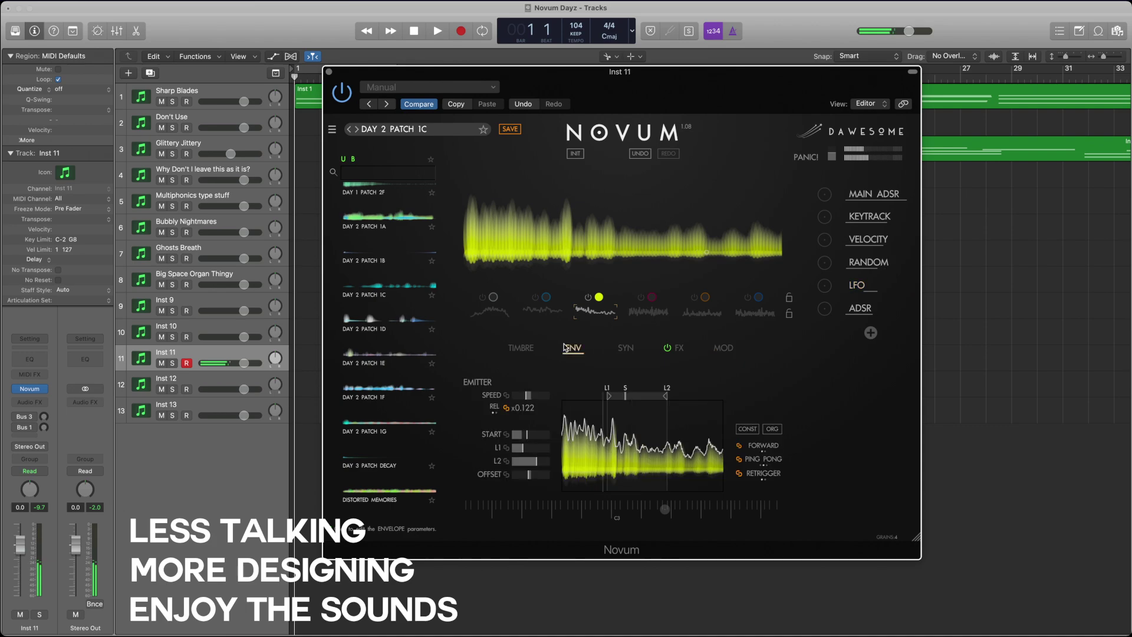
drag(626, 402, 599, 399)
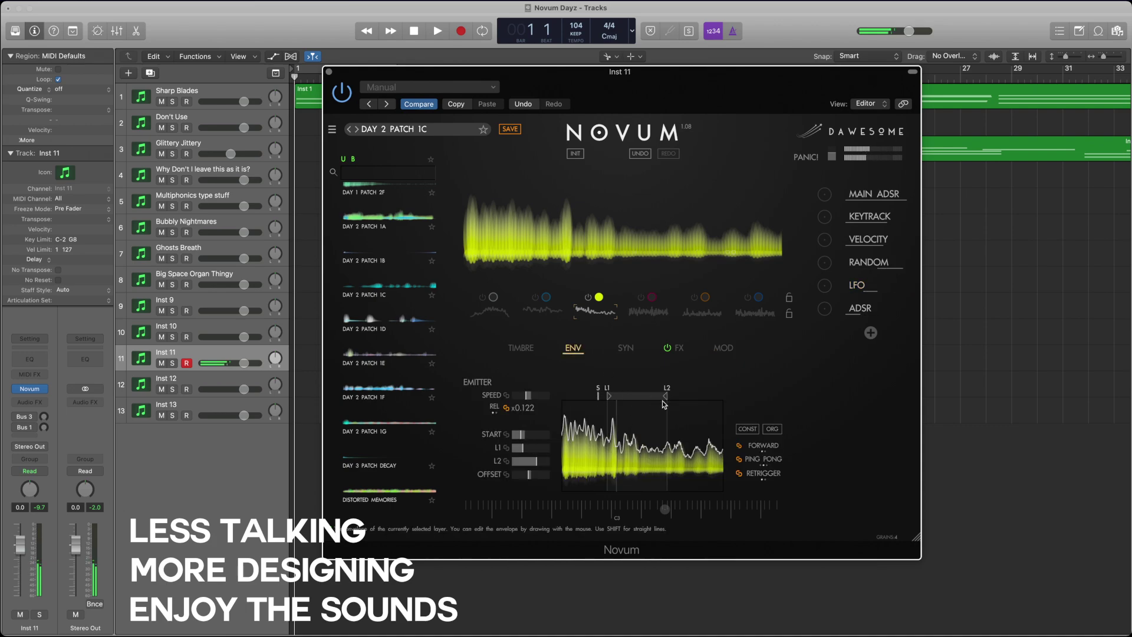
drag(667, 397, 659, 399)
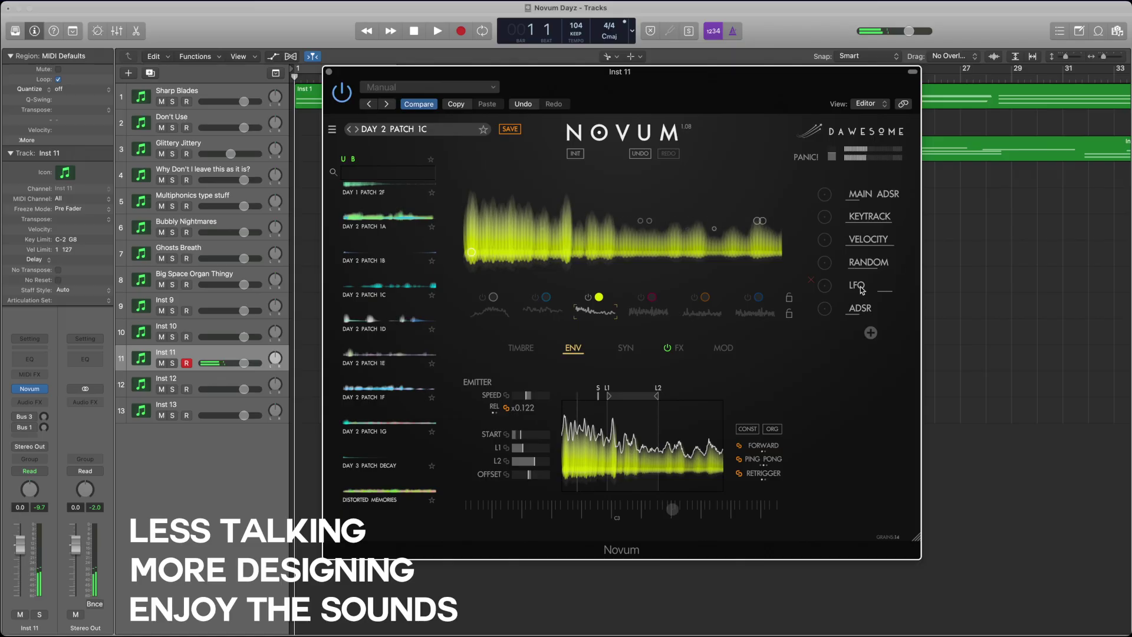
- Try a stronger LFO modulation on layer 3's detune, and remove that detune from the LFO's destinations
click(624, 347)
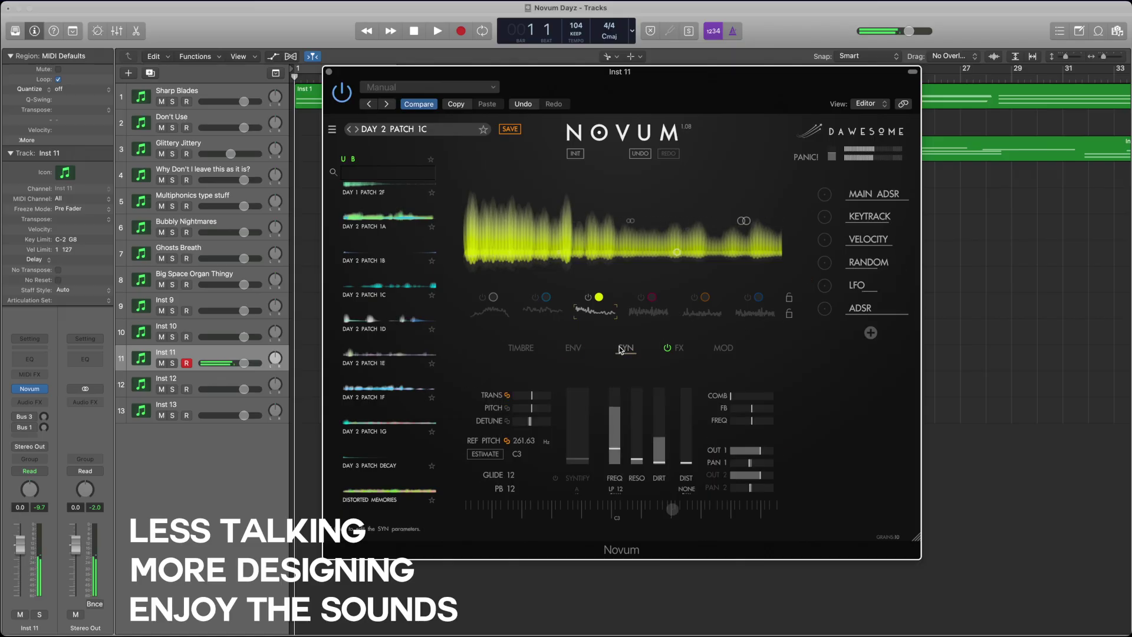
click(531, 423)
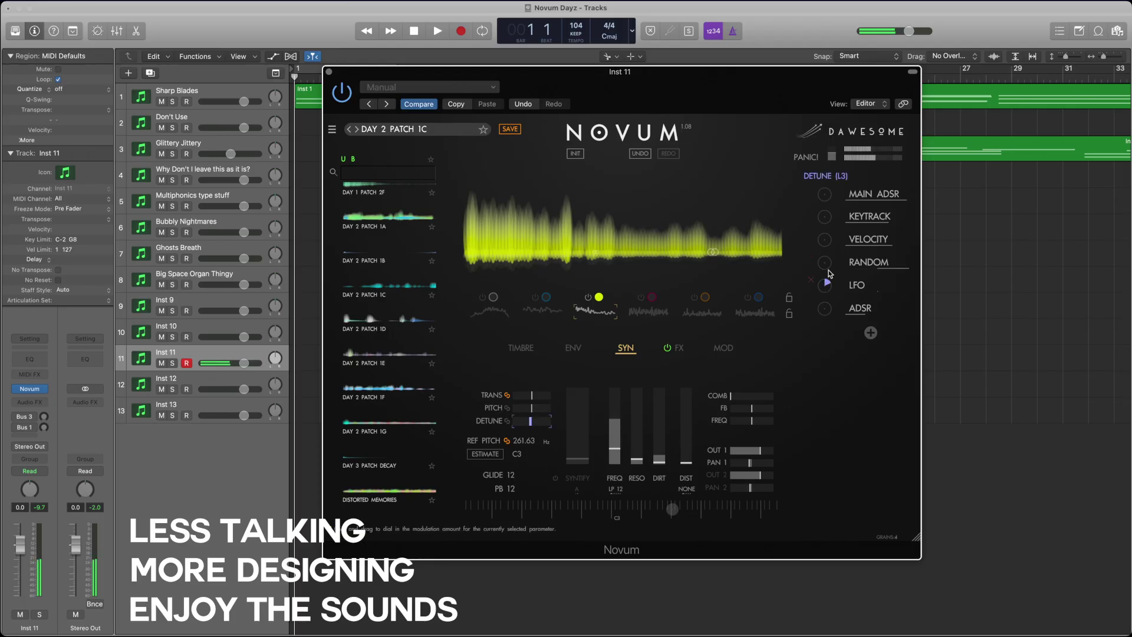
drag(830, 269, 829, 248)
drag(829, 247, 829, 286)
click(722, 350)
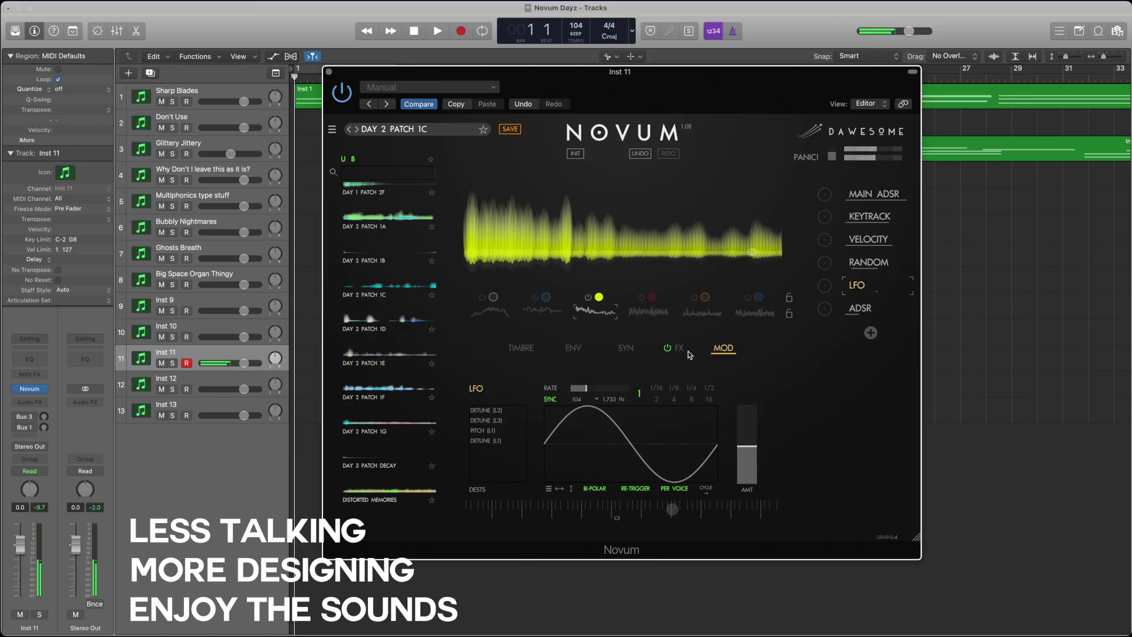
right_click(499, 423)
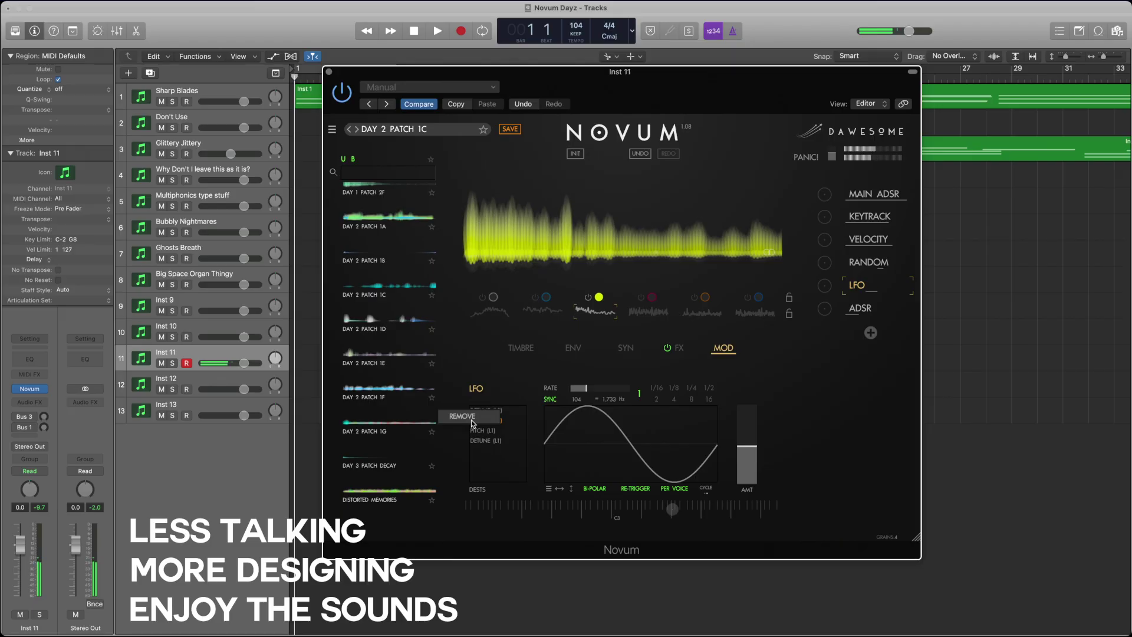
click(472, 423)
- Add a second LFO modulator with its rate at 96.71 and its amount lowered to about 40 percent
click(573, 348)
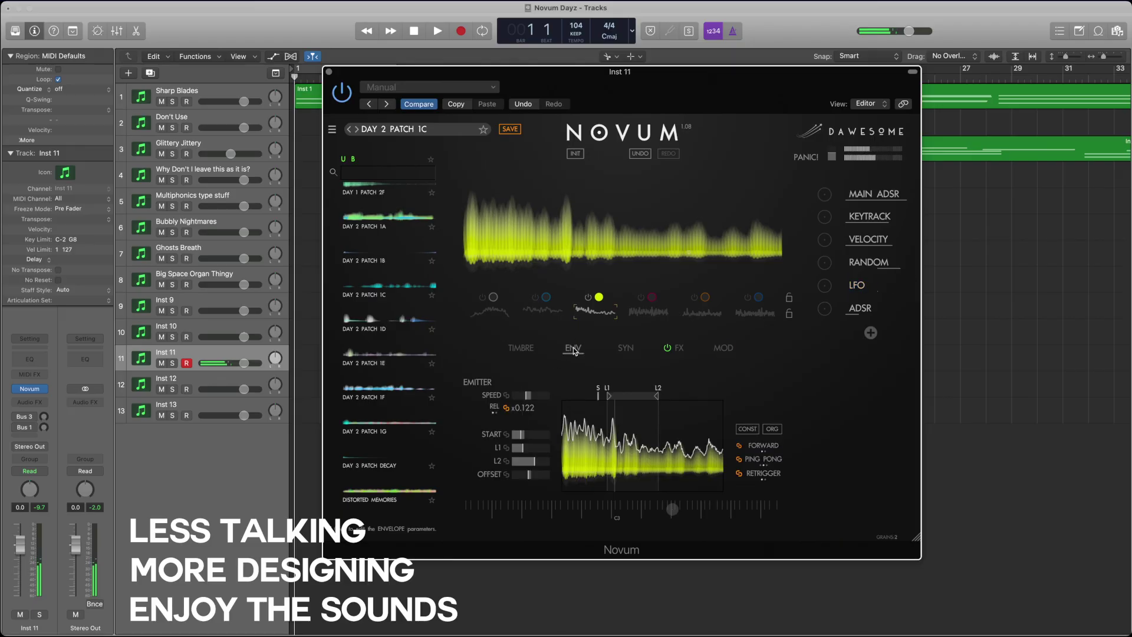
click(624, 350)
click(871, 333)
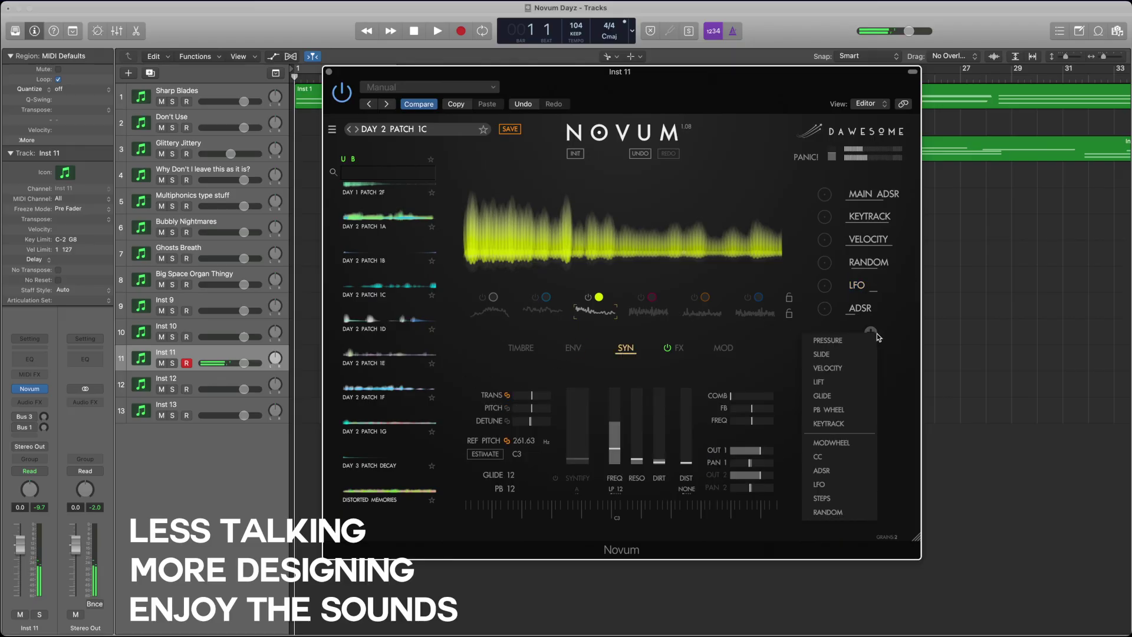
click(825, 485)
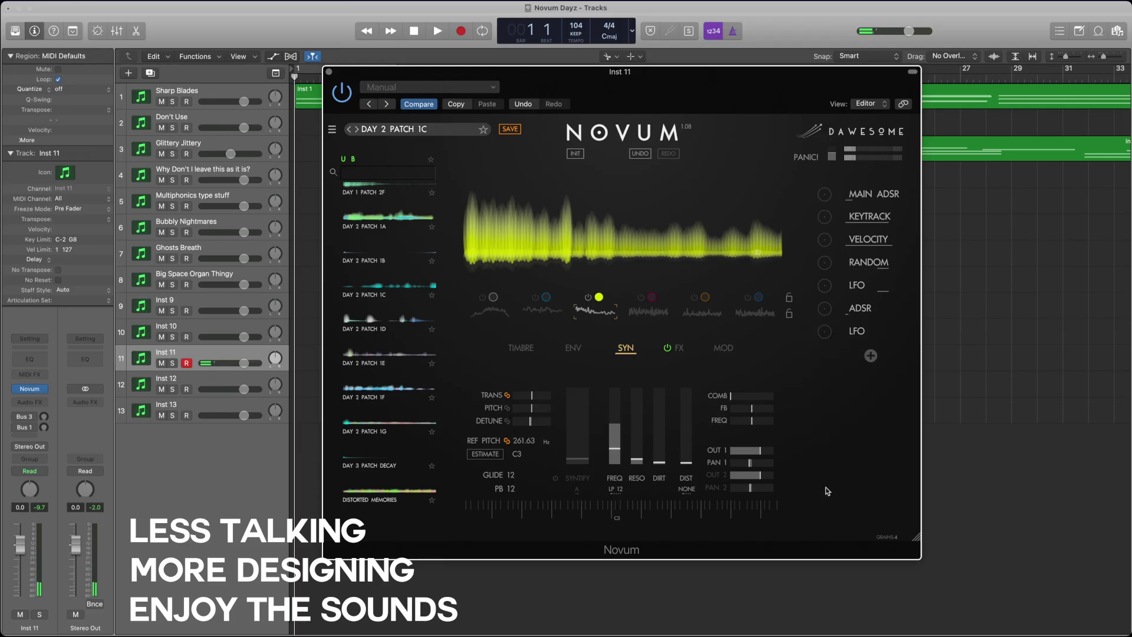
click(855, 332)
drag(590, 388, 592, 388)
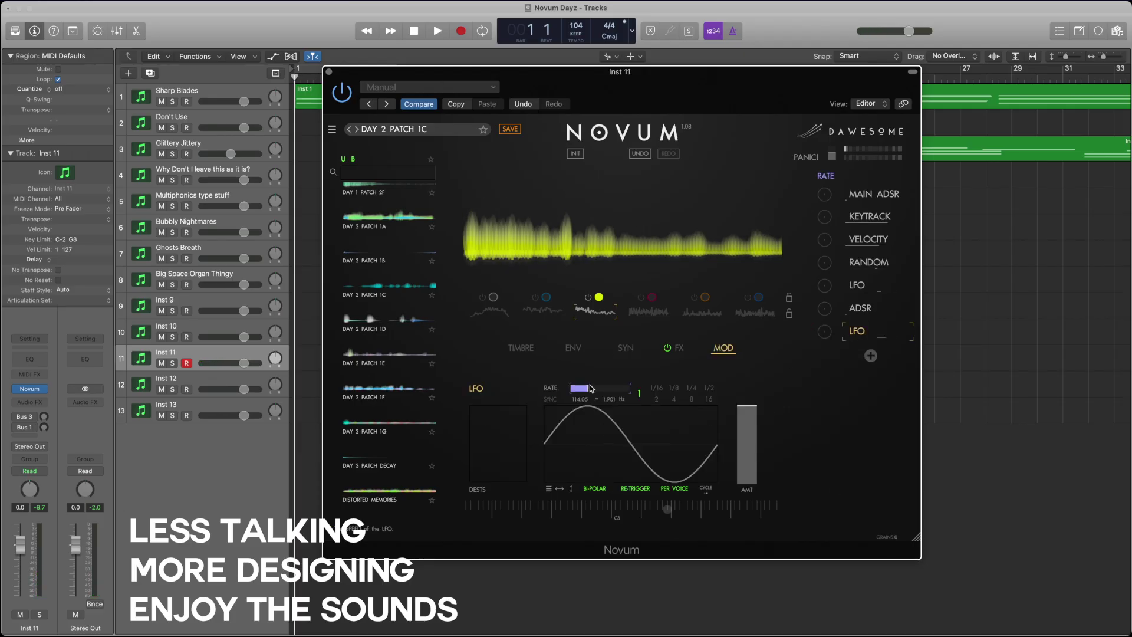
drag(741, 437, 757, 511)
drag(587, 392, 534, 391)
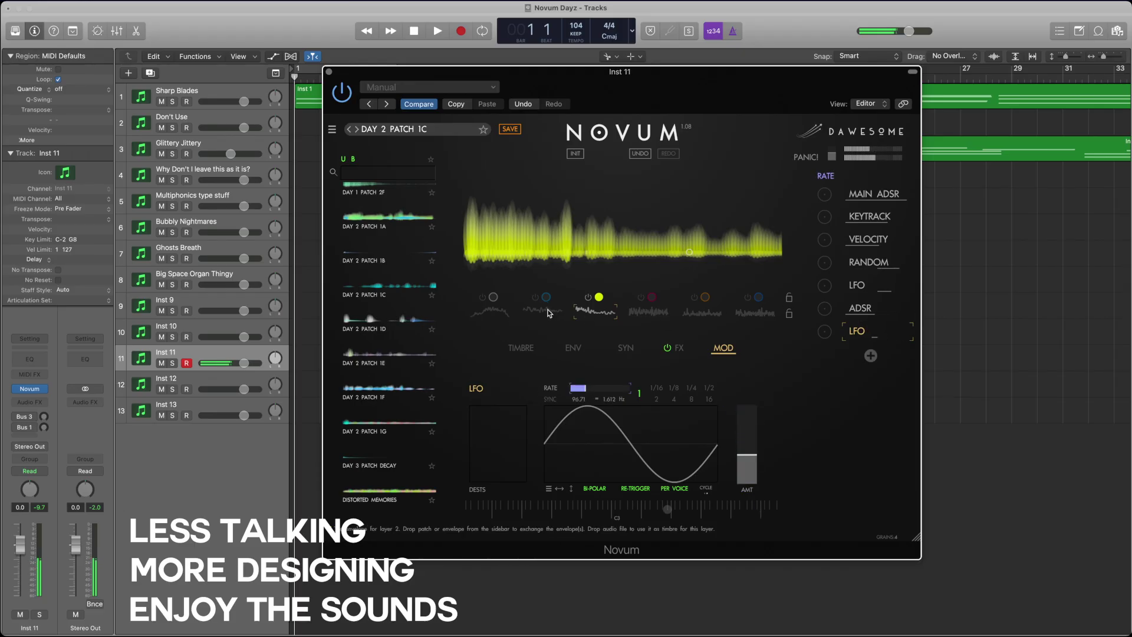
- Try the new LFO on layer 3's detune, and modulate the layer's pitch with it instead at a bit under half depth
click(625, 348)
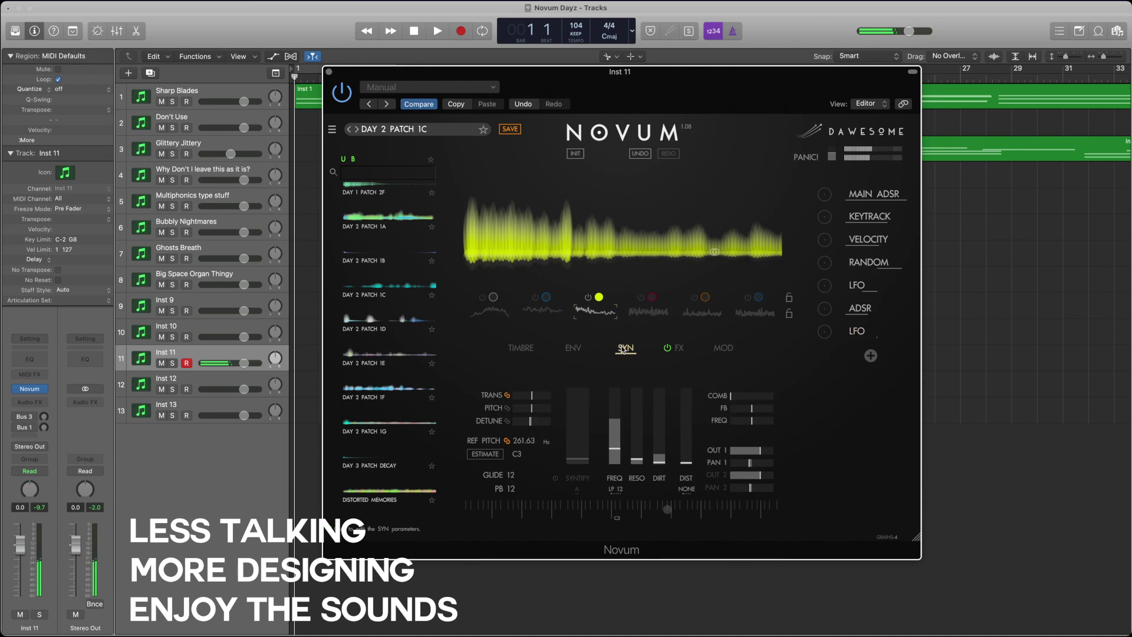
click(532, 420)
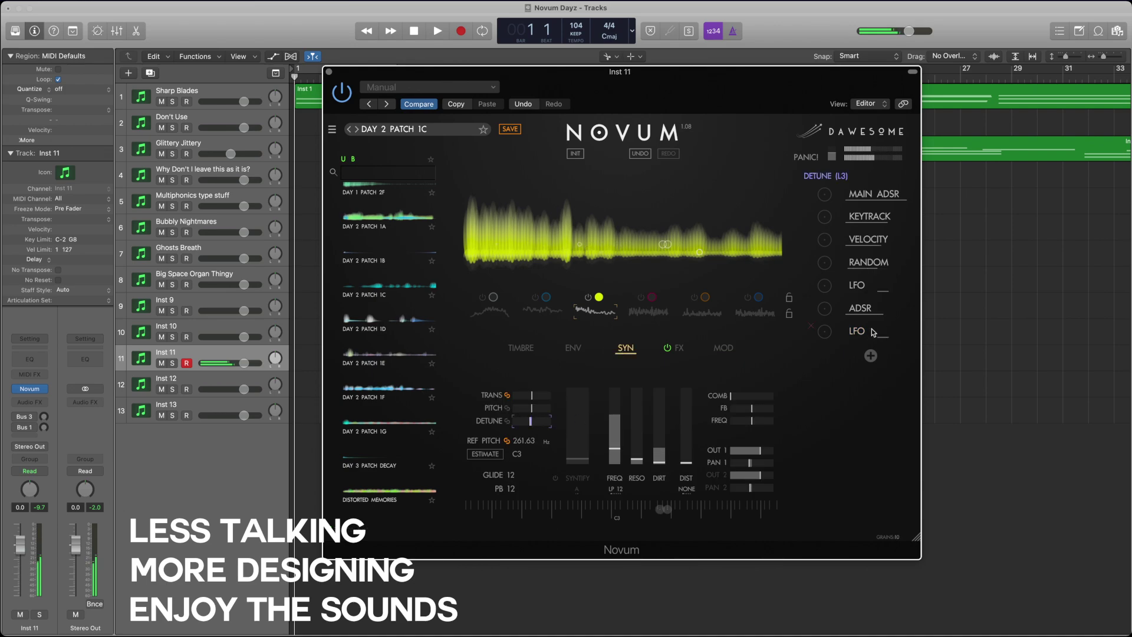
mouse_move(823, 336)
mouse_down()
mouse_move(831, 282)
mouse_move(831, 342)
mouse_up()
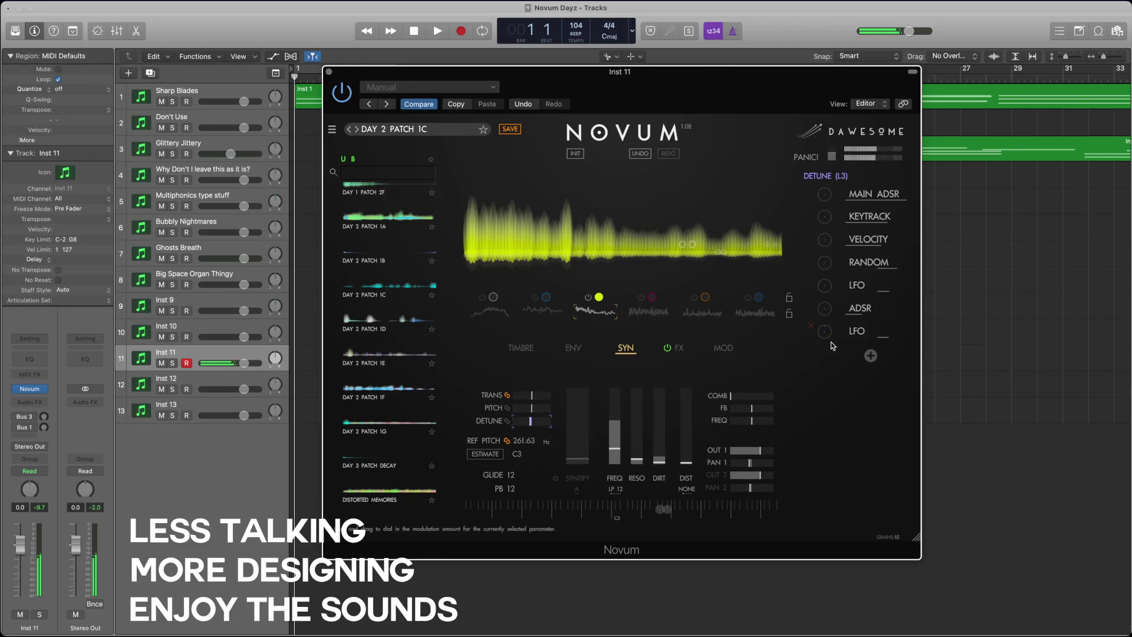
click(535, 409)
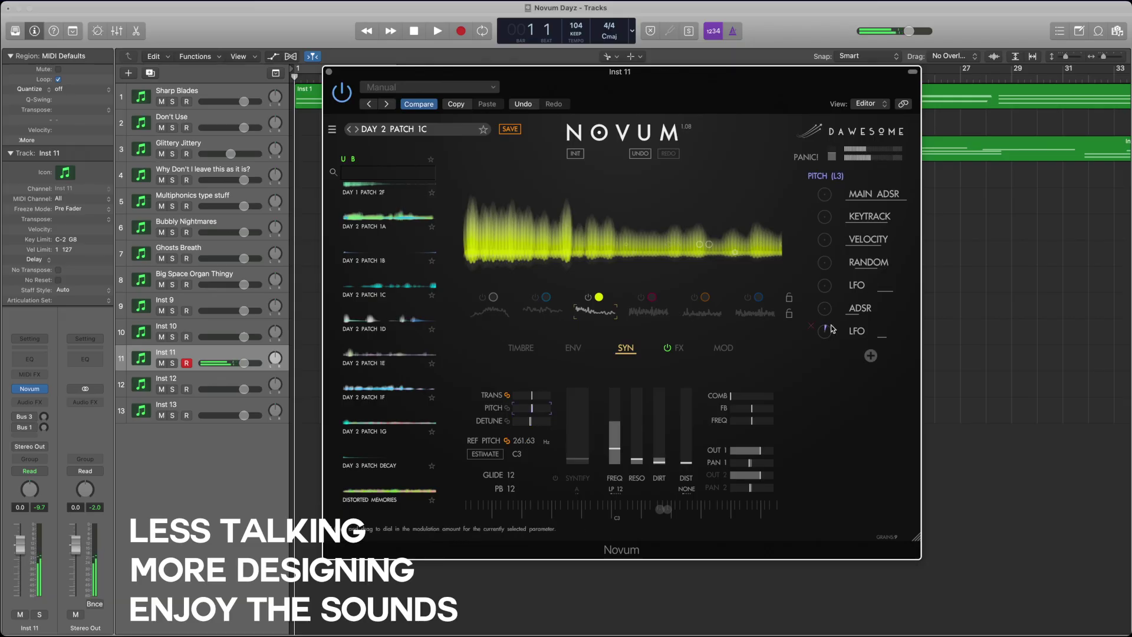
drag(833, 328, 833, 305)
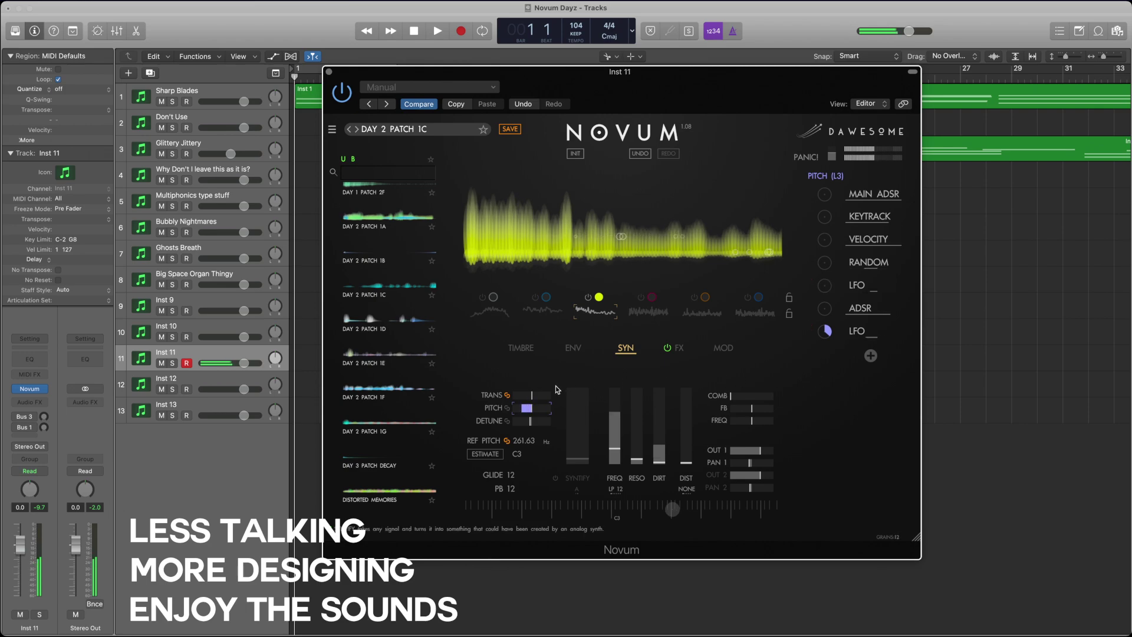
- Clear layer 3's detune and pitch from the second LFO's destinations and remove that LFO modulator
click(578, 352)
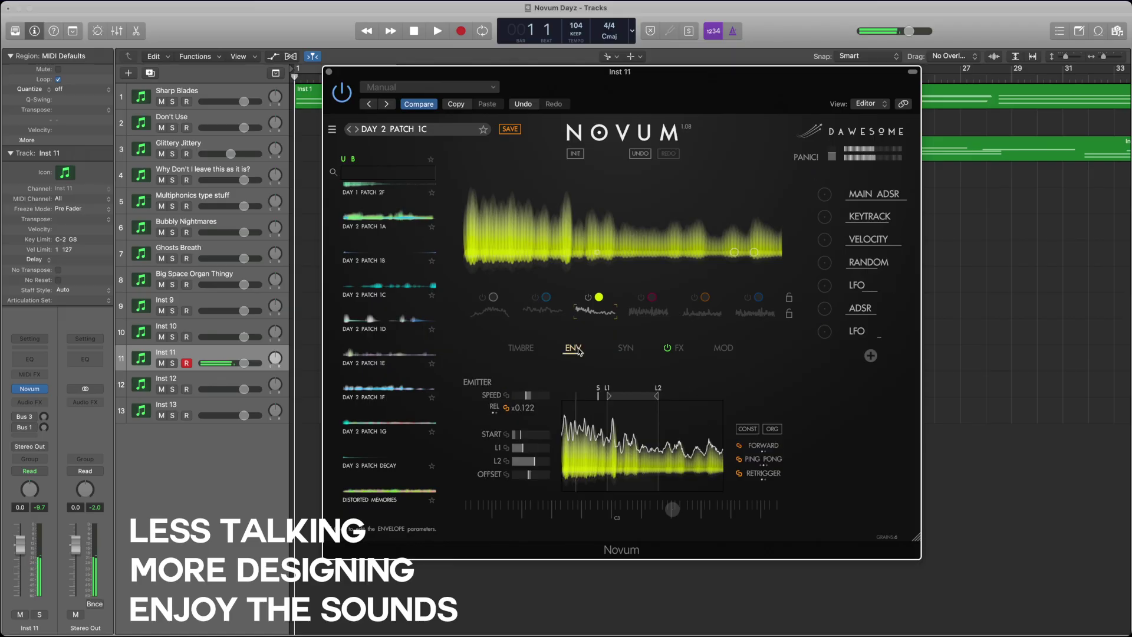
click(679, 349)
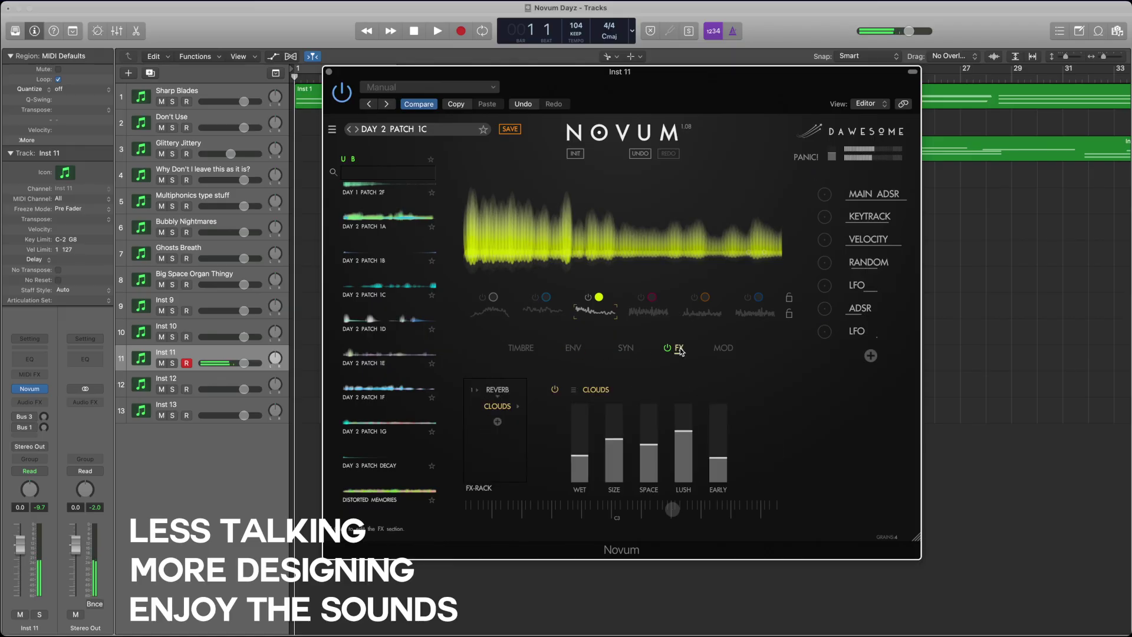
click(723, 348)
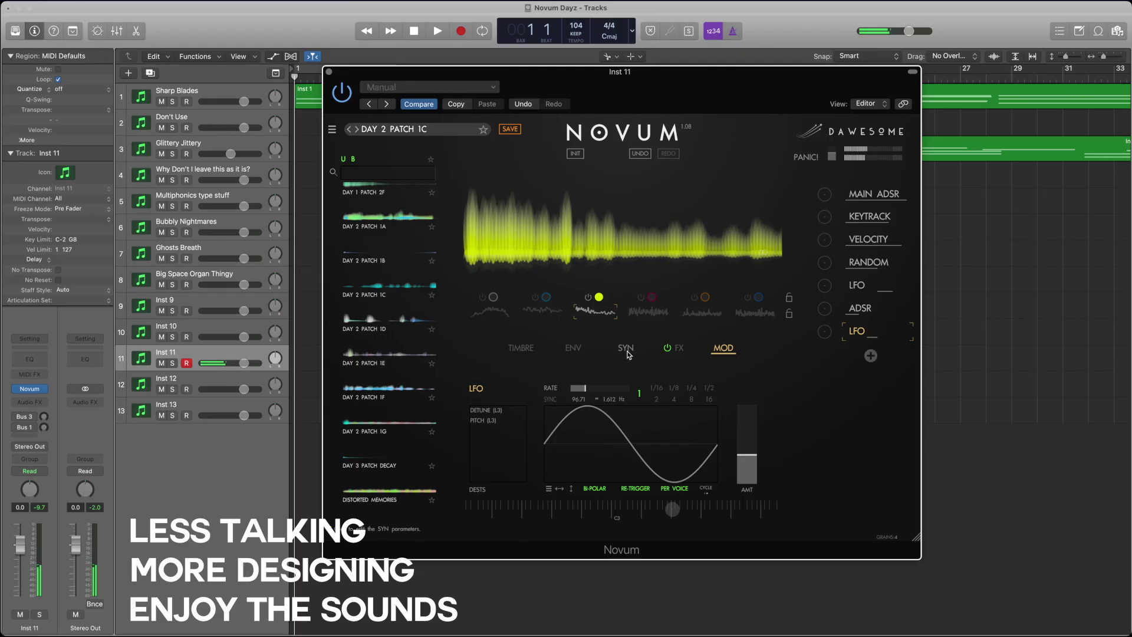
click(492, 411)
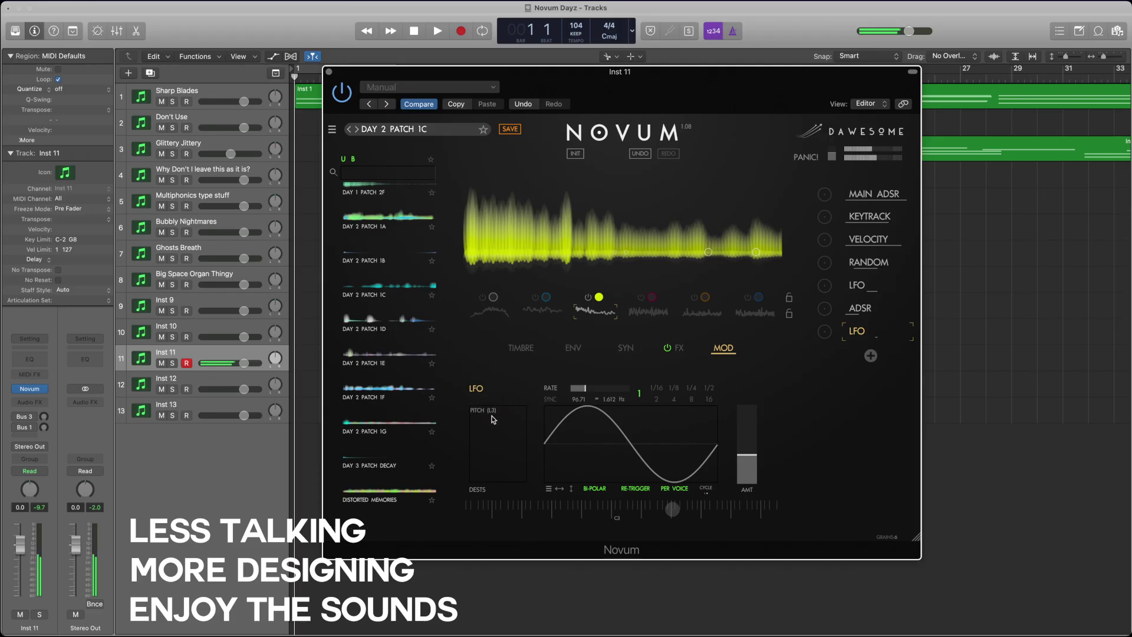
click(492, 416)
click(573, 347)
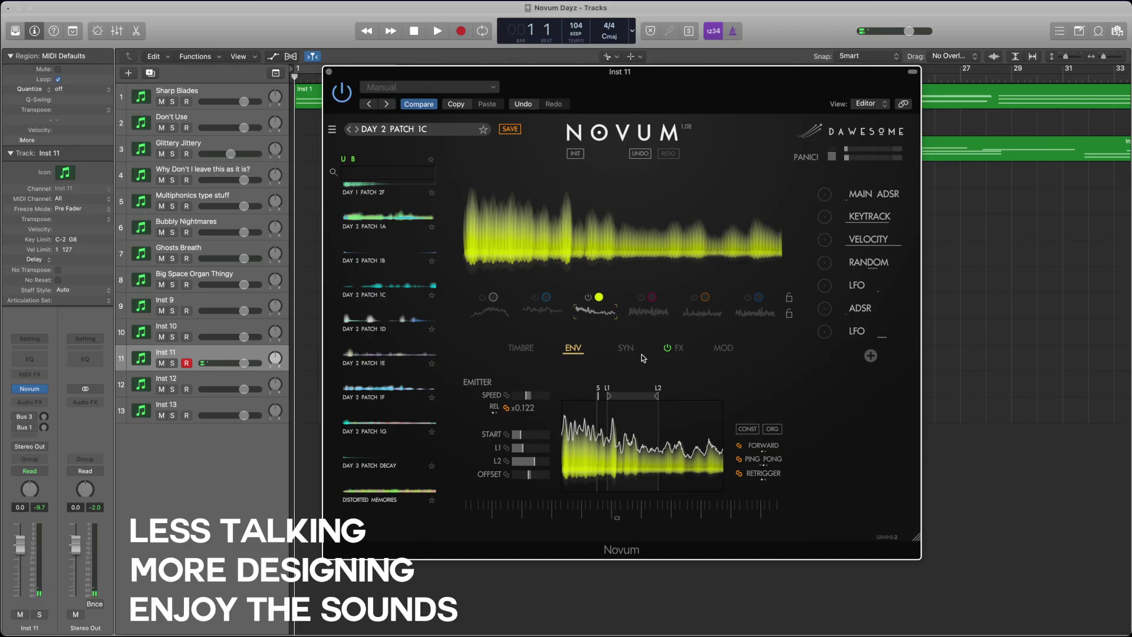
click(858, 331)
right_click(860, 331)
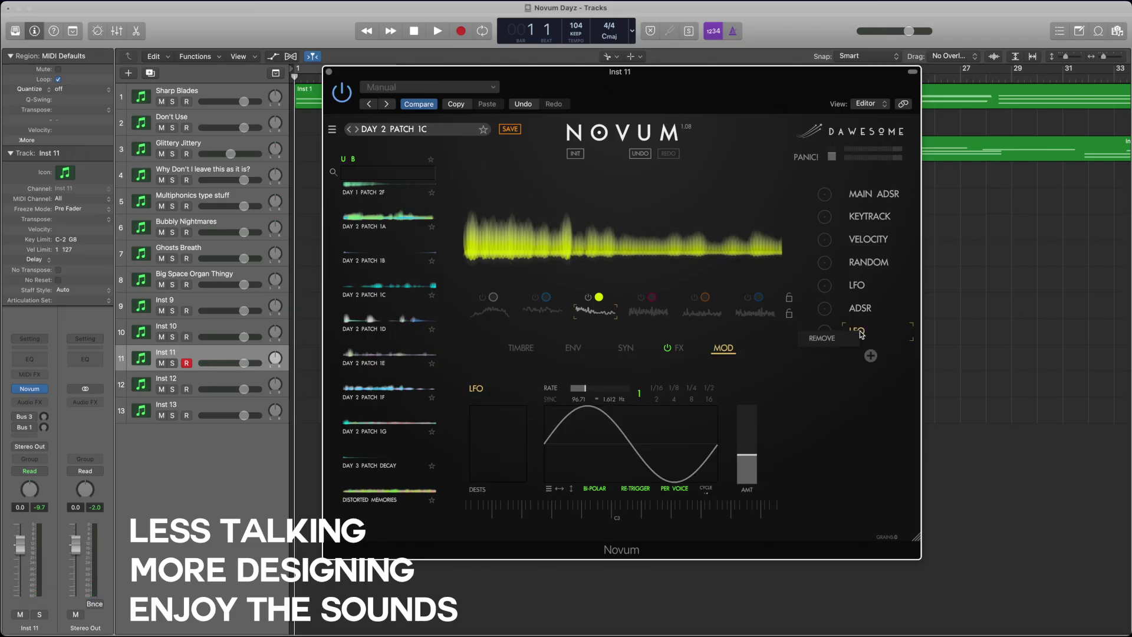
click(822, 338)
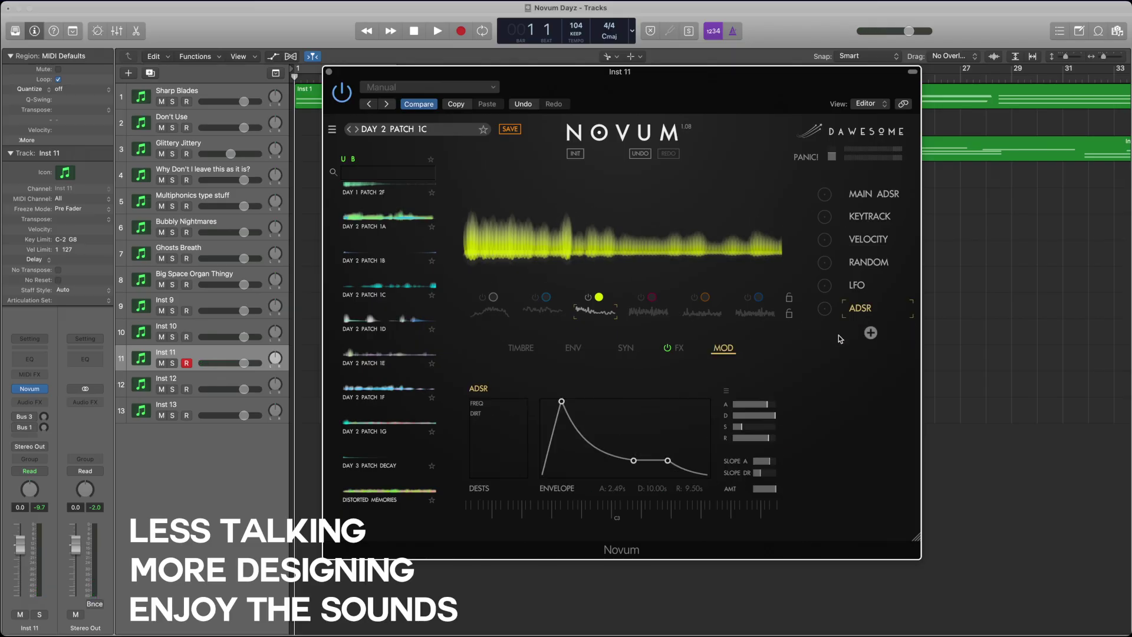
- Check the remaining LFO's destinations, briefly audition layer 2, and review layer 3's envelope, synth and timbre settings
click(857, 285)
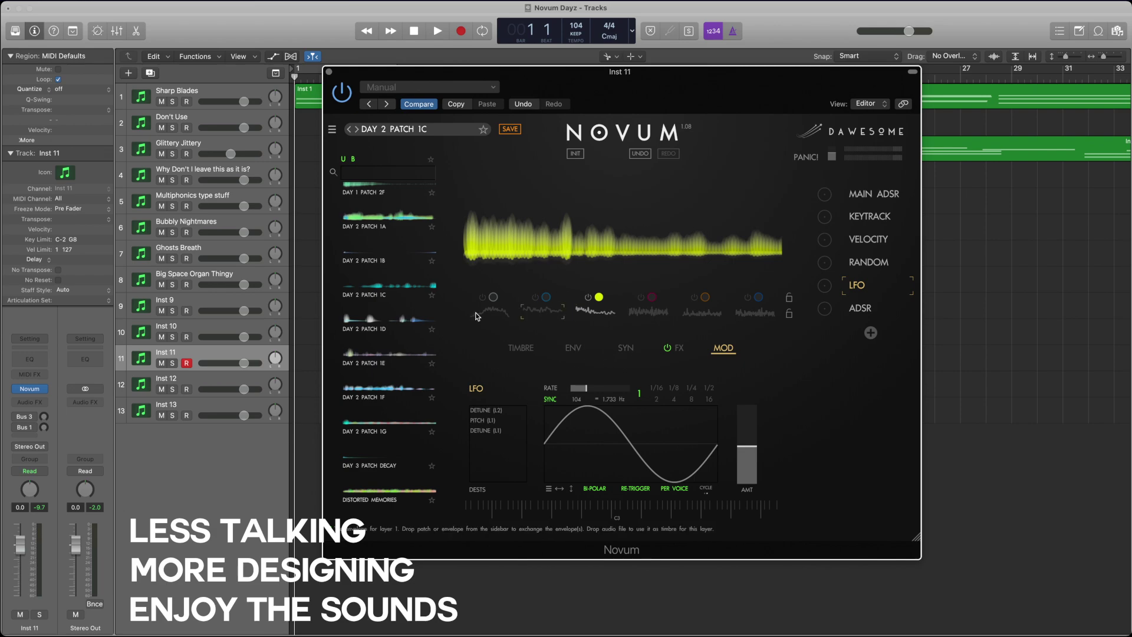
click(533, 299)
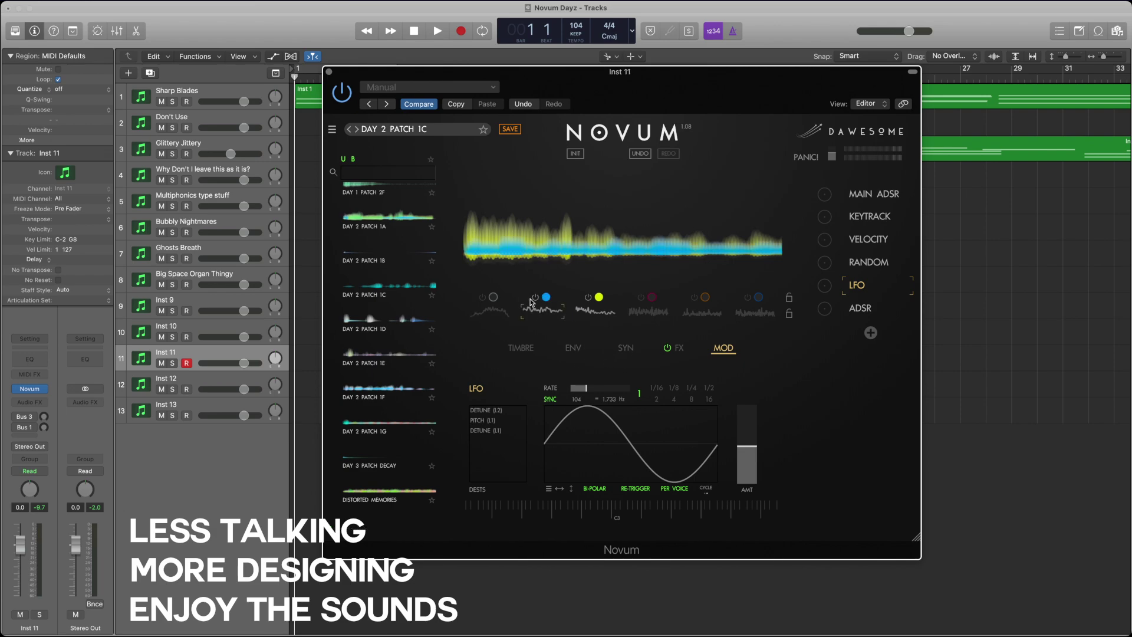
click(534, 301)
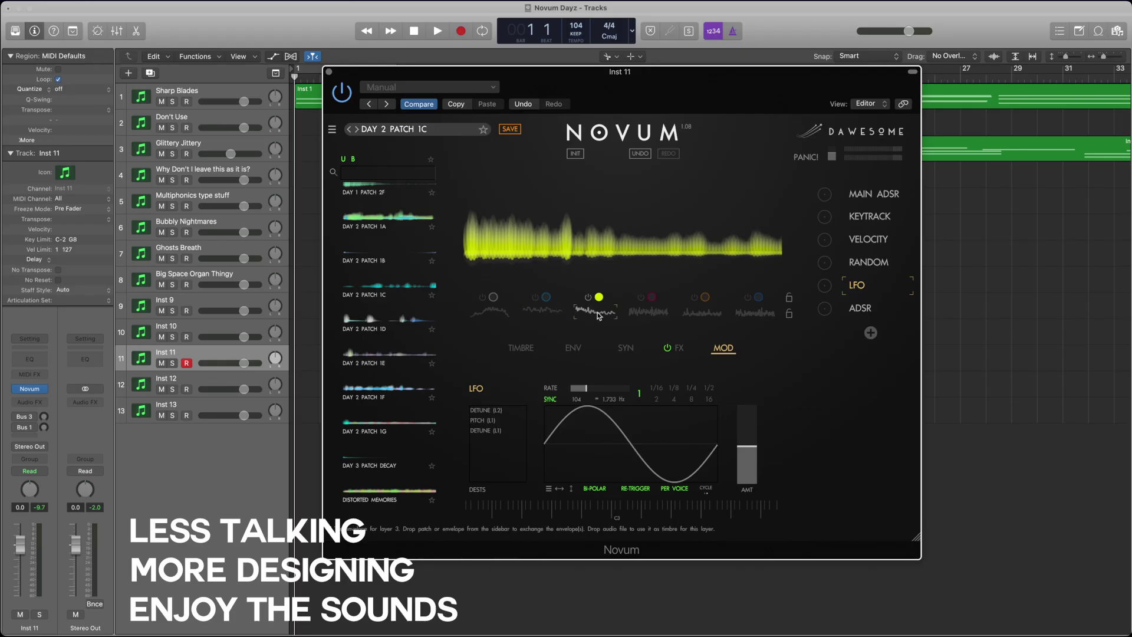
click(574, 352)
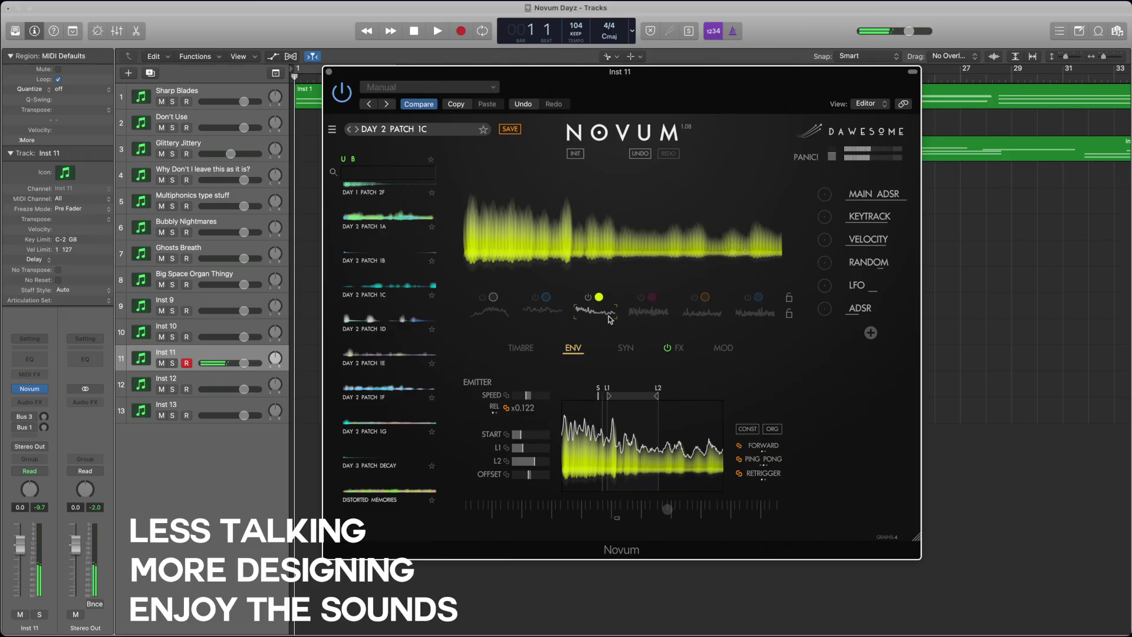
click(624, 349)
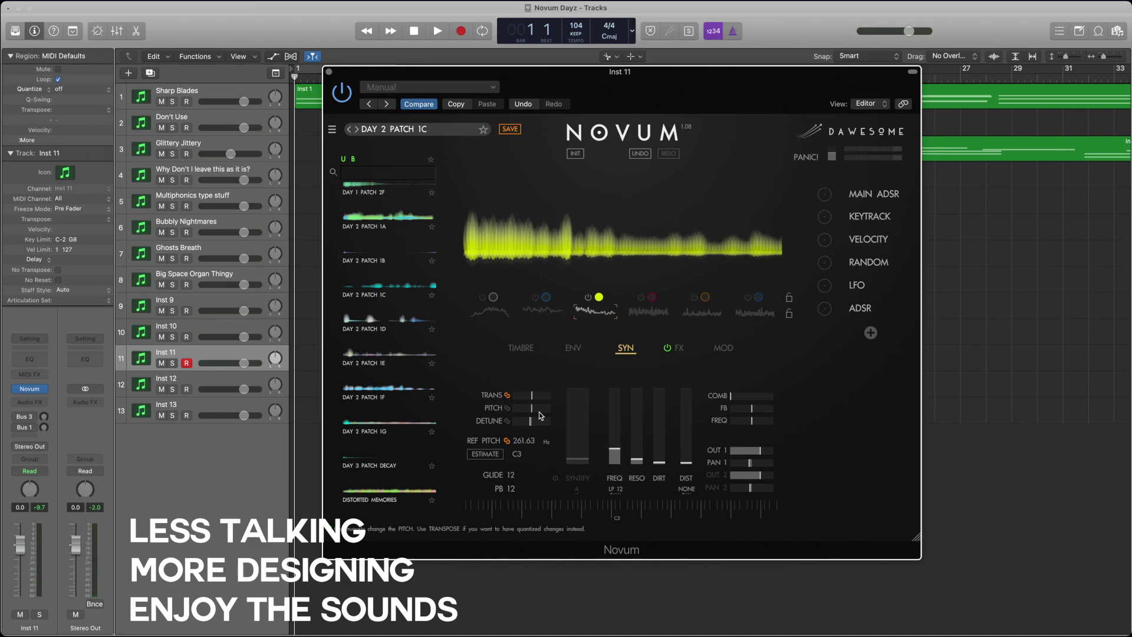
click(576, 343)
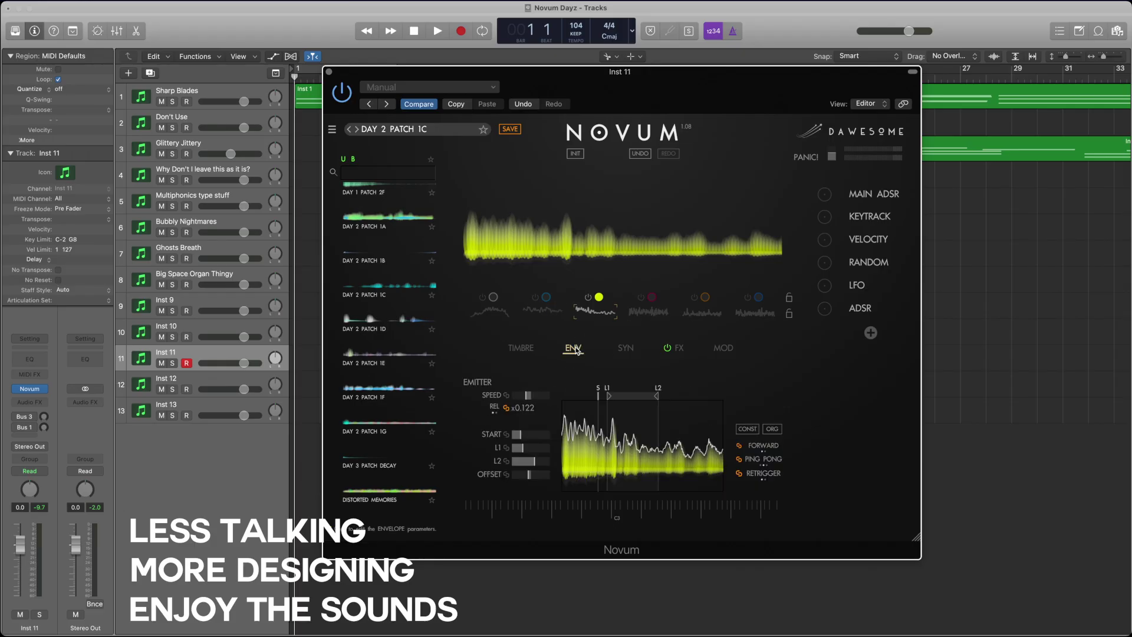
click(521, 347)
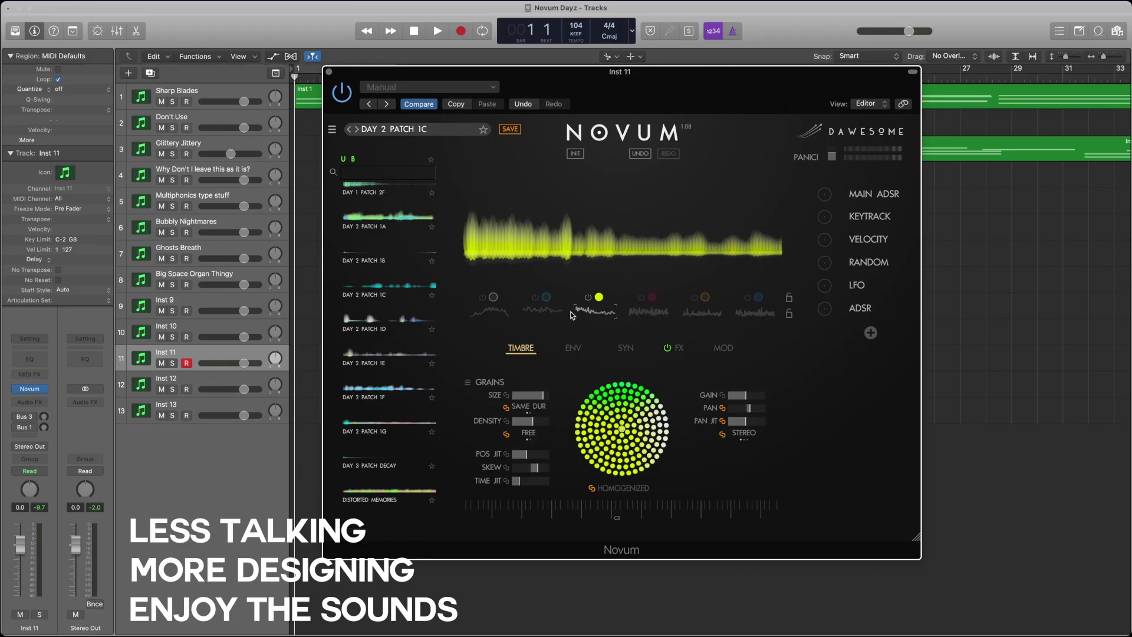
- Switch on layers 2 and 1 to hear them together with layer 3
click(536, 298)
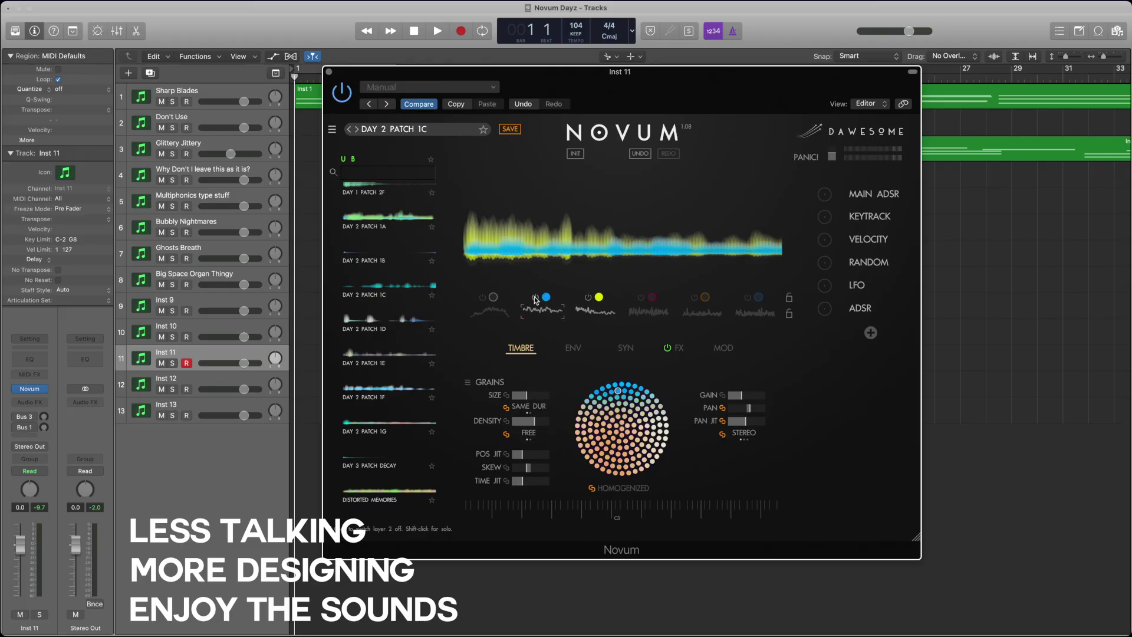
click(483, 299)
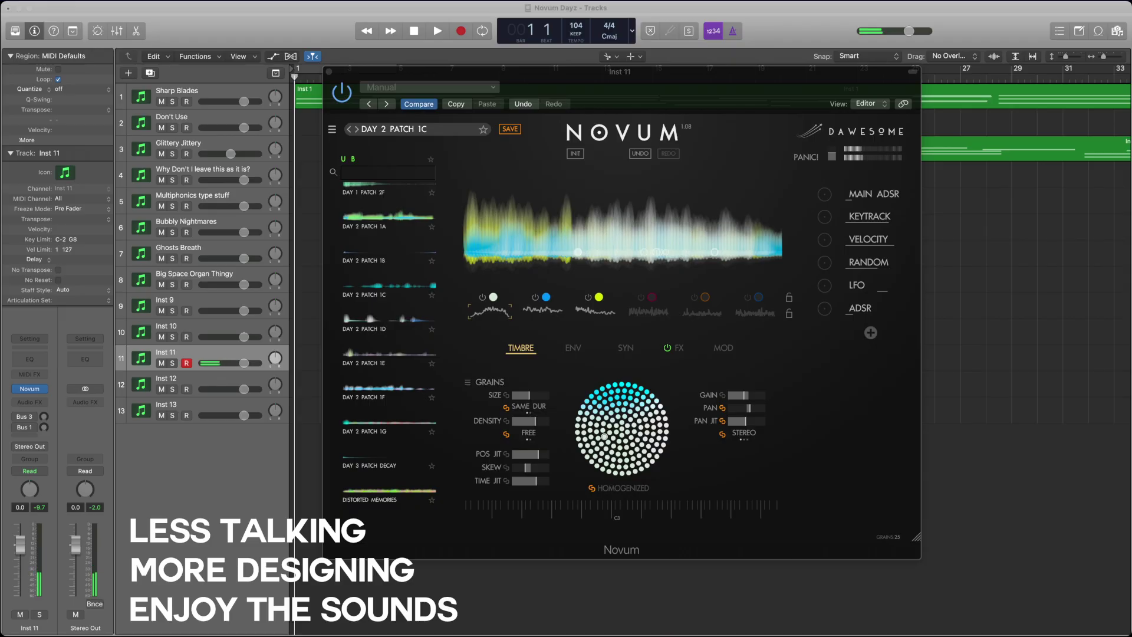
click(440, 592)
click(457, 546)
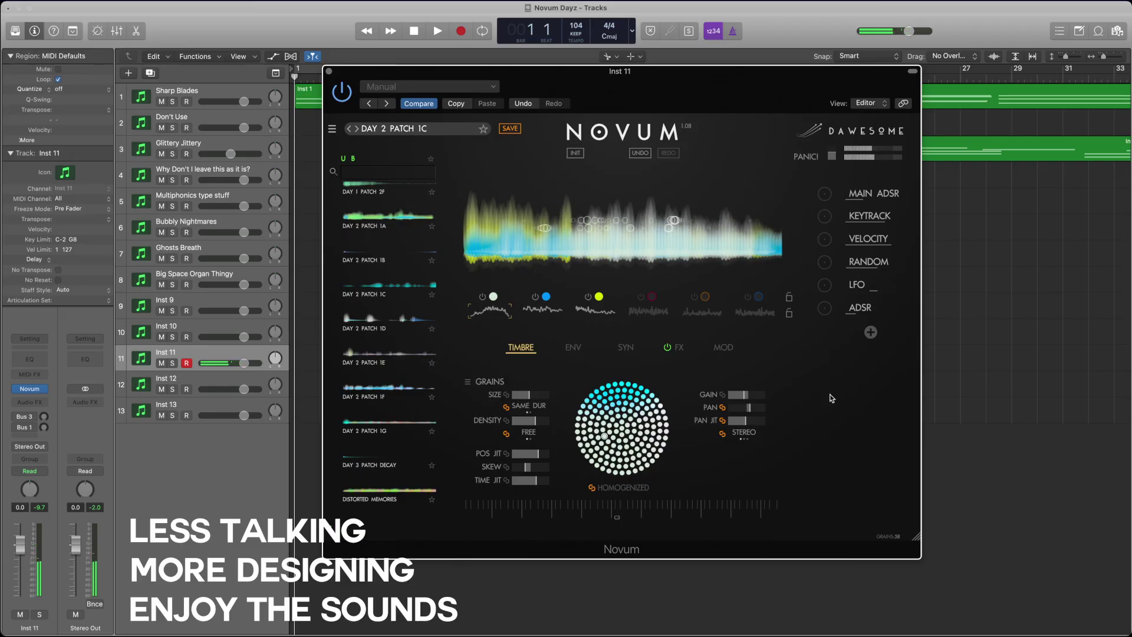
- Switch off layers 1 to 3, enable layer 4 alone, and load a different sample into it
click(535, 296)
click(588, 297)
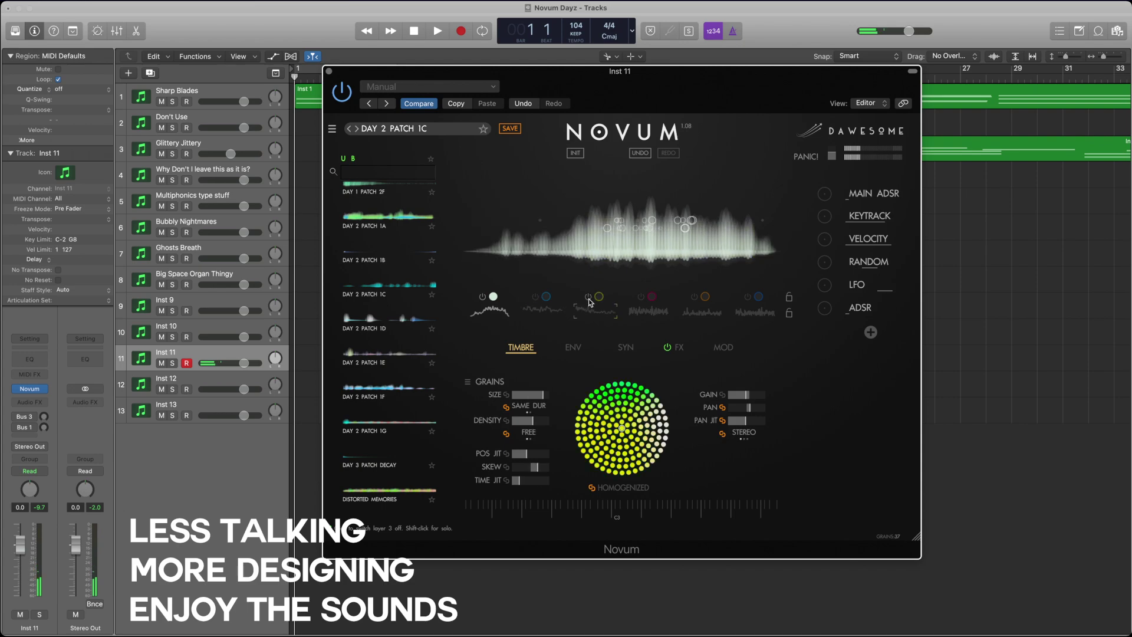
click(483, 297)
click(641, 297)
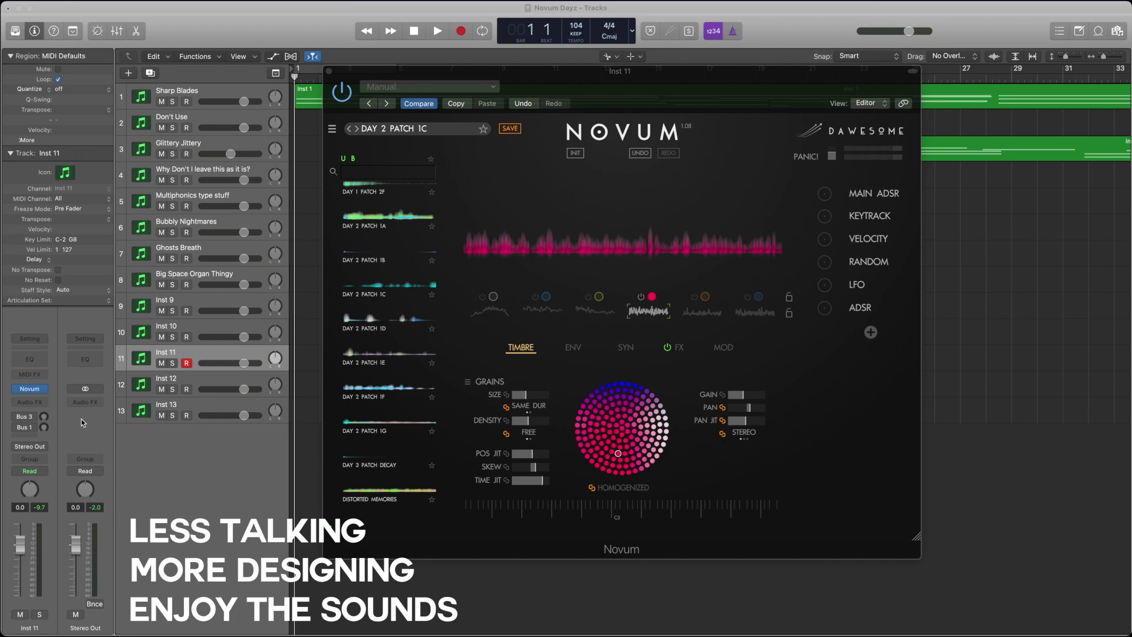
click(648, 314)
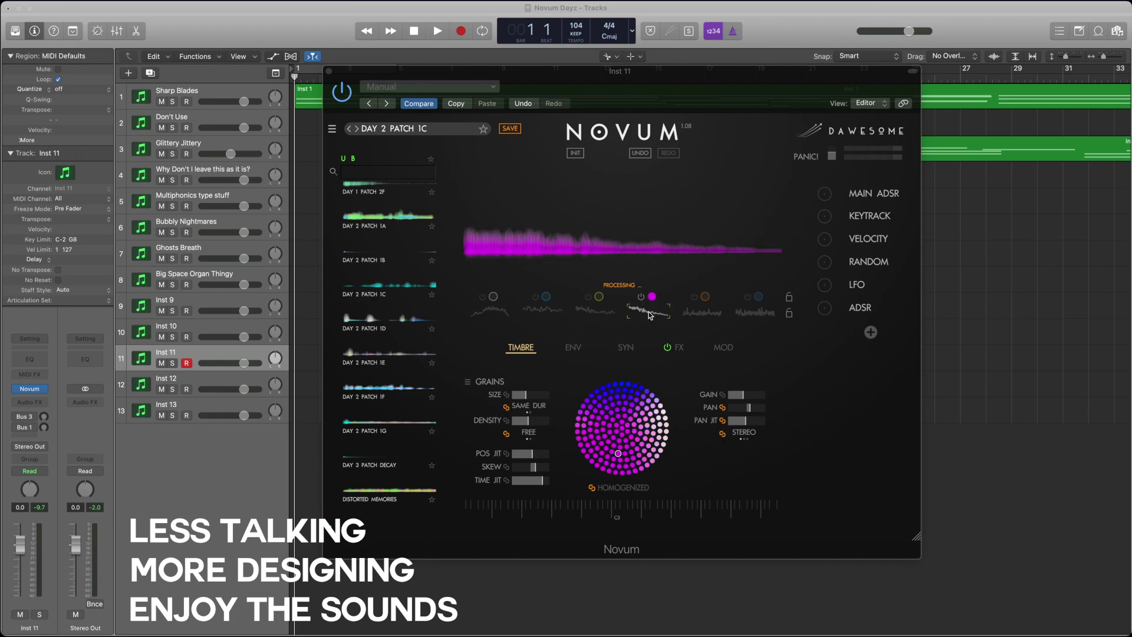
- Set layer 4's grain size to maximum, raise its density, and lower its position and time jitter
click(528, 395)
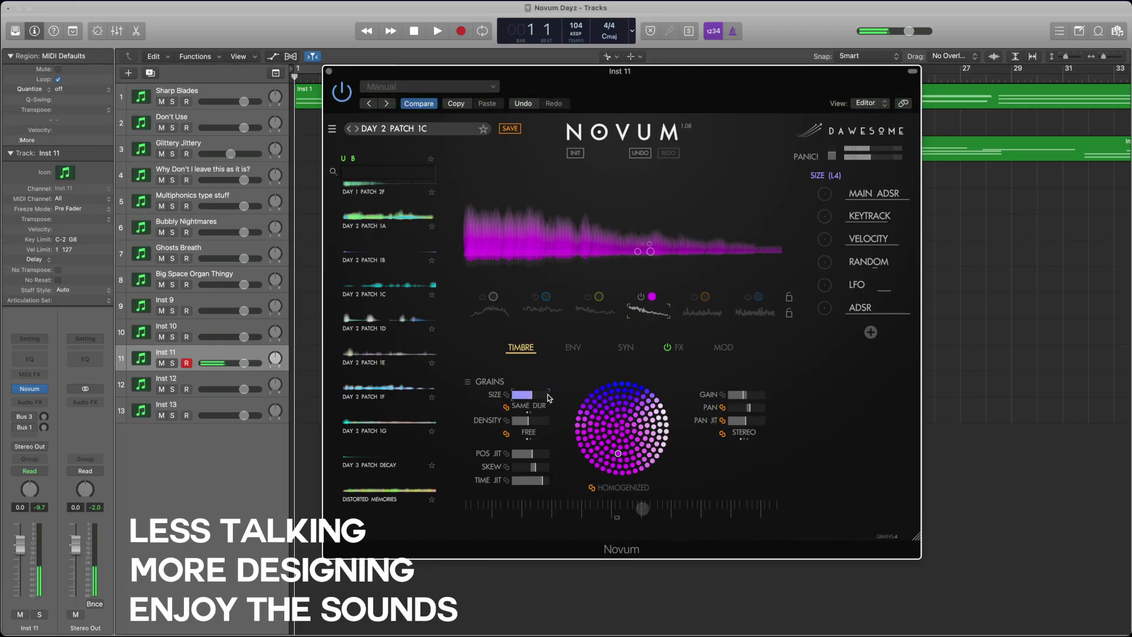
click(518, 421)
drag(519, 427, 566, 423)
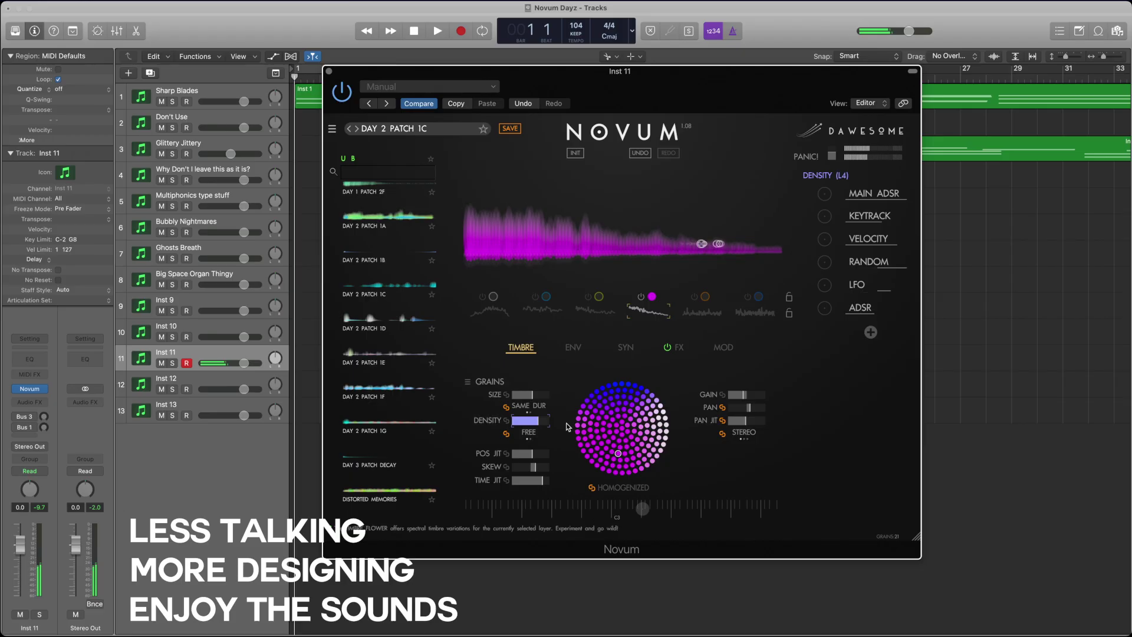
click(528, 454)
click(540, 483)
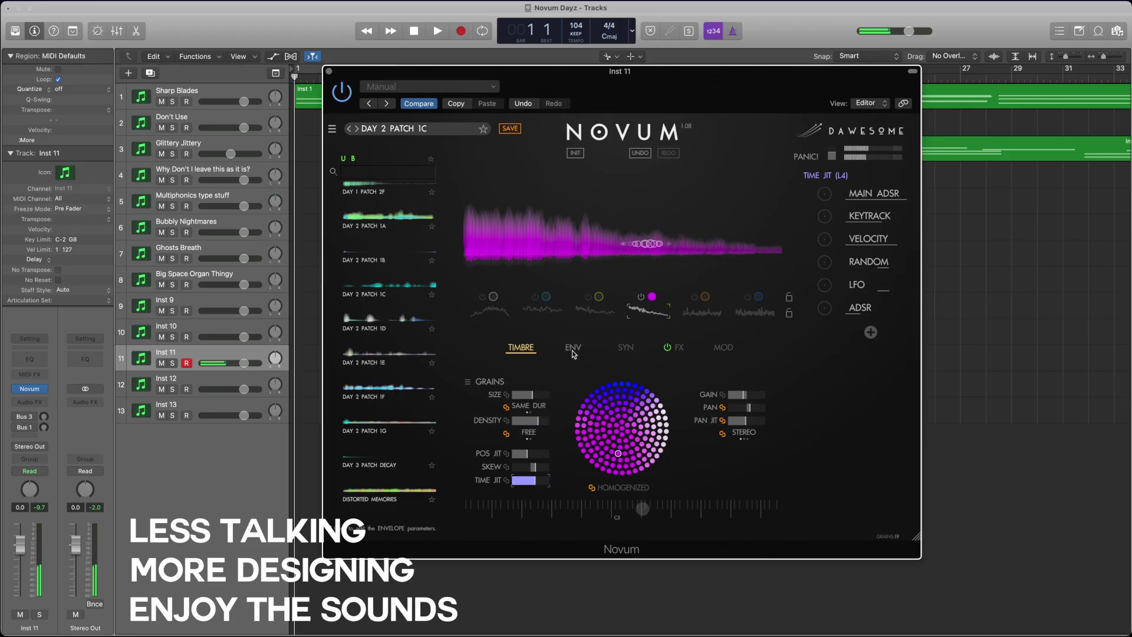
click(528, 395)
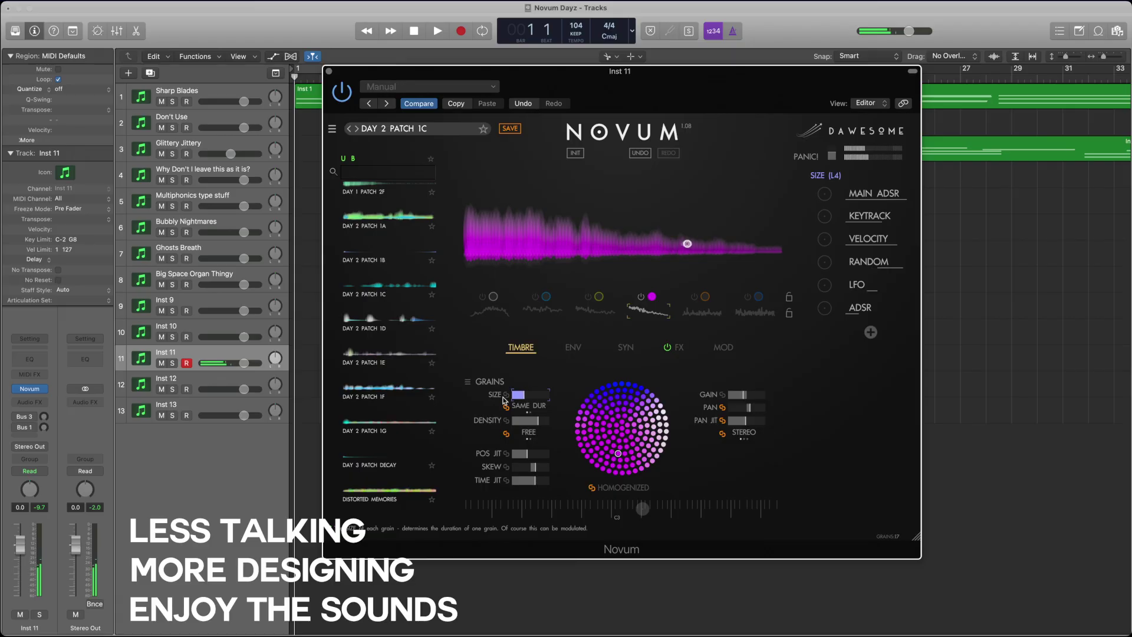
mouse_move(516, 401)
mouse_down()
mouse_move(573, 402)
mouse_move(548, 422)
mouse_move(558, 424)
mouse_move(589, 400)
mouse_move(577, 400)
mouse_up()
- Move layer 4's L2 loop marker earlier and slow its emitter speed to x0.118
click(573, 347)
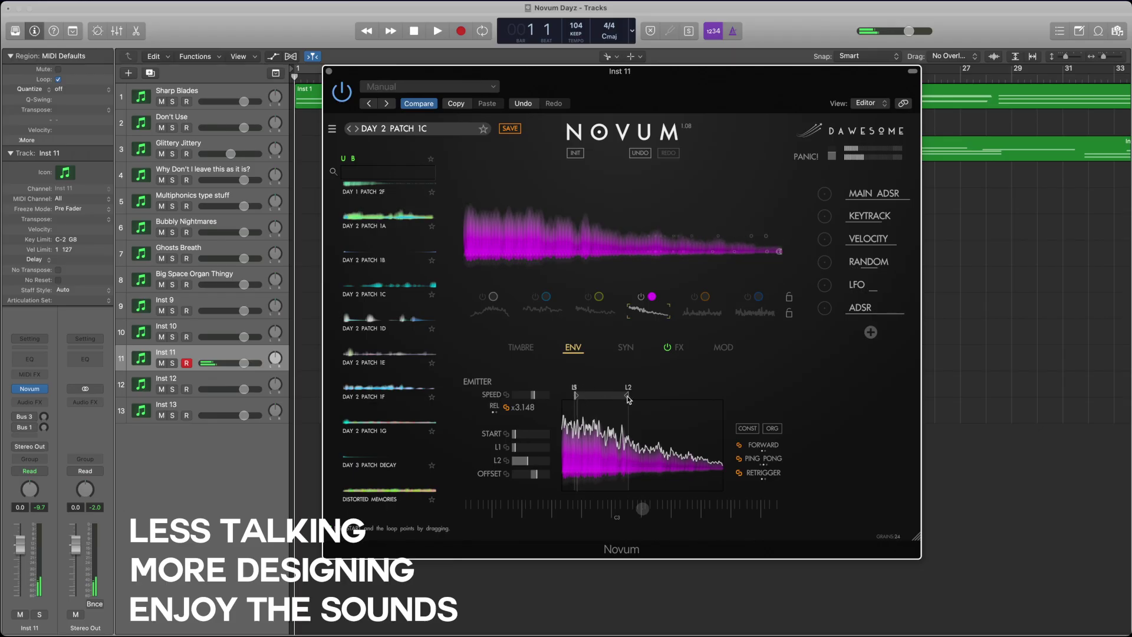
drag(630, 399, 508, 401)
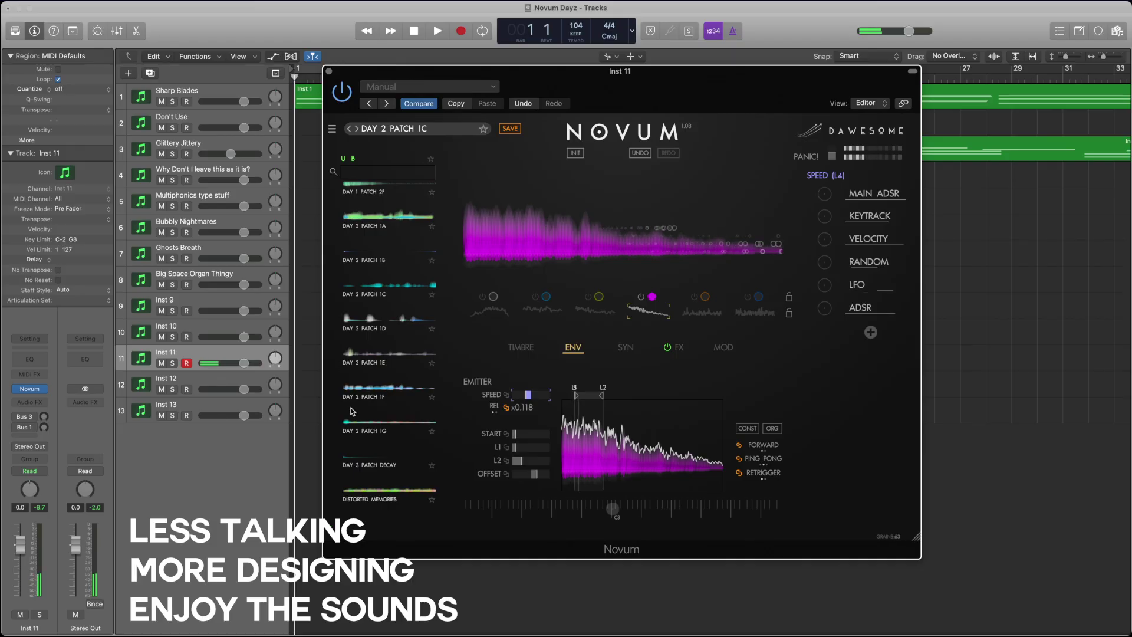
- Lower layer 4's grain size to about 40 percent and its density to about 60 percent
click(523, 348)
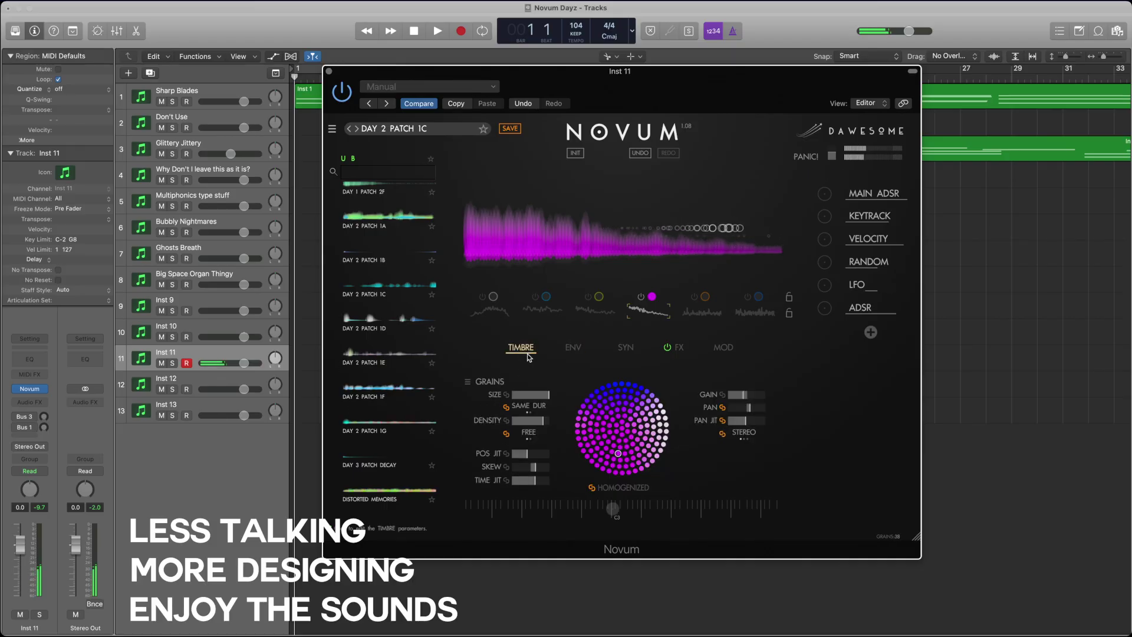
click(538, 395)
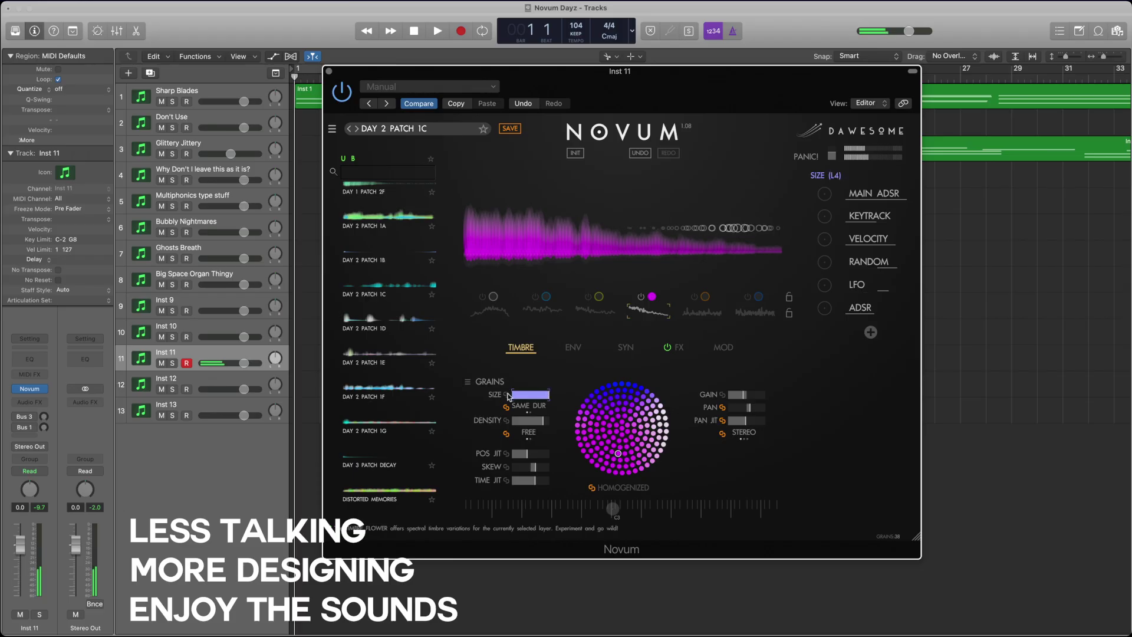
drag(531, 397, 468, 395)
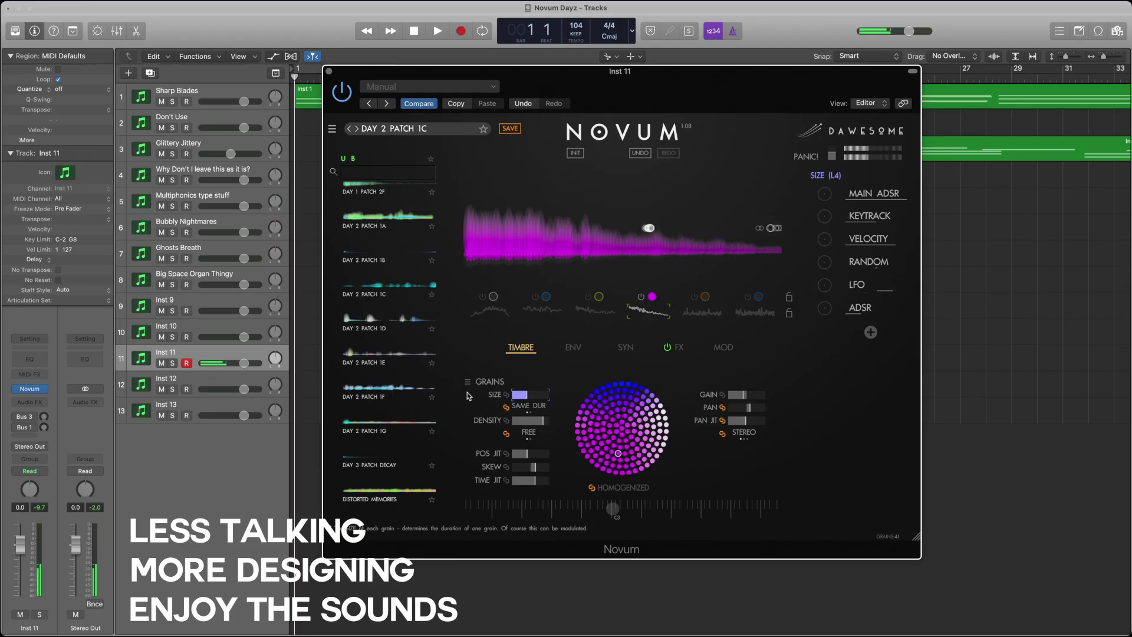
drag(540, 420, 510, 426)
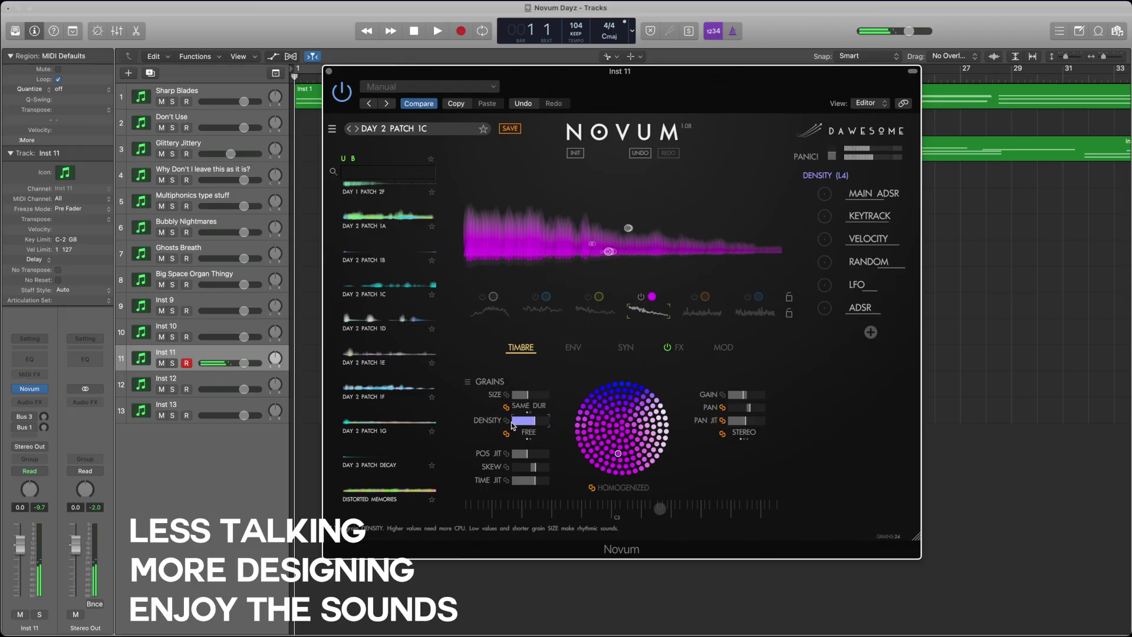
- Load another sample into layer 4 and reshape its grains with lower skew and higher position and time jitter
click(209, 441)
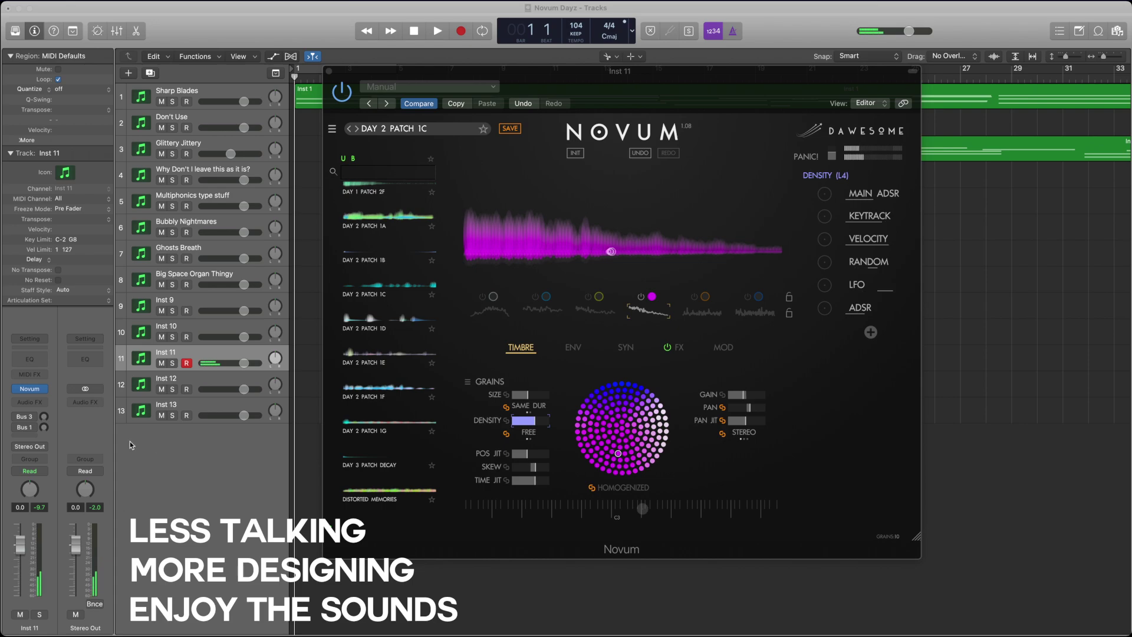
click(648, 312)
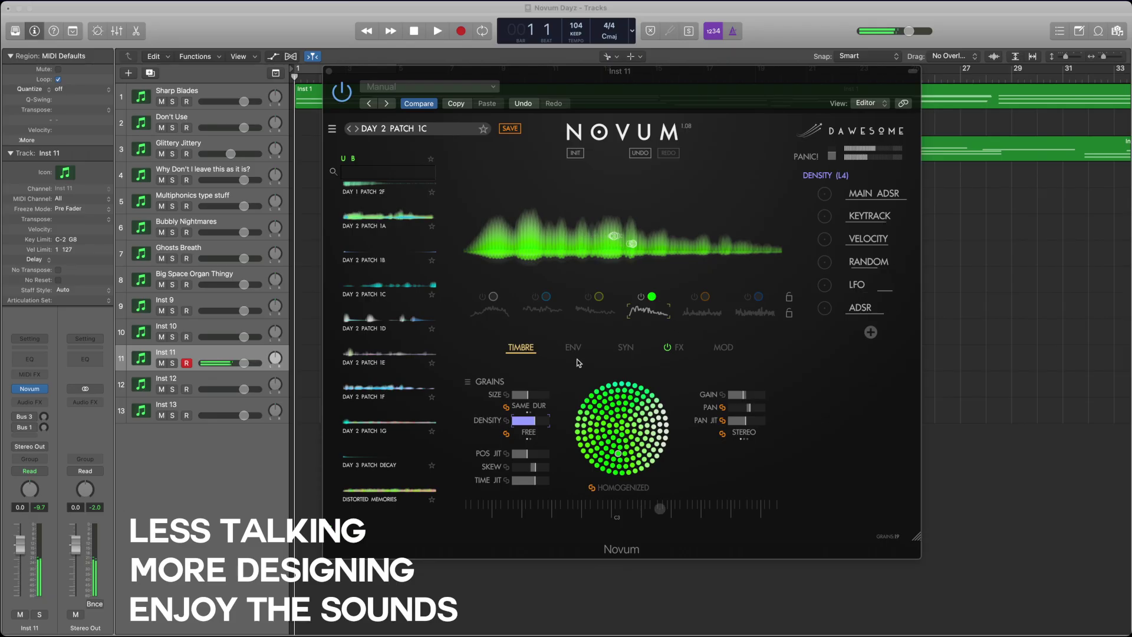
click(535, 467)
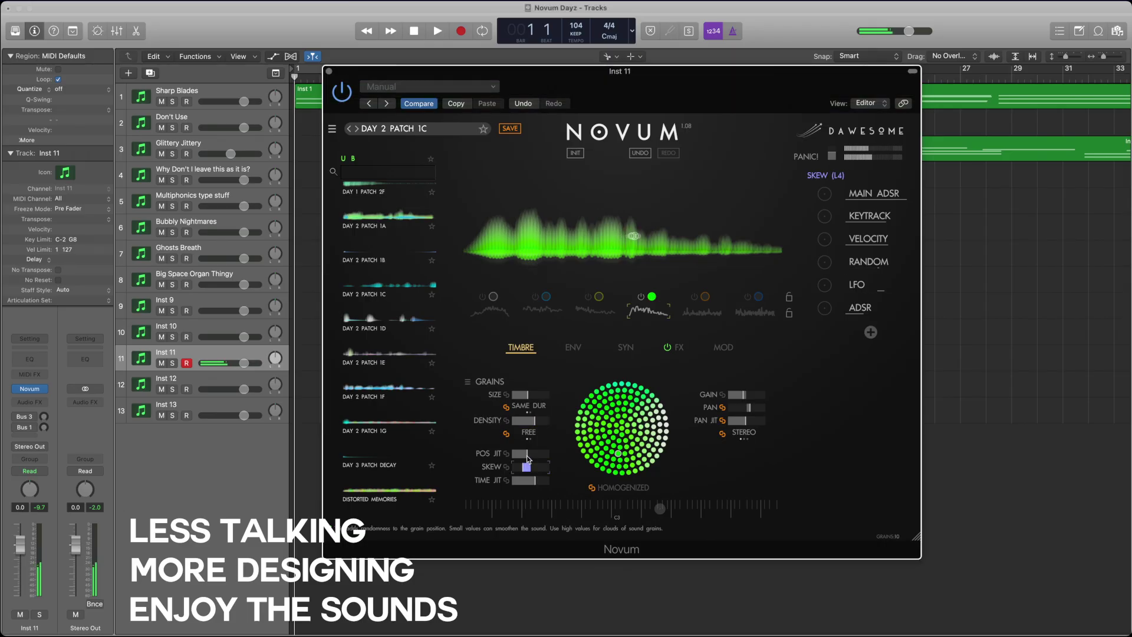
click(528, 454)
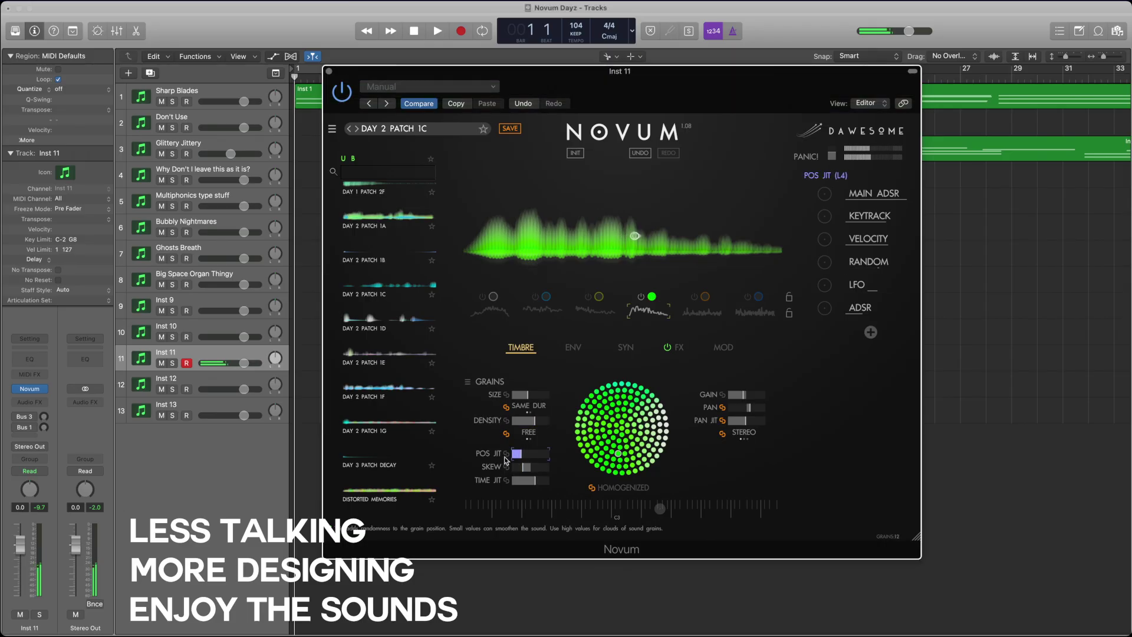
click(534, 481)
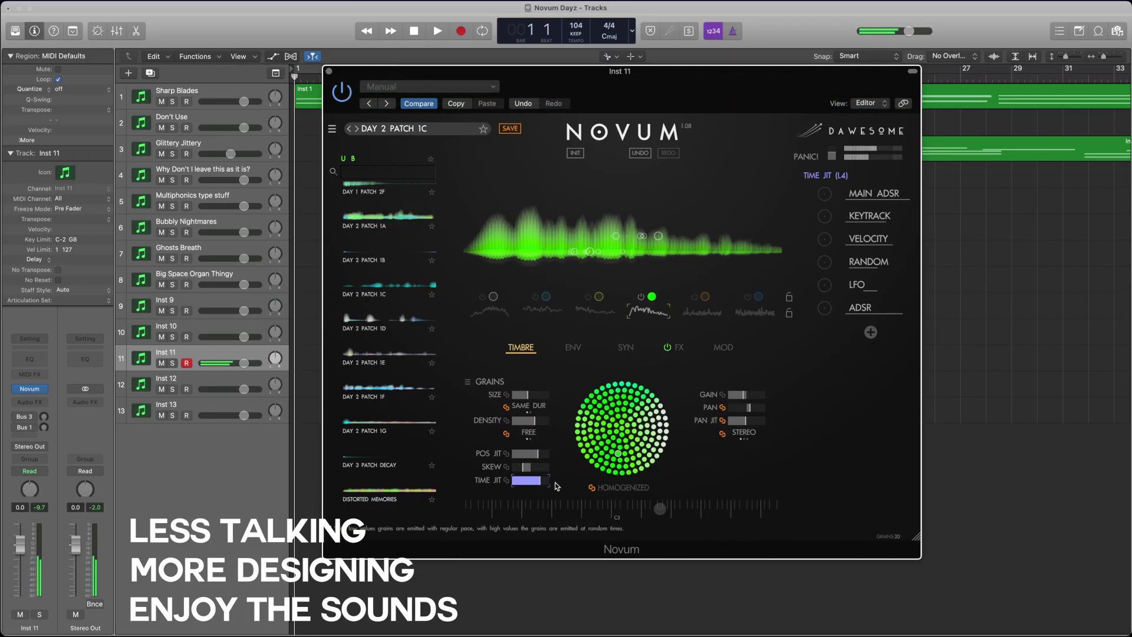
- Lower layer 4's grain density to about 1.05 and raise its emitter speed to x0.455
click(533, 395)
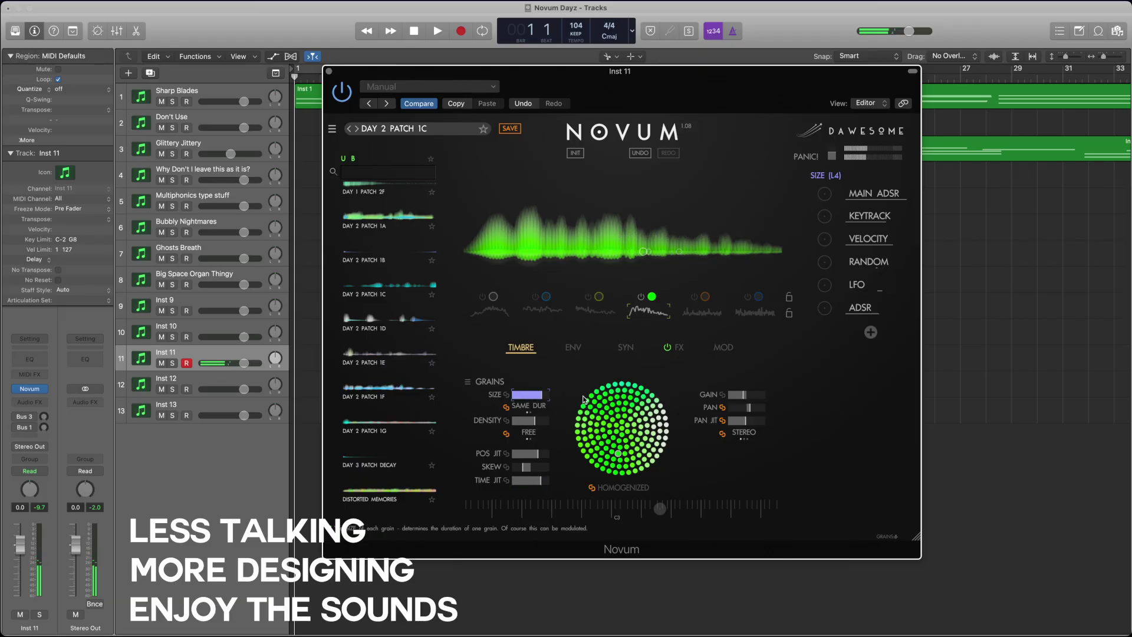
click(515, 422)
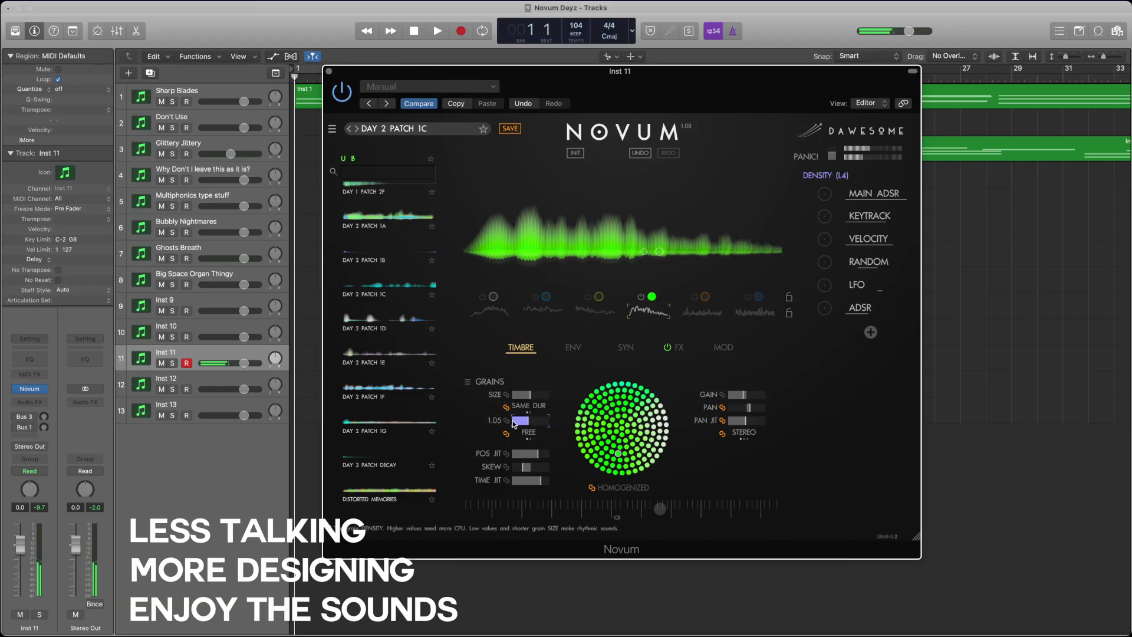
click(573, 348)
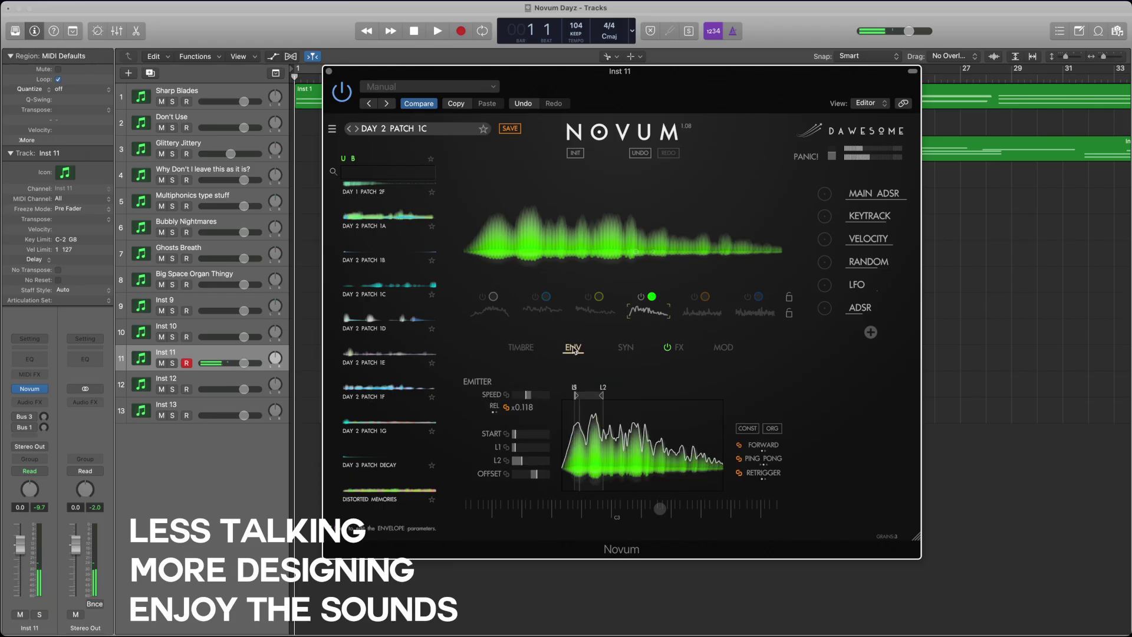
click(539, 397)
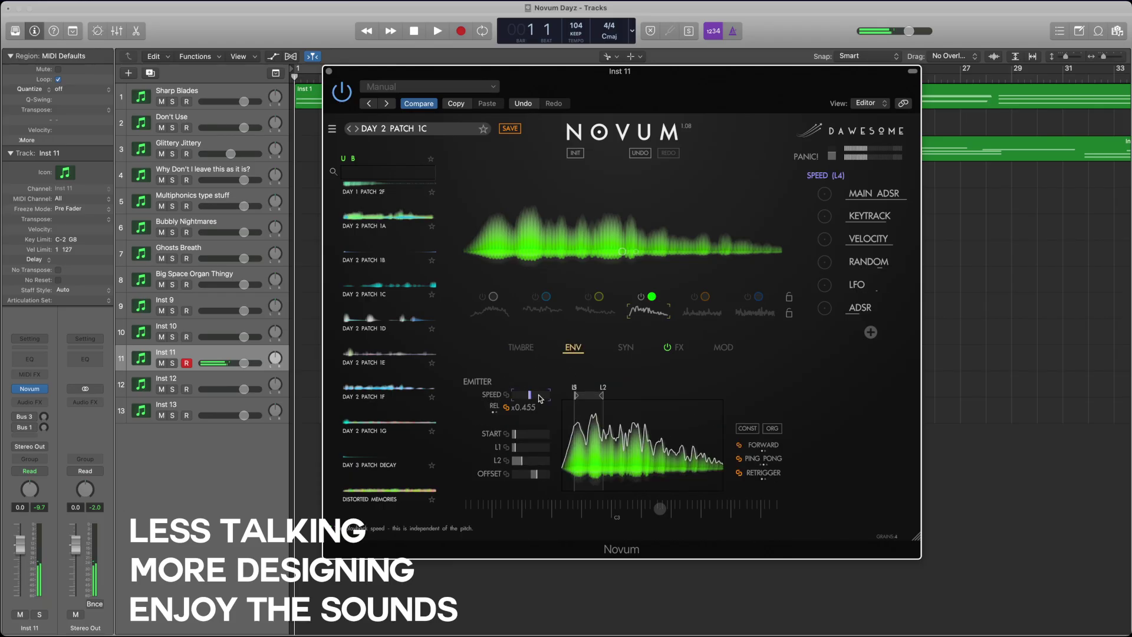
mouse_move(539, 399)
mouse_down()
mouse_move(638, 395)
mouse_move(578, 401)
mouse_up()
- Raise layer 4's grain size to about 85 percent and its density to about 13.40
click(626, 347)
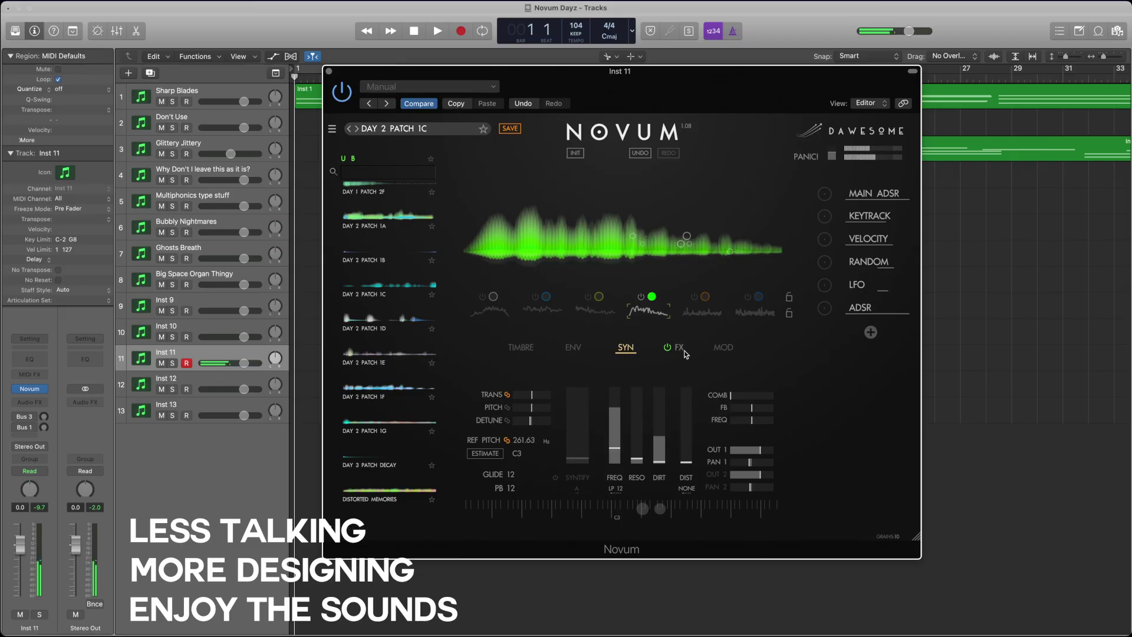
click(729, 351)
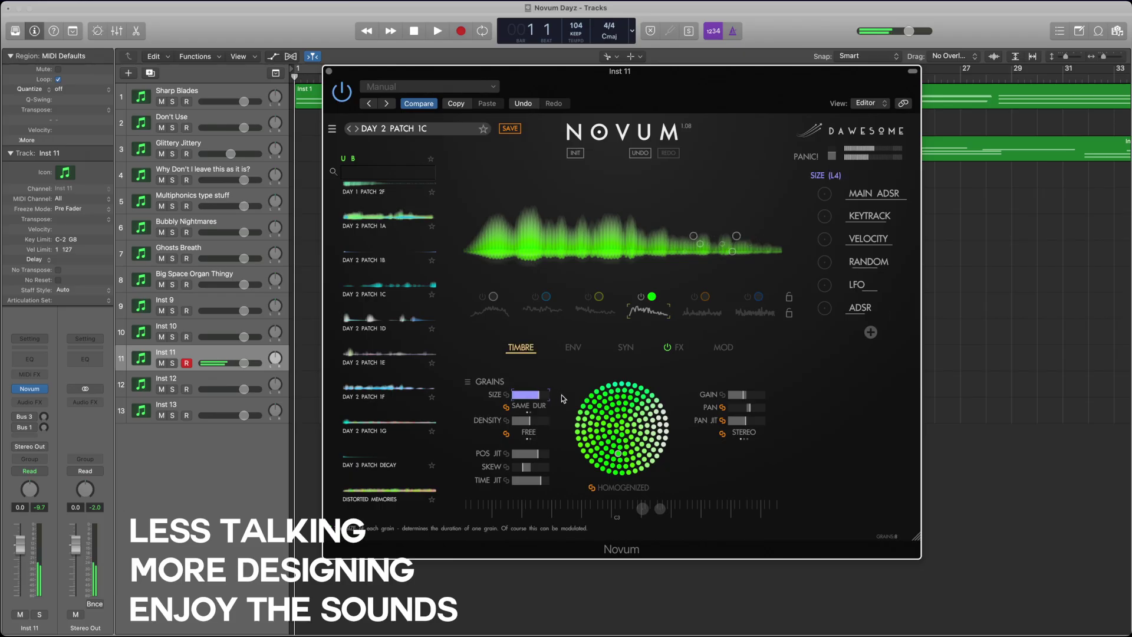
drag(562, 395, 578, 397)
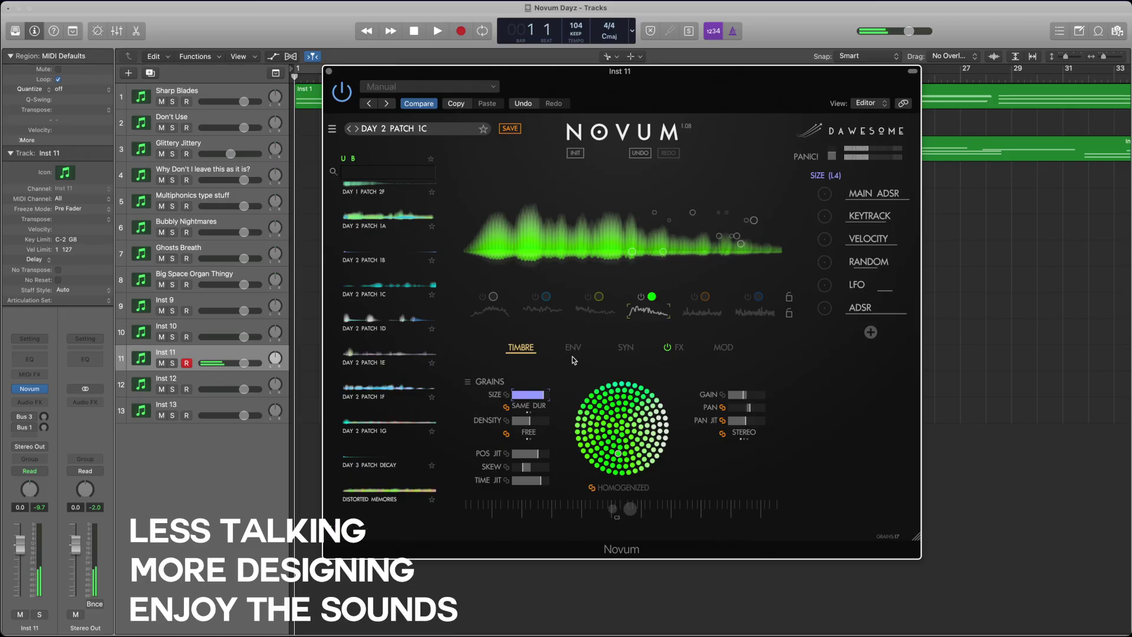
drag(535, 425, 568, 424)
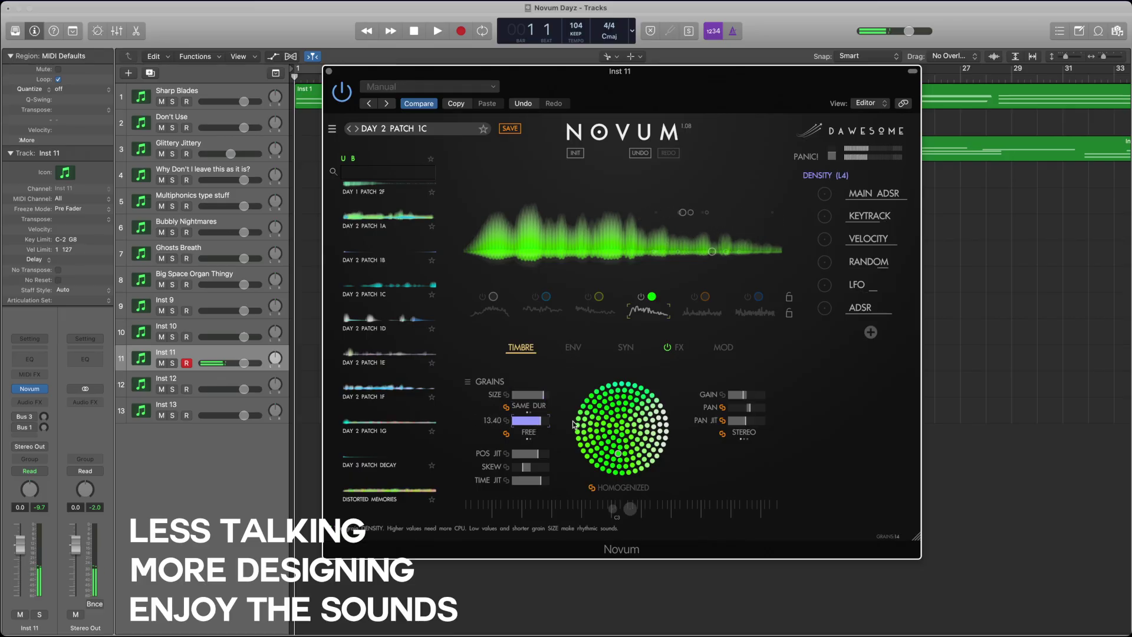
- Slow layer 4's emitter speed to x0.006 and move its start, L1 and L2 markers later in the sample
click(568, 352)
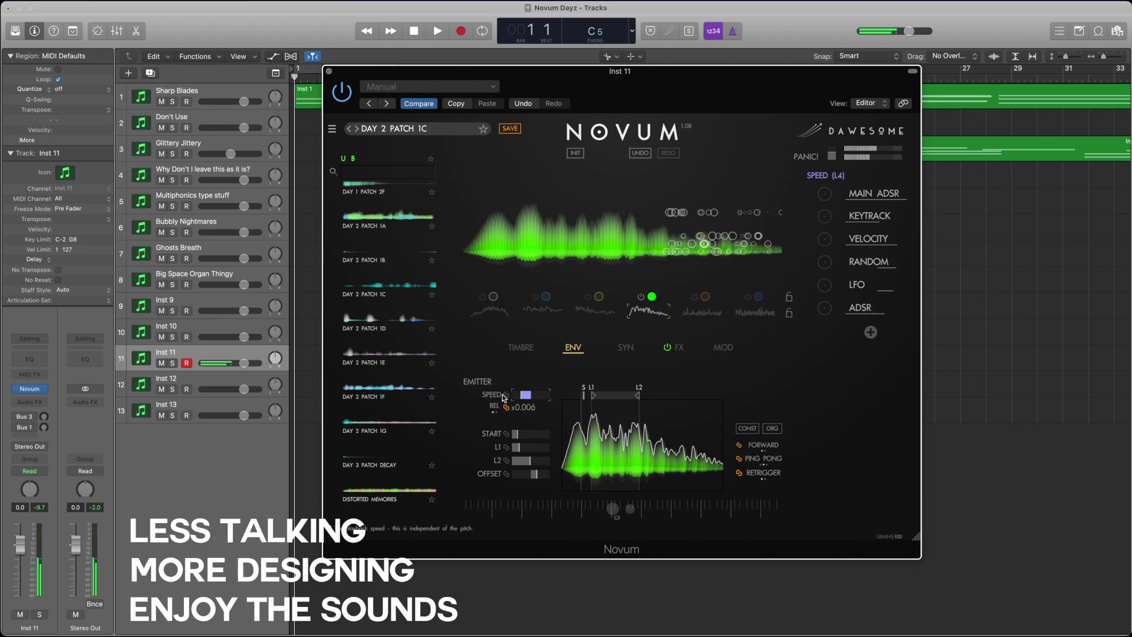
- Lower layer 4's grain size, density and time jitter to about 55 to 60 percent and raise its skew above centre
click(515, 350)
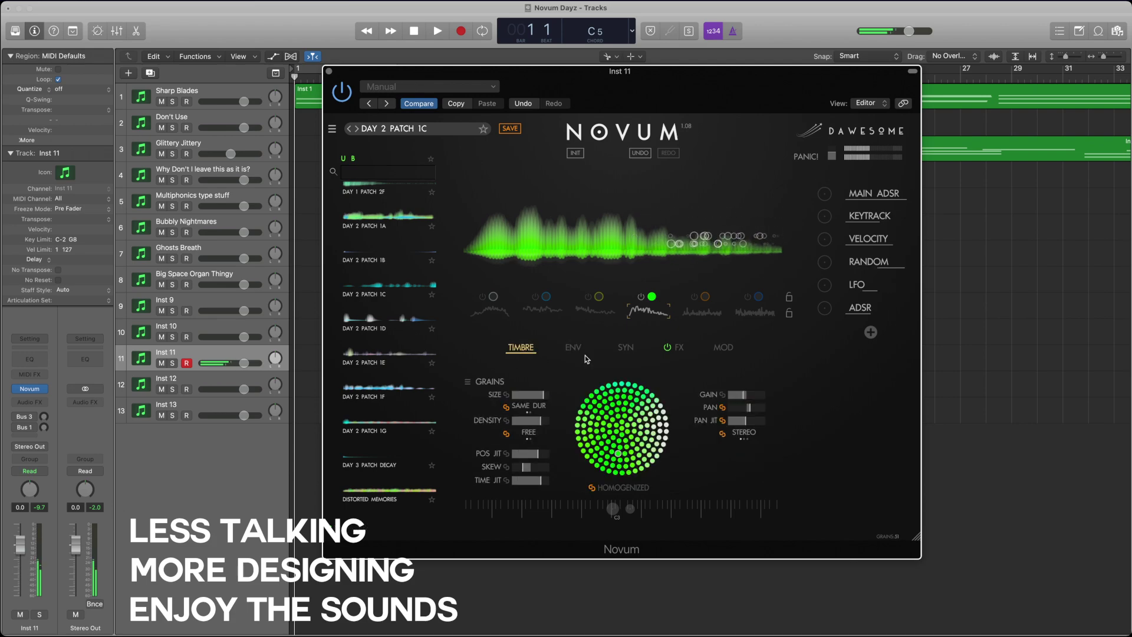
click(522, 397)
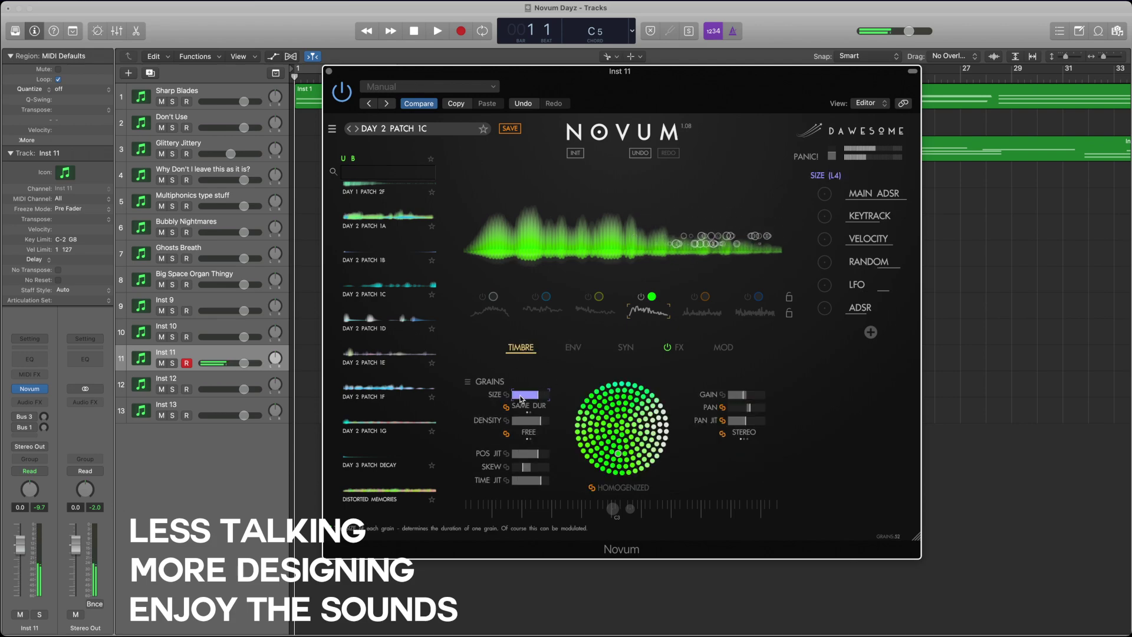
click(538, 422)
click(542, 457)
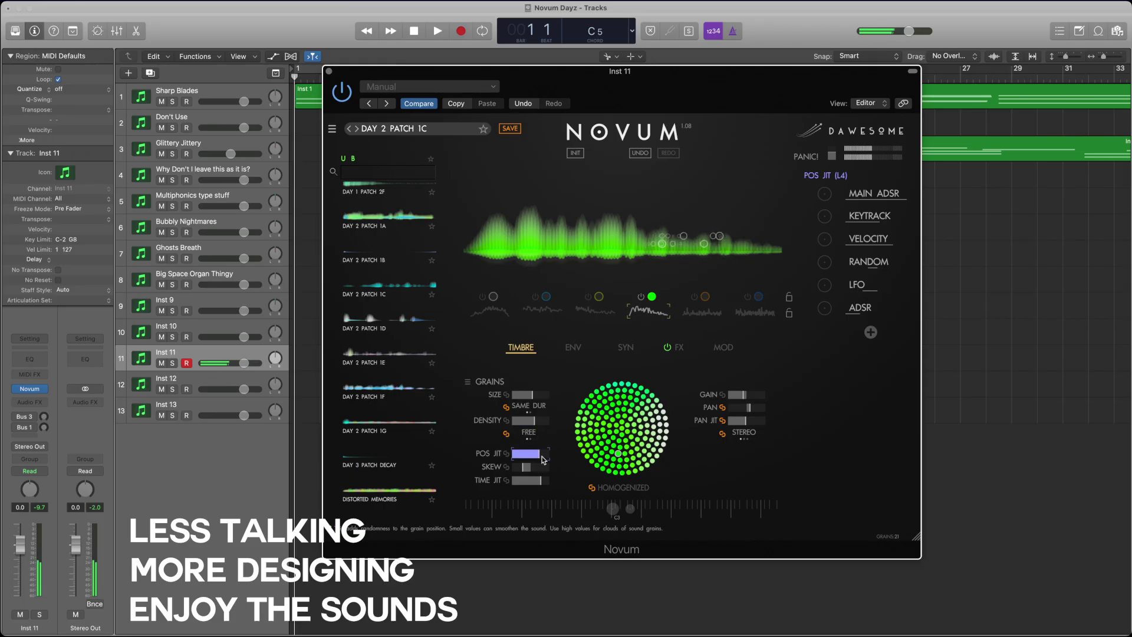
click(539, 482)
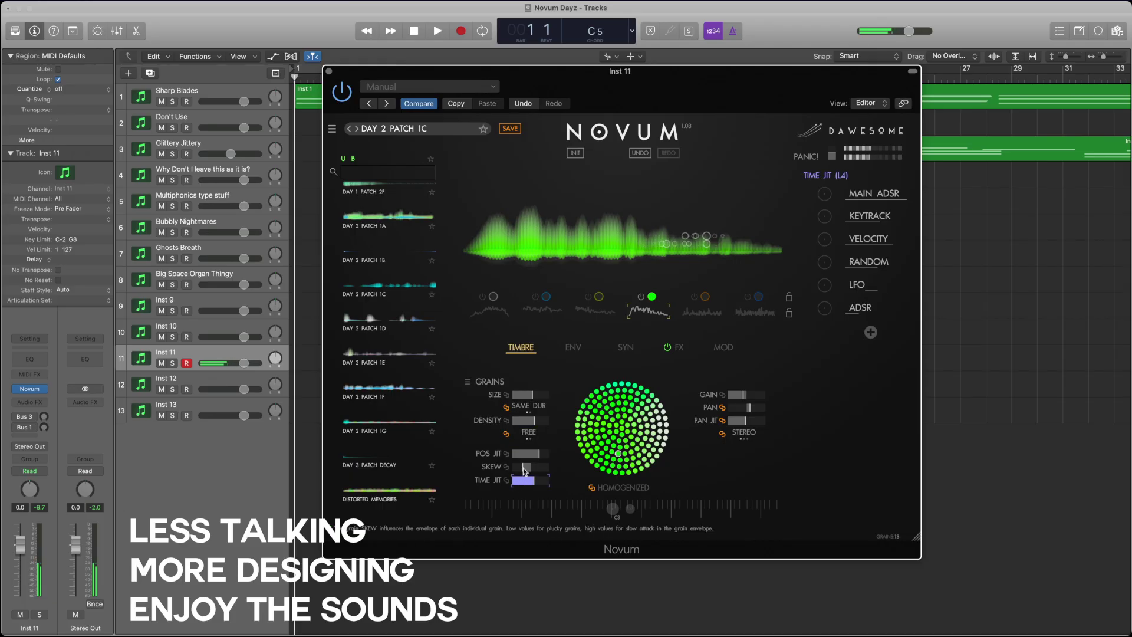
click(519, 468)
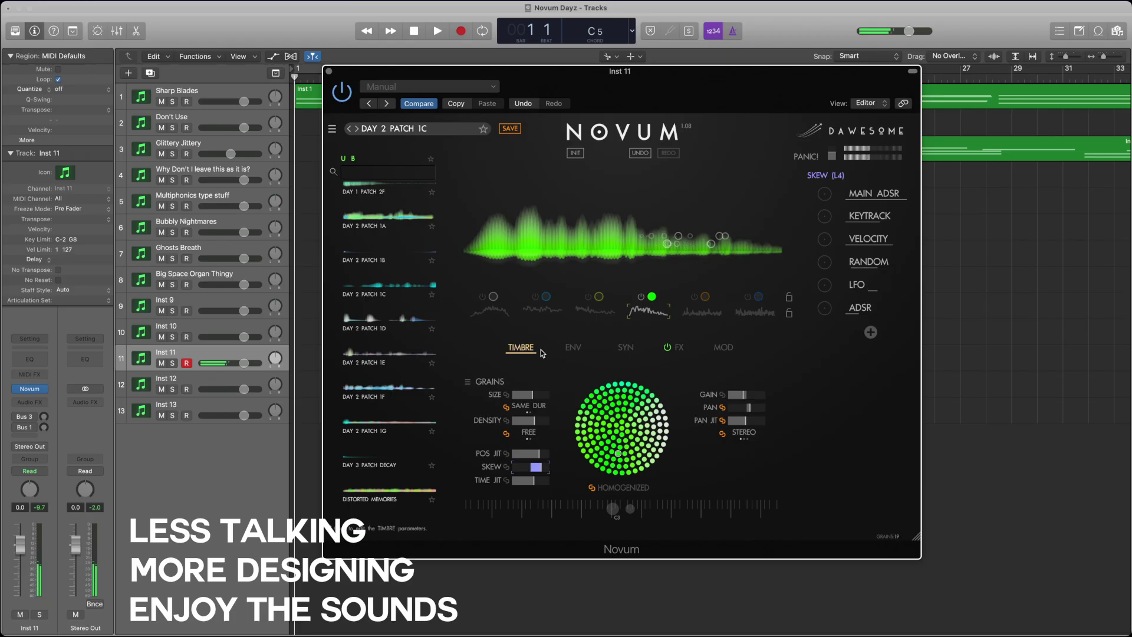
- Adjust layer 4's grain size, review its envelope and synthesis settings, and lower its gain
drag(532, 395, 519, 399)
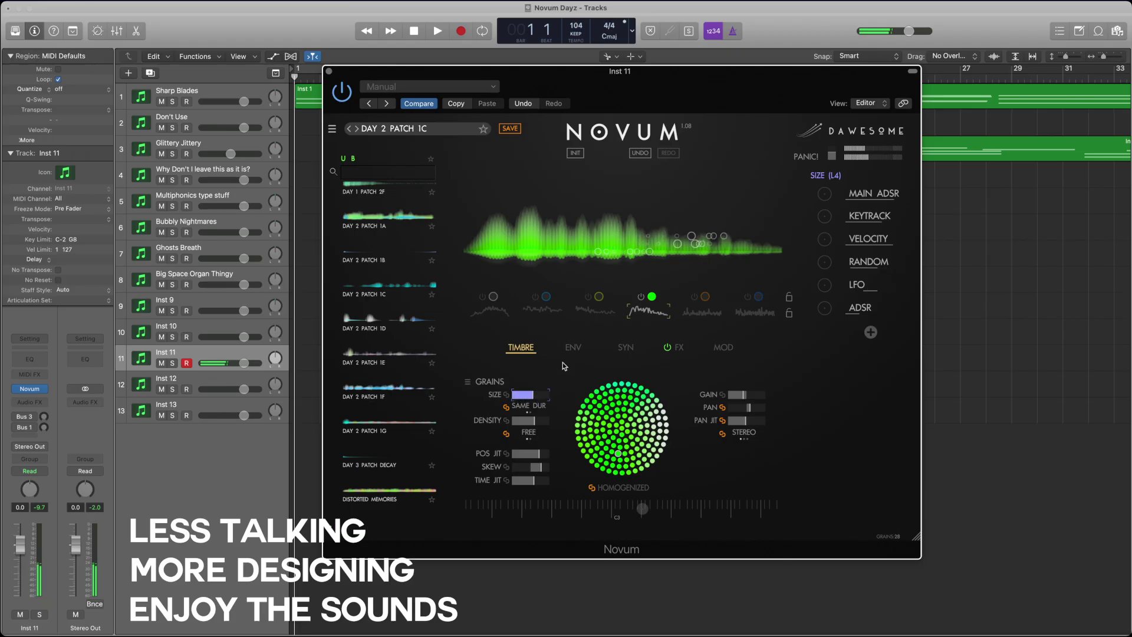
click(573, 347)
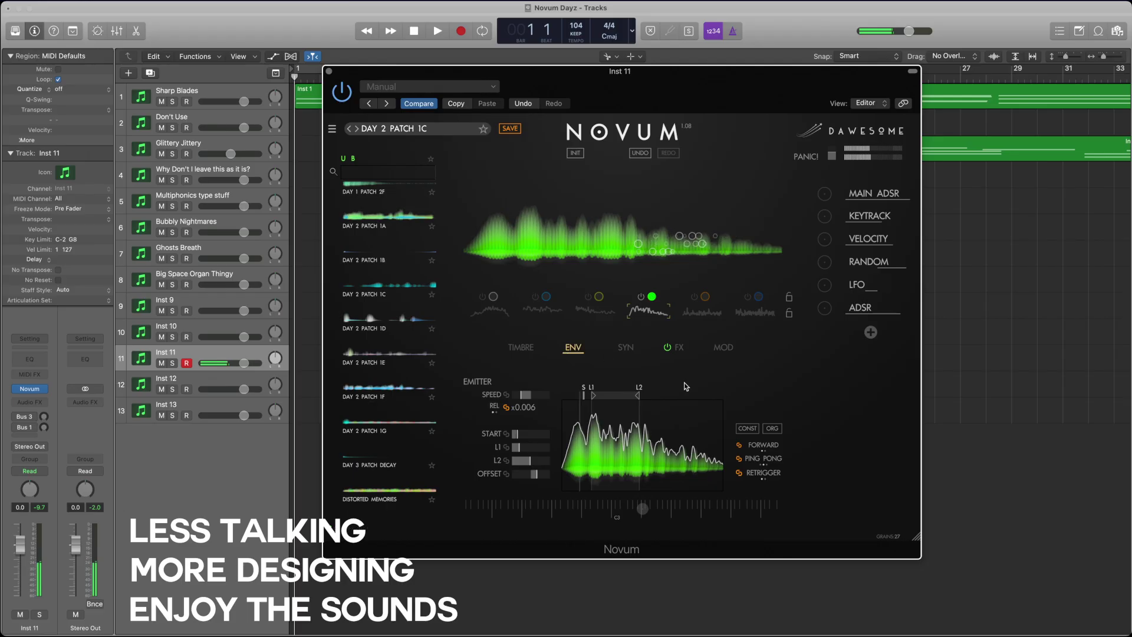
click(626, 347)
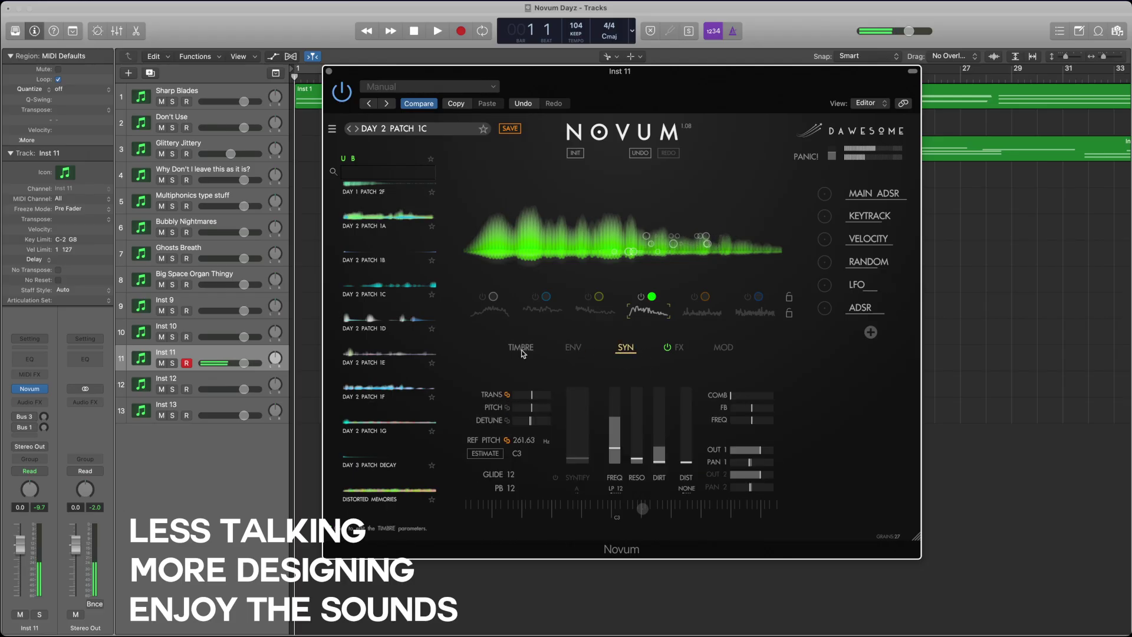
click(522, 350)
click(731, 395)
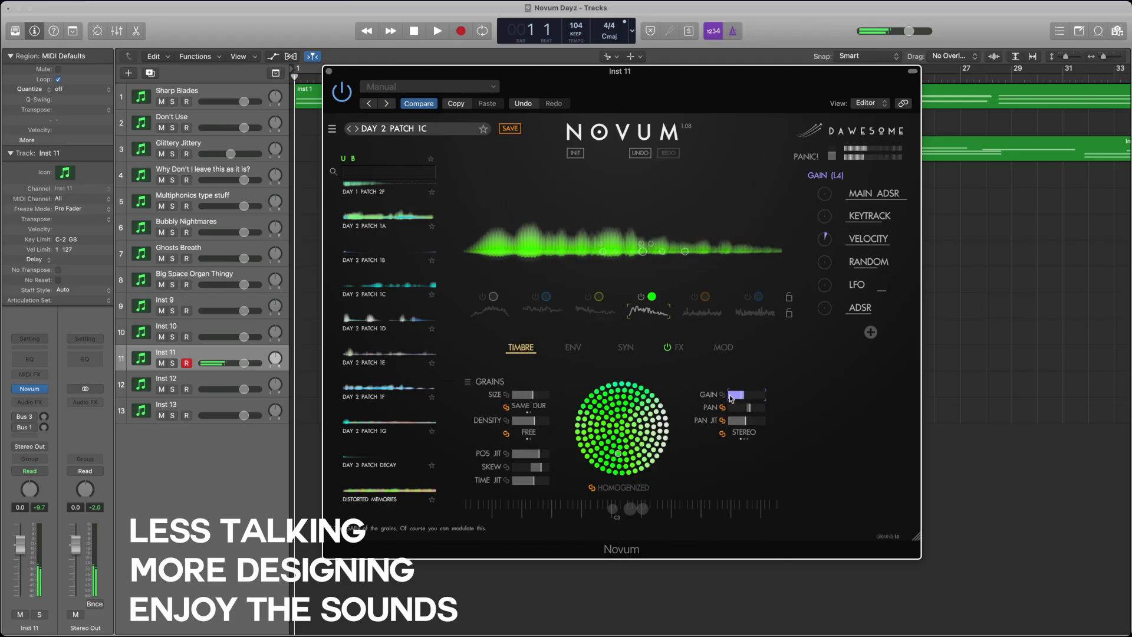
- Turn layers 3, 2 and 1 back on so they play together with layer 4
click(586, 305)
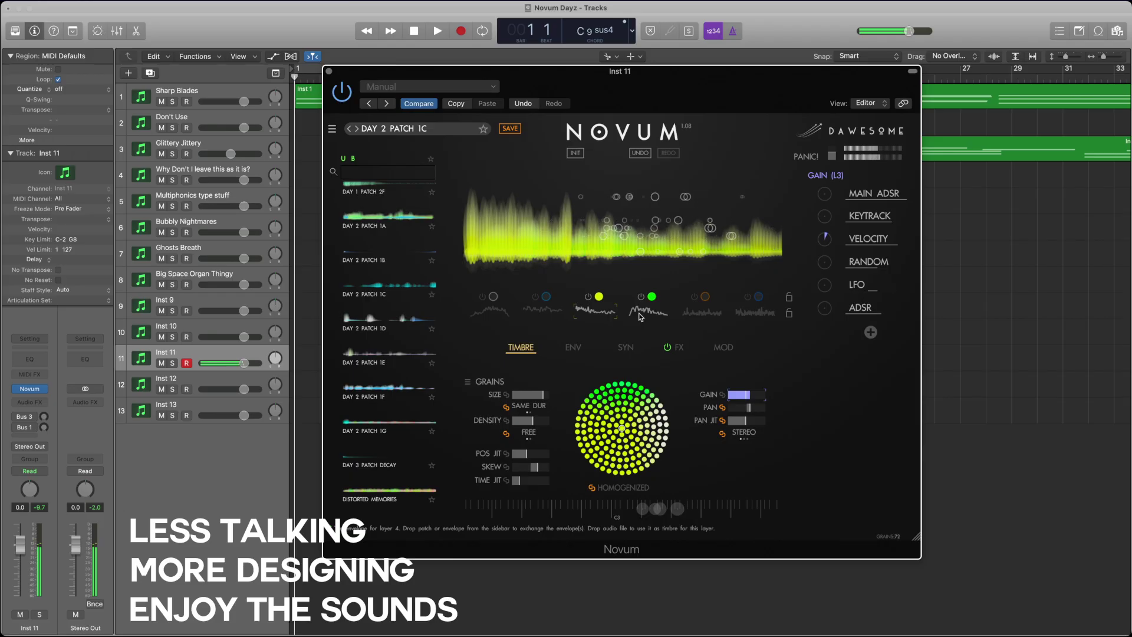
click(534, 297)
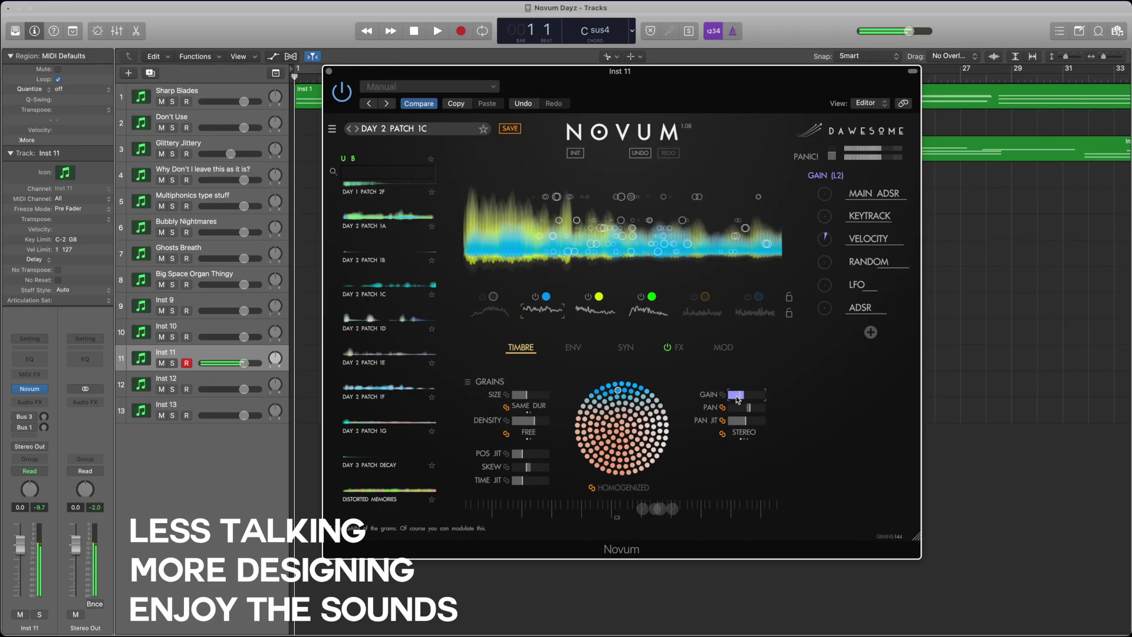
click(482, 299)
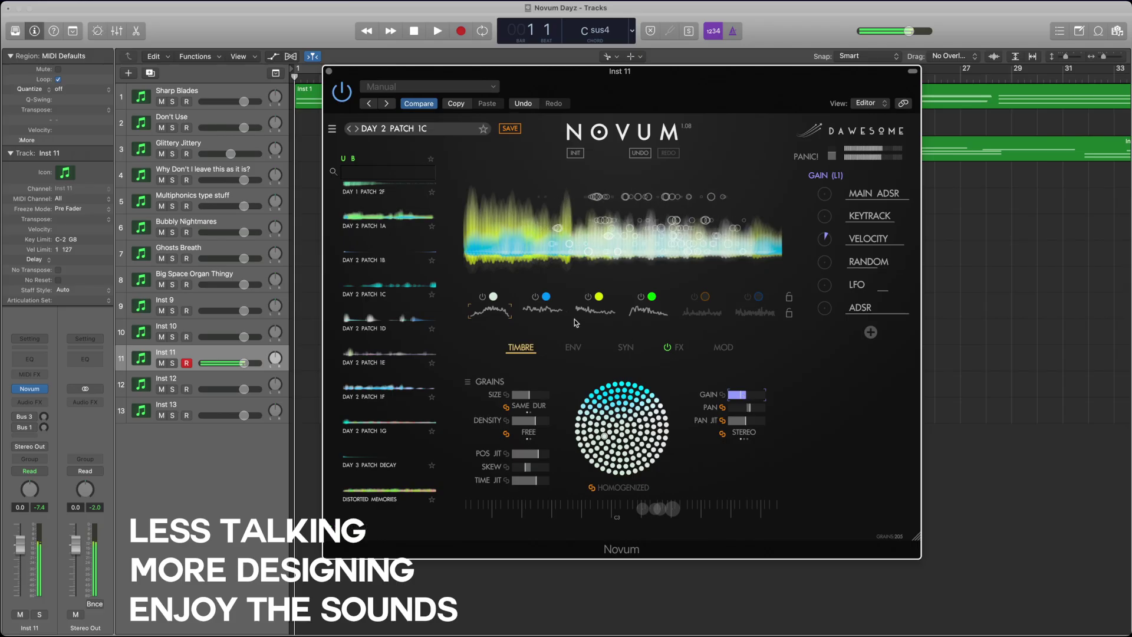
- Balance the gains of layers 1 to 4 against each other, lowering layer 3's gain slightly
click(640, 312)
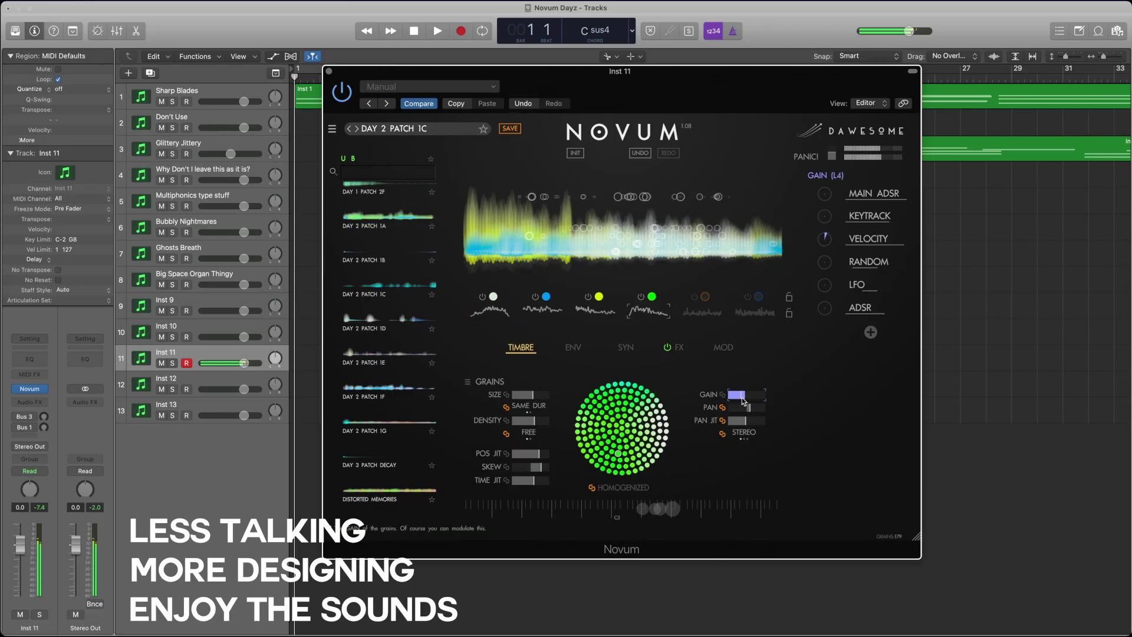
click(594, 313)
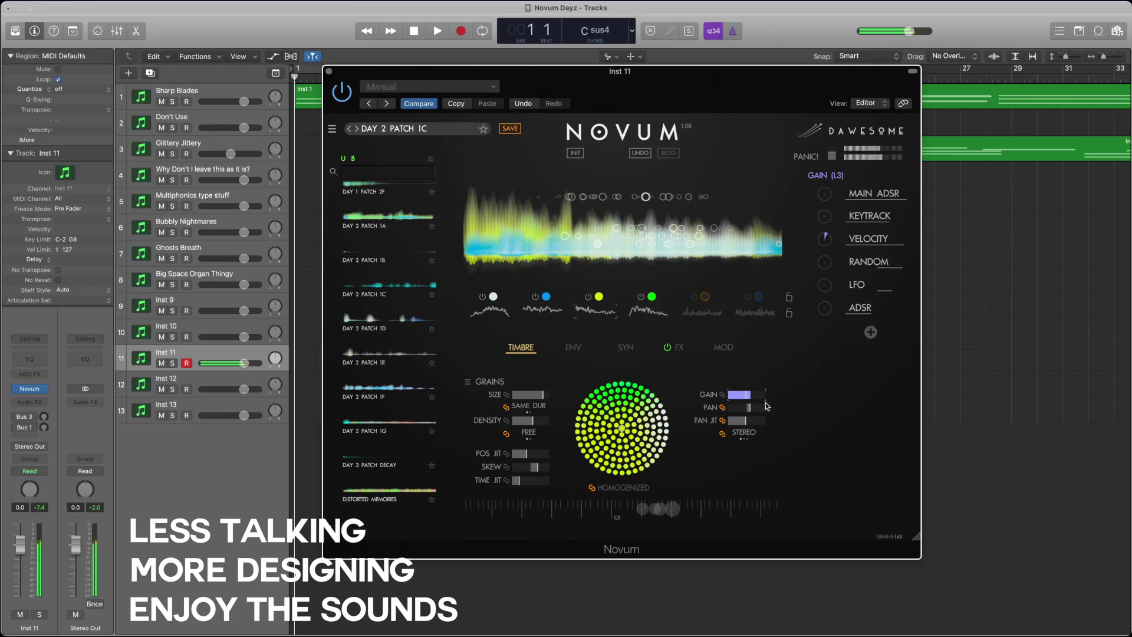
click(648, 309)
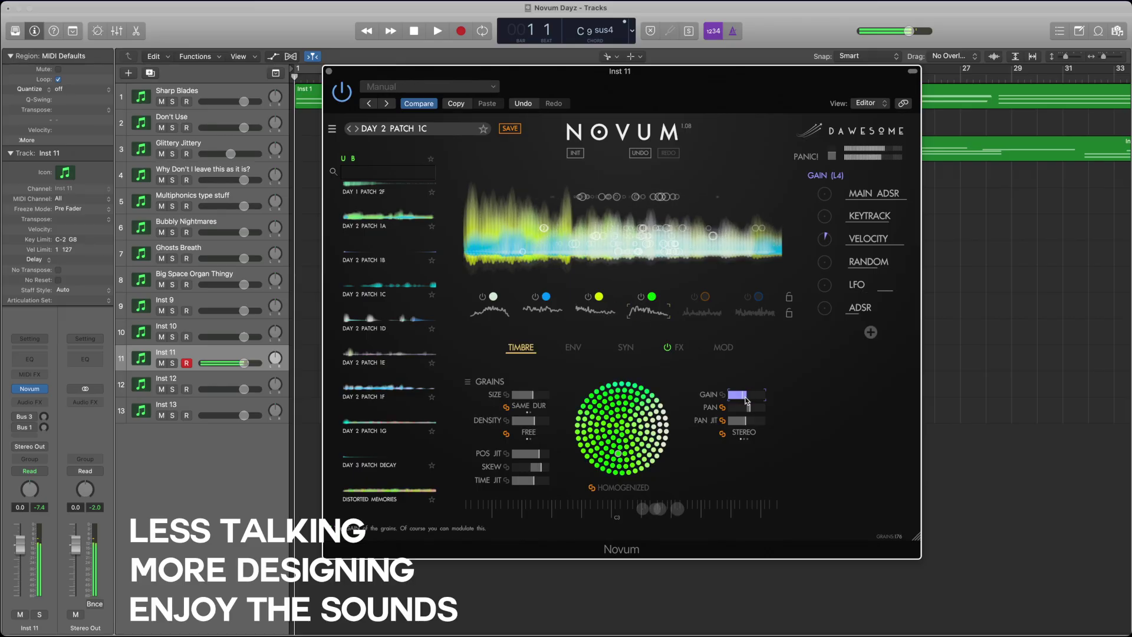
click(494, 310)
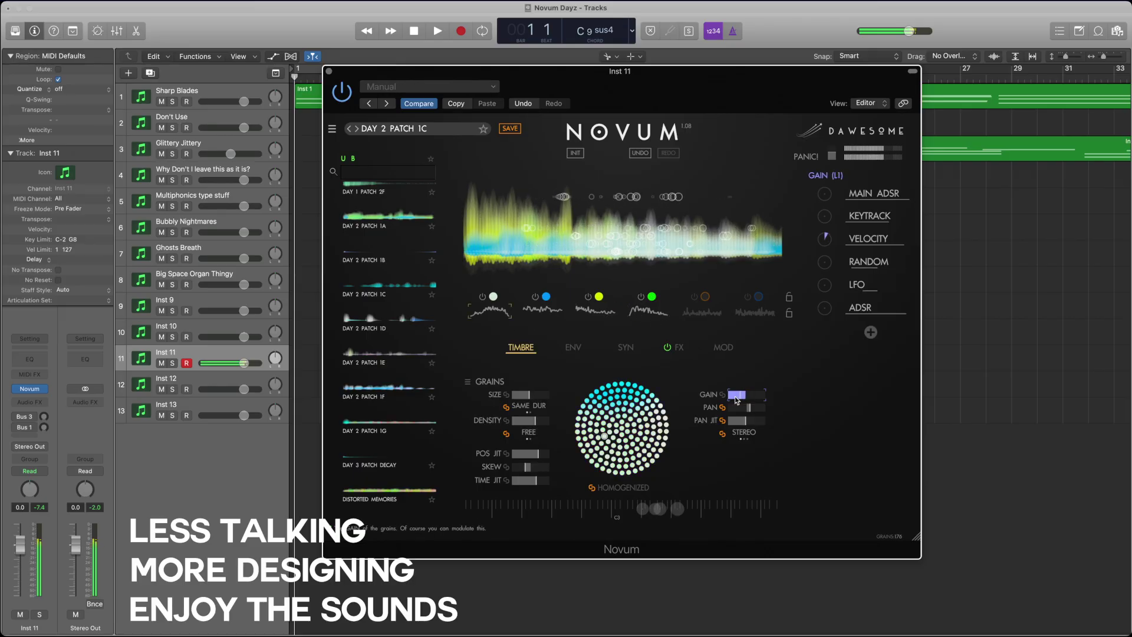
click(542, 310)
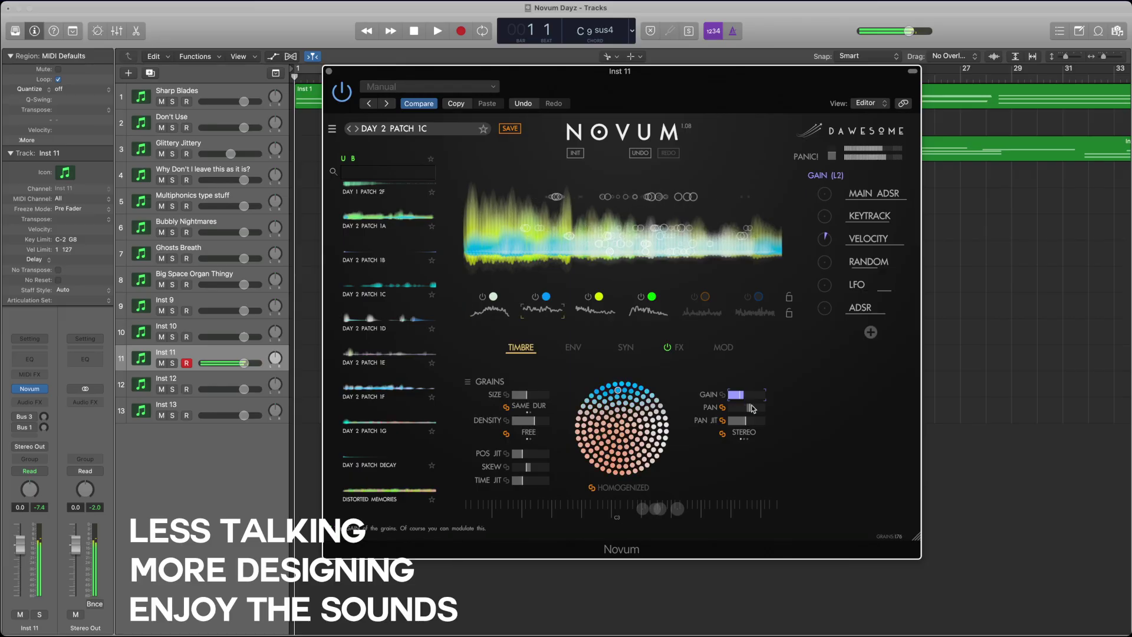
click(599, 312)
drag(742, 397, 738, 396)
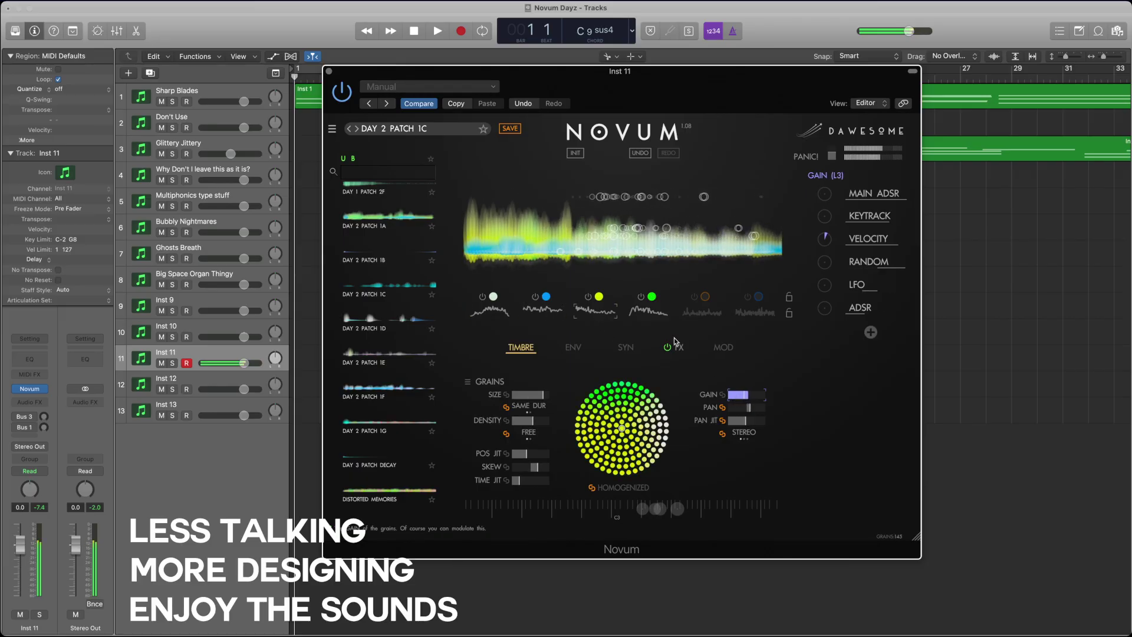
- Fine-tune the gains of layers 4, 1 and 2 in the combined sound
click(649, 310)
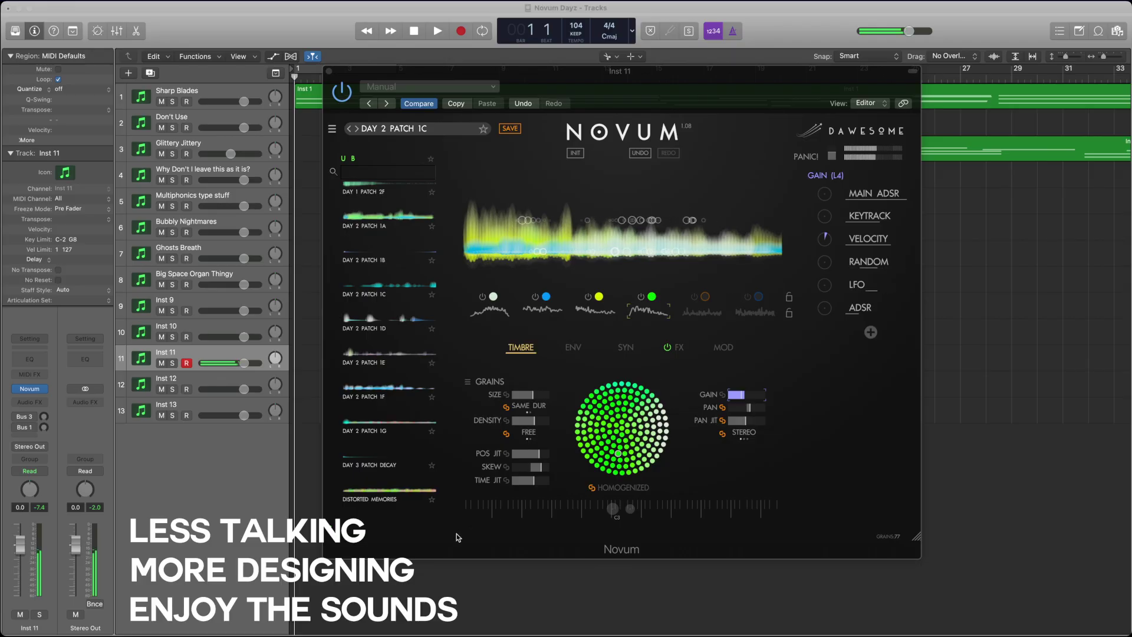
click(448, 550)
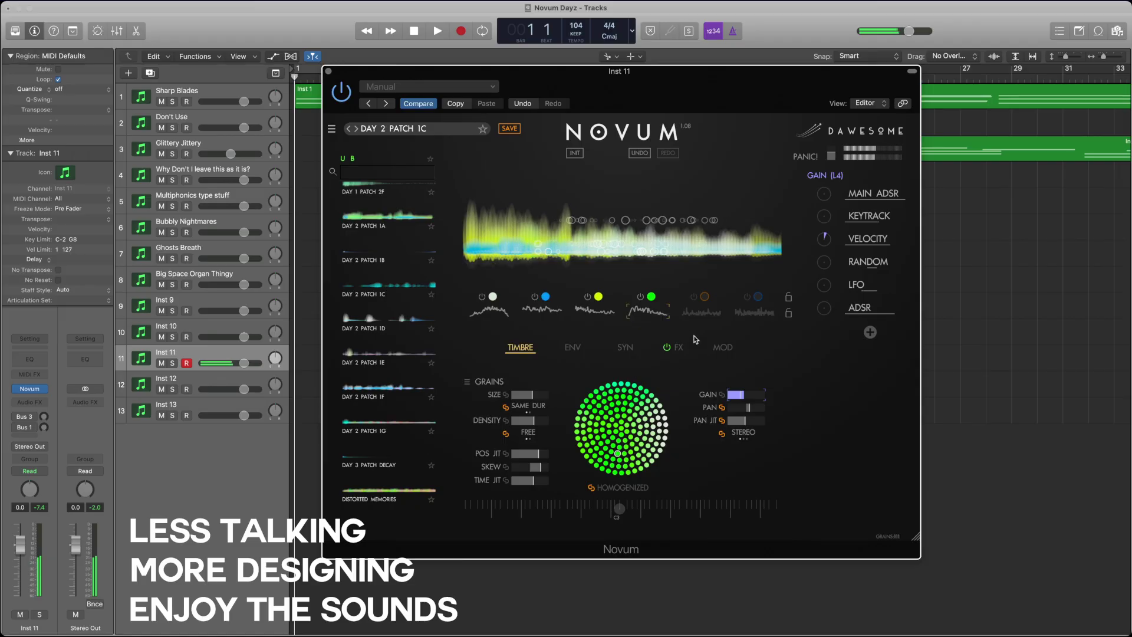
click(500, 310)
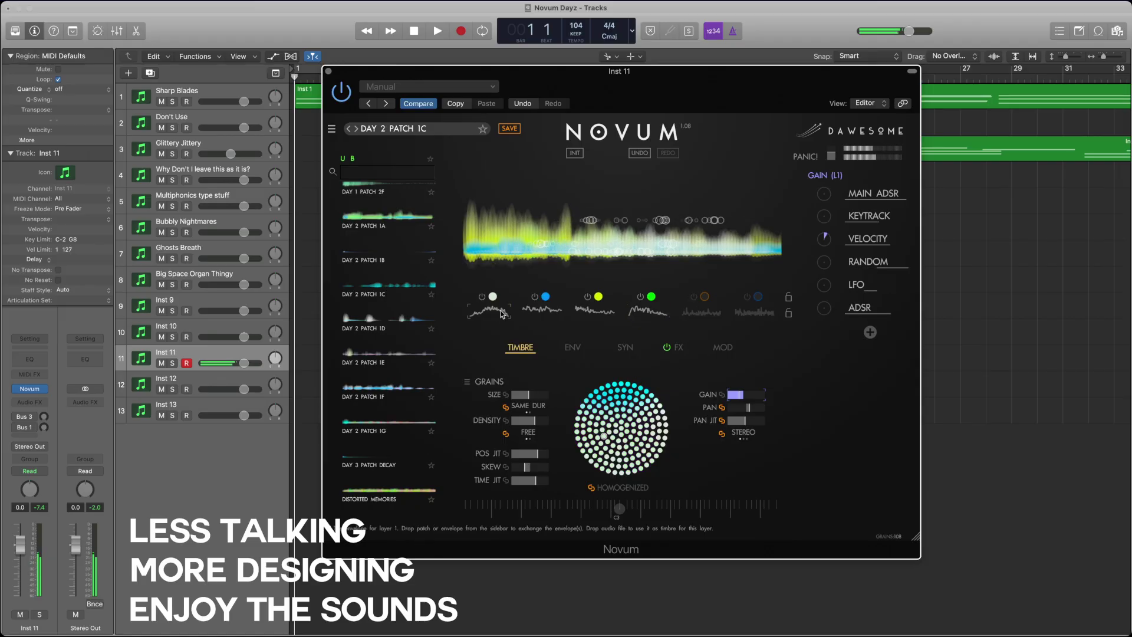
click(542, 310)
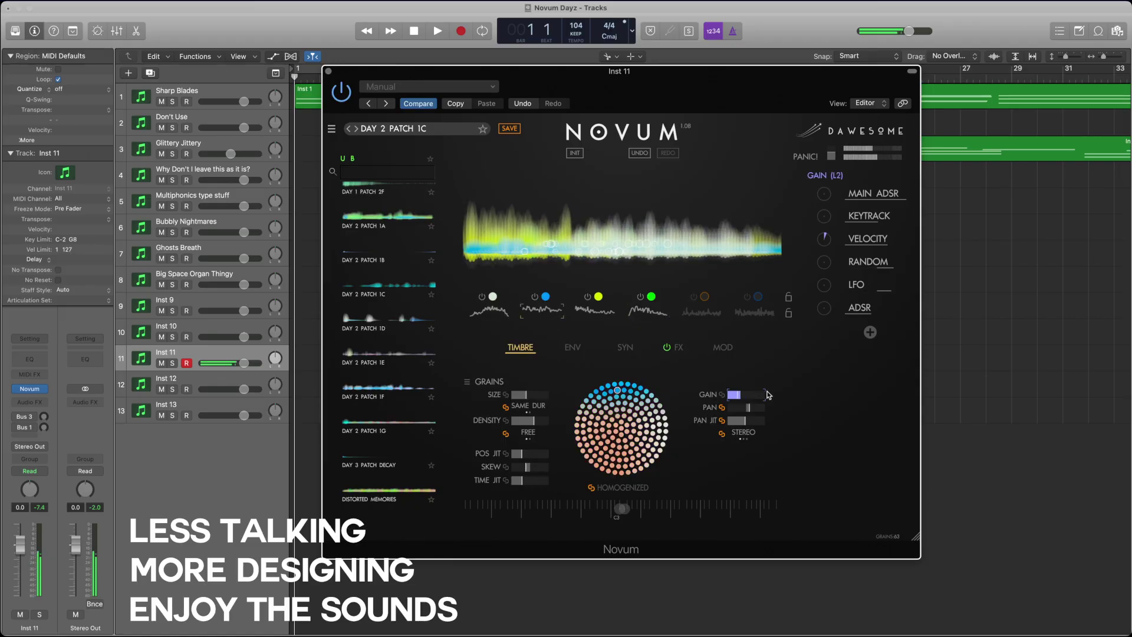
- Isolate layer 5 by enabling it and turning off layers 1 to 4, and select it for editing
click(645, 314)
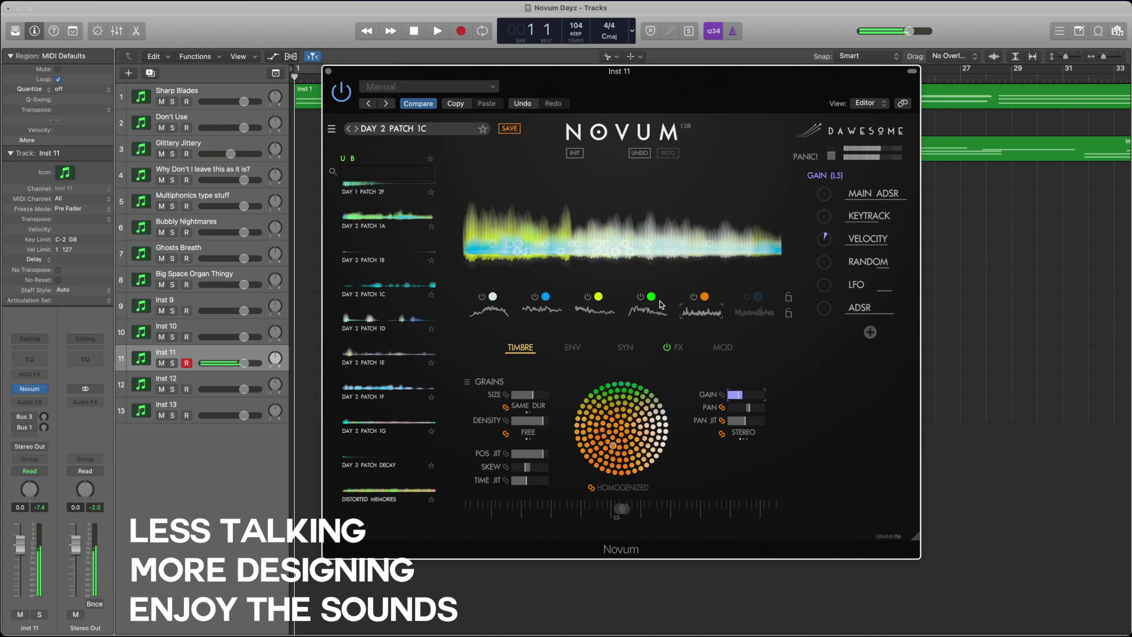
click(587, 297)
click(535, 297)
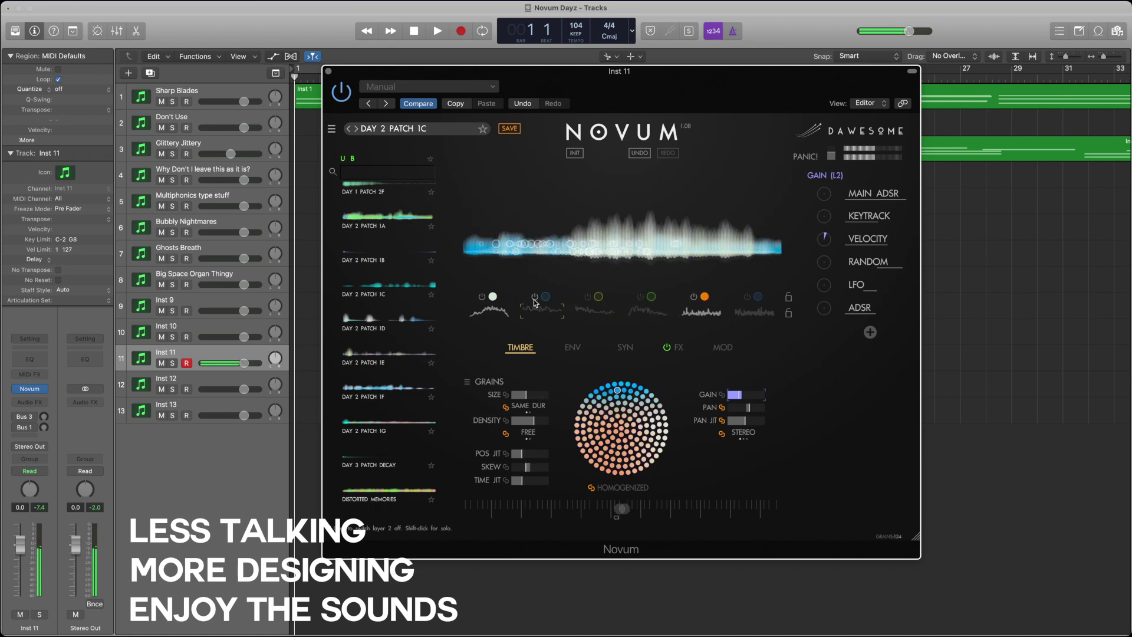
click(482, 297)
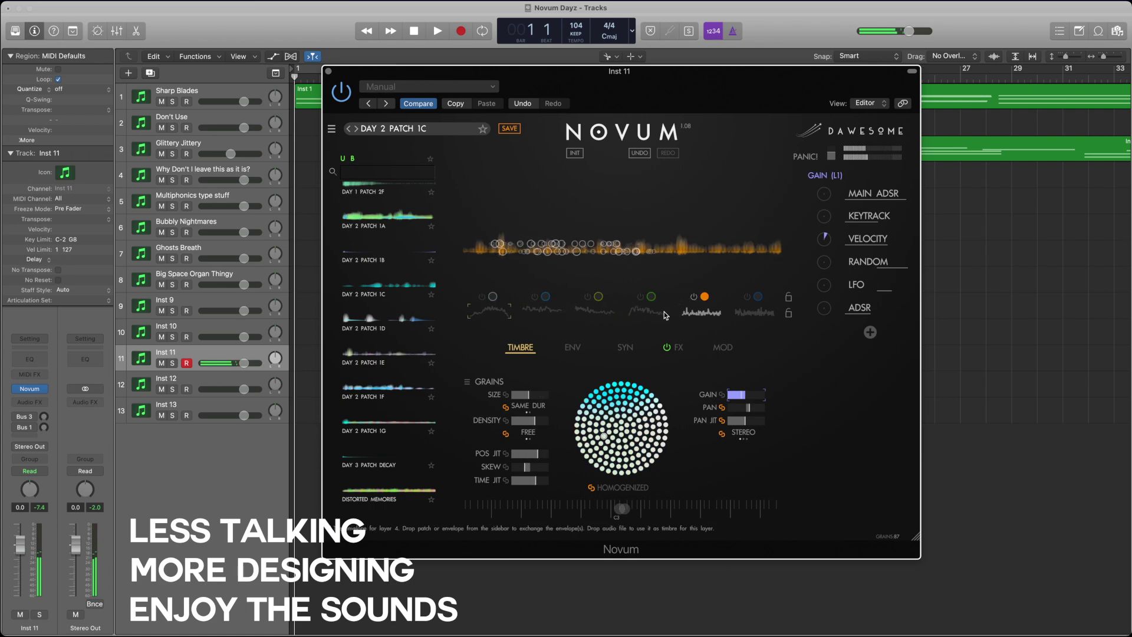
click(702, 313)
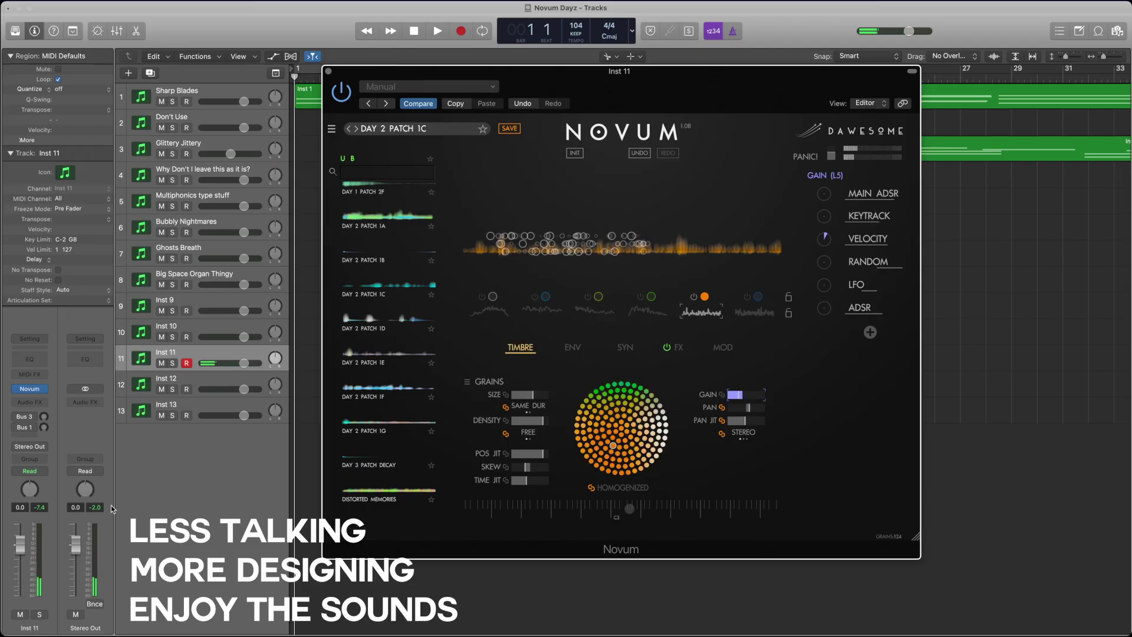
- Load a decaying audio sample into layer 5 in place of its current sound
click(131, 468)
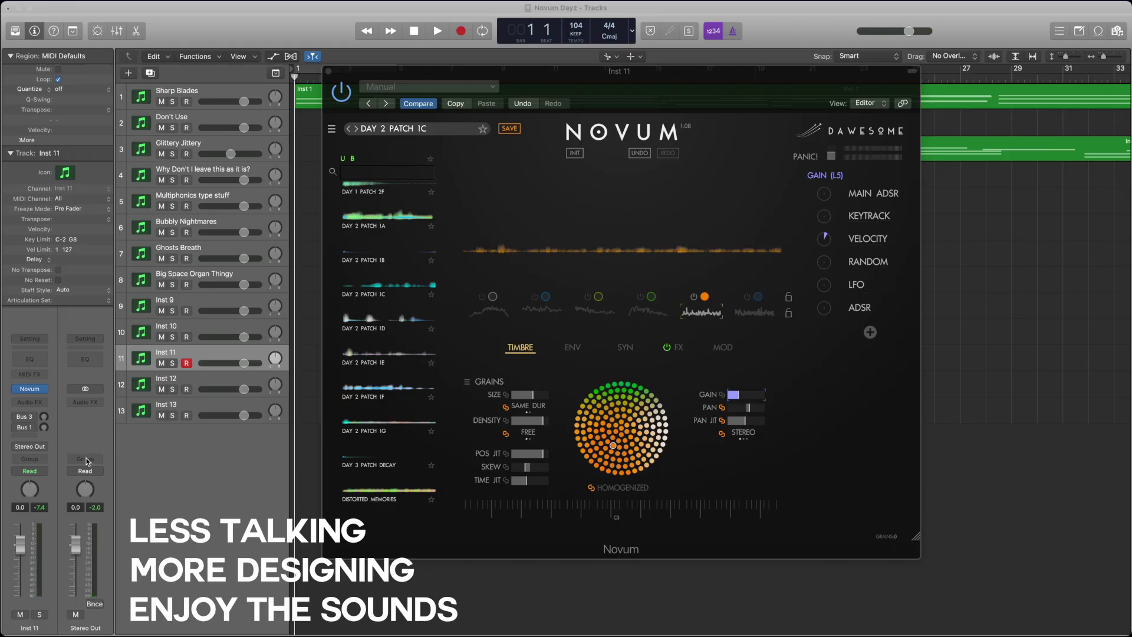
click(643, 180)
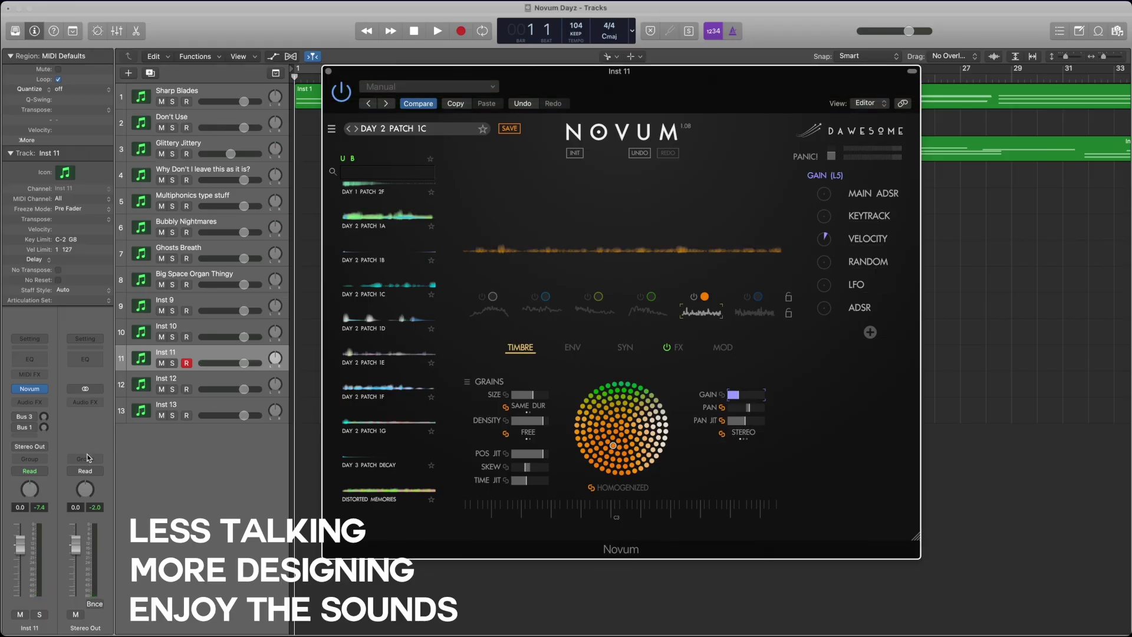
drag(83, 461, 702, 312)
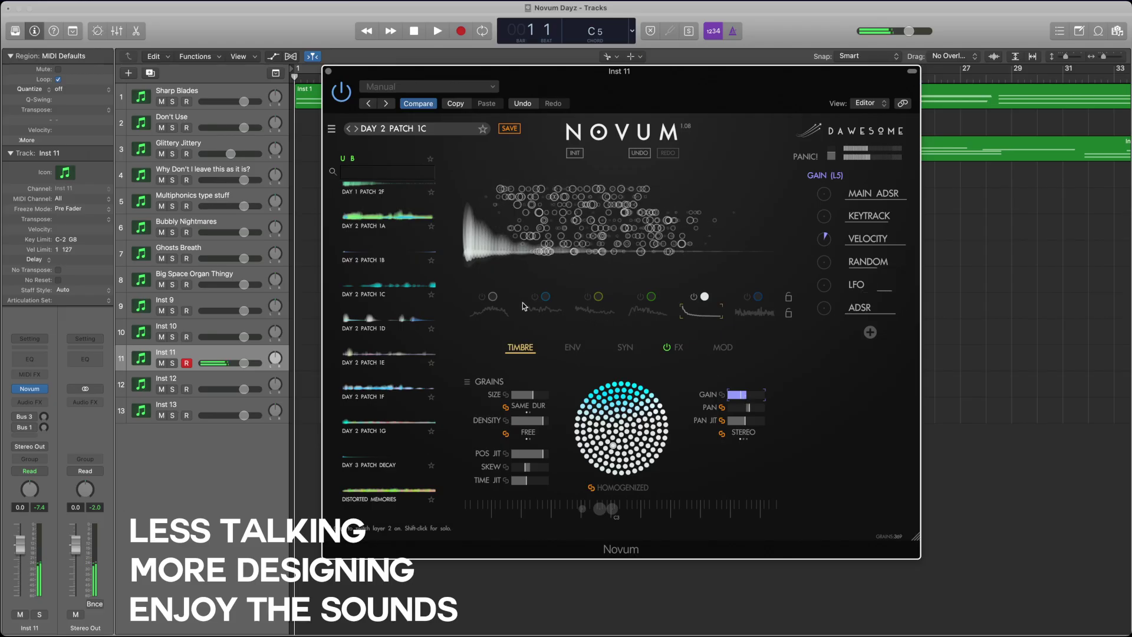
- Re-enable layers 1, 2, 3 and 4 alongside layer 5
click(487, 302)
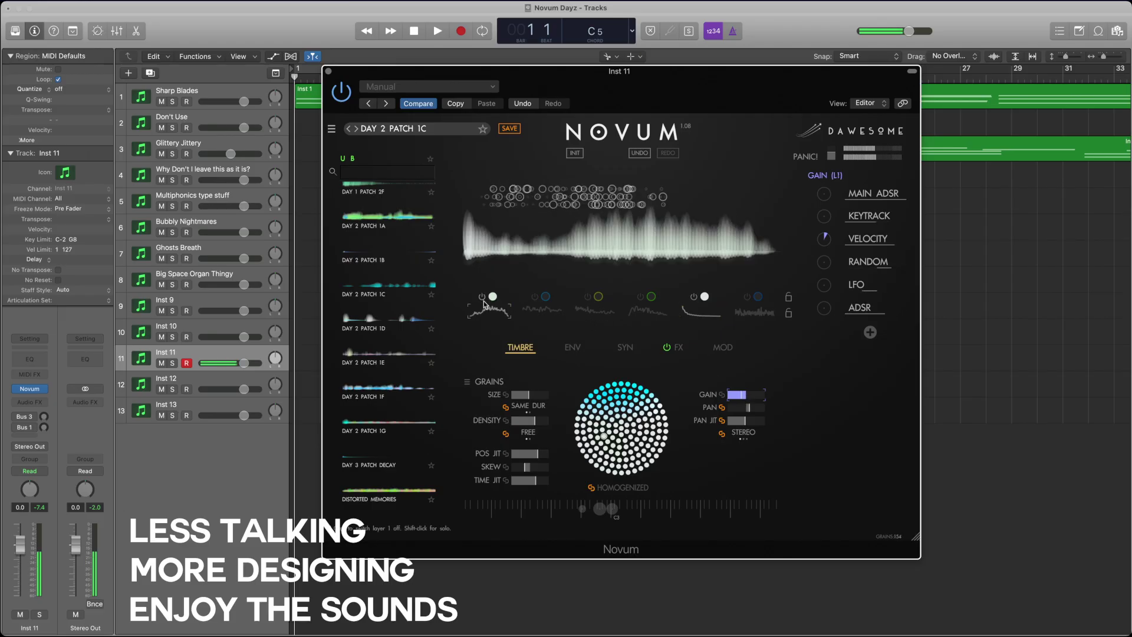
click(534, 304)
click(585, 298)
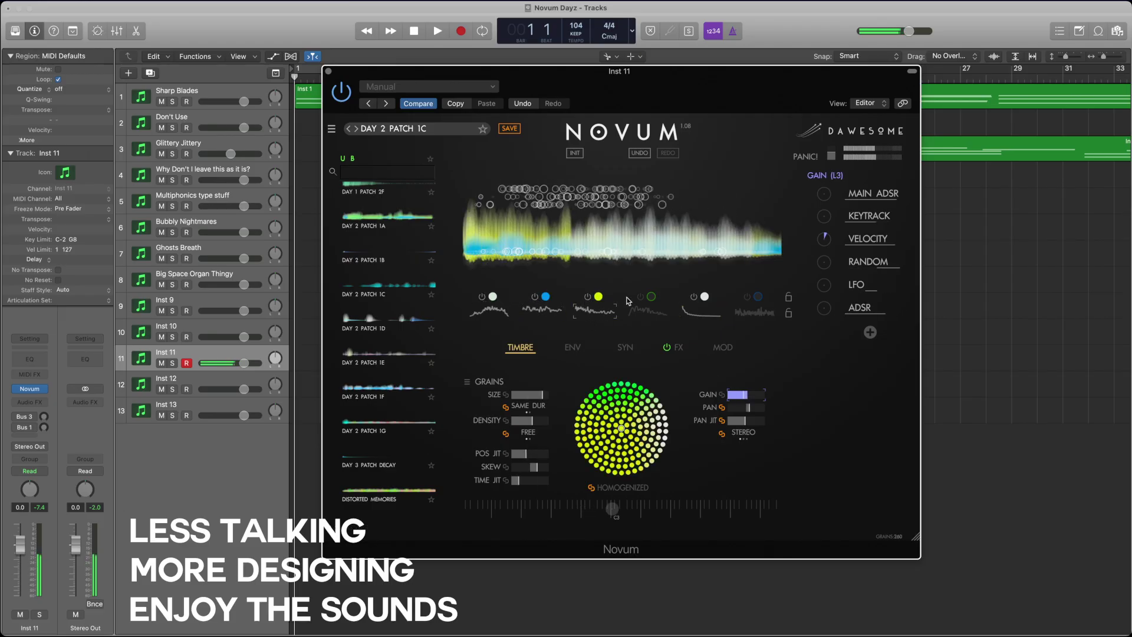
click(639, 298)
- Toggle layer 5 off and on to compare the combined patch with and without it
click(691, 303)
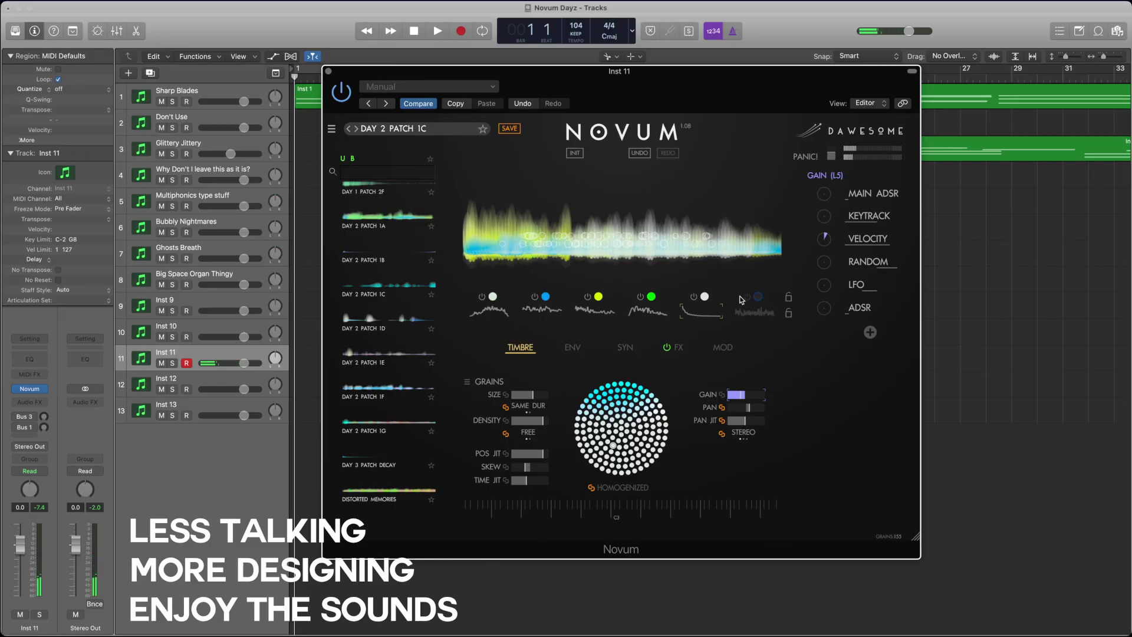
click(694, 301)
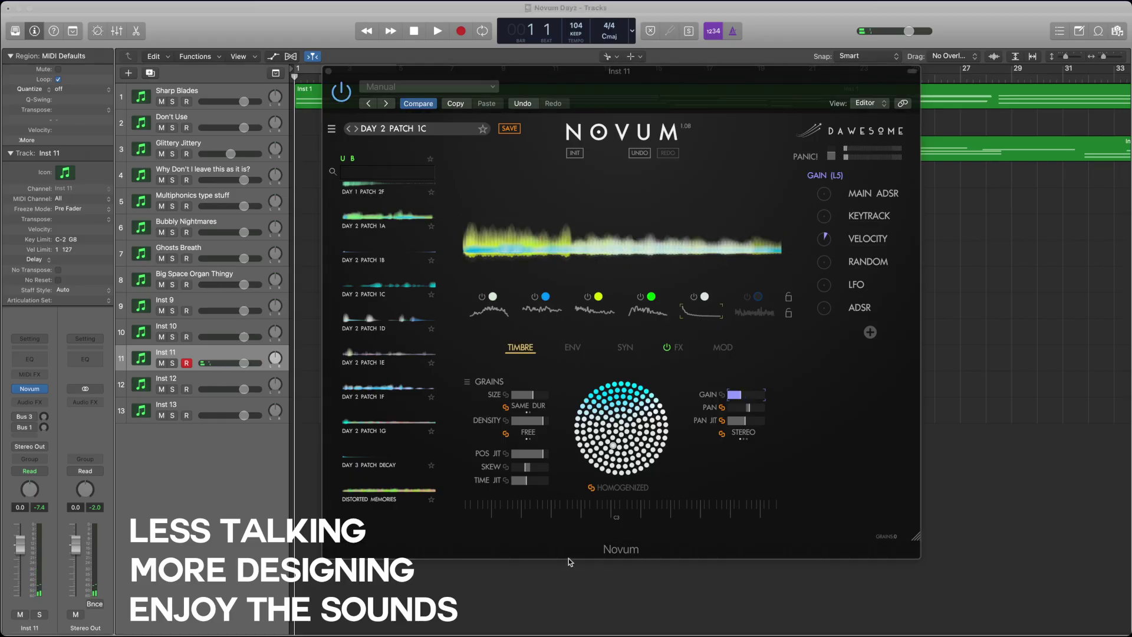
click(437, 544)
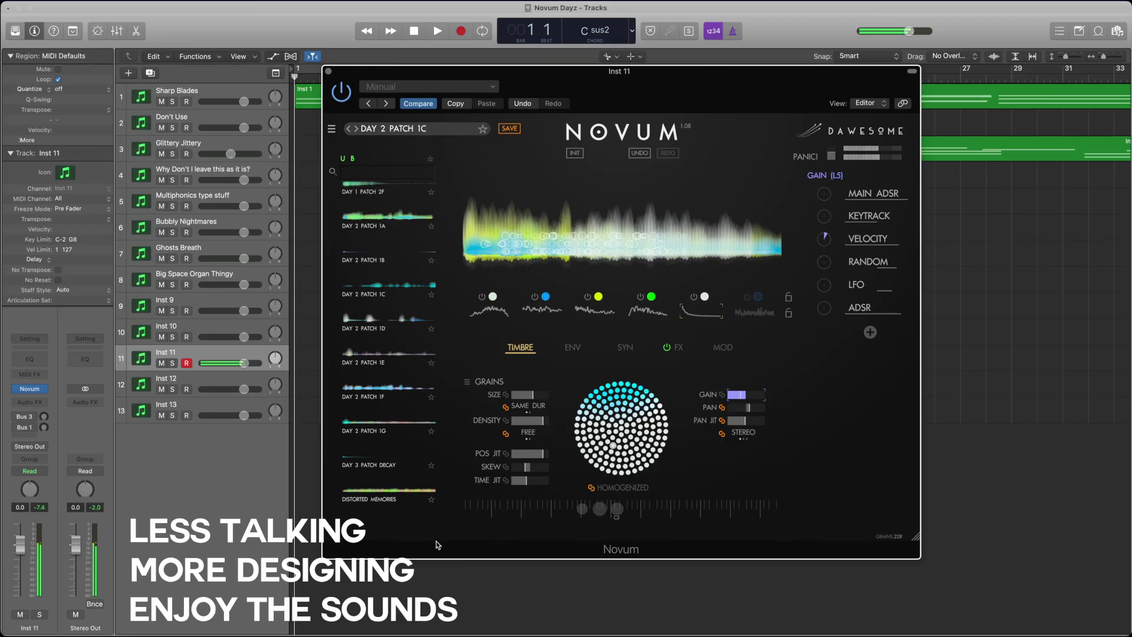
click(692, 298)
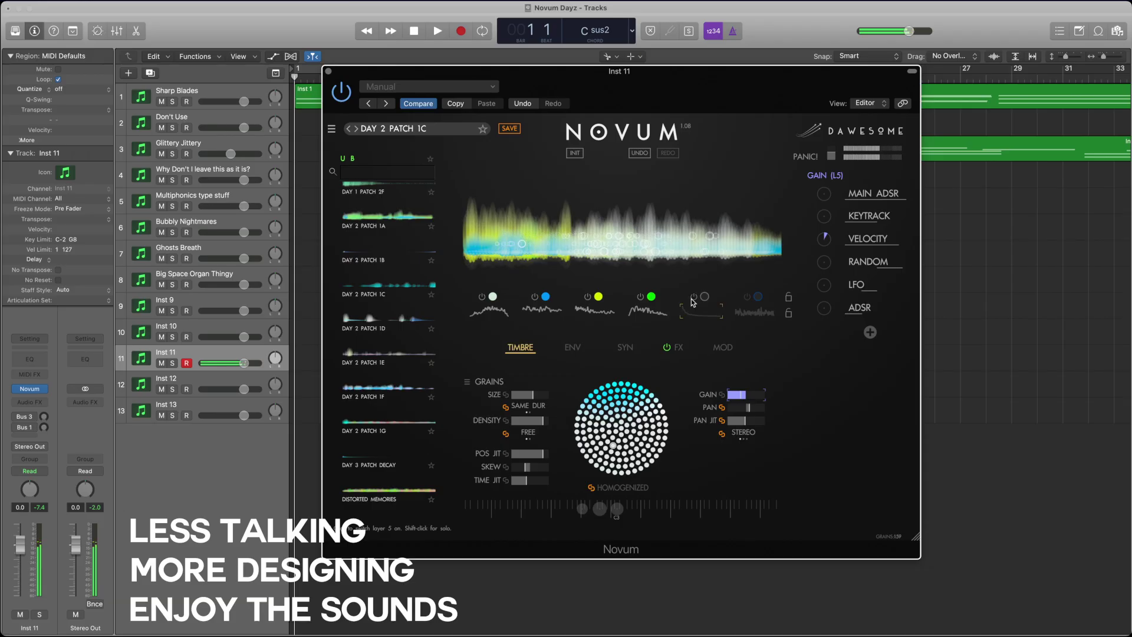
click(692, 298)
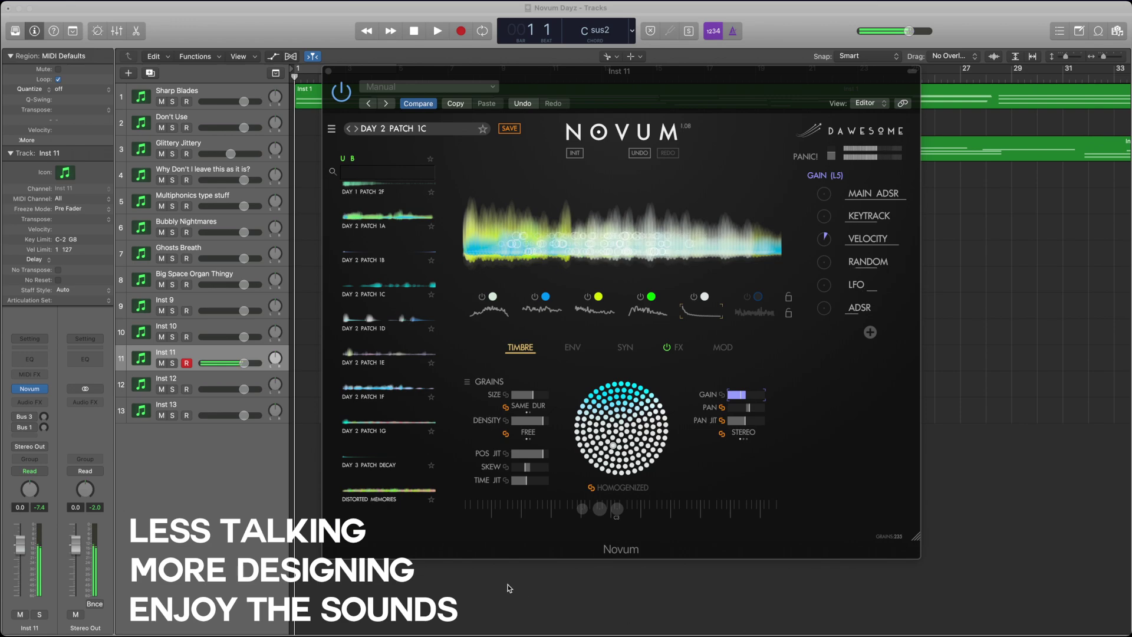
click(455, 551)
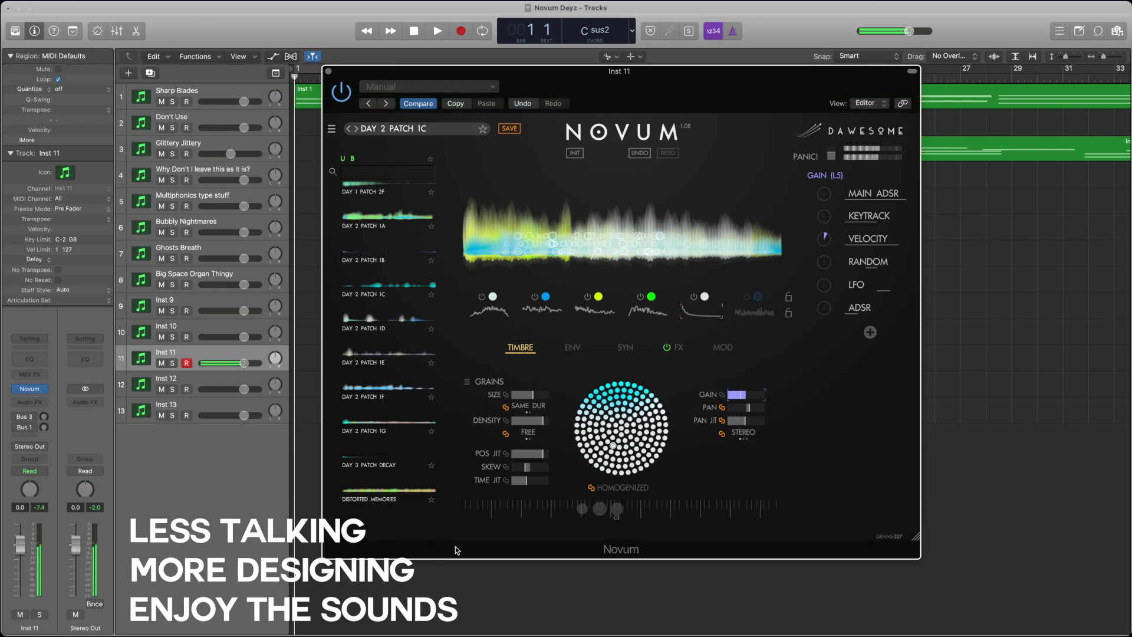
- Enable layer 6 and turn off layers 1 to 5 so that only layer 6 plays
click(747, 297)
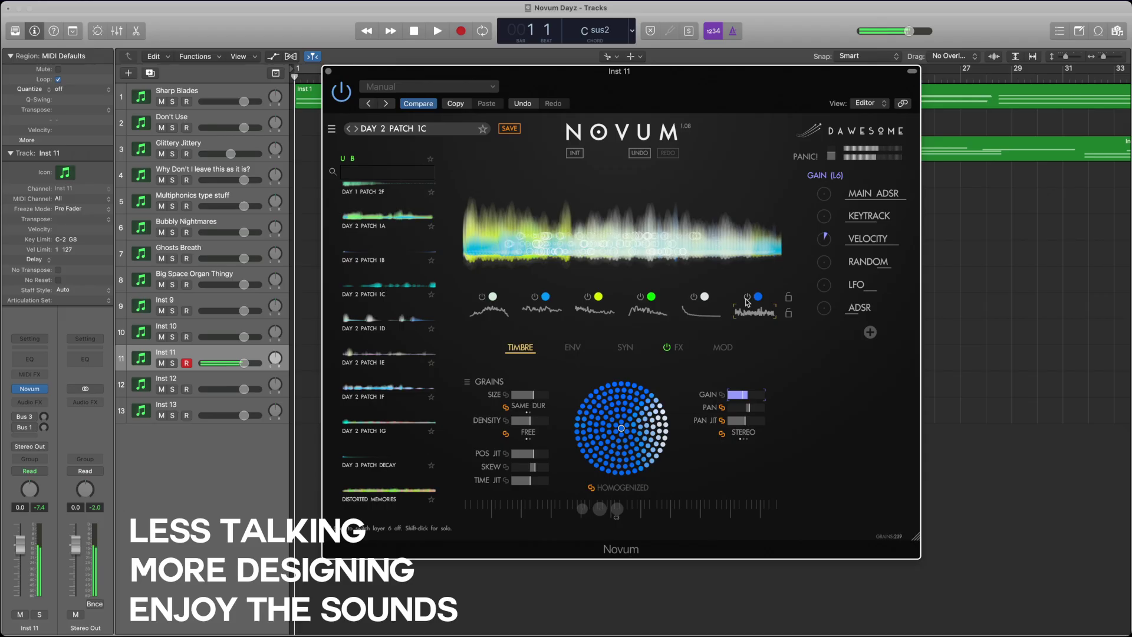
click(694, 297)
click(640, 297)
click(588, 297)
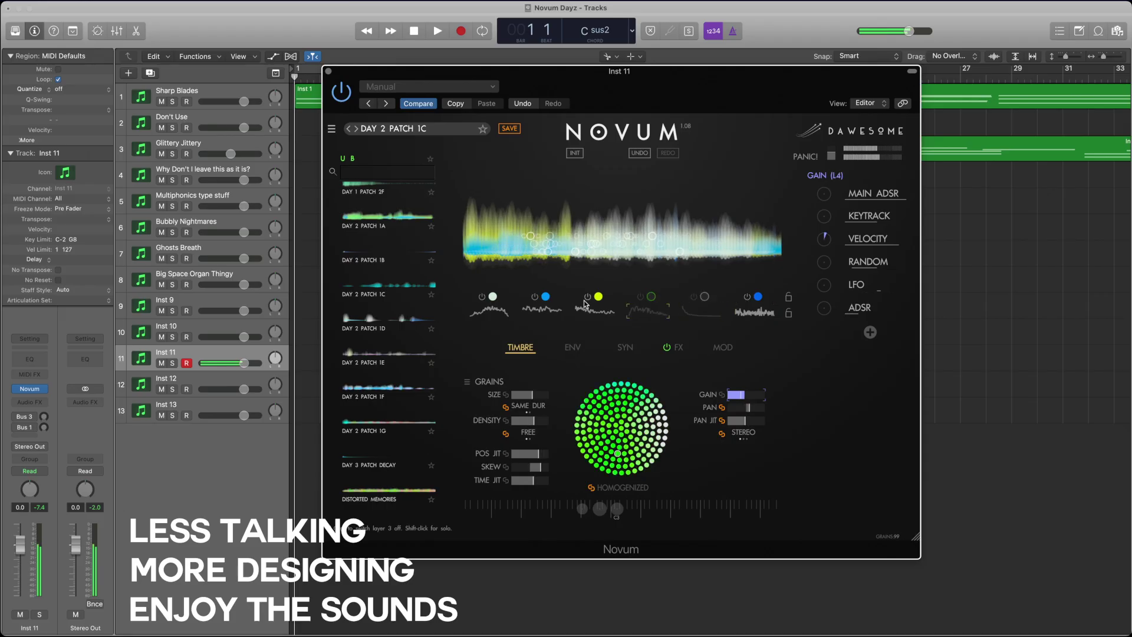
click(534, 297)
click(481, 297)
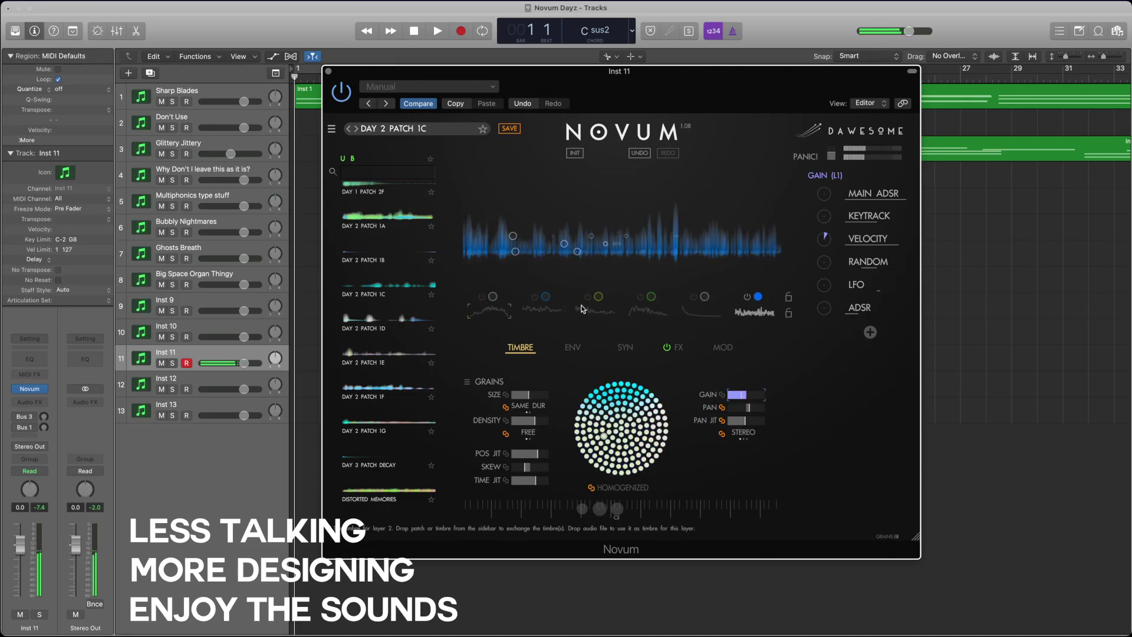
- Load a decaying audio sample into layer 6, and replace it with a sample made of several separate swells
click(753, 310)
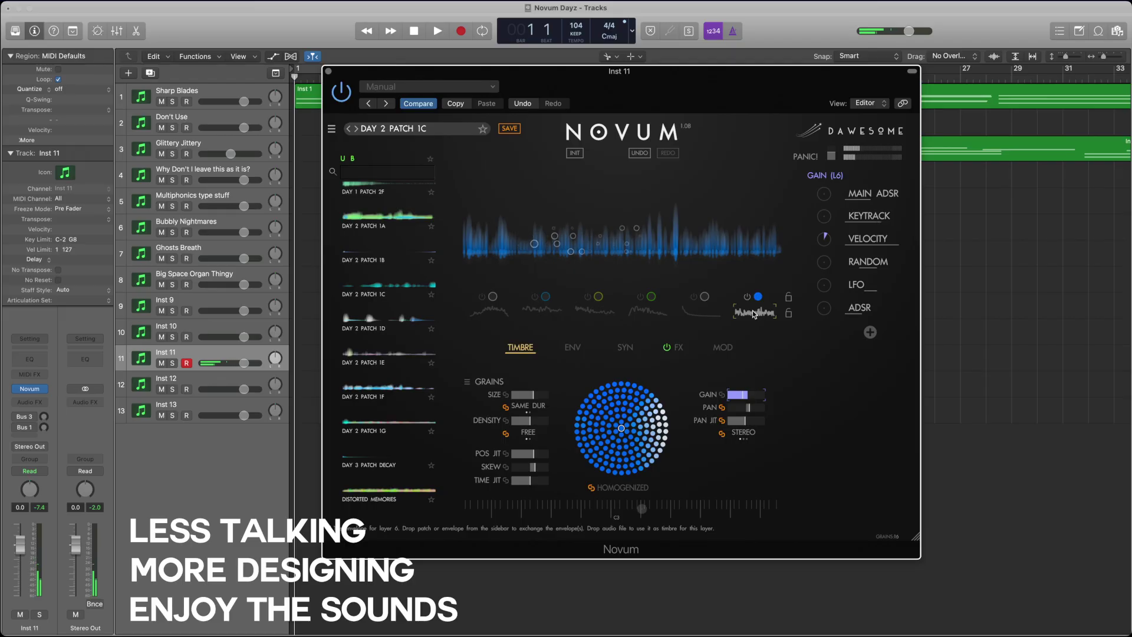
click(127, 489)
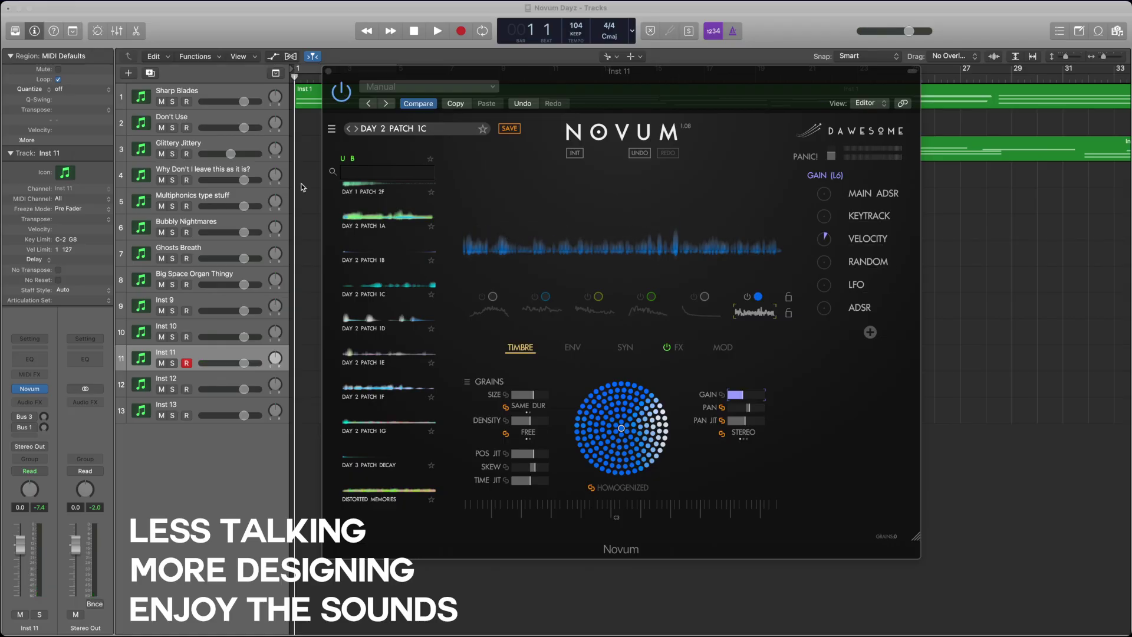
click(544, 87)
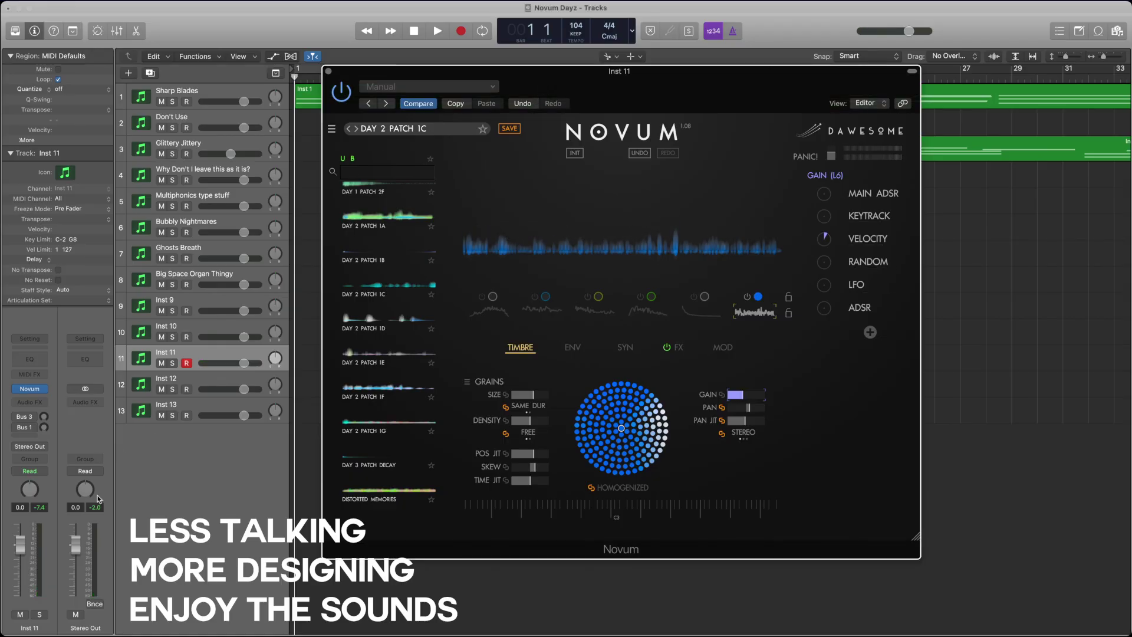
drag(378, 416, 758, 315)
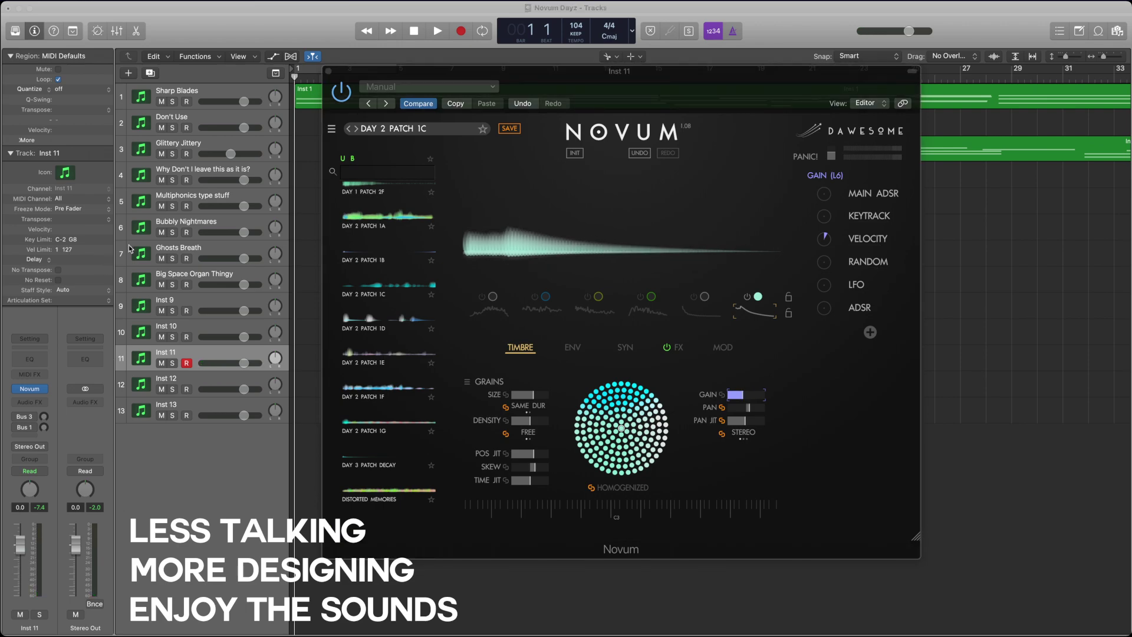
click(576, 75)
drag(765, 314, 765, 313)
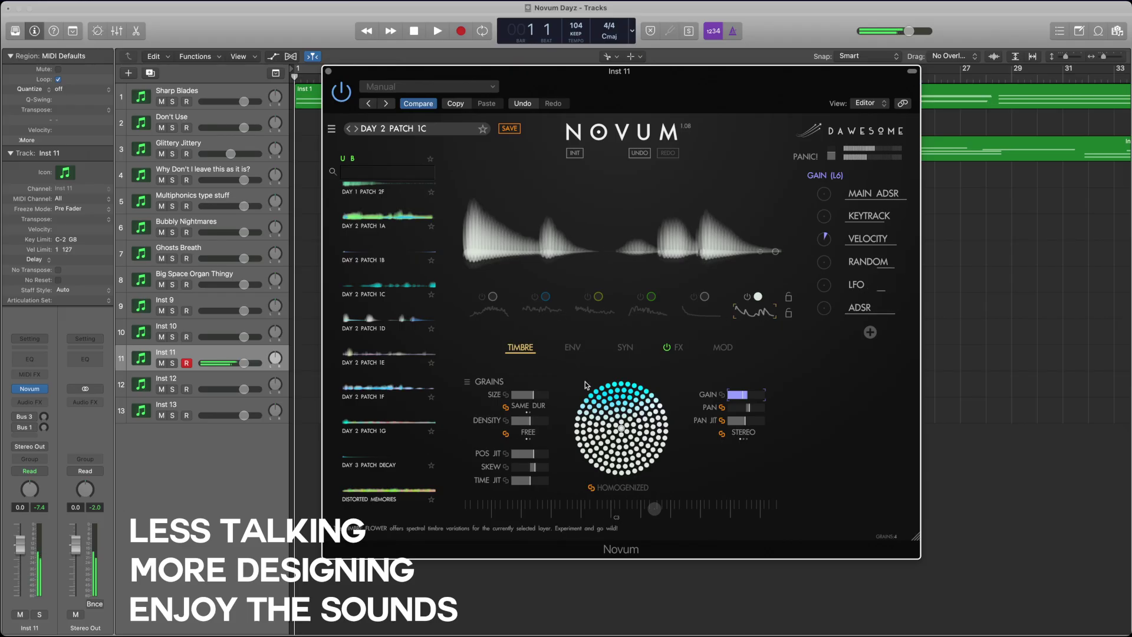
- Shorten layer 6's envelope loop, place its start point after the loop, and raise the emitter speed to x31.934
click(572, 347)
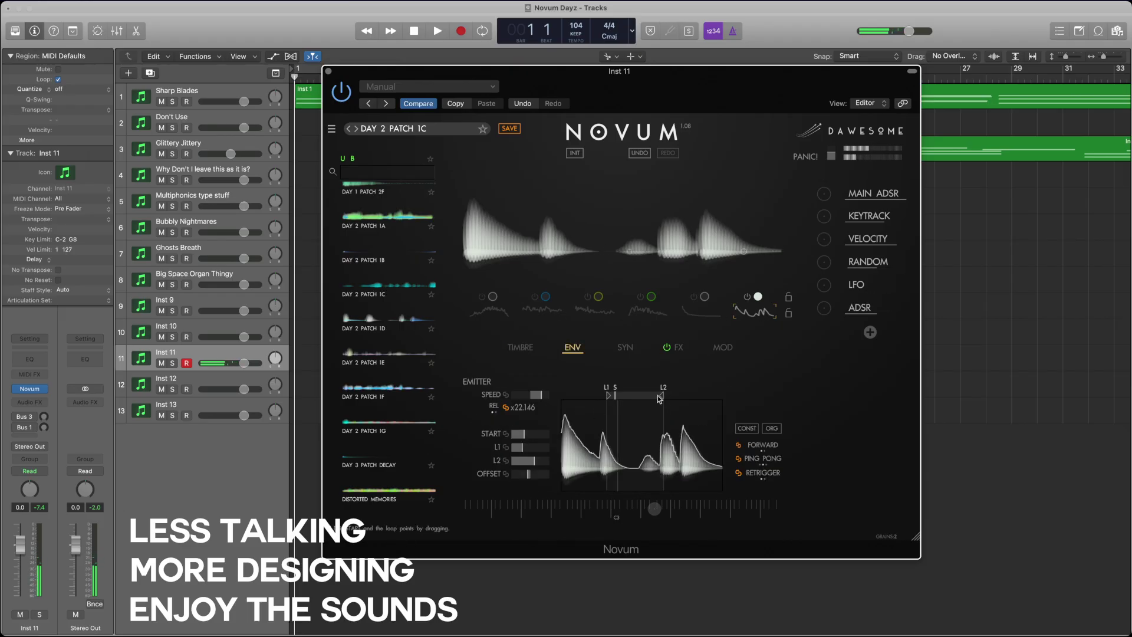
mouse_move(659, 399)
mouse_down()
mouse_move(600, 397)
mouse_move(654, 399)
mouse_up()
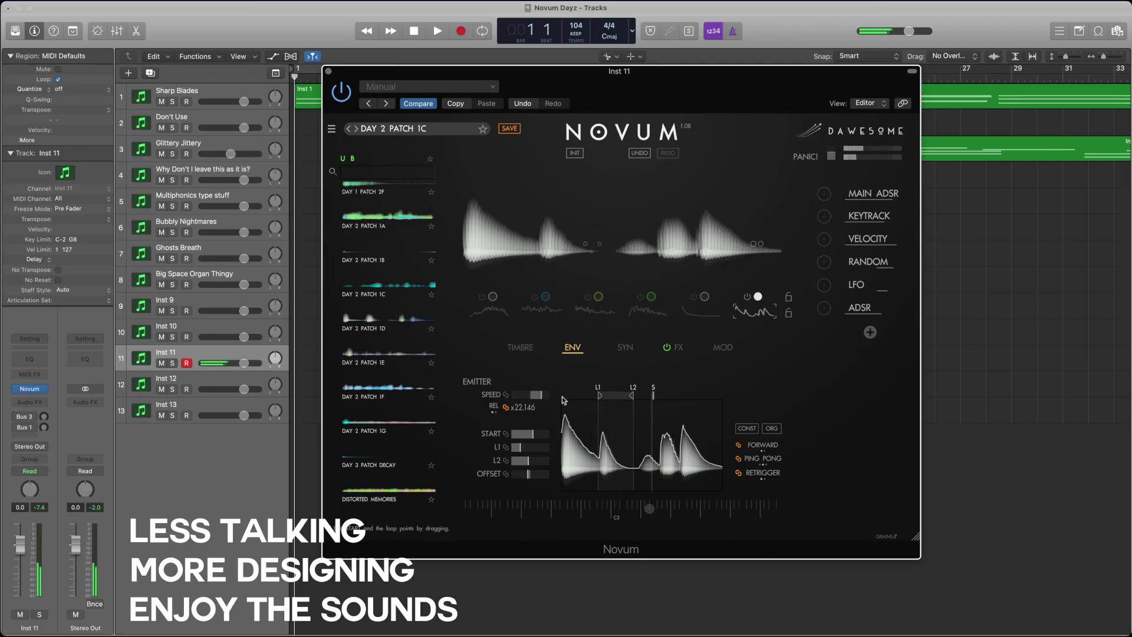
mouse_move(536, 394)
mouse_down()
mouse_move(472, 397)
mouse_move(554, 398)
mouse_up()
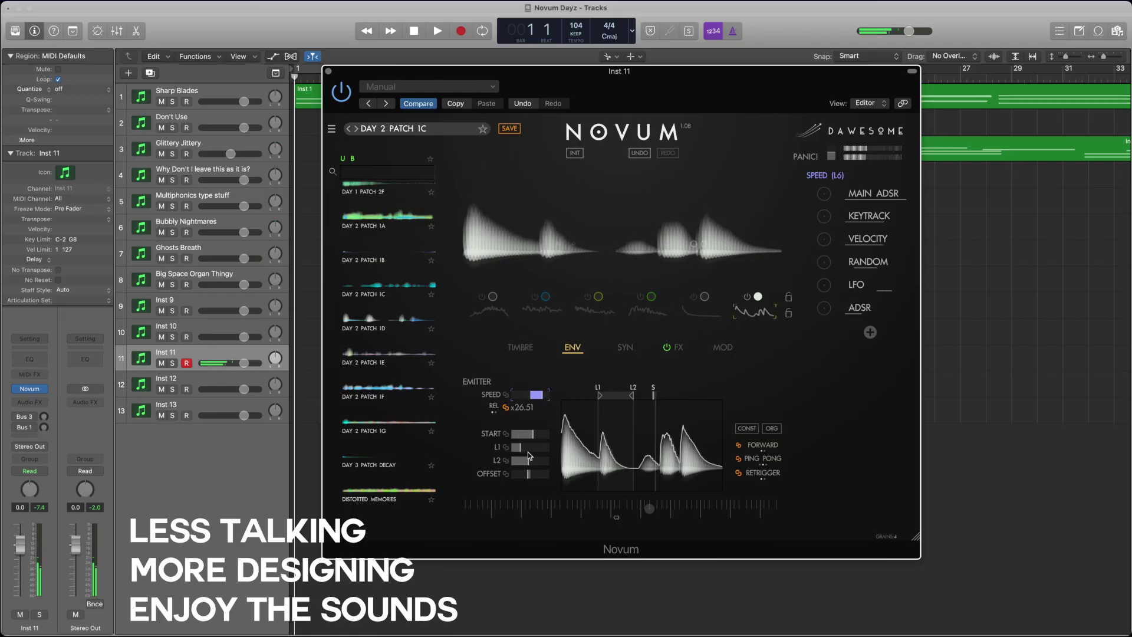
drag(542, 397, 543, 396)
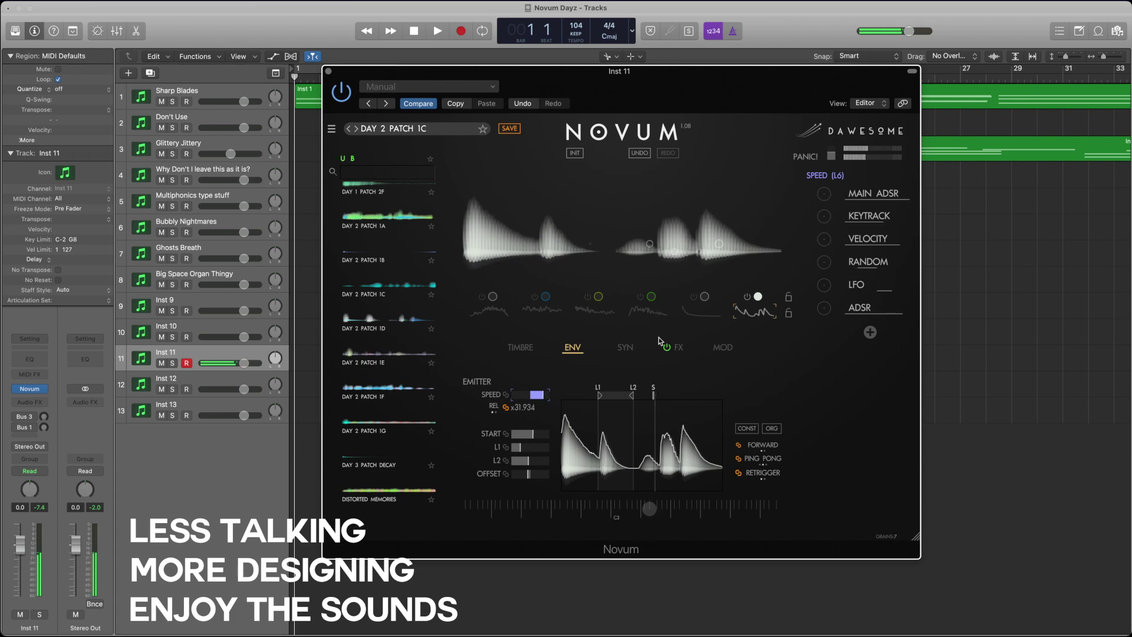
- Reduce layer 6's grain size to nearly its minimum and lower its grain density for a sparser, more rhythmic sound
click(520, 347)
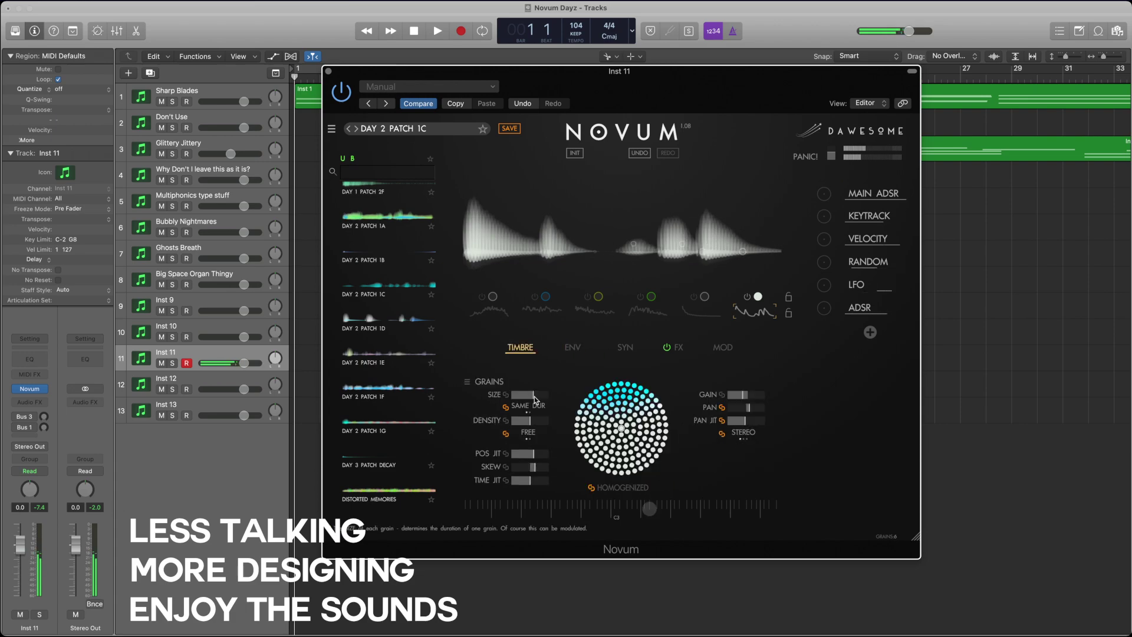
drag(535, 396, 497, 399)
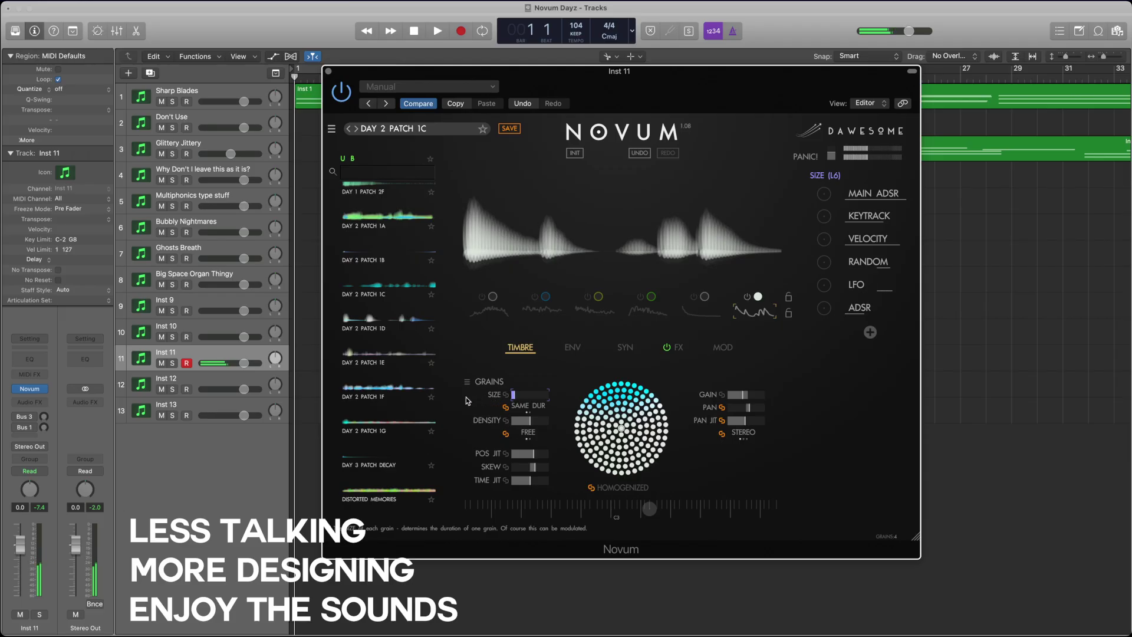
drag(525, 423, 504, 424)
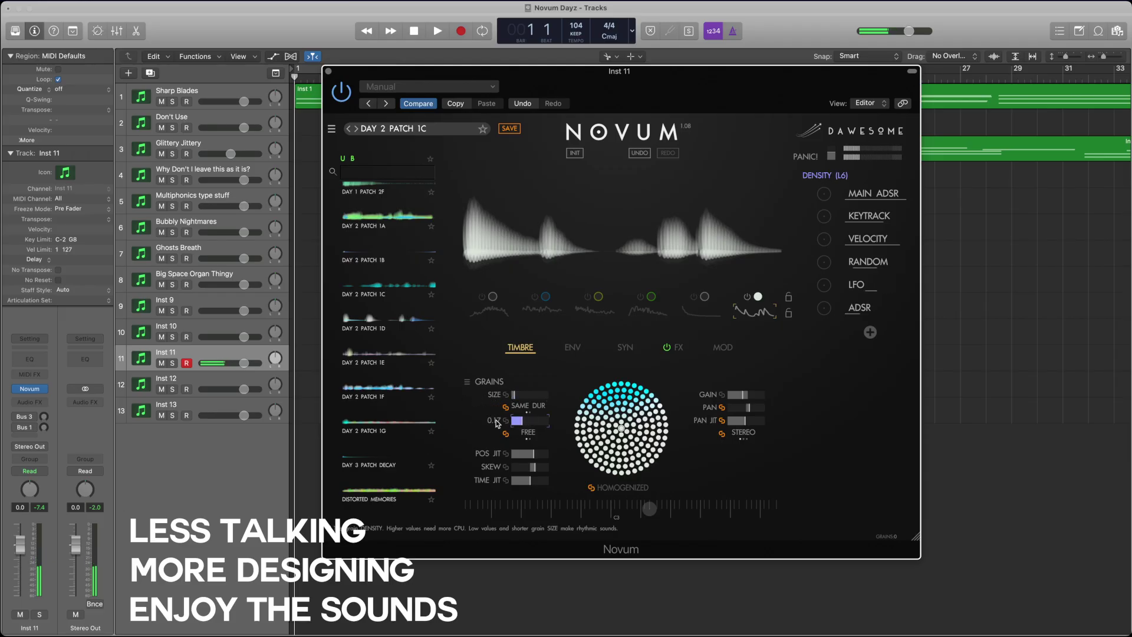
click(515, 394)
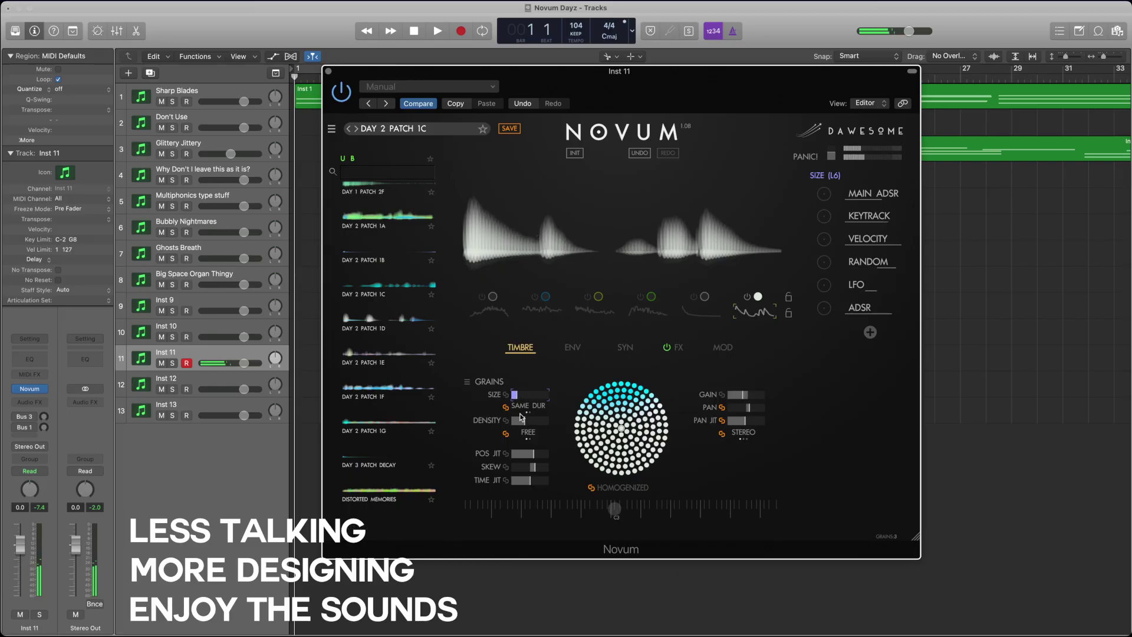
click(521, 418)
click(518, 395)
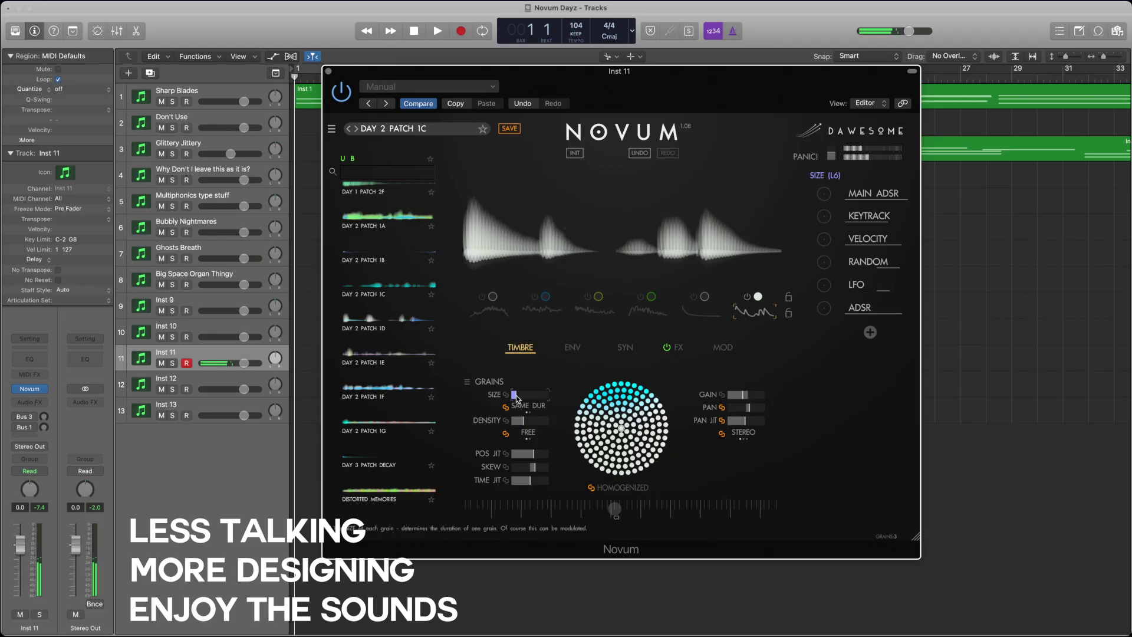
click(522, 421)
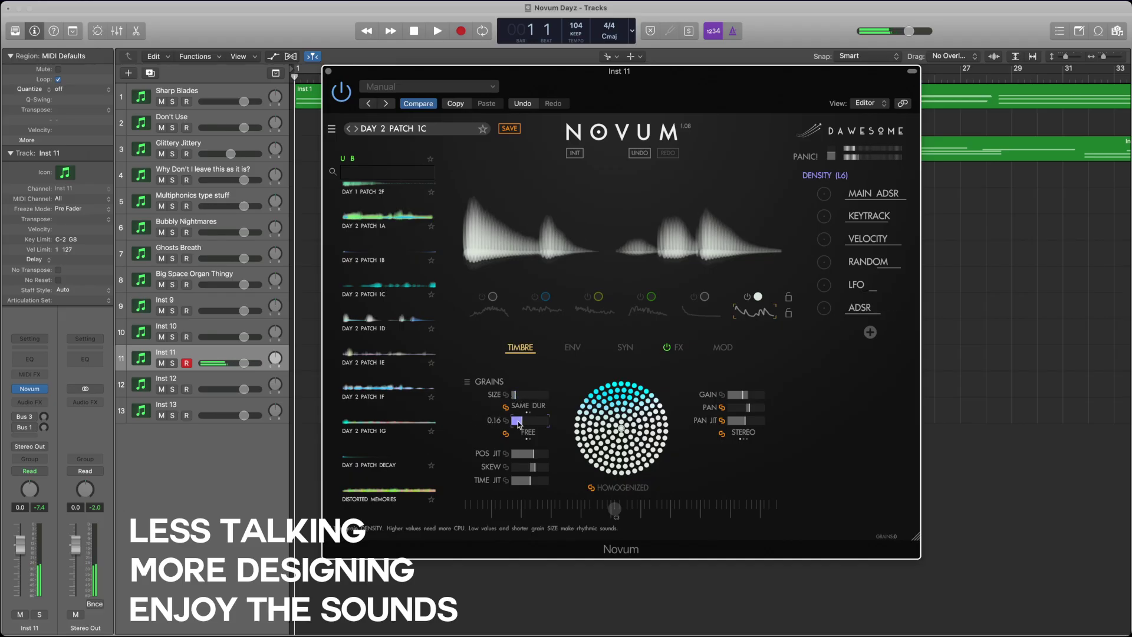
click(517, 396)
click(524, 421)
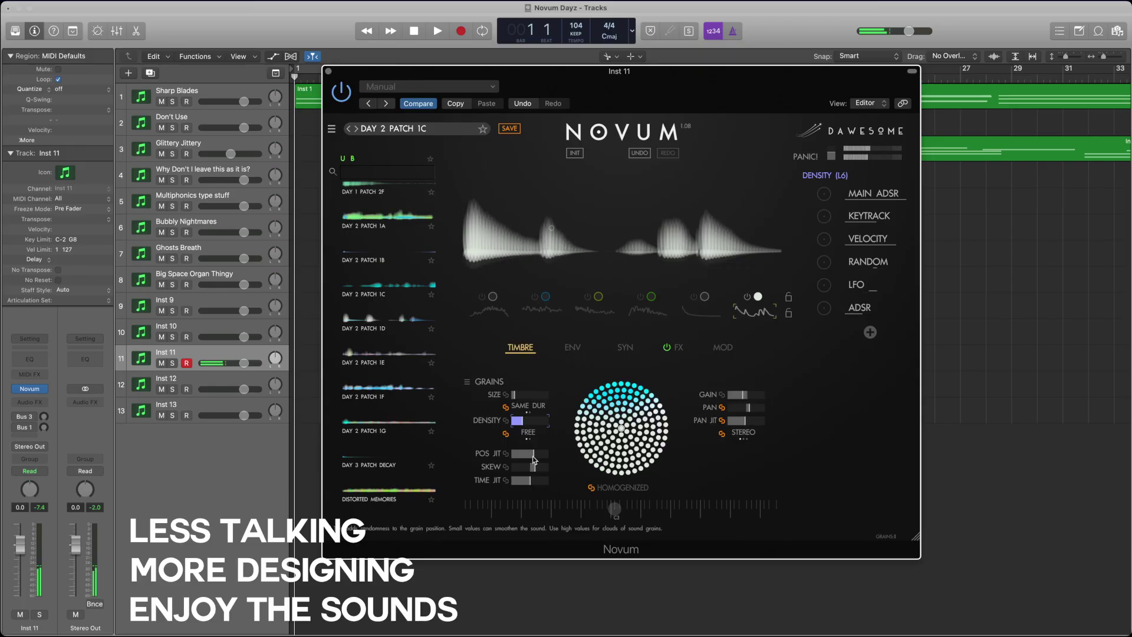
- Raise layer 6's time jitter slightly, and lower its position jitter before raising it above the original setting
drag(532, 456, 468, 458)
click(518, 481)
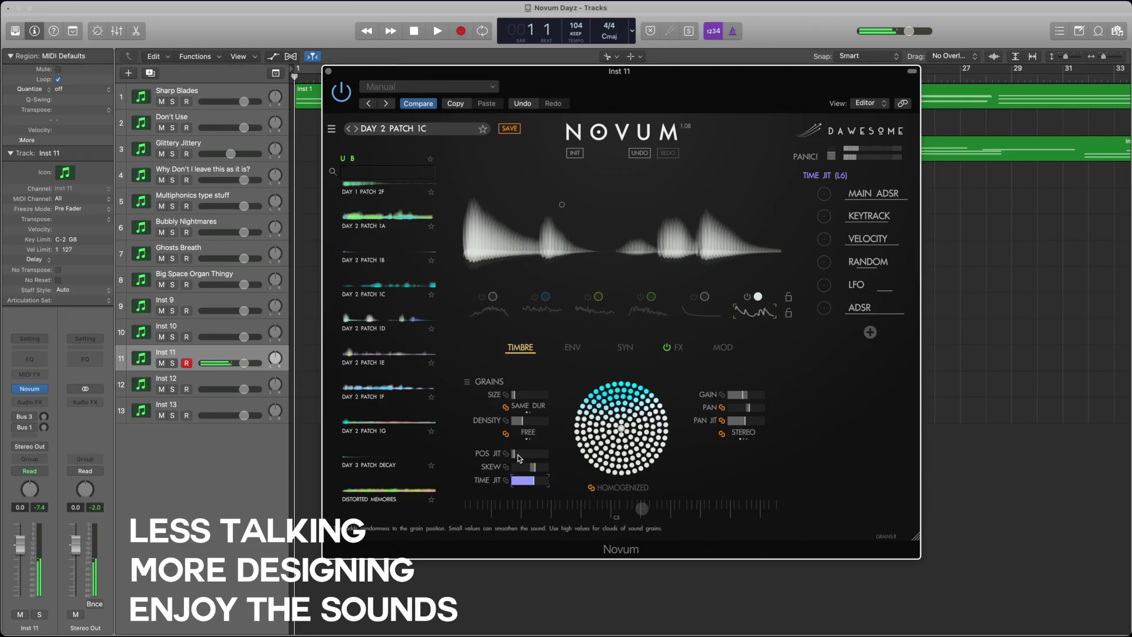
drag(518, 454, 573, 455)
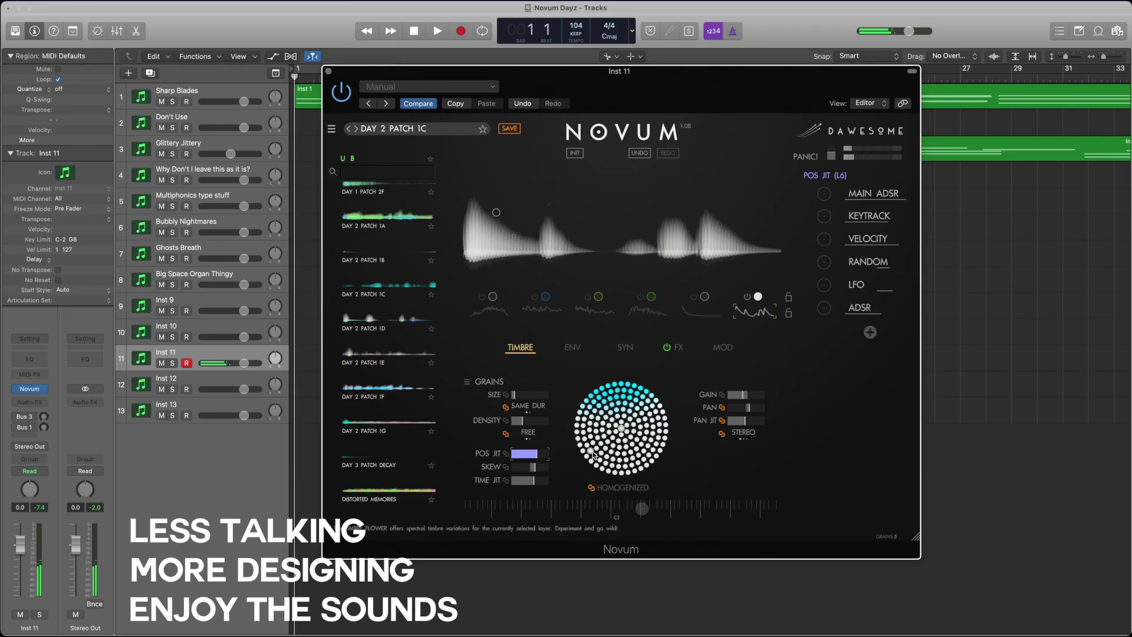
- Fine-tune layer 6's grain size and gain, and switch layer 5 on and off again to compare the two
click(523, 395)
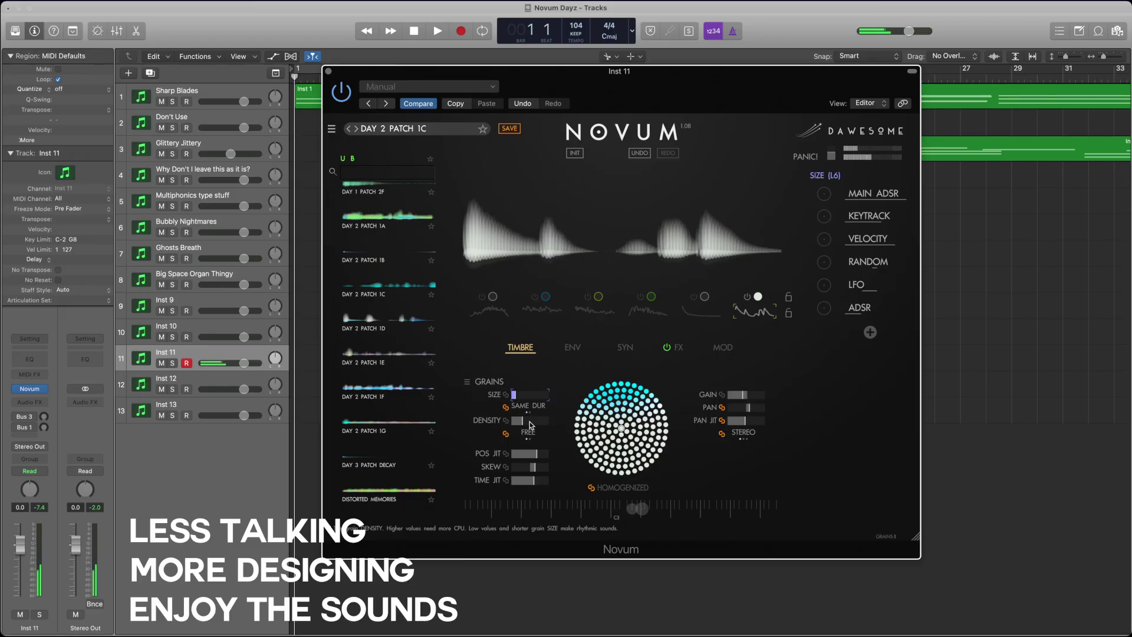
click(749, 398)
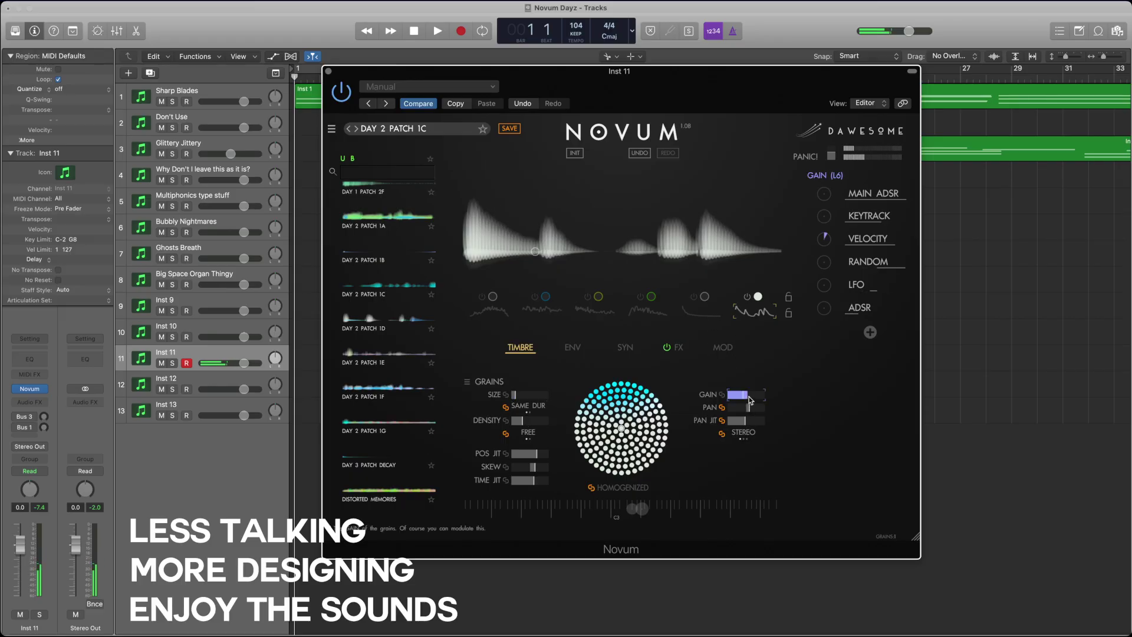
click(695, 300)
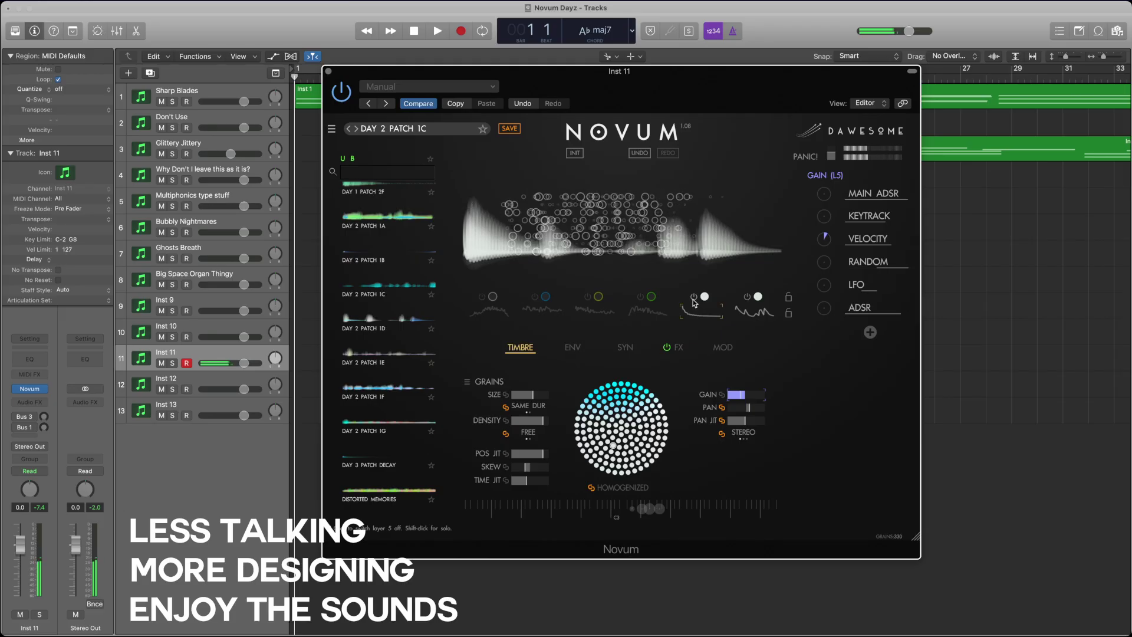
click(694, 302)
click(758, 313)
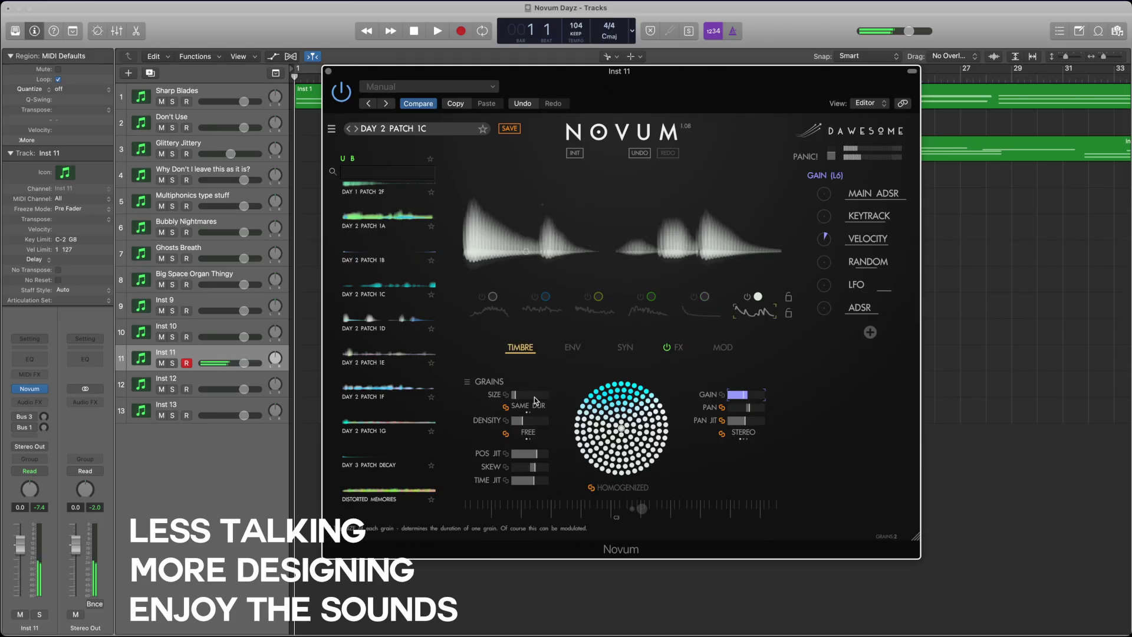
- Readjust layer 6's grain size and density, and widen its envelope loop with L1 before and L2 after the start point
click(536, 400)
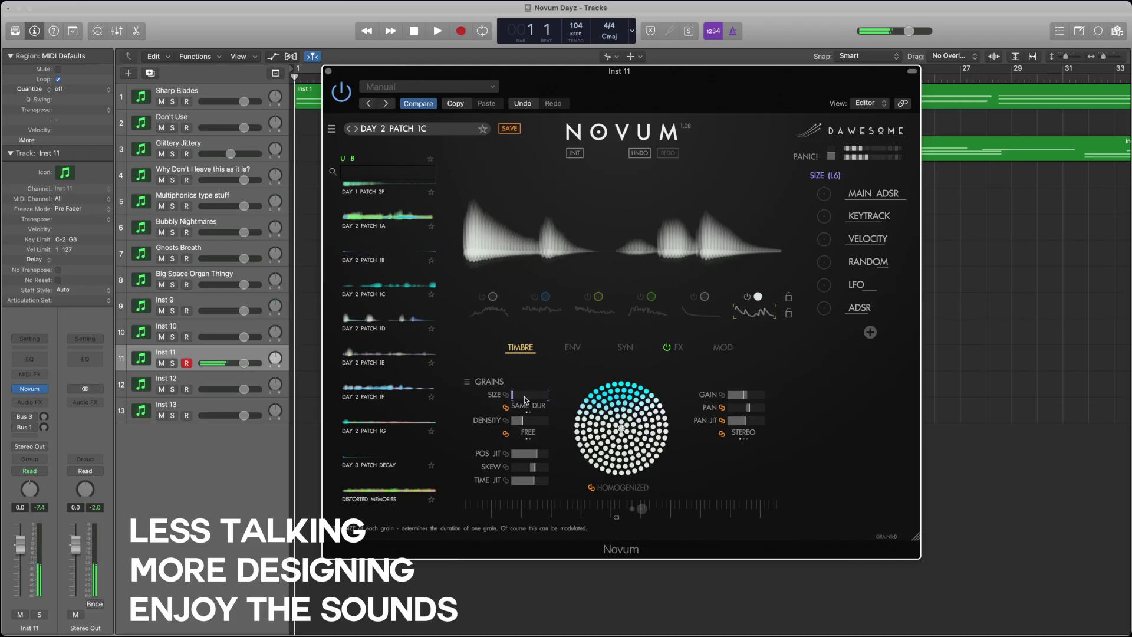
click(536, 424)
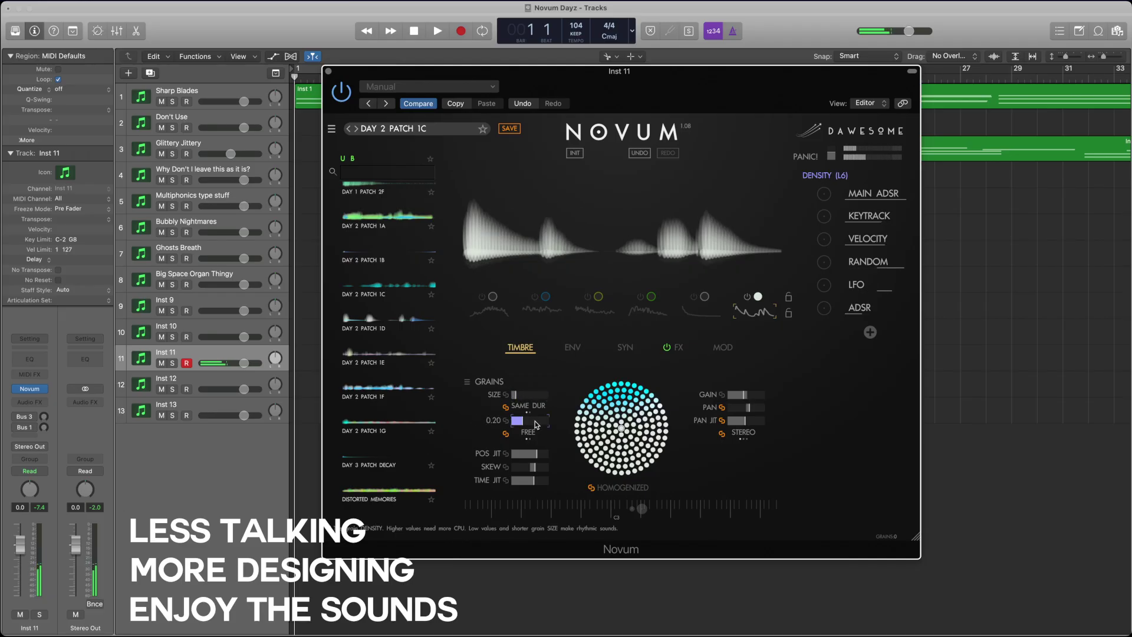
click(529, 399)
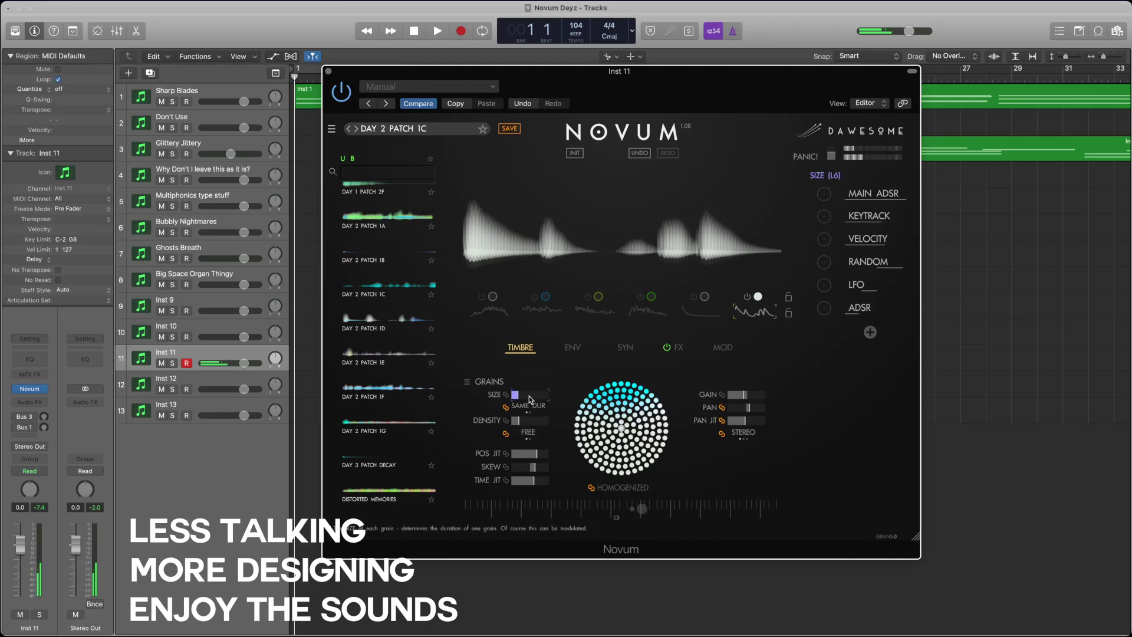
click(573, 347)
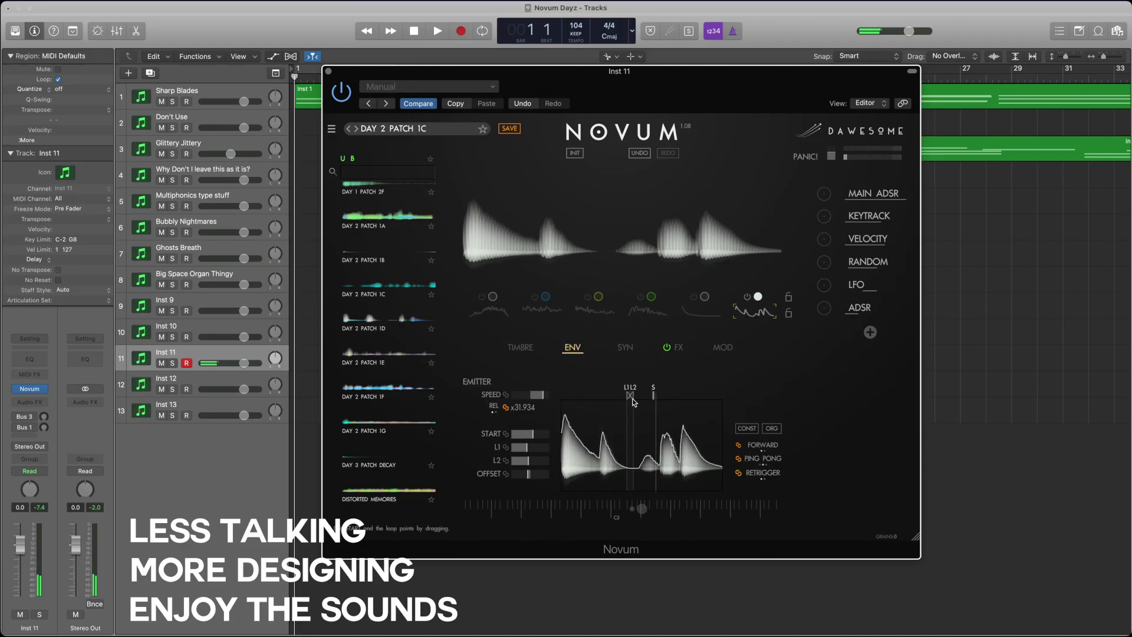
mouse_move(630, 395)
mouse_down()
mouse_move(685, 396)
mouse_move(595, 395)
mouse_up()
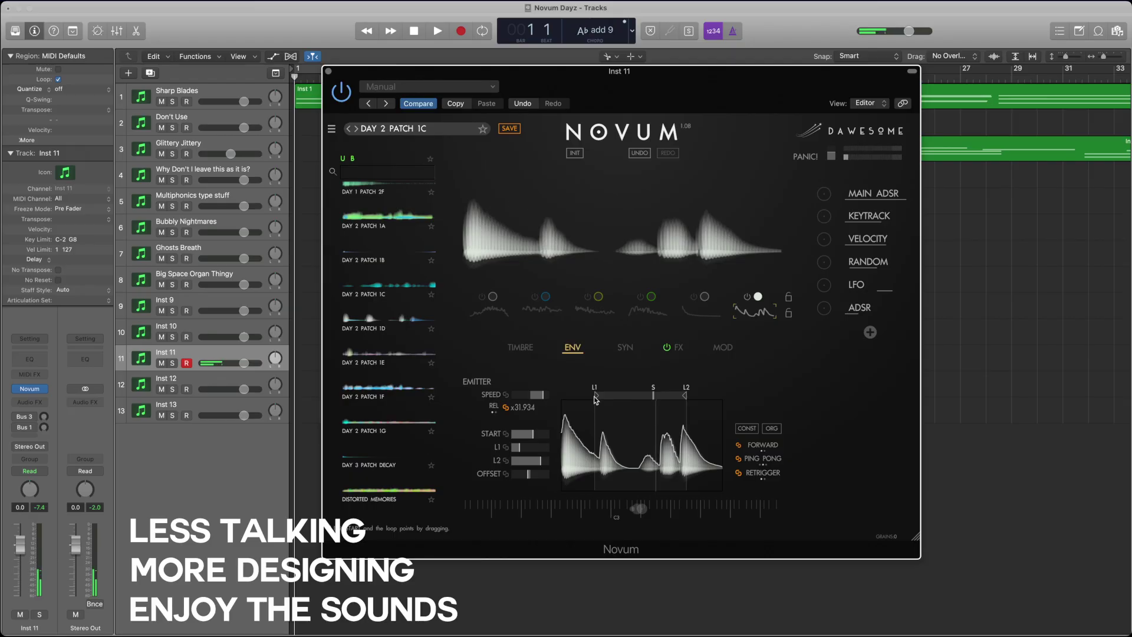
- Re-enable layers 1 to 5, and toggle layer 6 off and on to compare the combined patch with and without it
click(482, 302)
click(535, 304)
click(589, 303)
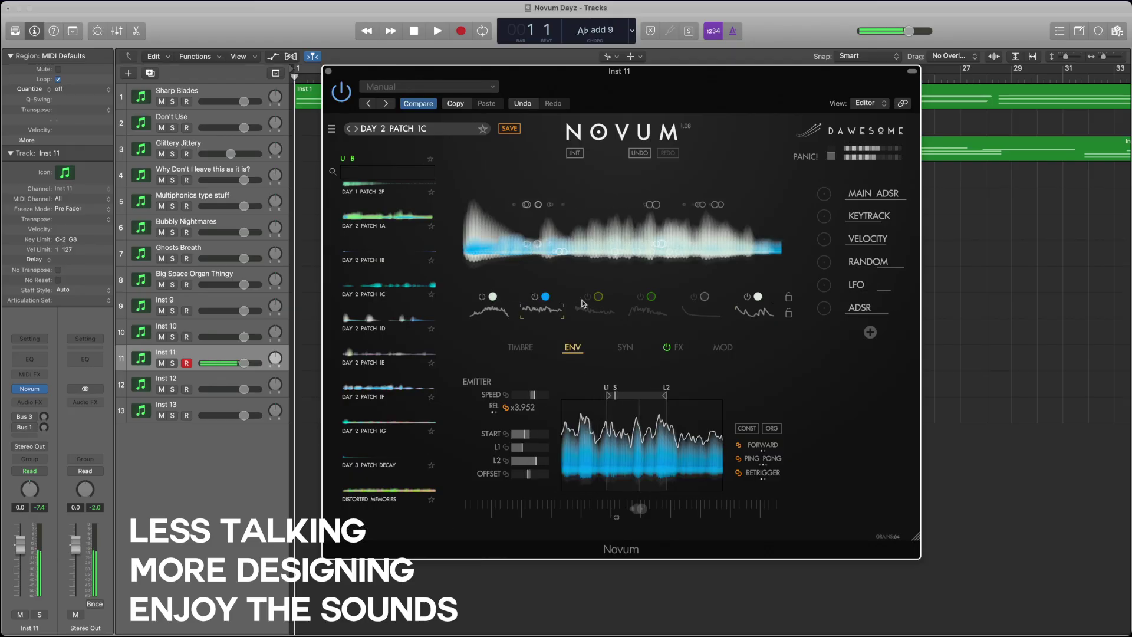
click(646, 302)
click(702, 302)
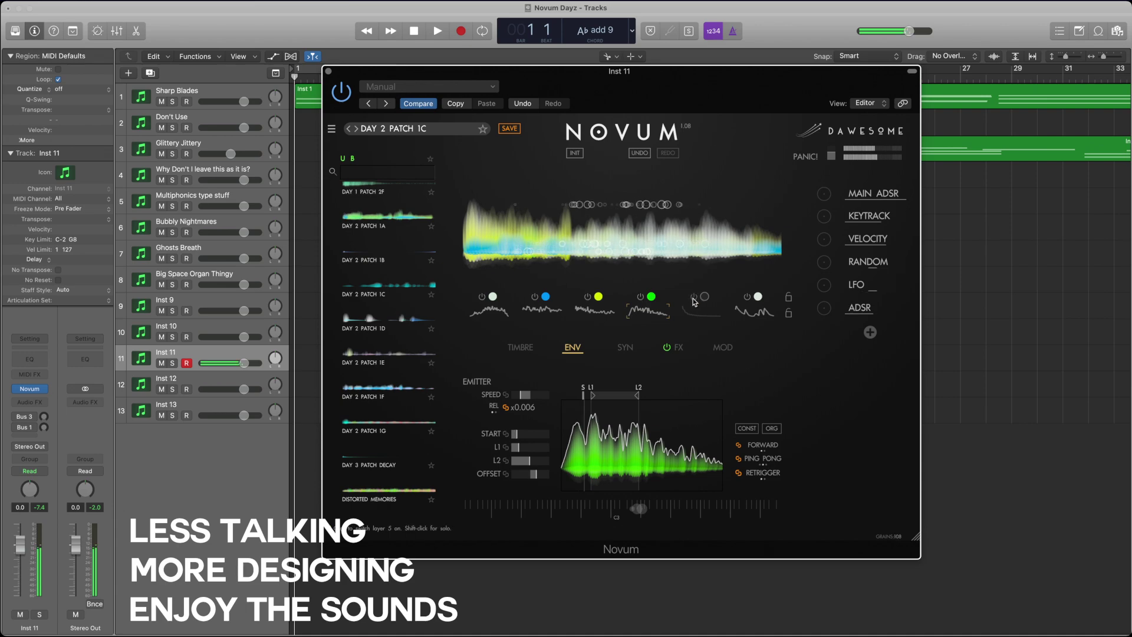
click(747, 300)
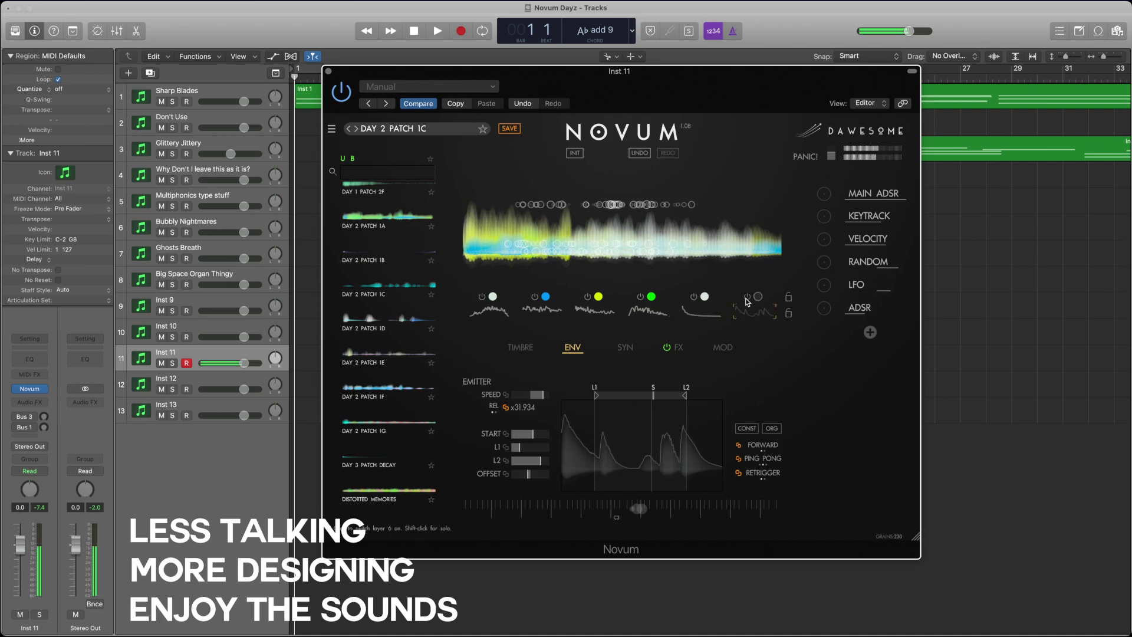
click(746, 301)
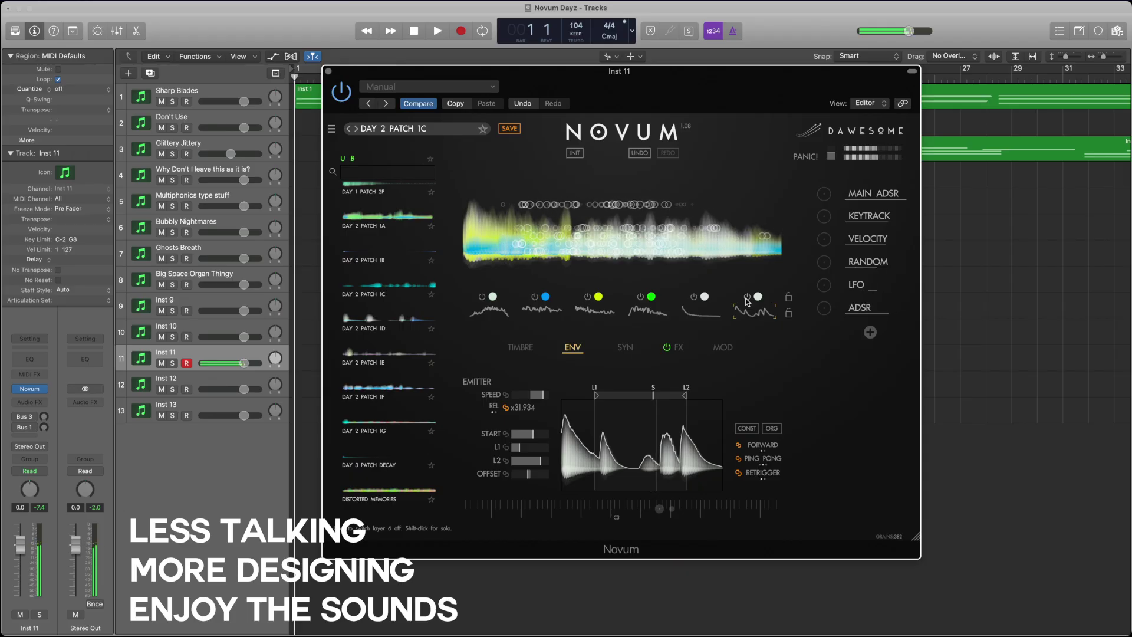
- Increase layer 6's grain size and readjust its density while all six layers play
click(522, 356)
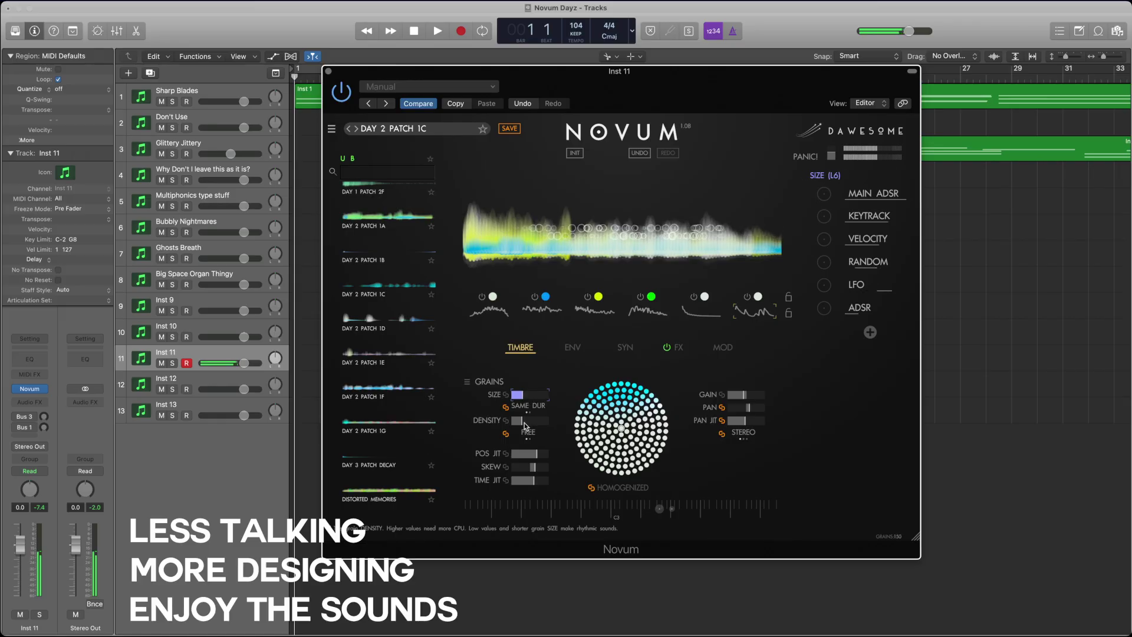
click(522, 421)
- Raise layer 6's pitch in its synthesis settings
click(572, 349)
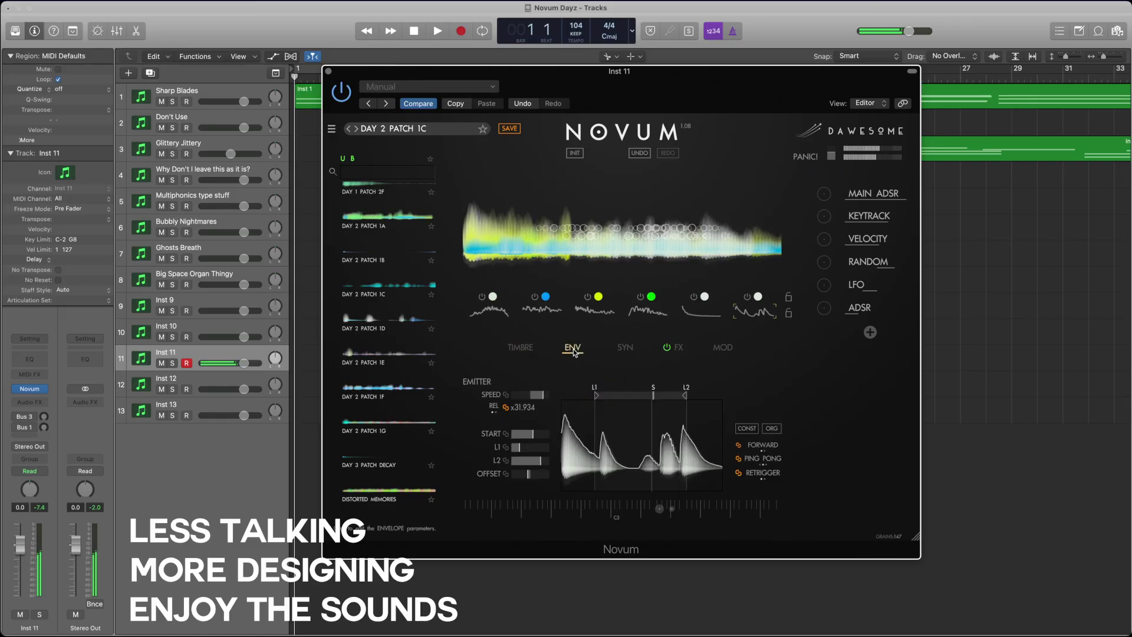
click(625, 347)
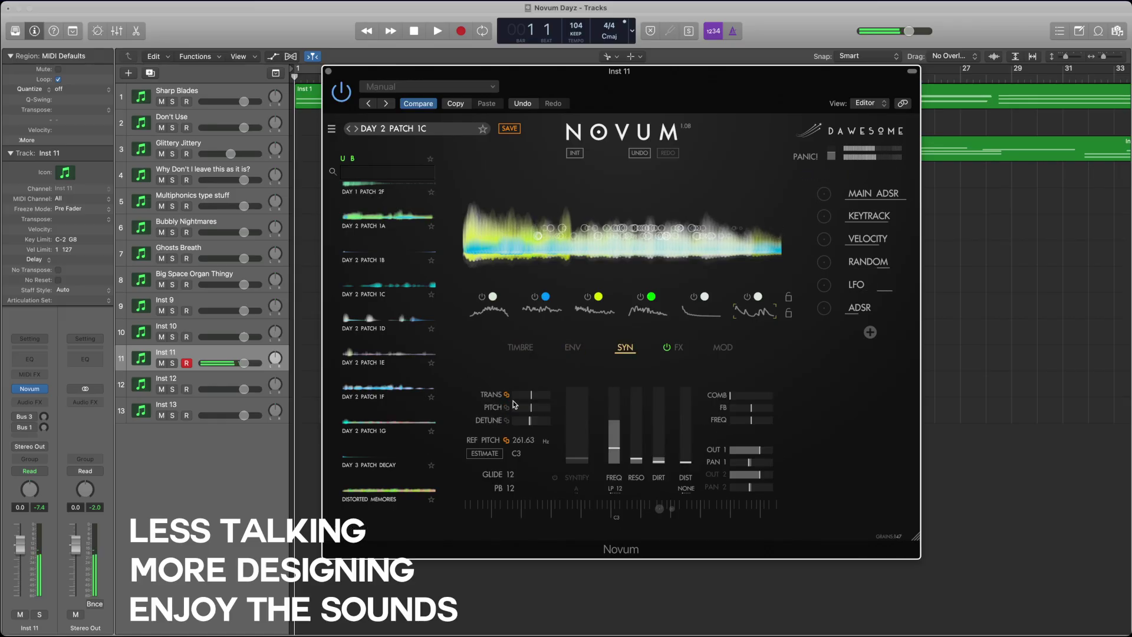
drag(535, 412, 570, 412)
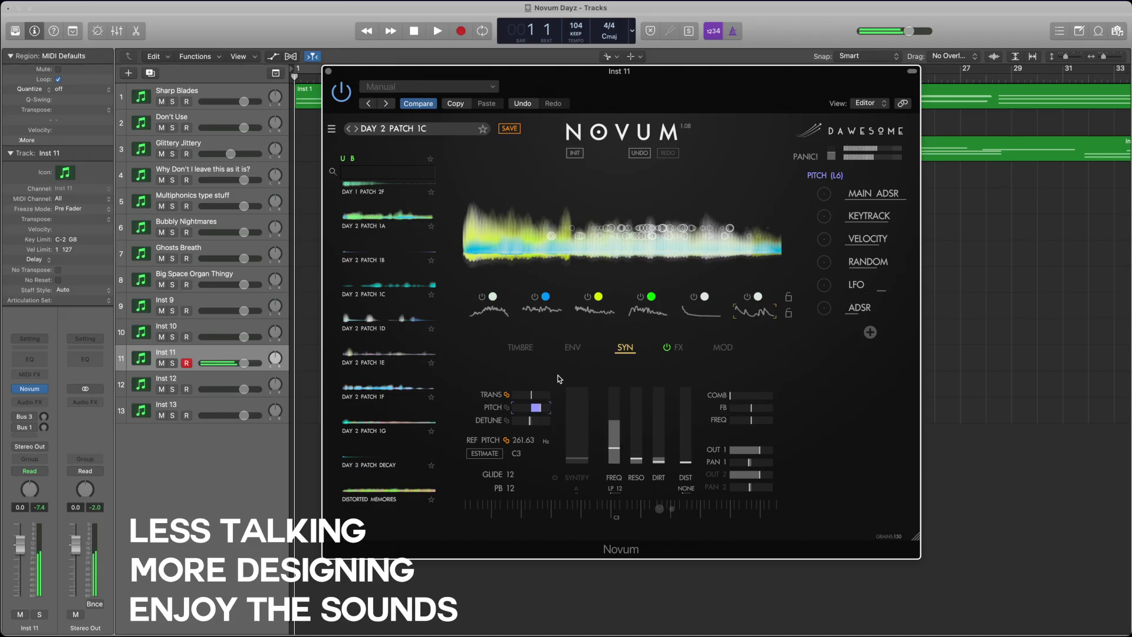
- Readjust layer 6's gain and grain size in its timbre settings while auditioning the patch
click(573, 349)
click(522, 349)
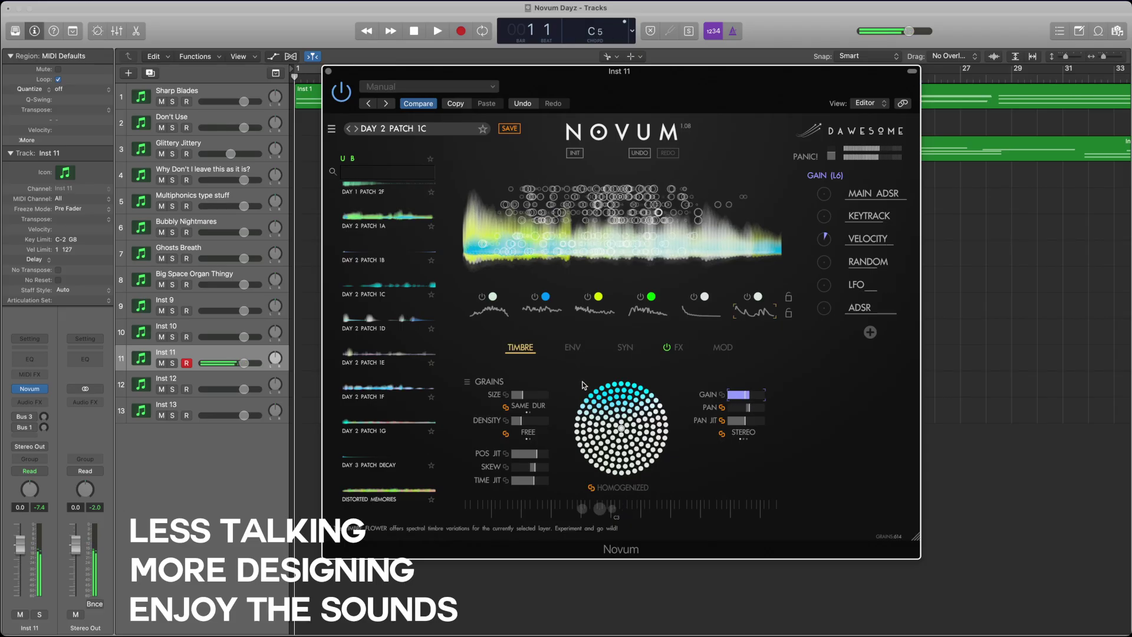
click(525, 398)
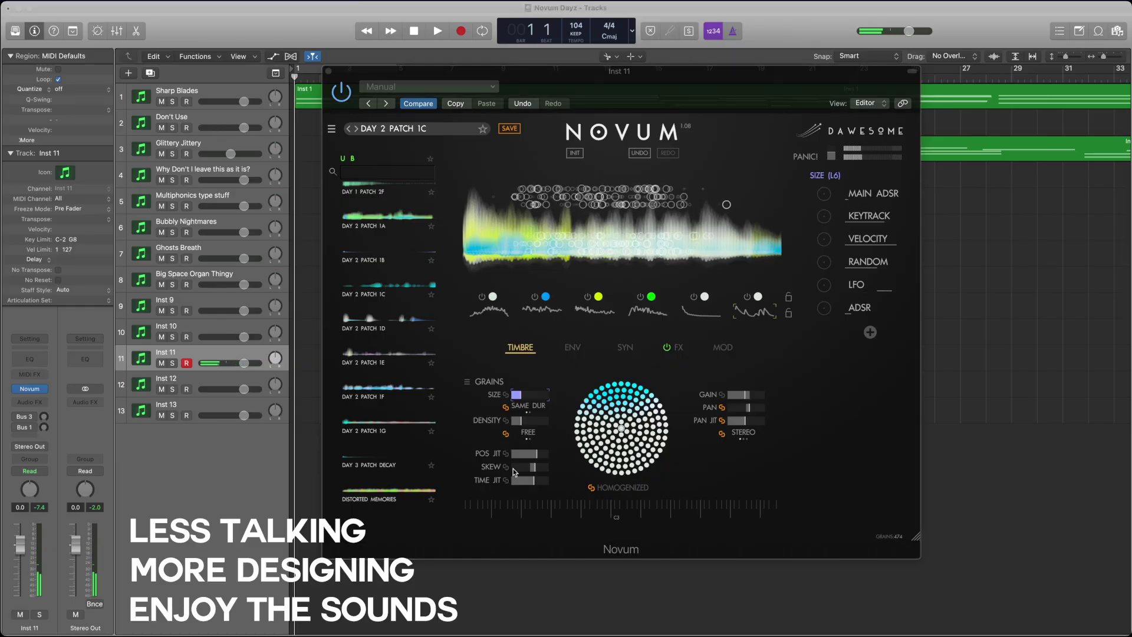
key(v)
click(436, 600)
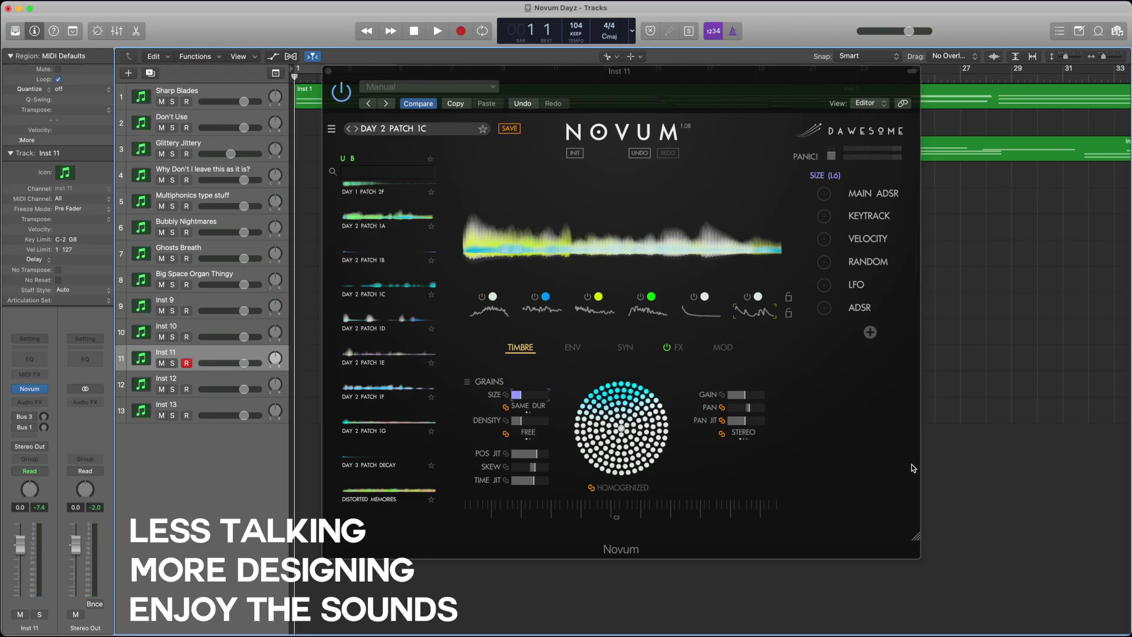
- Add a mod wheel modulator and bend its map into a gentle curve with three intermediate points
click(860, 309)
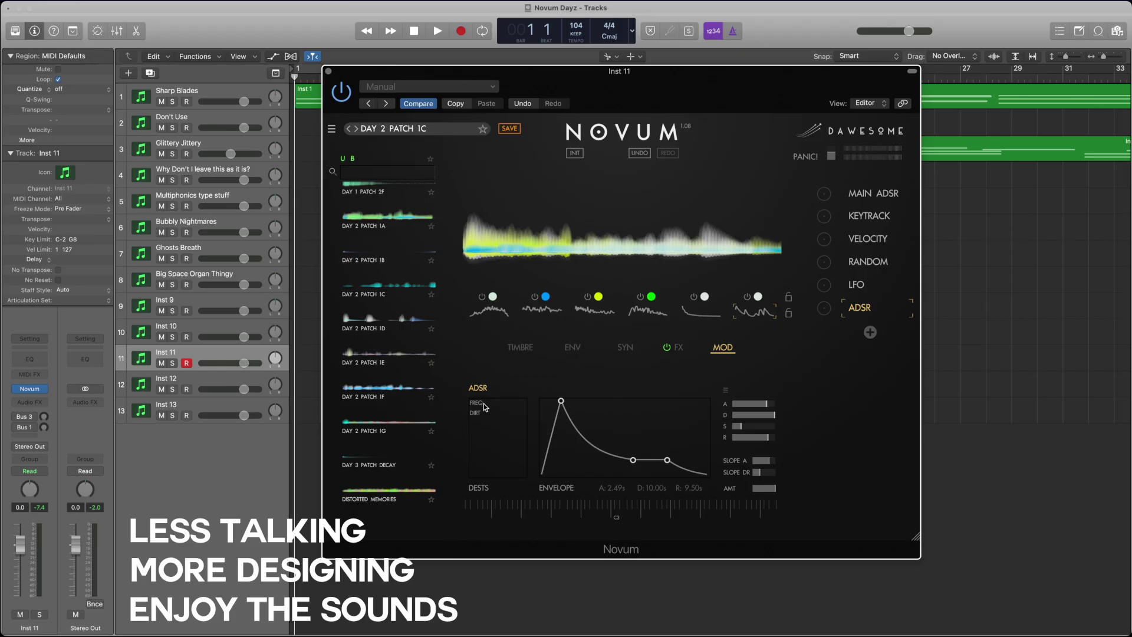
click(871, 333)
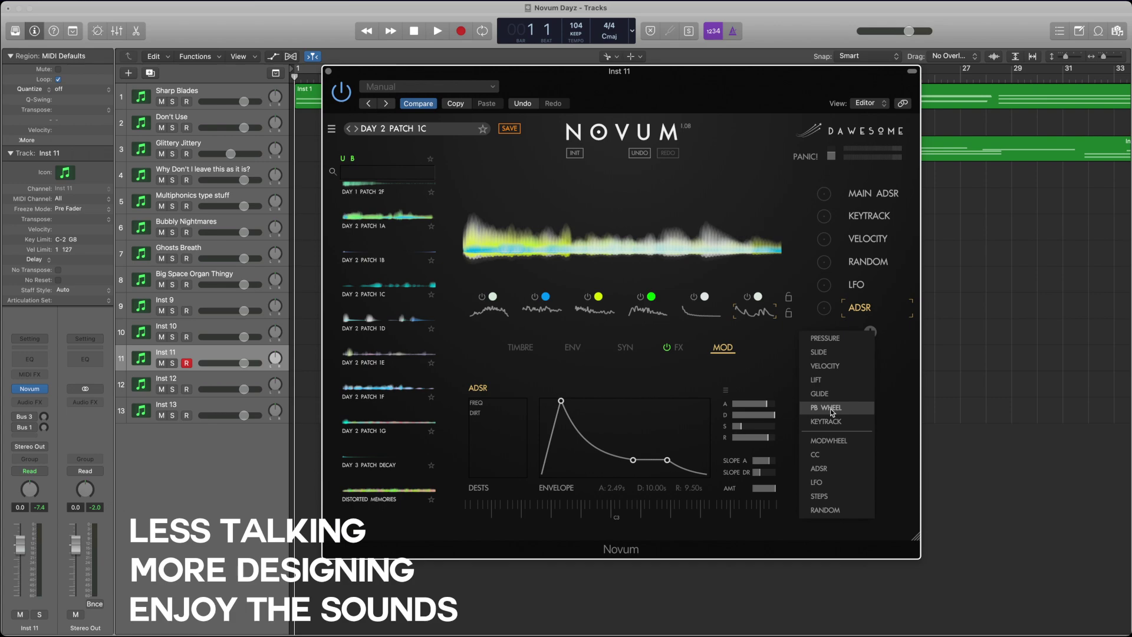
click(840, 441)
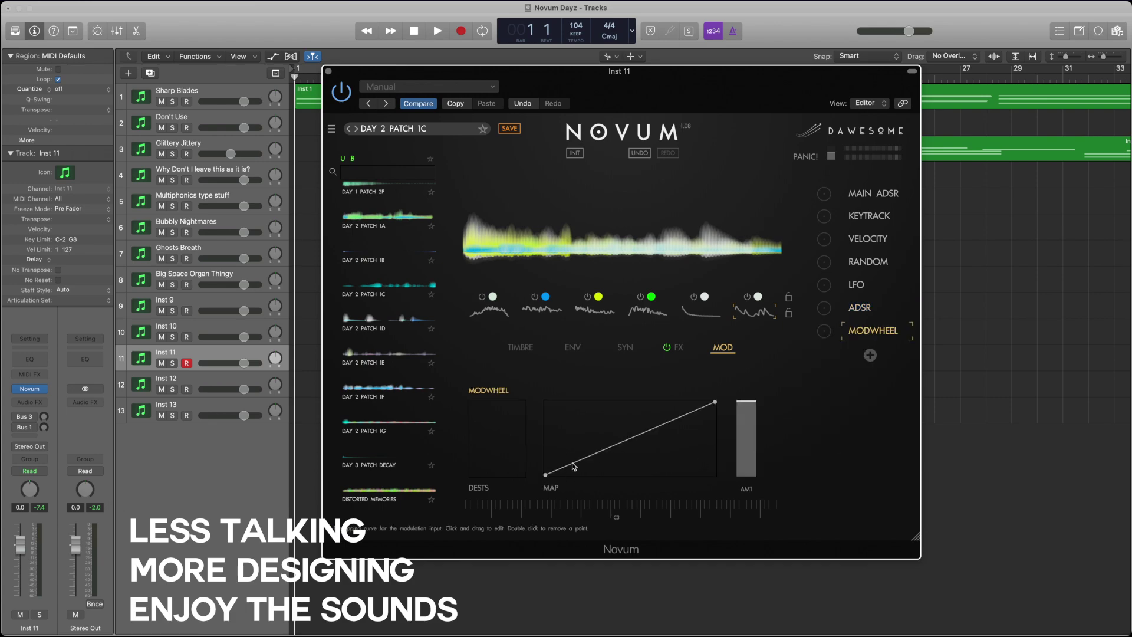
drag(585, 463, 633, 447)
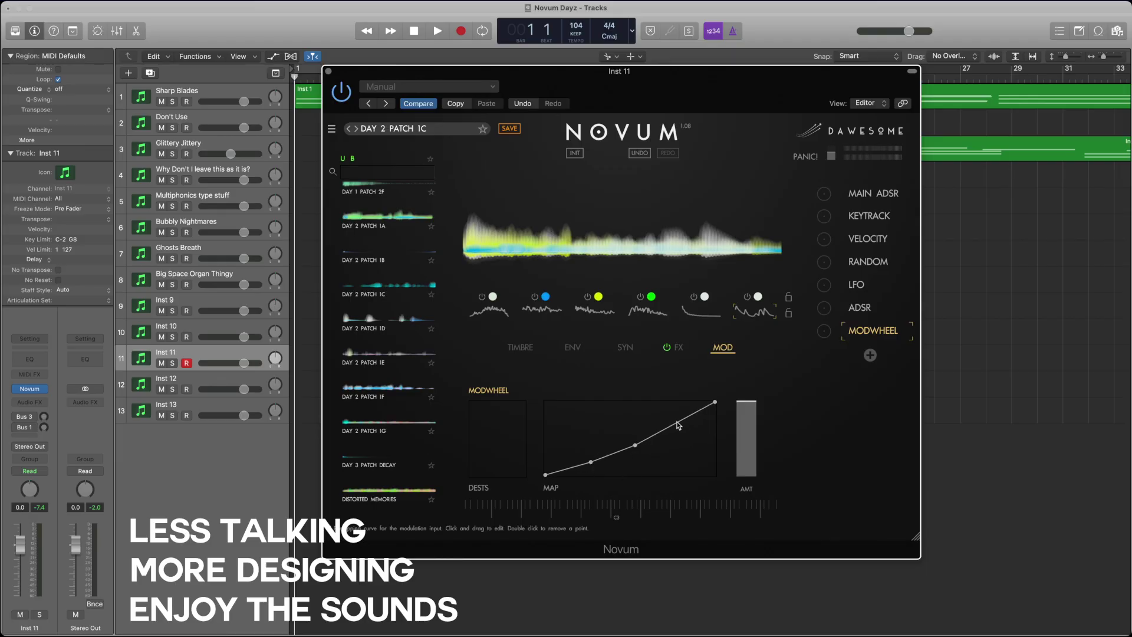
- Assign the mod wheel to modulate the FREQ filter cutoff and the DIRT amount in the synthesis settings
click(571, 347)
click(625, 347)
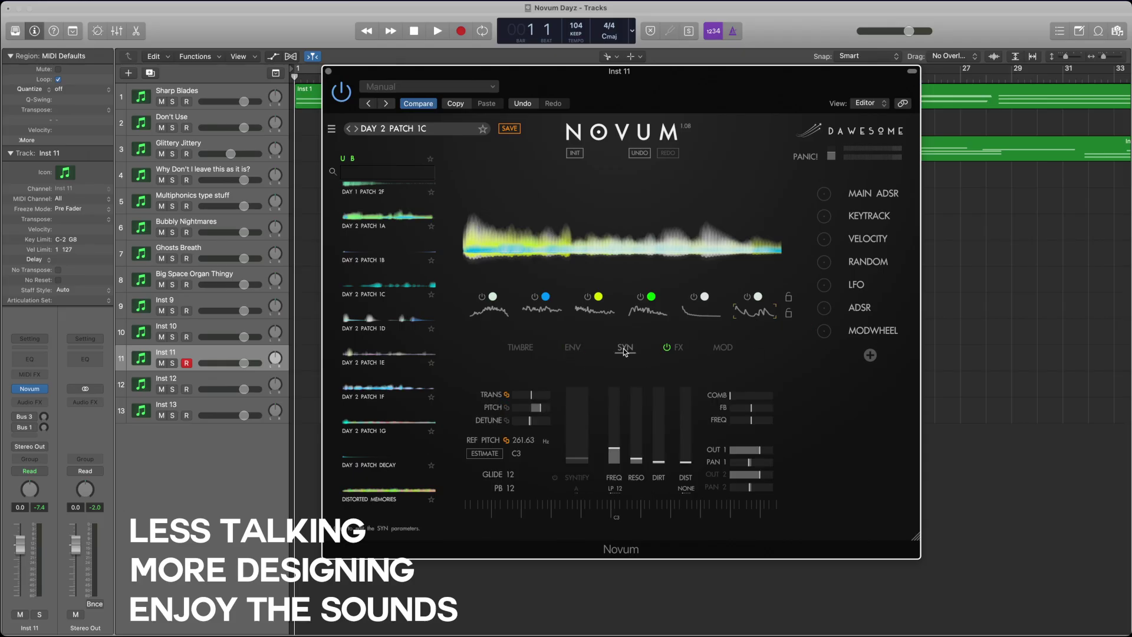
click(859, 334)
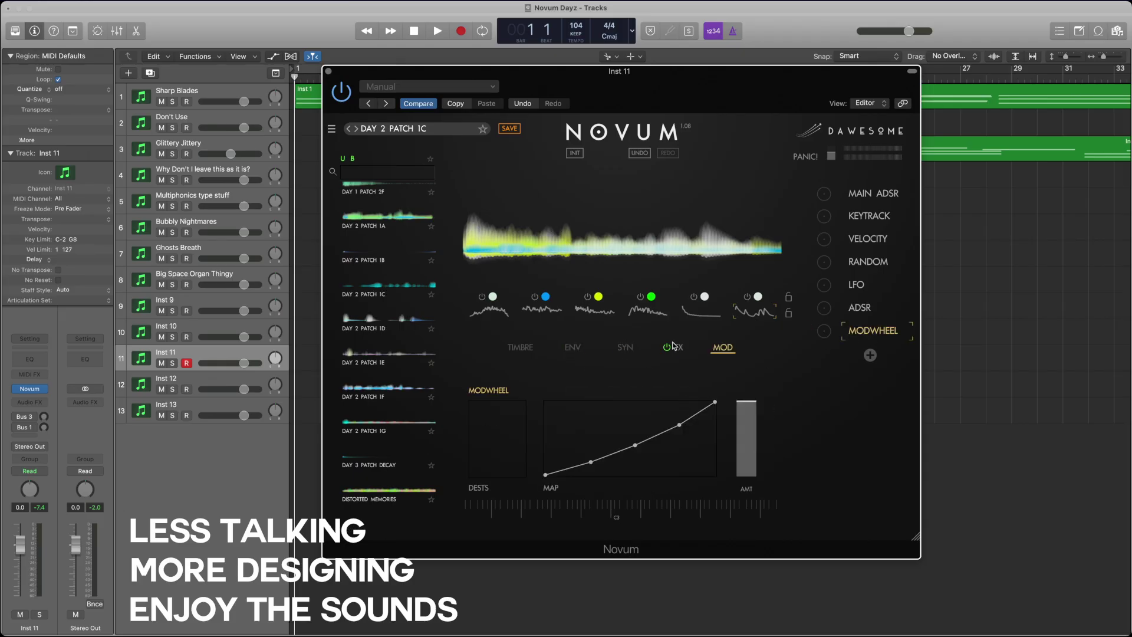
click(626, 348)
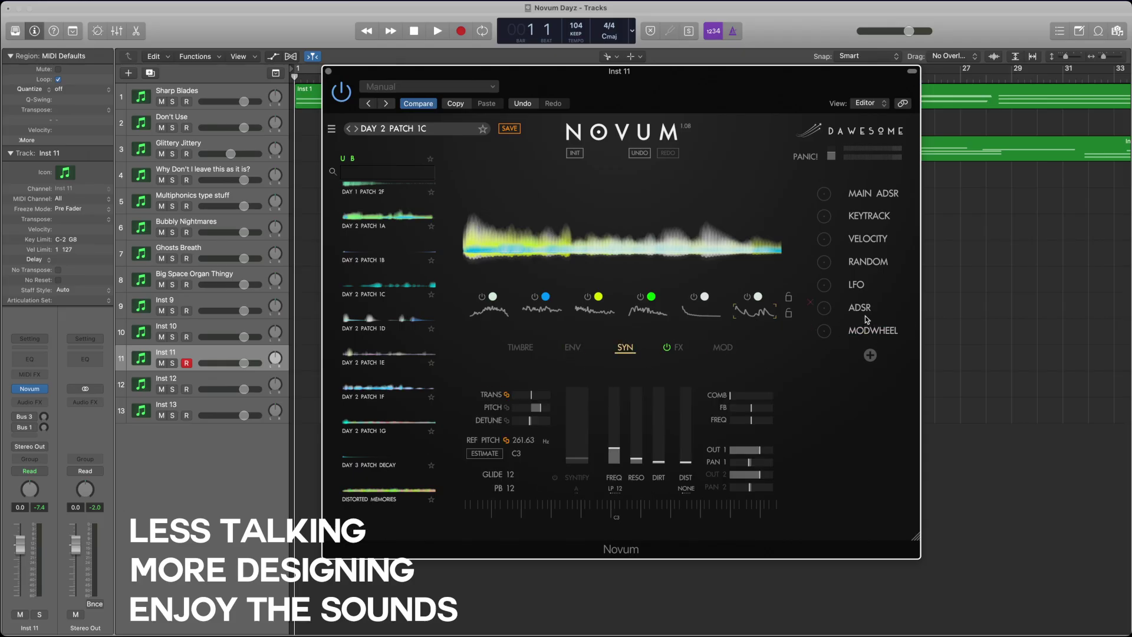
click(617, 449)
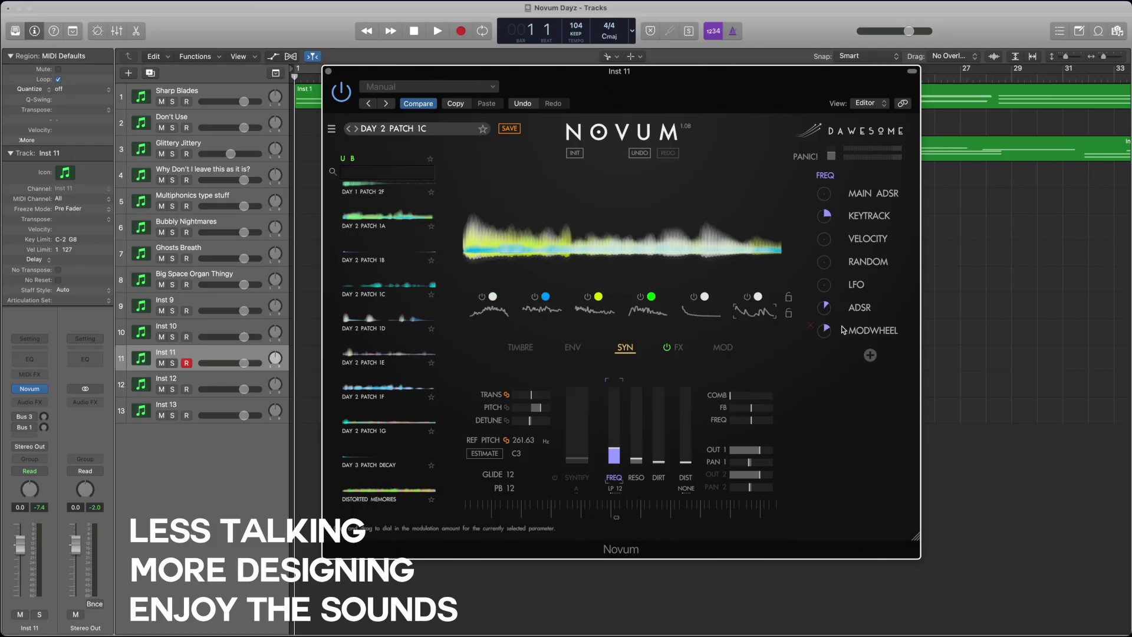
click(660, 458)
drag(826, 330, 841, 325)
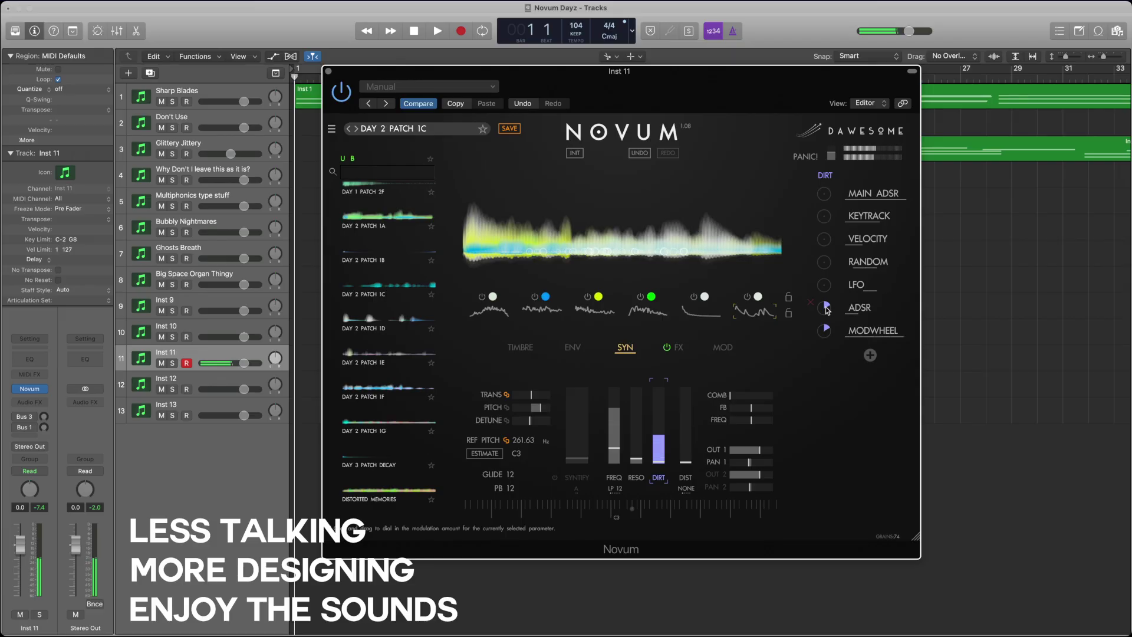
- Lower the gain of layers 6 and 5 in their timbre settings, and assign the mod wheel to both gains
click(520, 347)
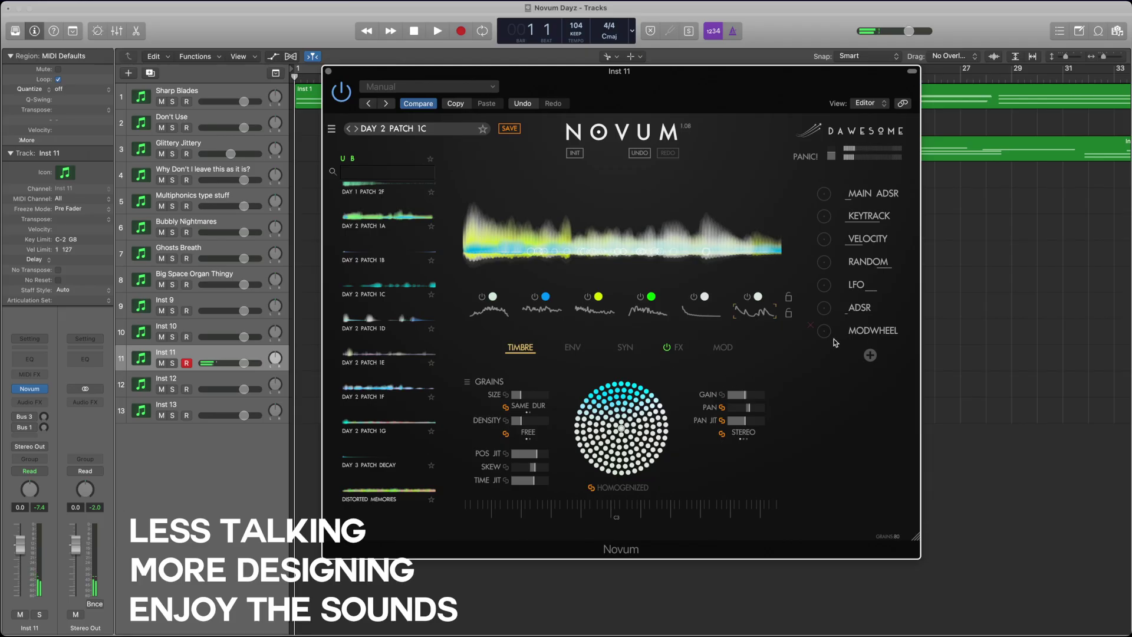
click(744, 394)
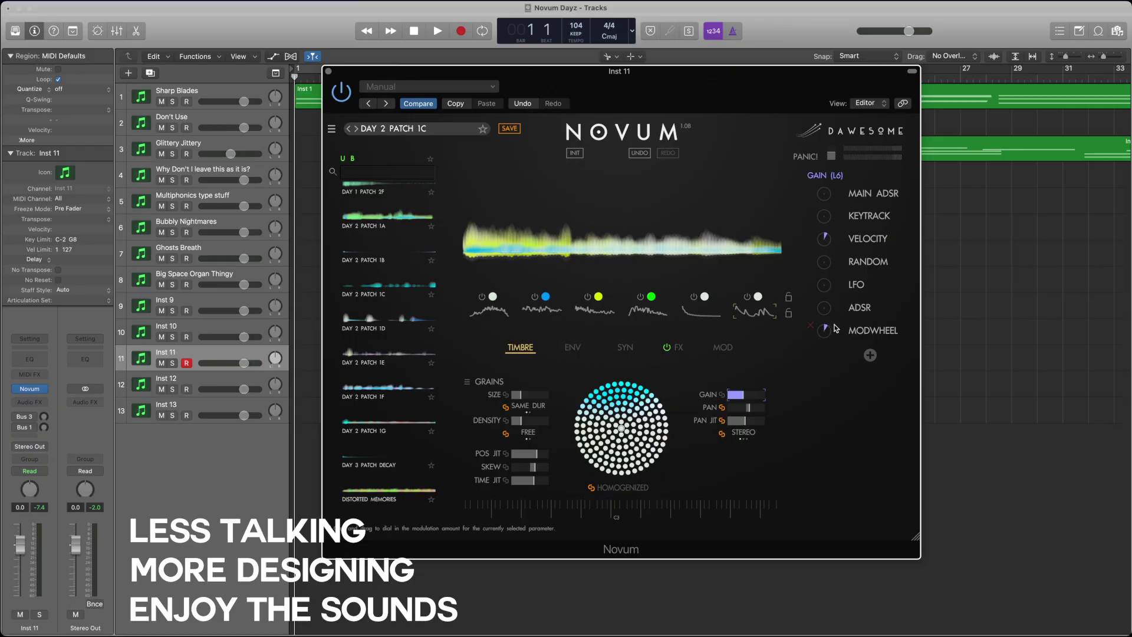
click(811, 324)
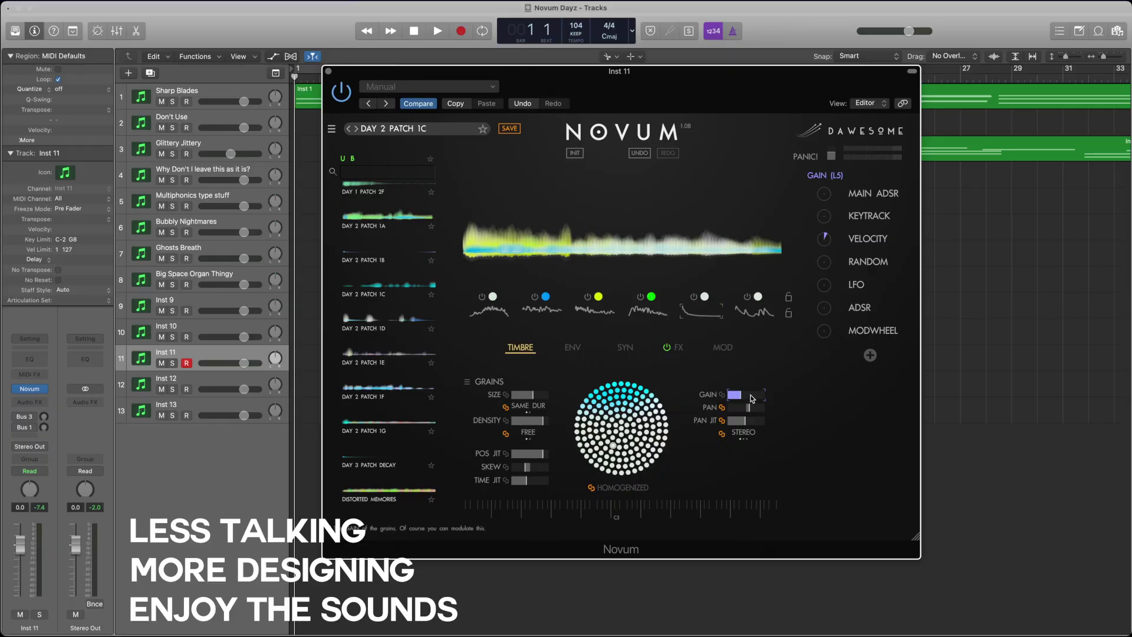
drag(824, 330, 824, 323)
- Lower the gain of layers 4 and 3, and assign the mod wheel to both gains
click(652, 316)
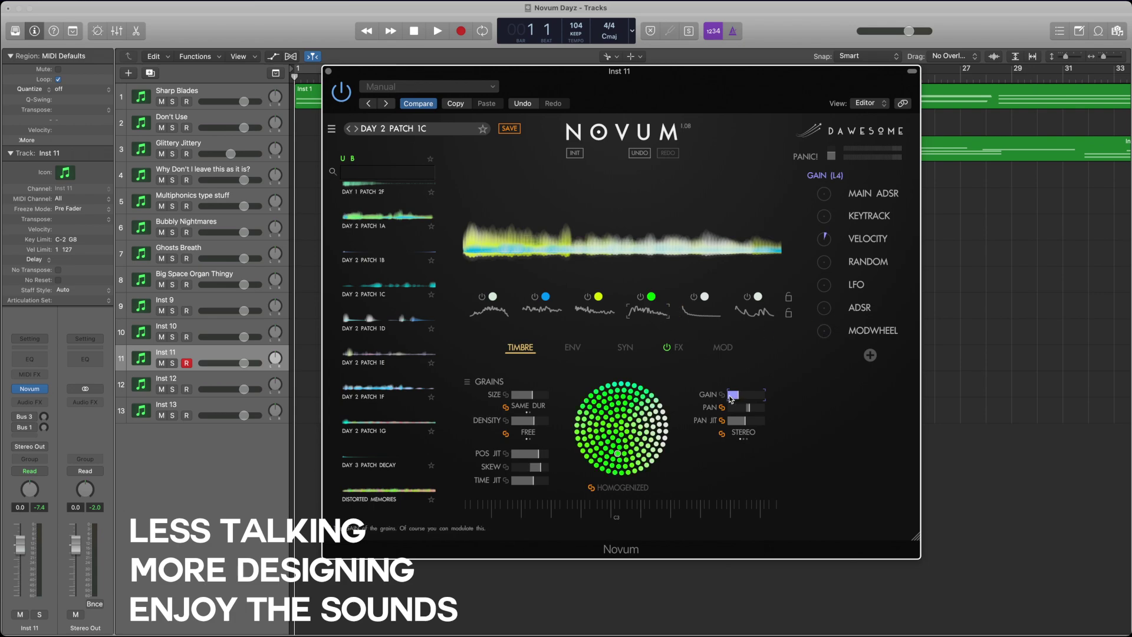
drag(822, 333, 819, 322)
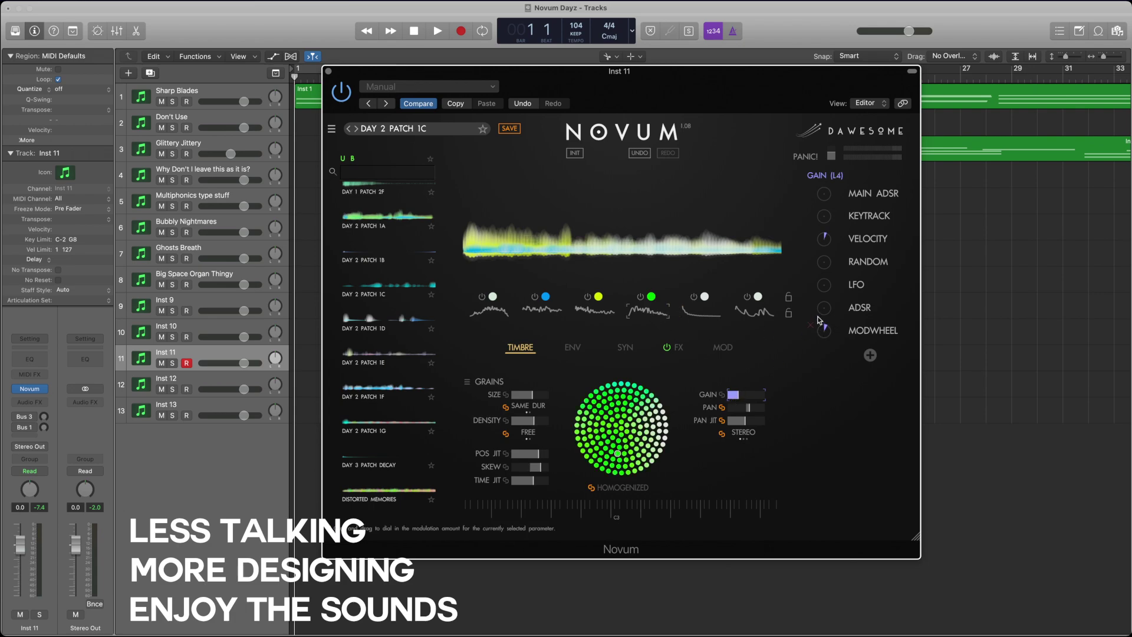
click(594, 311)
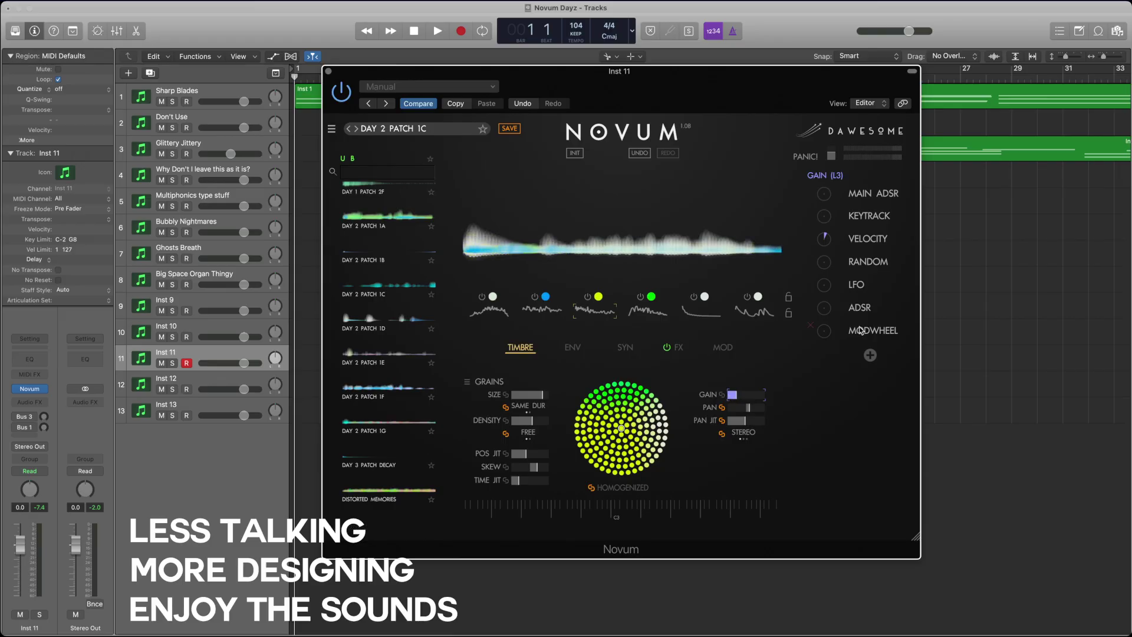
drag(825, 333, 829, 318)
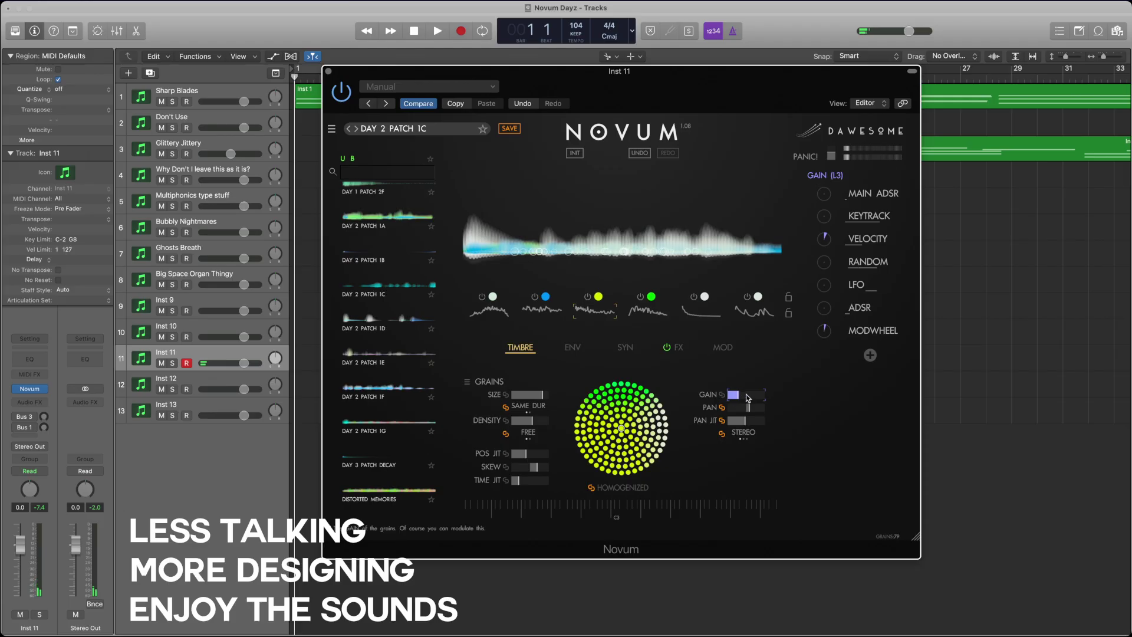
- Readjust the mod wheel modulation amounts on the gains of layers 4, 5 and 6
click(647, 316)
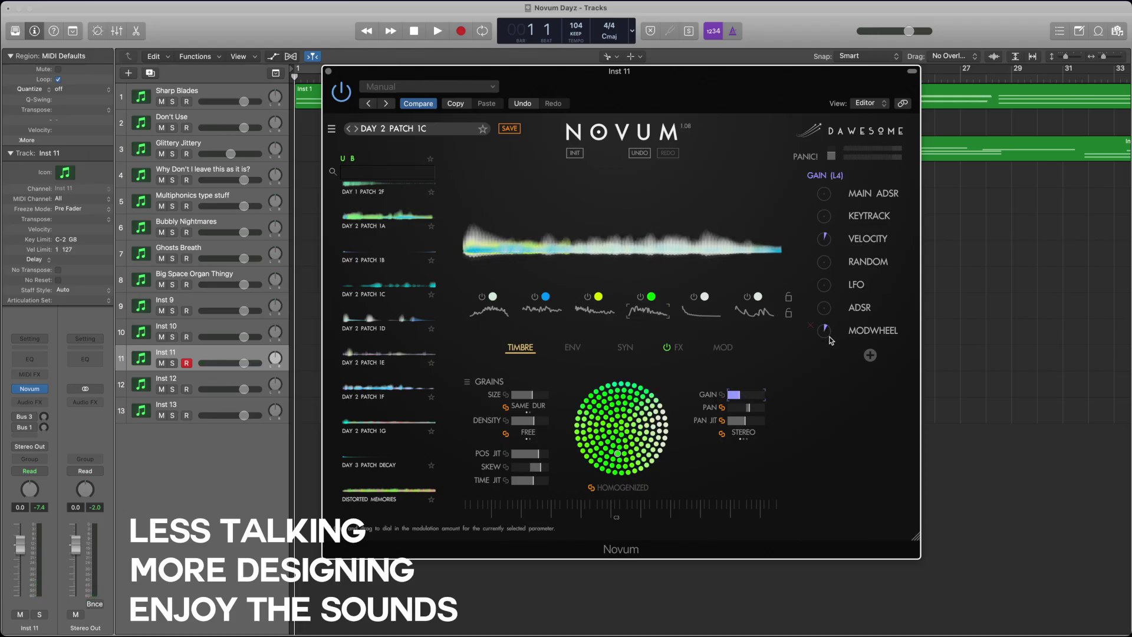
click(701, 309)
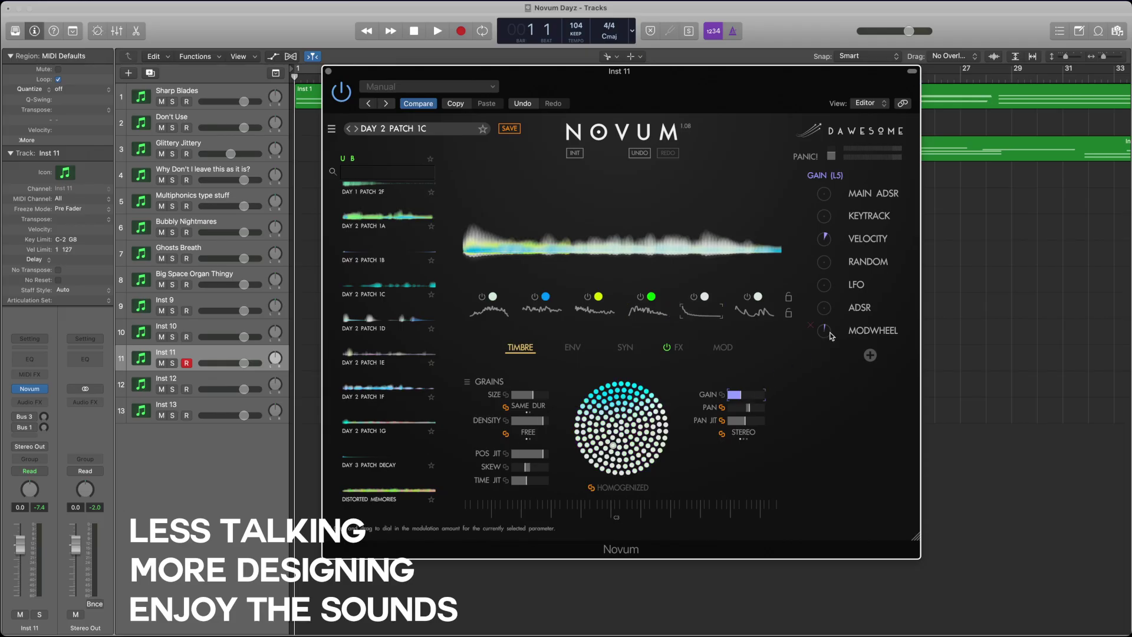
click(755, 315)
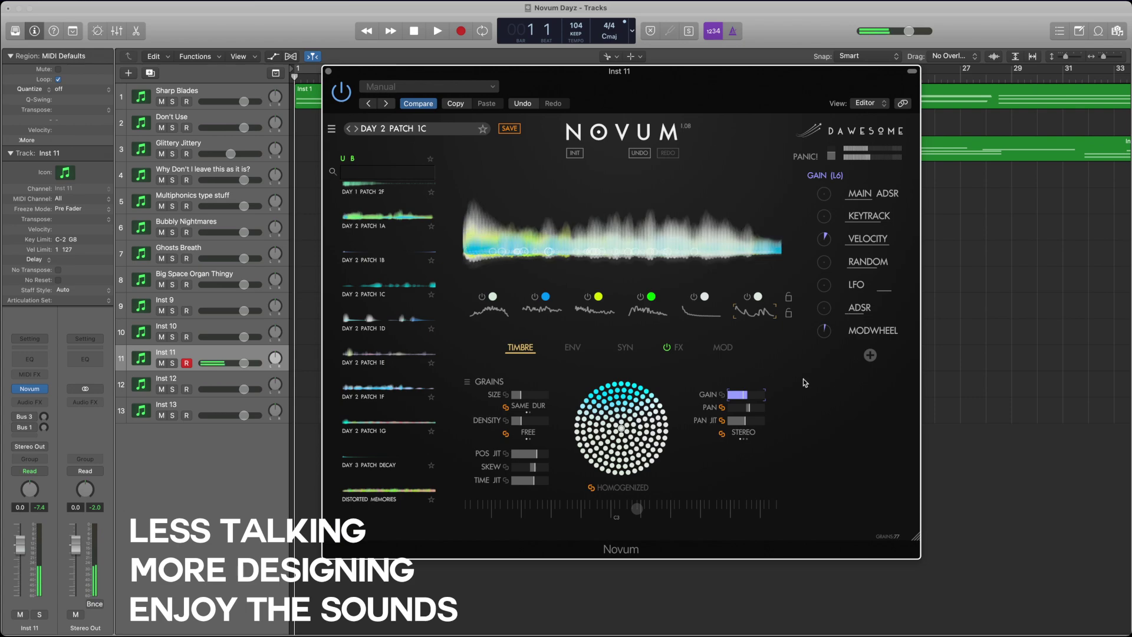
- Rebalance layers 3 and 4 against each other by fine-tuning their gains' mod wheel modulation while playing the patch
click(594, 309)
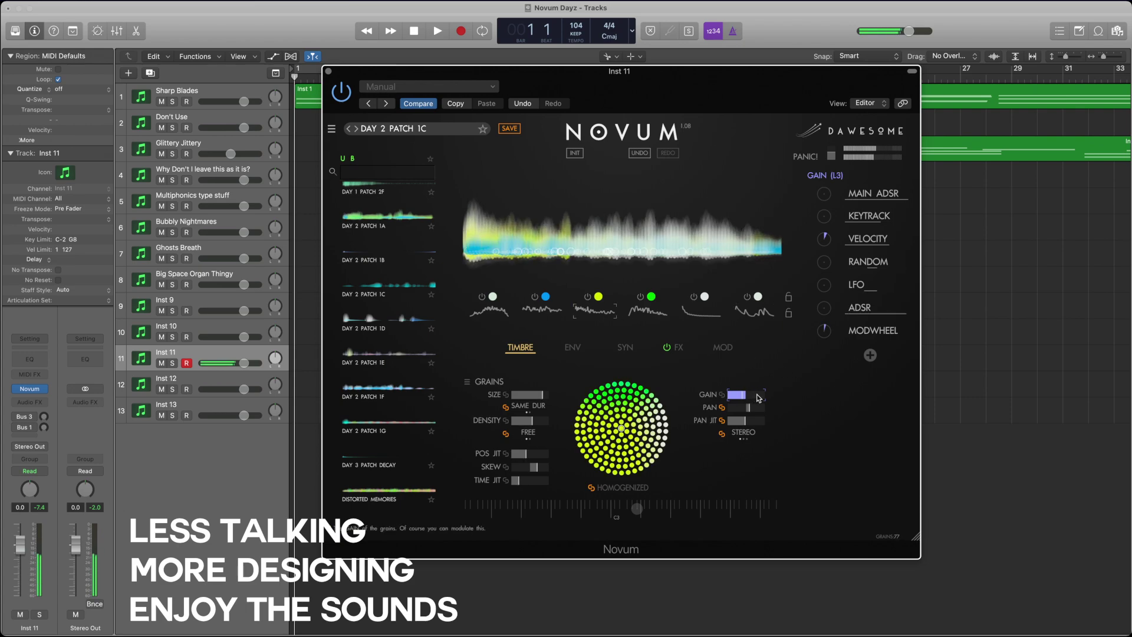
click(648, 309)
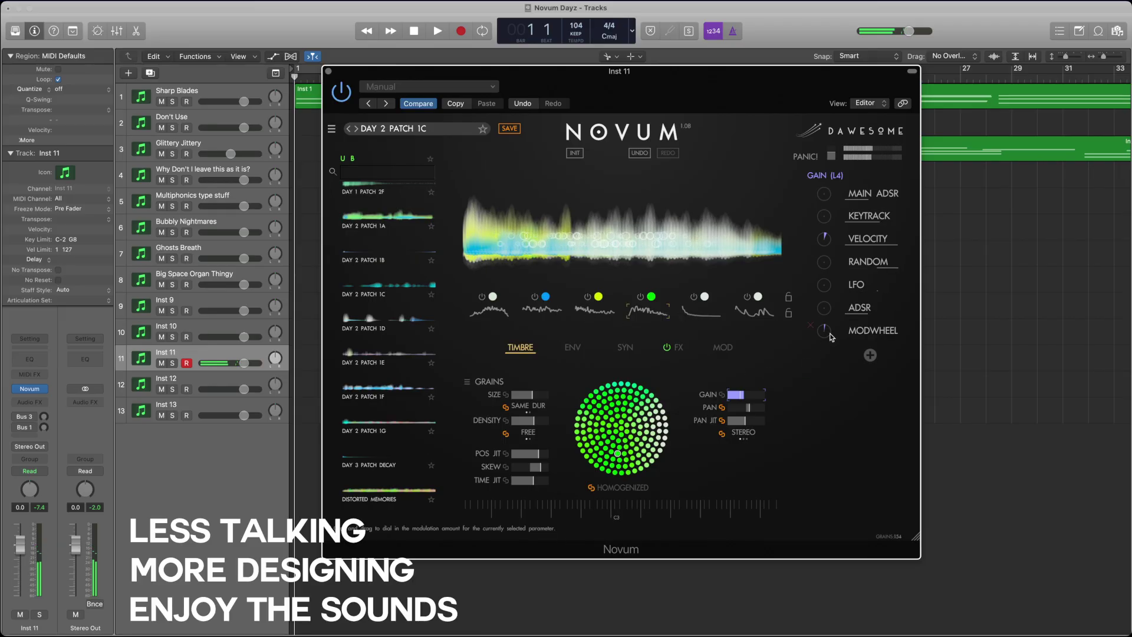
click(590, 317)
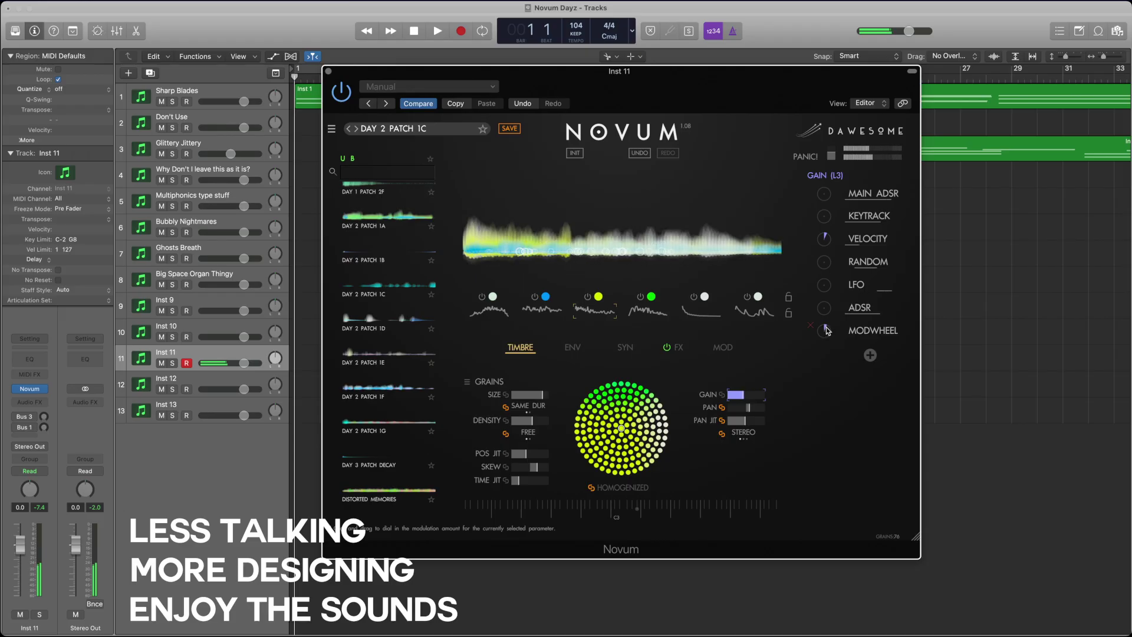
drag(827, 333, 827, 323)
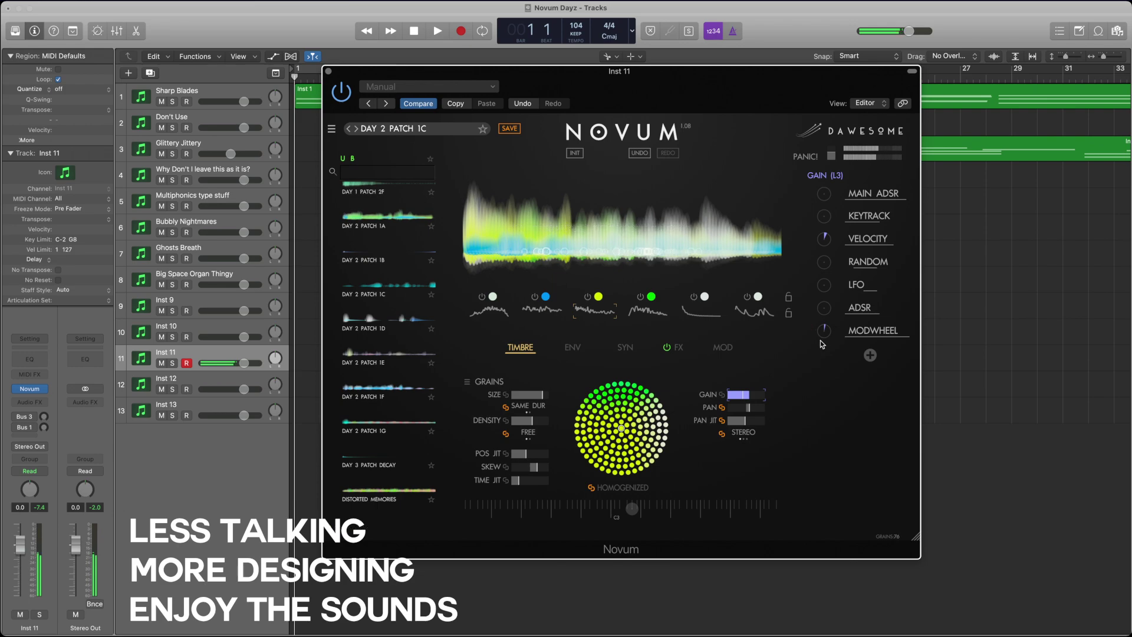
click(654, 313)
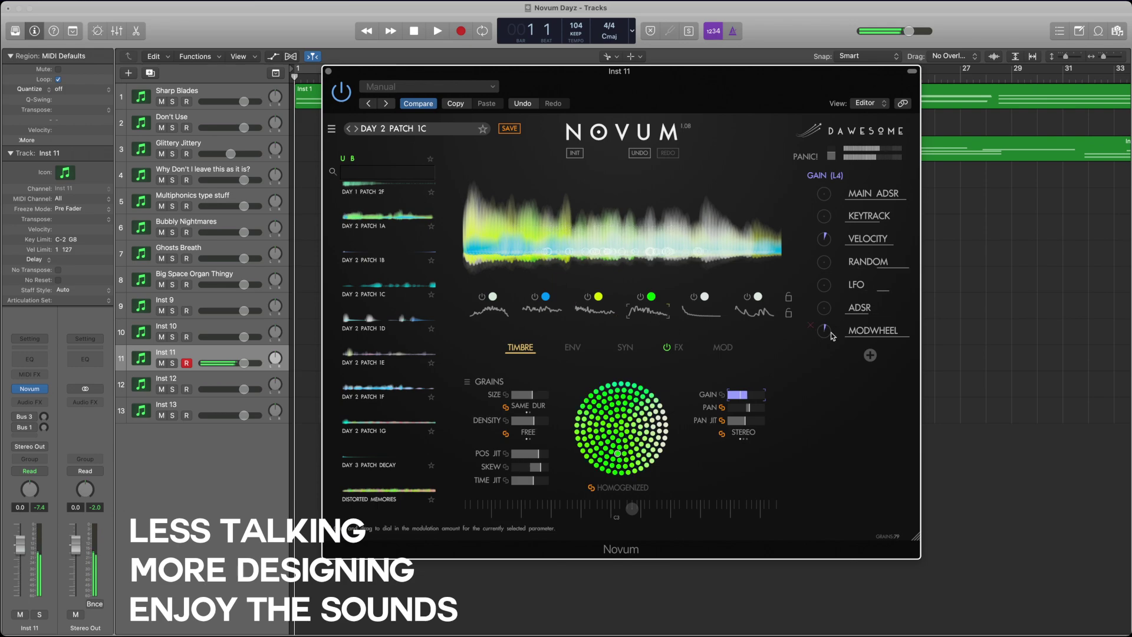
click(592, 320)
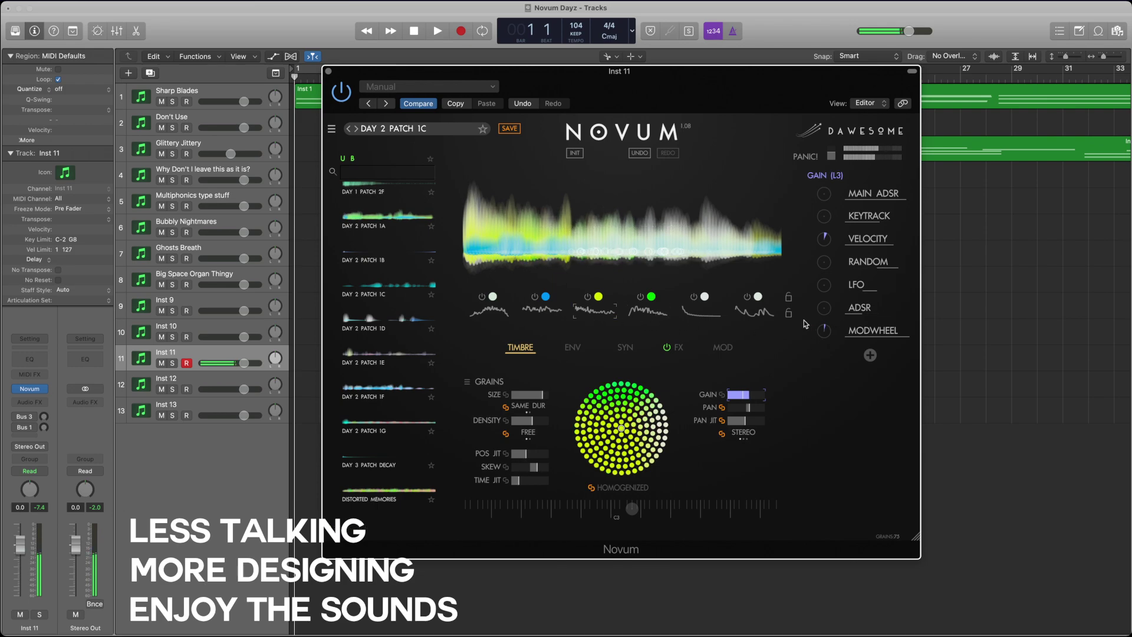
- Readjust the velocity modulation amount on the gains of layers 6, 5, 4 and 3
click(753, 311)
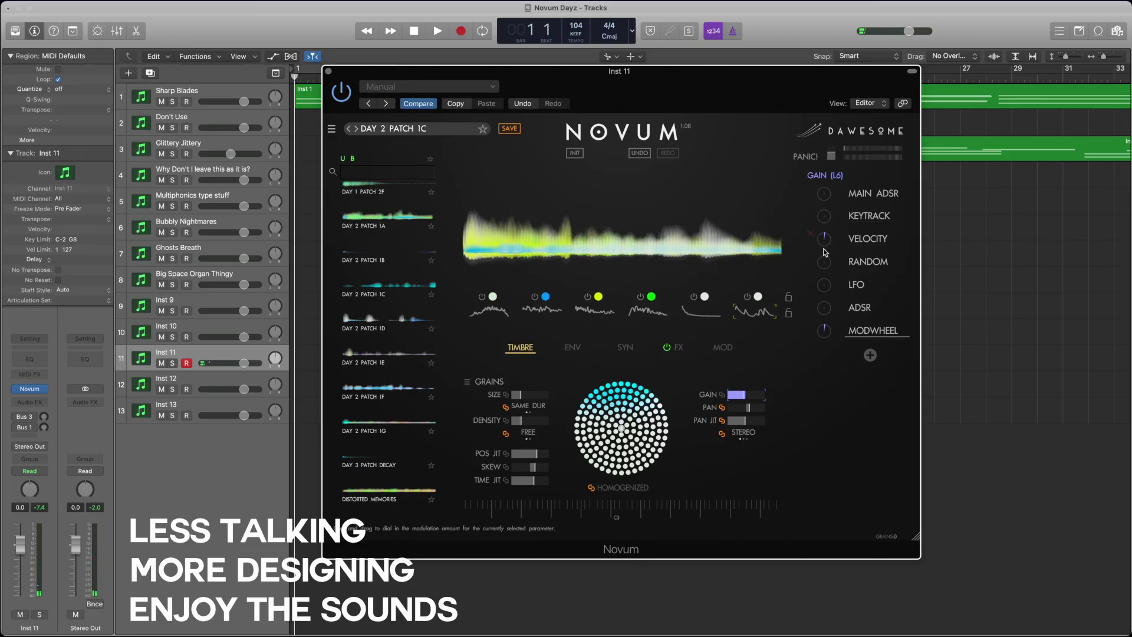
click(704, 317)
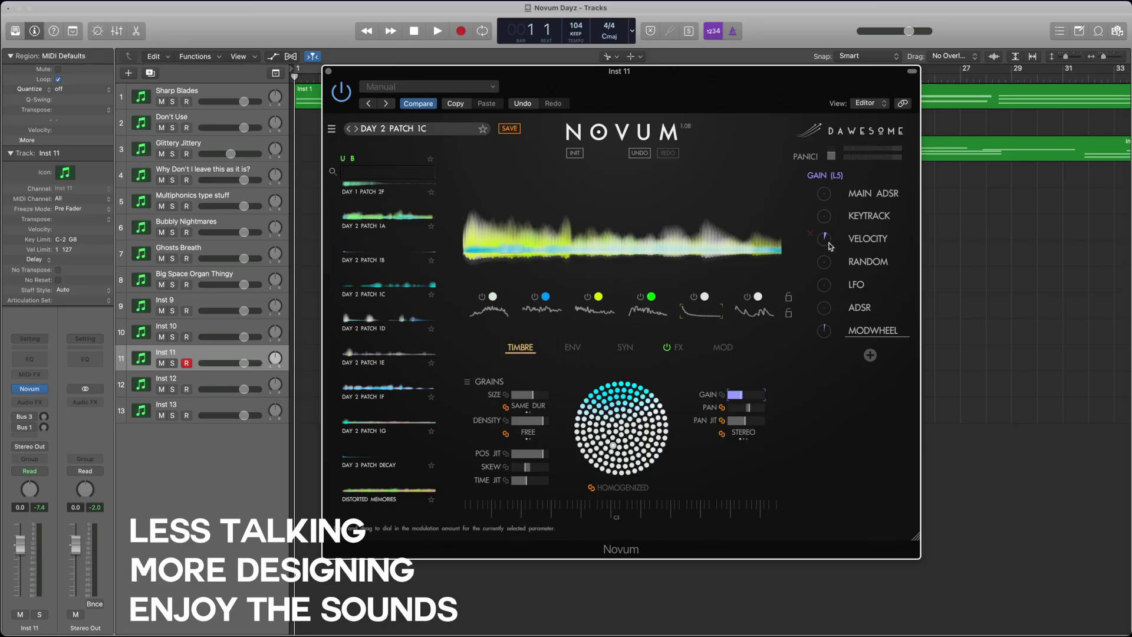
click(654, 313)
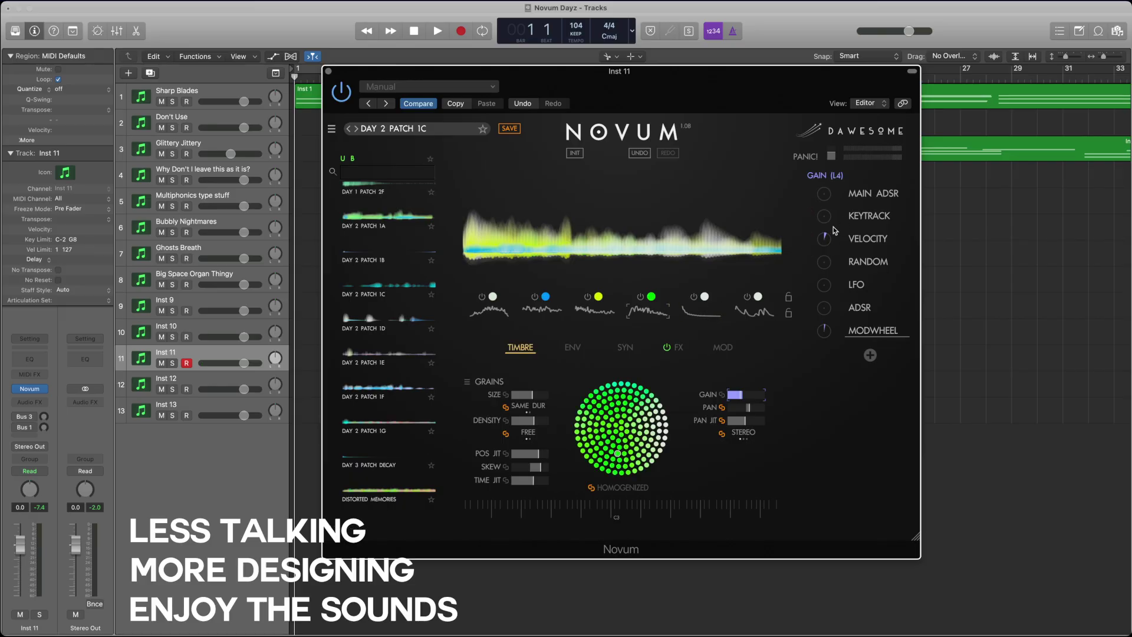
click(594, 310)
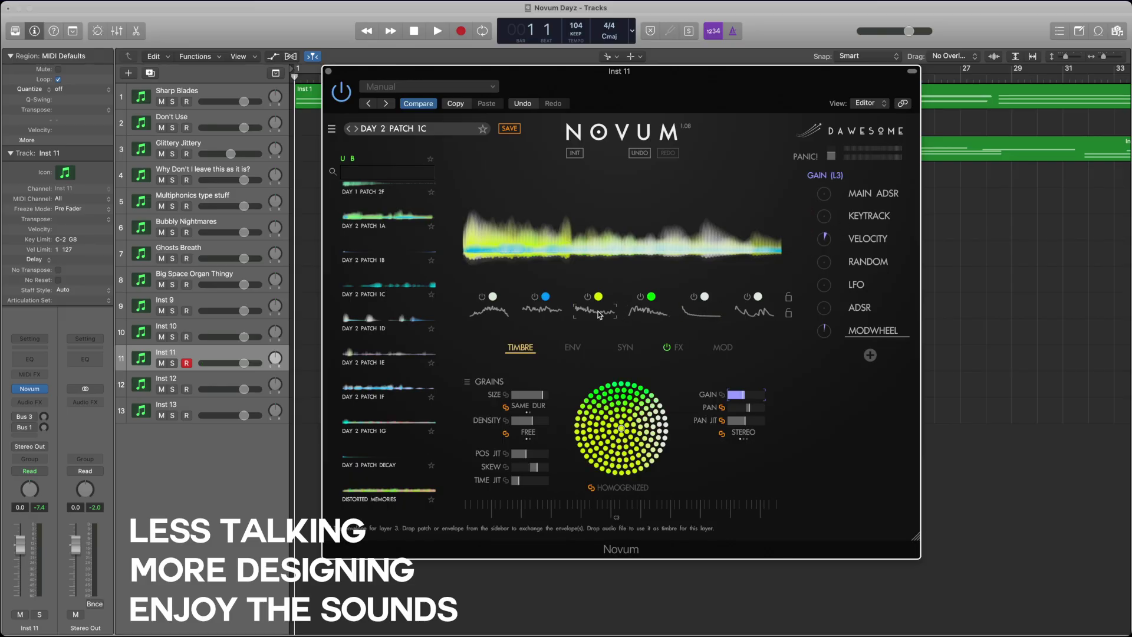
- Rebalance the gain of layers 1 and 2 in their timbre settings
click(541, 311)
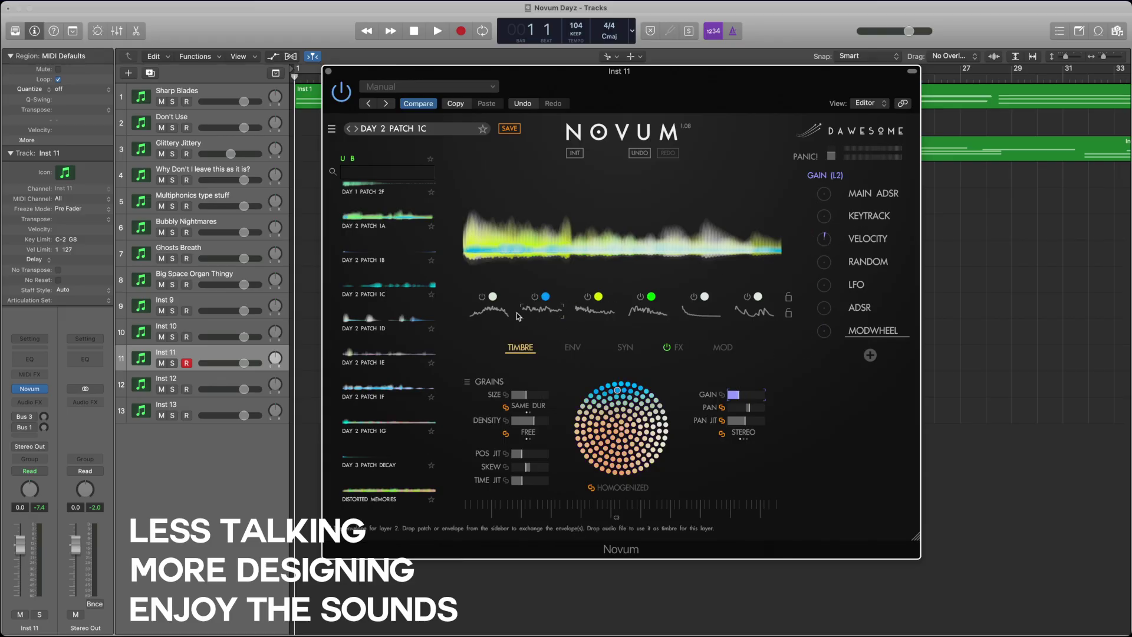
click(488, 311)
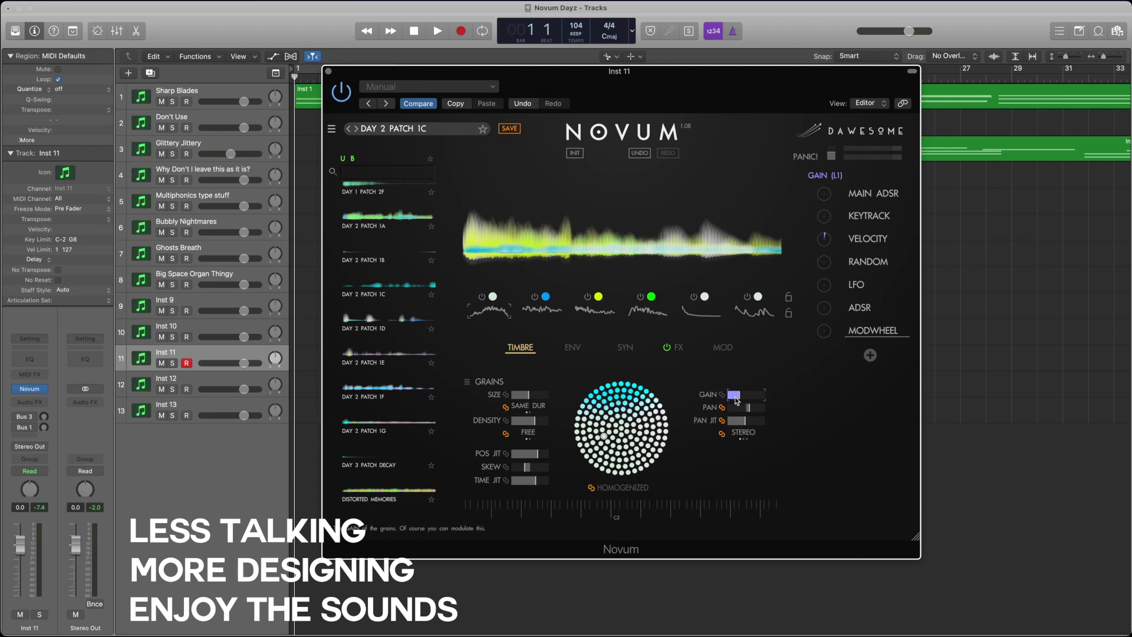
click(542, 308)
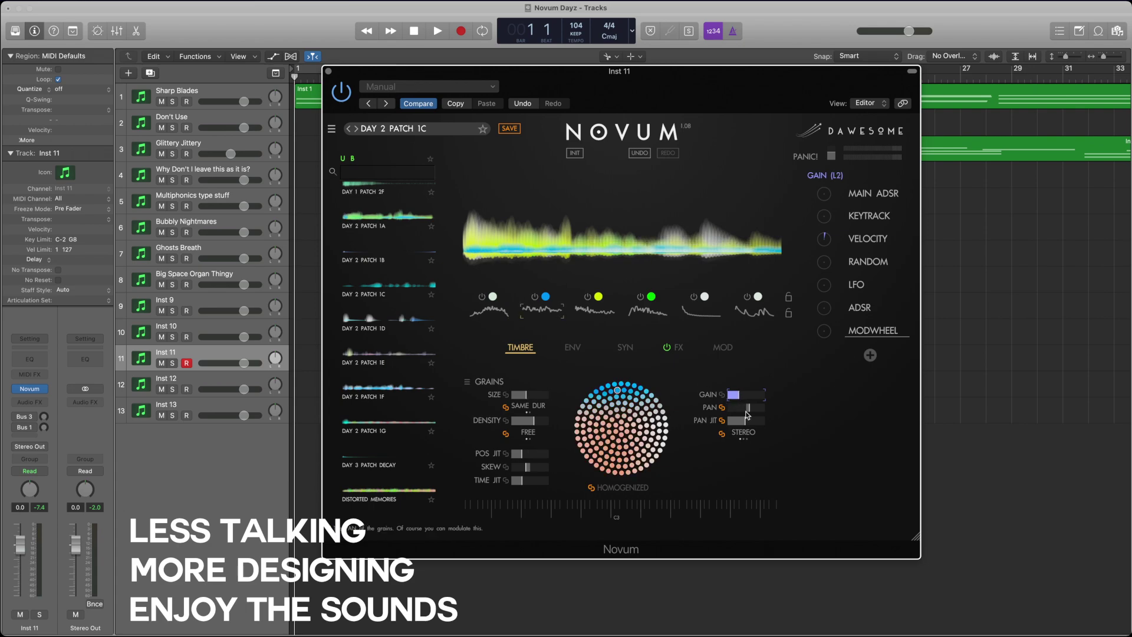
- Check the gains of layers 3 to 6 and dial in mod wheel modulation on the gains of layers 2 and 1
click(595, 309)
key(Right)
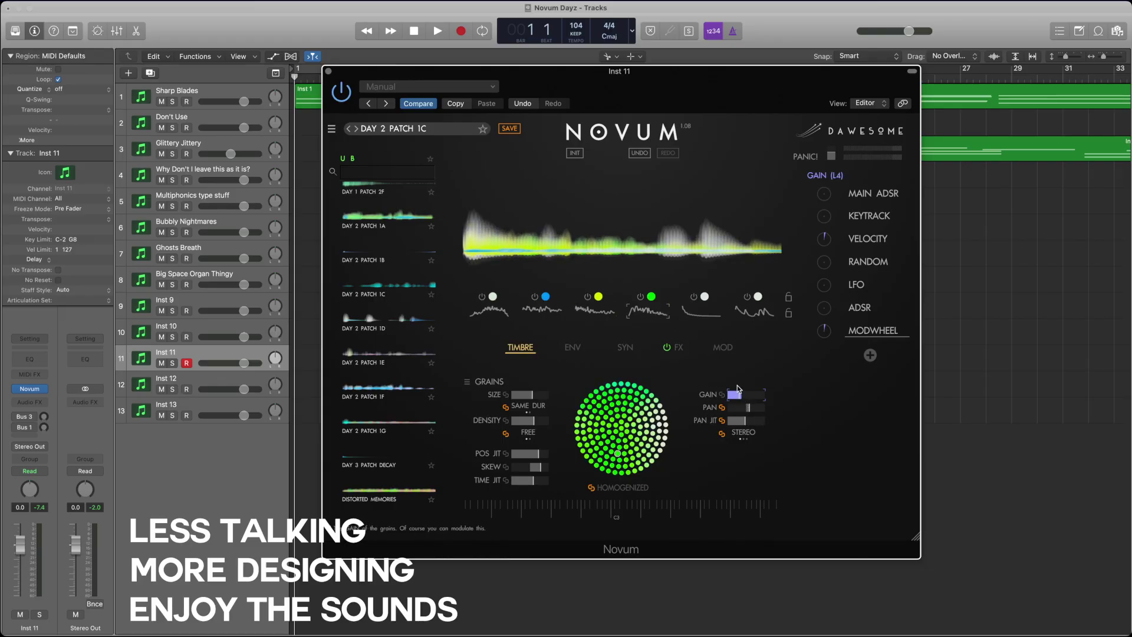
key(Right)
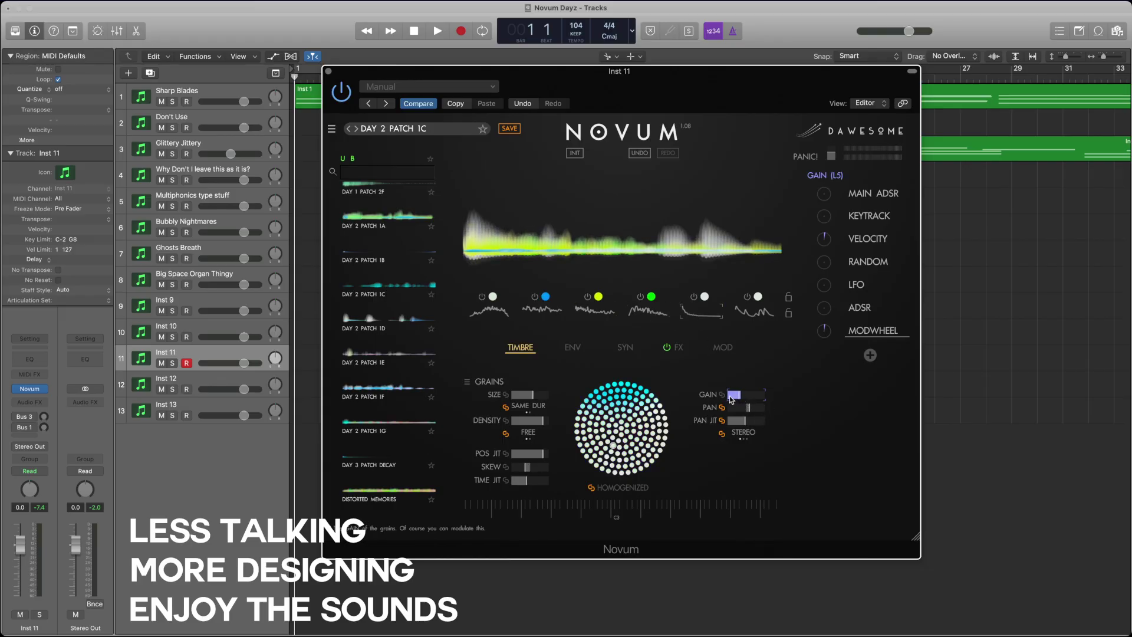
click(748, 313)
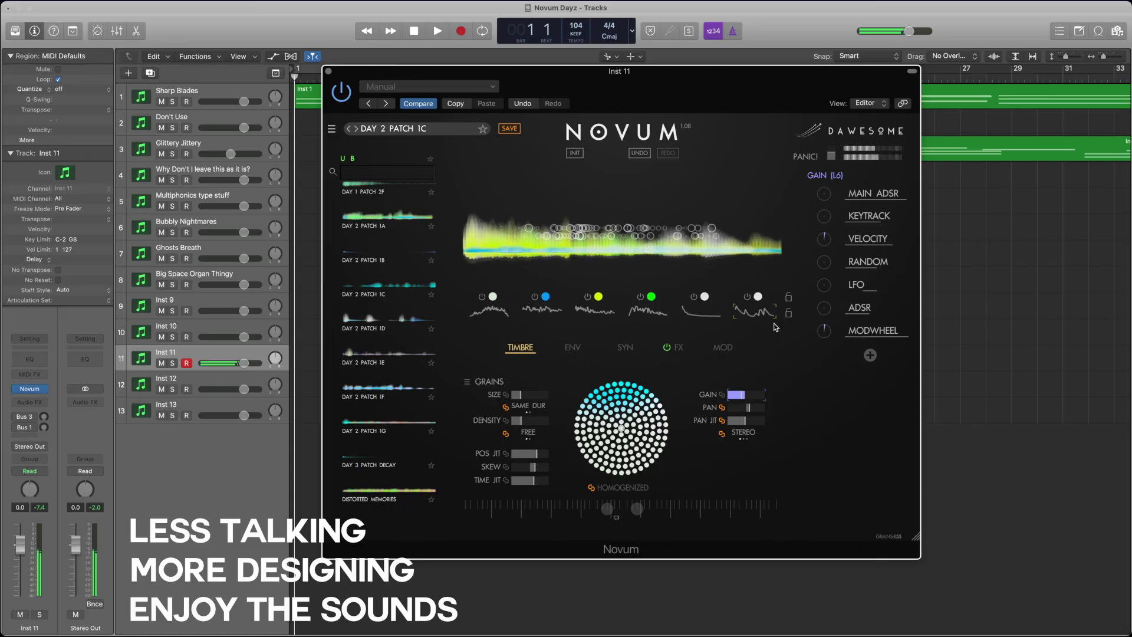
mouse_move(829, 334)
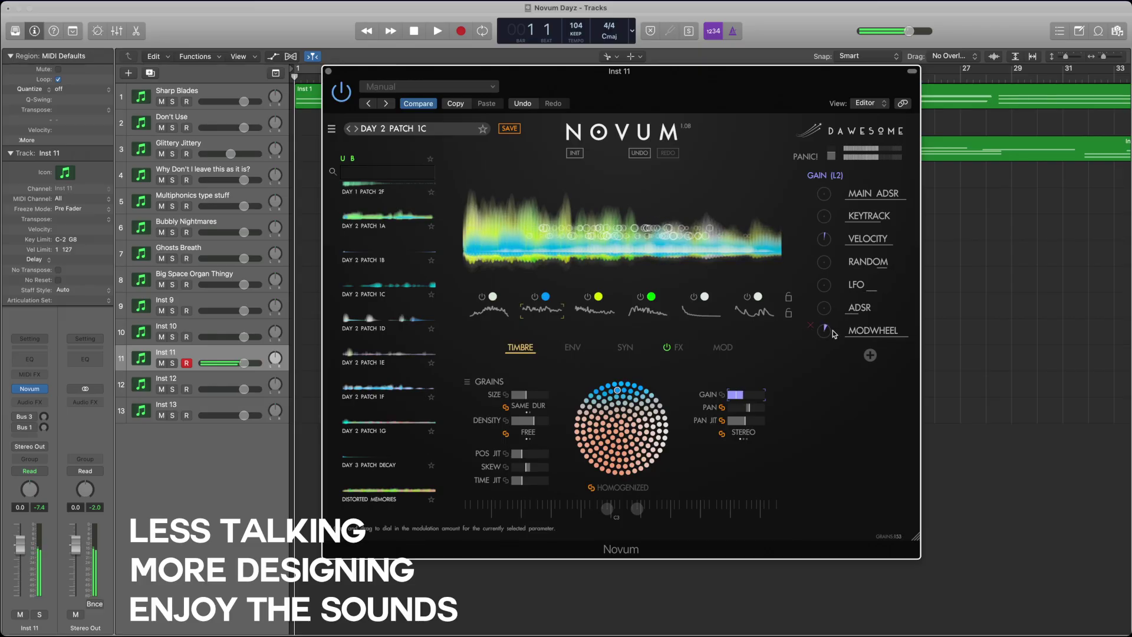
drag(824, 330, 834, 333)
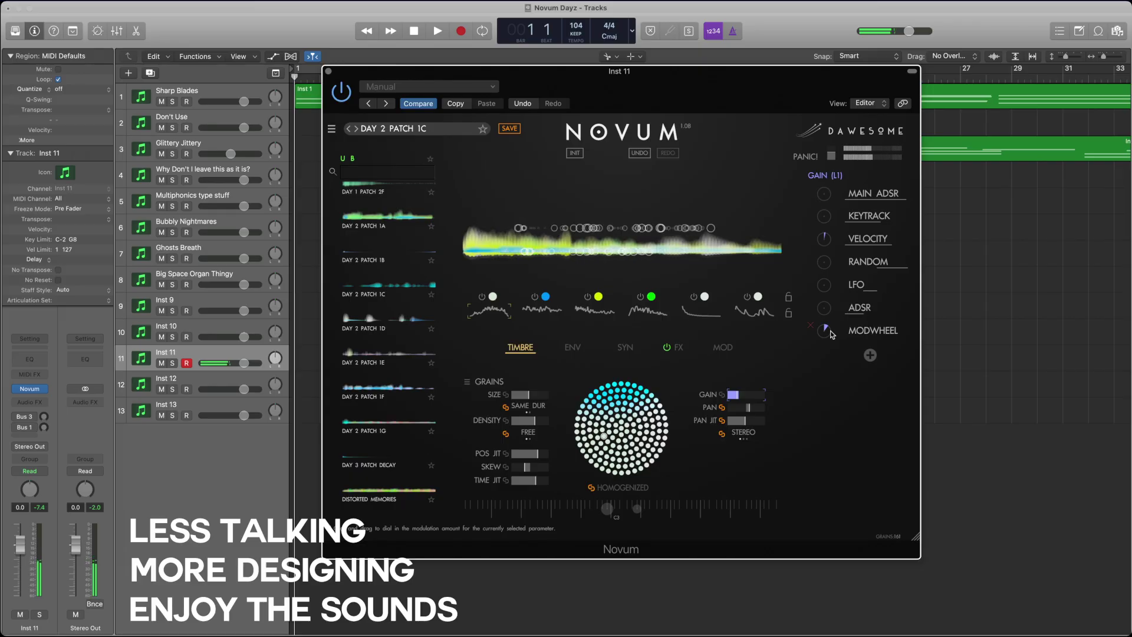
- Remove the destinations assigned to the ADSR modulator, including DIRT
click(627, 352)
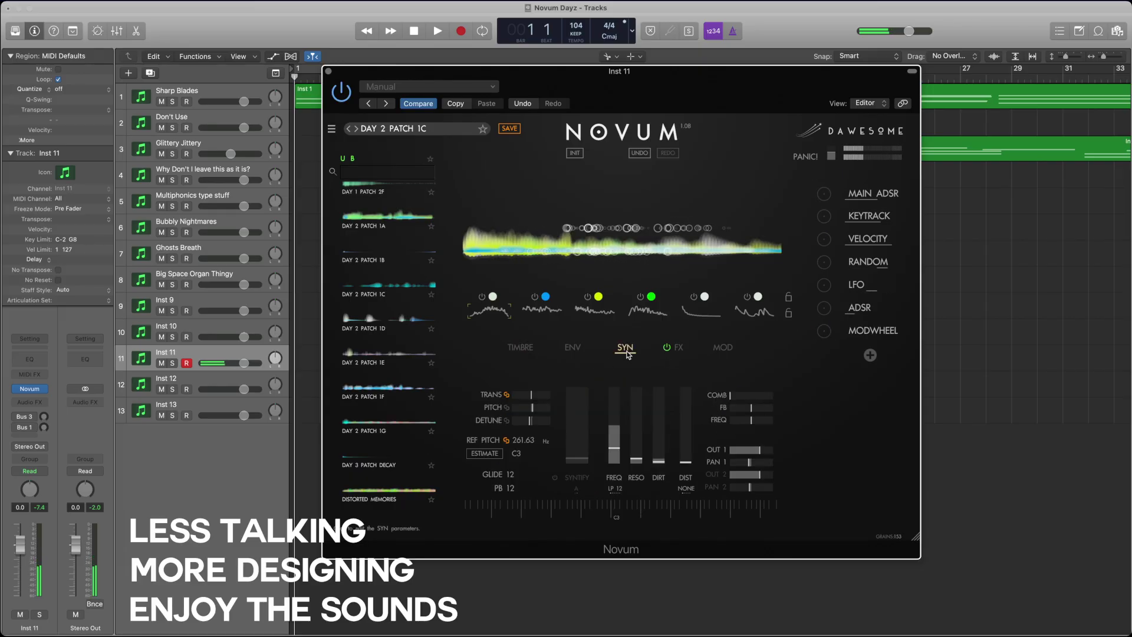
click(861, 308)
right_click(475, 402)
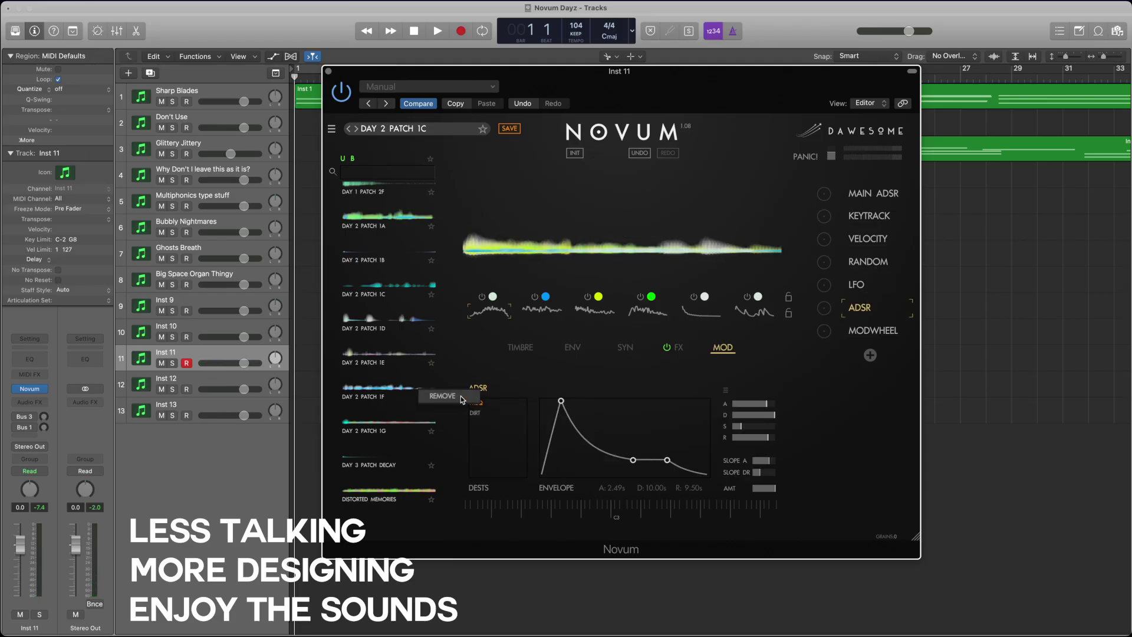
right_click(483, 407)
click(462, 398)
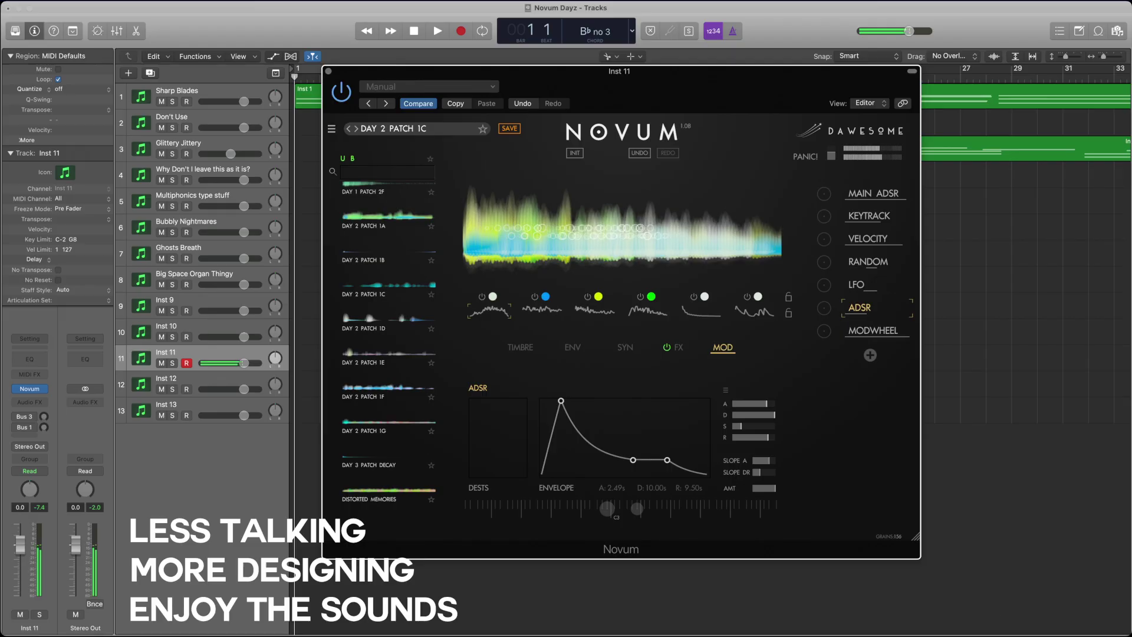
key(super+Tab)
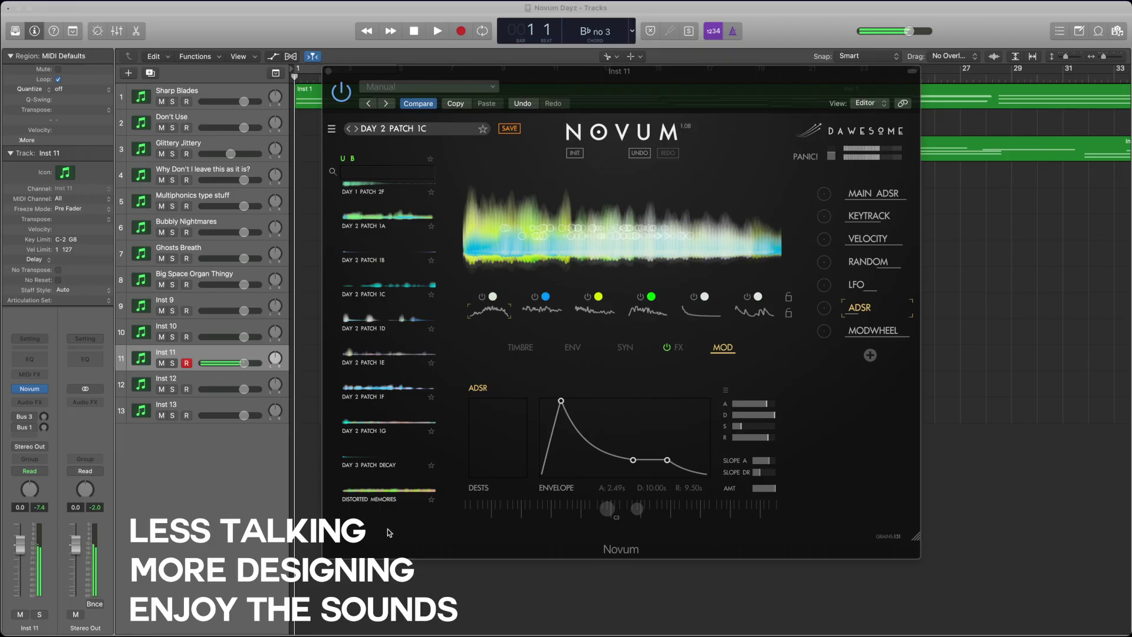
click(432, 589)
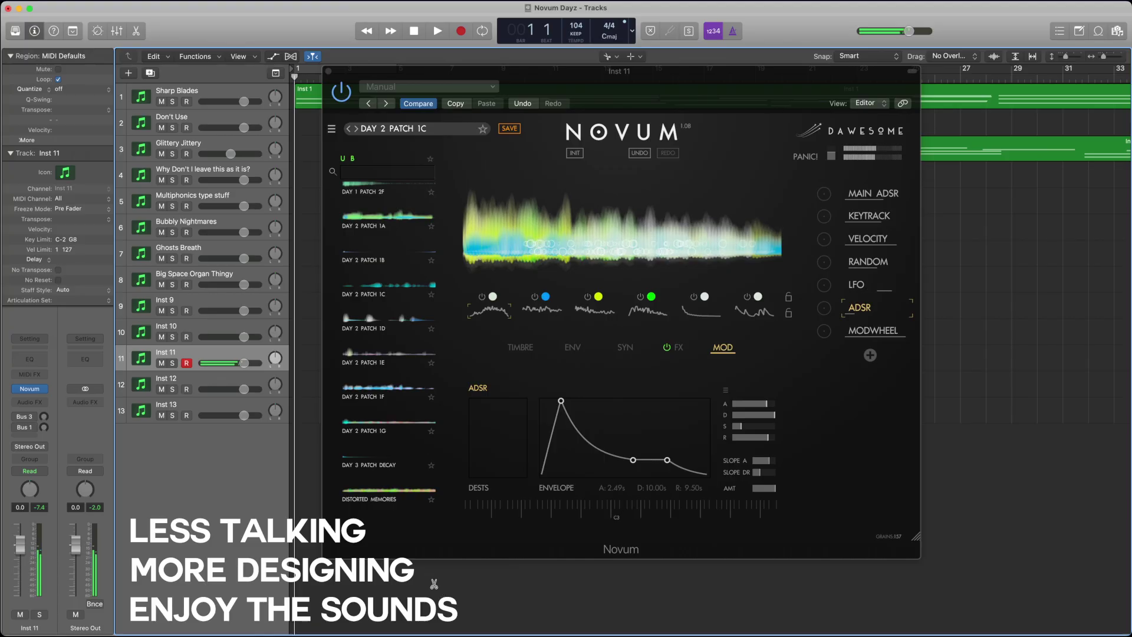
- Switch off layers 5, 4, 3, 2 and 1 to isolate layer 6
click(694, 297)
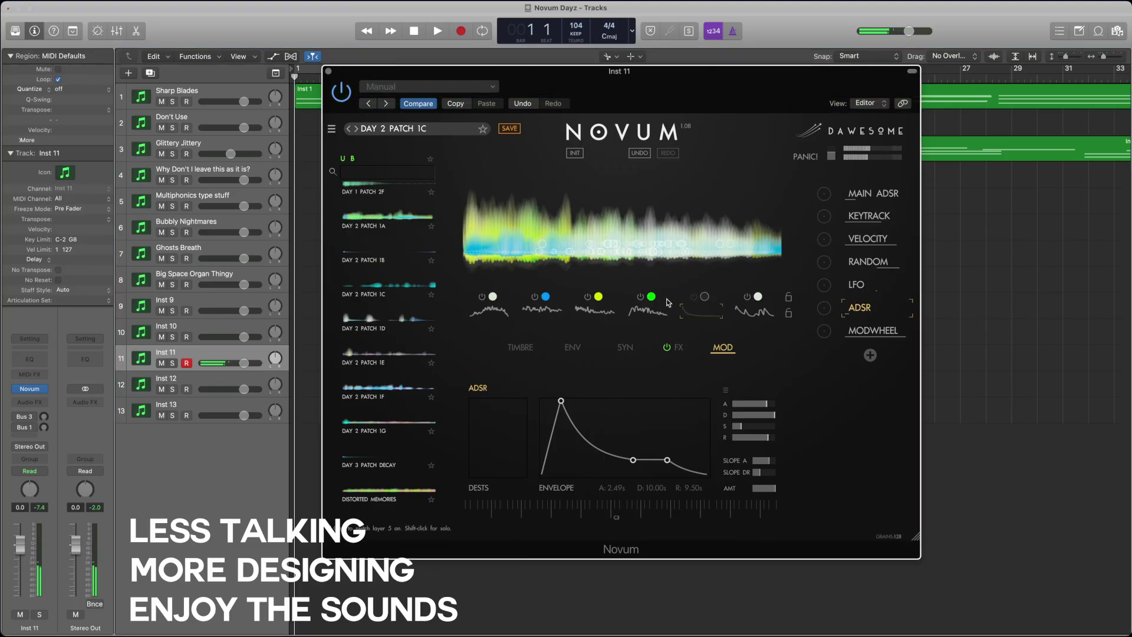
click(641, 296)
click(587, 296)
click(534, 296)
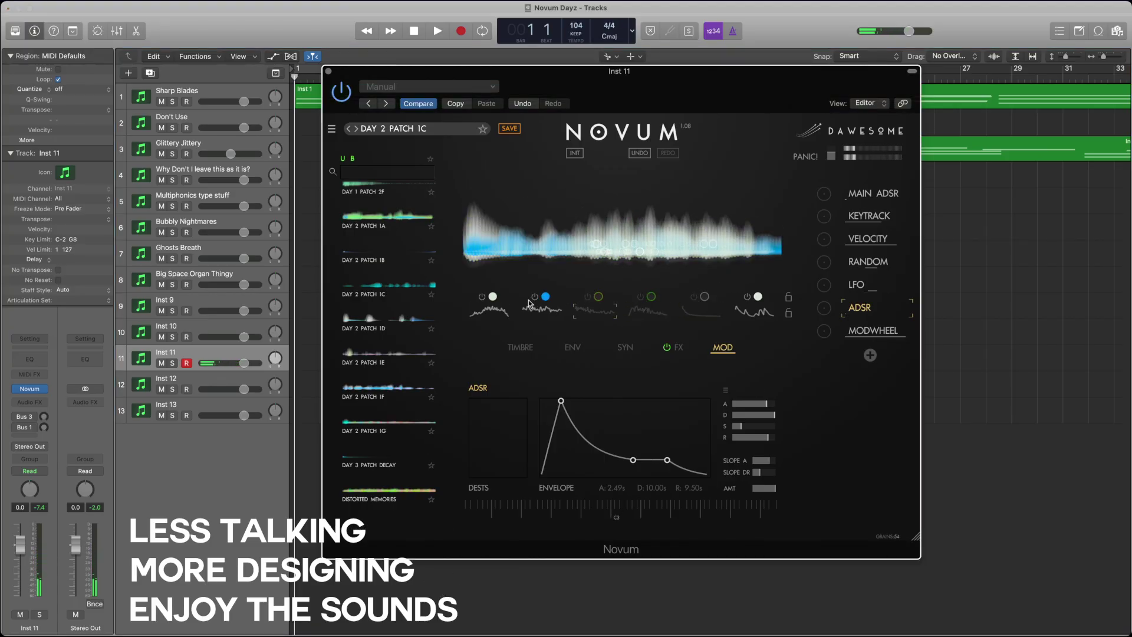
- Lower the gain of layer 6 in its timbre settings, reduce its velocity modulation and increase its mod wheel modulation
click(755, 310)
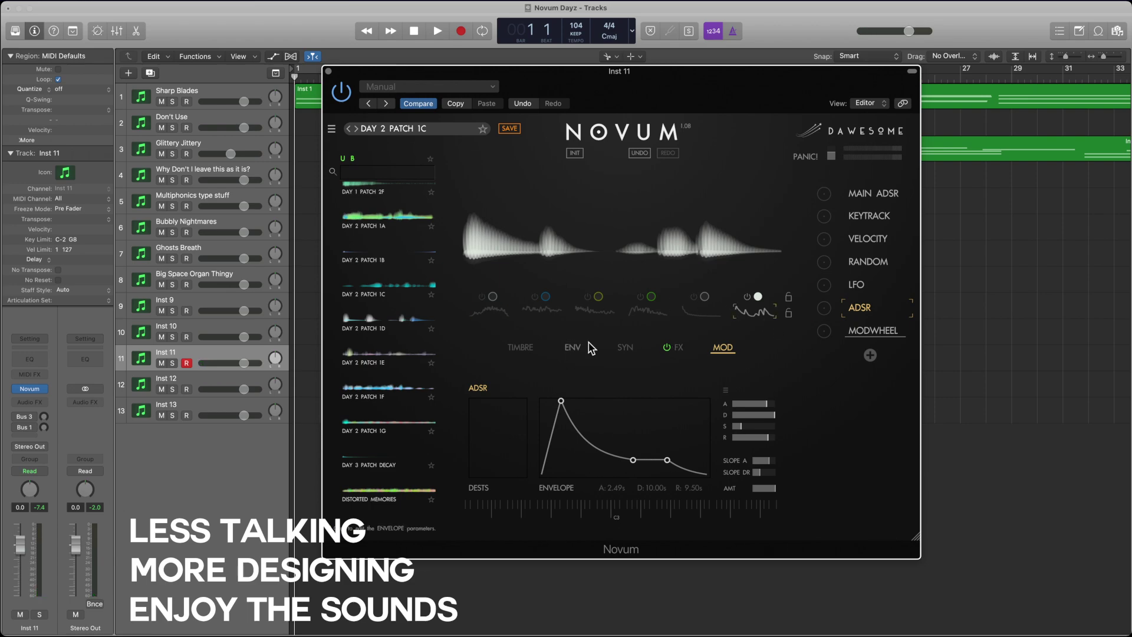
click(569, 346)
click(521, 349)
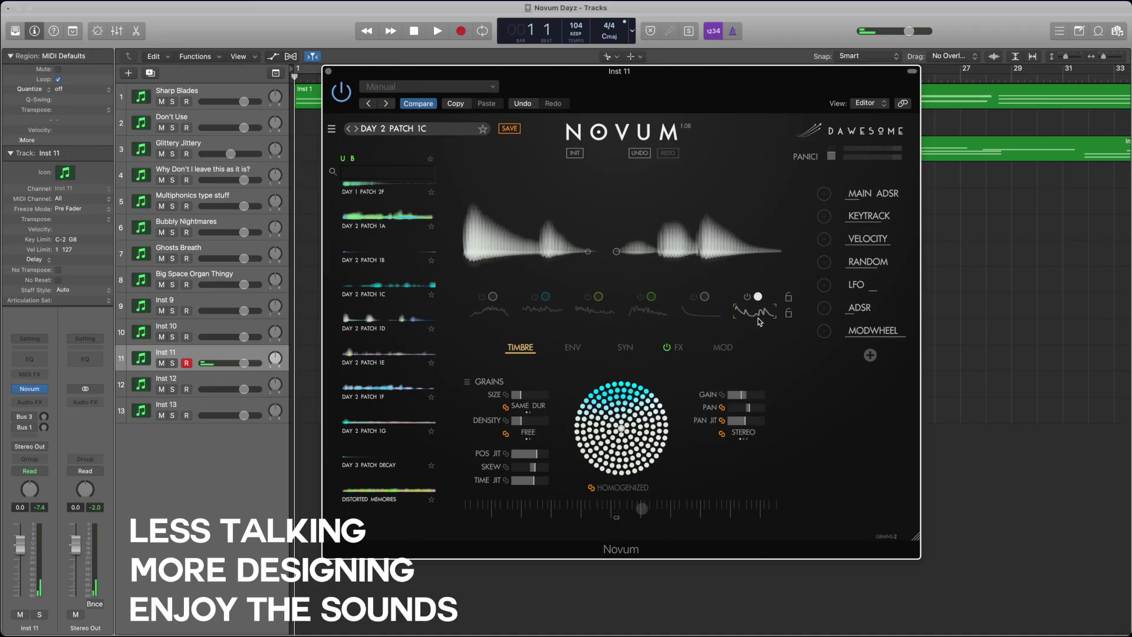
click(740, 394)
drag(731, 398, 718, 397)
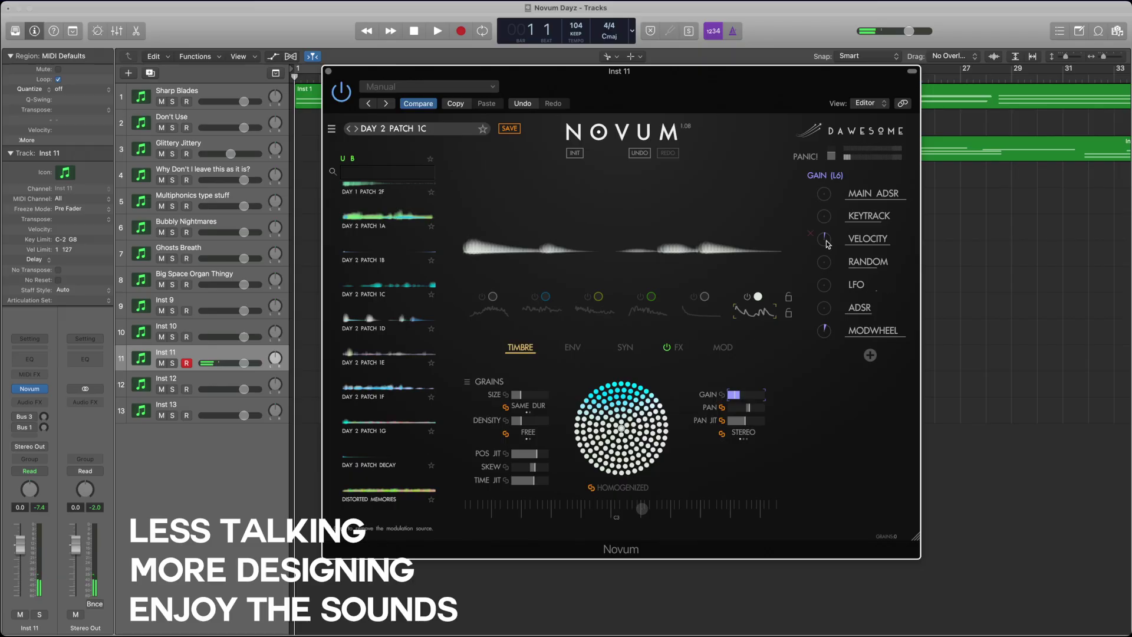
drag(828, 339, 828, 332)
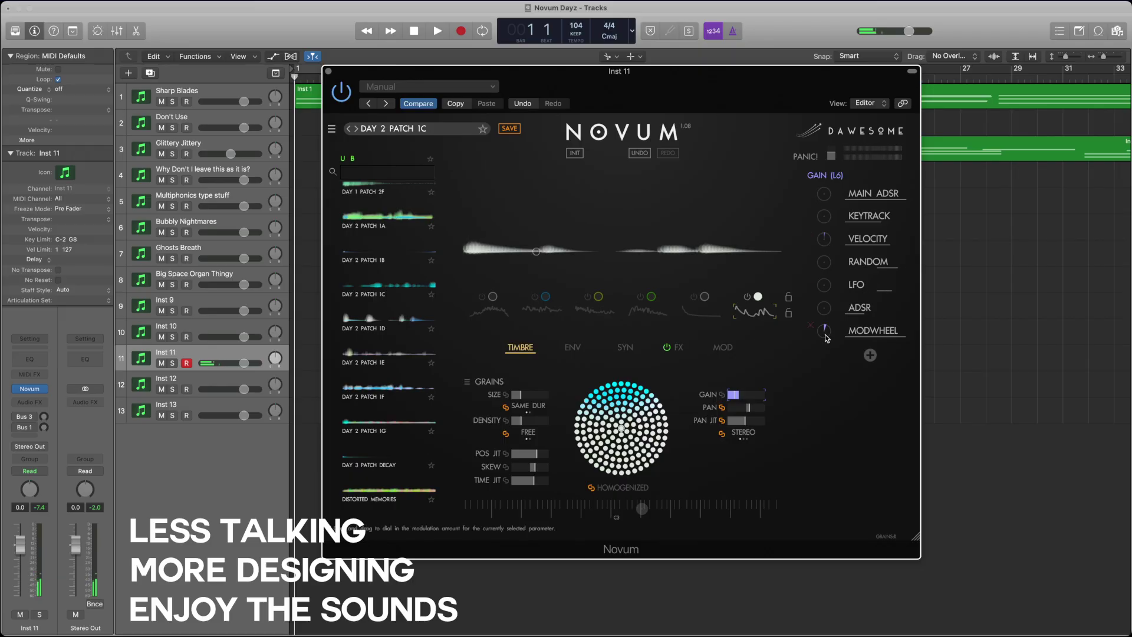
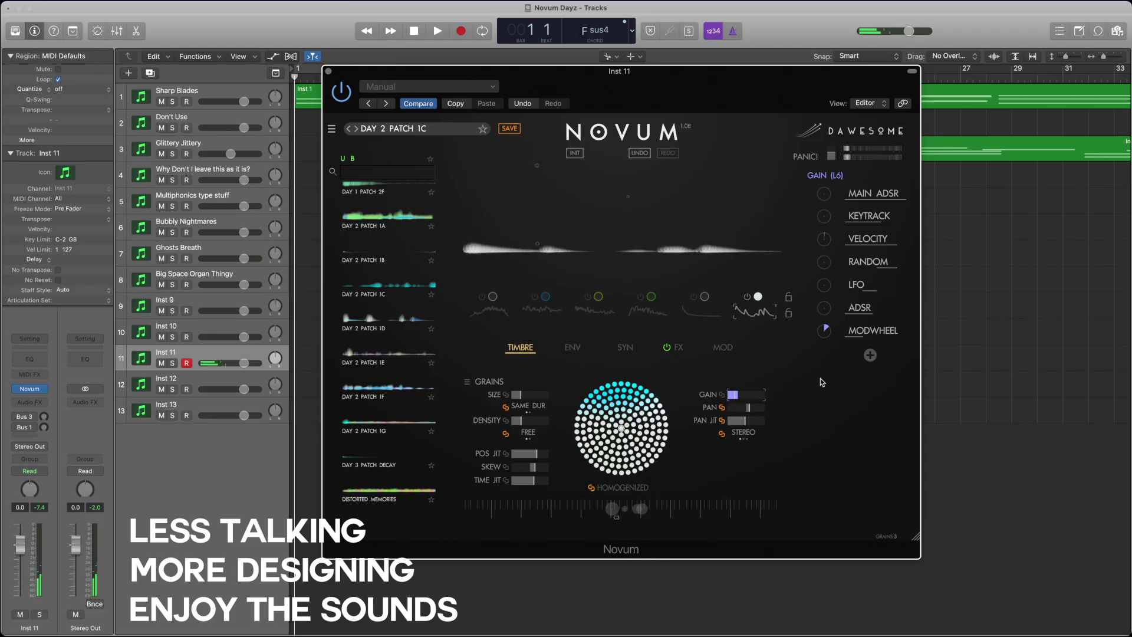
- Switch layers 5, 4, 3, 2 and 1 back on one at a time while playing the patch
click(688, 301)
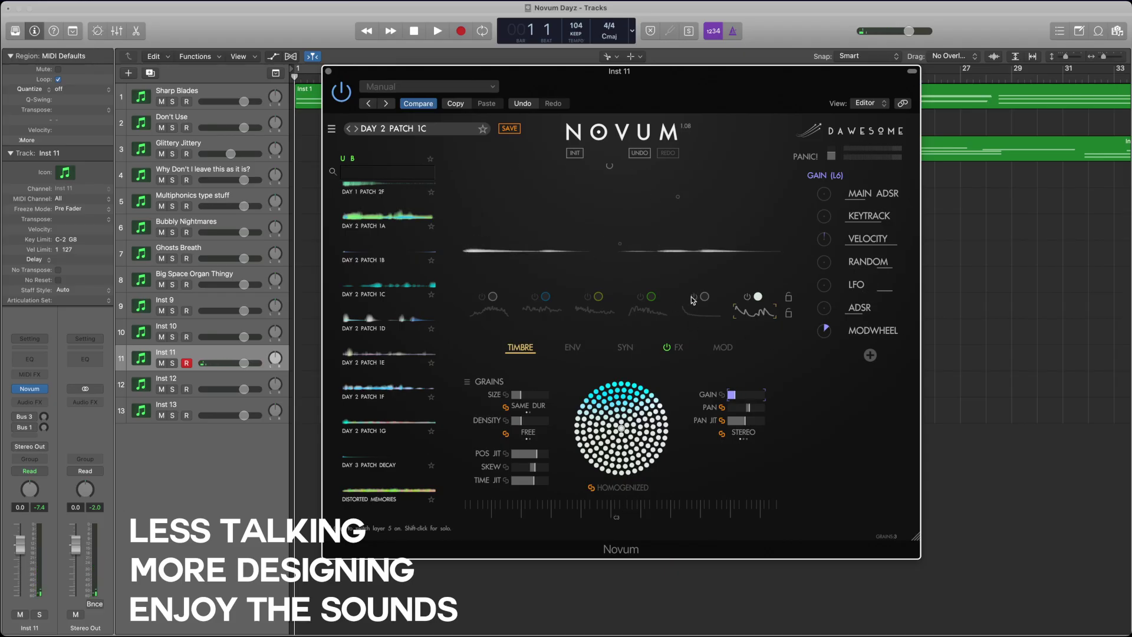
click(635, 303)
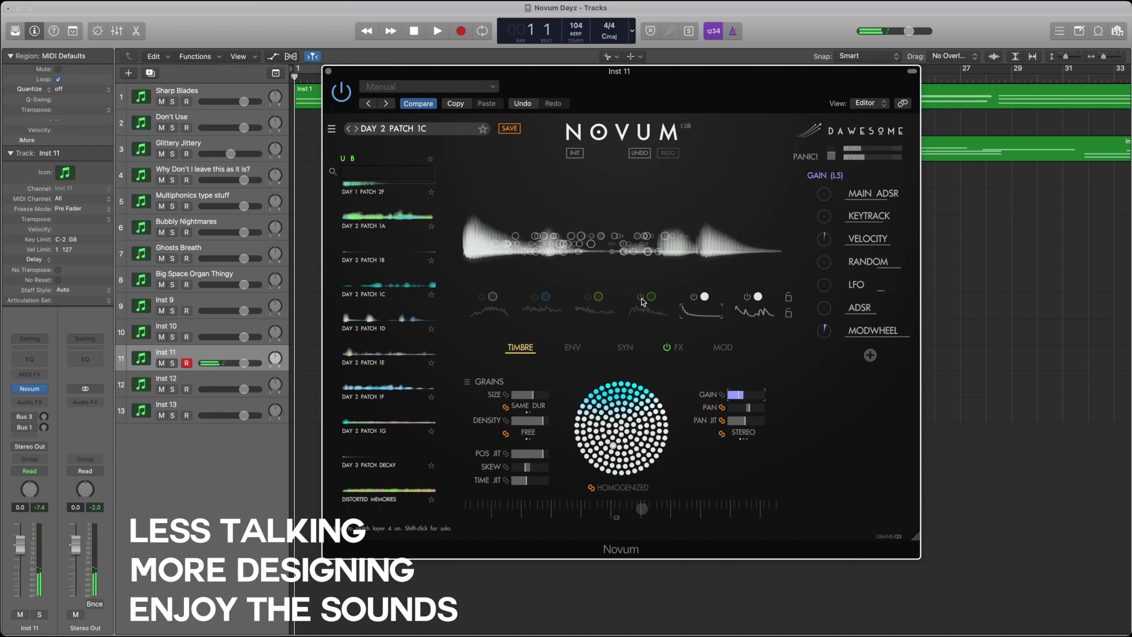
click(587, 299)
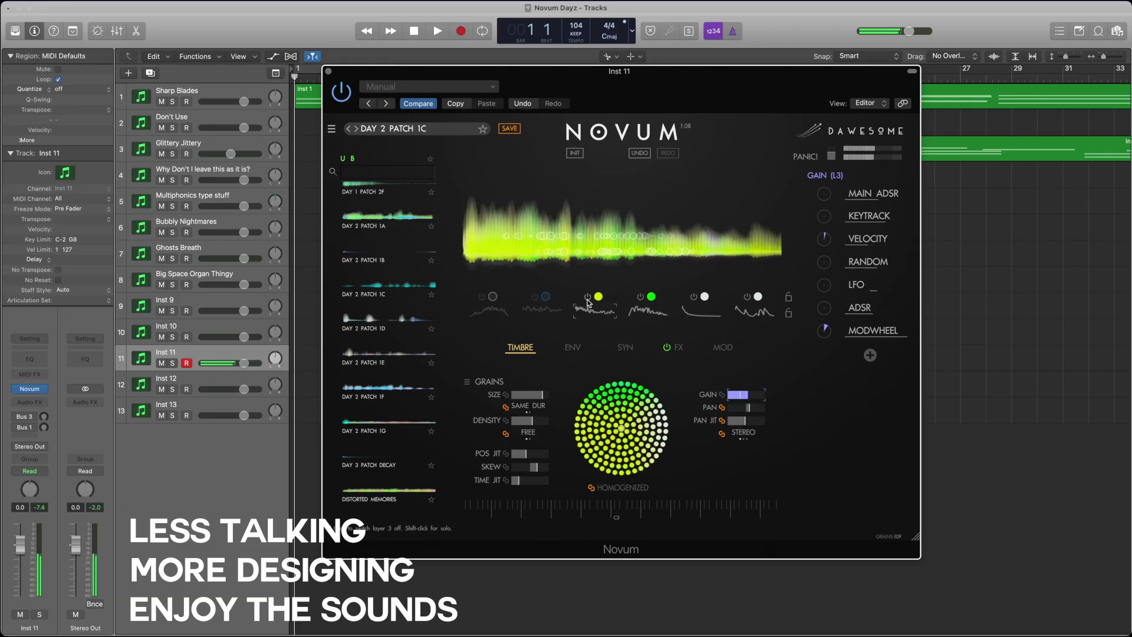
click(533, 301)
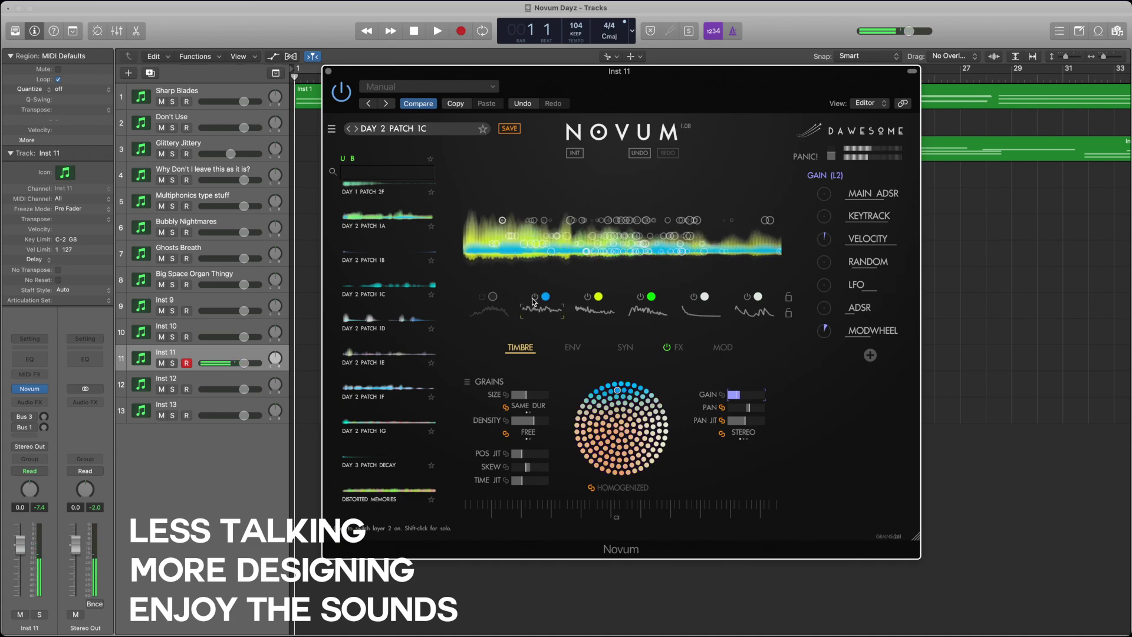
click(480, 300)
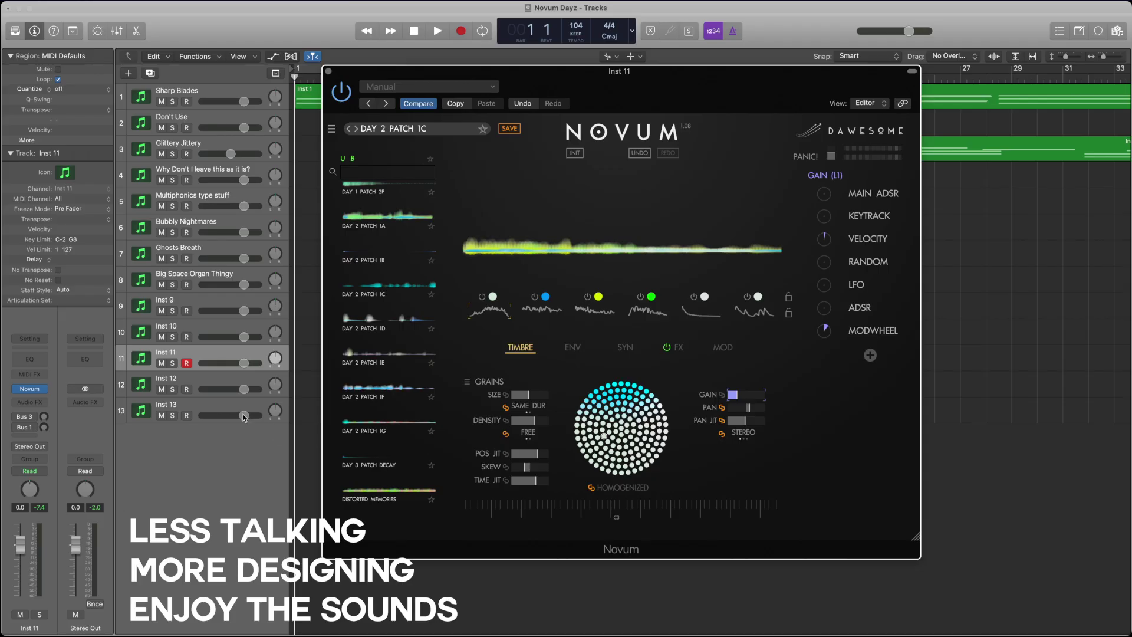
- Close the instrument window of track Inst 11 and open the Novum instrument on track Inst 12
click(329, 73)
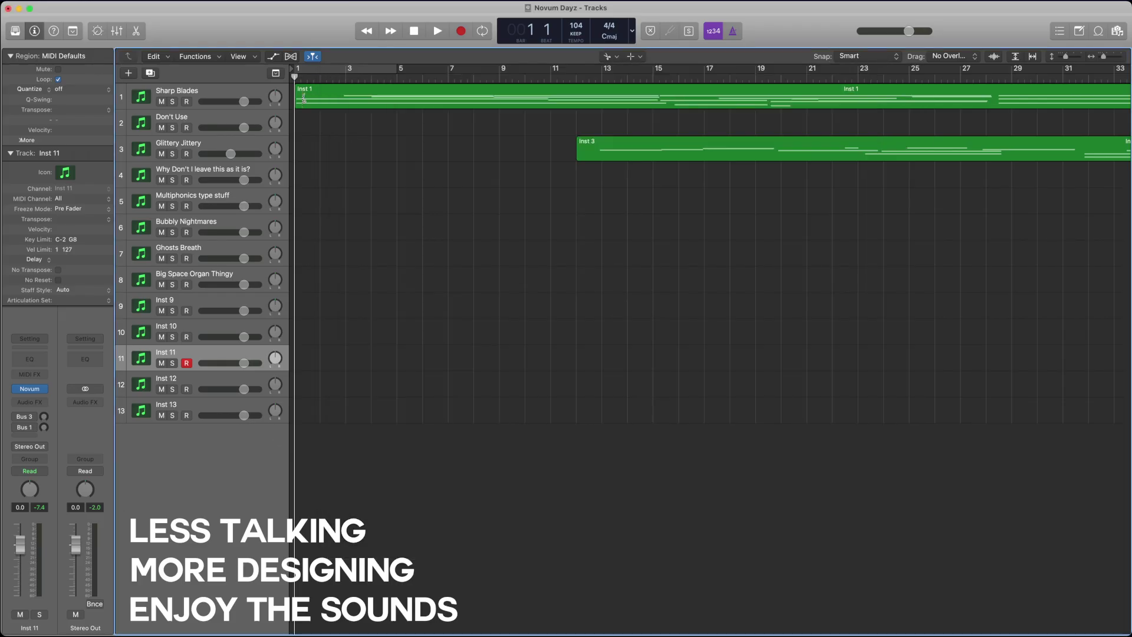
click(215, 384)
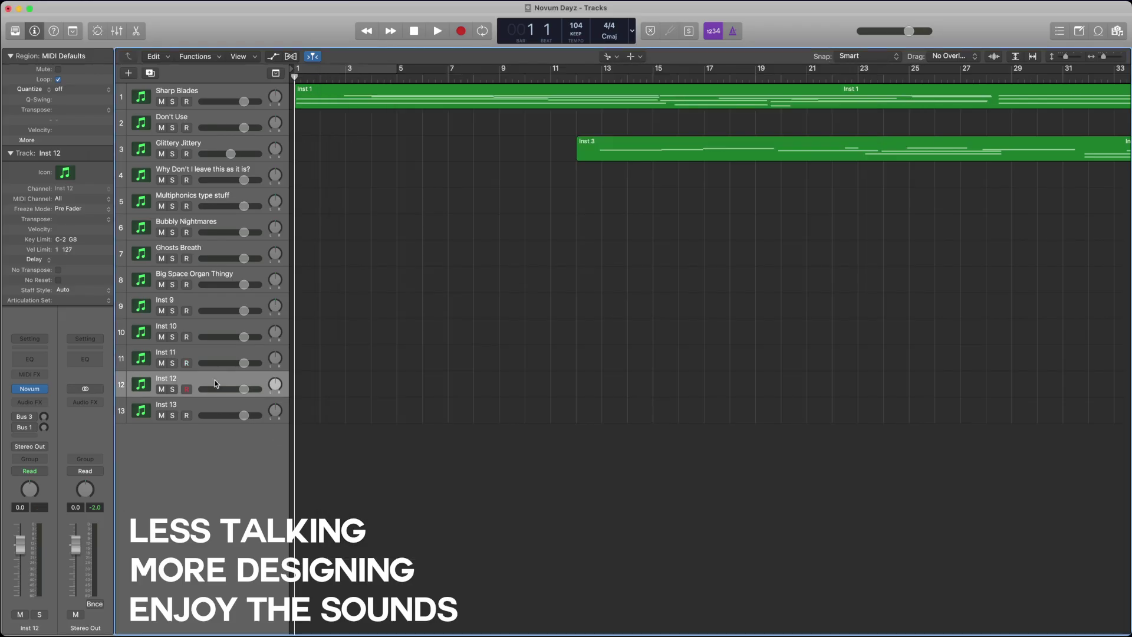
scroll(207, 377, right, 2)
scroll(424, 374, left, 2)
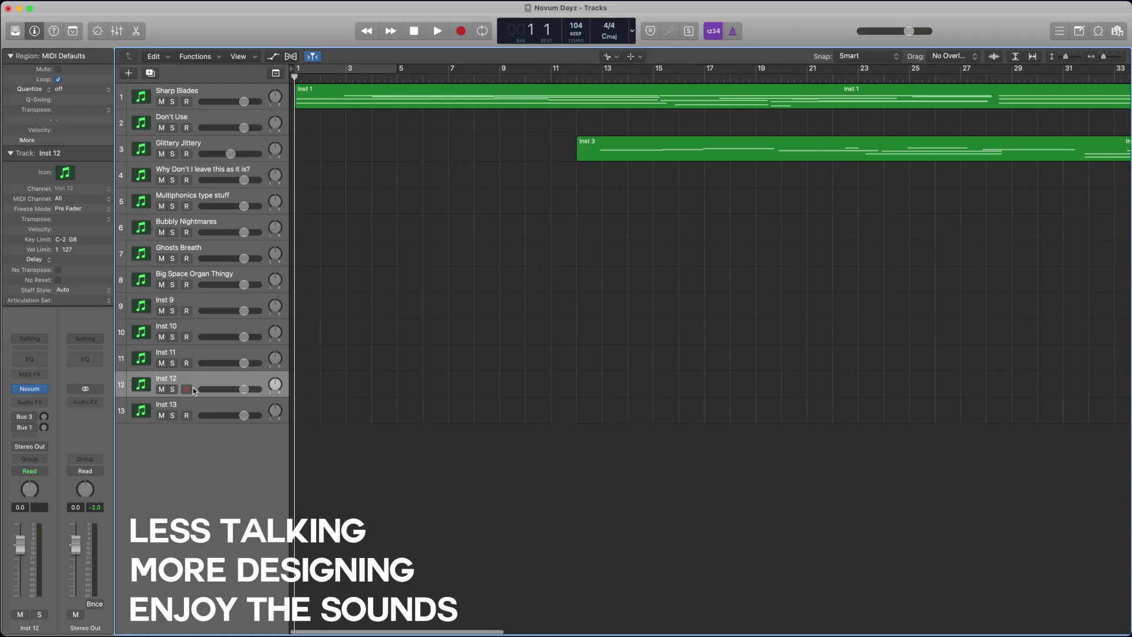
mouse_move(34, 393)
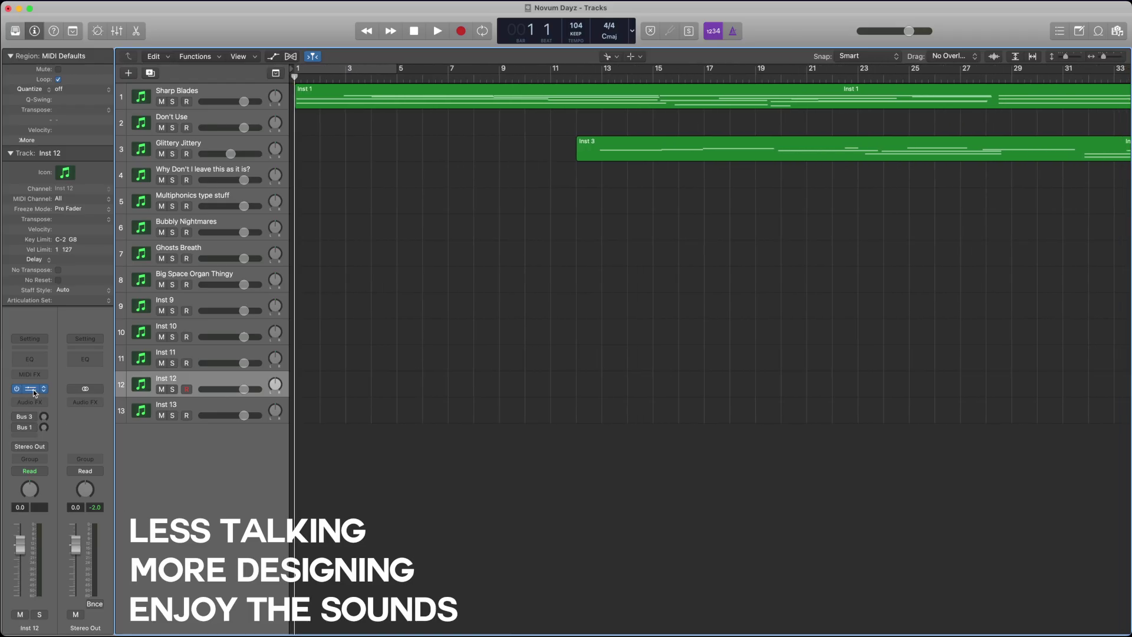
click(34, 392)
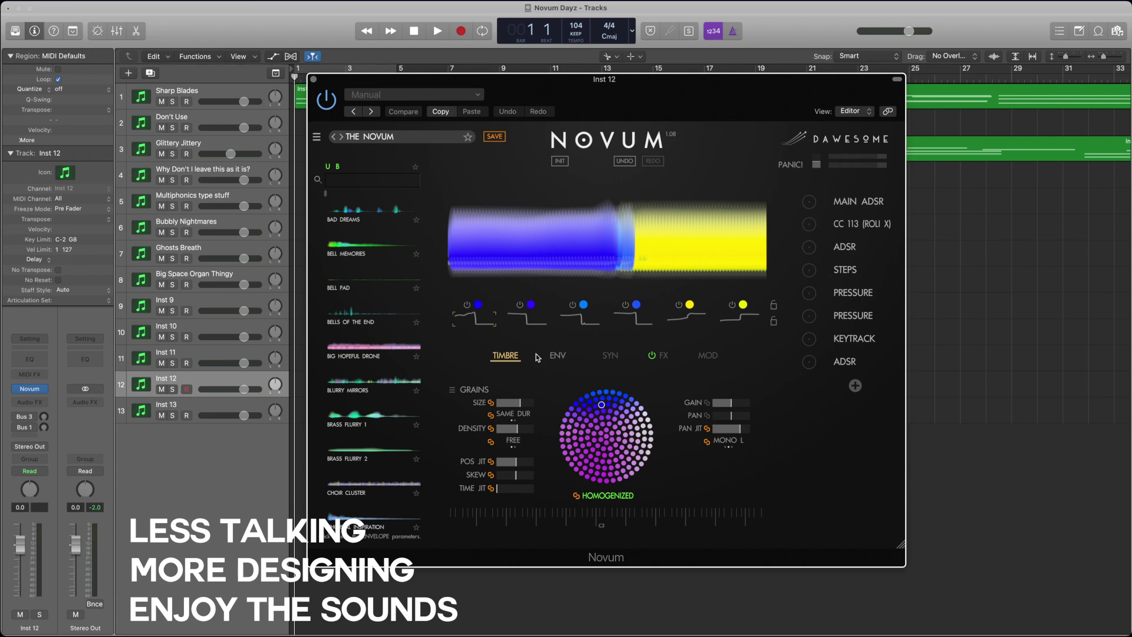
- Browse the user patches and load the DULCIUS patch on Inst 12
scroll(395, 330, down, 5)
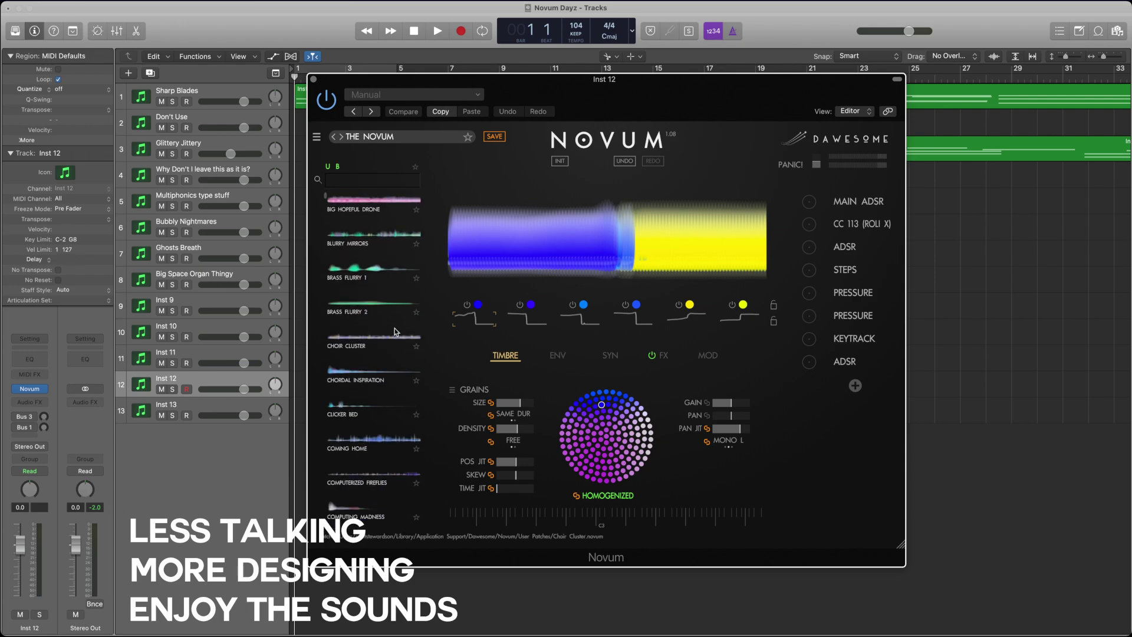
scroll(396, 330, down, 5)
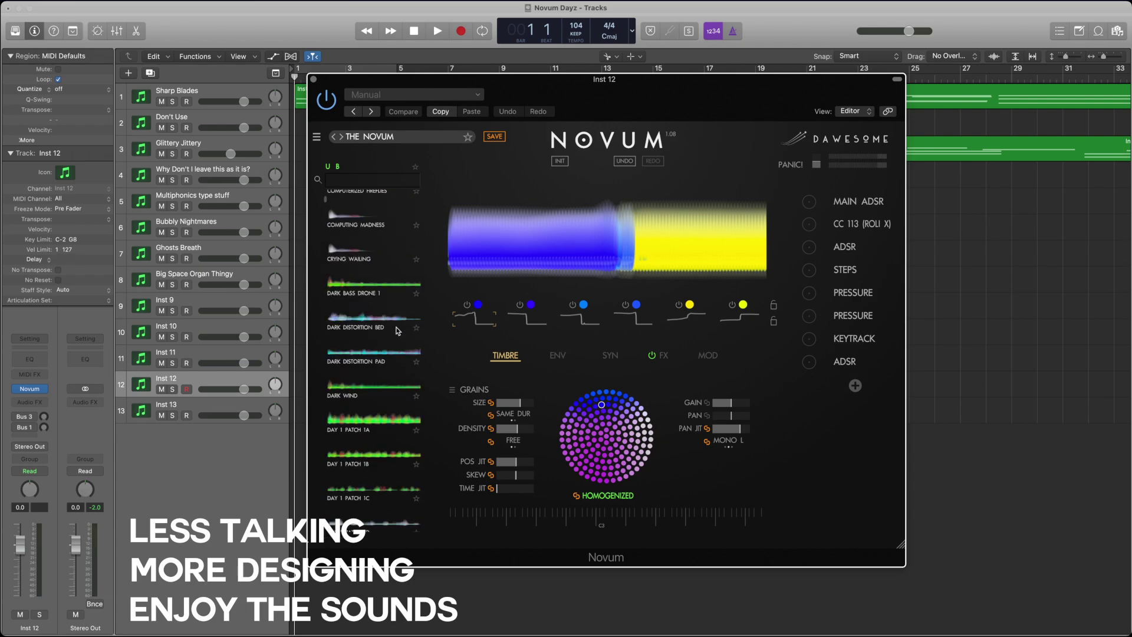
scroll(397, 331, down, 6)
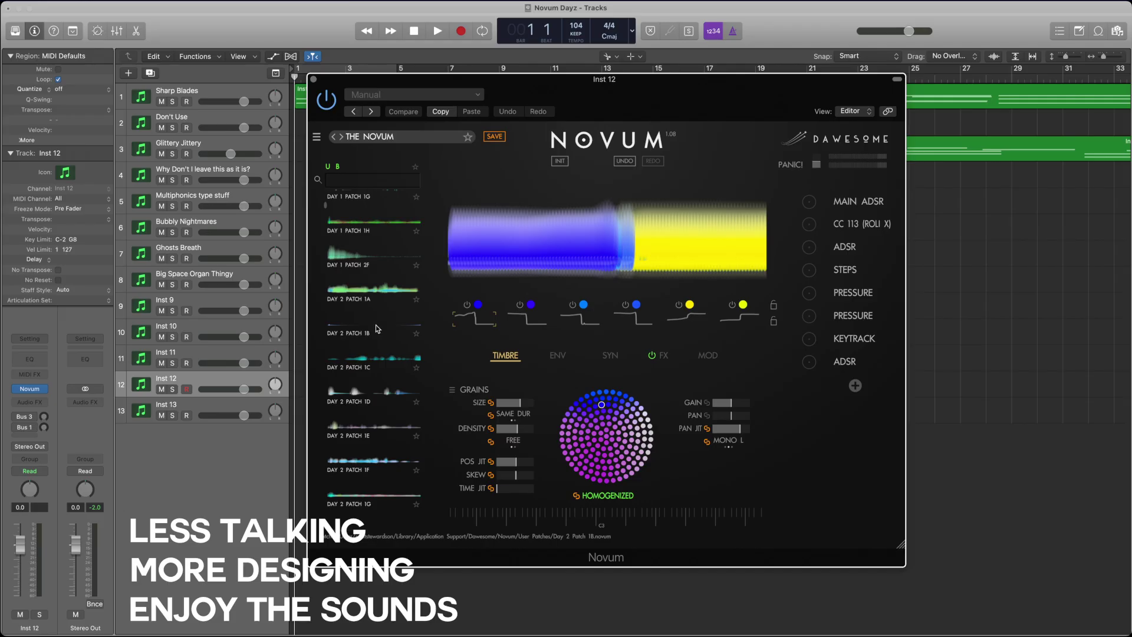
scroll(378, 329, down, 3)
click(370, 356)
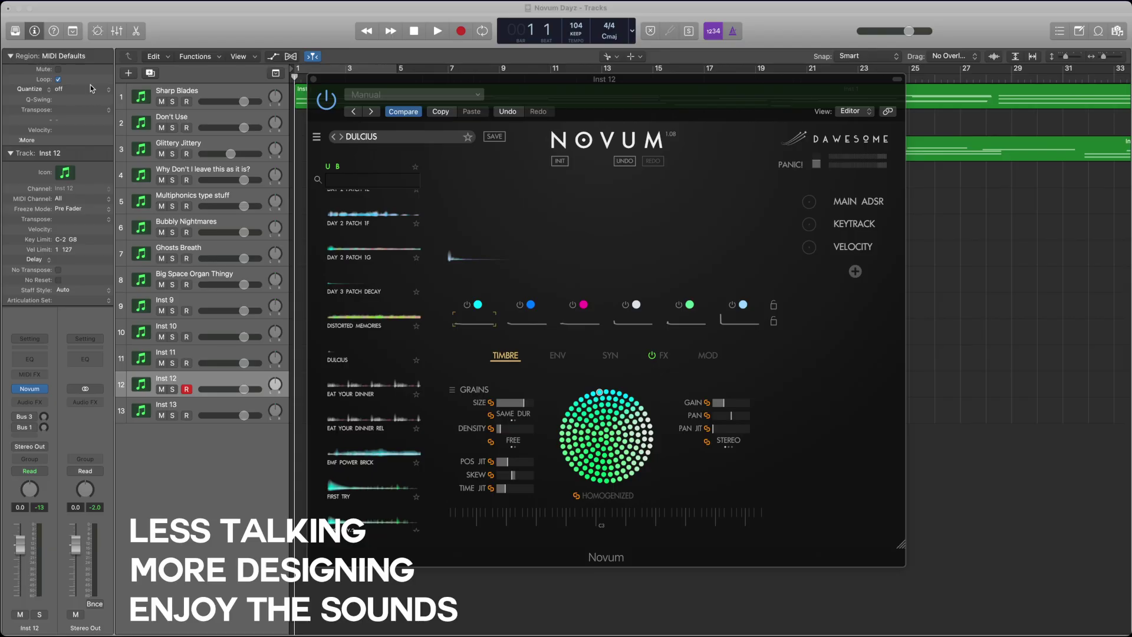
- Decompose an audio file into the layers of the loaded patch
drag(86, 84, 552, 218)
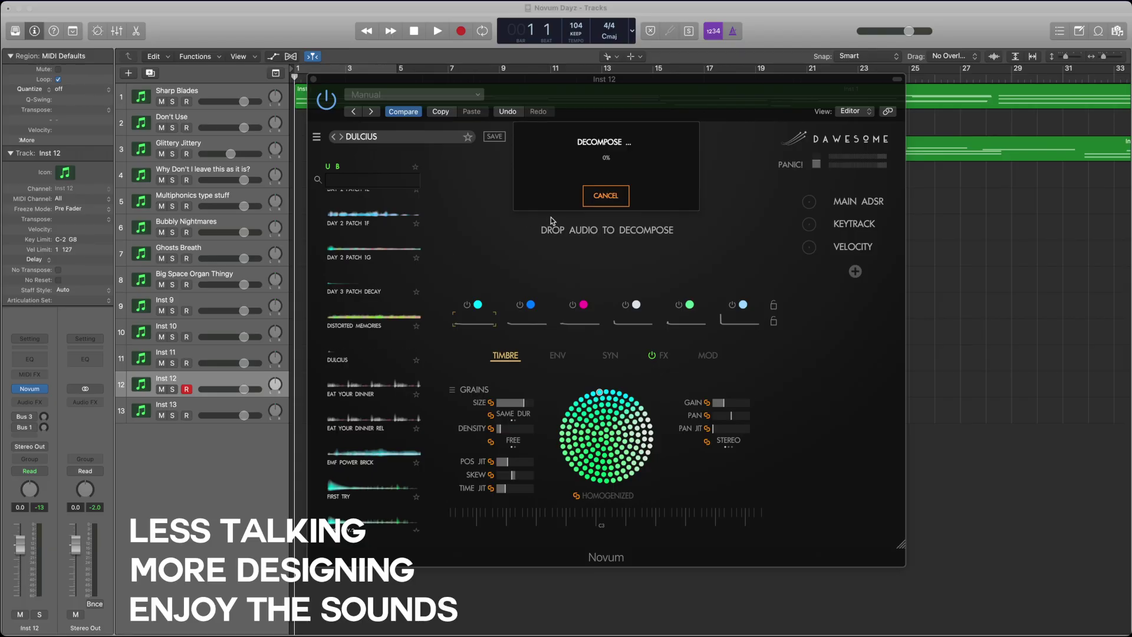
click(724, 85)
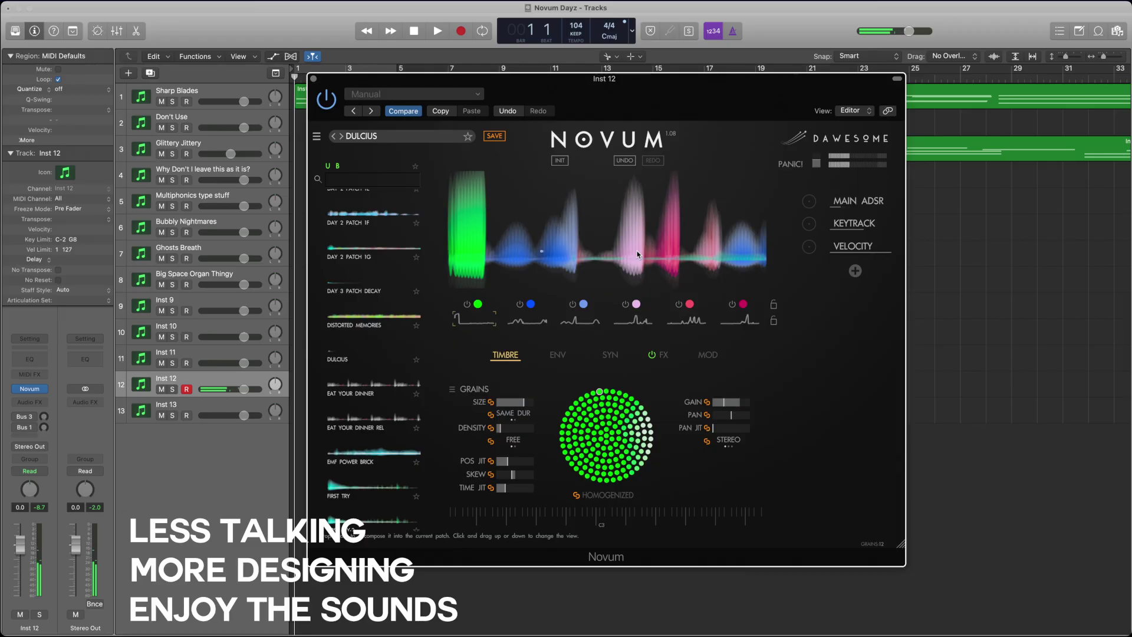
- Switch off layers 2 through 6 so that only layer 1 sounds
click(519, 304)
click(572, 304)
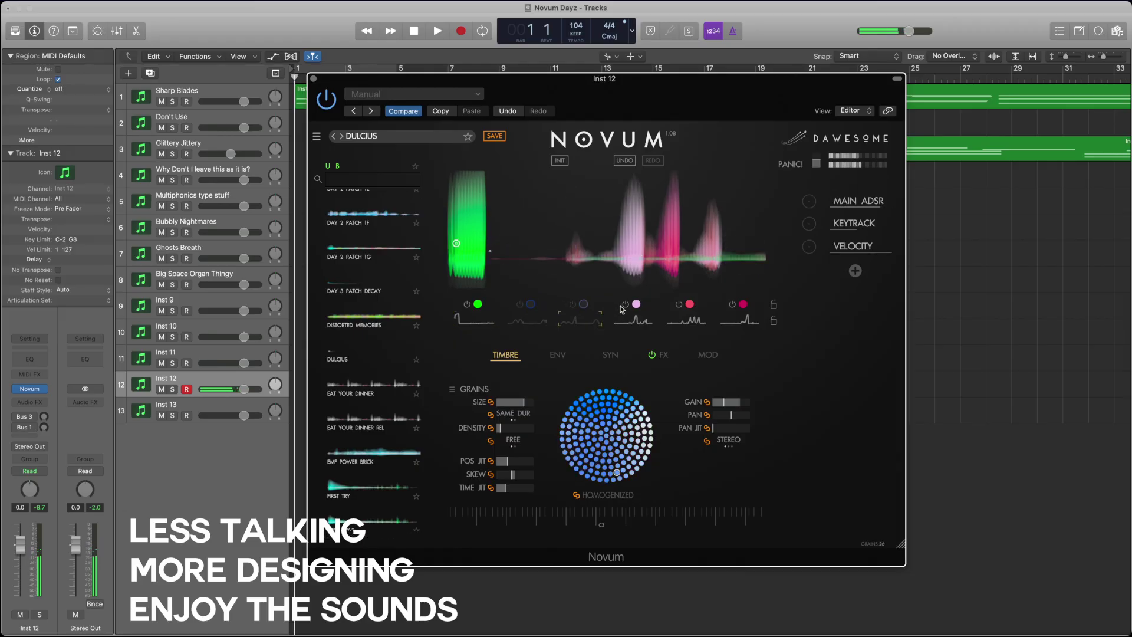
click(625, 305)
click(679, 304)
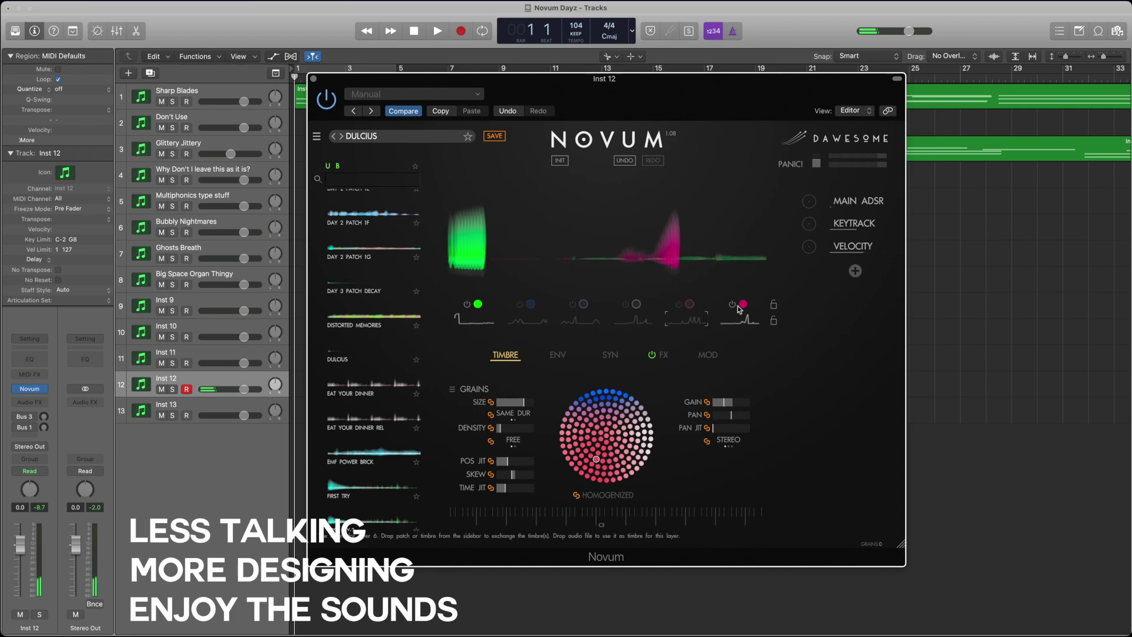
click(733, 304)
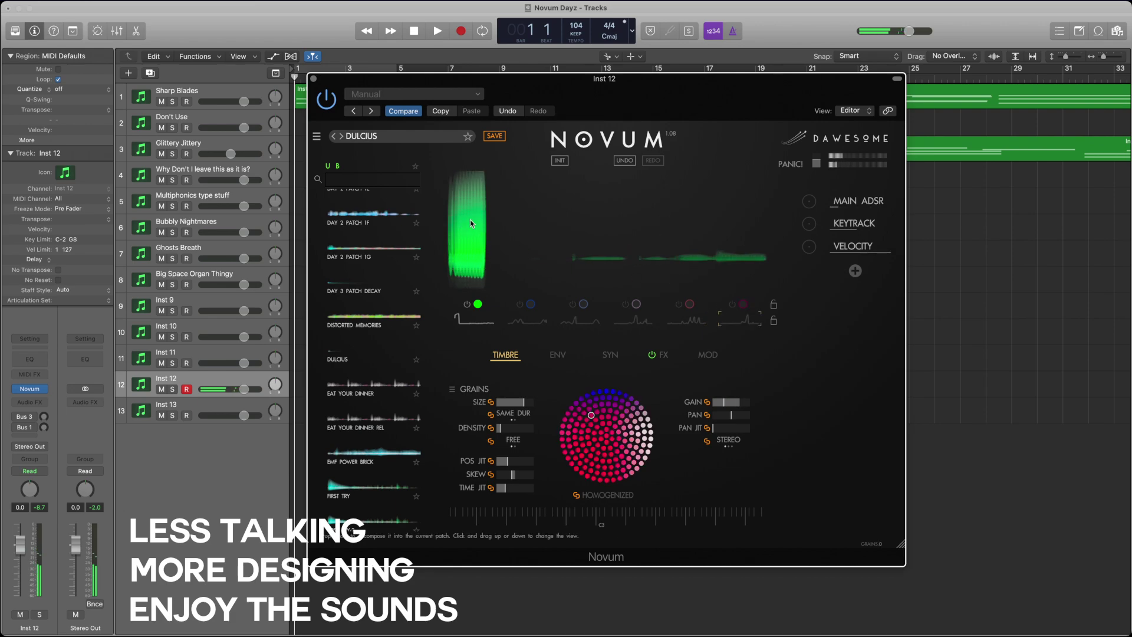
- Lower the linked timbre Gain to near its minimum and modulate it by a positive amount of Velocity
click(552, 360)
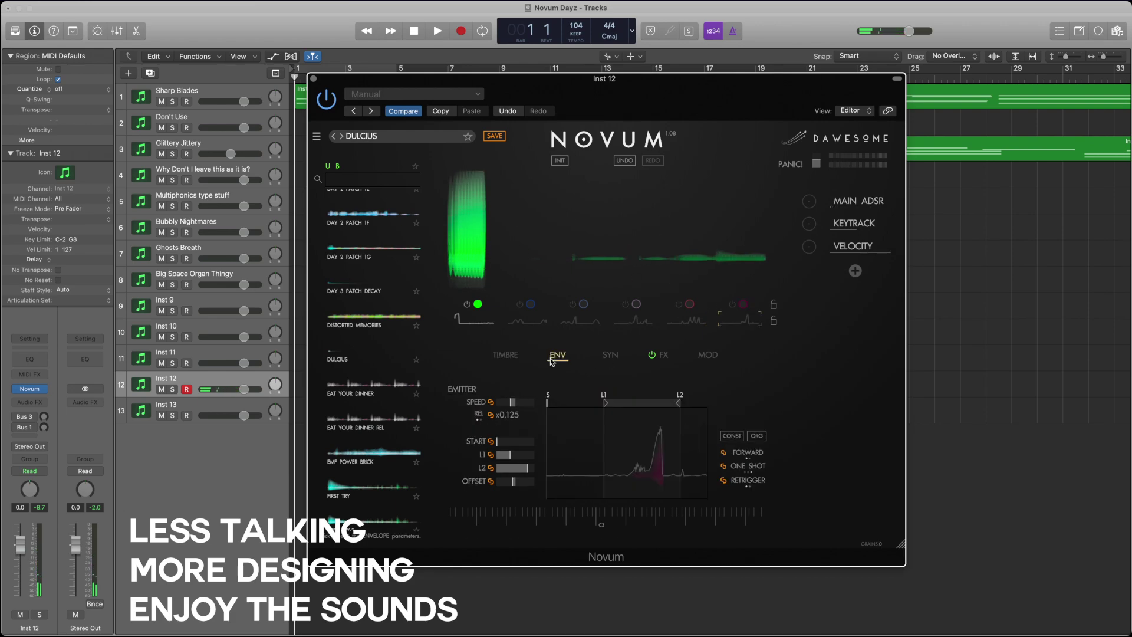
click(506, 354)
click(718, 402)
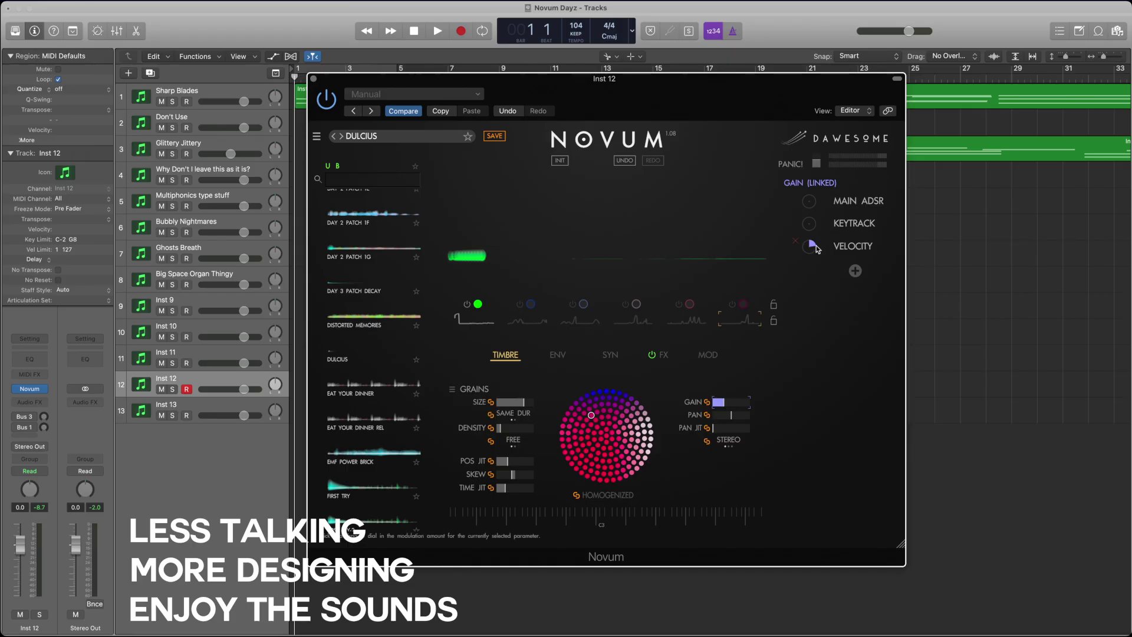
mouse_move(725, 401)
mouse_down()
mouse_move(713, 402)
mouse_move(733, 403)
mouse_up()
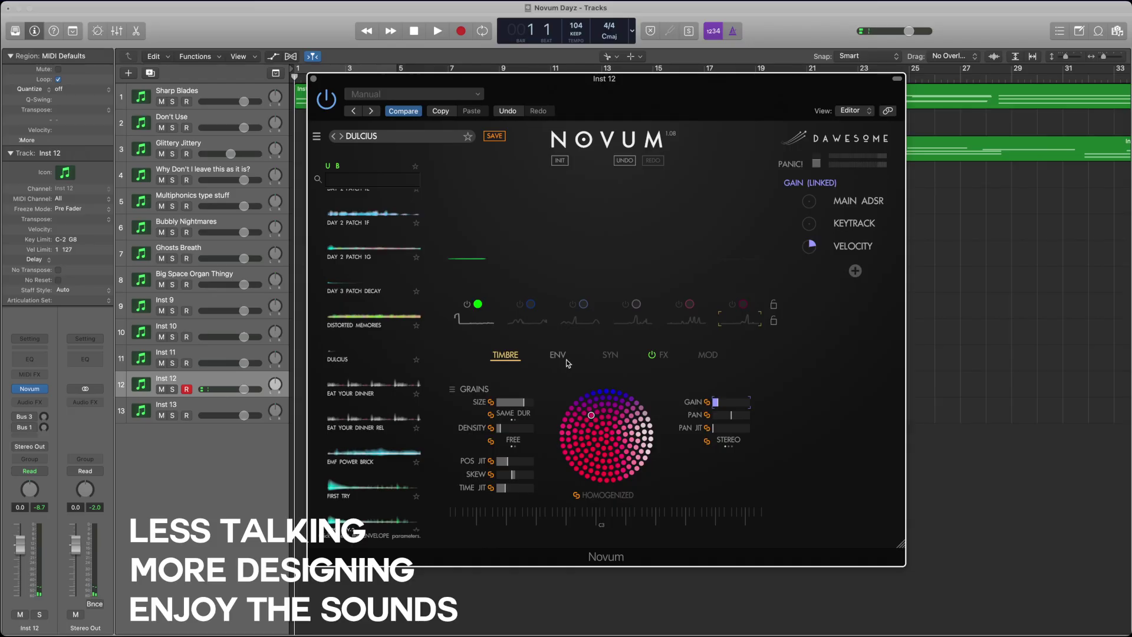
- Select layer 1 and bend the decay curve of the Main ADSR into a more gradual slope
click(531, 322)
click(473, 321)
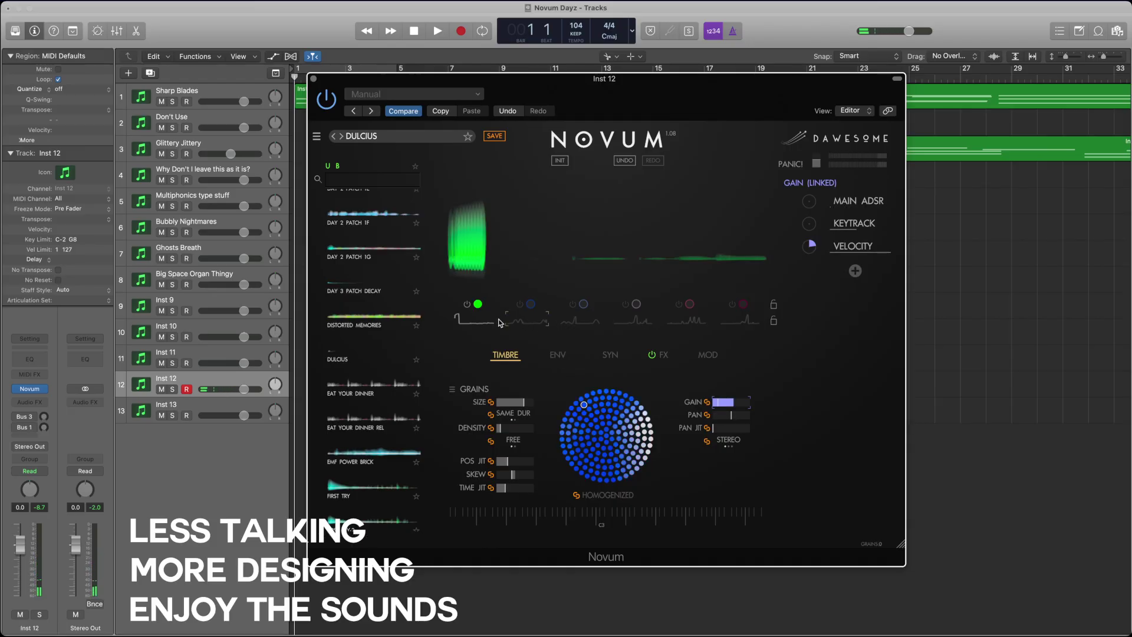
click(557, 356)
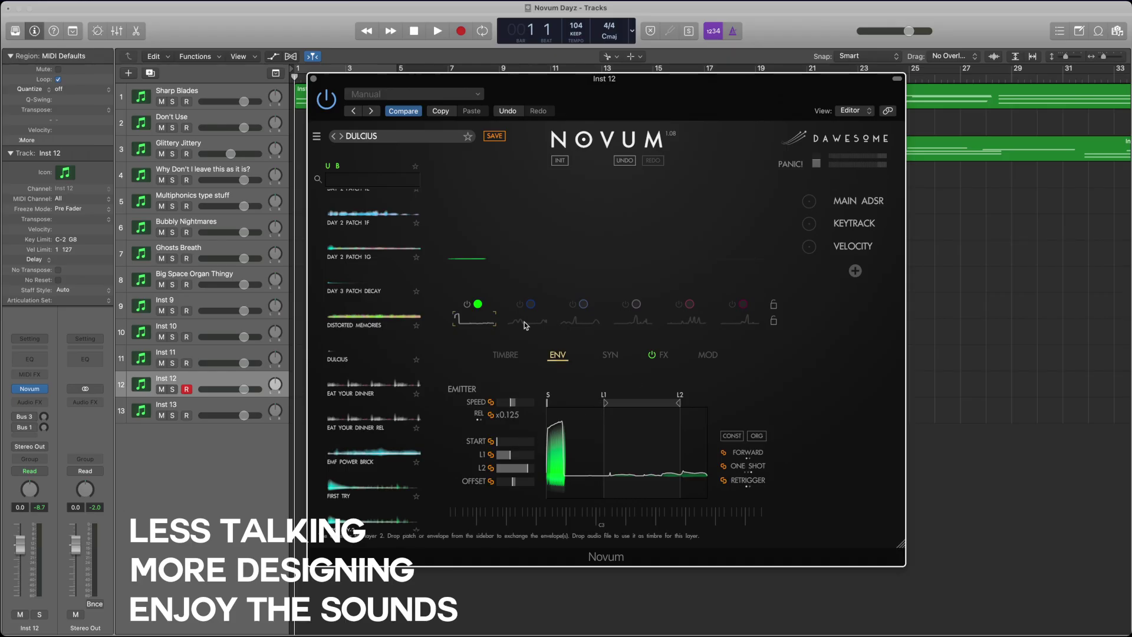
click(709, 357)
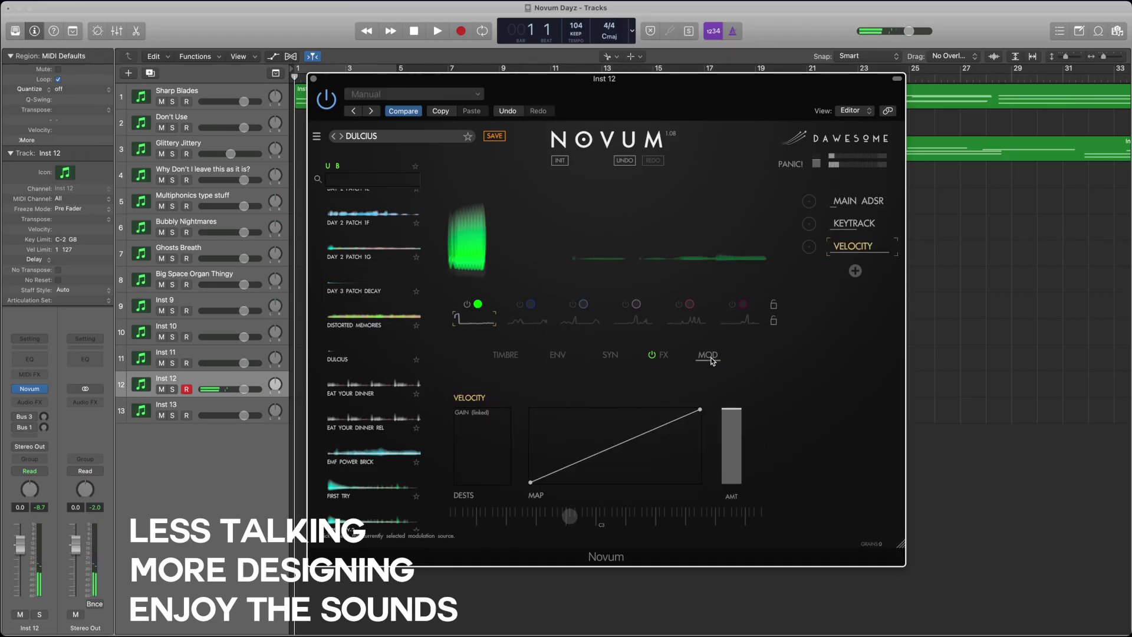
click(853, 203)
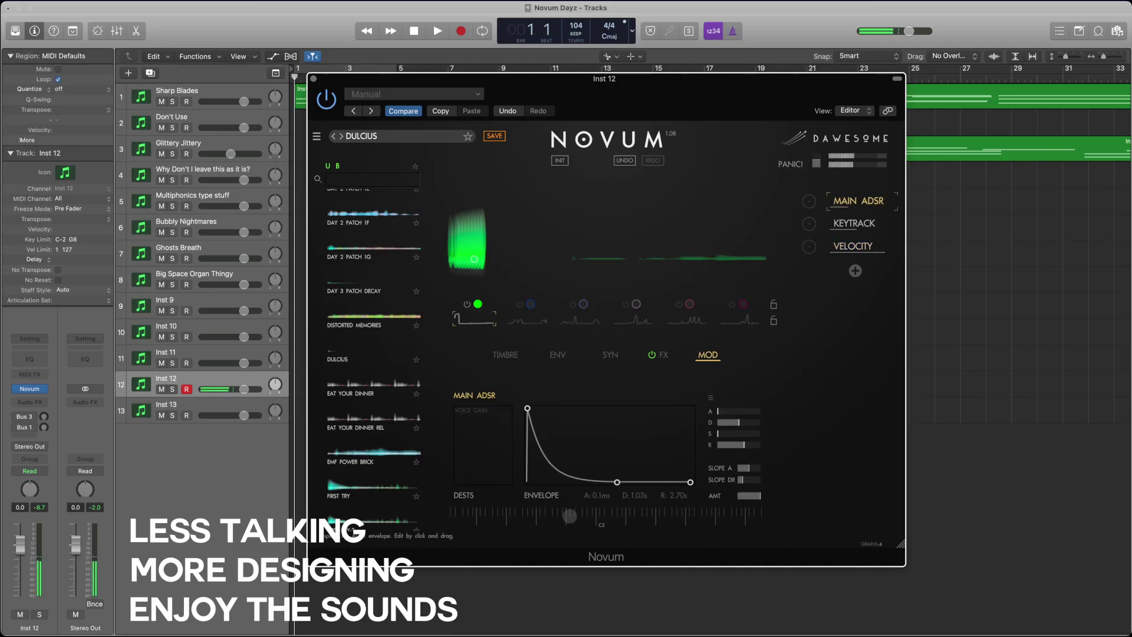
drag(617, 482, 589, 467)
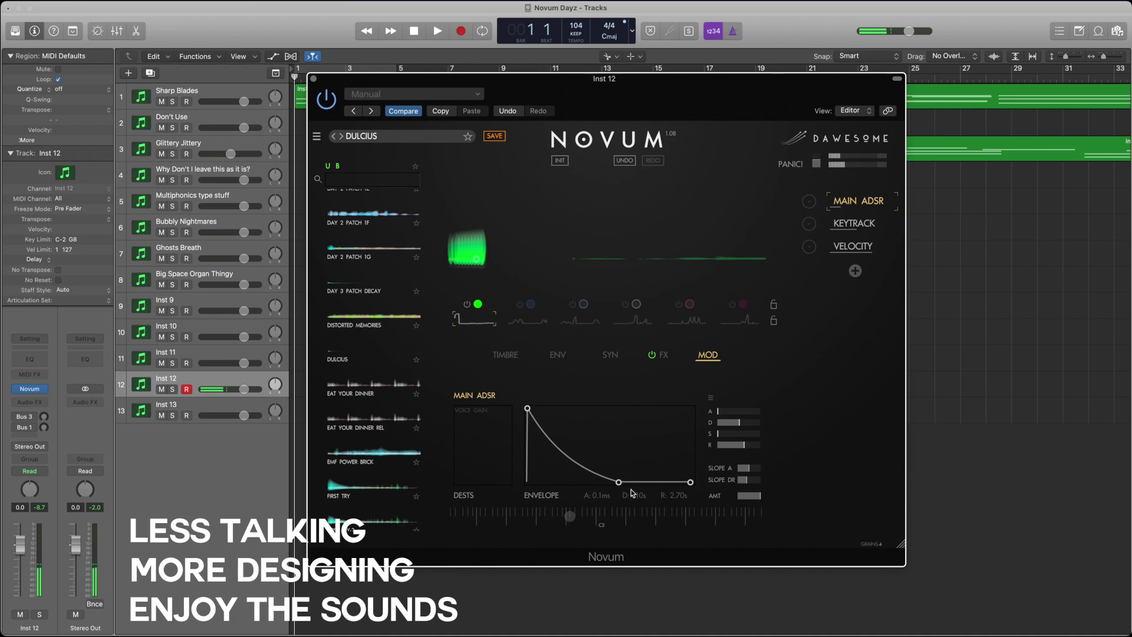
click(556, 353)
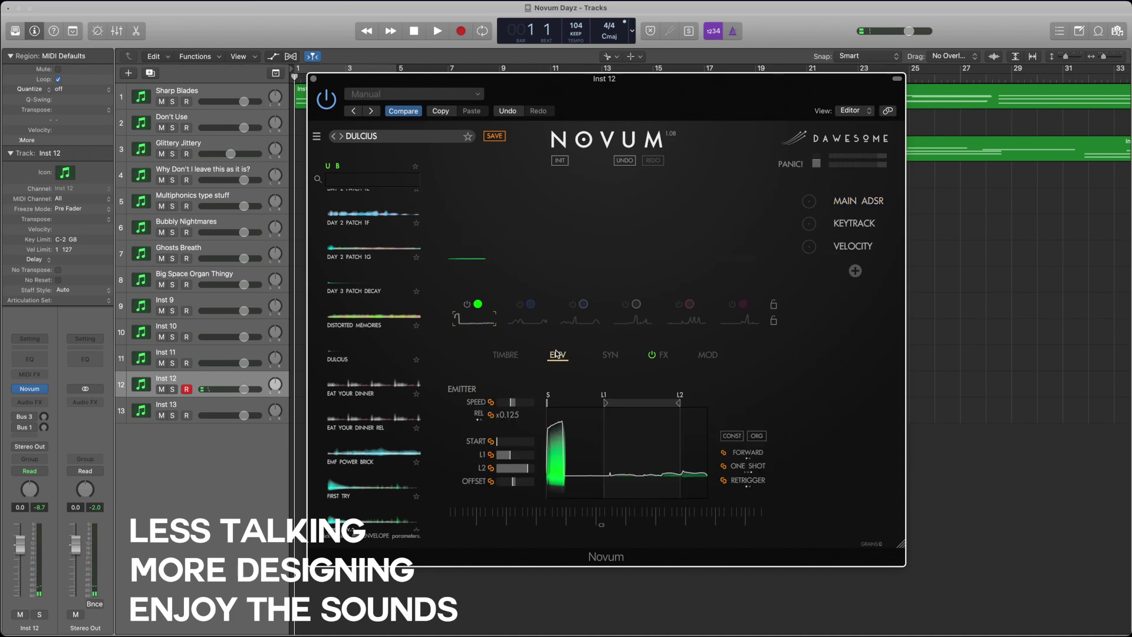
click(611, 354)
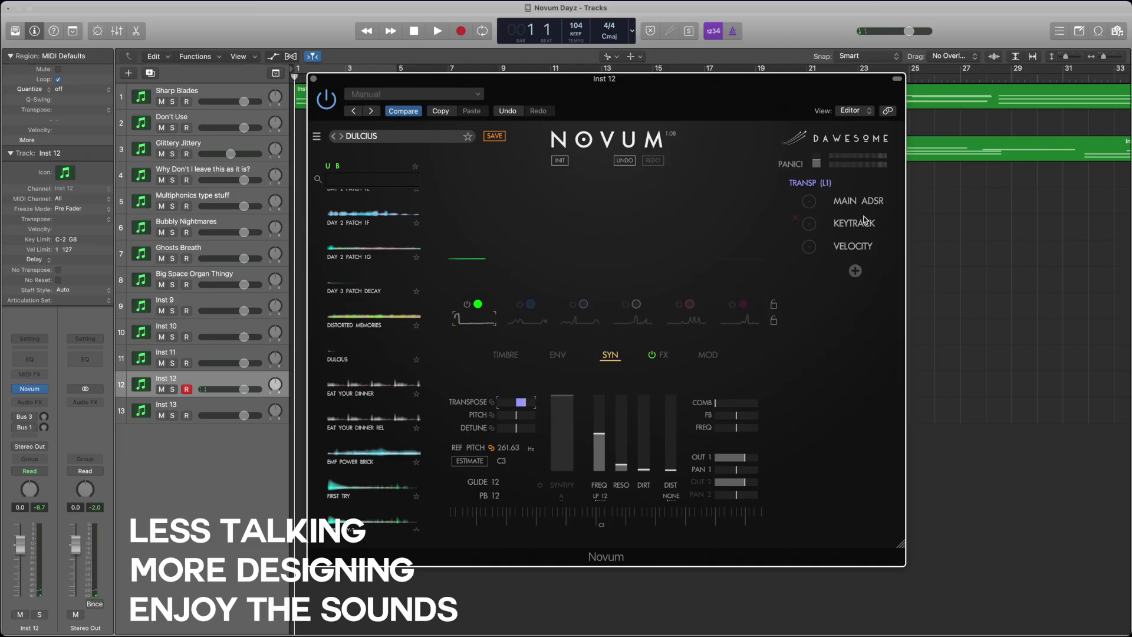
click(856, 273)
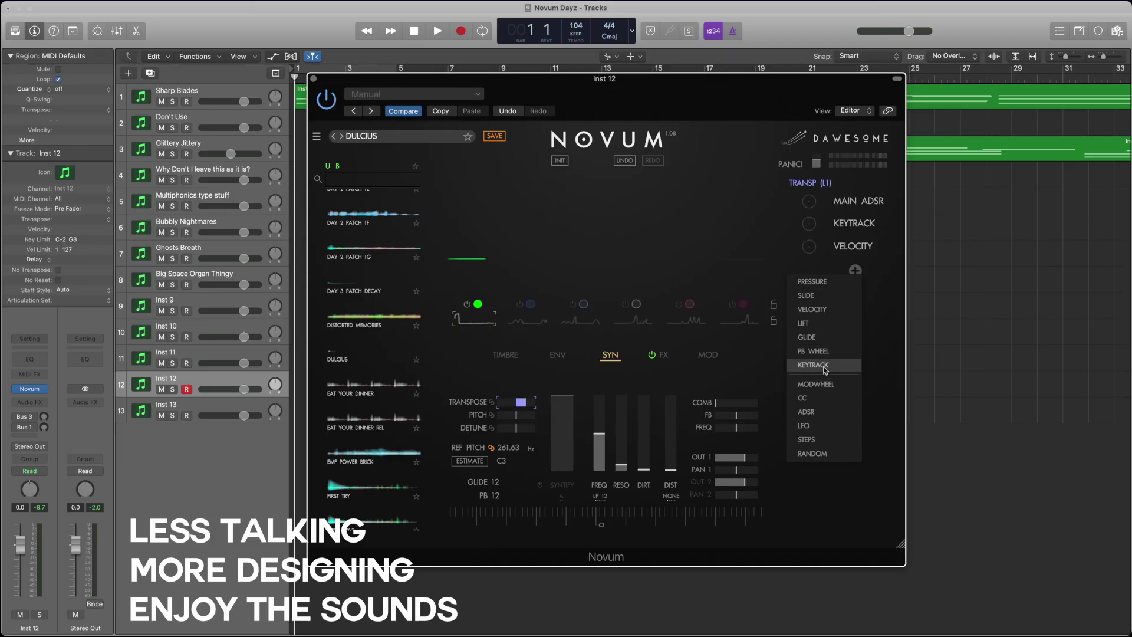
click(816, 414)
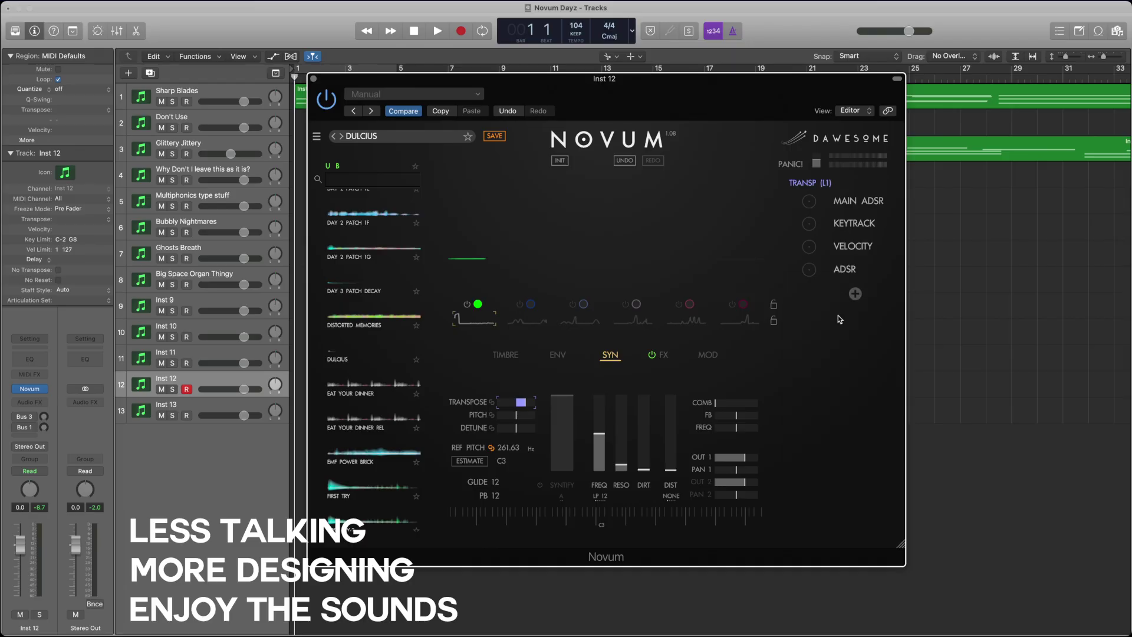
click(823, 271)
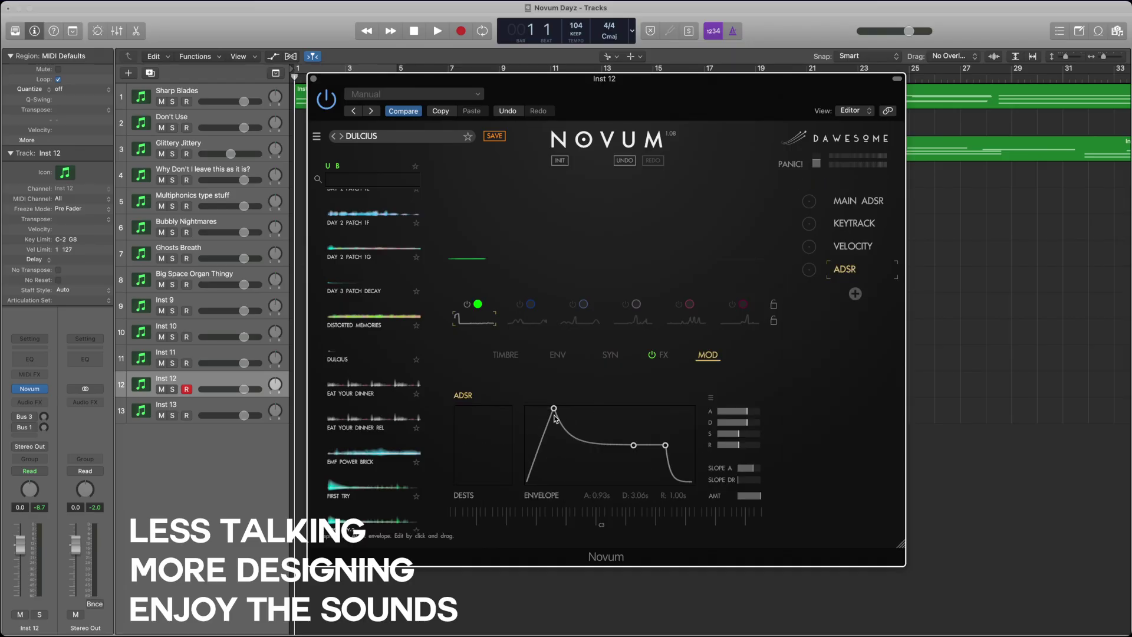
click(811, 269)
- Try a Slide modulation source with an inverted map sagging below the diagonal near its middle, and remove the source
click(855, 271)
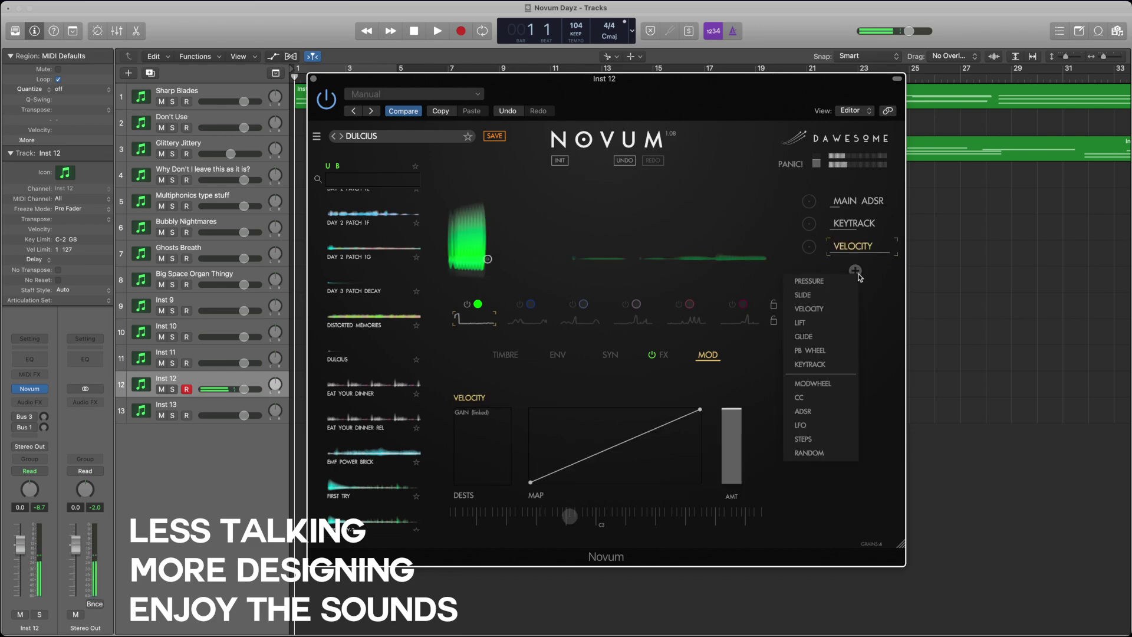
click(809, 294)
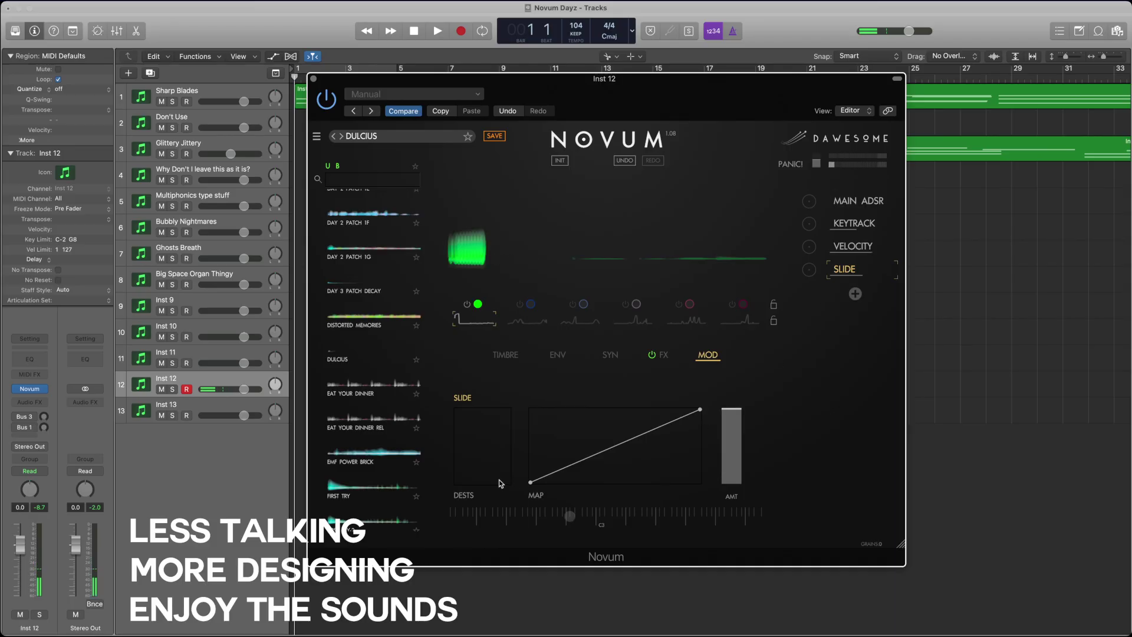
drag(532, 483, 530, 410)
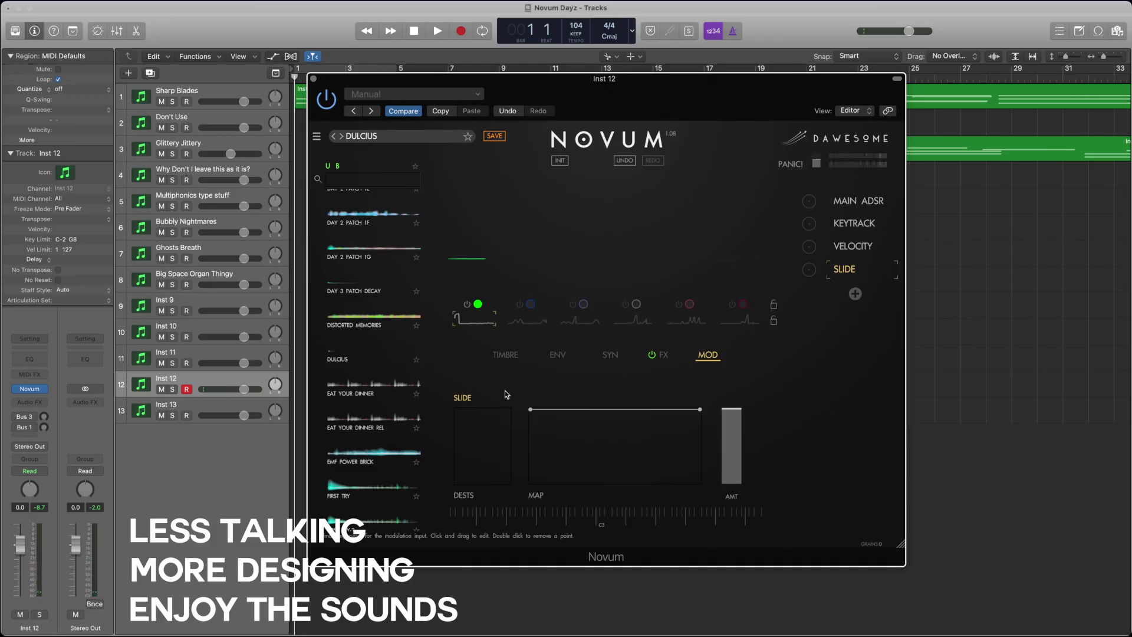
drag(701, 410, 700, 482)
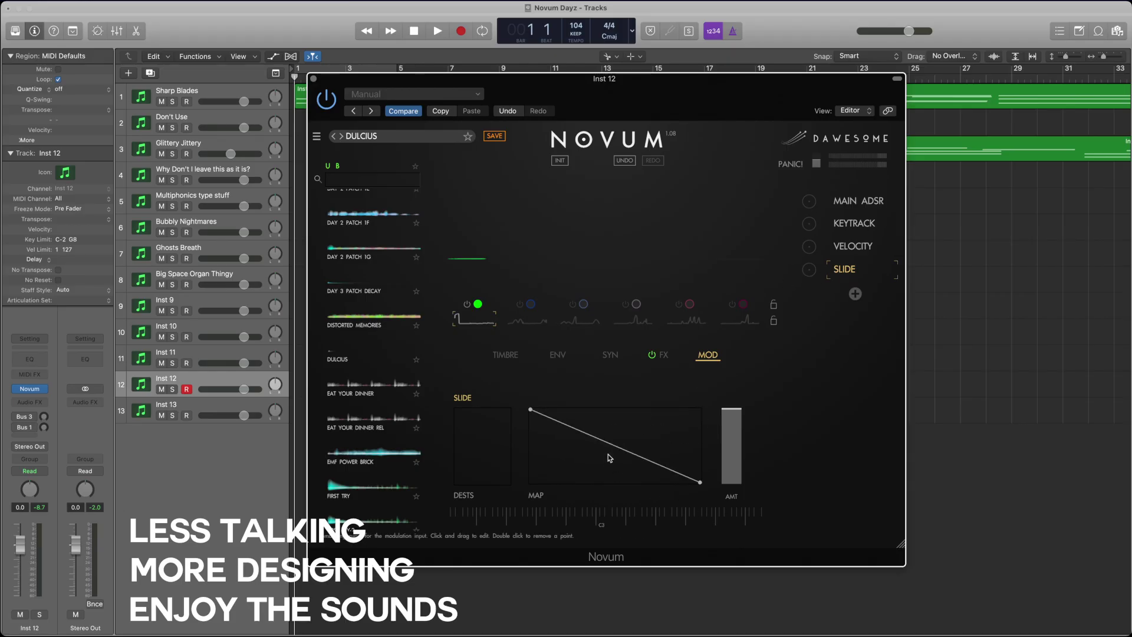
drag(607, 446, 599, 466)
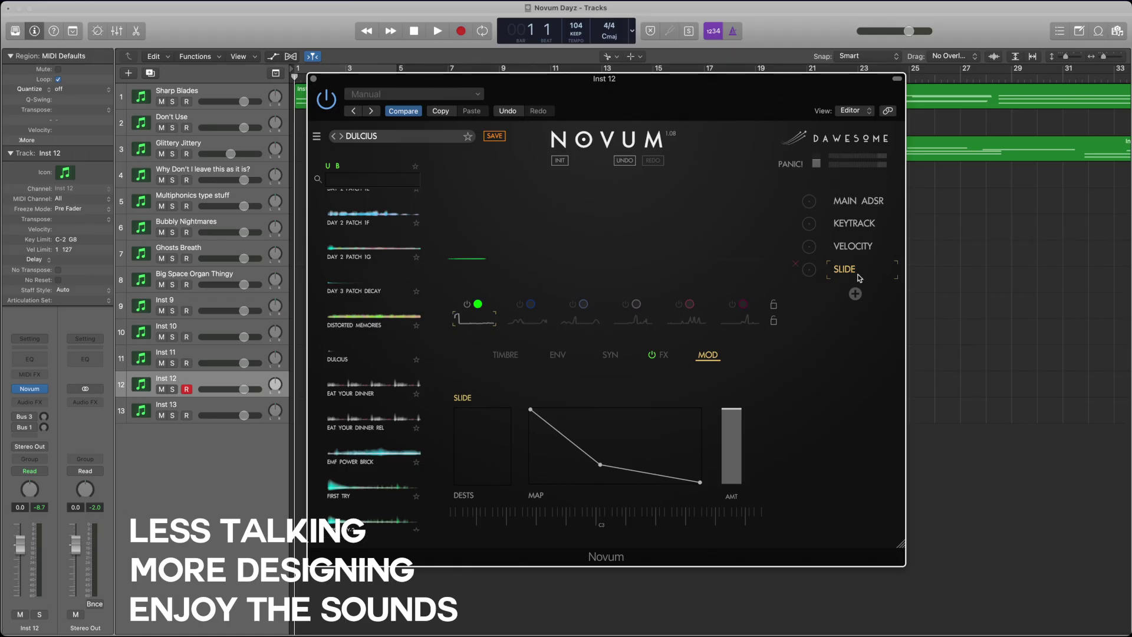
click(798, 265)
- Add a Slide modulation source and invert its map into a straight line falling from maximum to minimum
click(855, 272)
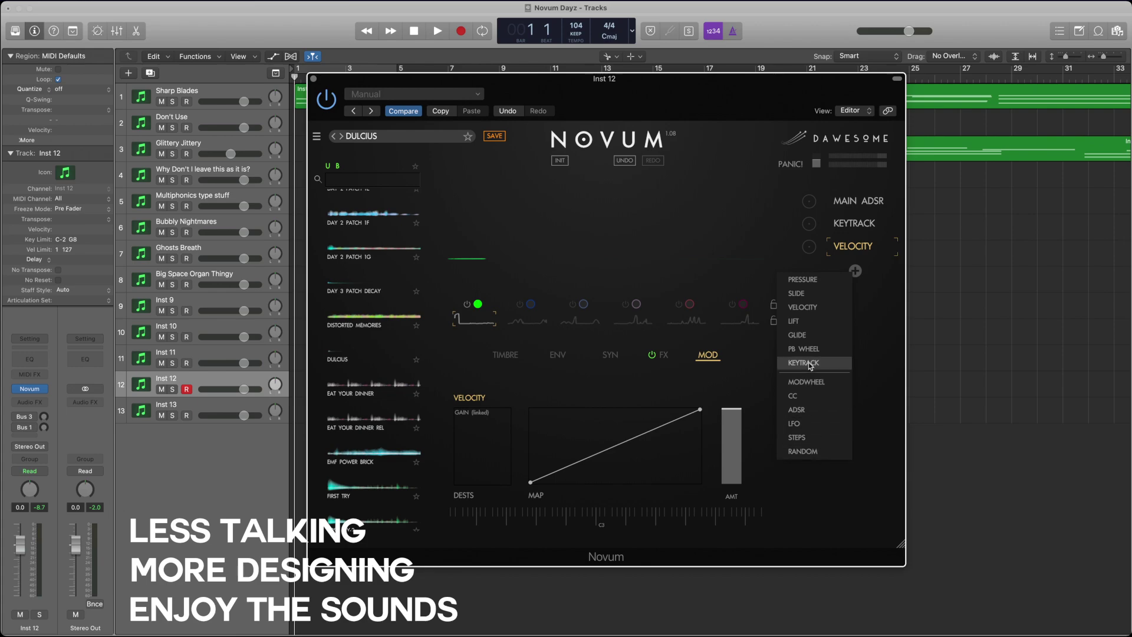
click(813, 294)
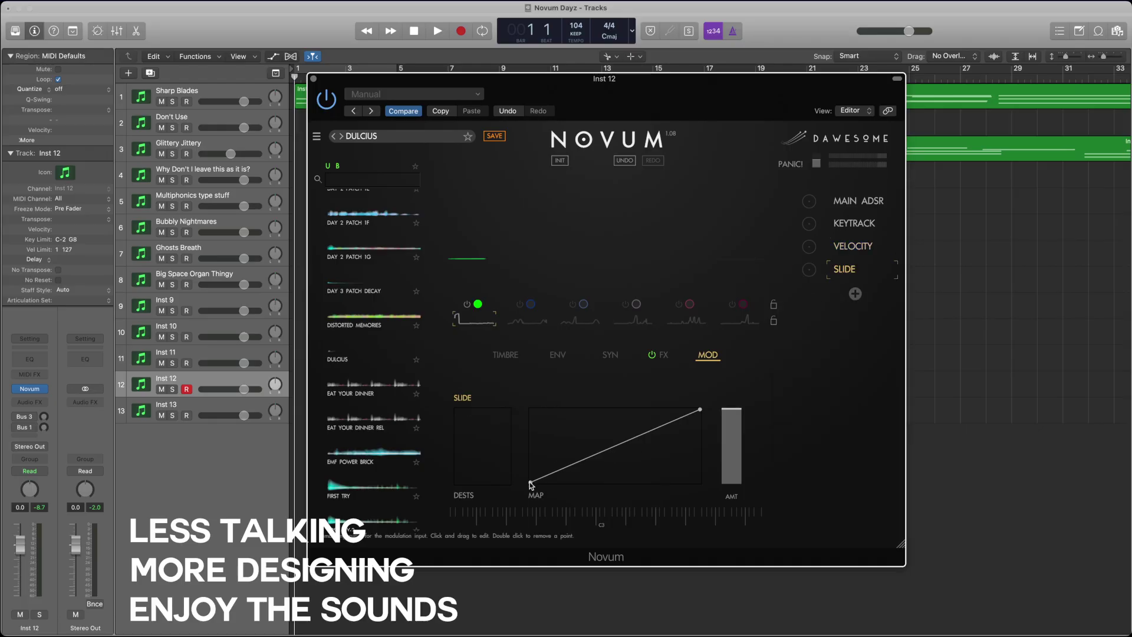
drag(530, 484, 488, 359)
drag(700, 409, 722, 519)
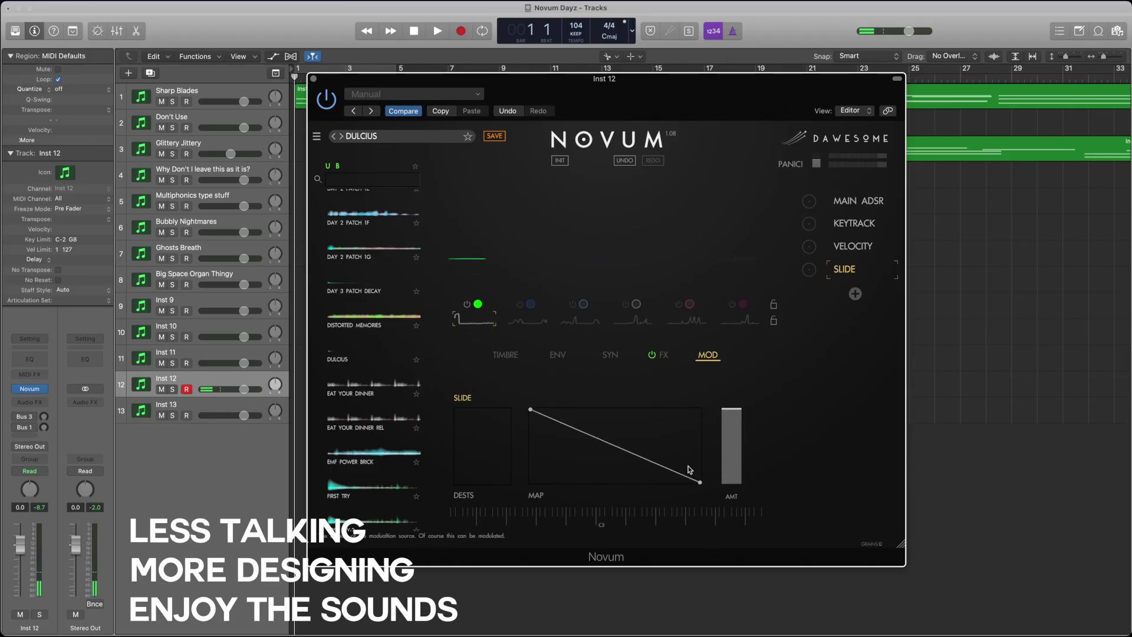
- Modulate the Pitch of layer 1 by a small positive amount of Slide
click(557, 355)
click(505, 355)
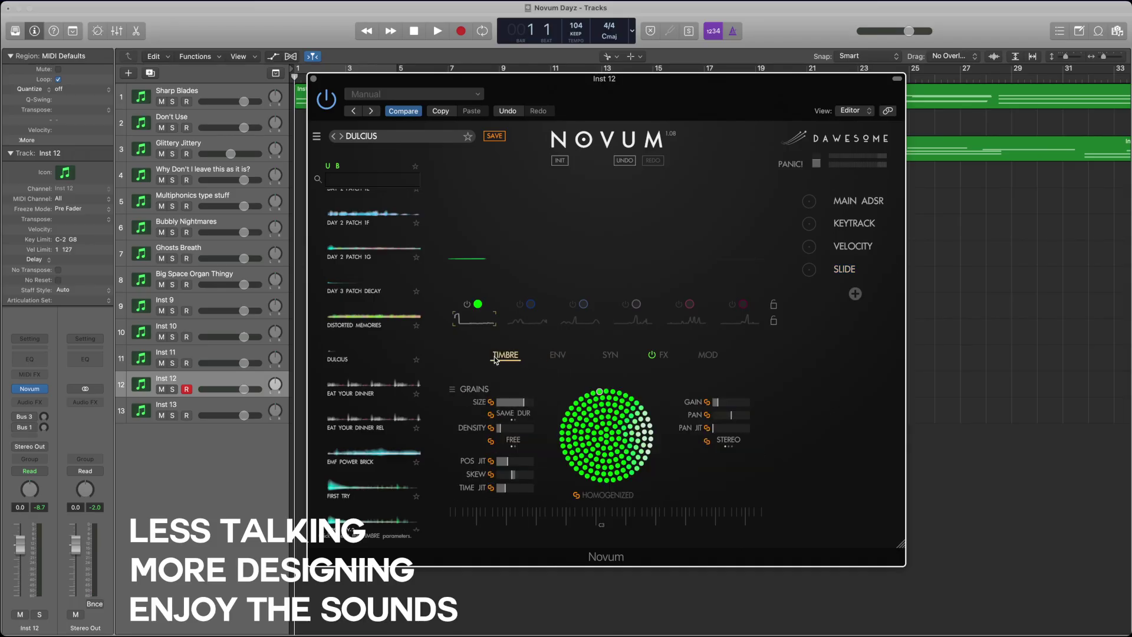
click(611, 355)
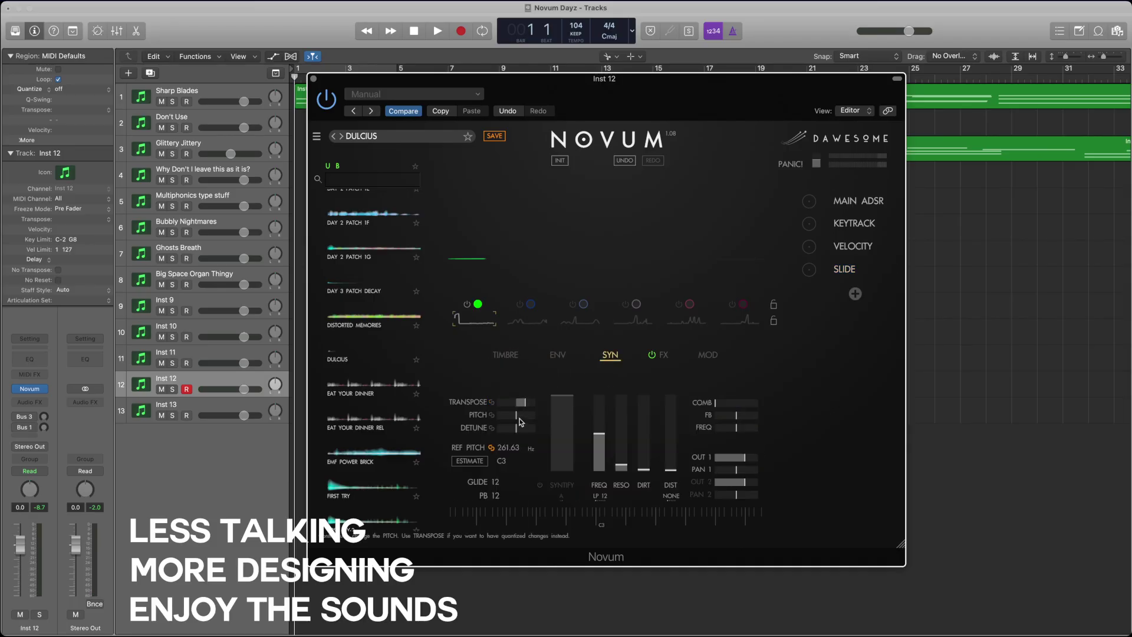
click(519, 417)
drag(809, 268, 812, 246)
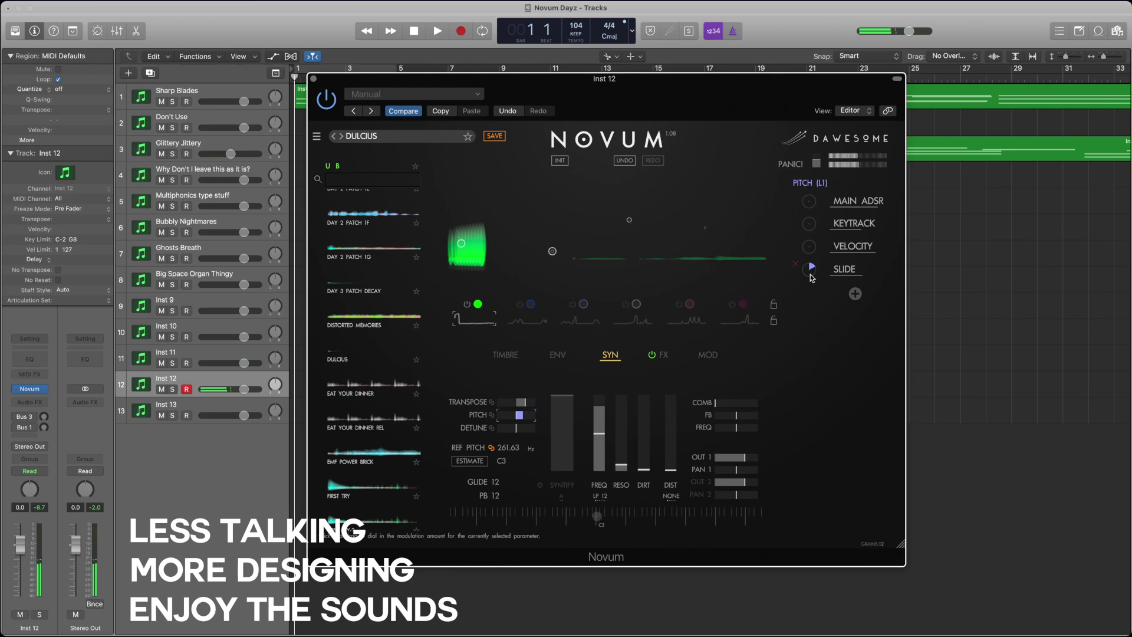
- Try bending the Slide map steeply downward near its start, and remove the Slide modulation source
click(707, 354)
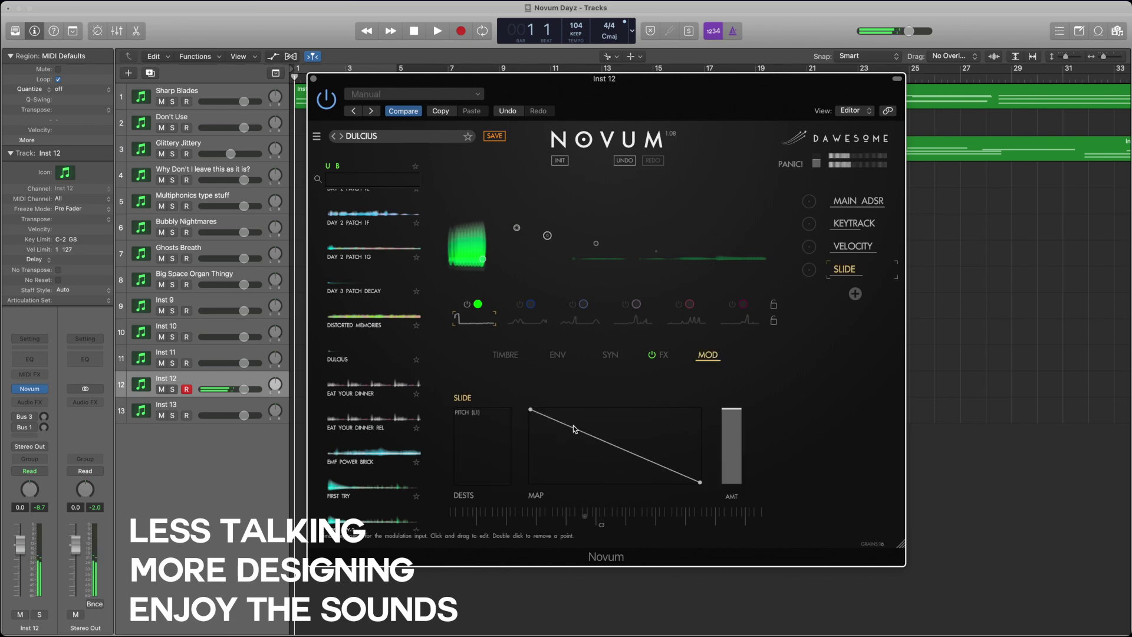
drag(573, 426, 555, 459)
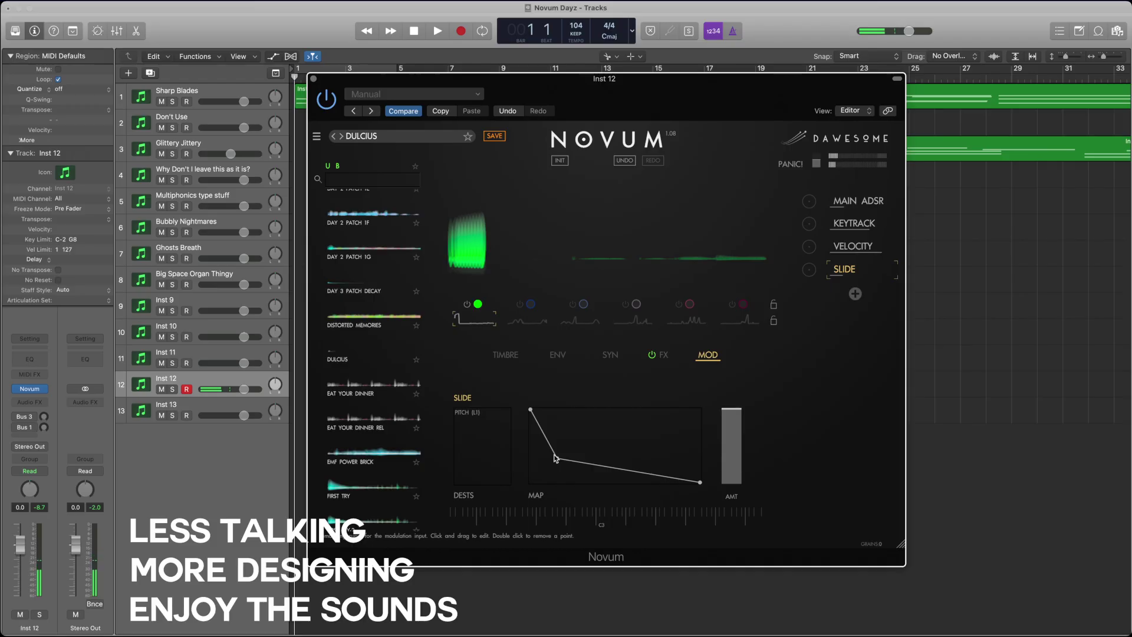
click(825, 269)
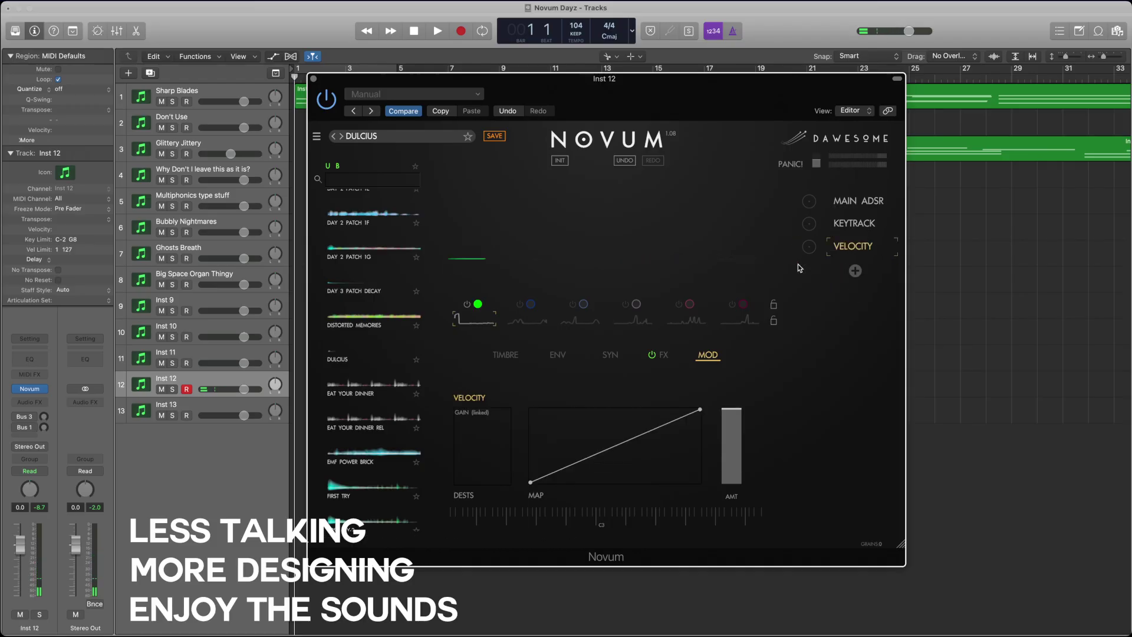
- Add an ADSR modulation source with 0.3 ms attack, 1.67 s decay, zero sustain, 3.64 s release and a more gradual decay slope
click(851, 272)
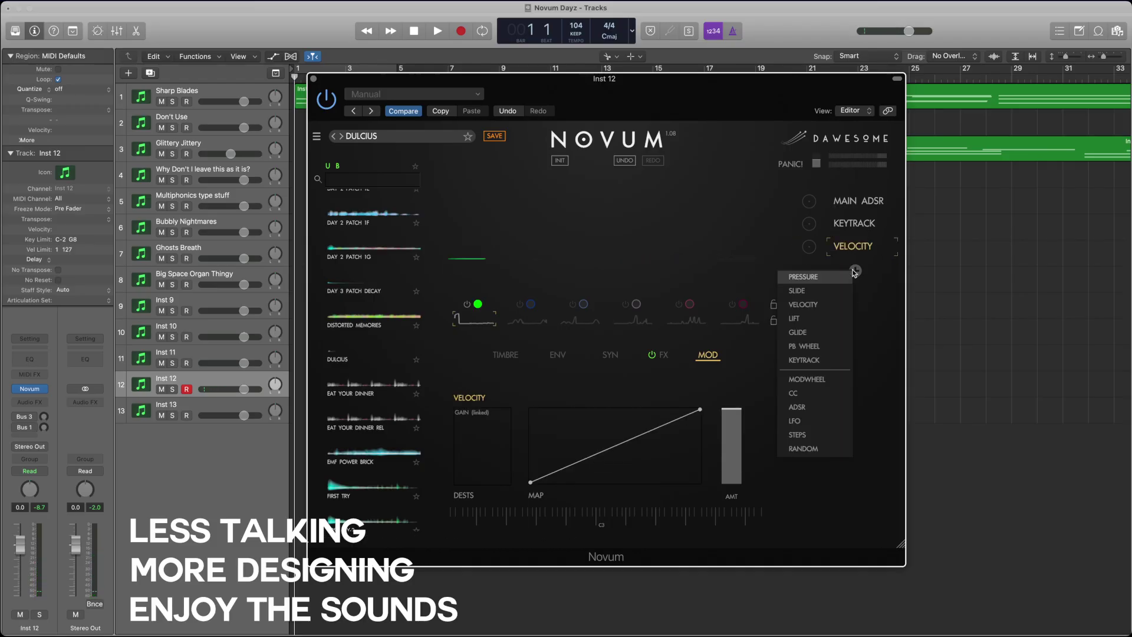
click(822, 406)
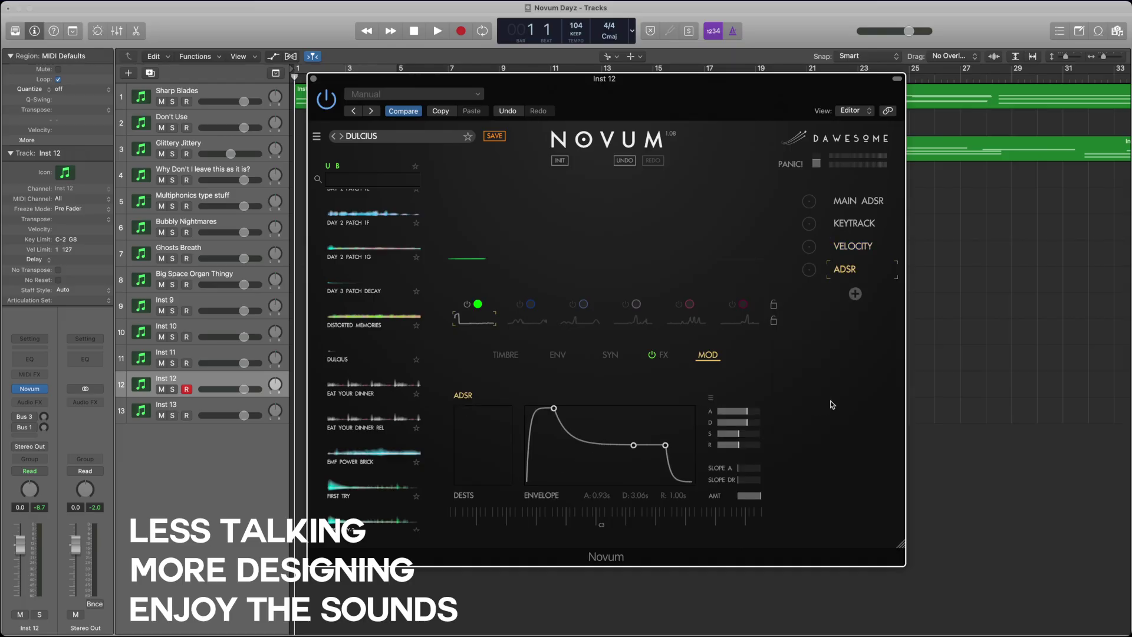
drag(552, 432, 527, 408)
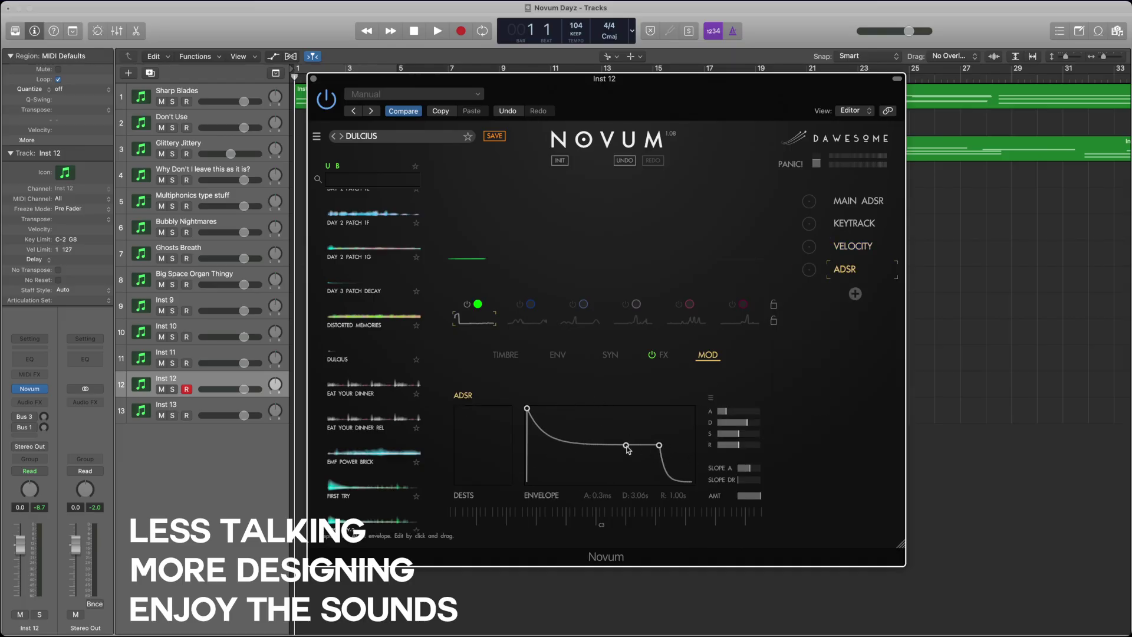
drag(633, 447, 646, 482)
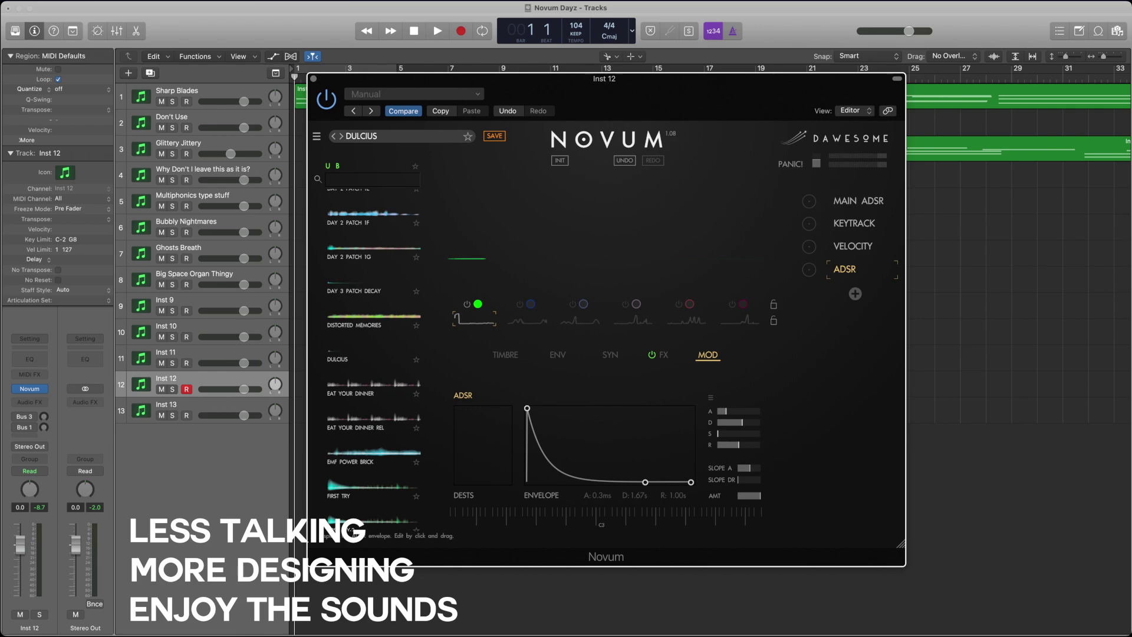
drag(744, 448, 748, 445)
drag(588, 442, 588, 452)
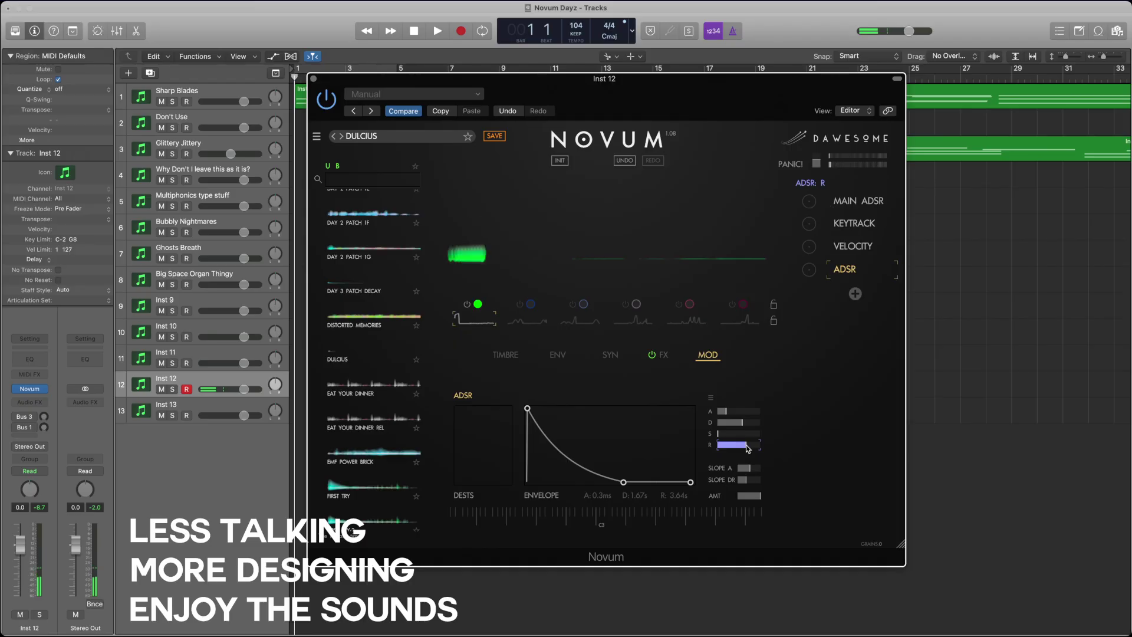
- Set the ADSR source's attack to 0.1 ms and release to 2.16 s, and modulate layer 1's Pitch by about a quarter of it
drag(744, 446, 739, 452)
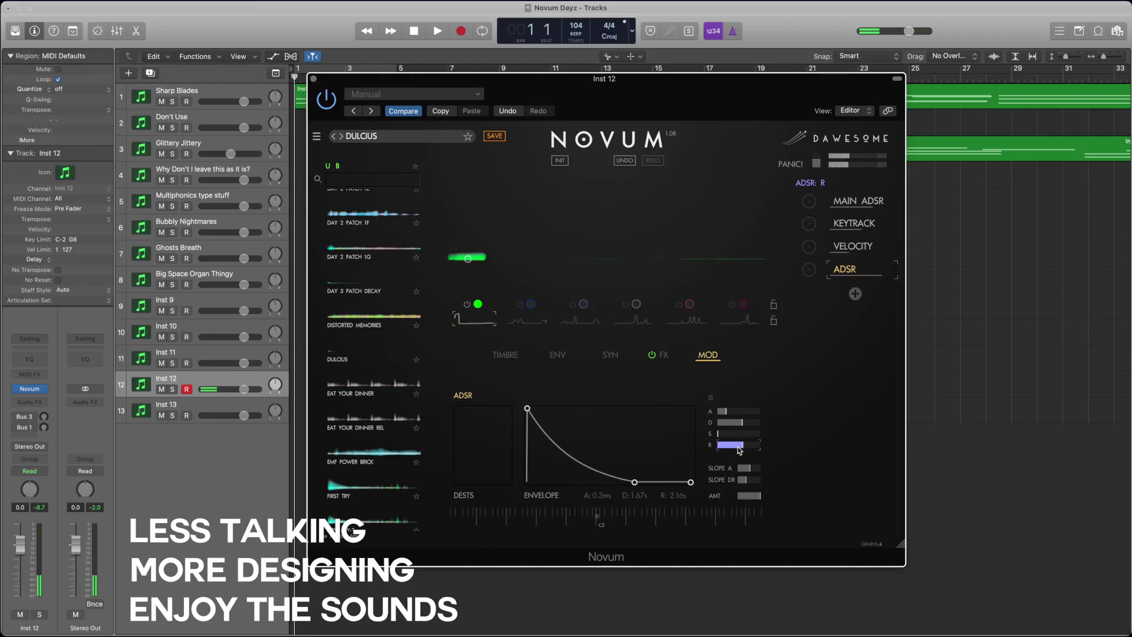
click(746, 481)
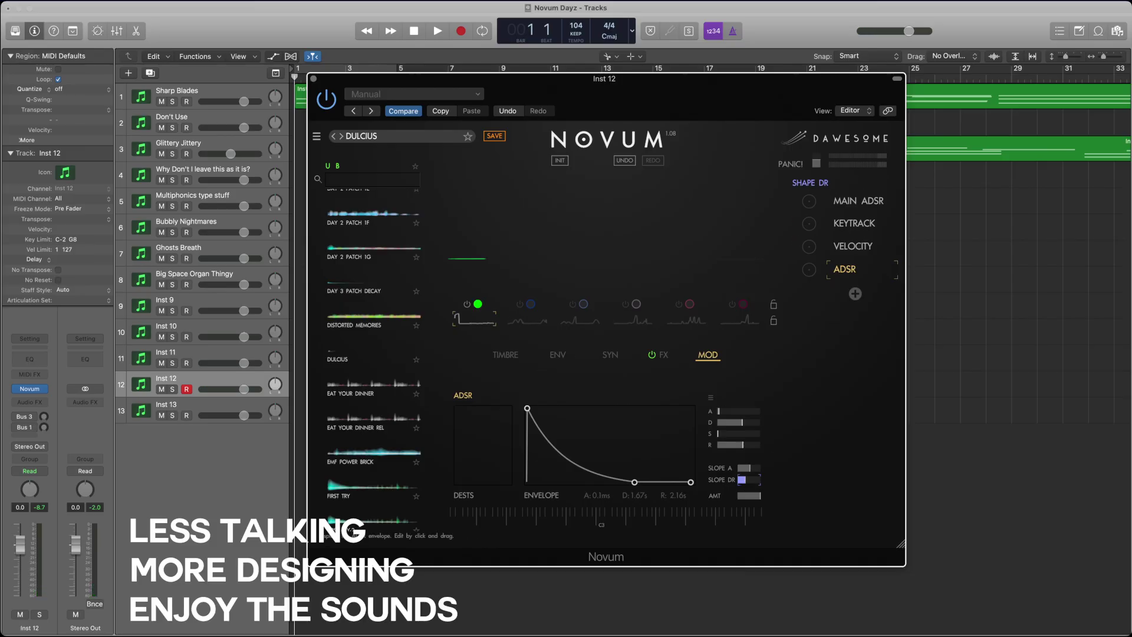
click(558, 355)
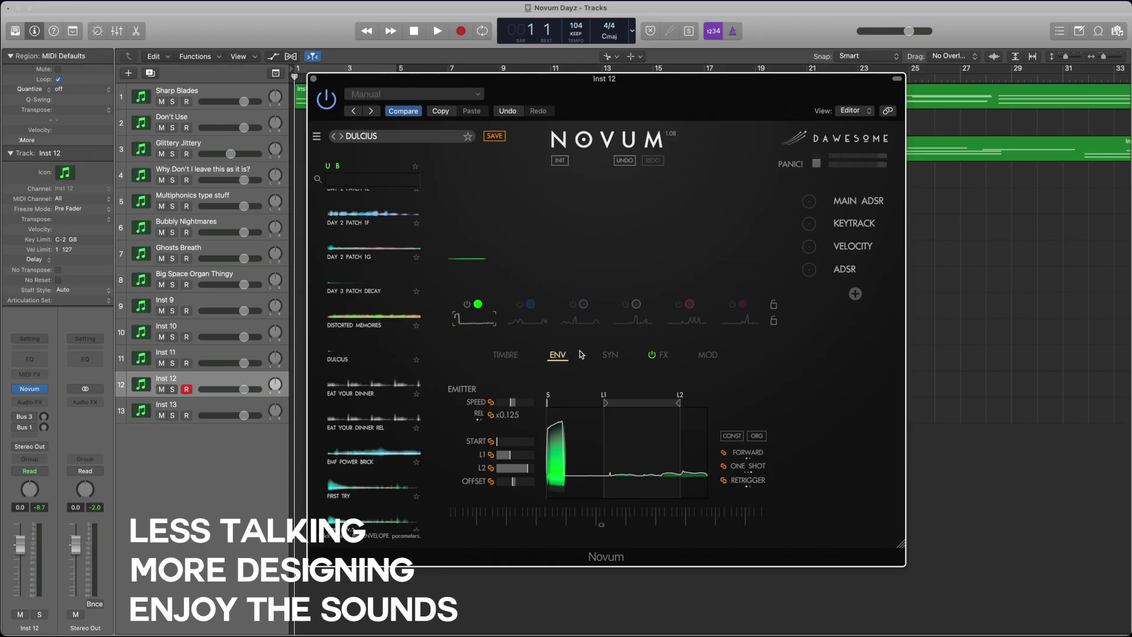
click(623, 358)
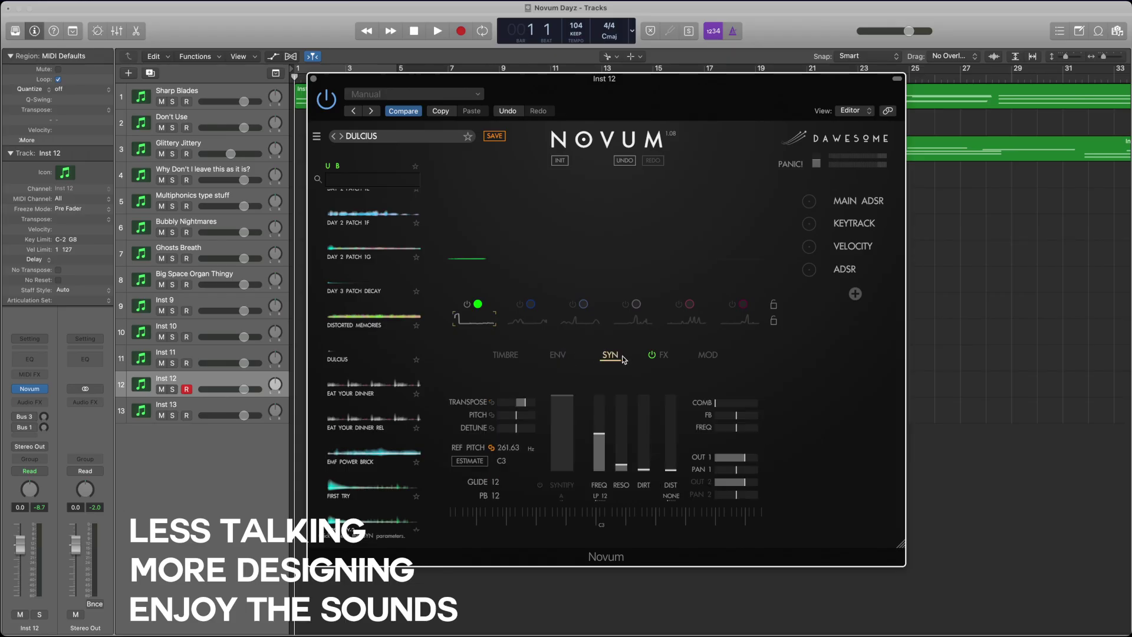
click(521, 420)
drag(812, 269, 820, 242)
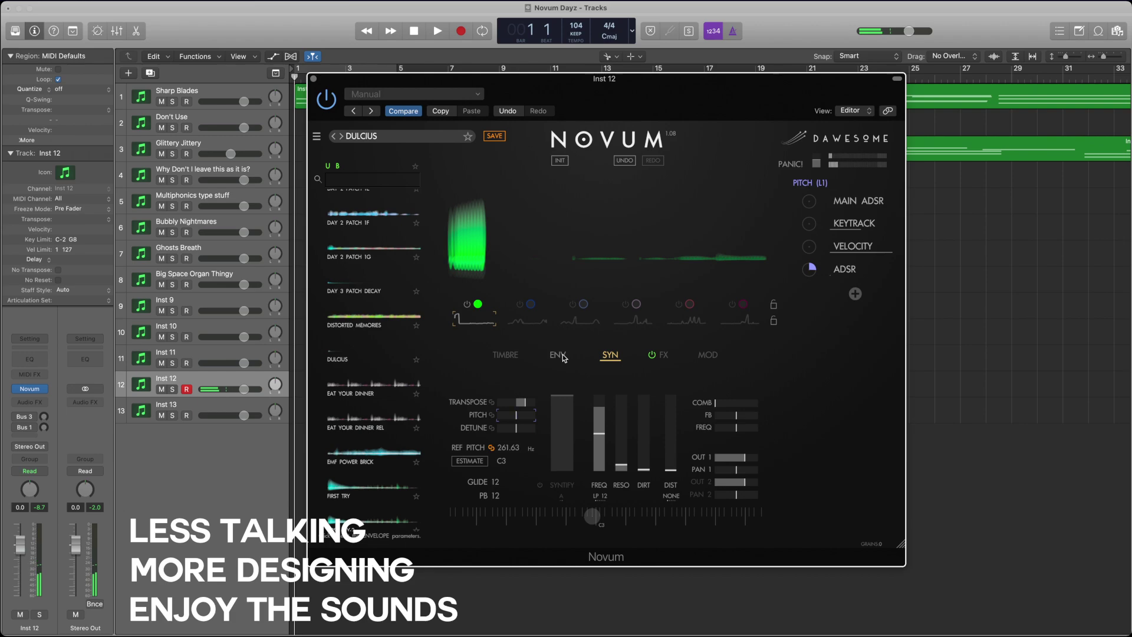
- Review layer 1's timbre, envelope and synthesis settings and the ADSR curve while auditioning the pitch modulation
click(519, 357)
click(610, 357)
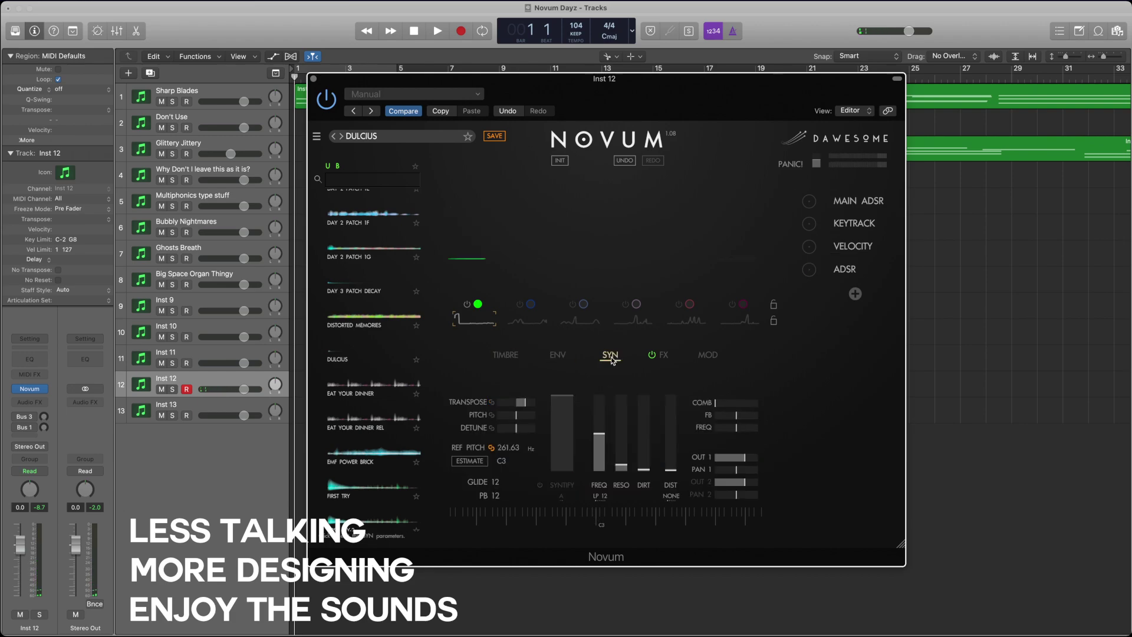
click(560, 357)
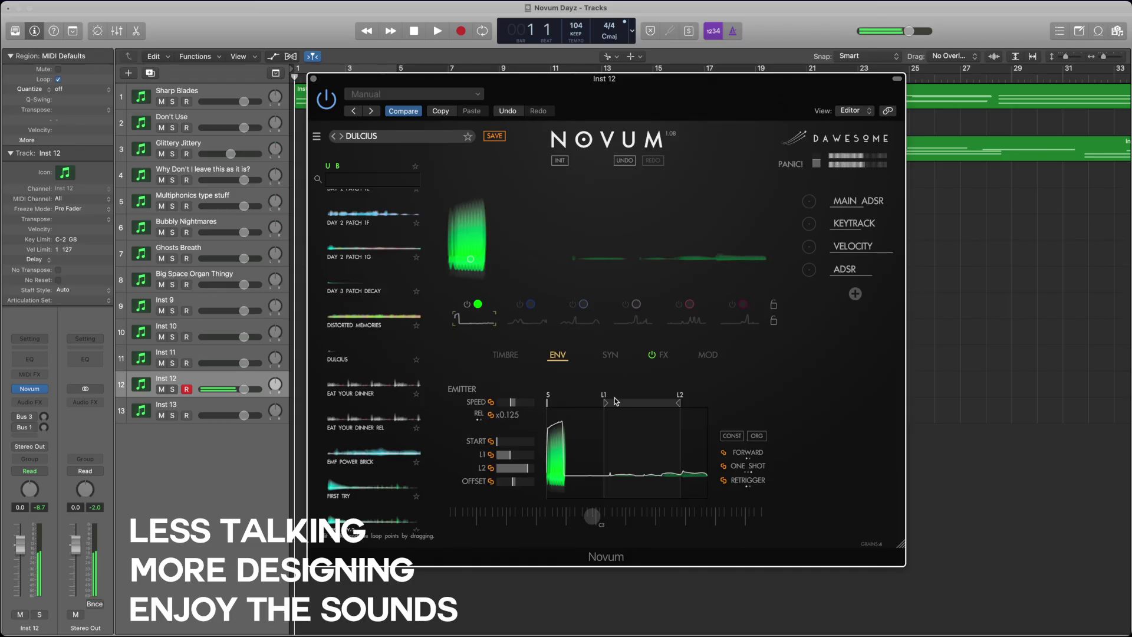
click(707, 356)
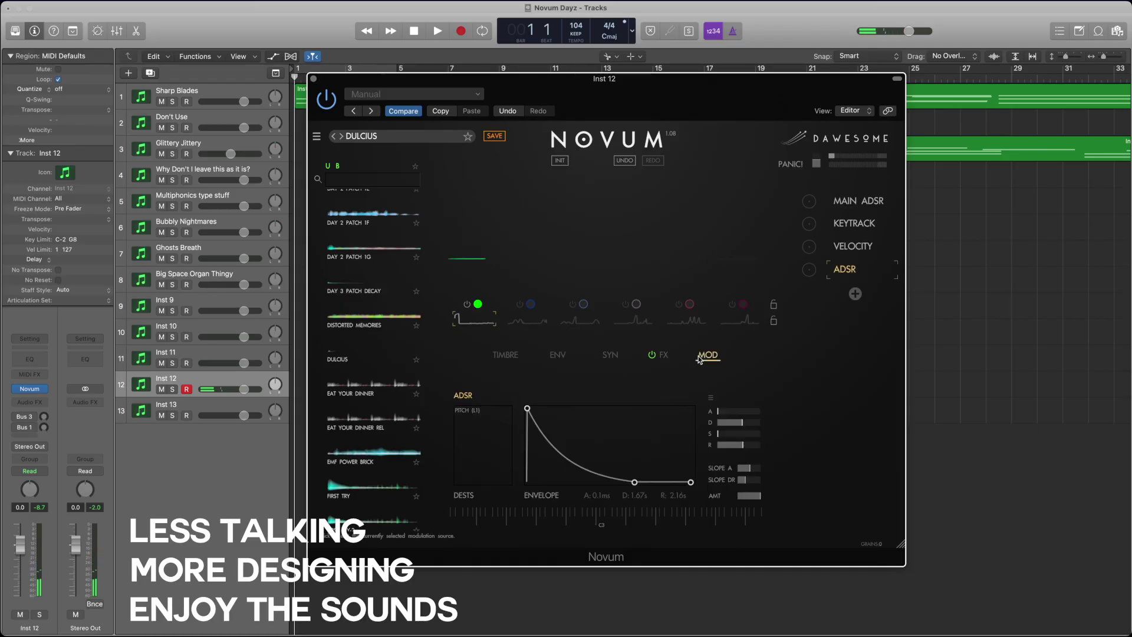
mouse_move(526, 409)
mouse_down()
mouse_move(549, 408)
mouse_move(529, 411)
mouse_up()
click(505, 354)
click(560, 355)
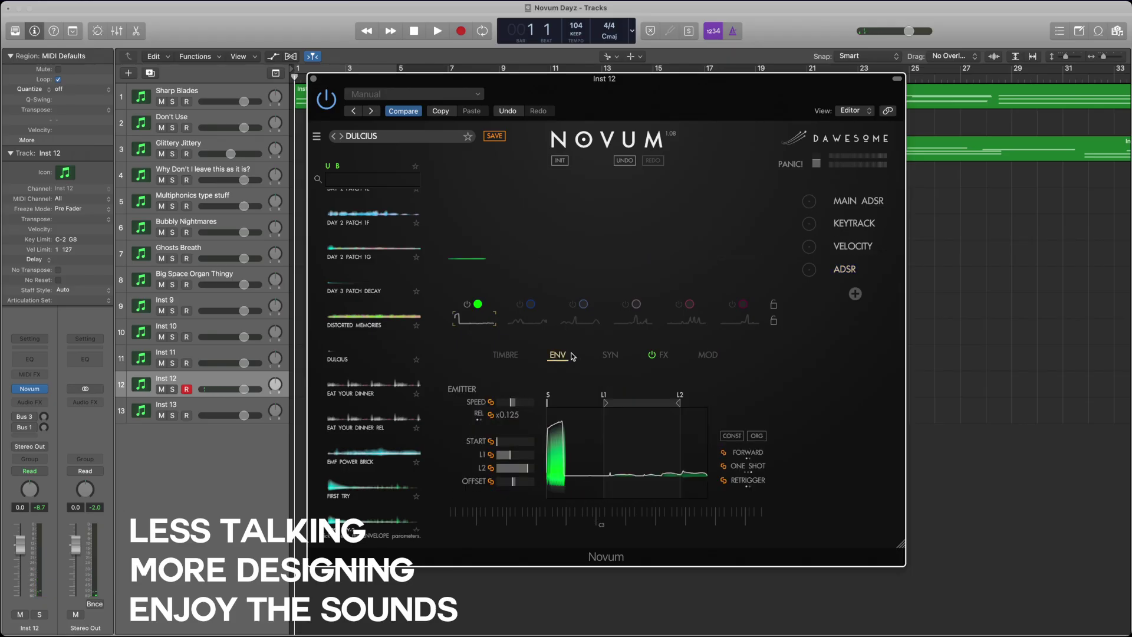
click(611, 354)
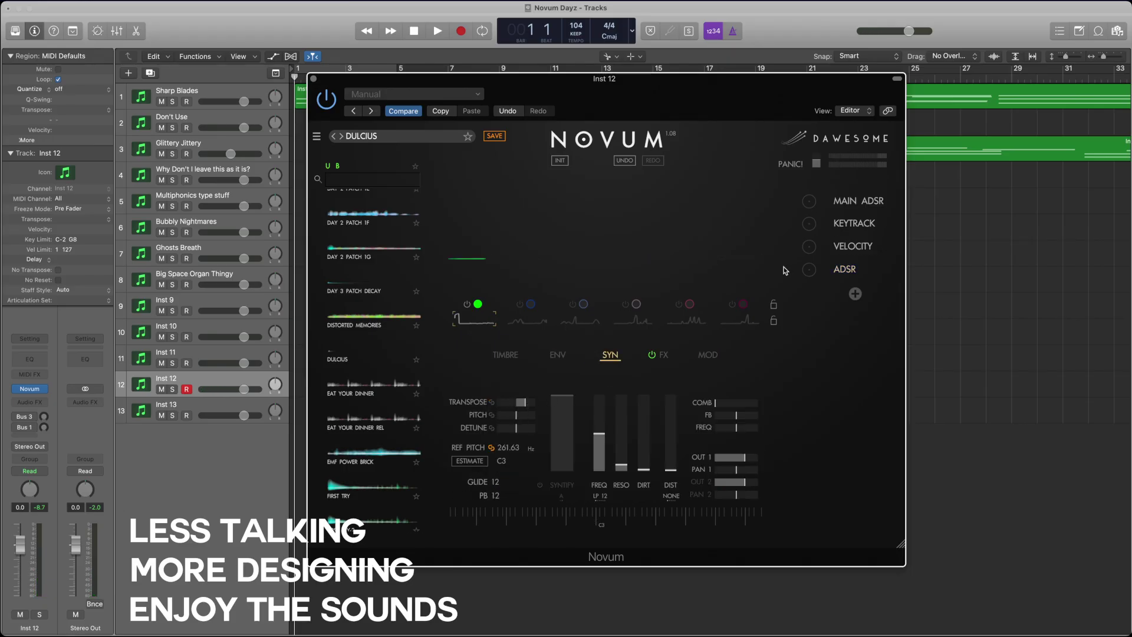
click(529, 417)
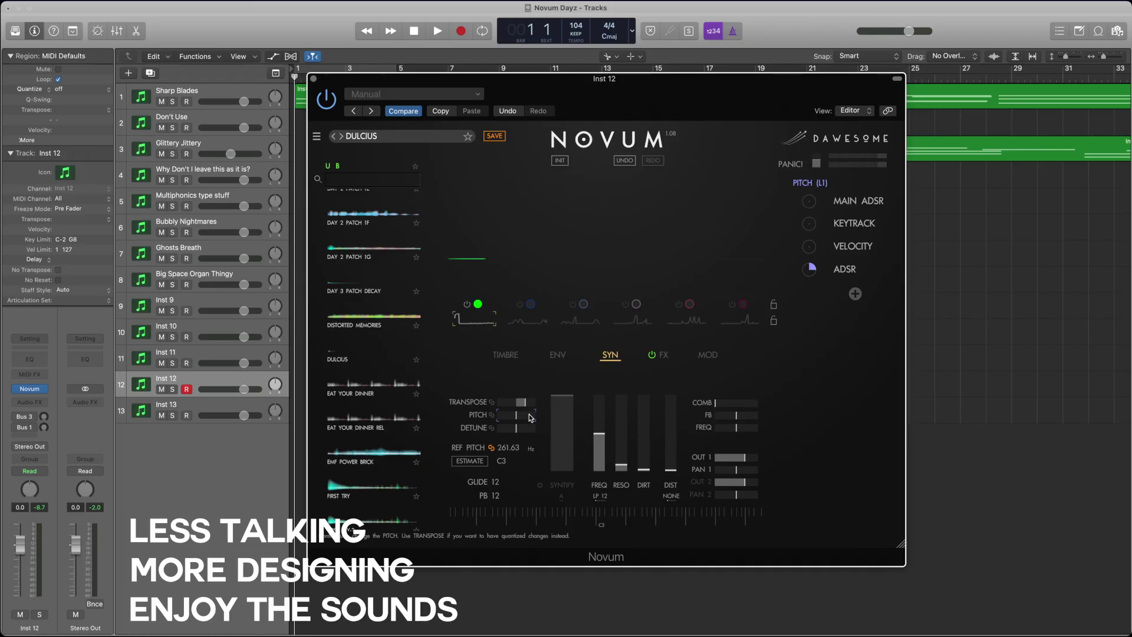
mouse_move(529, 417)
mouse_down()
mouse_move(538, 421)
mouse_move(522, 420)
mouse_up()
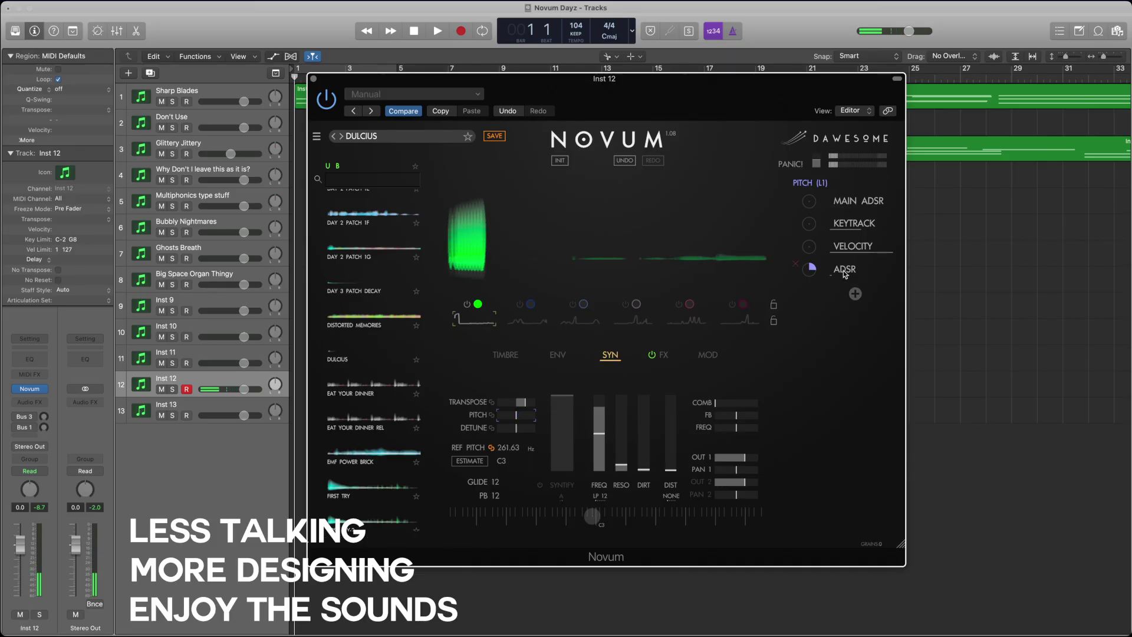
- Add an LFO modulation source, unsync its rate to 0.993 Hz and draw its shape as a curve falling from maximum to minimum
click(855, 294)
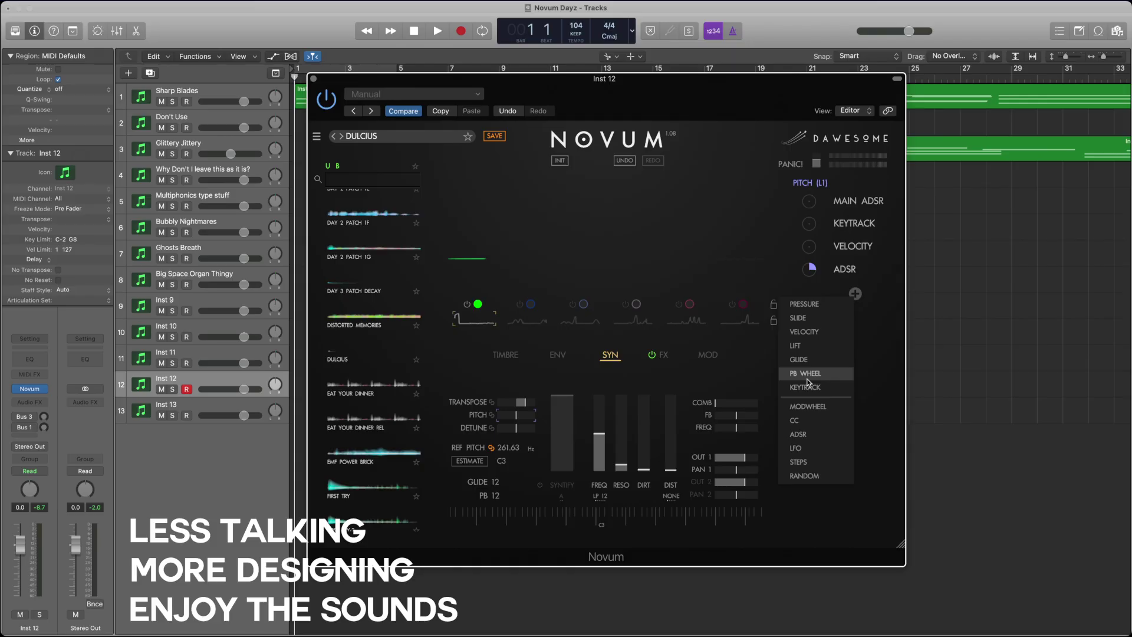
click(816, 447)
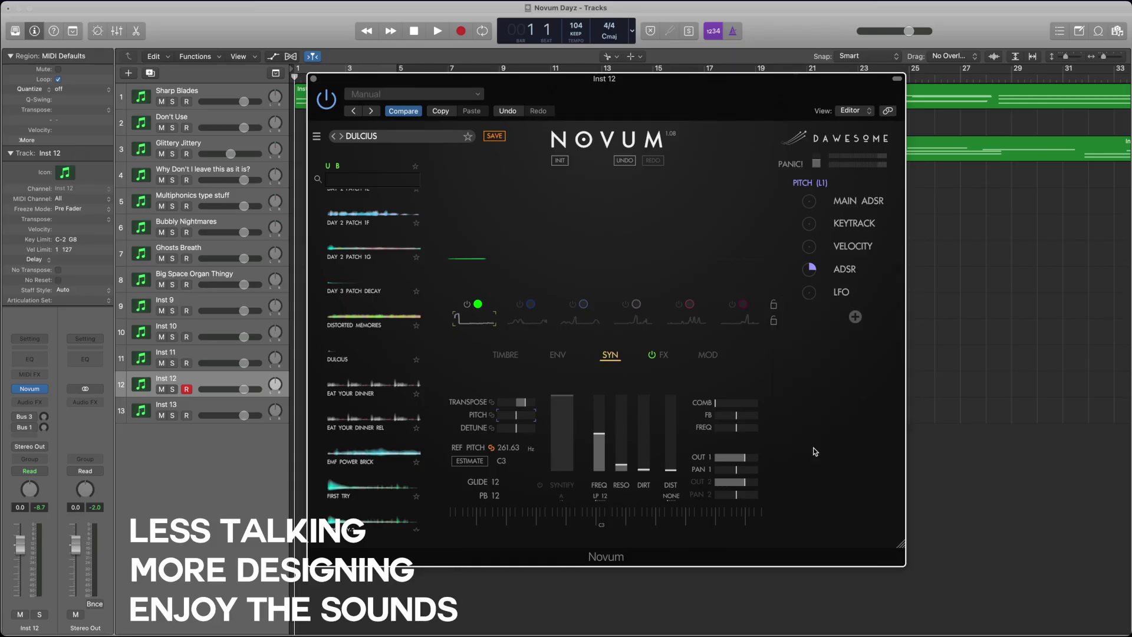
click(847, 292)
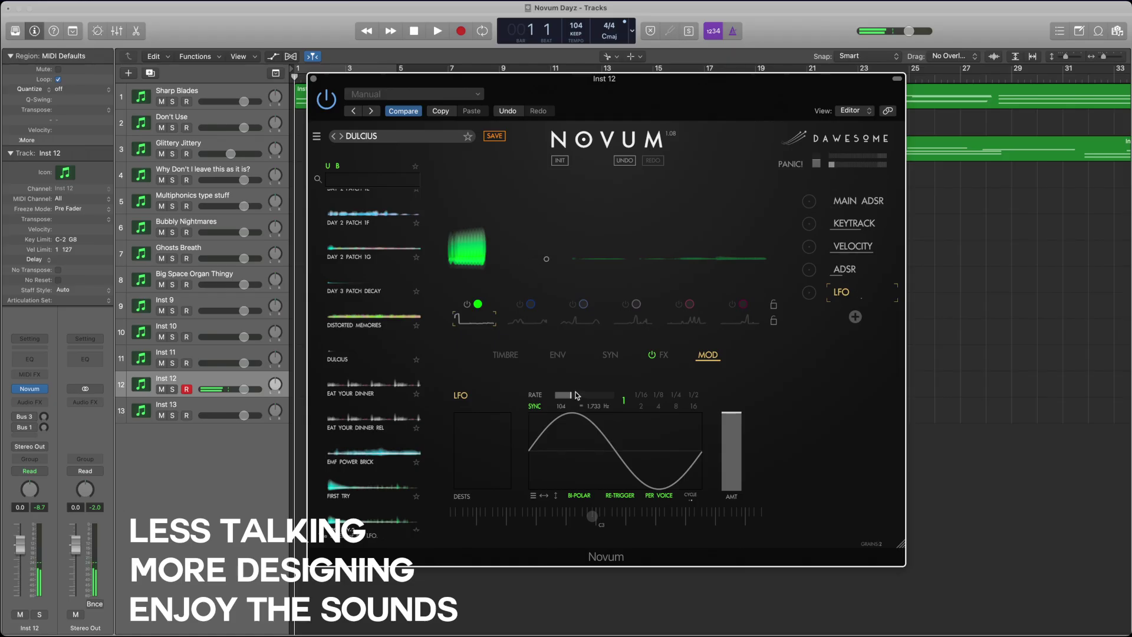
mouse_move(575, 396)
mouse_down()
mouse_move(547, 417)
mouse_move(632, 467)
mouse_up()
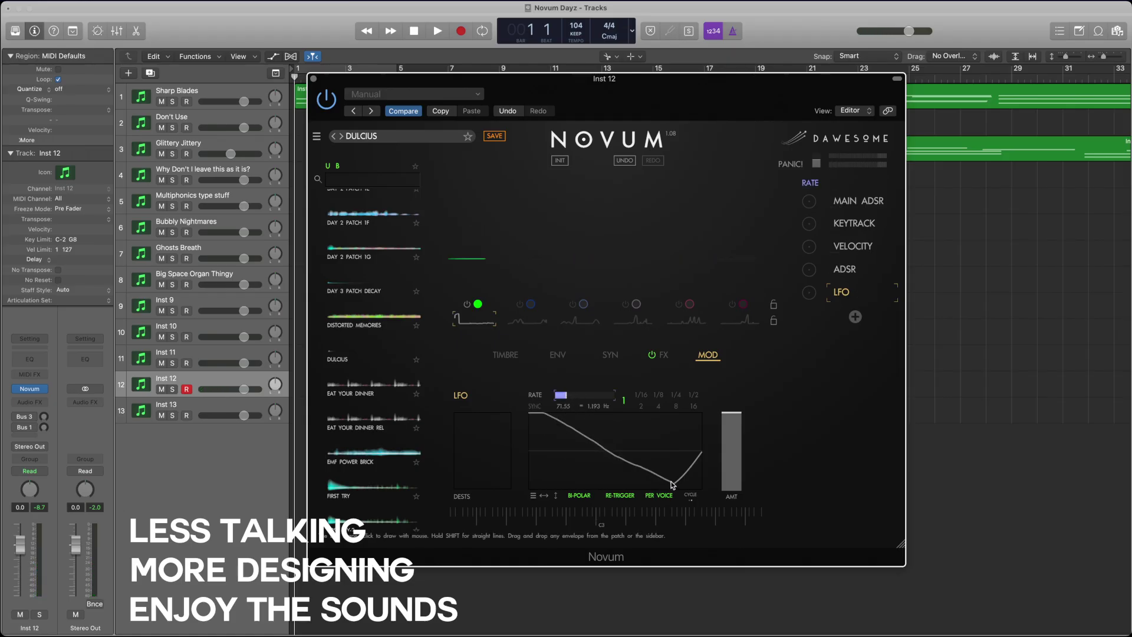
drag(695, 491, 703, 489)
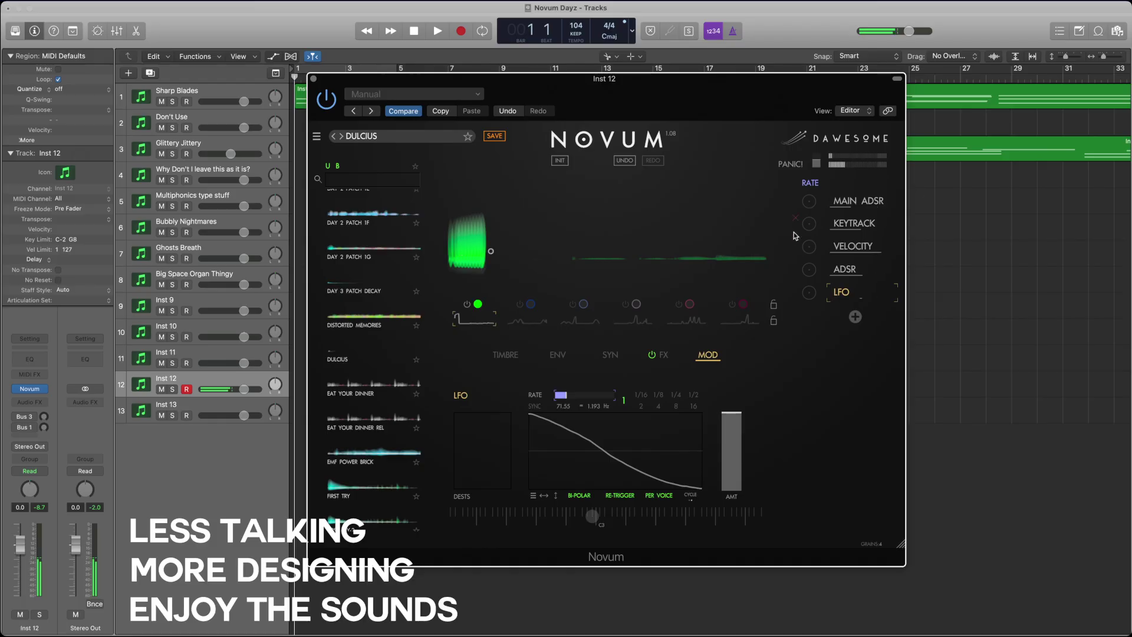
drag(570, 395, 559, 398)
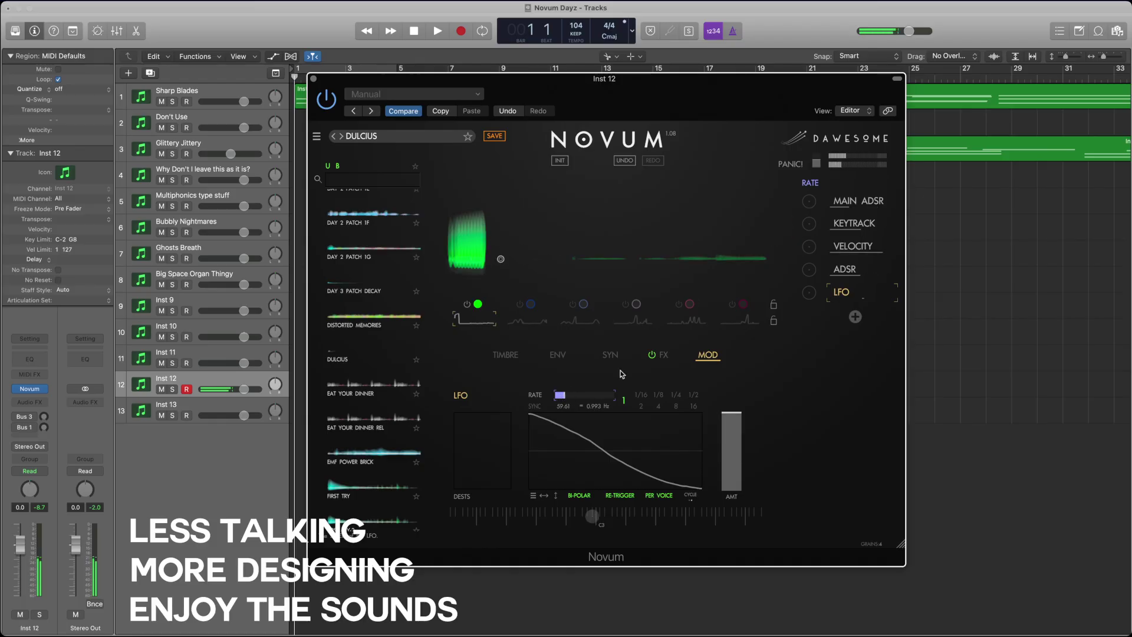
- Modulate the Pitch of layer 1 by a small positive amount of LFO
click(558, 355)
click(612, 357)
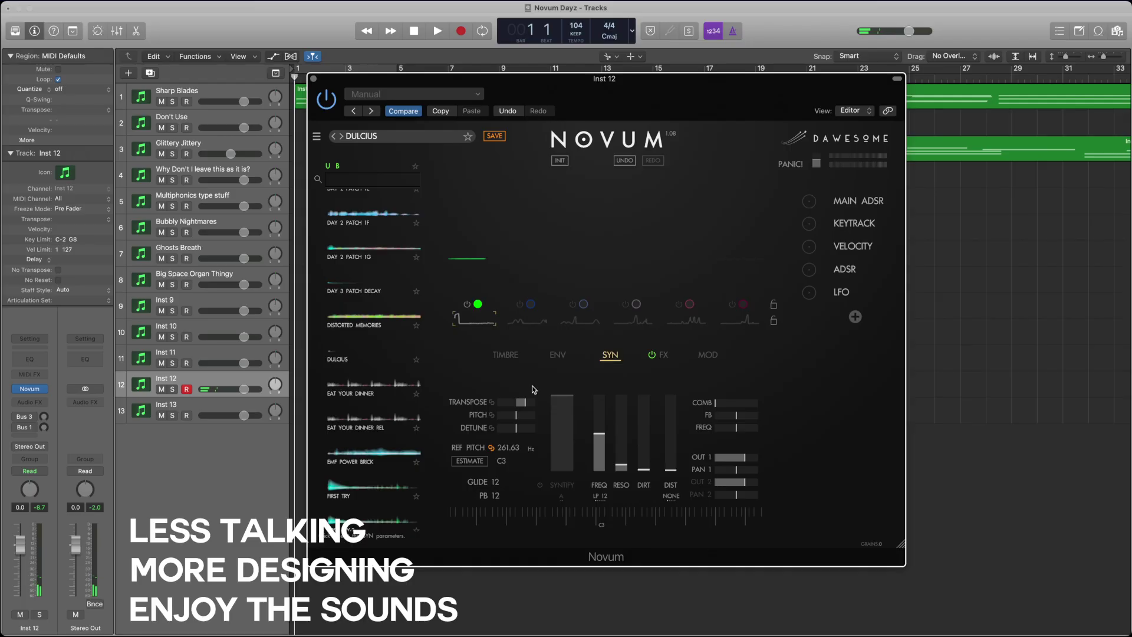
click(523, 417)
drag(810, 292, 802, 268)
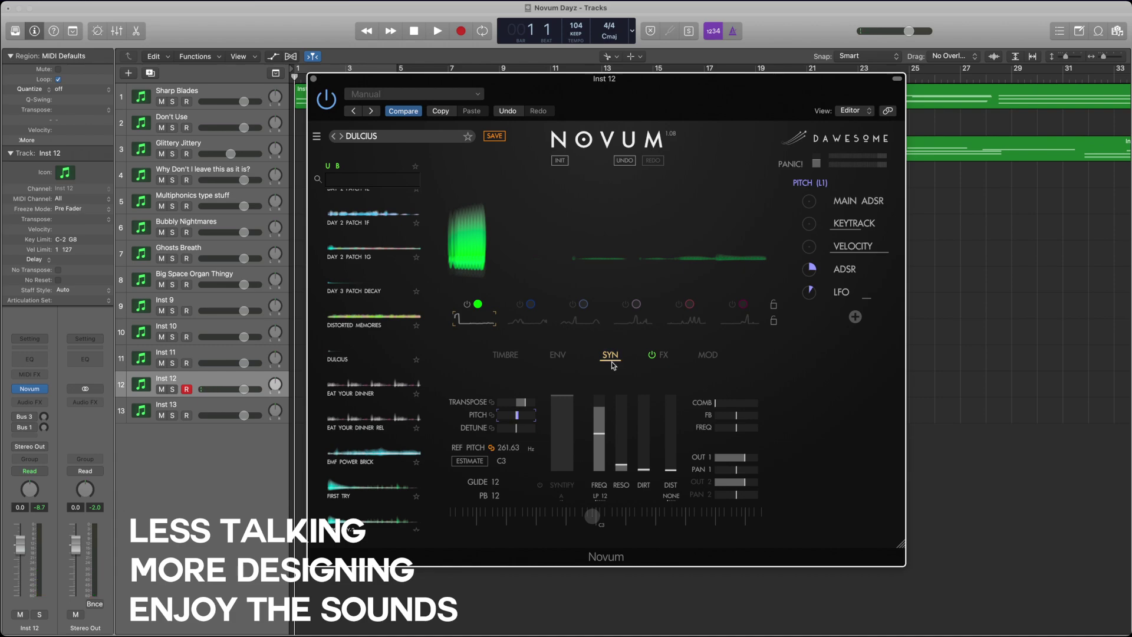
- Raise the LFO rate to 5.584 Hz
click(559, 356)
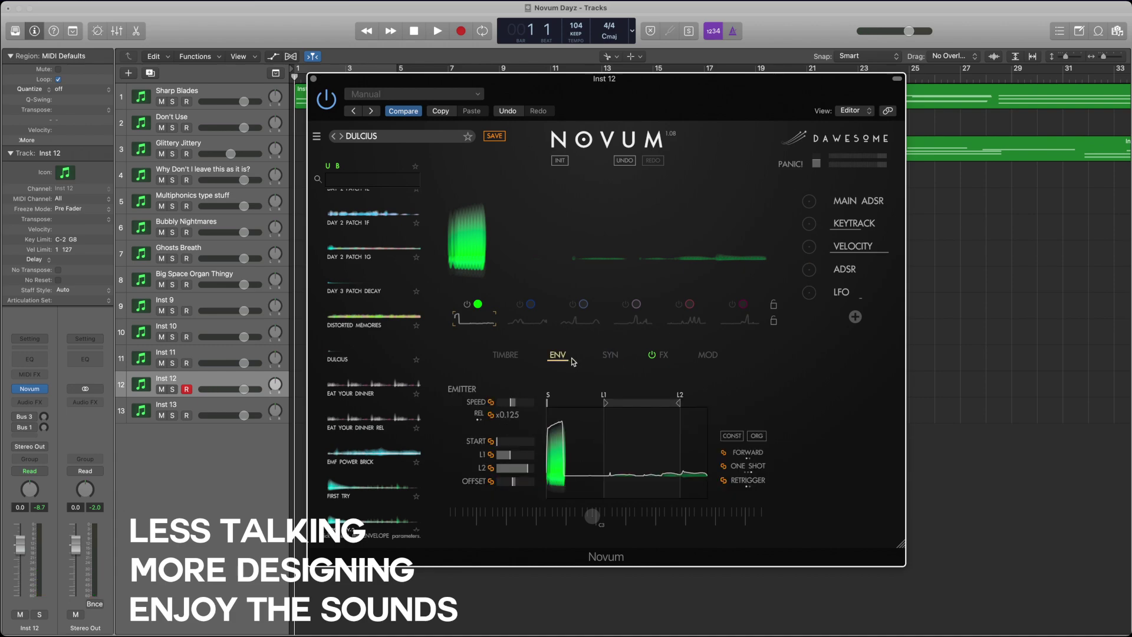
click(612, 357)
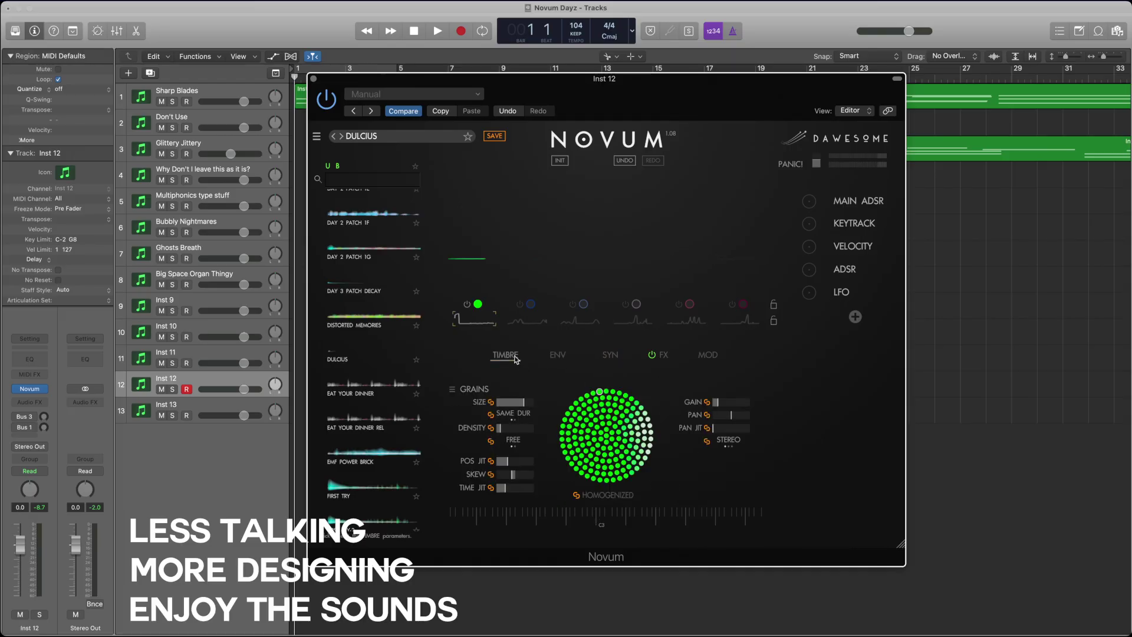
click(702, 357)
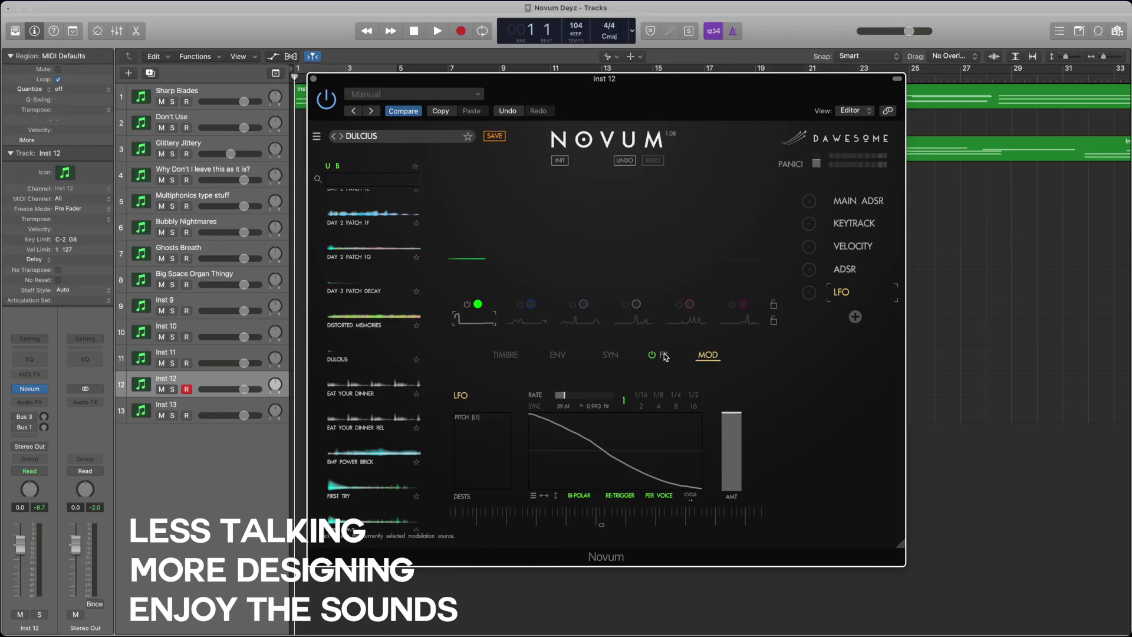
drag(564, 400, 652, 405)
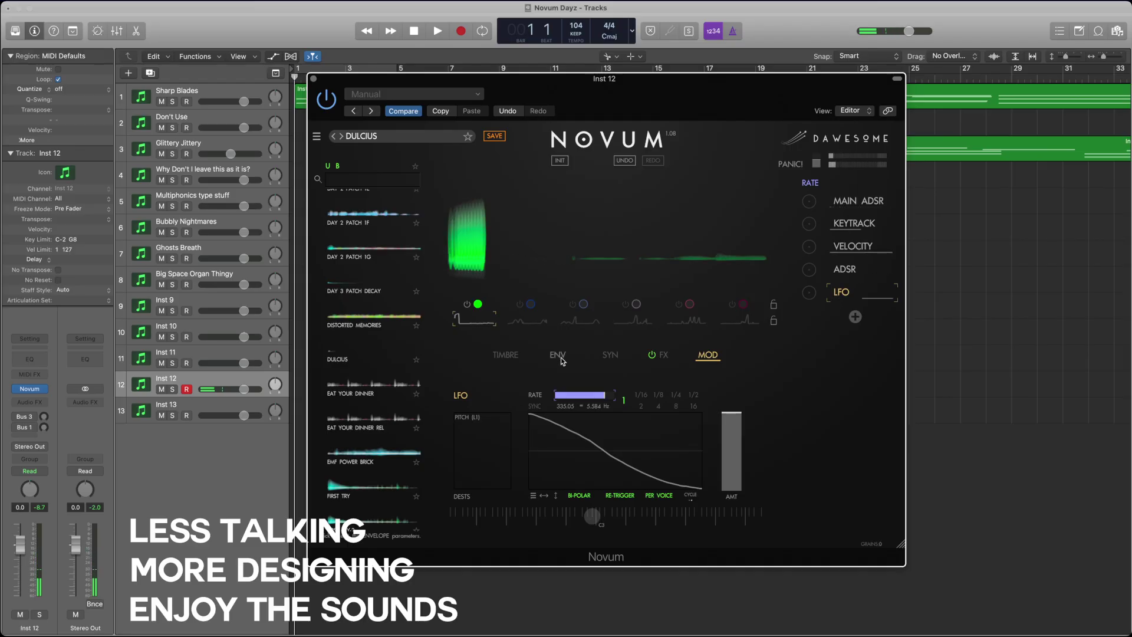
- Try modulating the Transpose of layer 1 by a slight positive amount of LFO
click(610, 354)
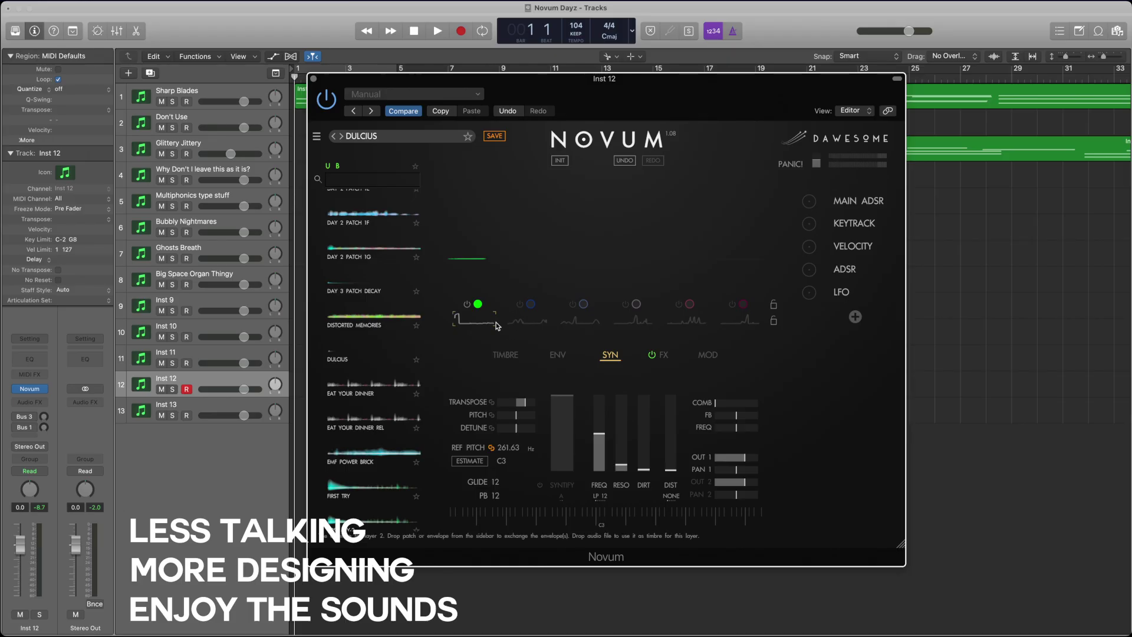
click(527, 407)
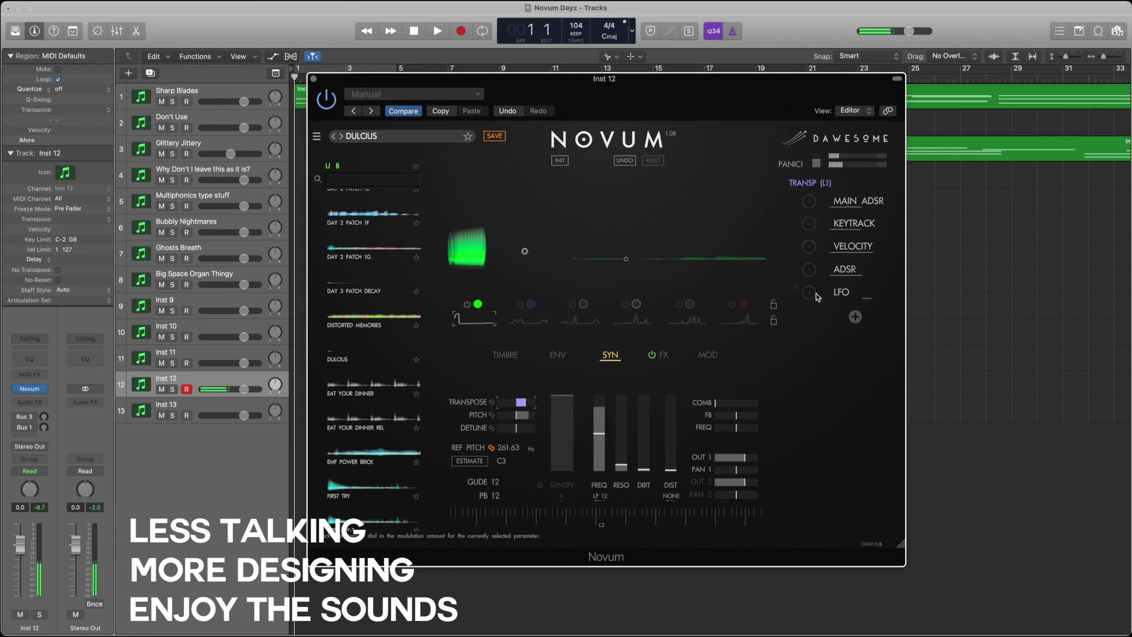
scroll(818, 296, up, 5)
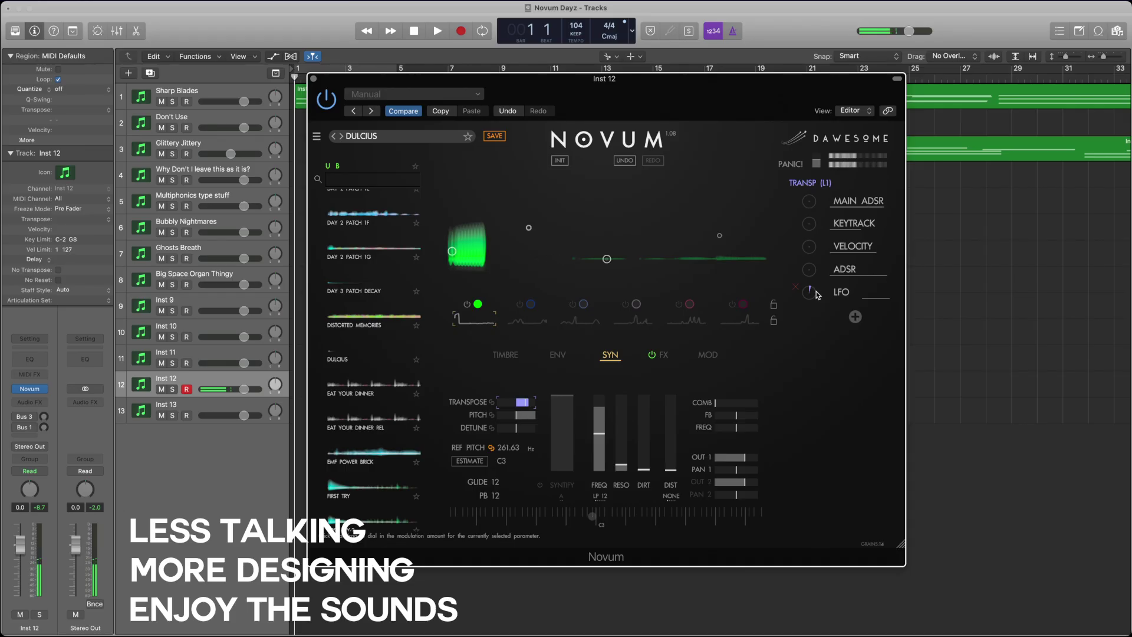
scroll(817, 297, up, 2)
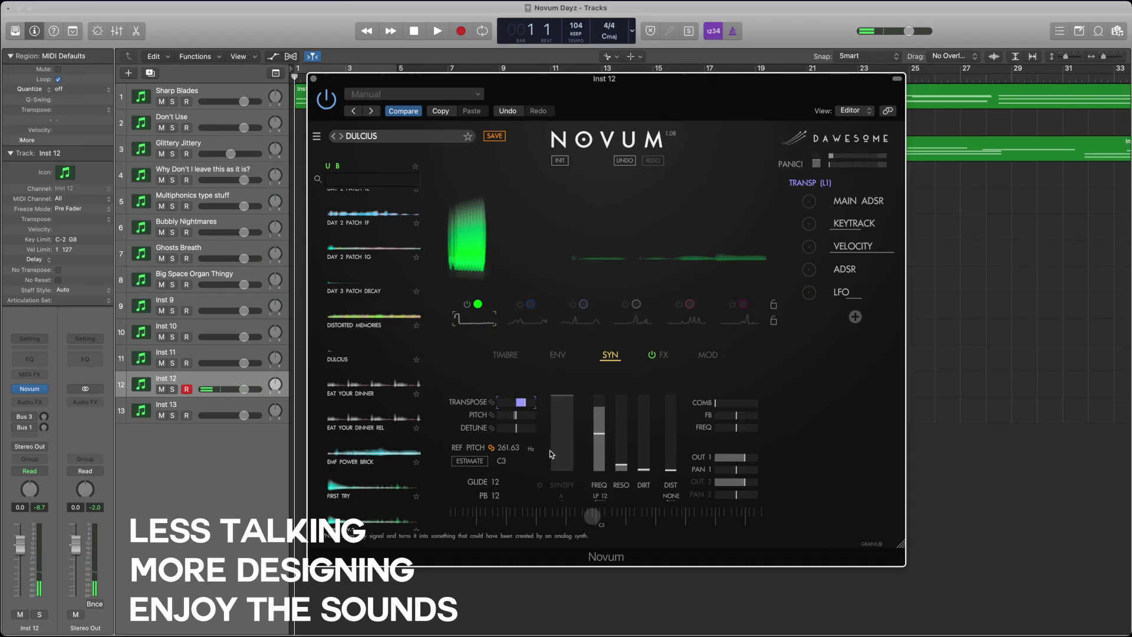
- Raise the linked emitter speed to about x1.013 and slightly increase the linked grain size
click(568, 359)
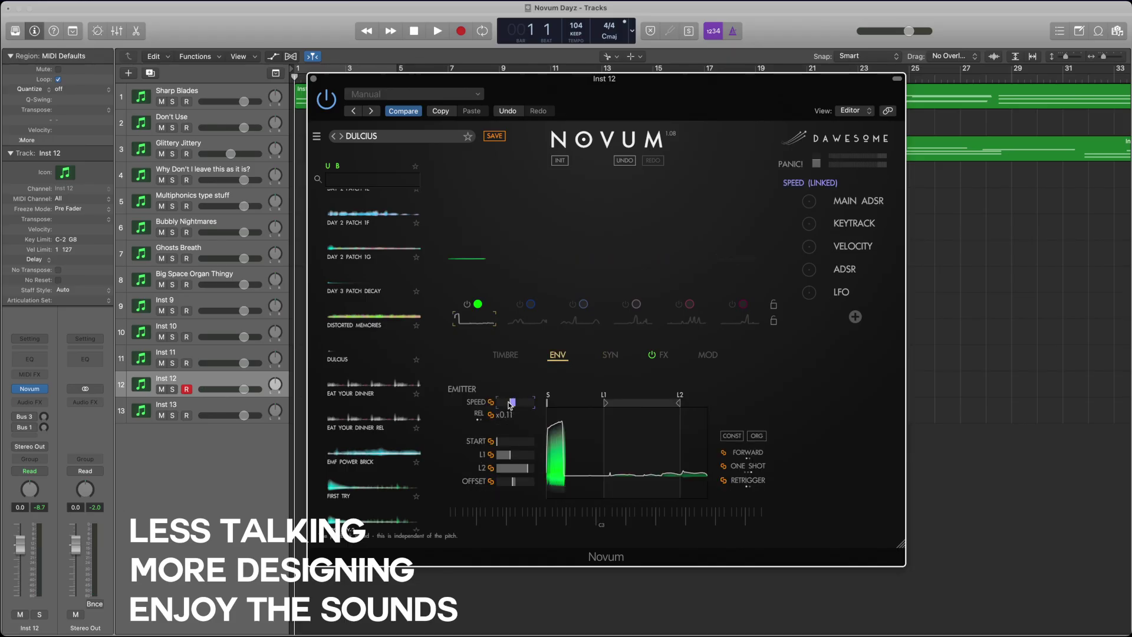
drag(510, 405, 532, 409)
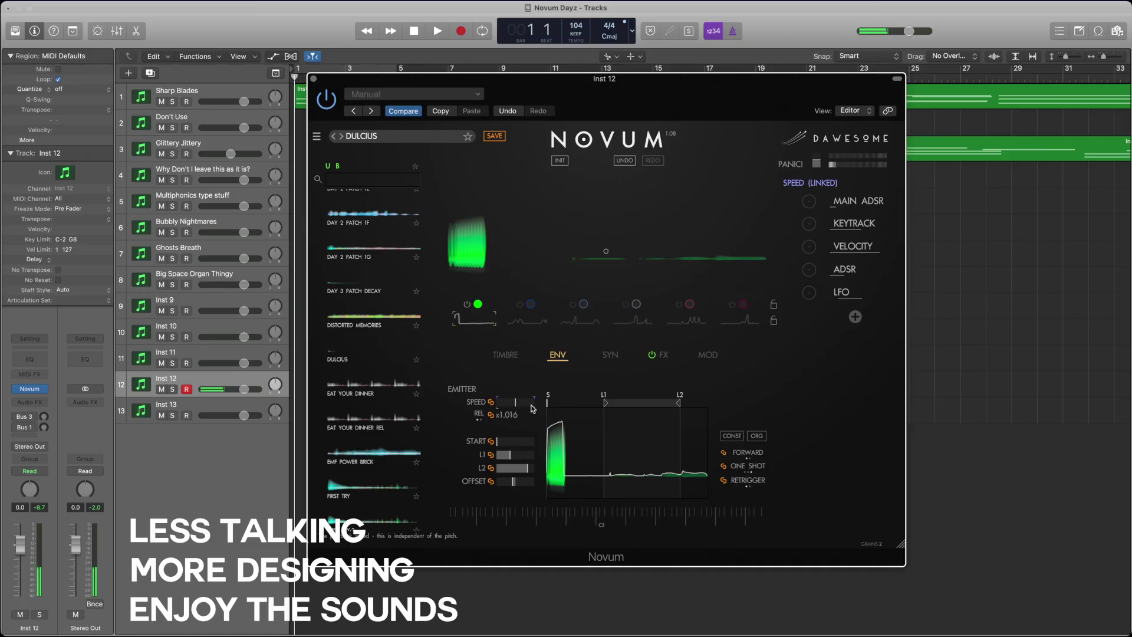
click(506, 355)
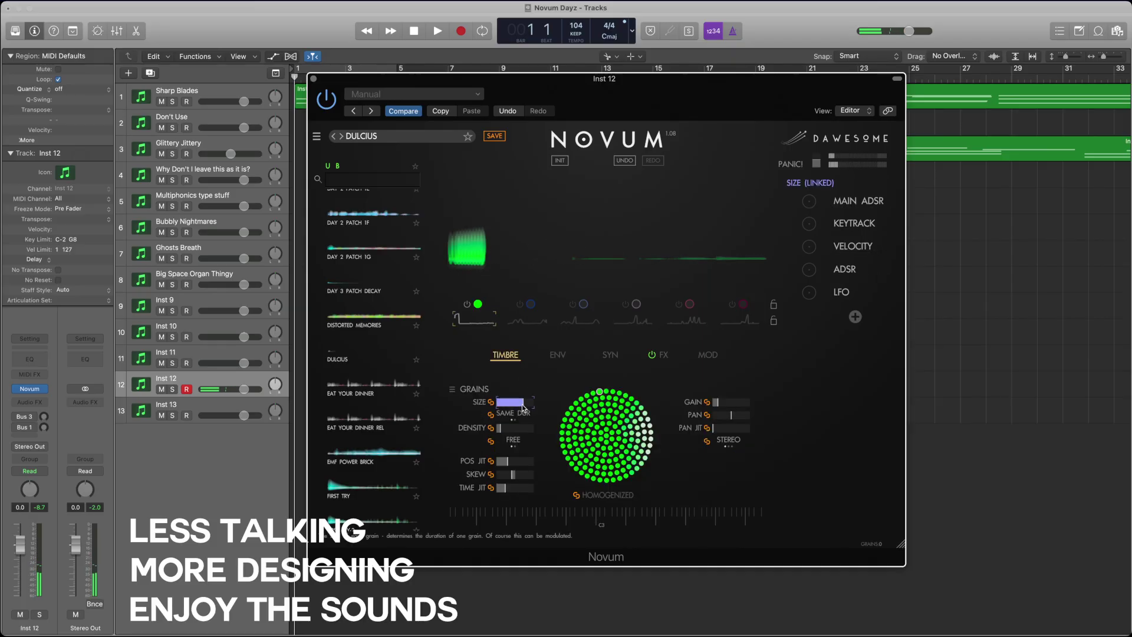
drag(523, 407, 541, 410)
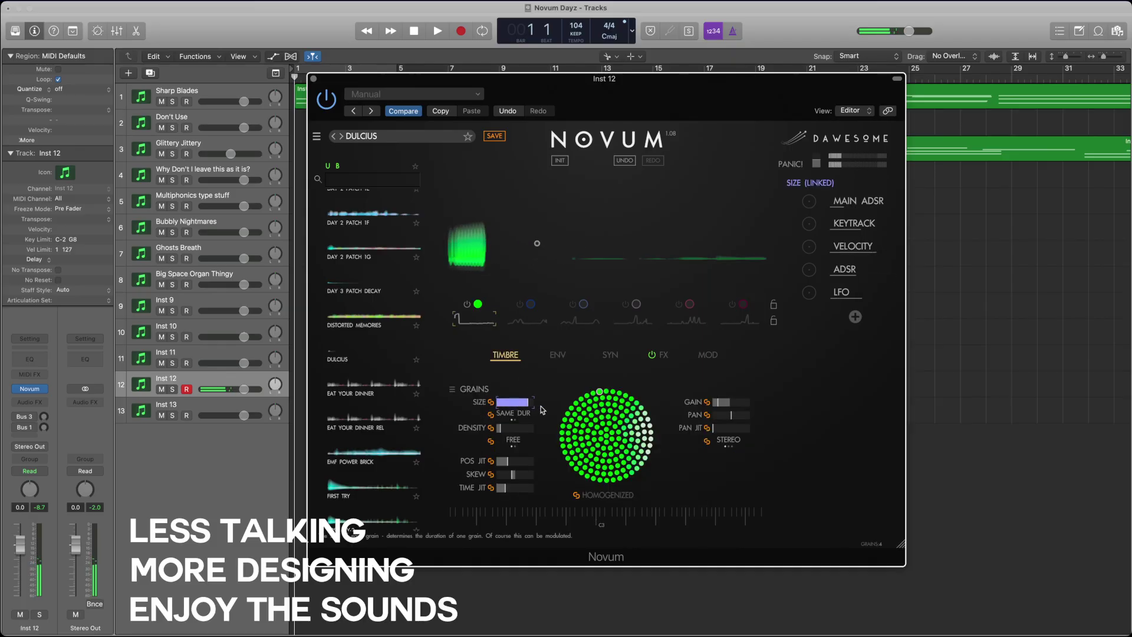
- Redraw layer 1's envelope as a gradual decay from just after the initial peak down to near zero around the second loop point
click(558, 355)
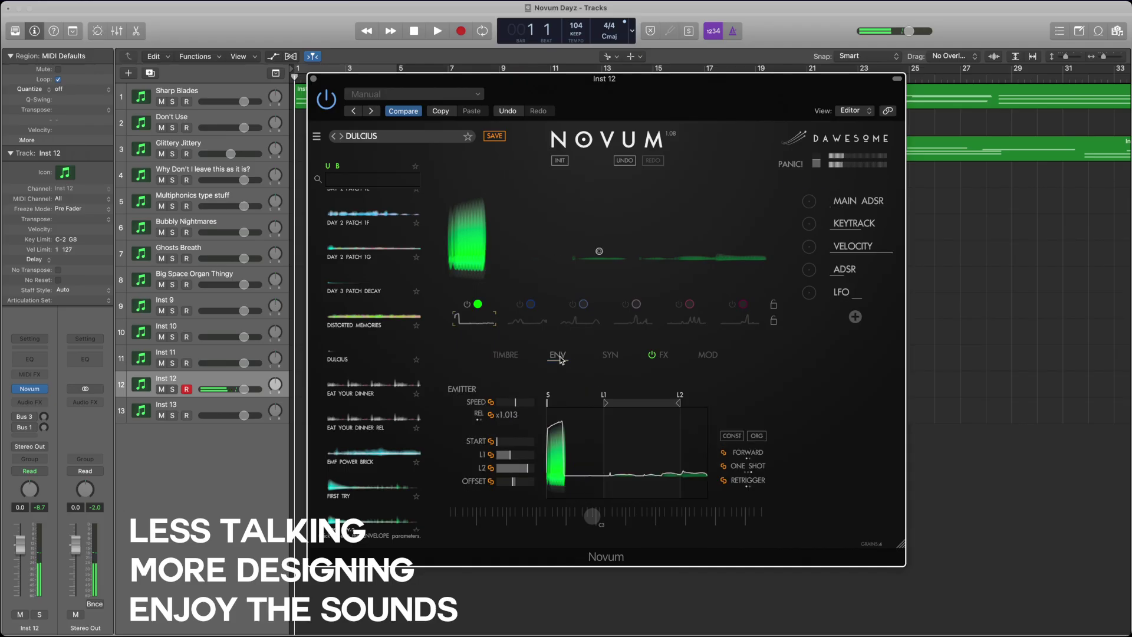
mouse_move(562, 435)
mouse_down()
mouse_move(598, 469)
mouse_move(689, 477)
mouse_up()
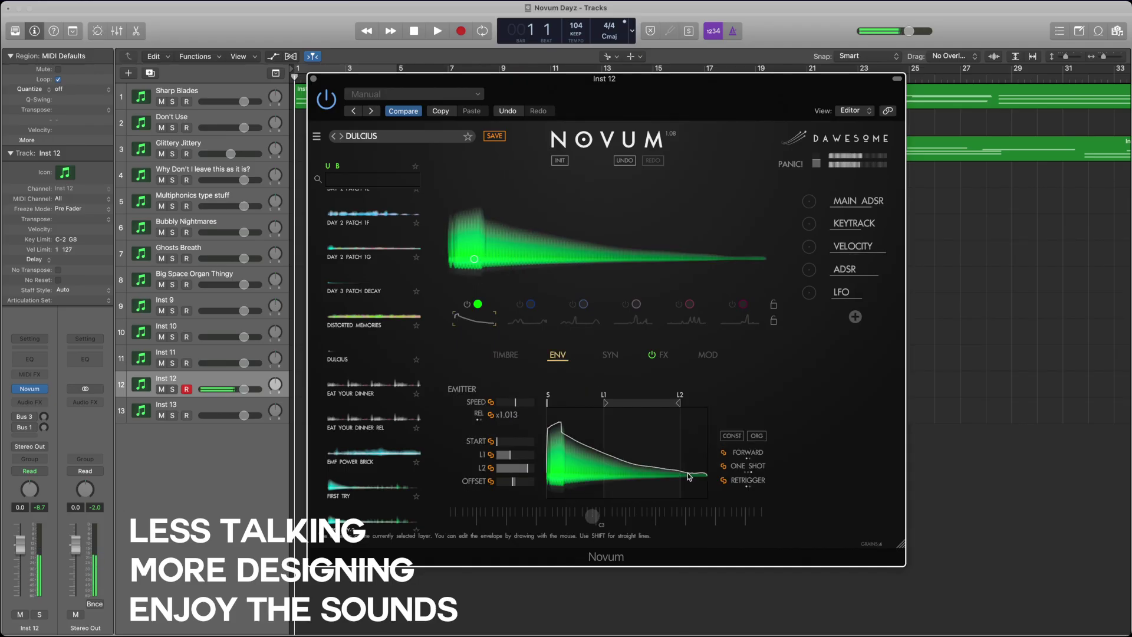
click(610, 355)
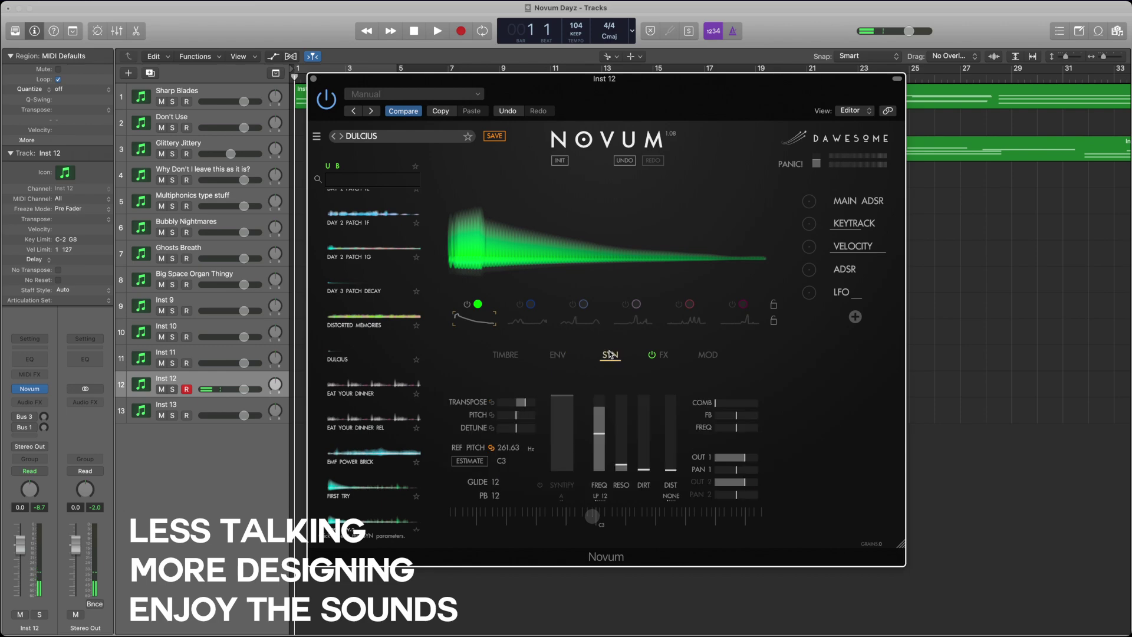
- Set a small positive LFO modulation amount on layer 1's Pitch and switch the effects off
click(517, 416)
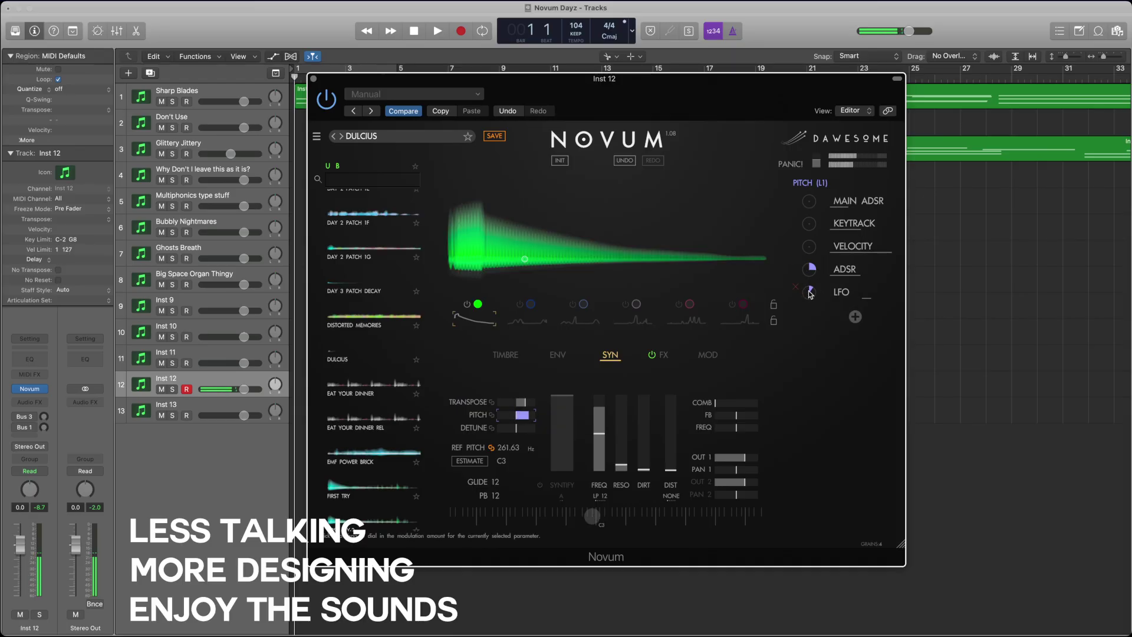
mouse_move(814, 286)
mouse_down()
mouse_move(815, 263)
mouse_move(816, 299)
mouse_up()
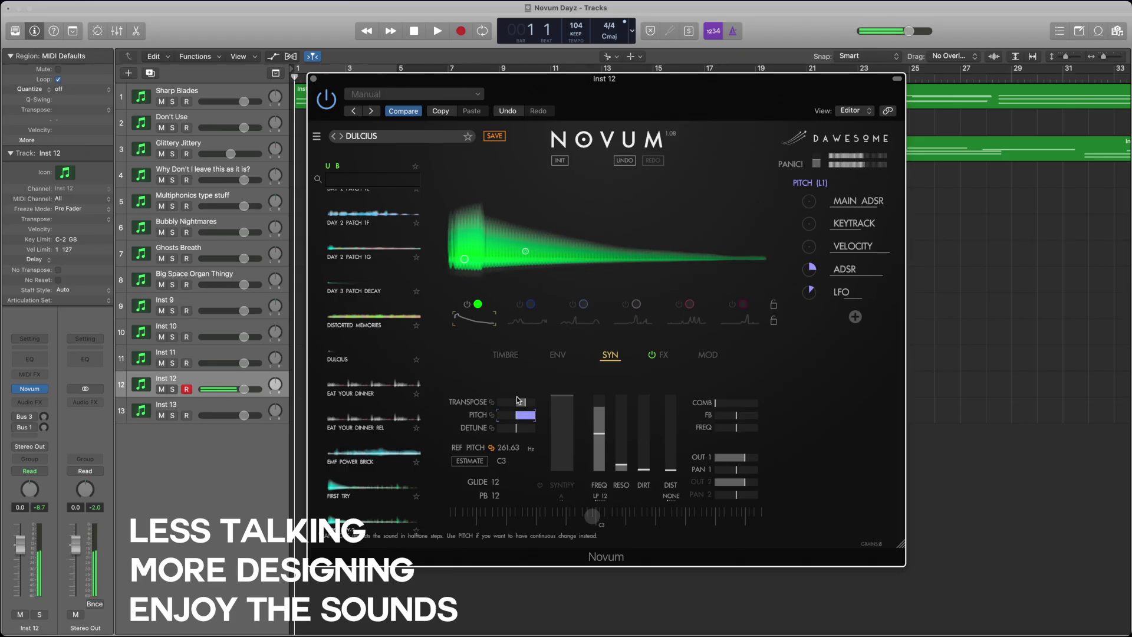
click(558, 355)
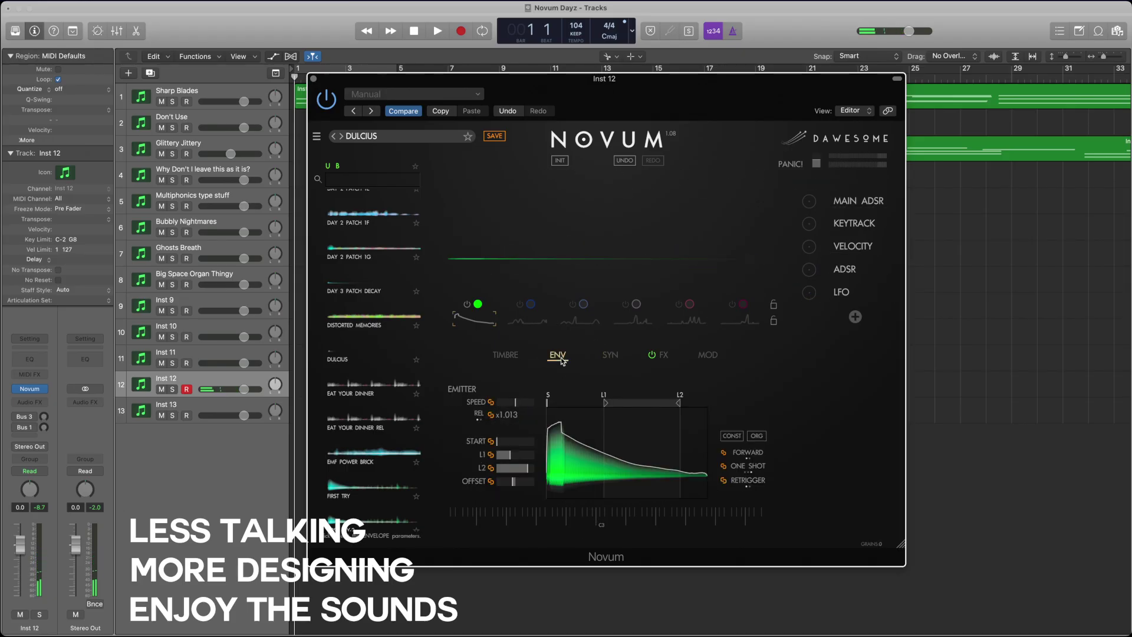
click(653, 357)
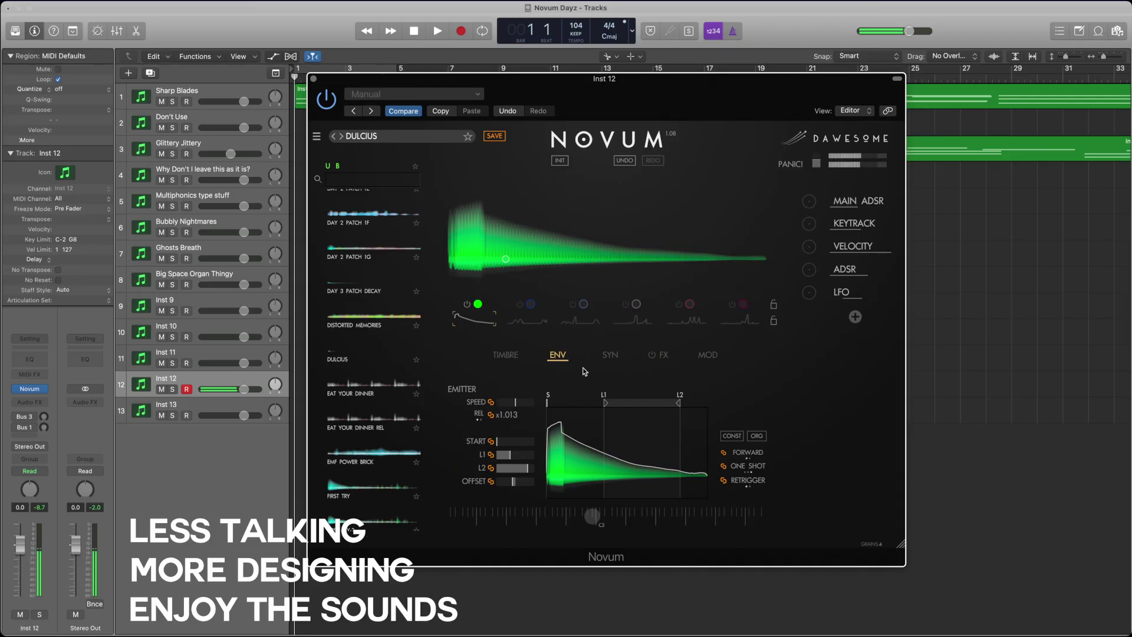
- Try different ADSR and LFO modulation amounts on layer 1's Pitch
click(610, 355)
click(519, 416)
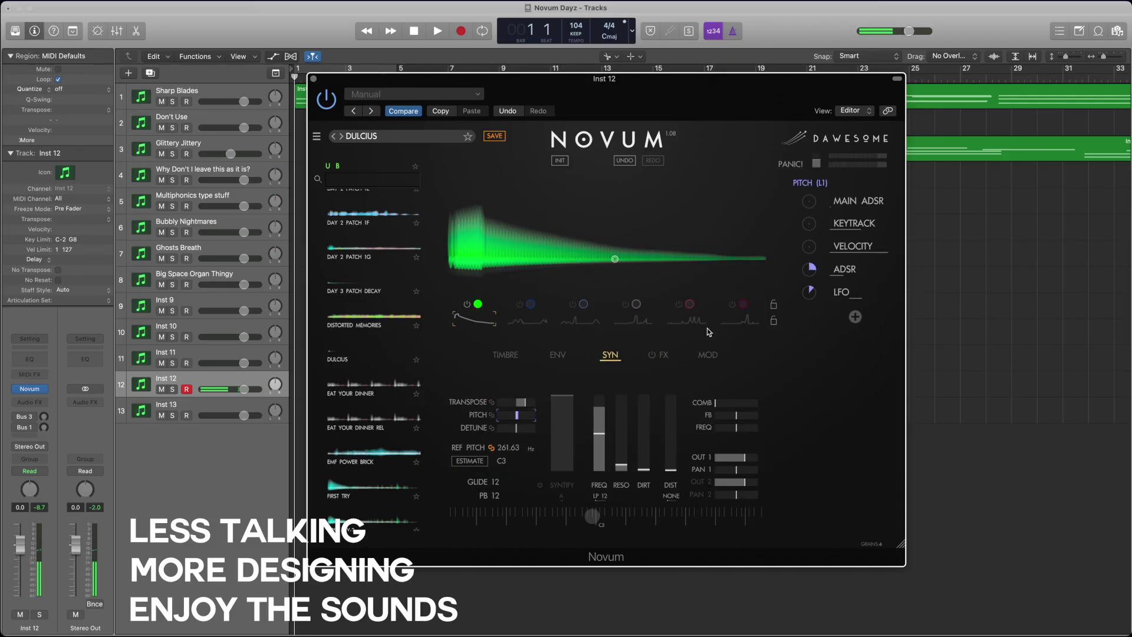
drag(809, 269, 809, 254)
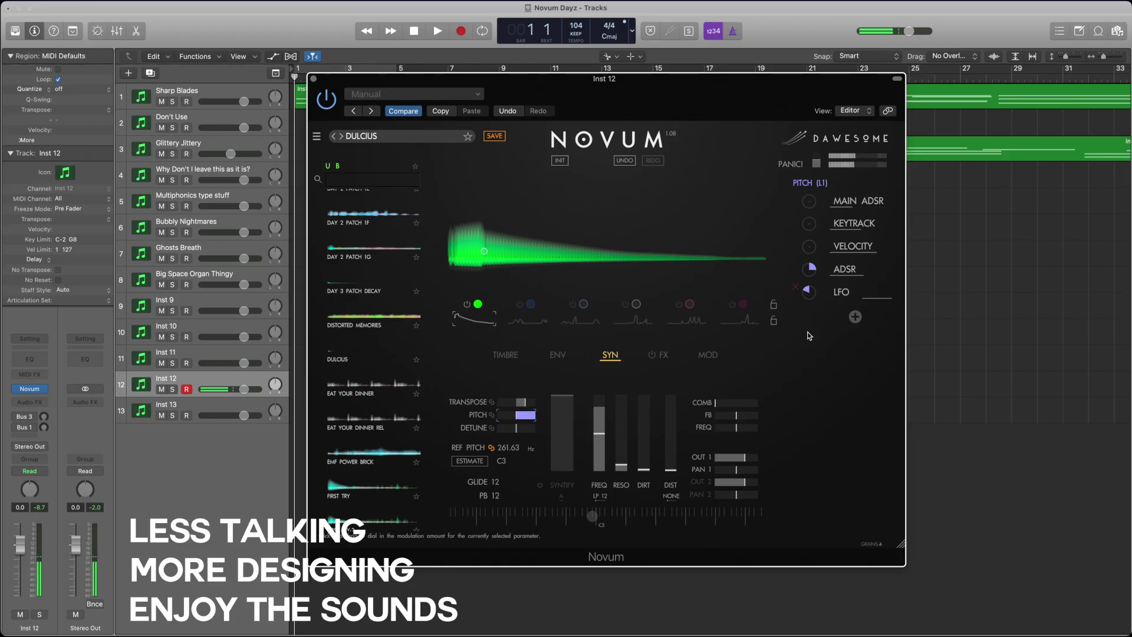
drag(808, 292, 799, 287)
- Remove layer 1's Transpose from the LFO's modulation destinations
click(838, 293)
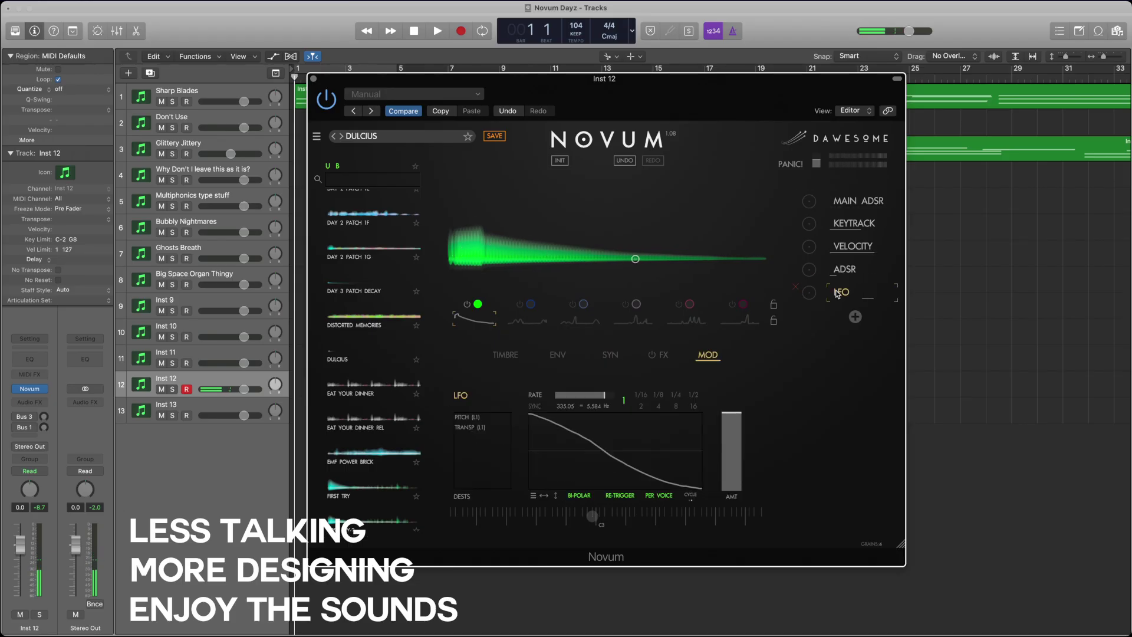
right_click(481, 432)
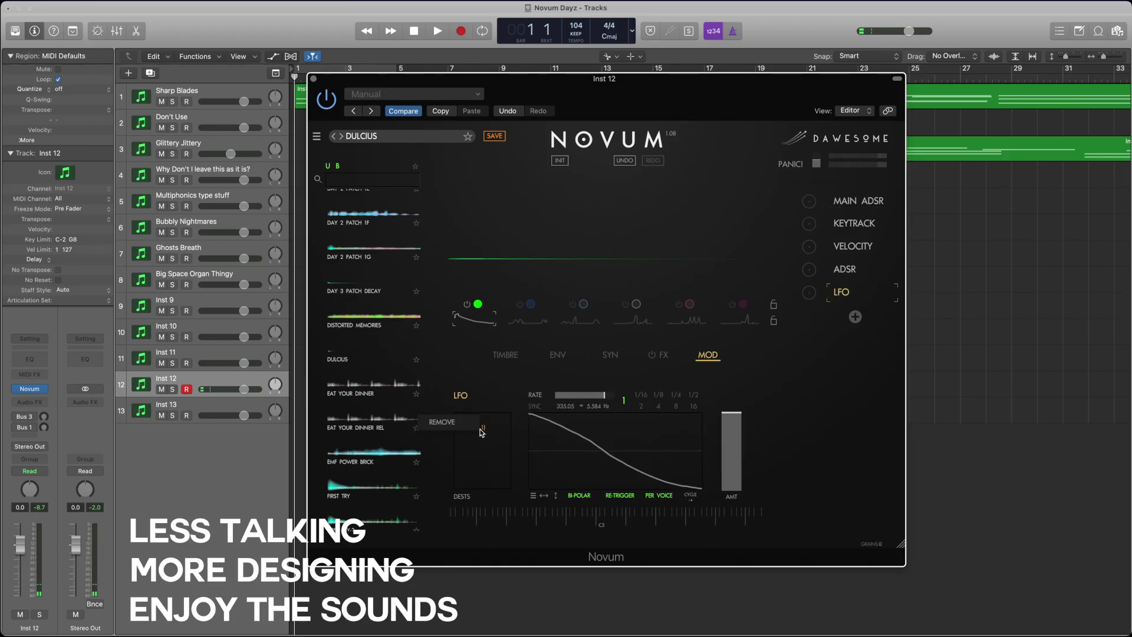
click(452, 425)
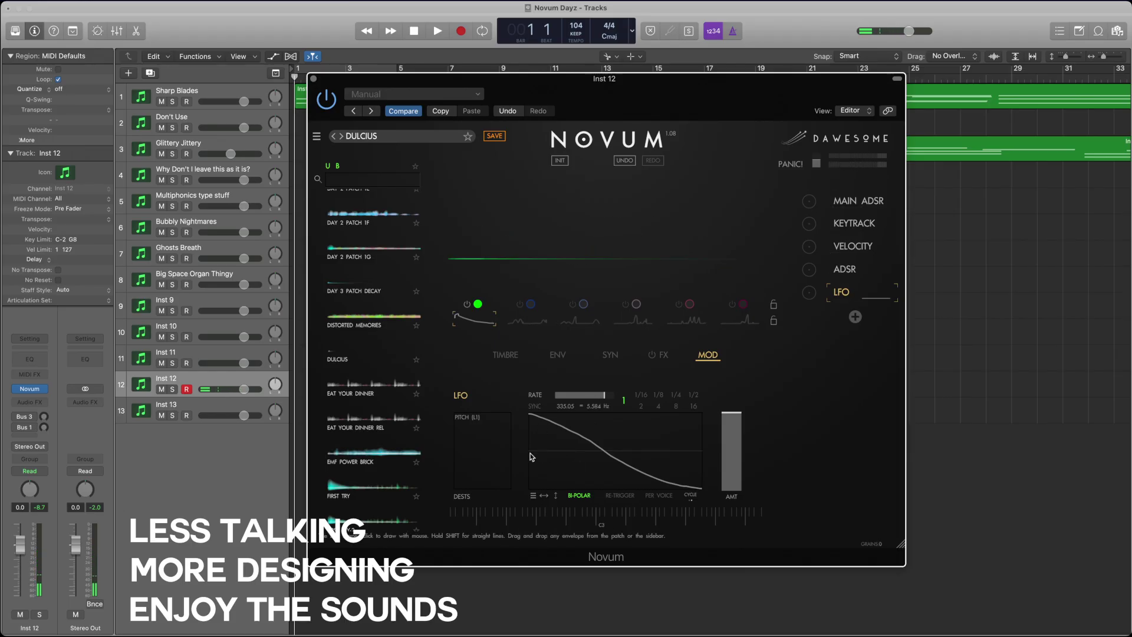
- Redraw the LFO shape as a wave with two main peaks and delete the ADSR modulator
mouse_move(542, 421)
mouse_down()
mouse_move(563, 459)
mouse_move(611, 436)
mouse_move(655, 482)
mouse_move(703, 459)
mouse_up()
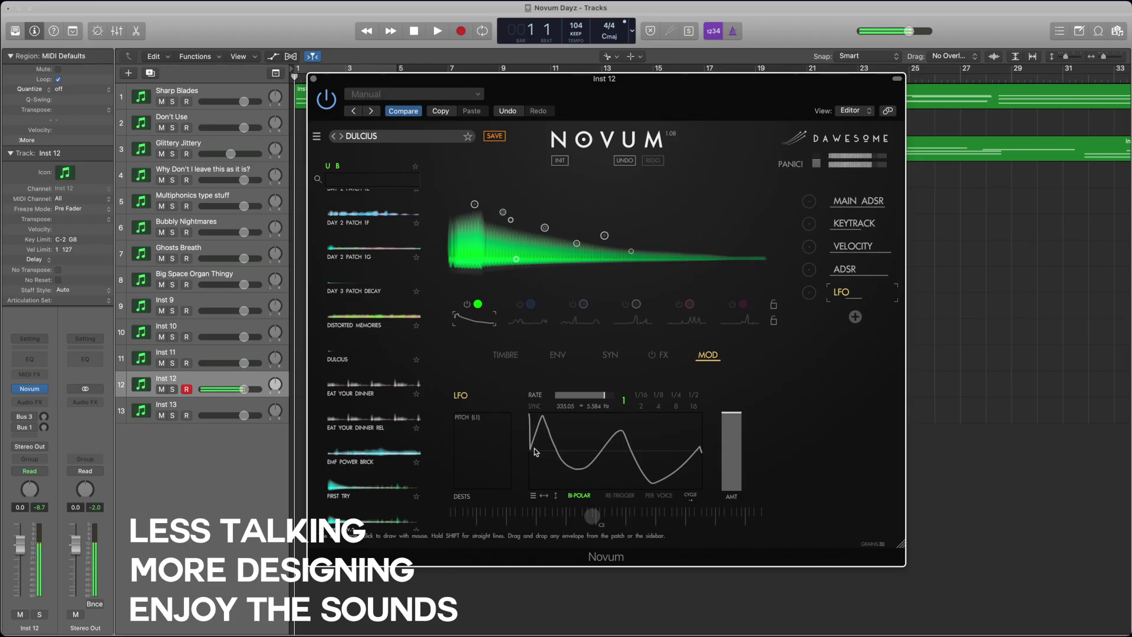
click(795, 264)
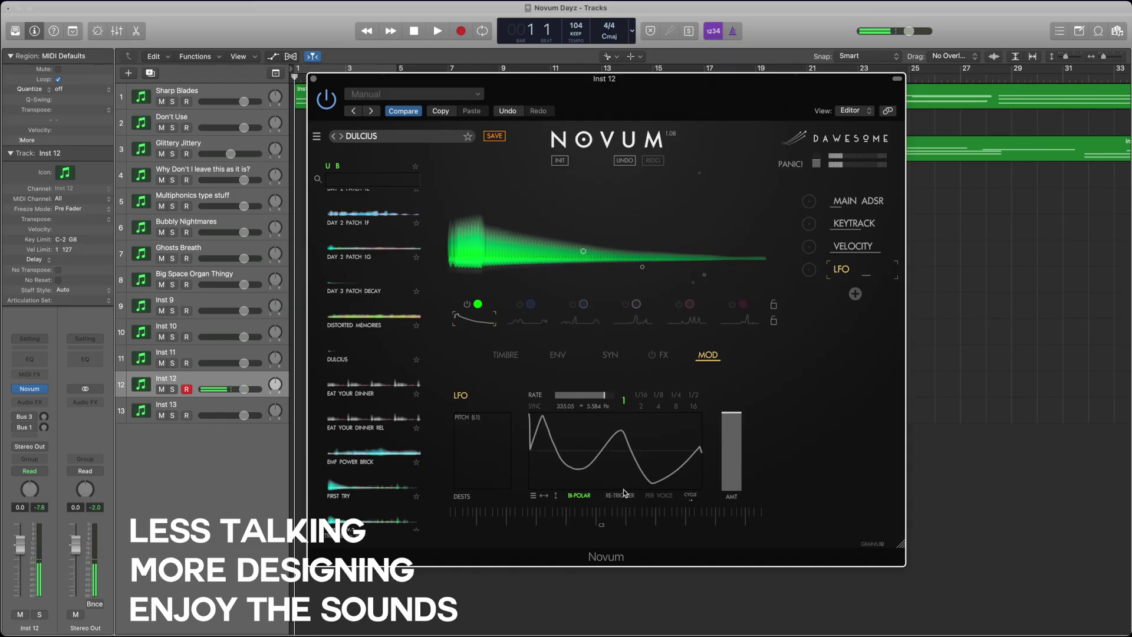
- Set the LFO to Re-trigger, Per Voice and One Shot, and redraw it as a gentle decline from slightly above centre to below it
click(659, 496)
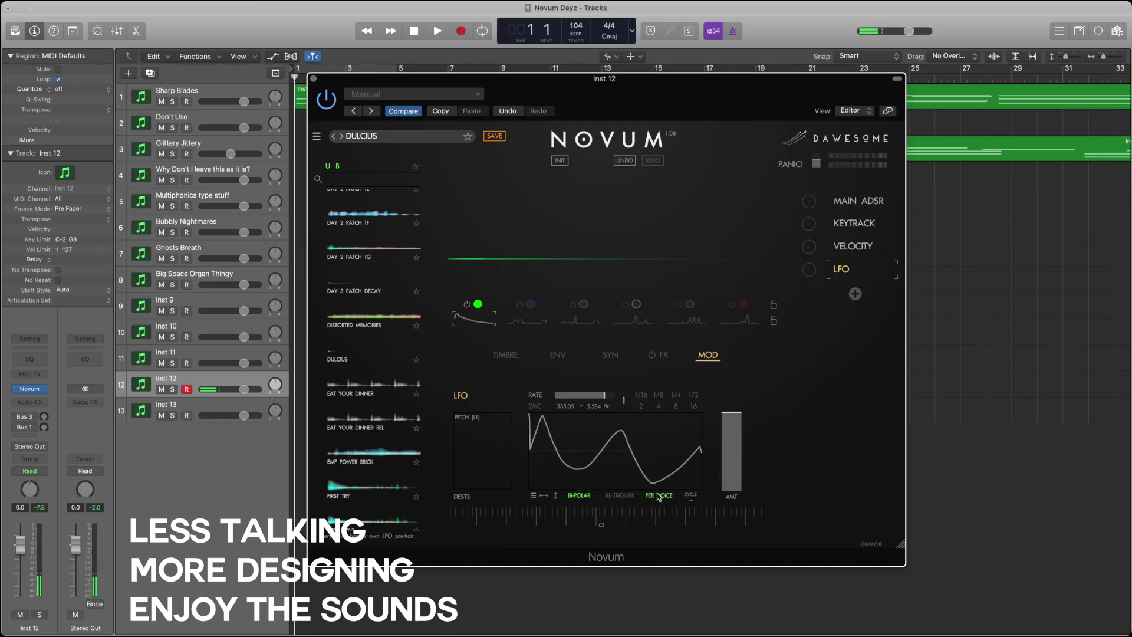
click(695, 497)
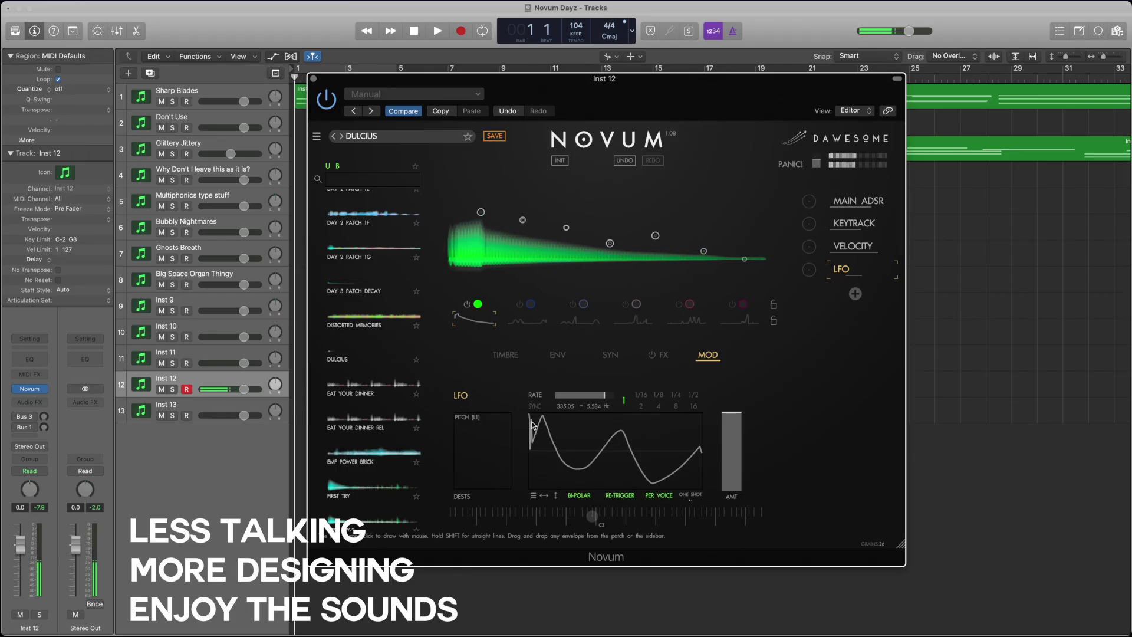
drag(529, 438, 705, 471)
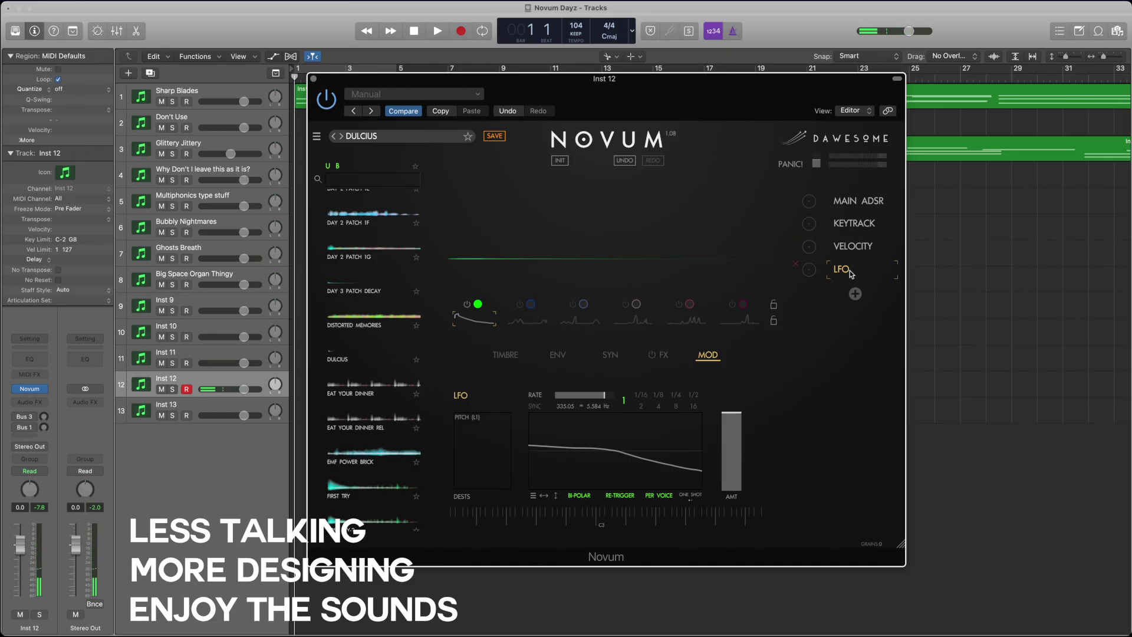
- Switch on layer 2 and mute layer 1
click(514, 354)
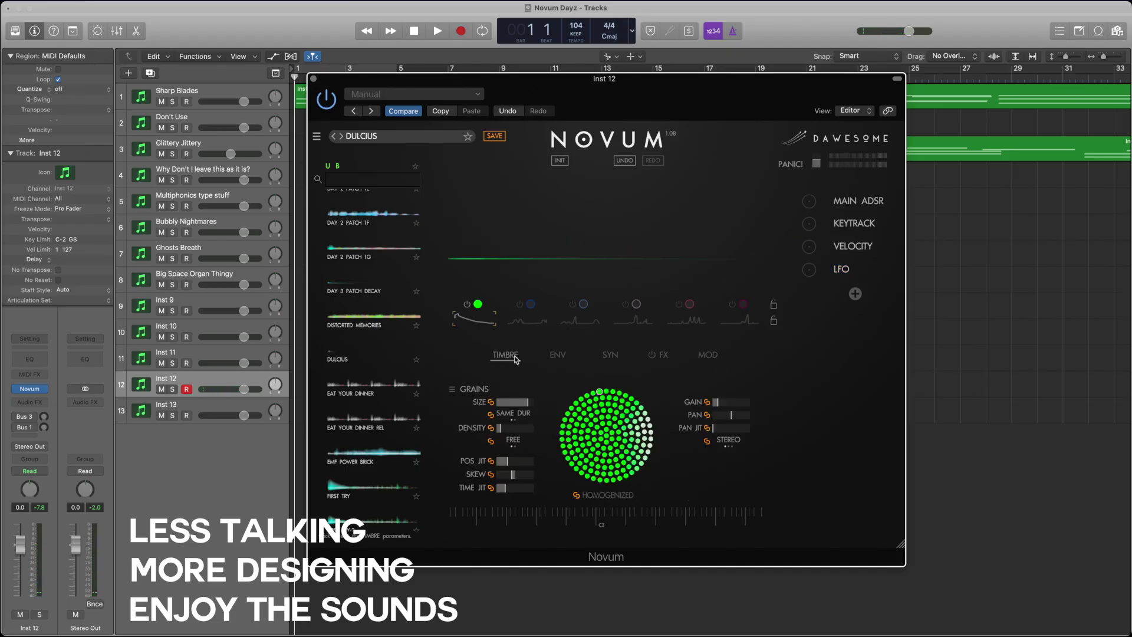
click(557, 355)
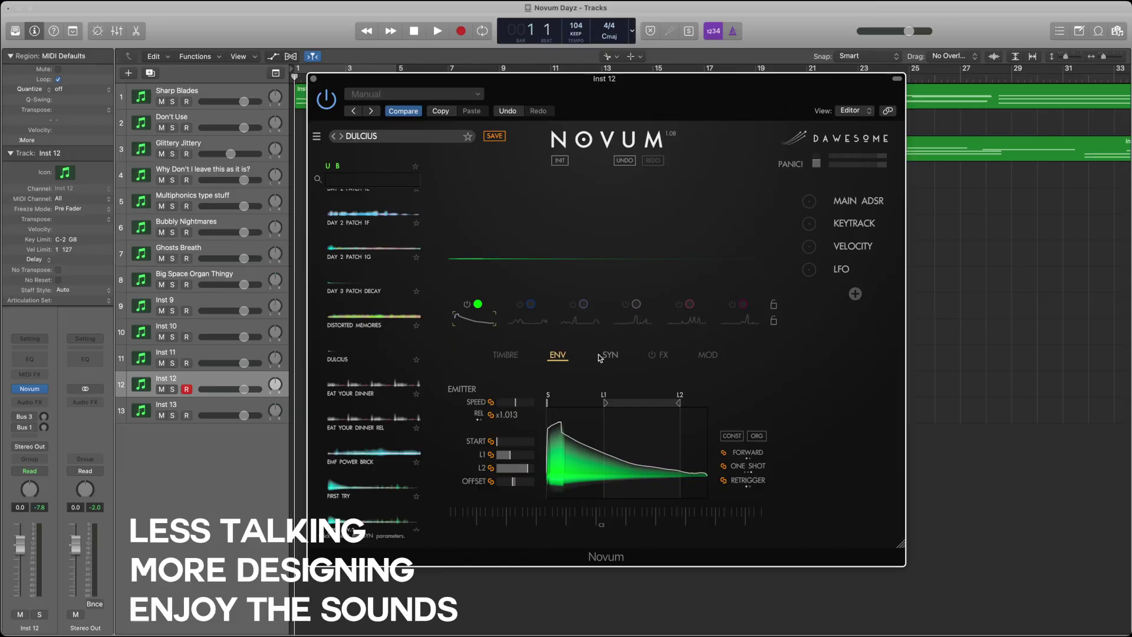
click(521, 305)
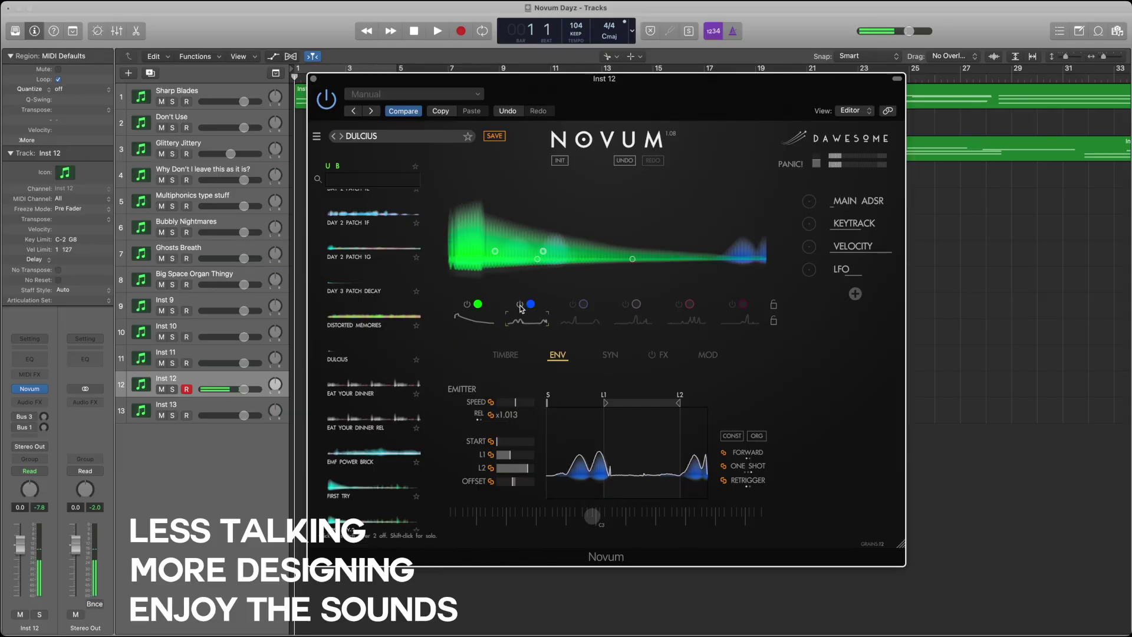
click(467, 307)
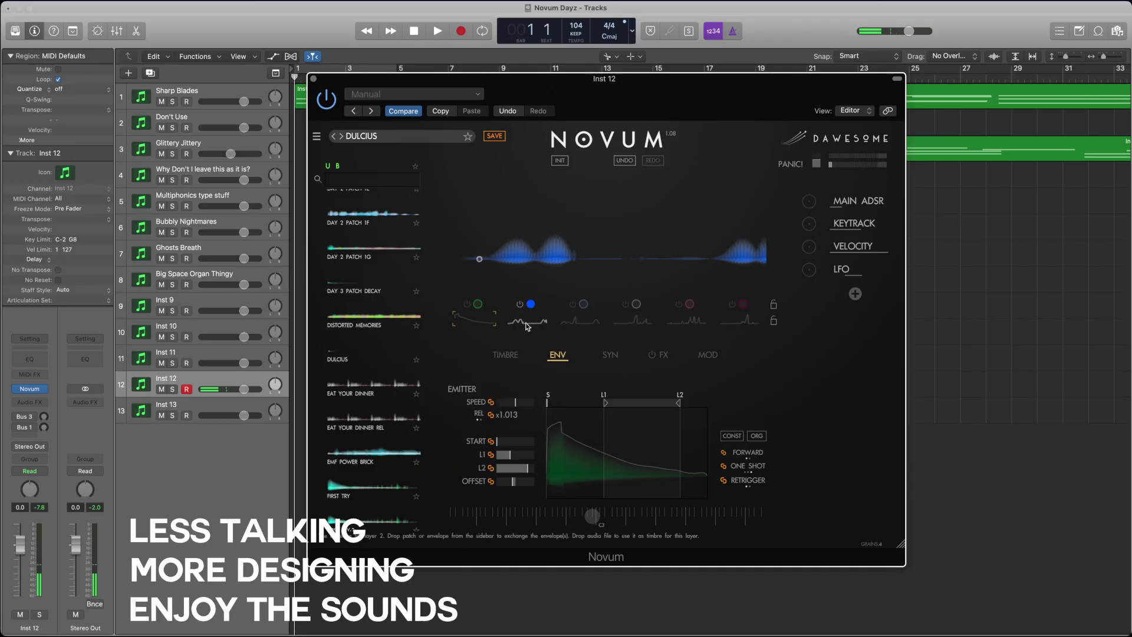
- Redraw layer 2's envelope as a long decay from full level at the start down to near zero after the second loop point
click(611, 356)
click(560, 355)
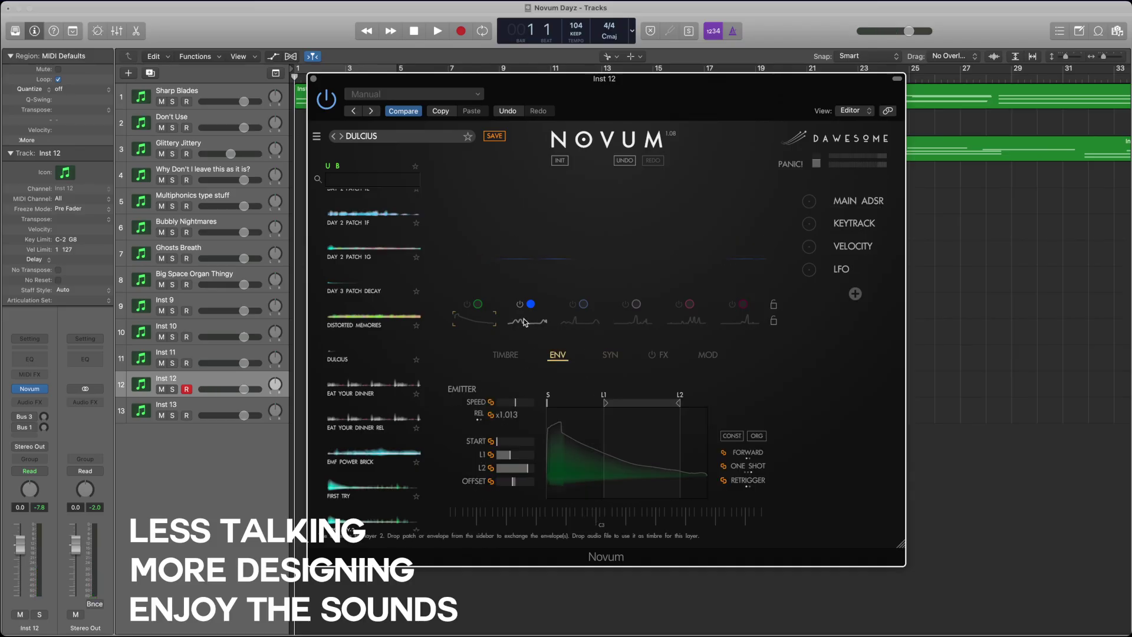
click(523, 323)
mouse_move(607, 428)
mouse_down()
mouse_move(548, 416)
mouse_move(608, 428)
mouse_move(706, 487)
mouse_up()
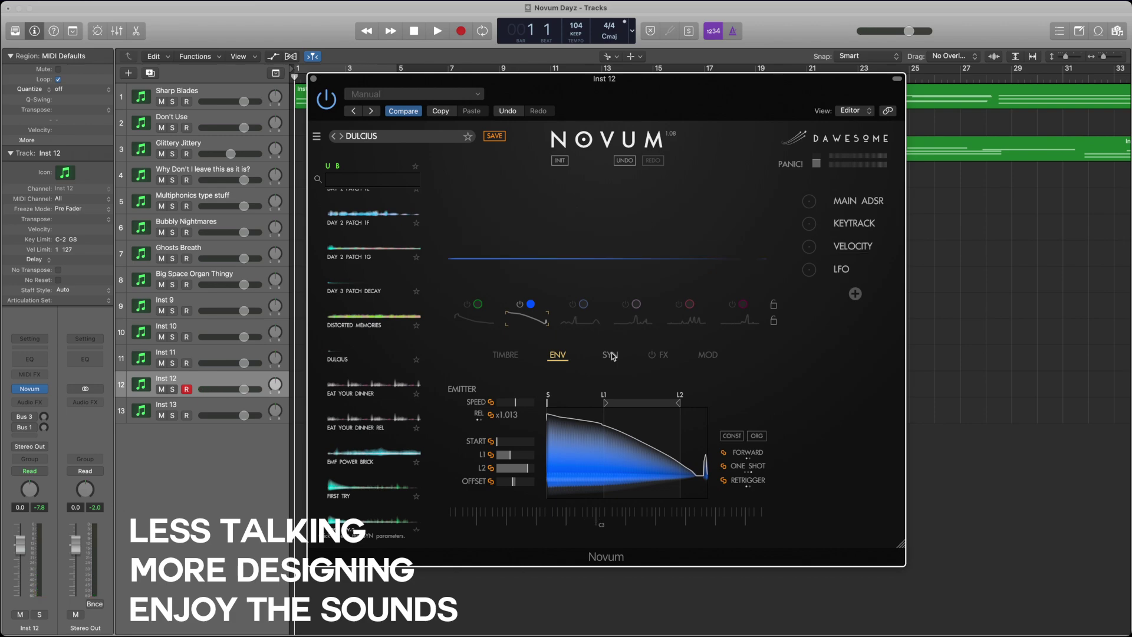
- Raise the linked grain density to 15.52
click(506, 355)
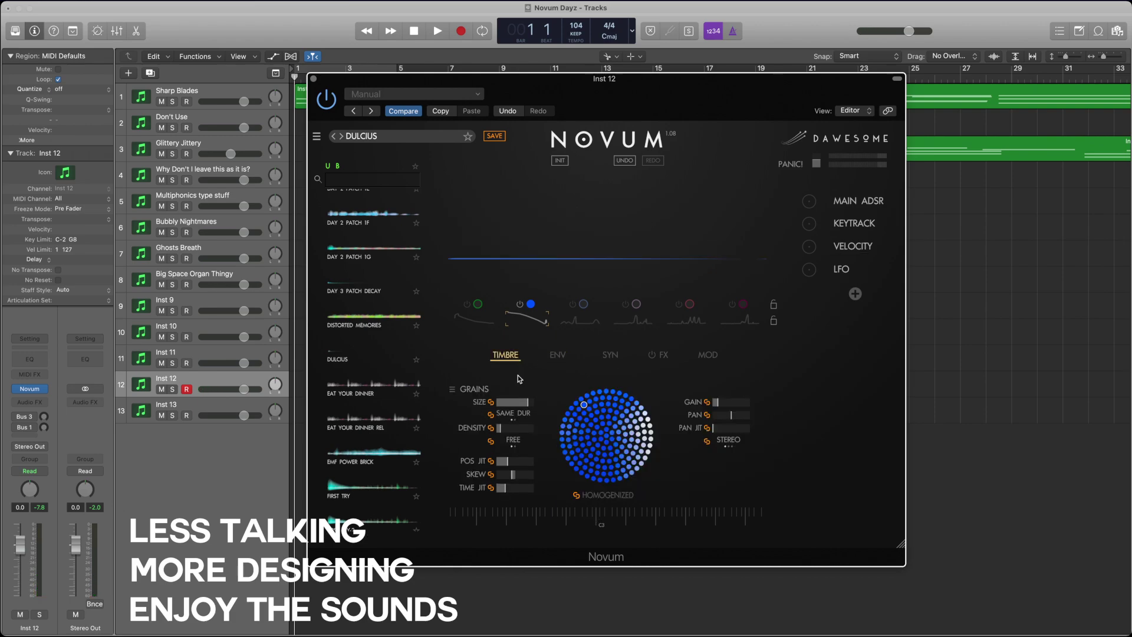
click(501, 429)
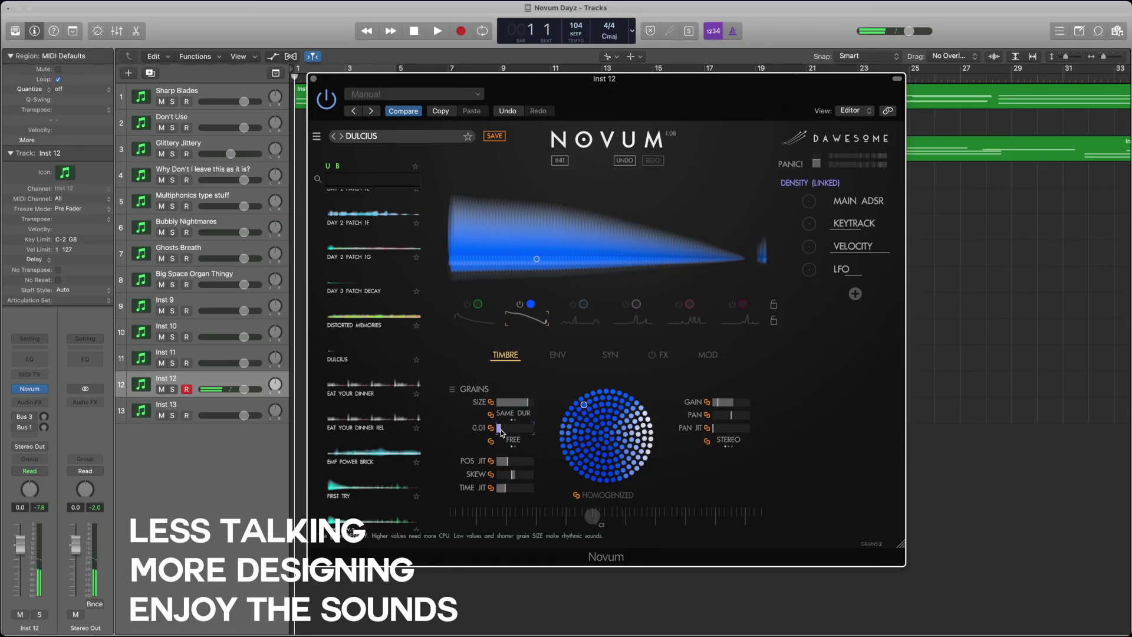
drag(500, 430, 527, 430)
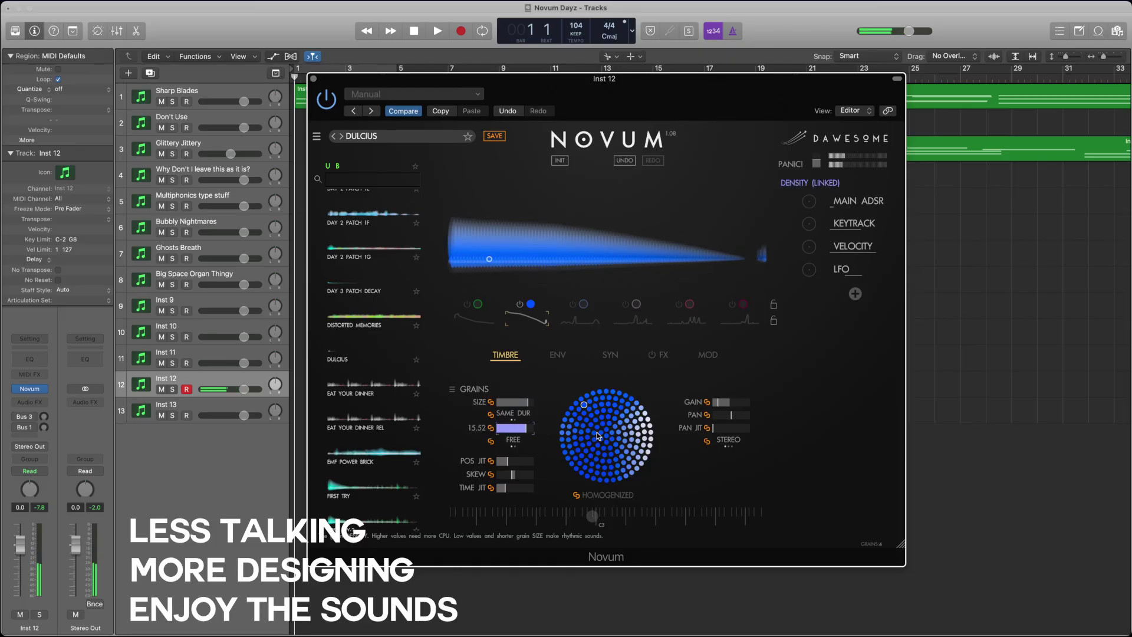
click(513, 402)
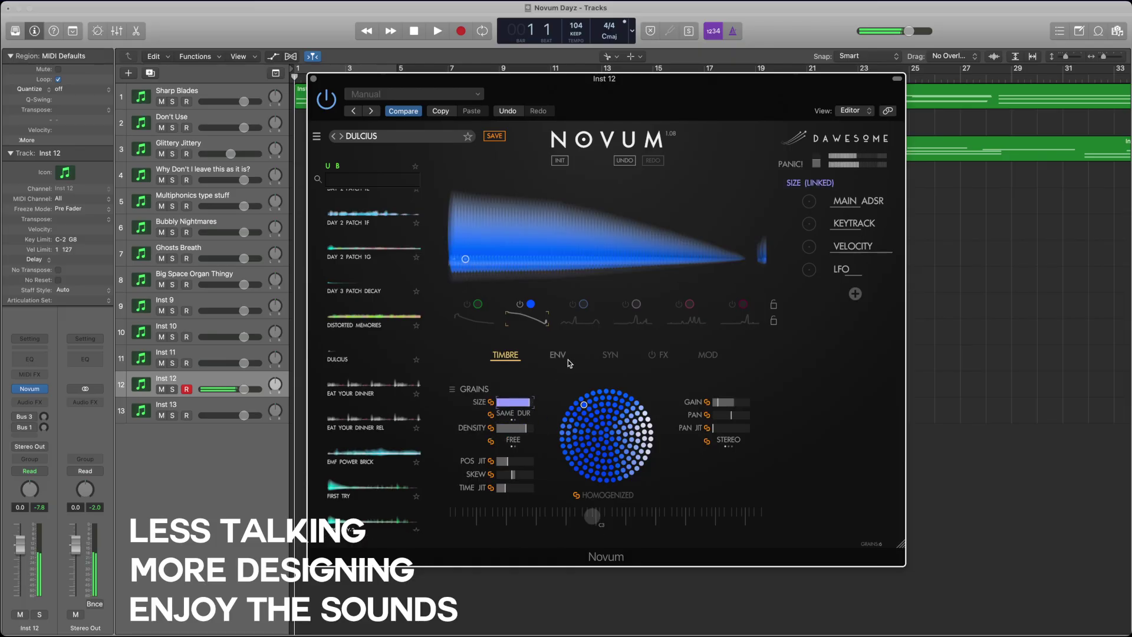
- Try modulating the Transpose of layer 2 with a positive amount of LFO
click(561, 356)
click(610, 355)
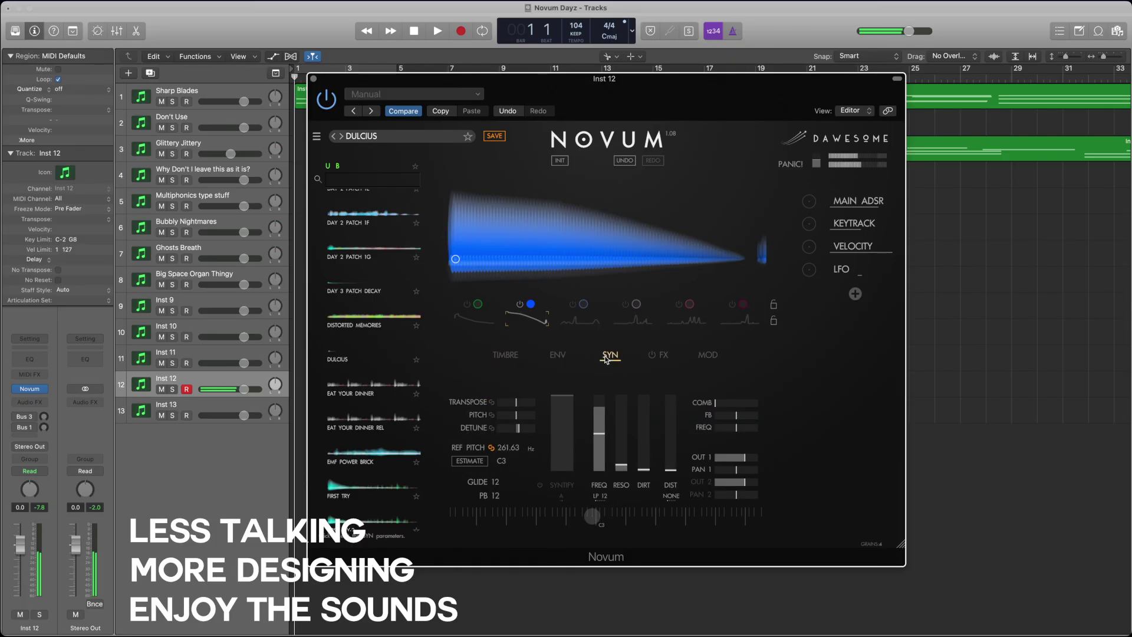
click(520, 403)
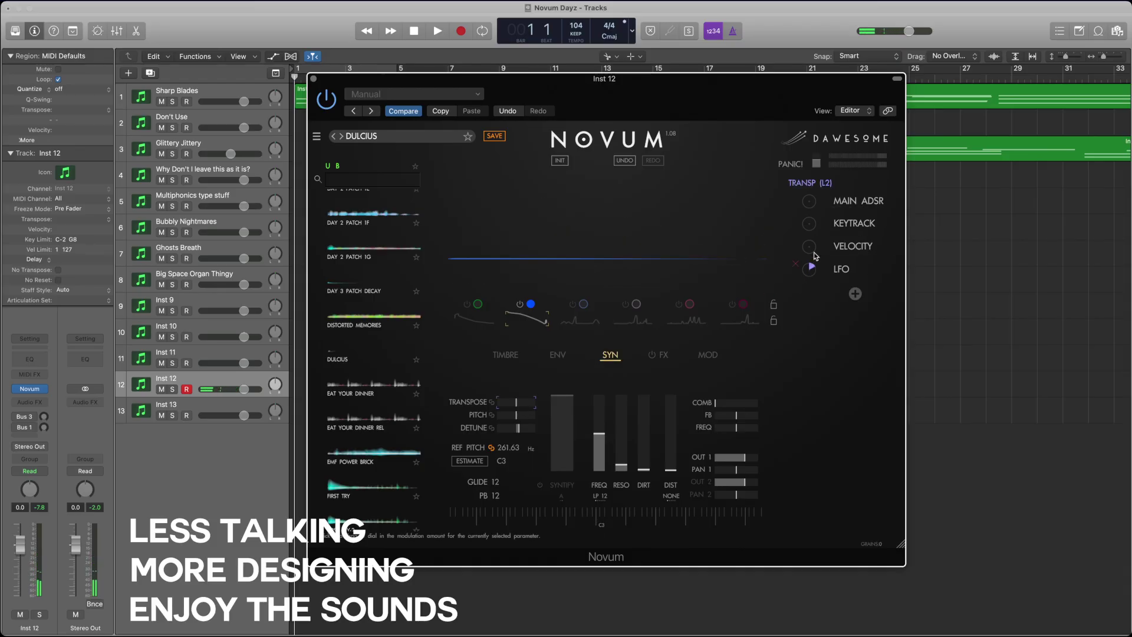
drag(815, 255, 816, 248)
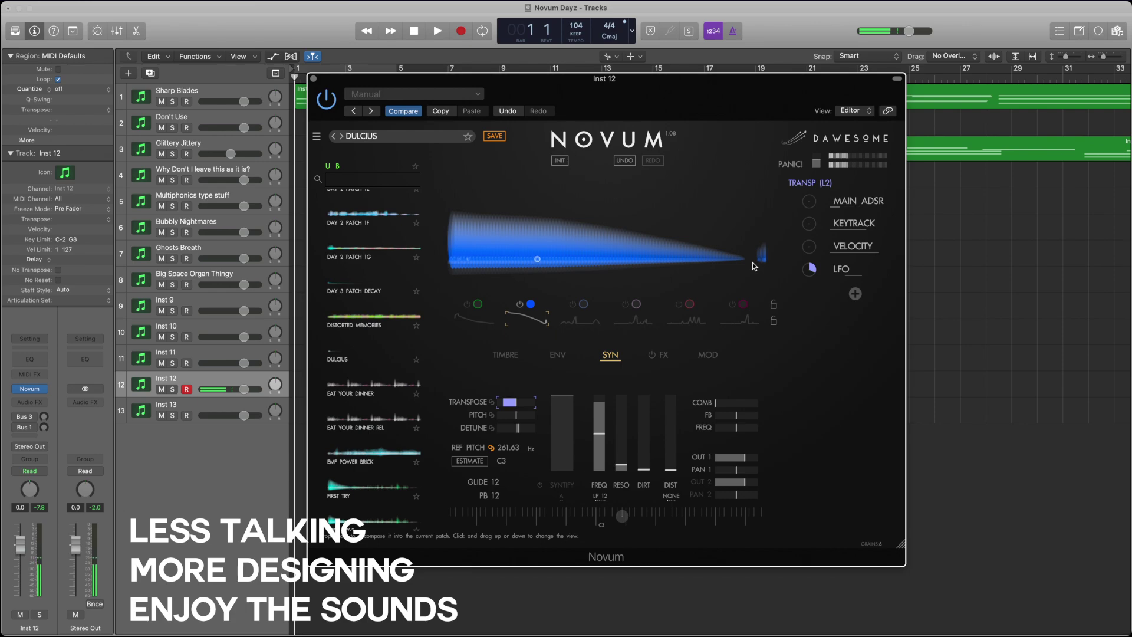
drag(814, 273, 808, 304)
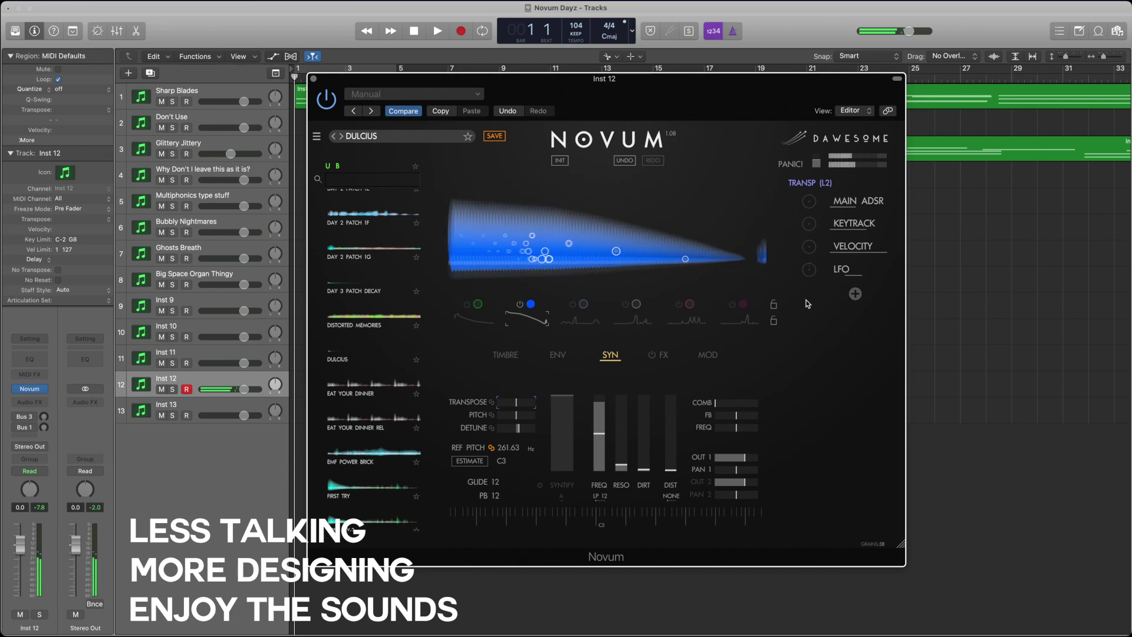
- Switch layer 1 back on and mute layer 2
click(518, 416)
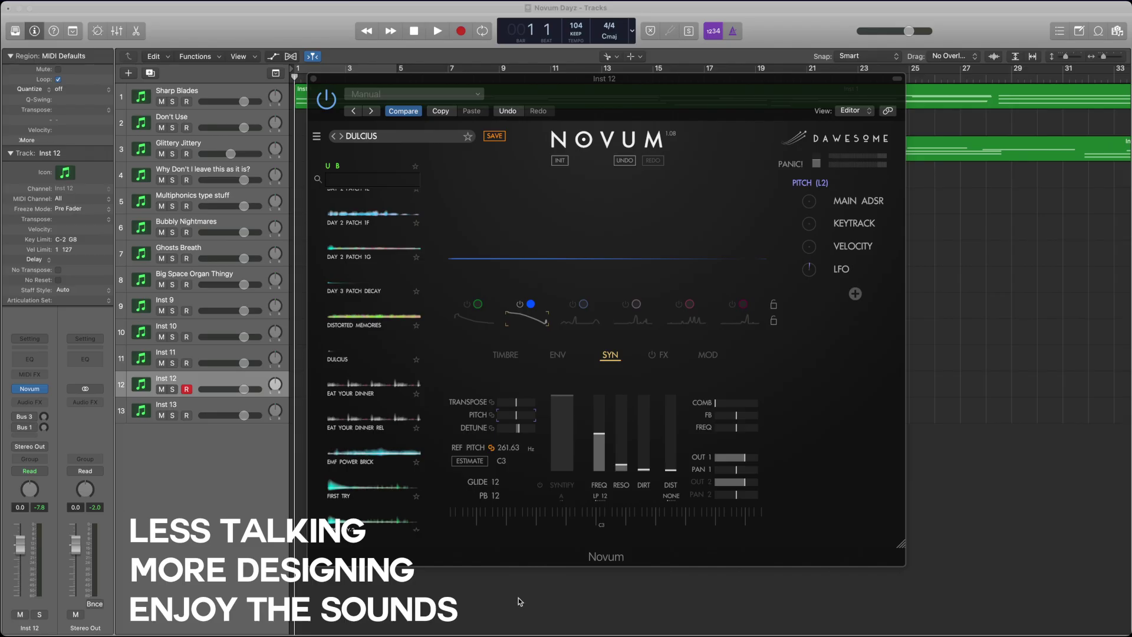
click(507, 551)
click(465, 305)
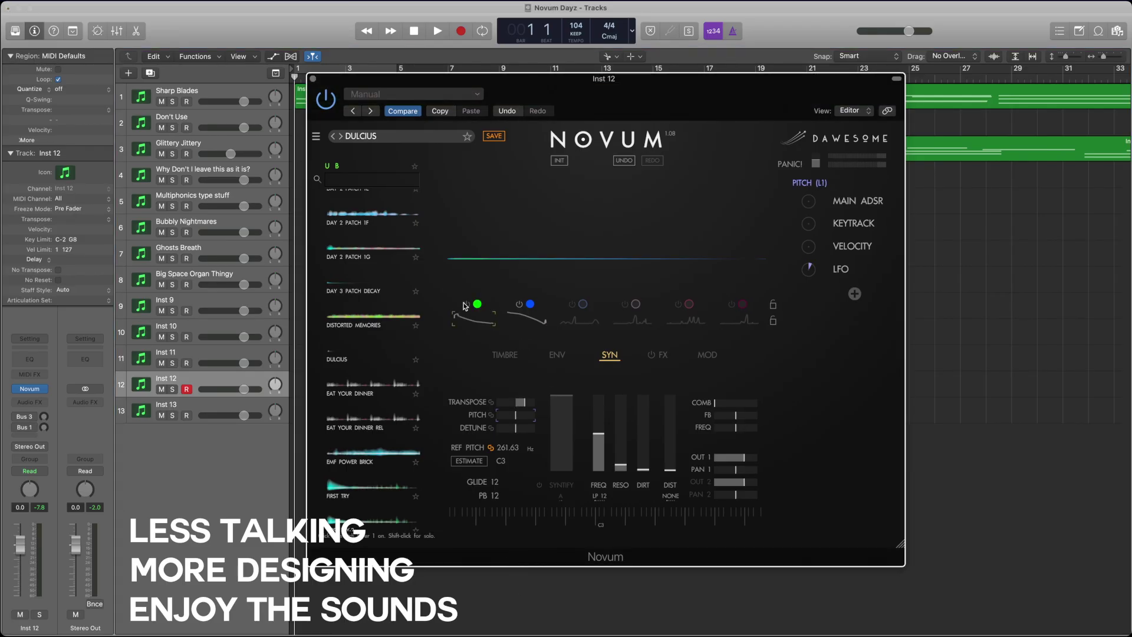
click(520, 304)
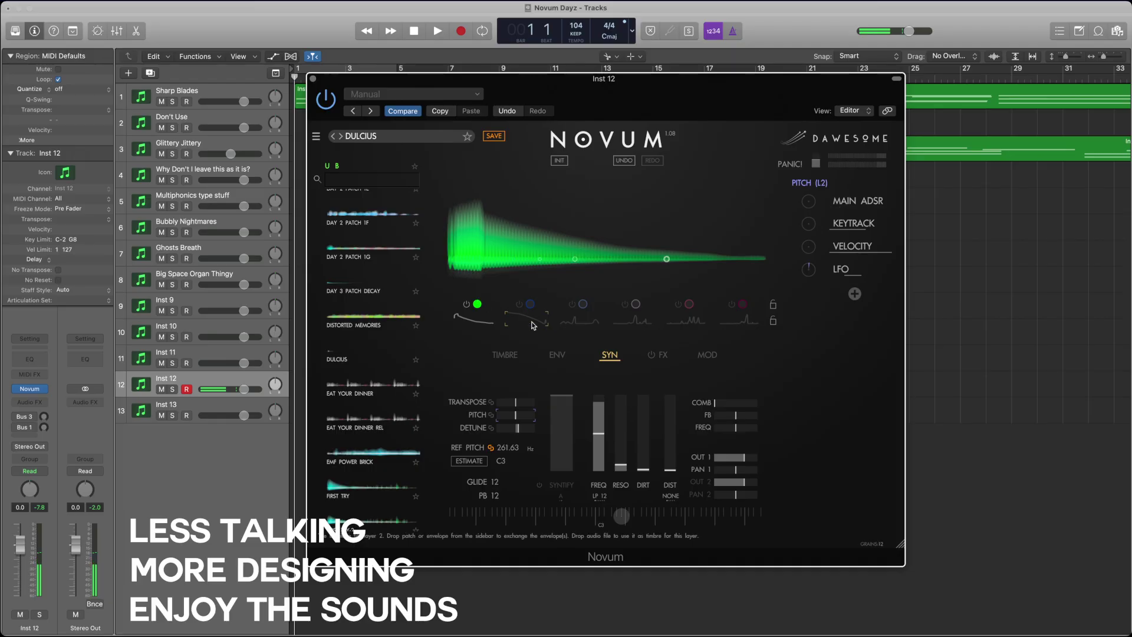
- Lengthen the Main ADSR's decay to 1.48 s
click(558, 356)
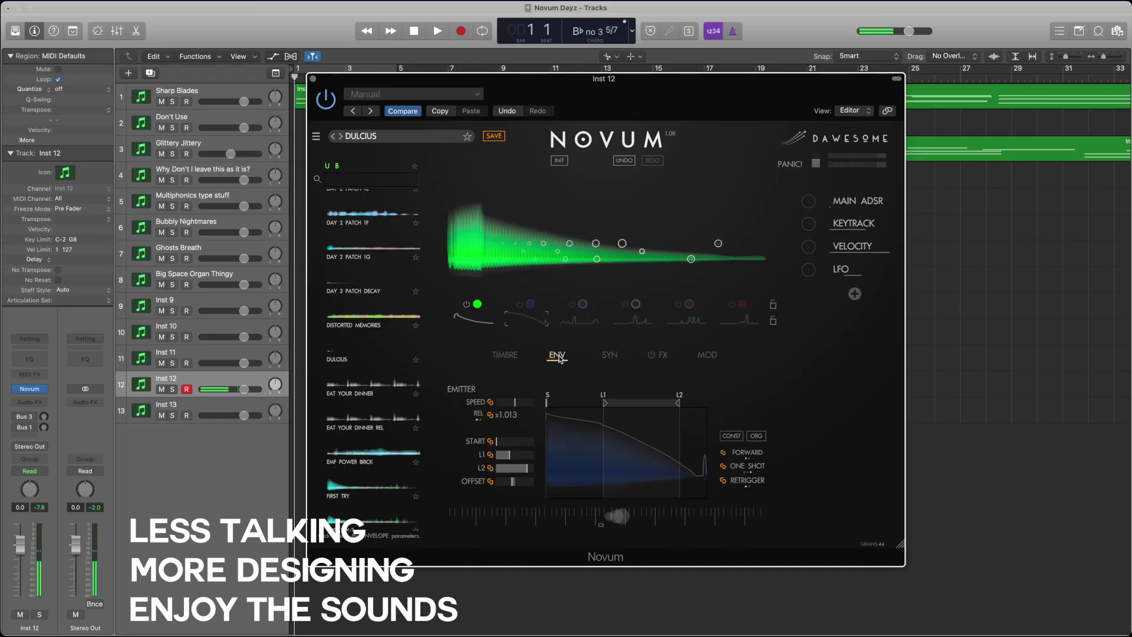
click(708, 354)
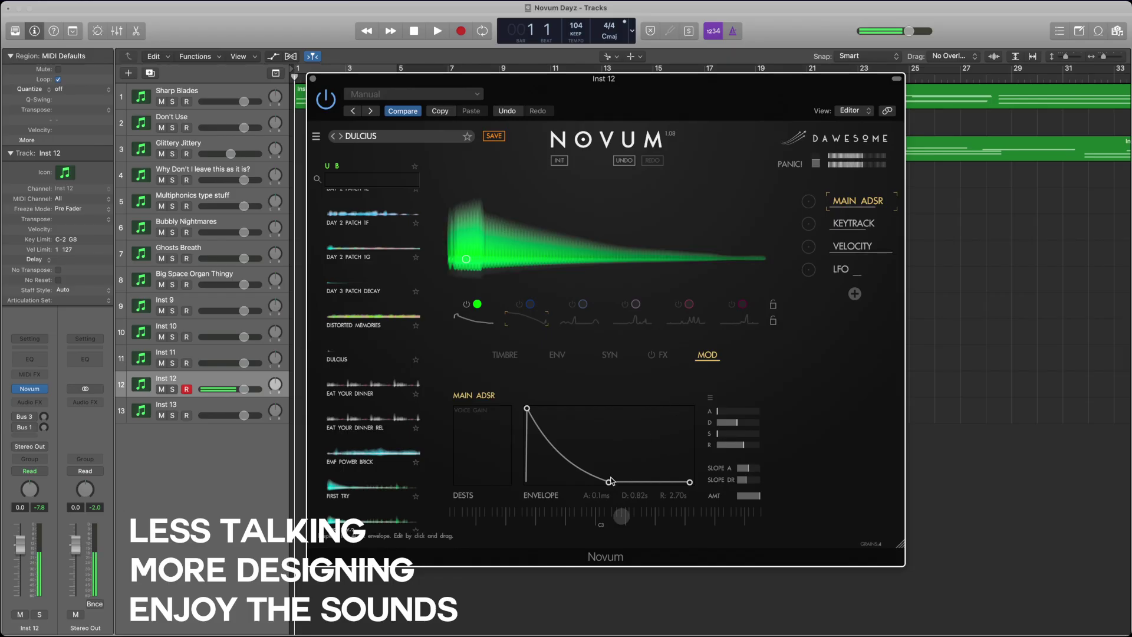
drag(609, 482, 626, 482)
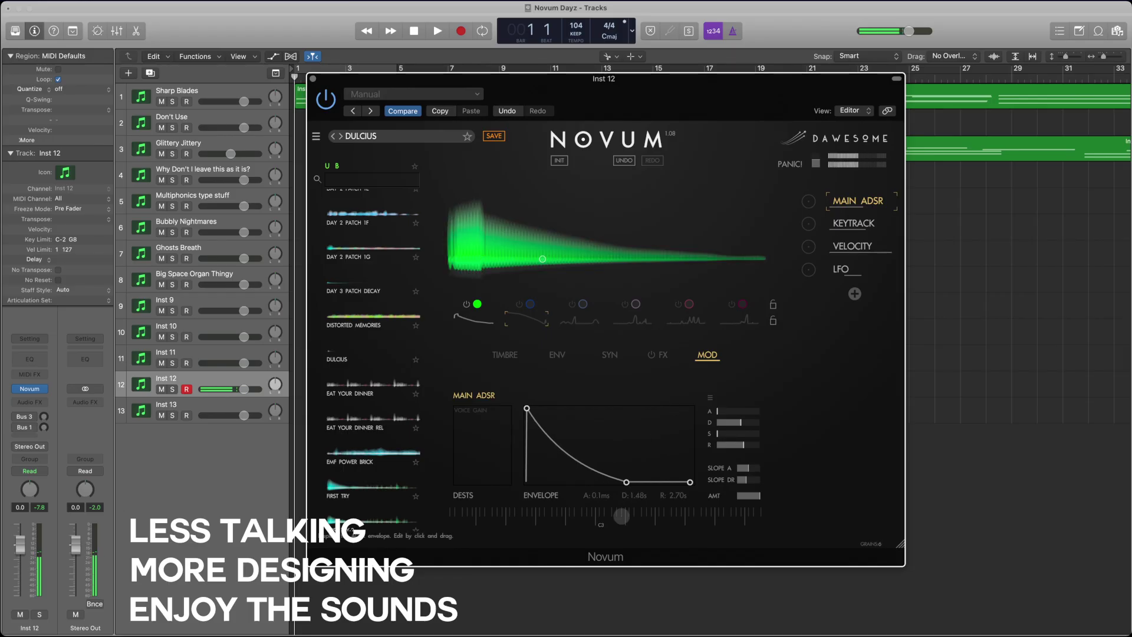
click(556, 356)
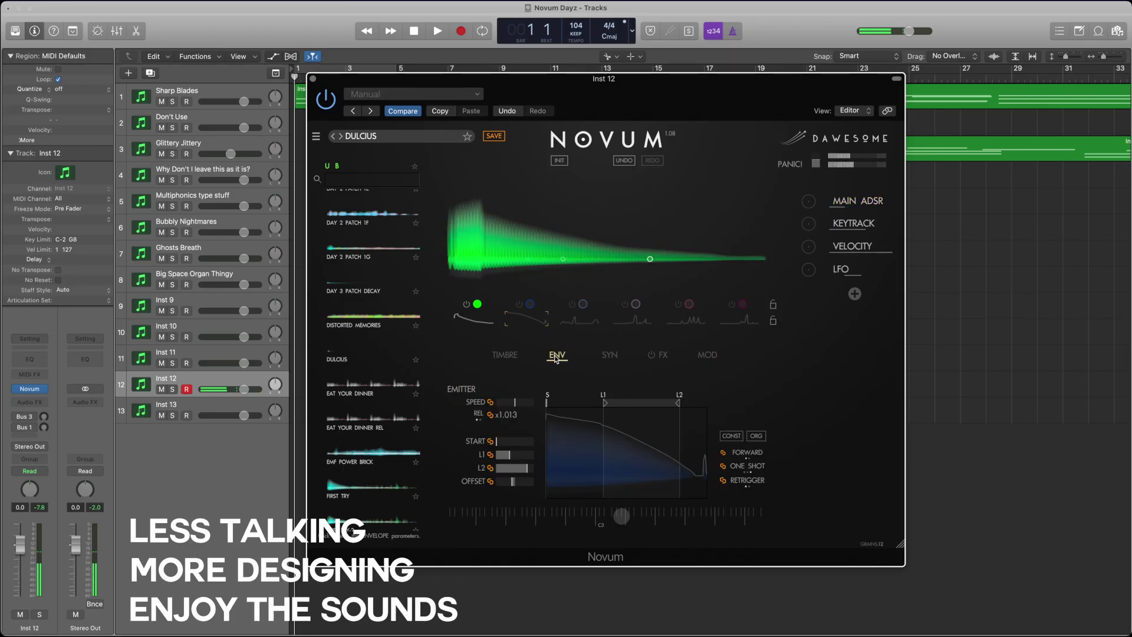
- Modulate the Pitch of layer 2 with a small negative amount of LFO
click(609, 355)
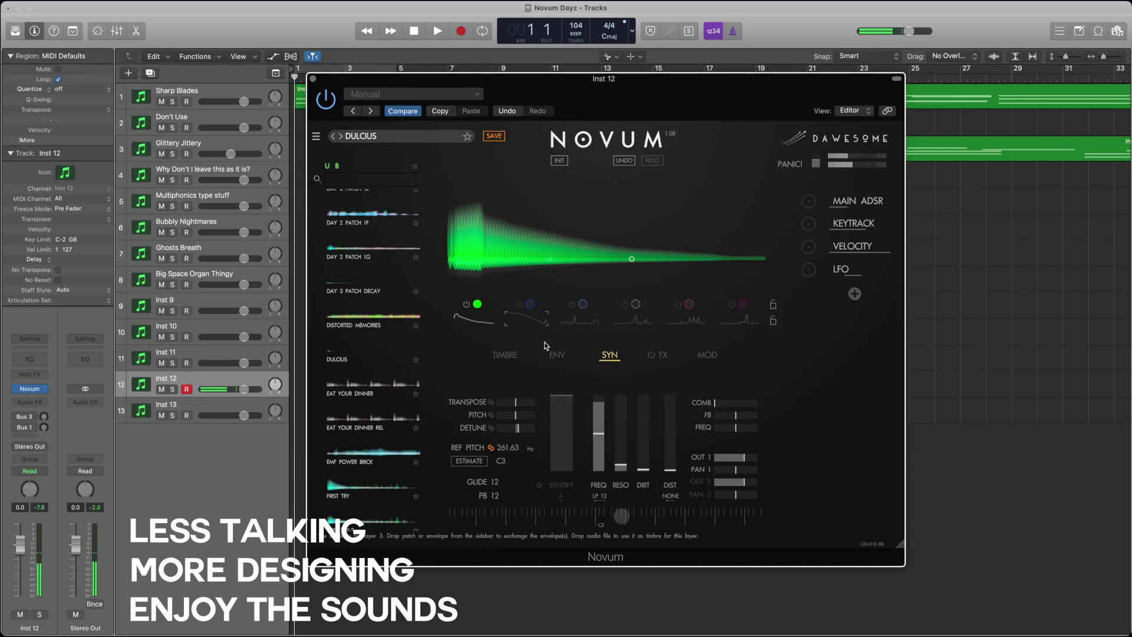
click(516, 413)
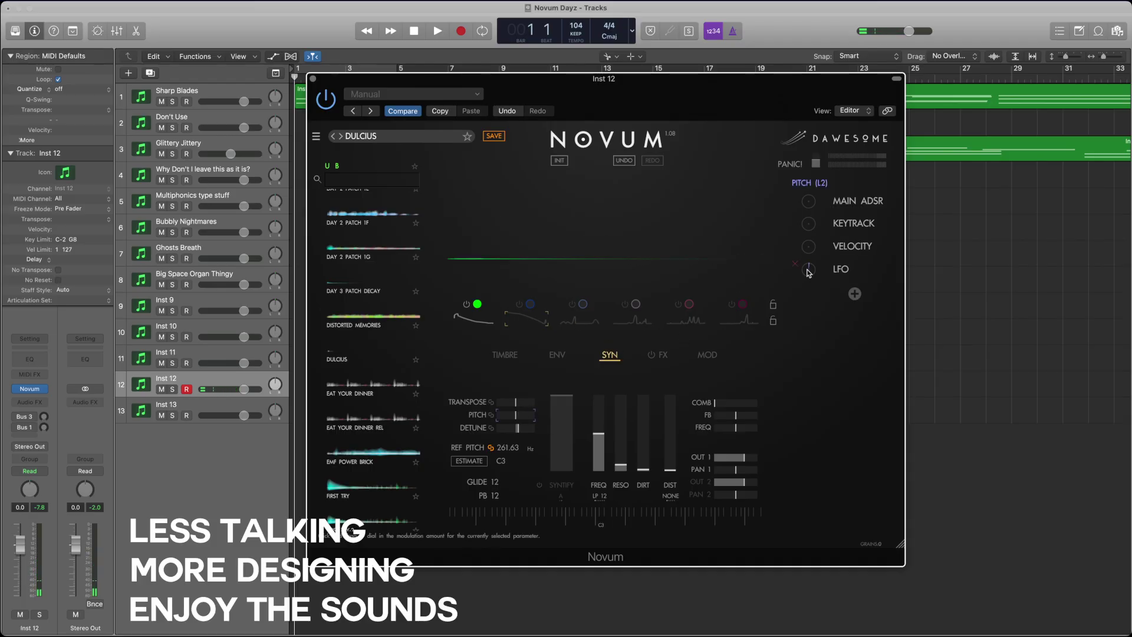
mouse_move(809, 269)
mouse_down()
mouse_move(811, 250)
mouse_move(812, 289)
mouse_up()
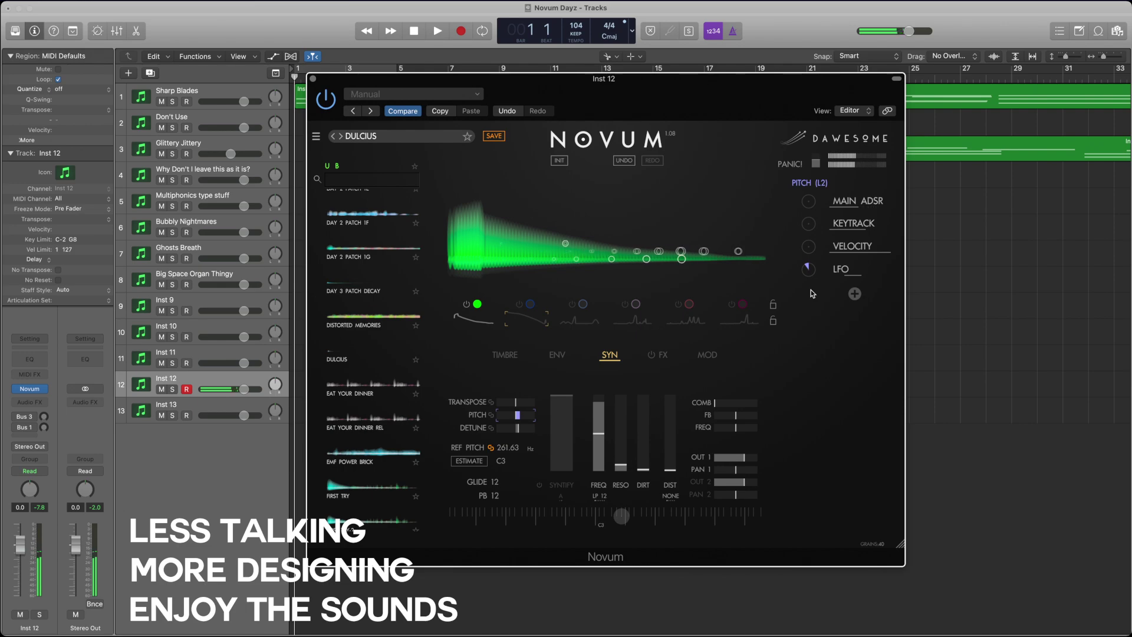
- Modulate the Pitch of layer 1 with LFO, trying a negative amount and settling on a moderate positive one
mouse_move(812, 289)
mouse_down()
mouse_move(802, 276)
mouse_move(819, 252)
mouse_up()
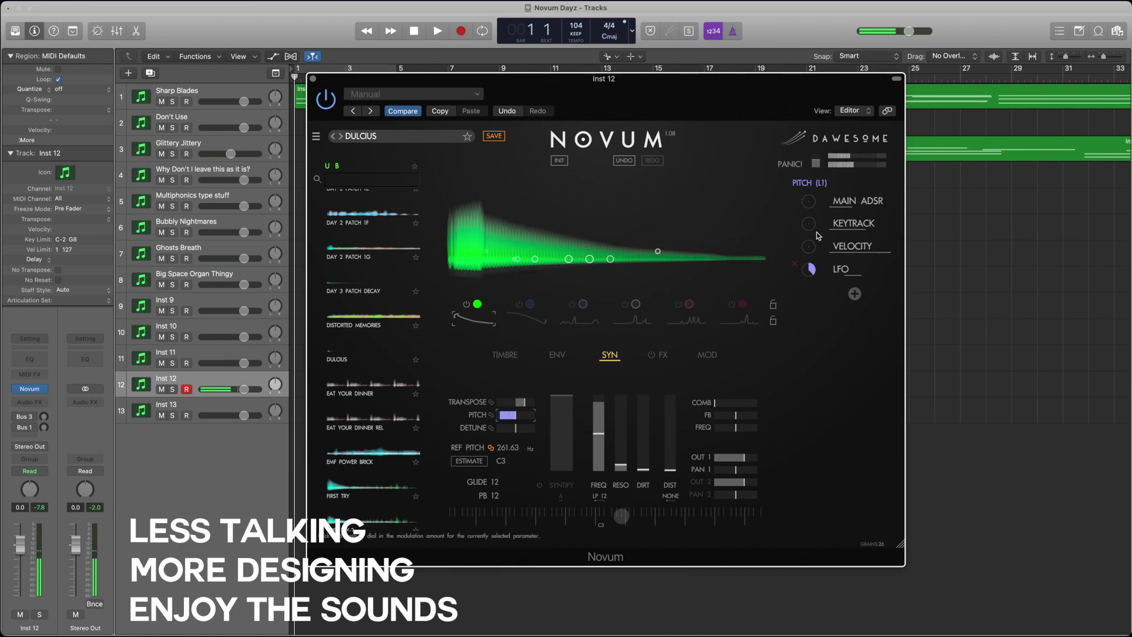
drag(819, 236, 817, 274)
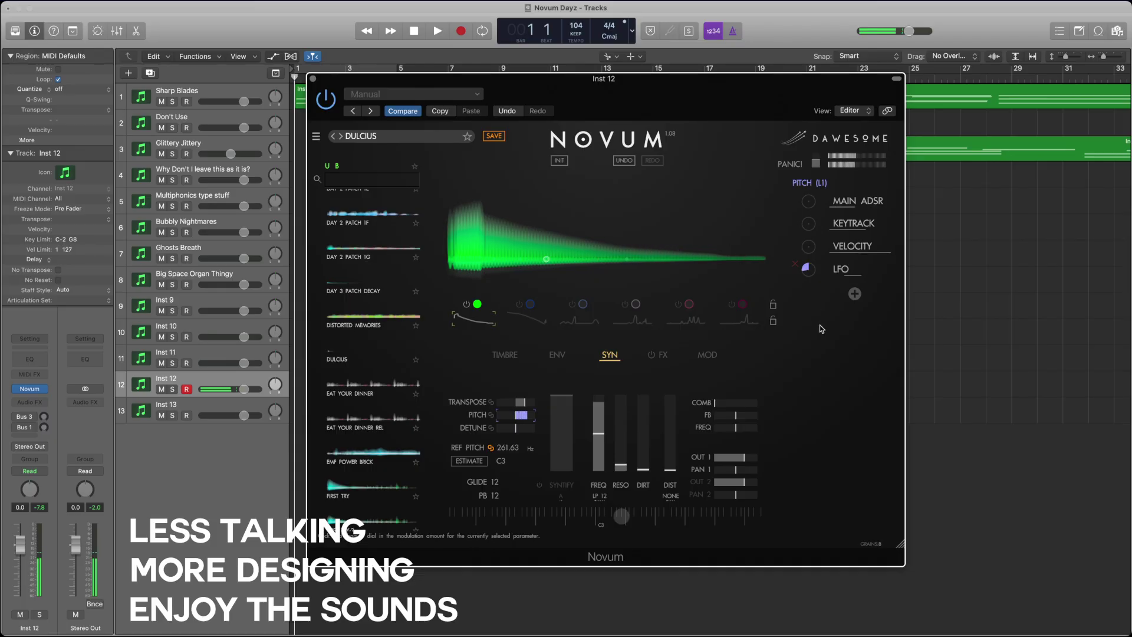
drag(815, 271, 819, 252)
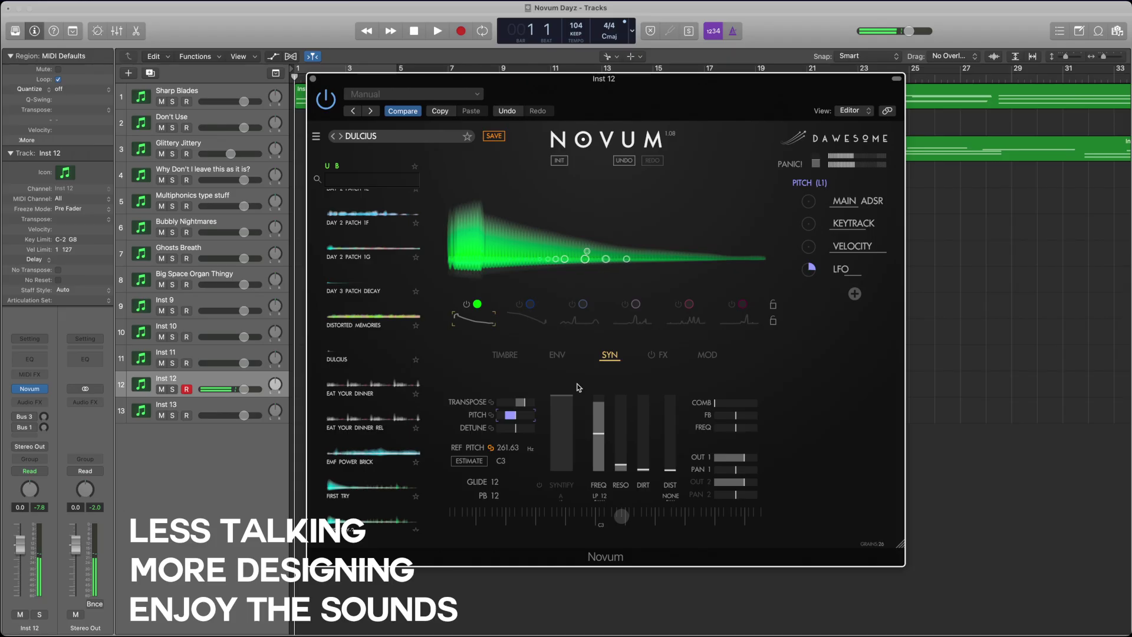
- Shorten the linked grain size to about half its range and lower the linked grain density slightly
click(563, 355)
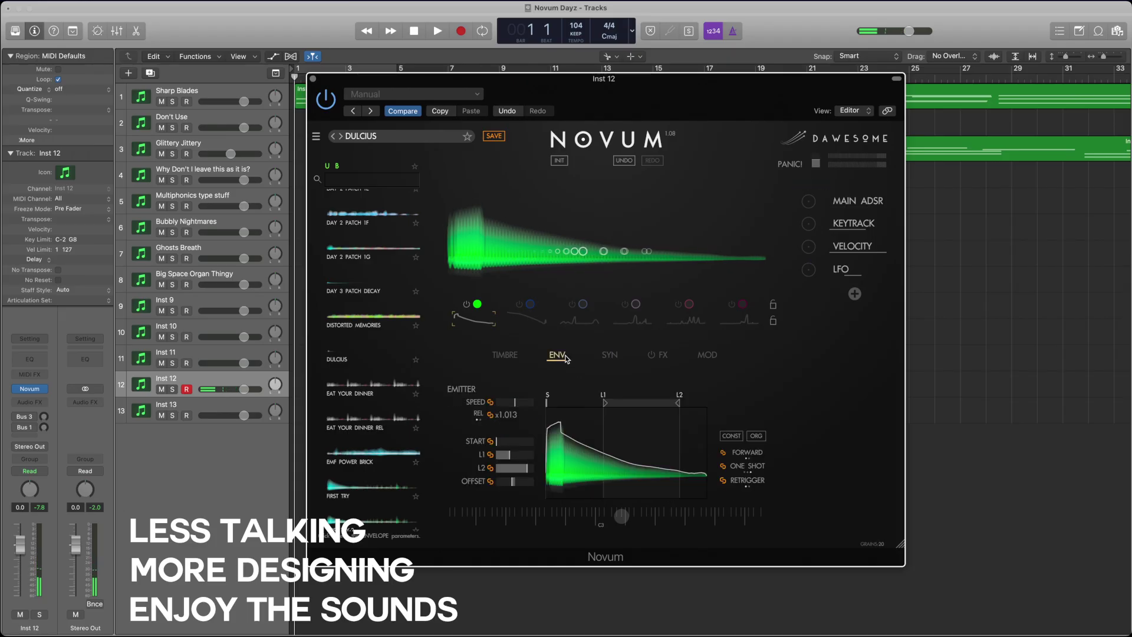
click(507, 356)
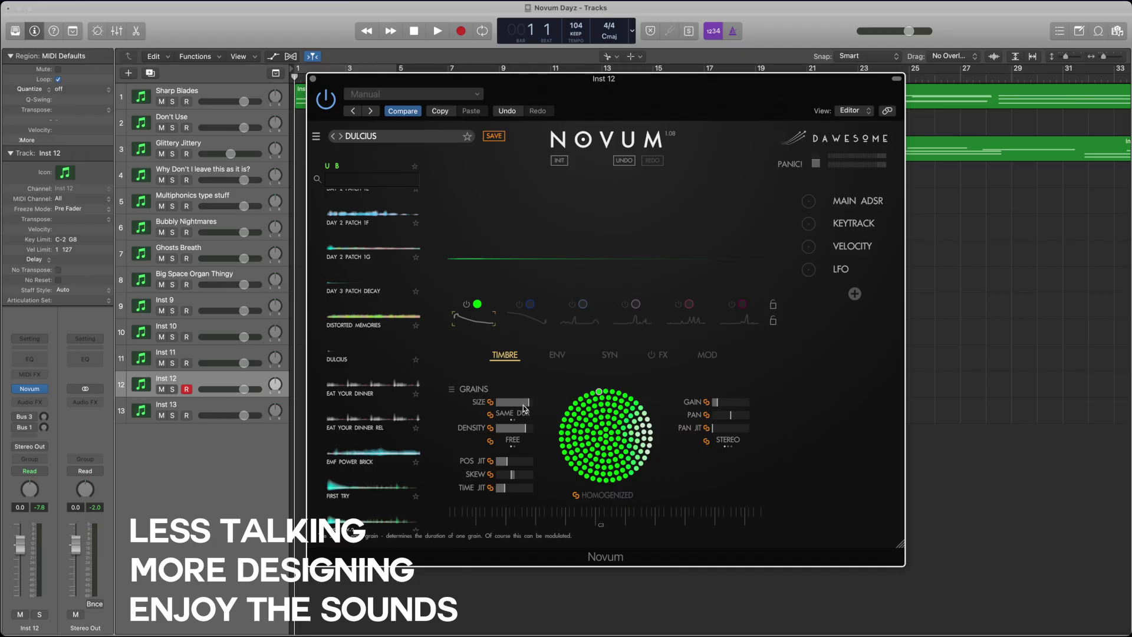
drag(523, 405, 473, 407)
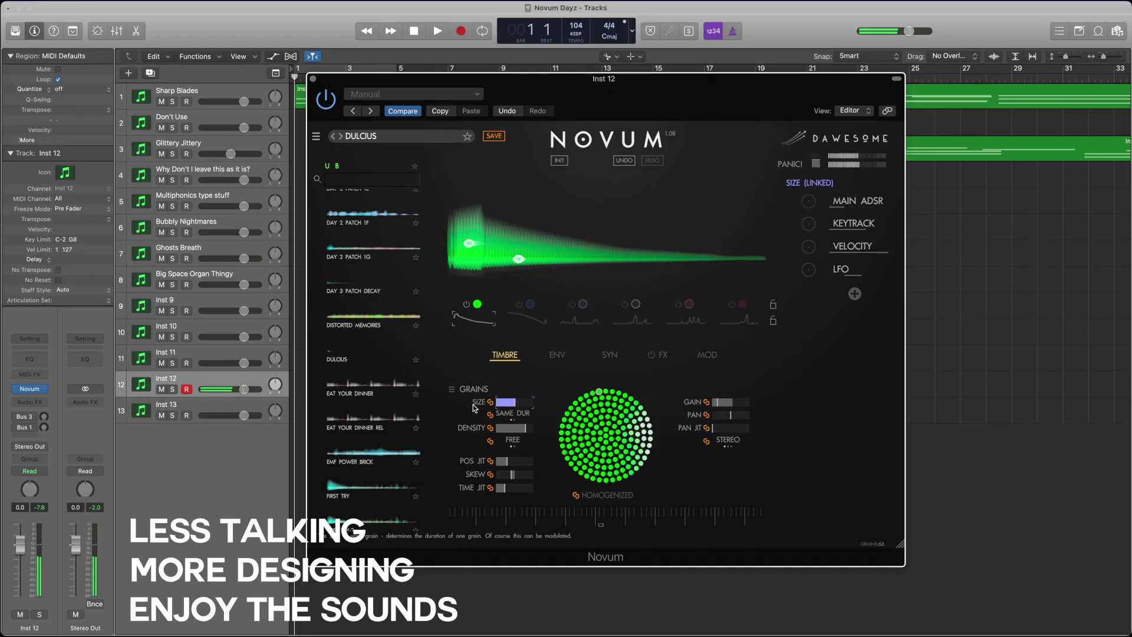
drag(528, 431, 484, 431)
click(503, 405)
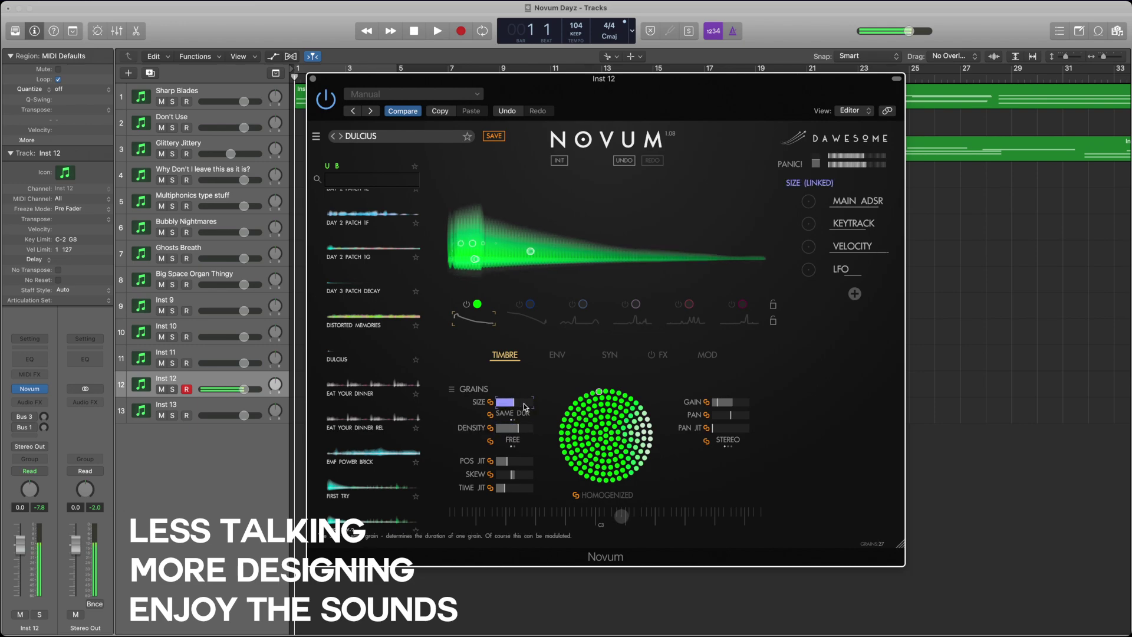
- Shorten the Main ADSR's decay to 0.23 s and its release to 0.27 s
click(567, 356)
click(608, 356)
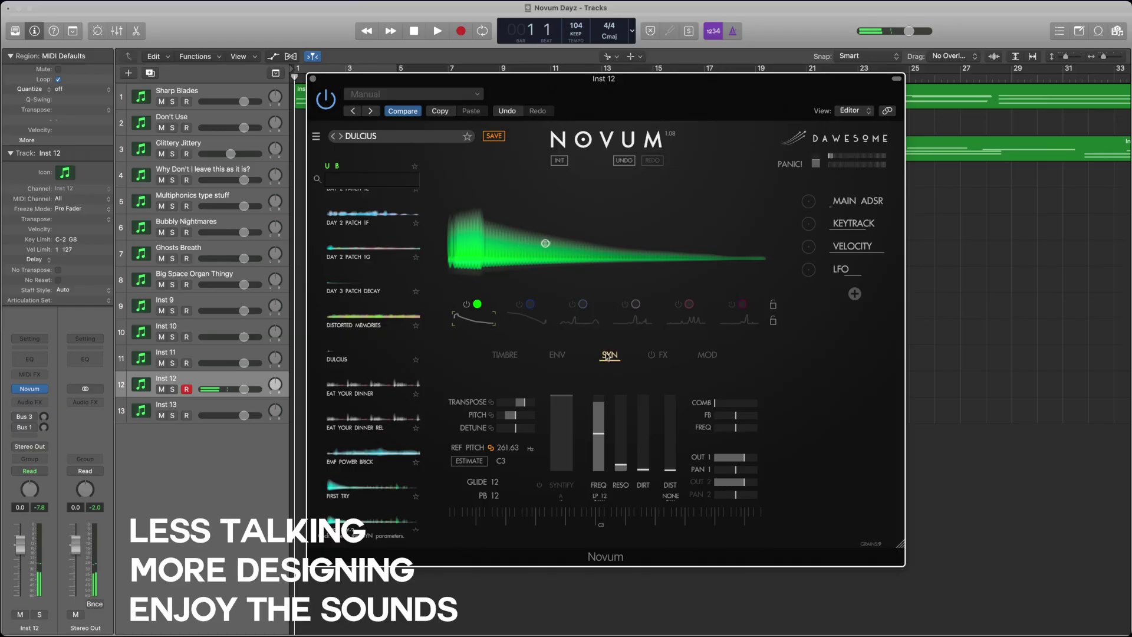
click(708, 356)
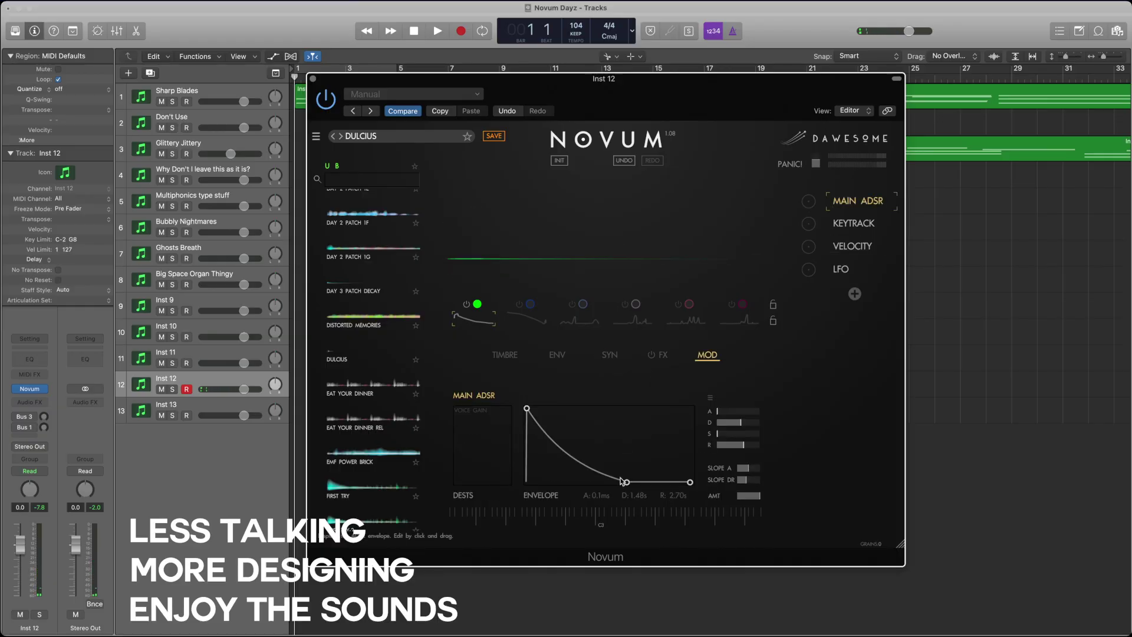
drag(623, 482, 568, 481)
click(622, 516)
click(622, 516)
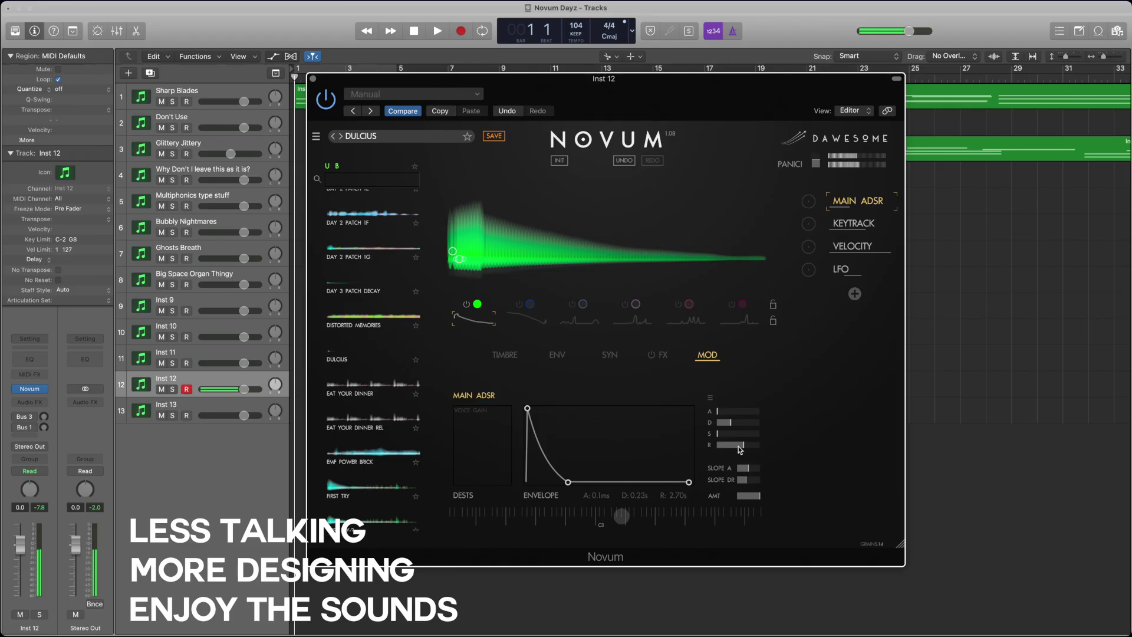
drag(744, 445, 717, 452)
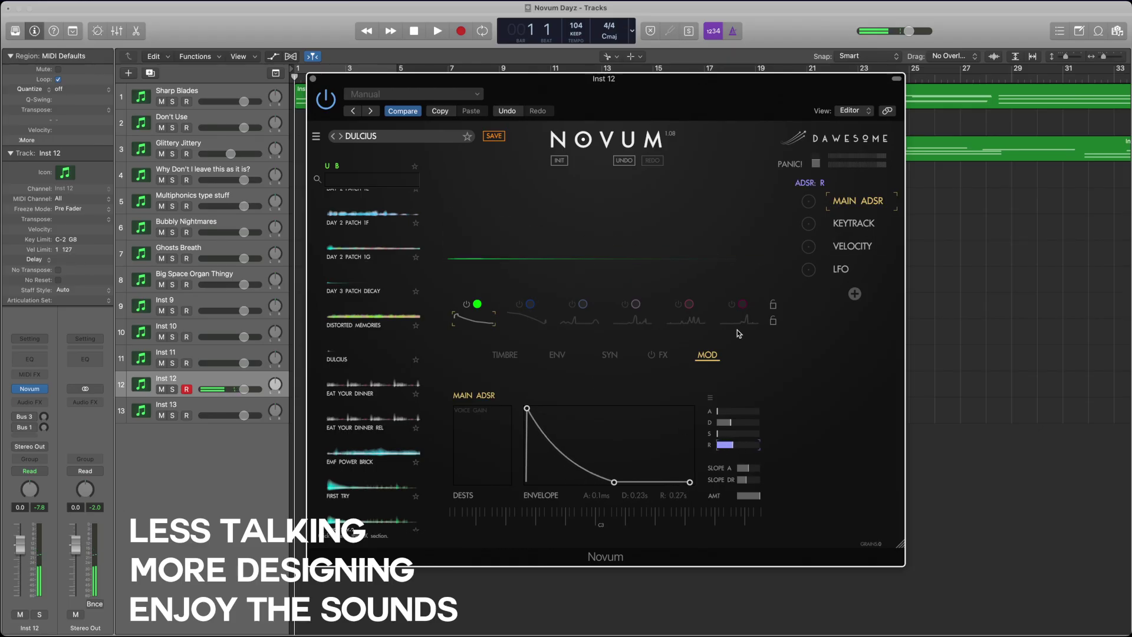
- Redraw the LFO curve as a gentle downward slope from slightly above the centre line to slightly below it
click(823, 270)
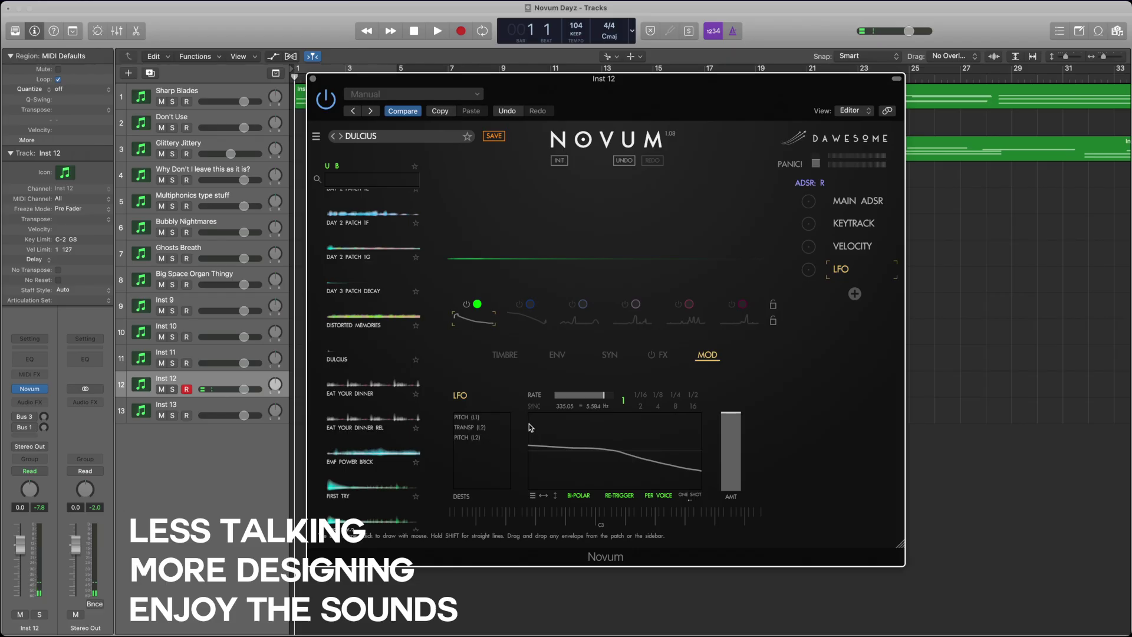
drag(563, 439, 678, 482)
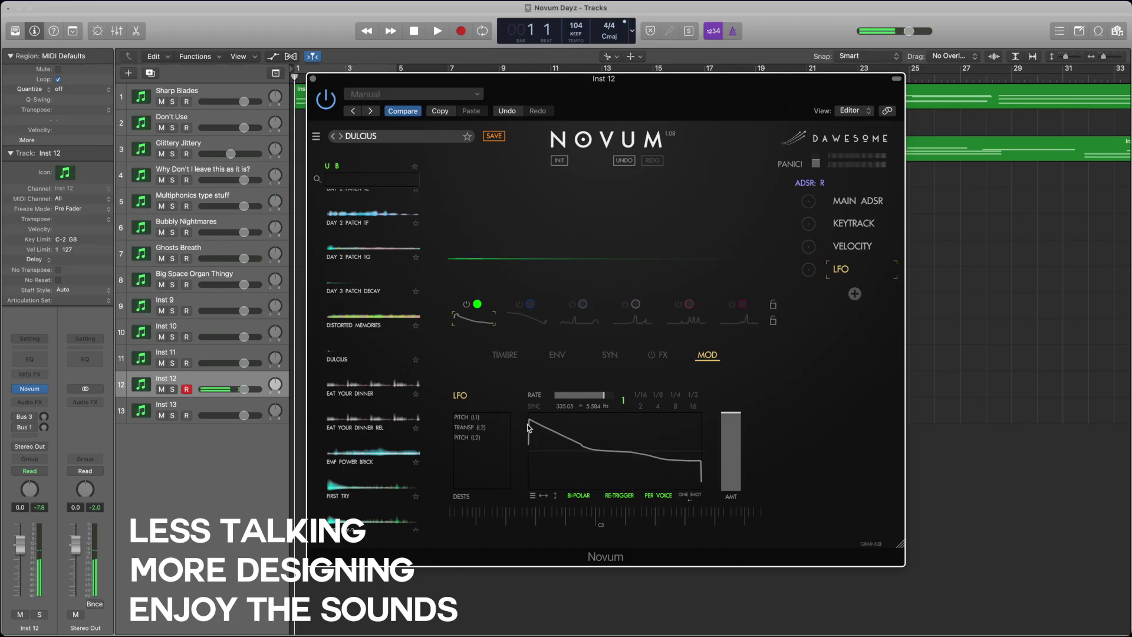
drag(586, 436, 665, 450)
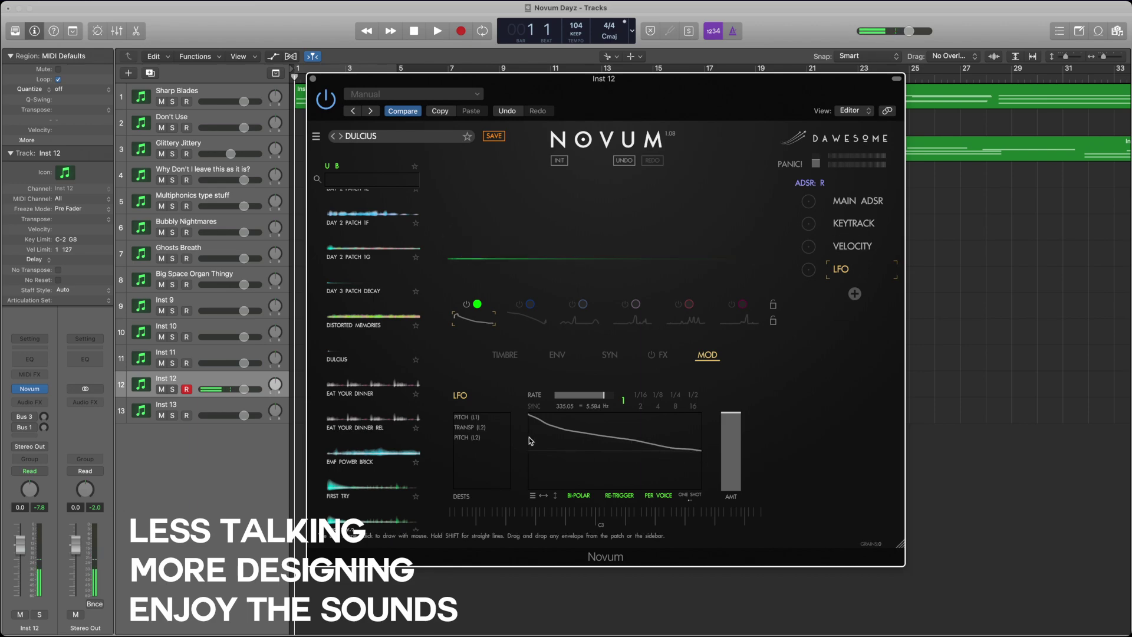
drag(530, 440, 578, 445)
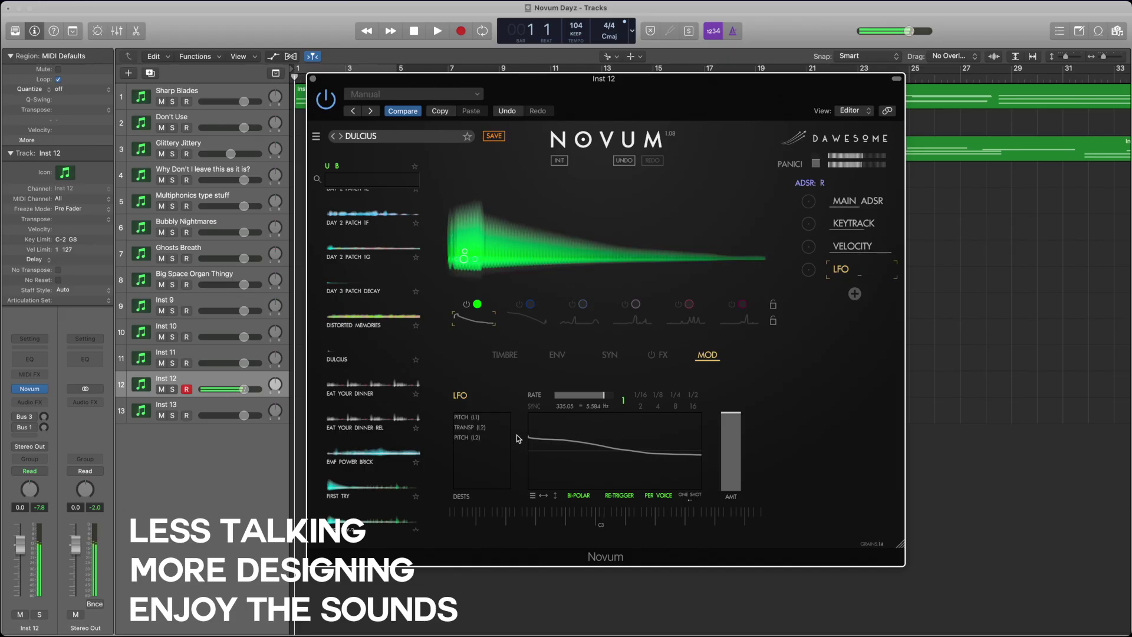
- Solo layer 2 and deepen the negative LFO modulation of its Pitch to about half of the full range
shift+click(517, 307)
click(522, 320)
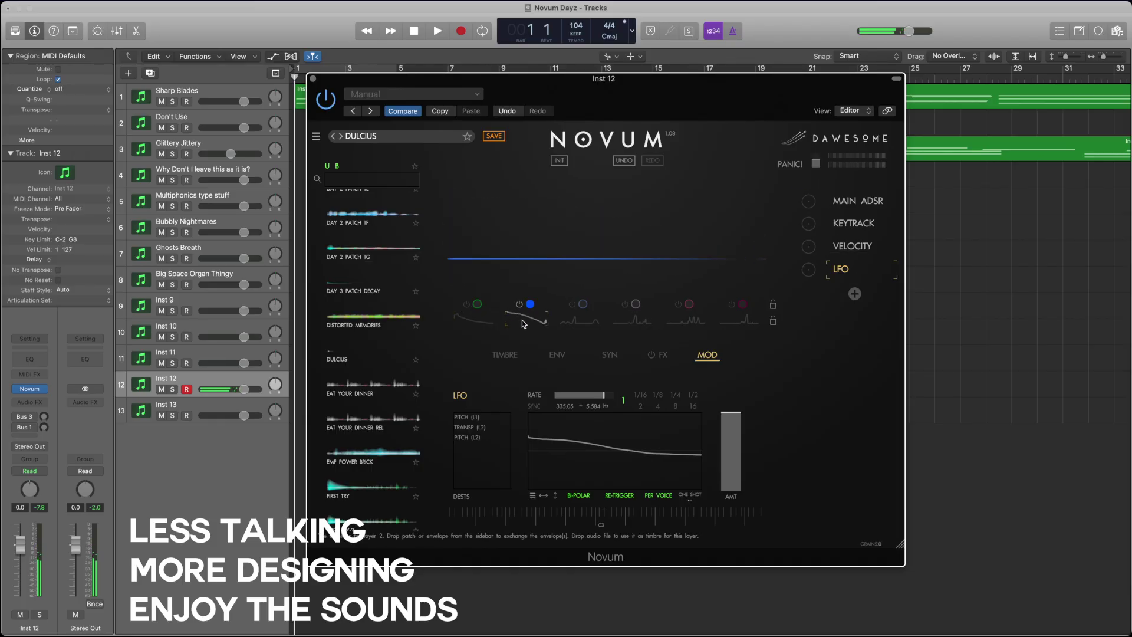
click(558, 355)
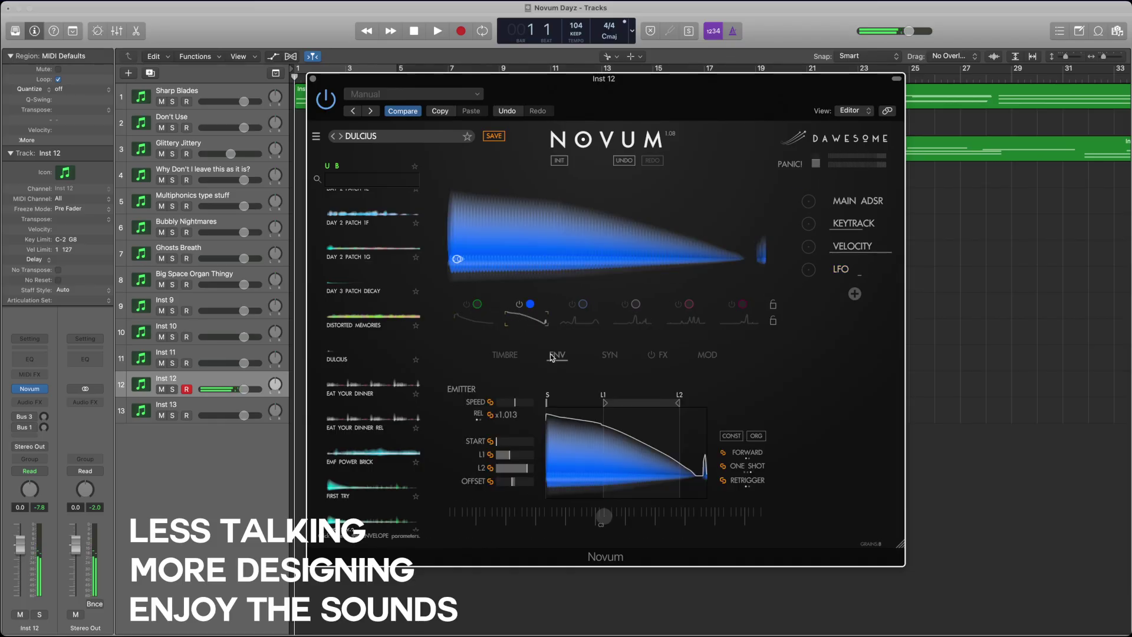
click(600, 359)
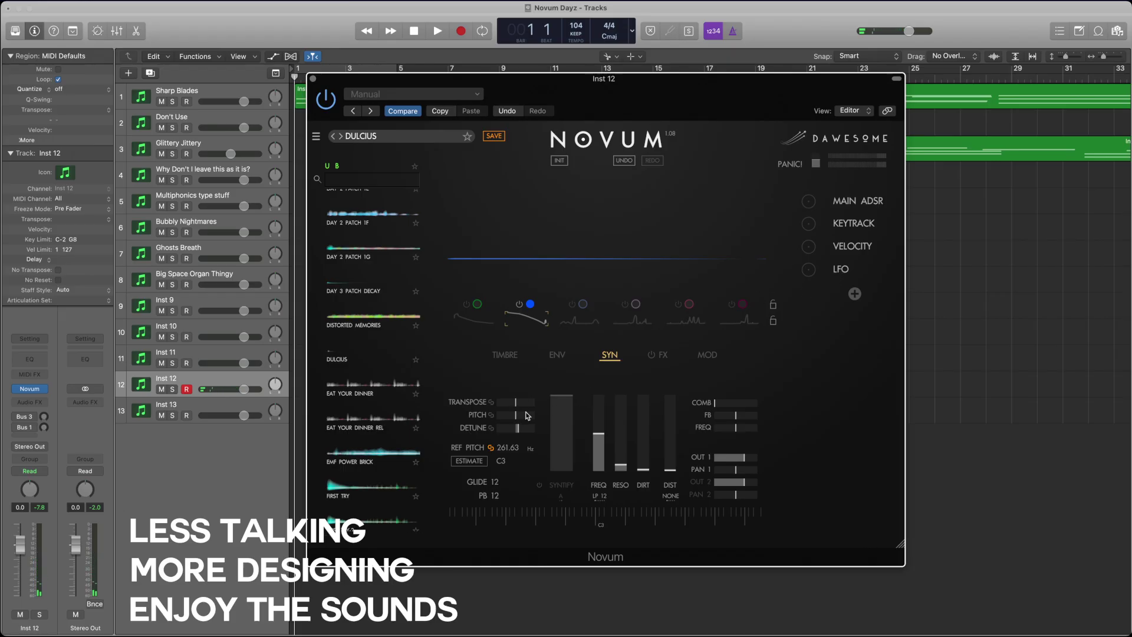
click(836, 271)
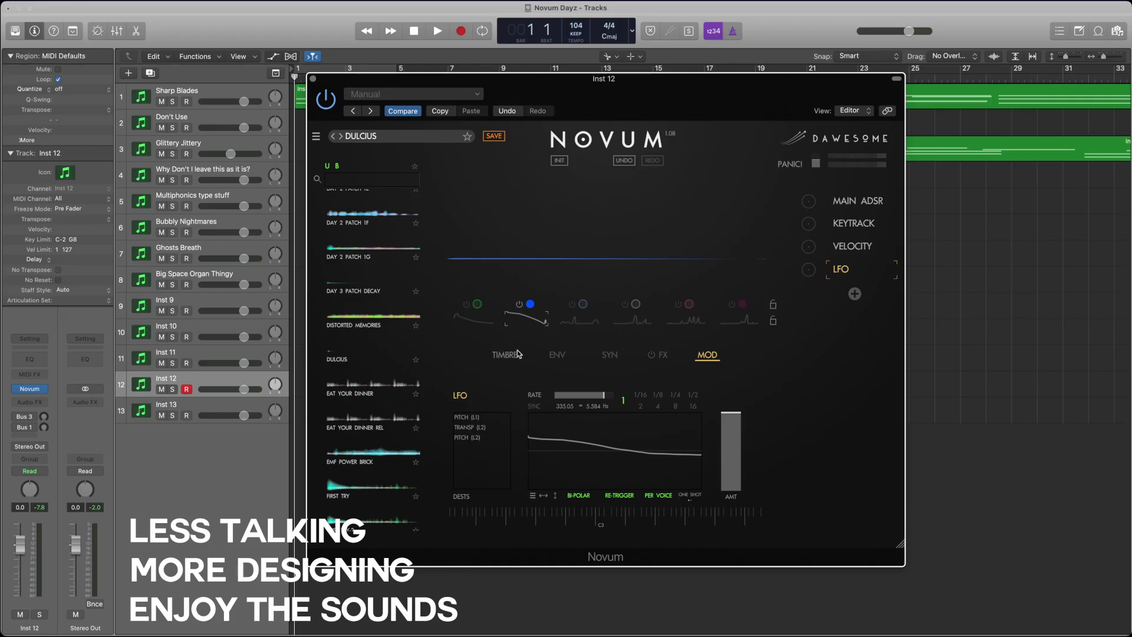
click(558, 356)
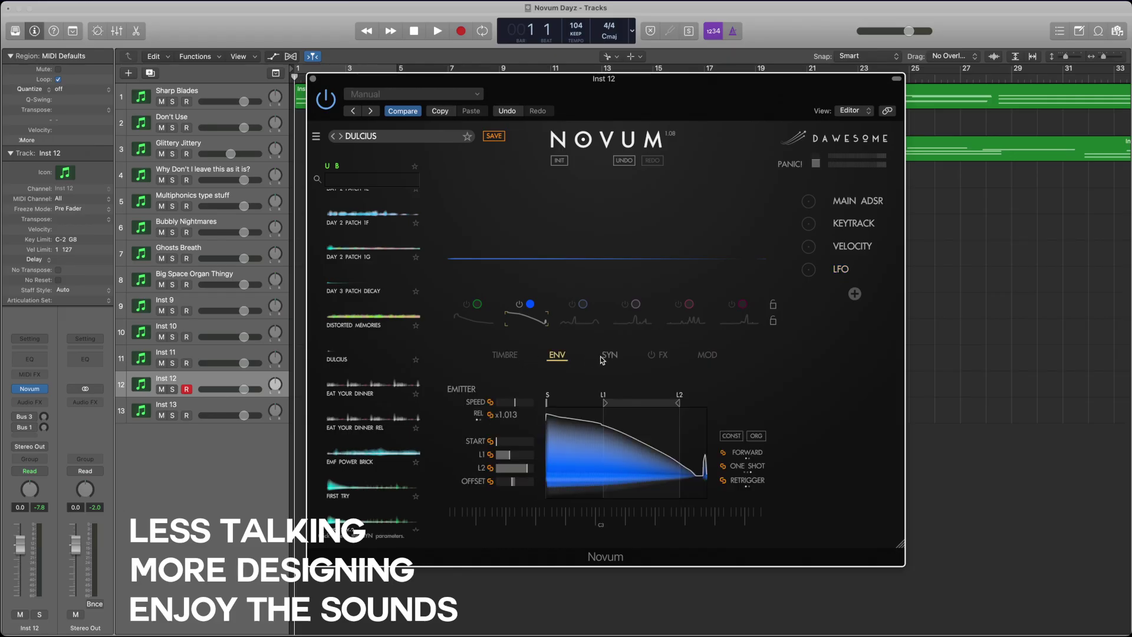
click(609, 356)
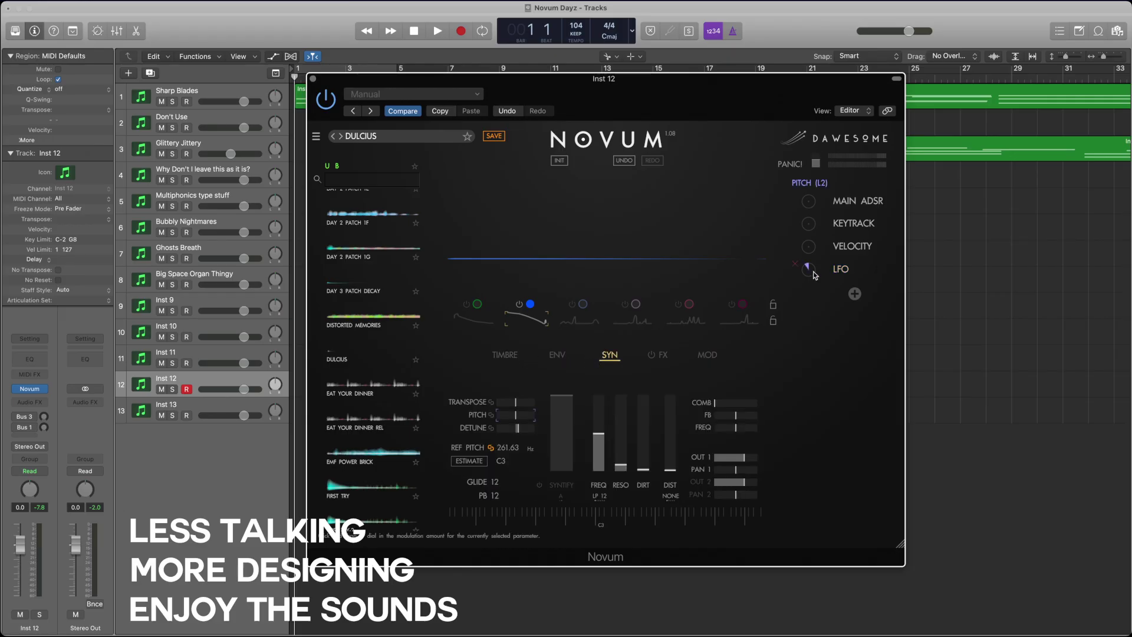
drag(813, 256, 809, 295)
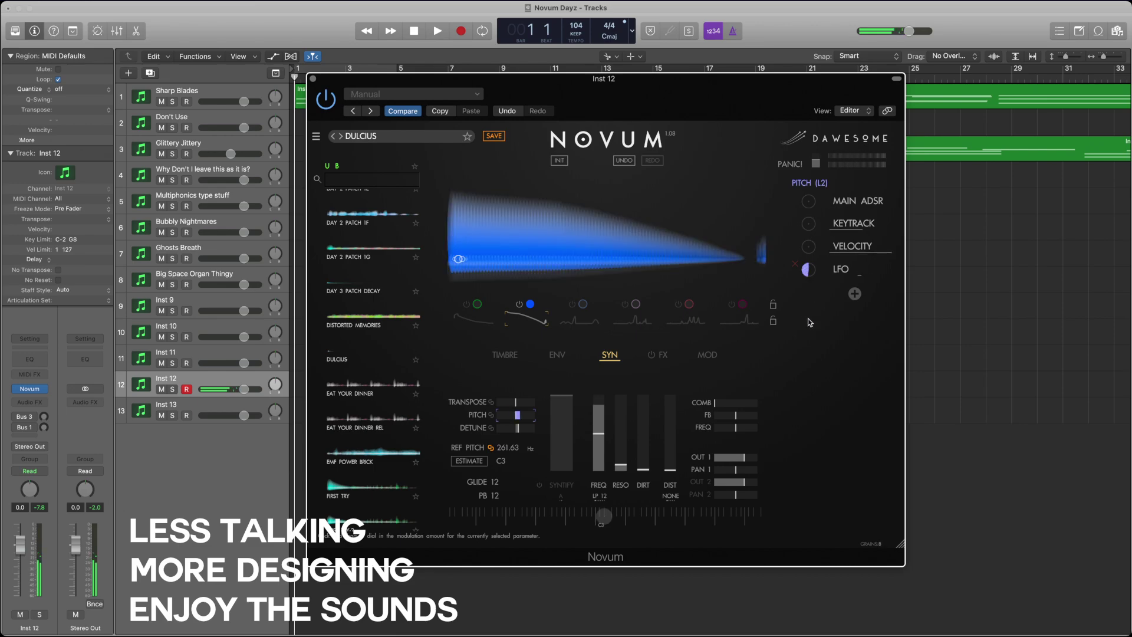
- Try modulating the Transpose of layer 2 with a small negative amount of LFO
click(524, 404)
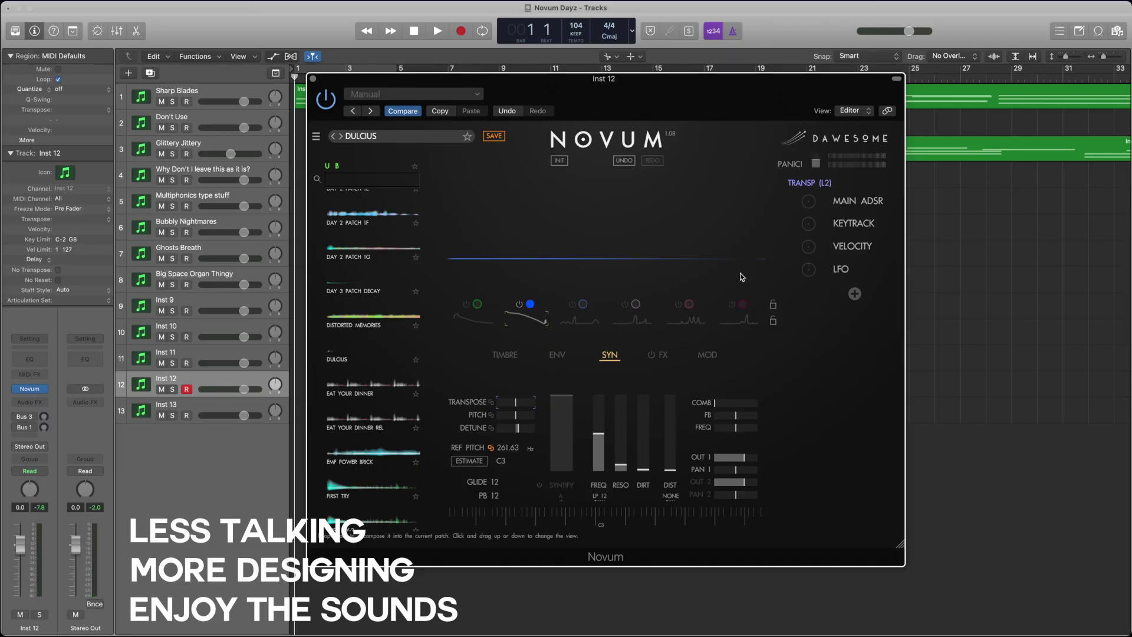
drag(814, 263, 817, 285)
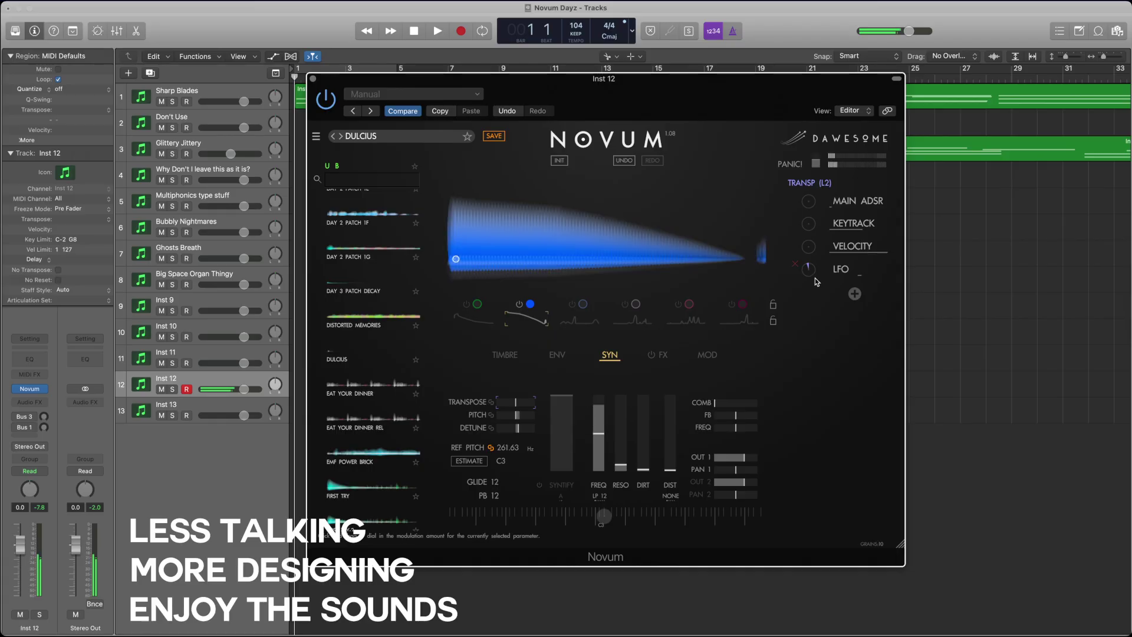
drag(815, 280, 815, 273)
- Isolate layer 3 for editing by switching it on and muting layers 1 and 2
click(455, 314)
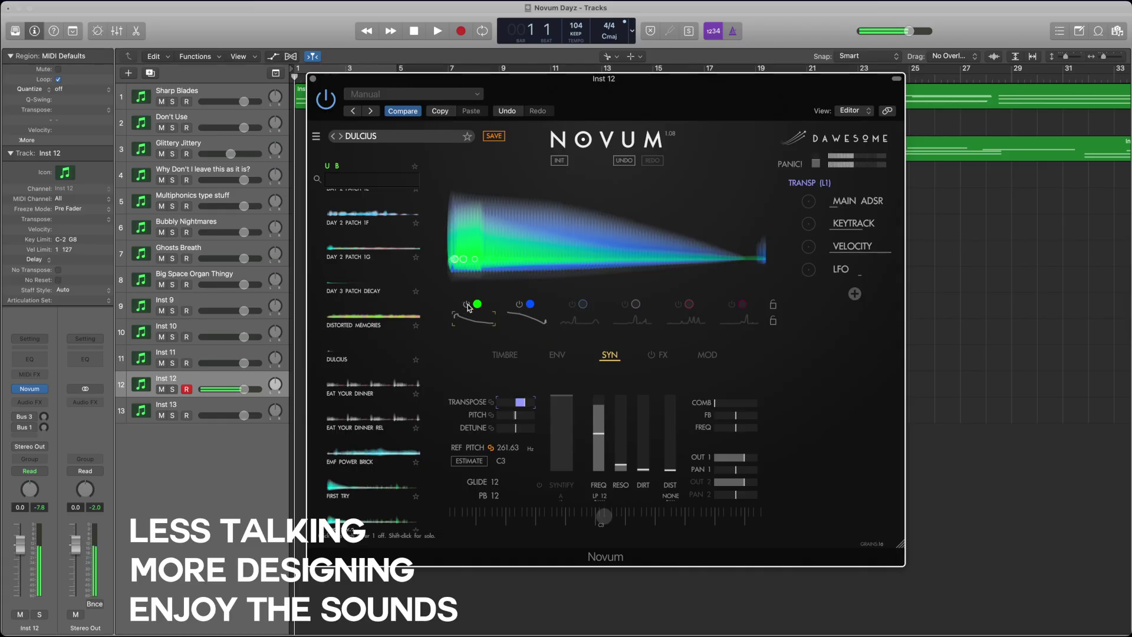
click(575, 320)
click(527, 319)
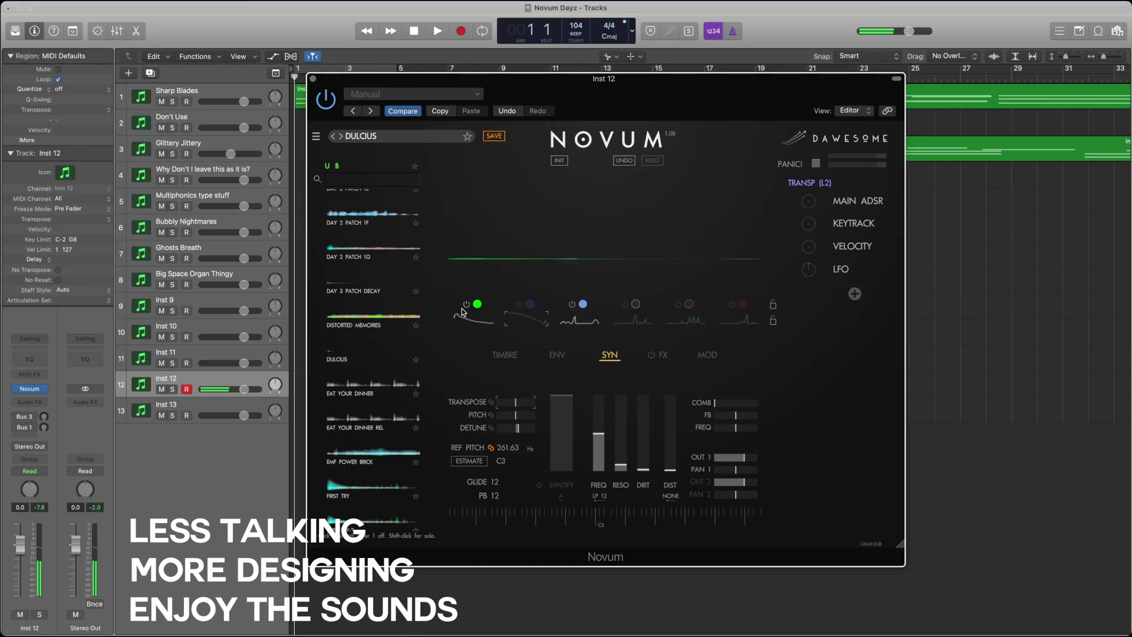
click(578, 318)
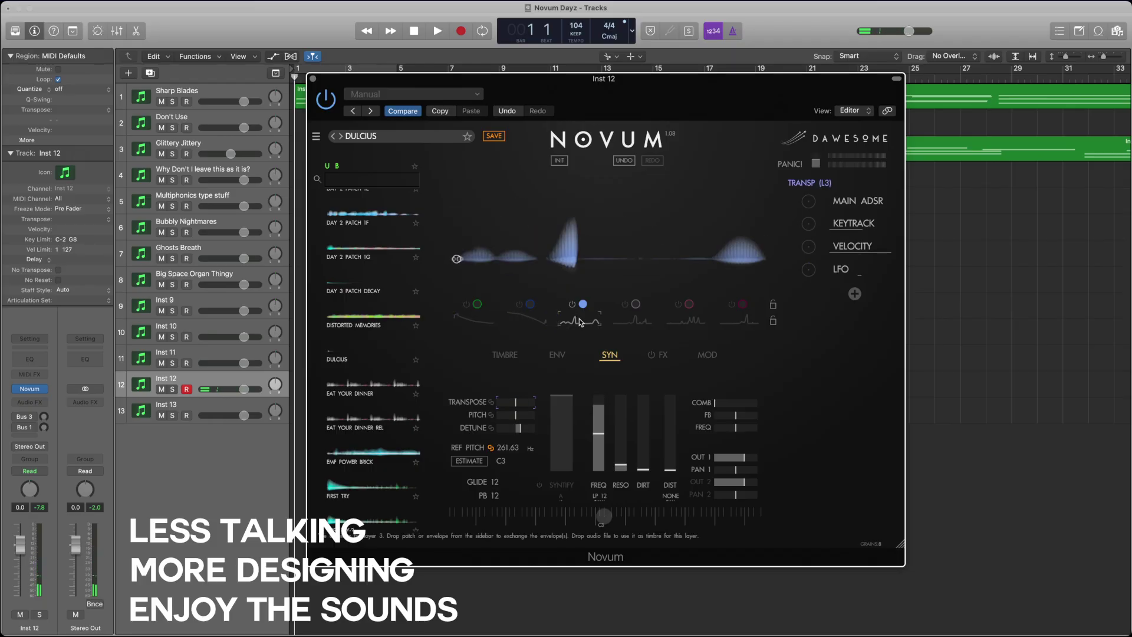
- Move the L1 and L2 loop points close to the start and redraw layer 3's envelope as one very short initial spike
click(558, 354)
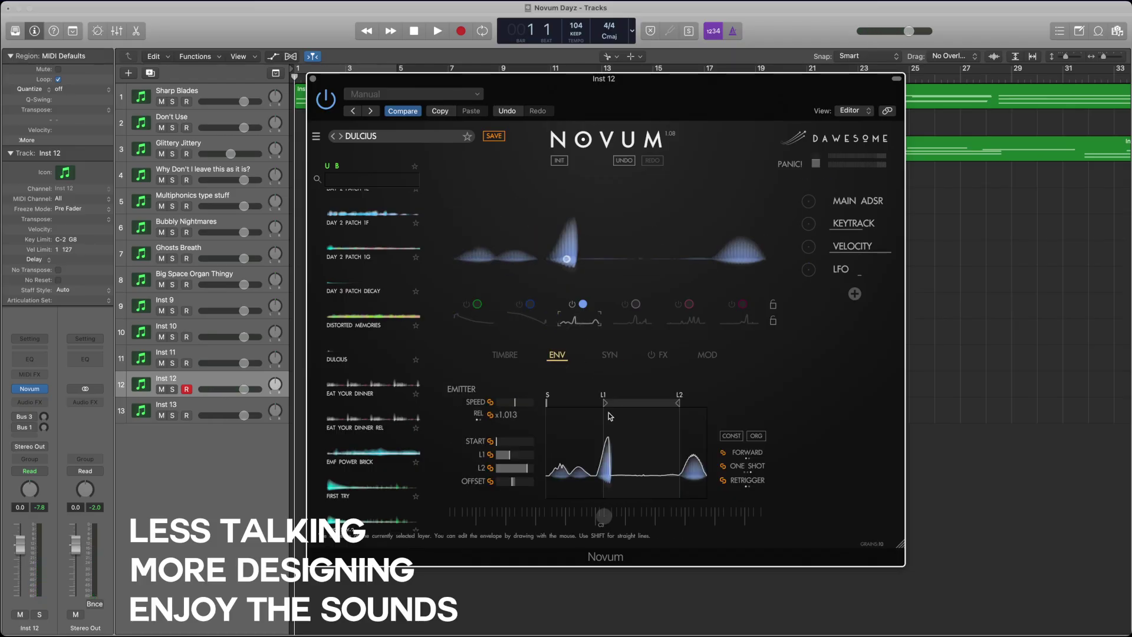
drag(606, 403, 568, 403)
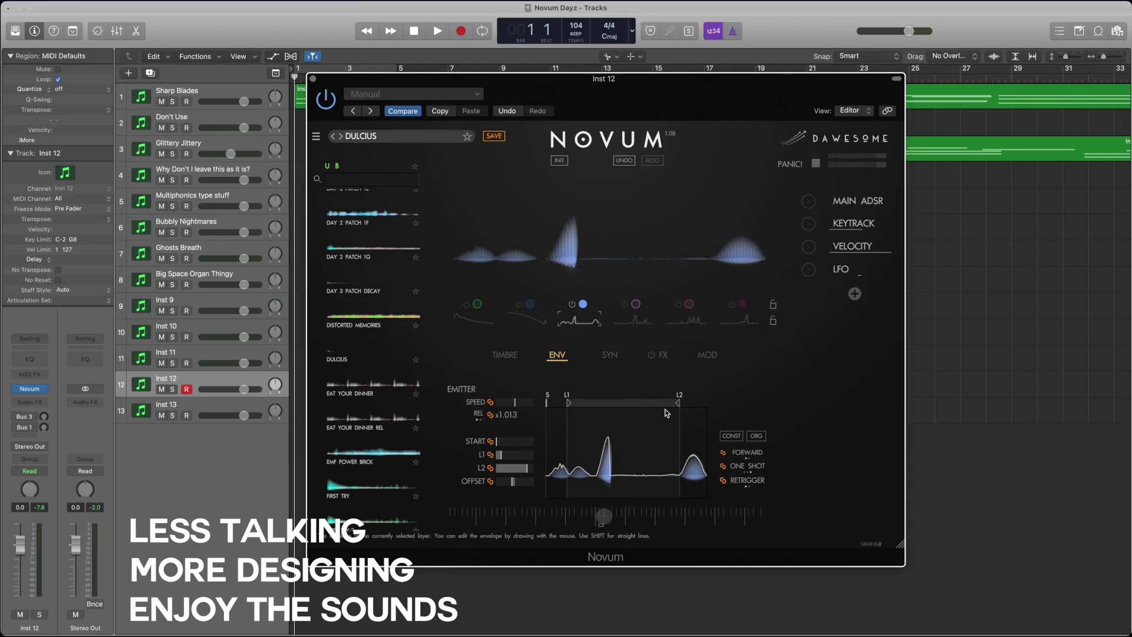
drag(678, 404, 587, 403)
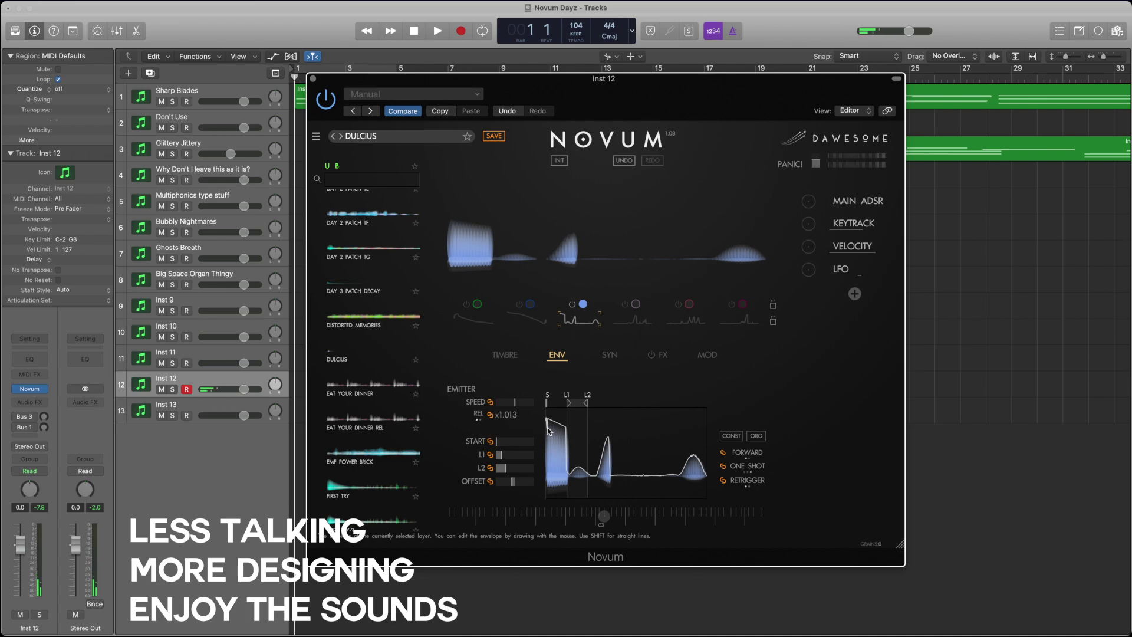
drag(705, 475, 551, 469)
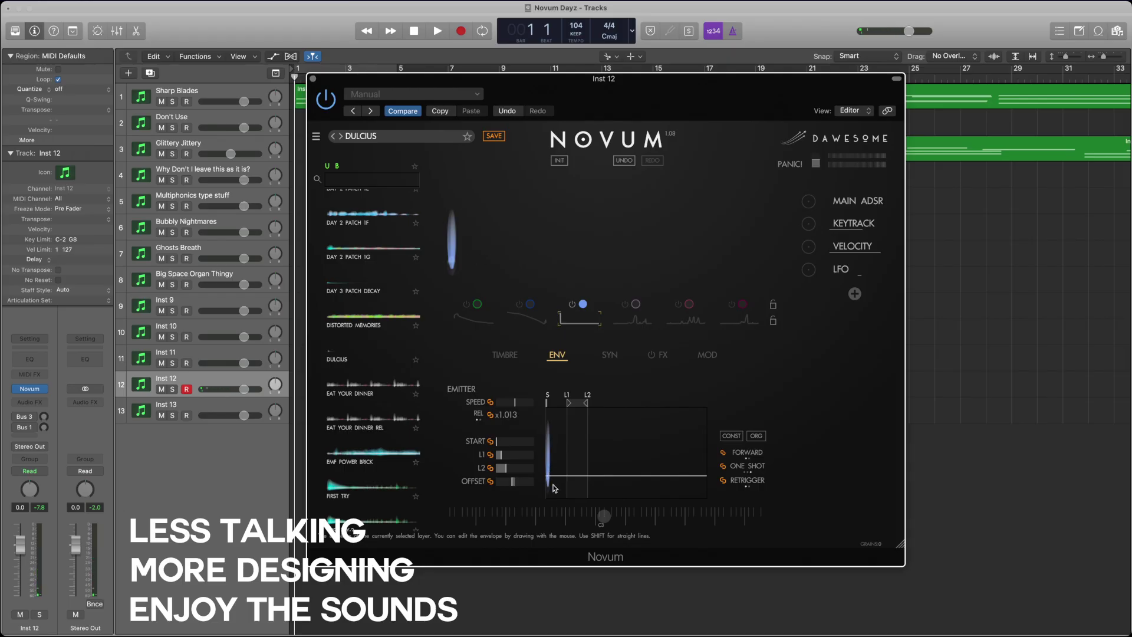
drag(555, 487, 551, 480)
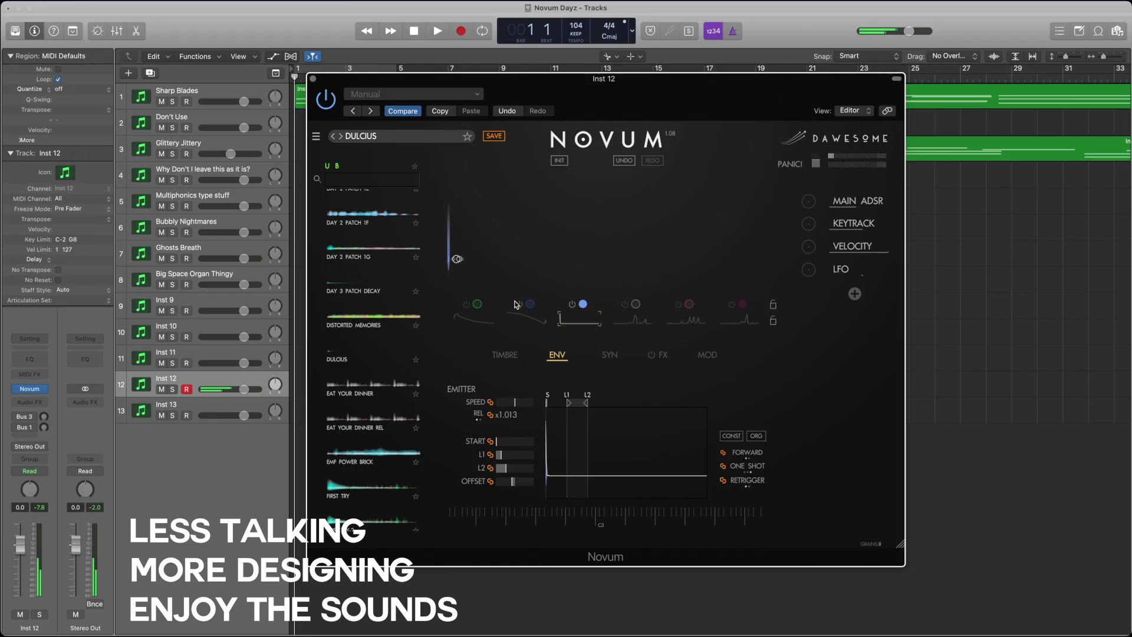
- Fine-tune the linked Gain from layer 3 and switch layers 2 and 1 back on
click(505, 355)
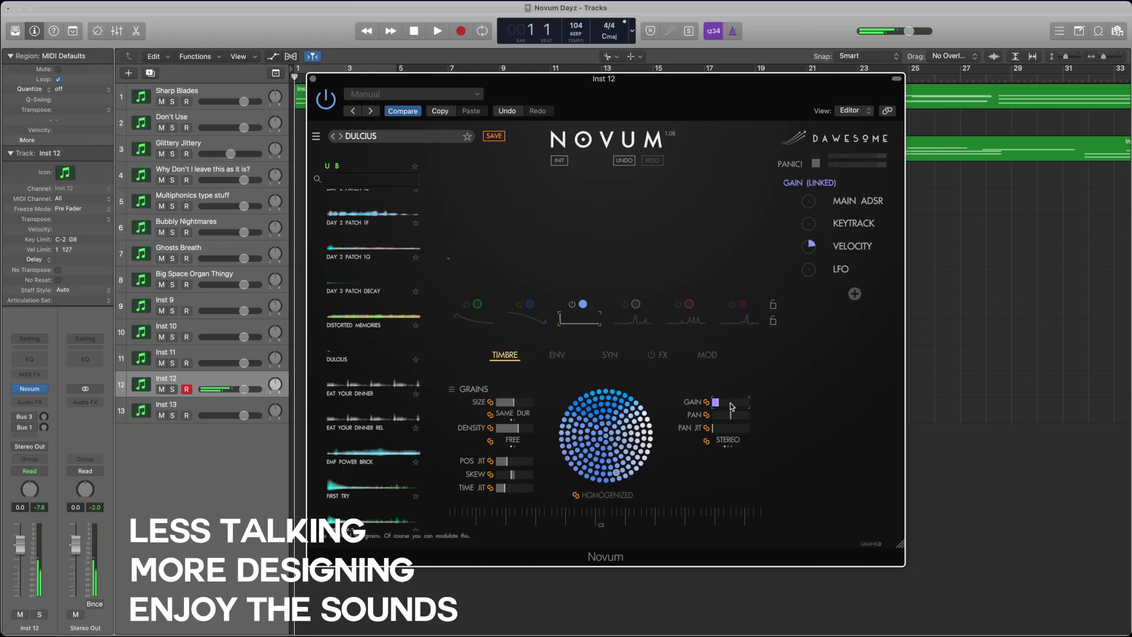
drag(731, 402, 683, 361)
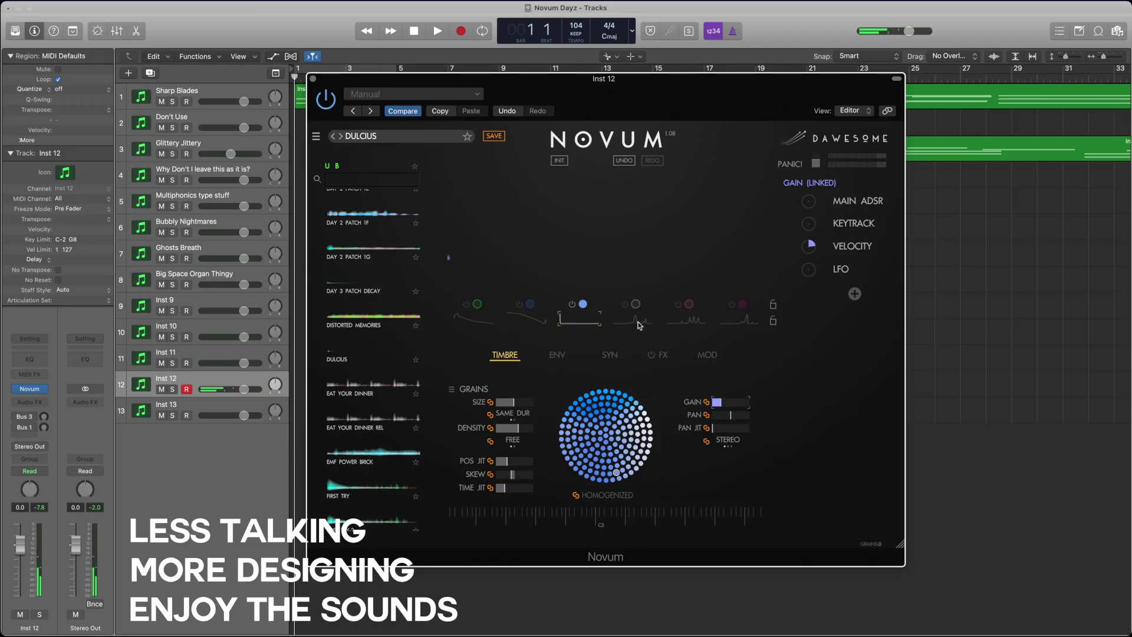
click(509, 310)
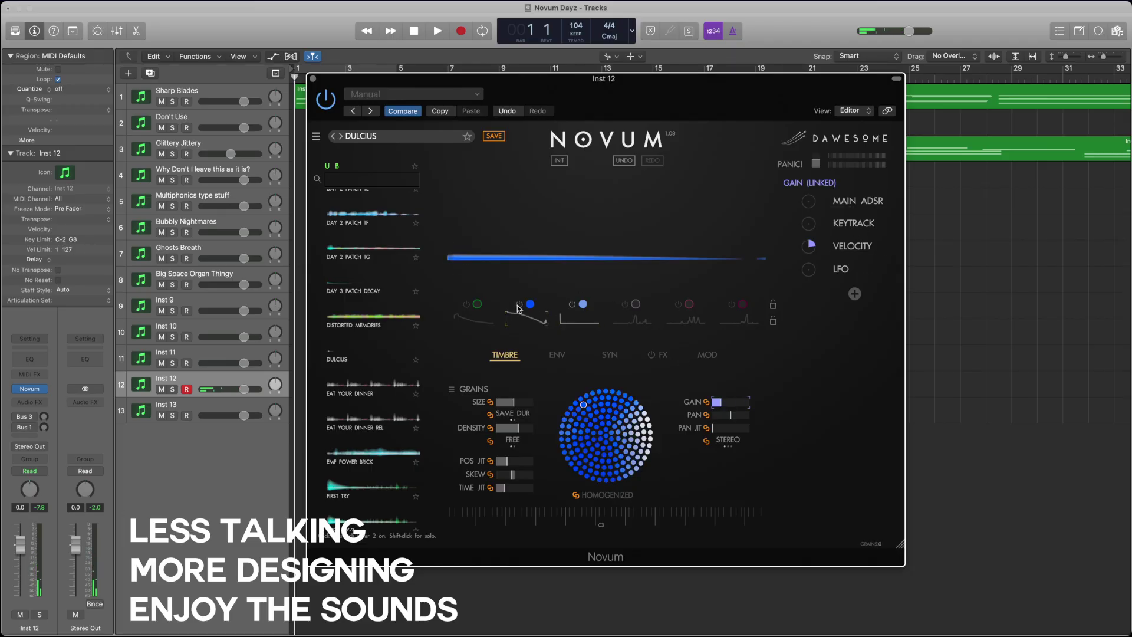
click(466, 310)
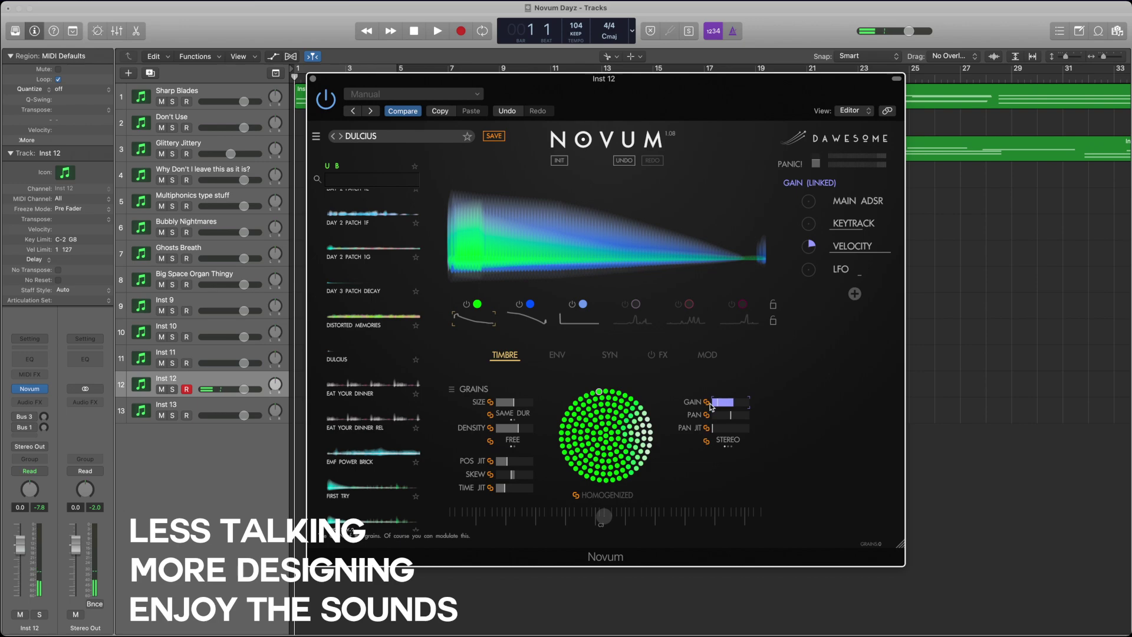
- Unlink Gain between the layers and raise the Gain of layer 3 to about half of its range
click(527, 318)
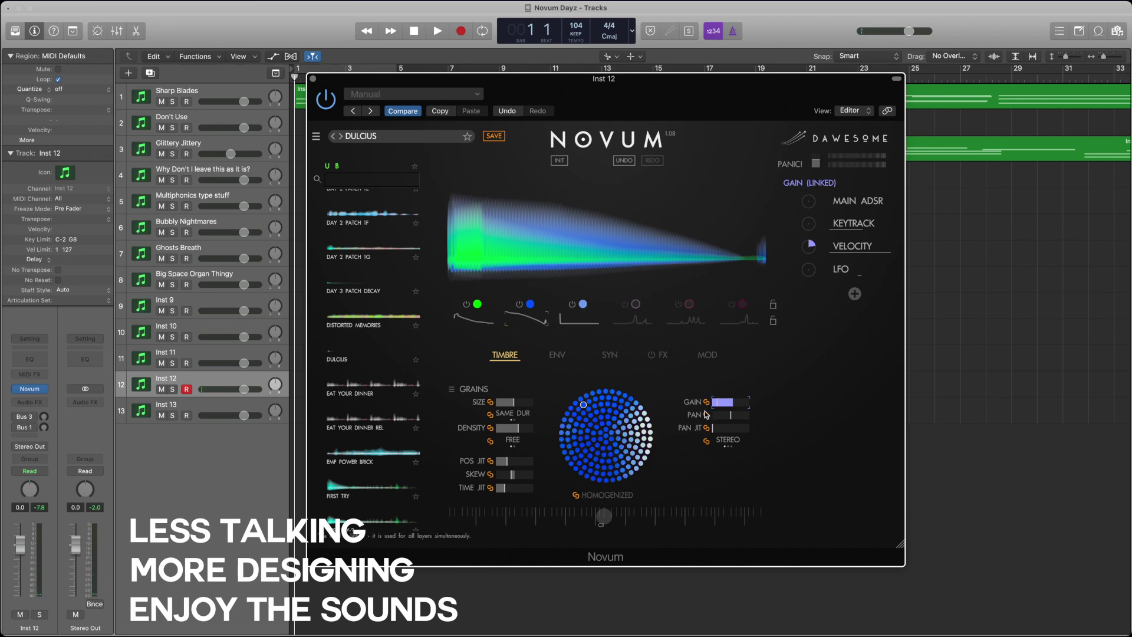
click(561, 321)
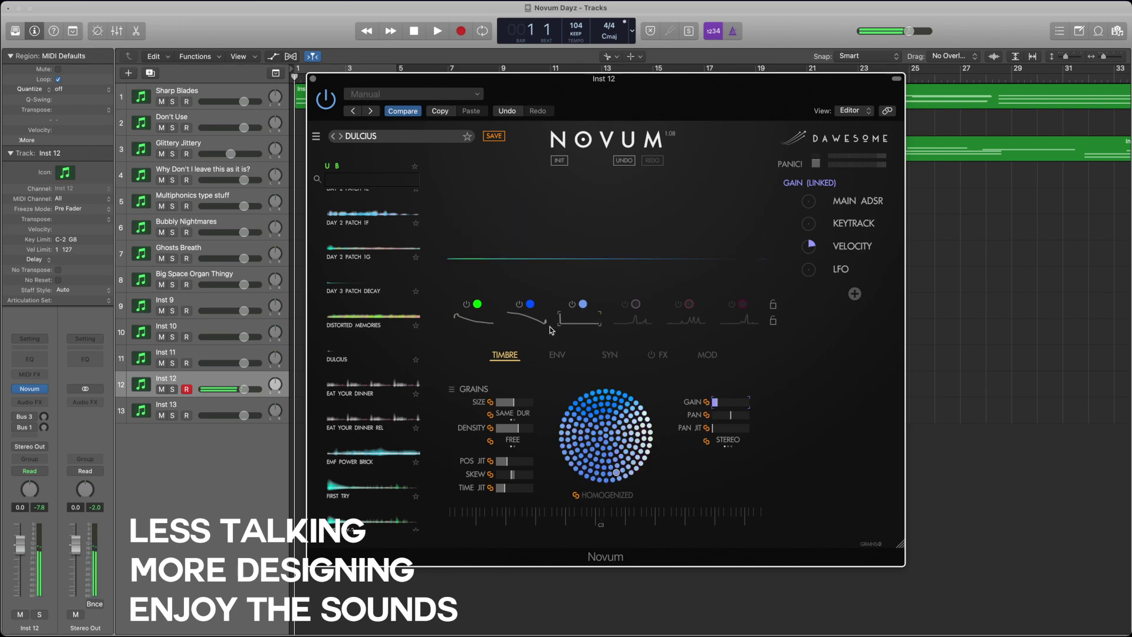
click(709, 403)
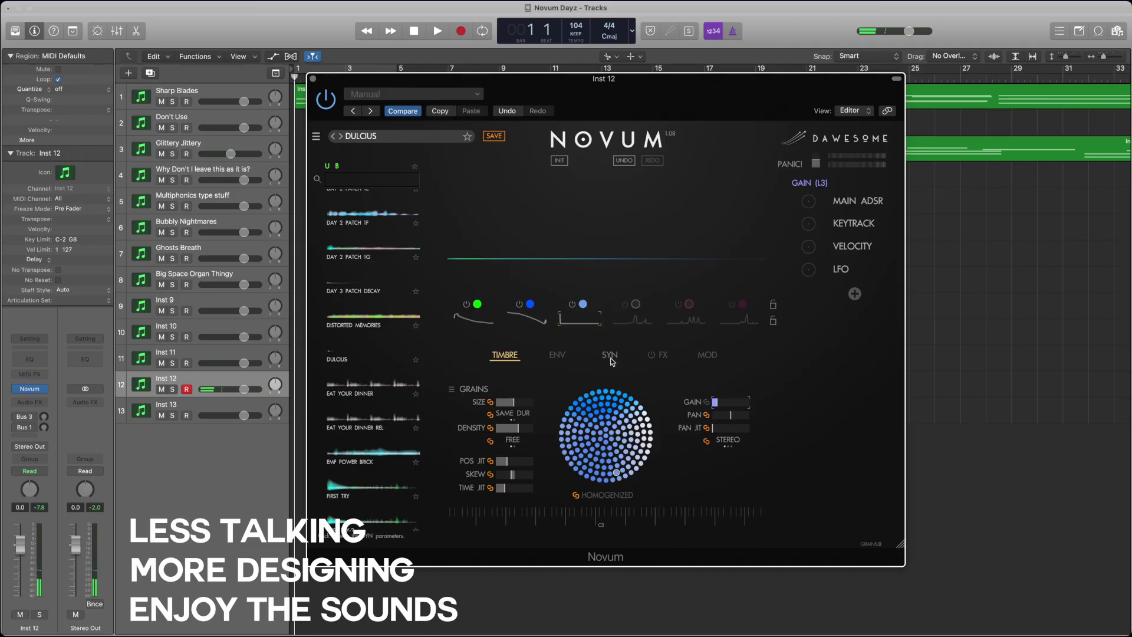
drag(725, 406, 742, 407)
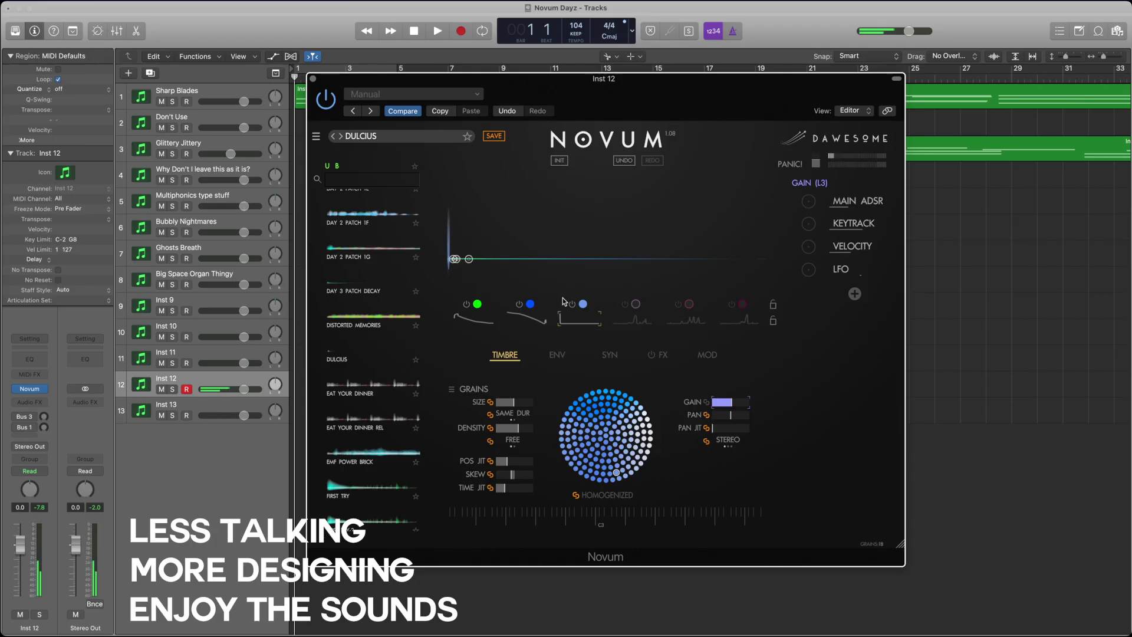
- Adjust the individual Gain of layers 2 and 1 and return to layer 3
click(541, 319)
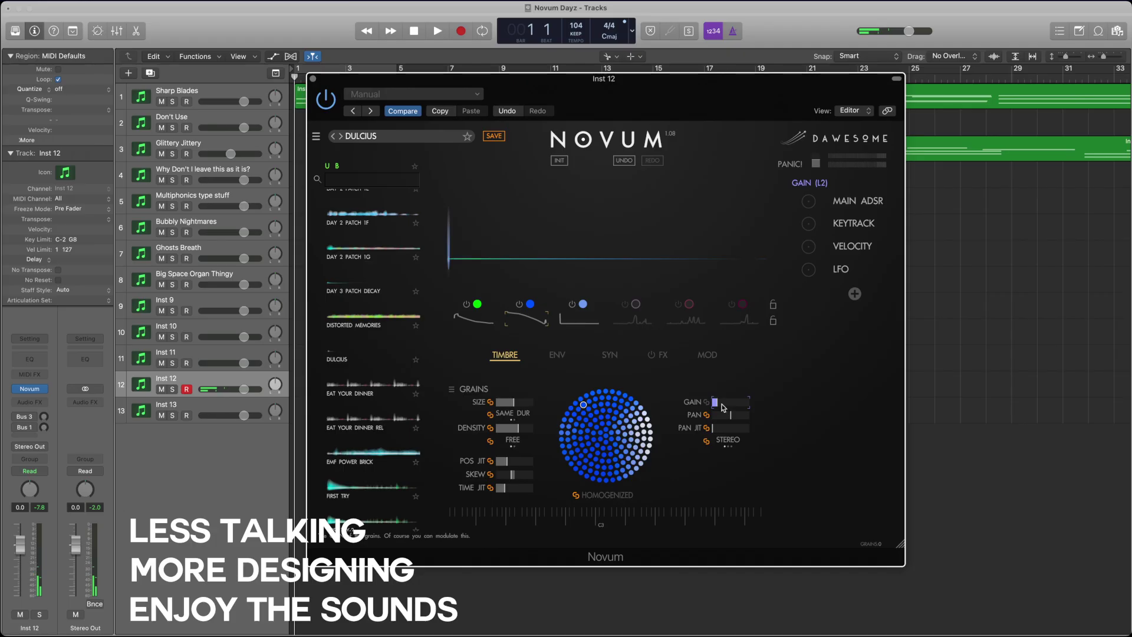
drag(723, 407, 770, 402)
click(489, 327)
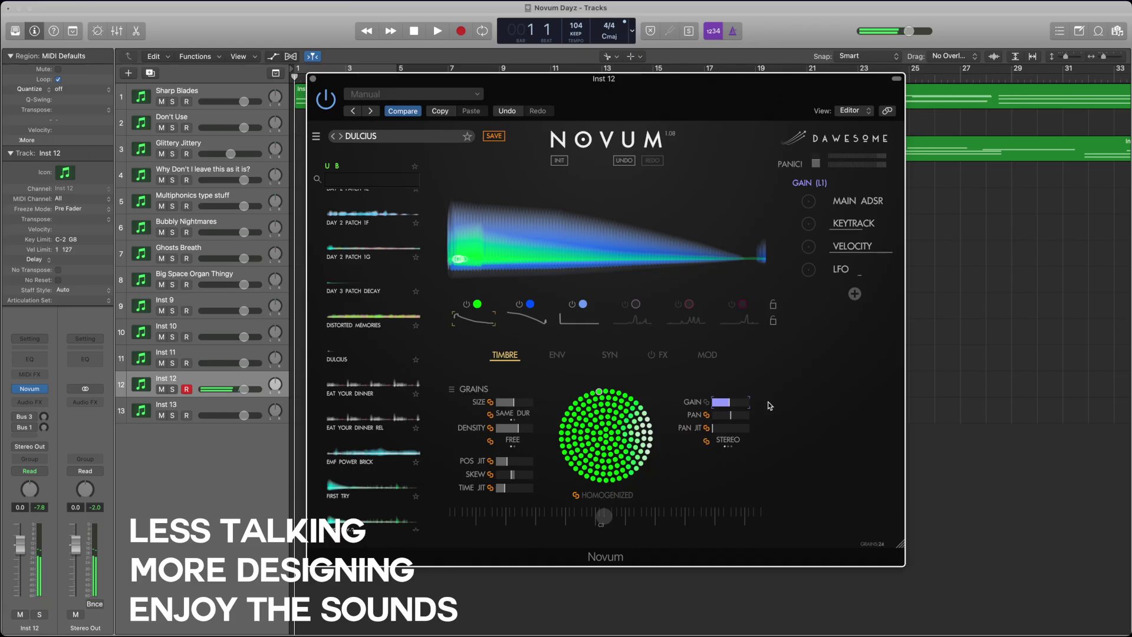
drag(770, 404, 691, 409)
click(526, 318)
click(581, 321)
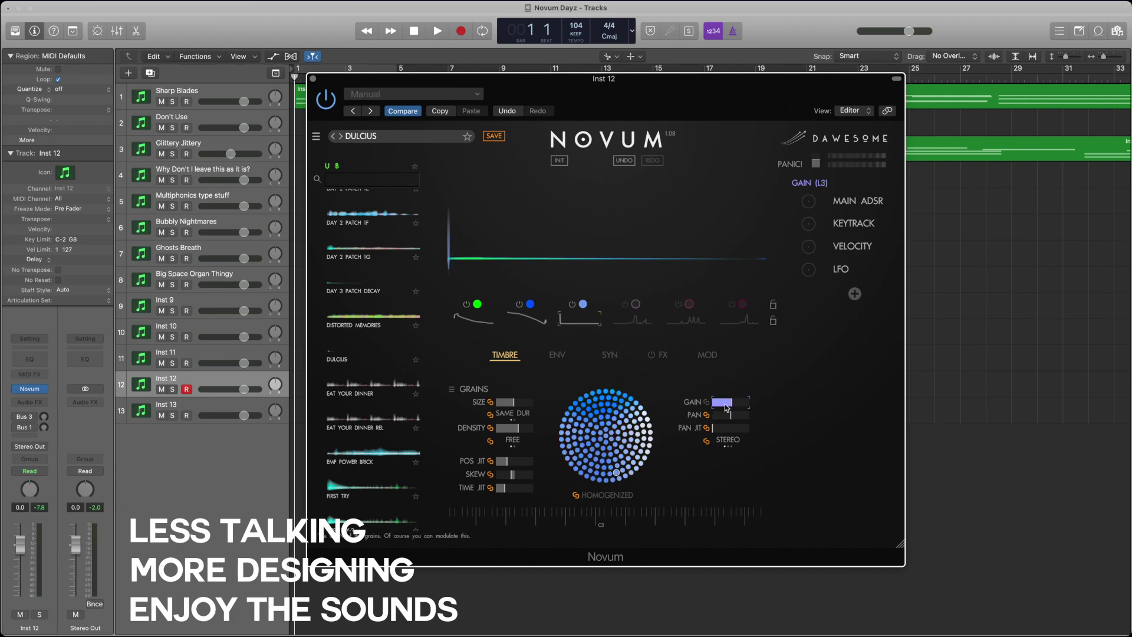
- Check which parameters Velocity modulates and look through the envelope, synthesis and timbre settings of layers 2 and 1
click(856, 246)
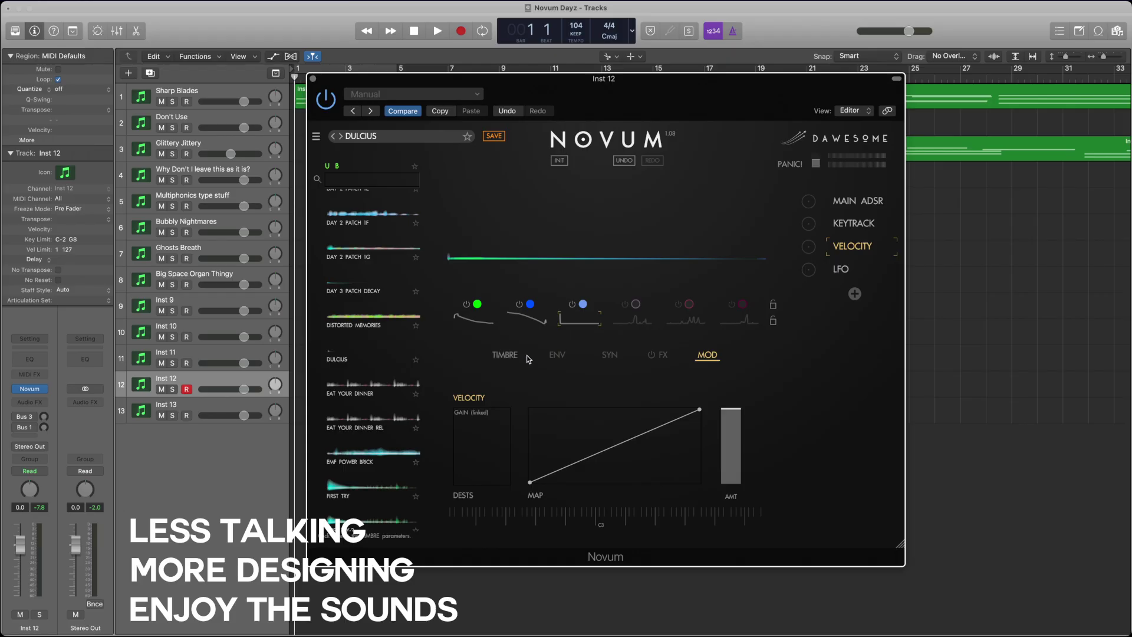
right_click(482, 413)
click(548, 381)
click(558, 357)
click(542, 323)
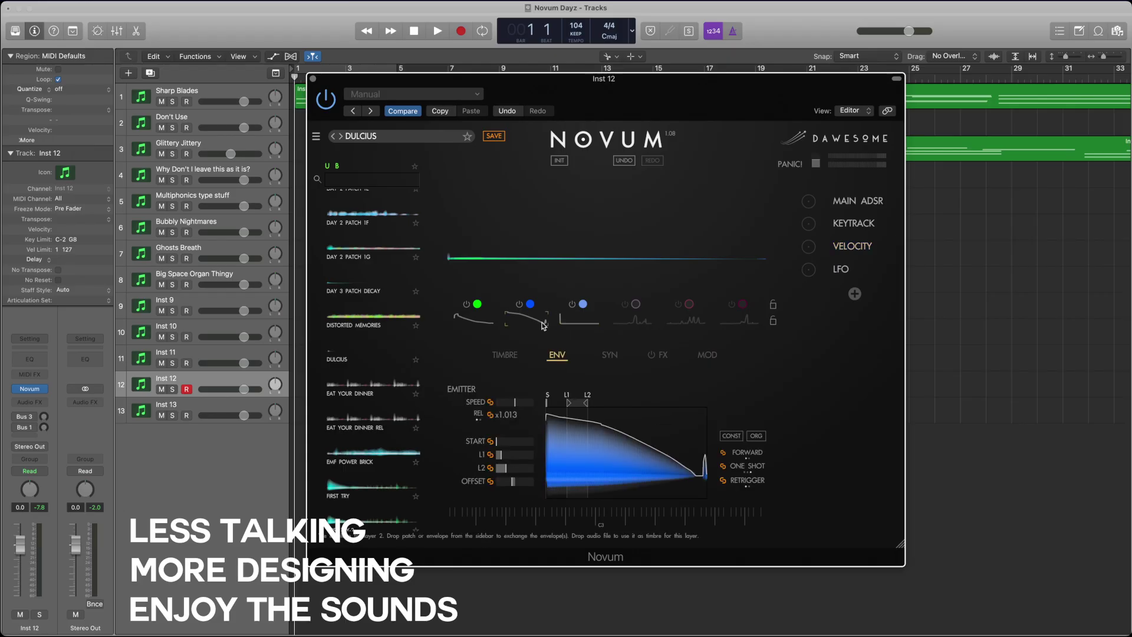
click(484, 322)
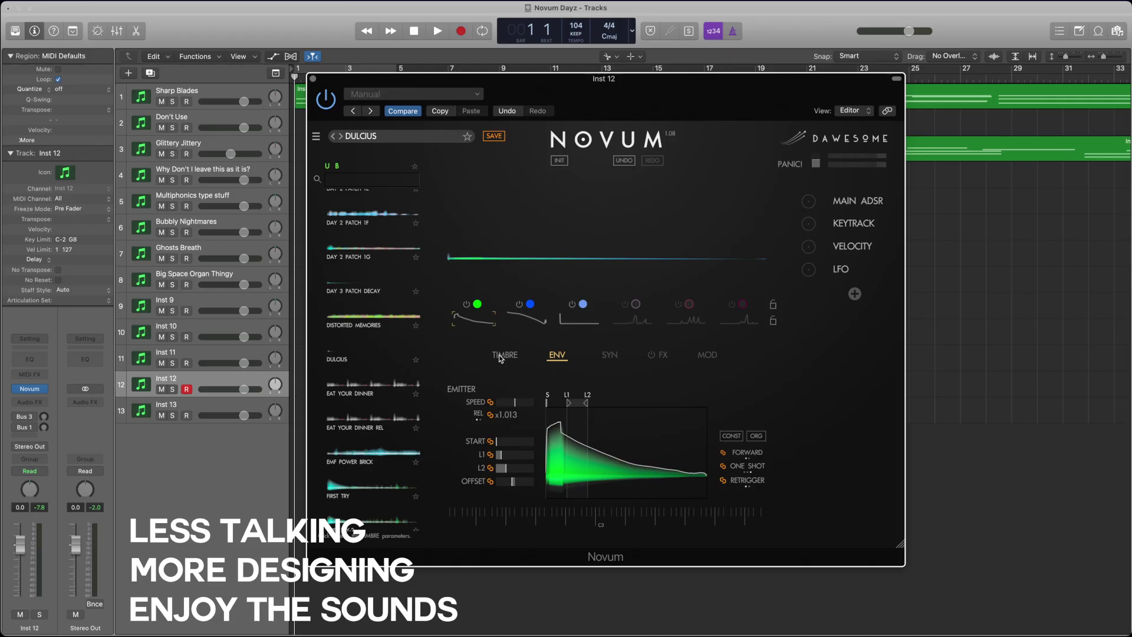
click(608, 357)
click(507, 356)
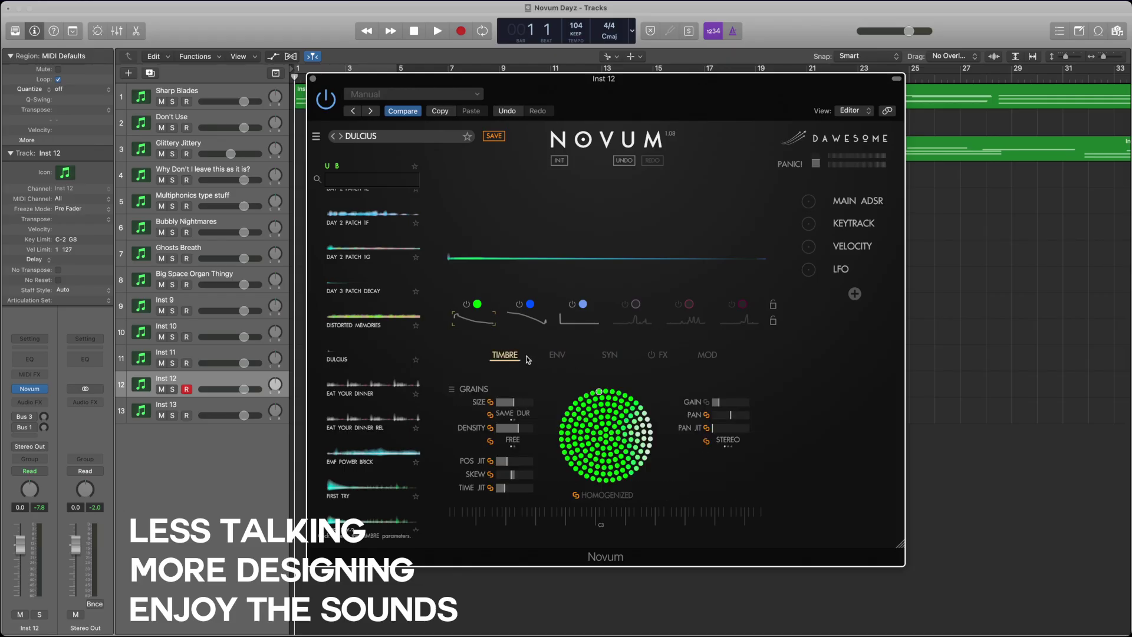
click(850, 248)
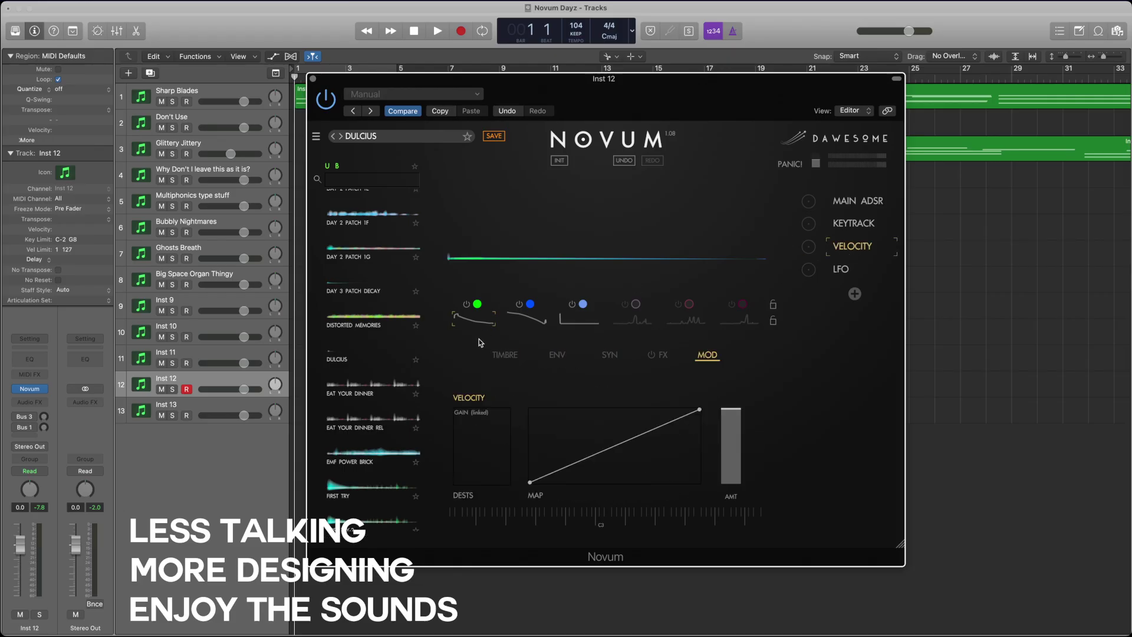
- Modulate the individual Gain of layers 1, 2 and 3 with a small positive amount of Velocity
click(507, 354)
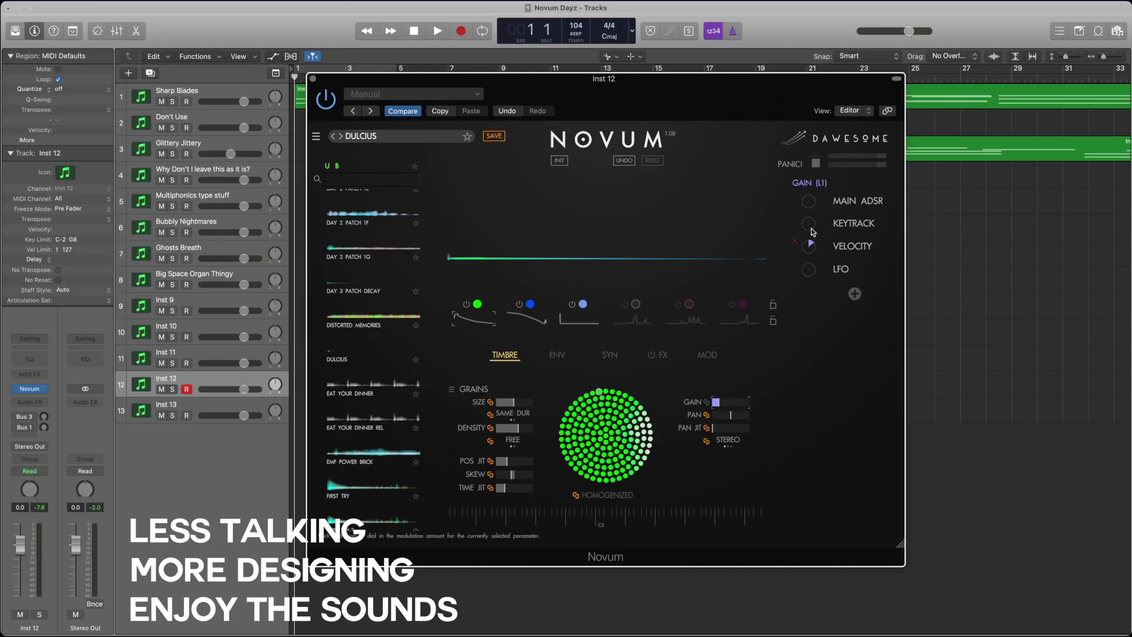
click(521, 326)
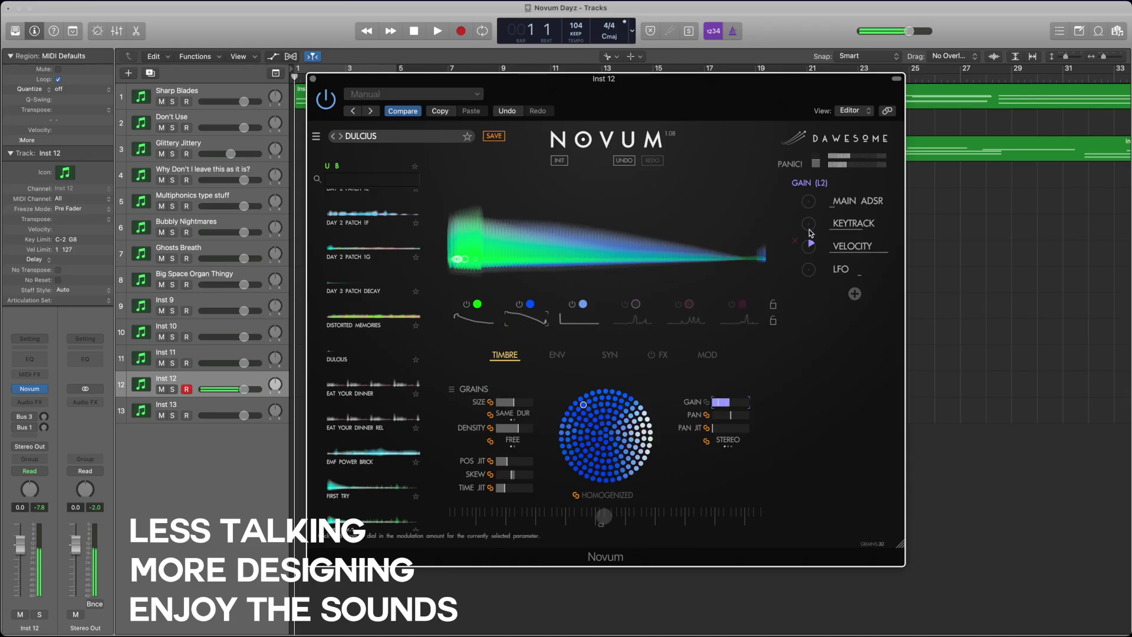
click(574, 322)
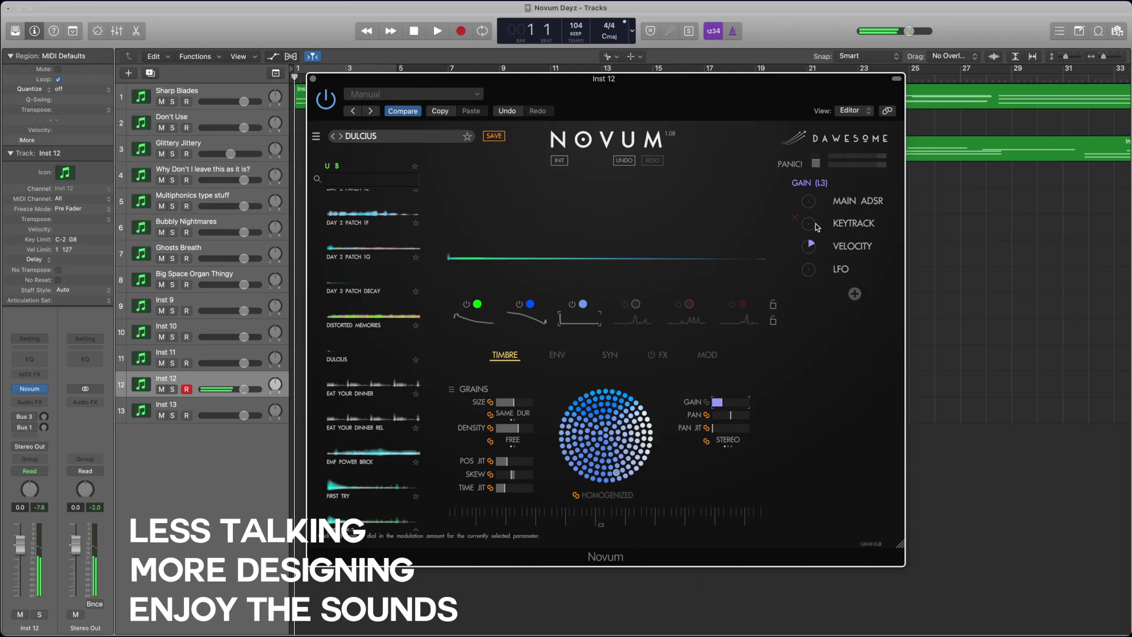
- Load an audio sample into layer 4 to replace its timbre and envelope, and switch the layer on
click(647, 325)
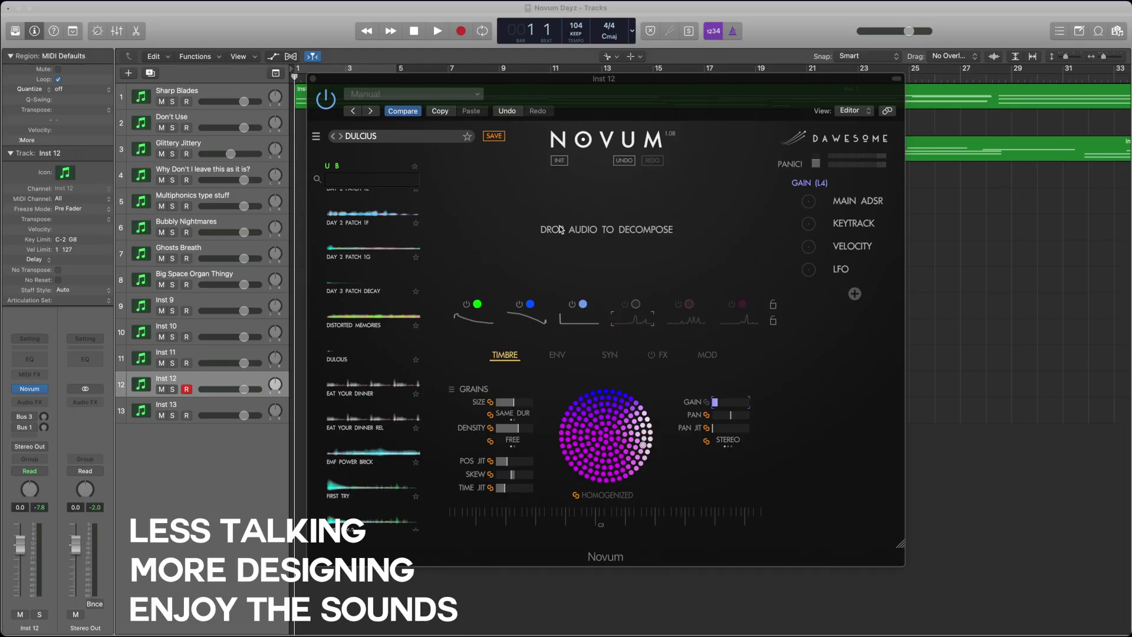
click(645, 319)
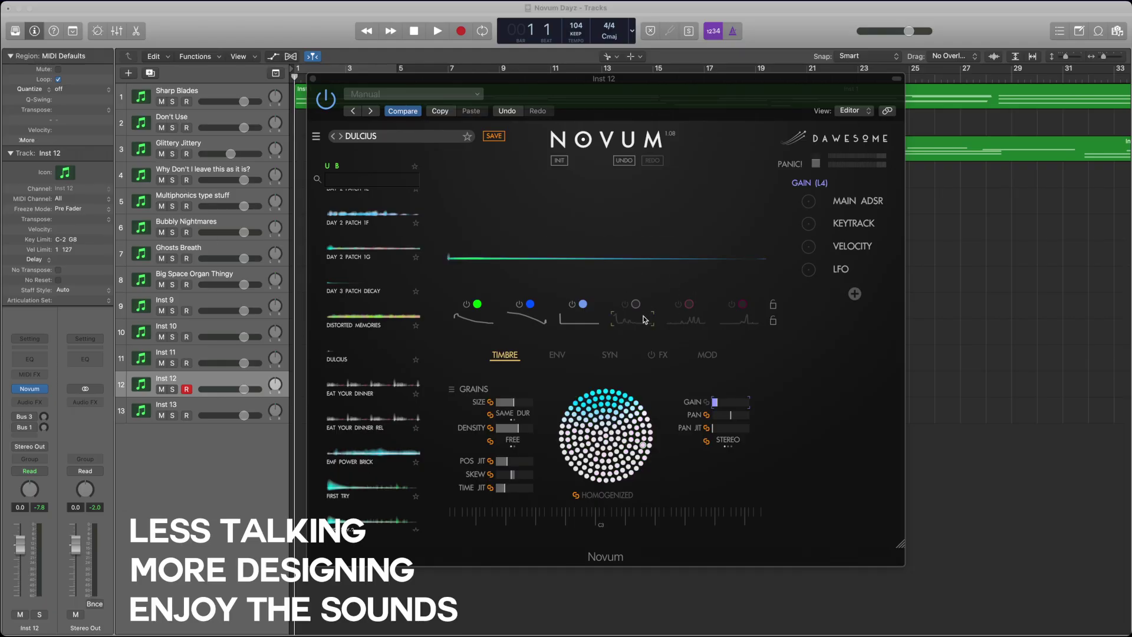
click(625, 305)
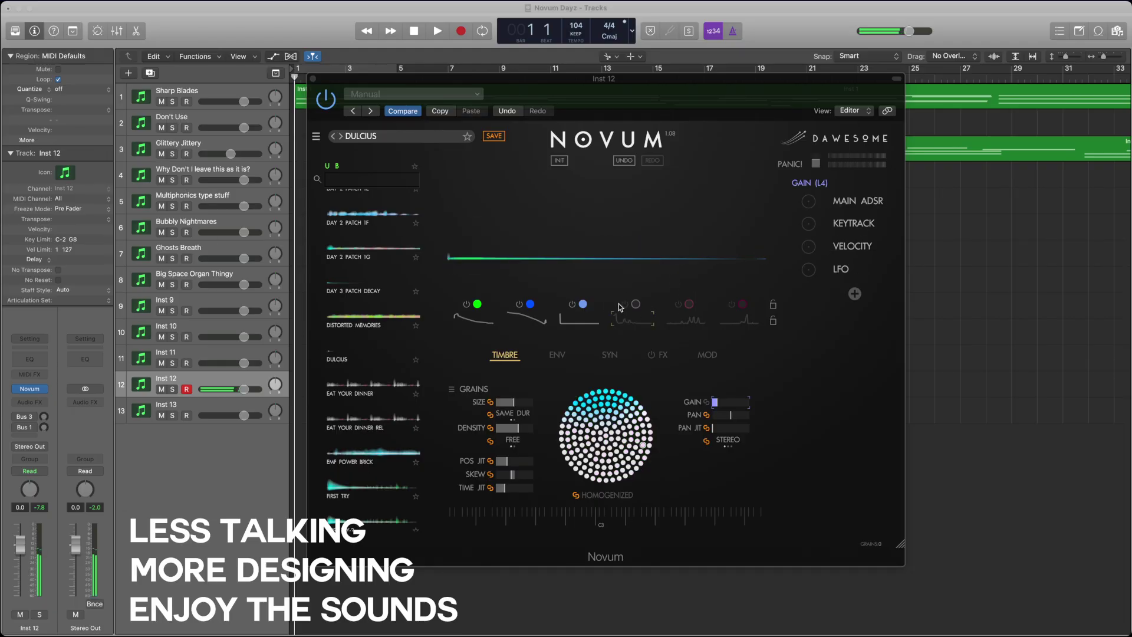
- Mute layers 3, 2 and 1 and select layer 4 for isolated editing
click(573, 306)
click(521, 306)
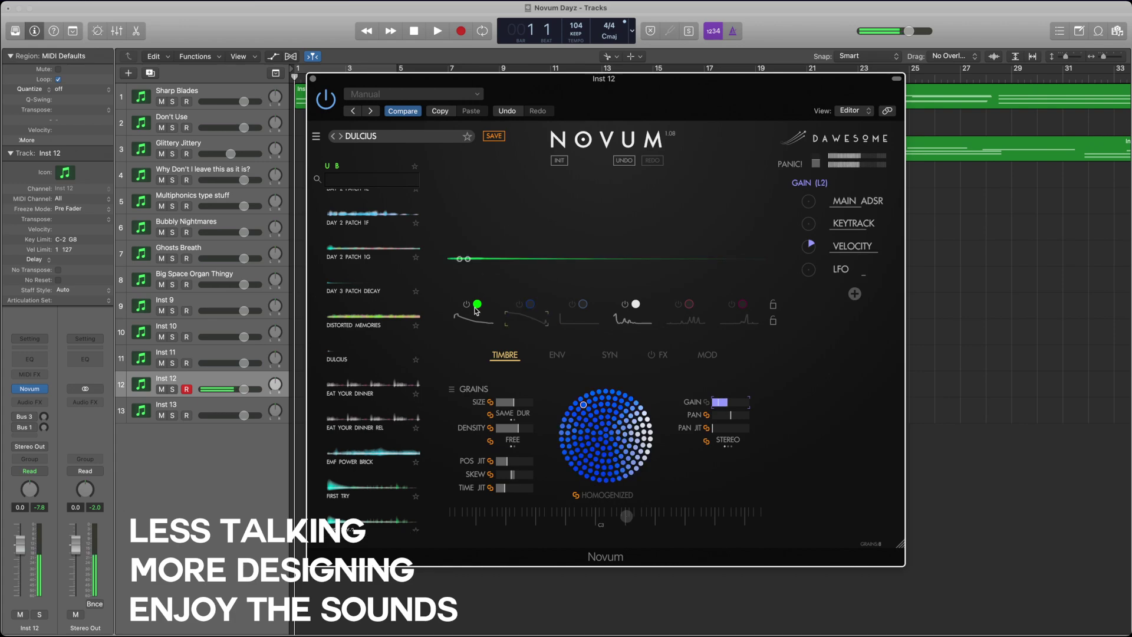
click(466, 306)
click(622, 323)
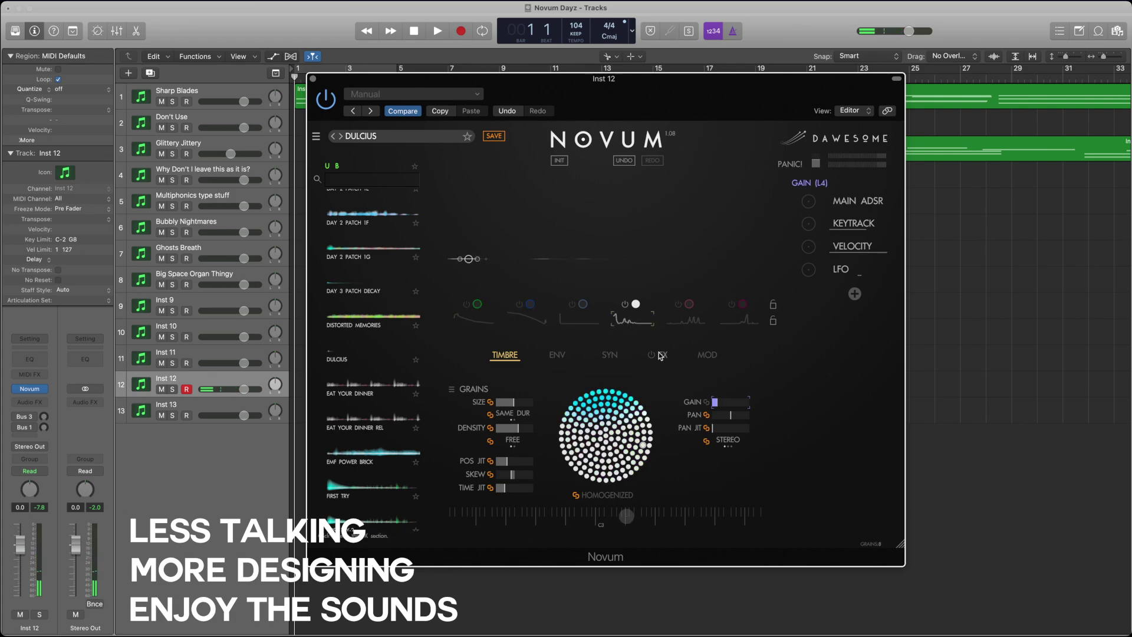
- Redraw layer 4's envelope with a gradual decay from the initial peak and add a small positive Velocity modulation to its Gain
click(560, 358)
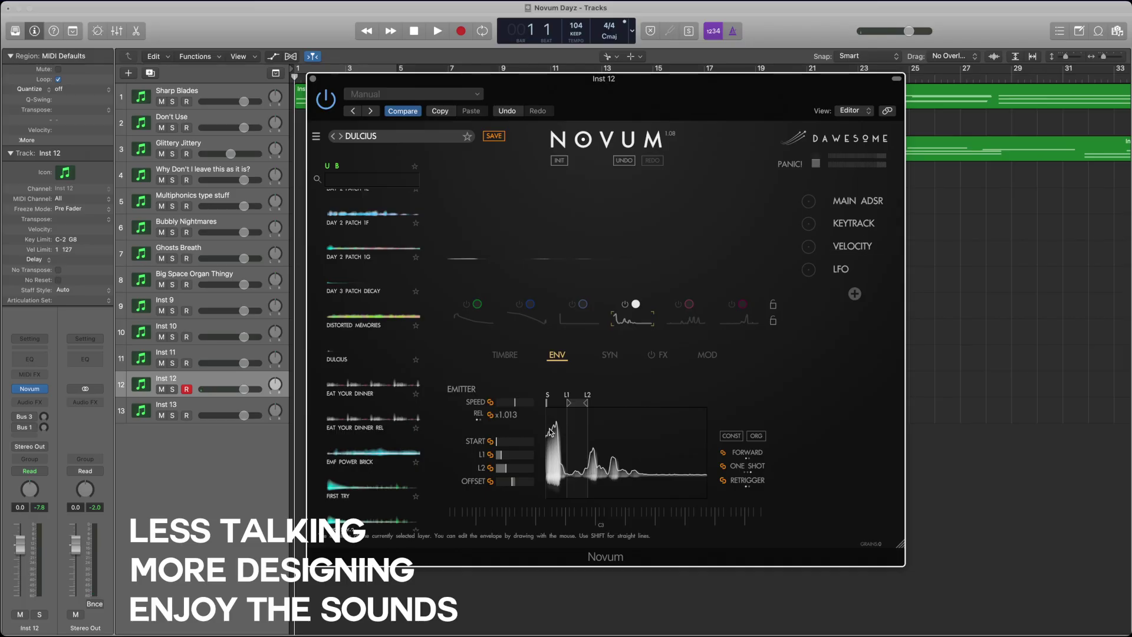
drag(542, 415, 559, 433)
click(513, 357)
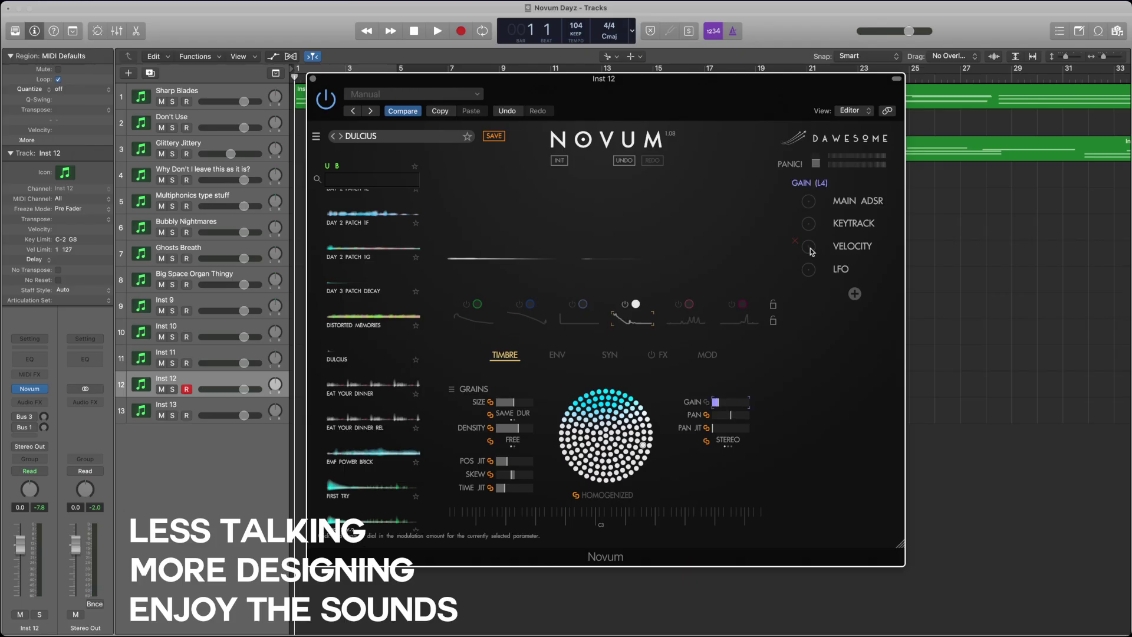
drag(811, 251, 815, 235)
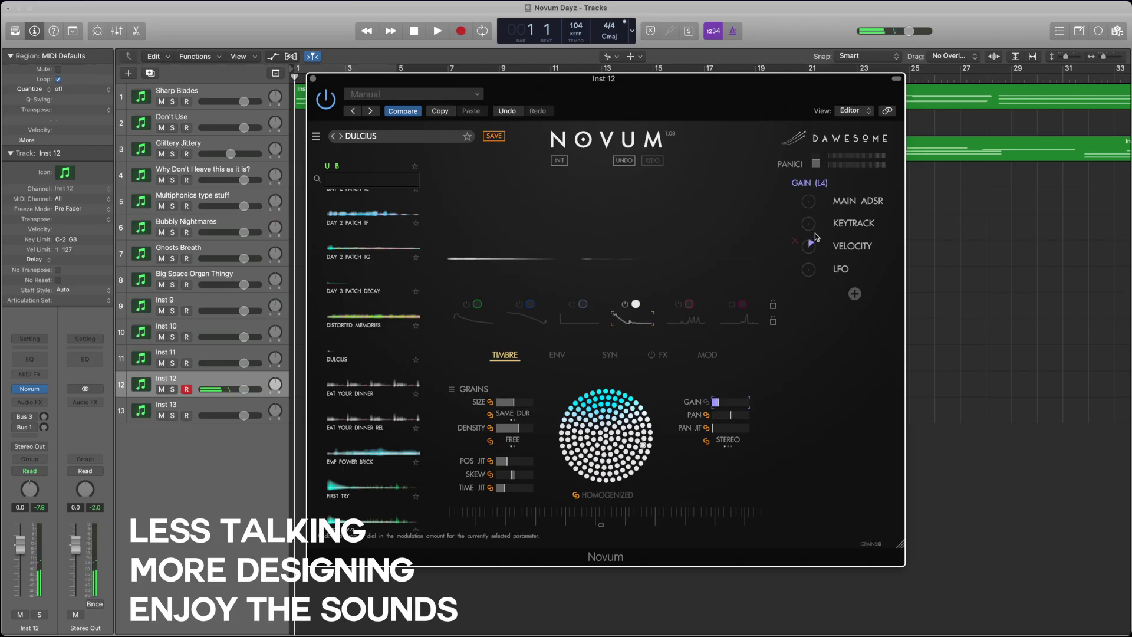
- Switch layers 3, 2 and 1 back on and balance the Gain of layer 4 against them
click(580, 319)
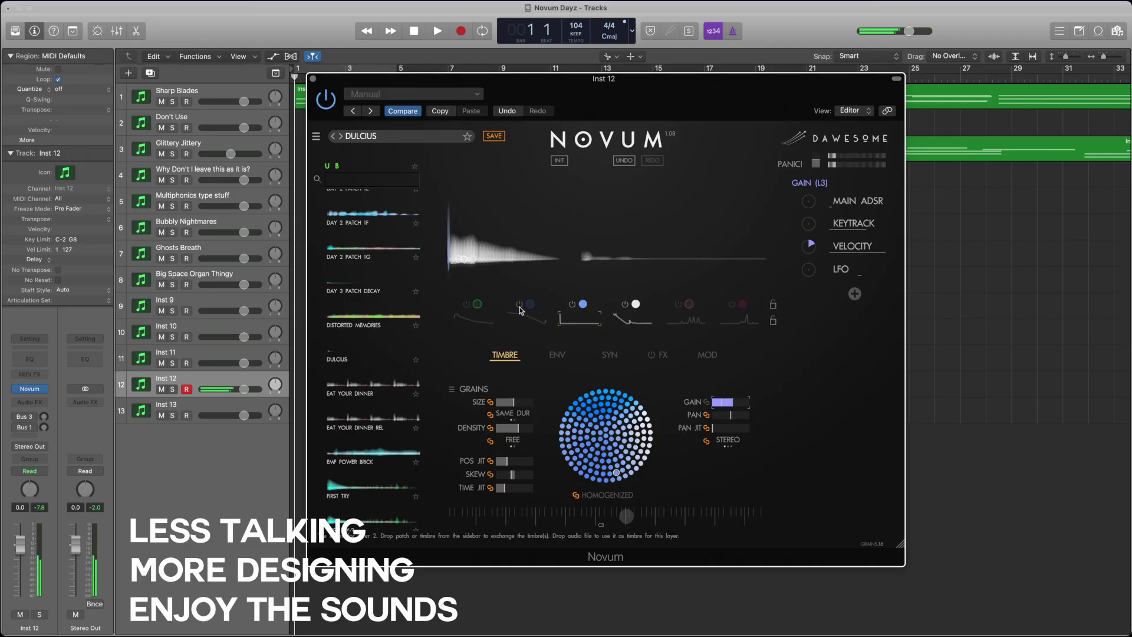
click(469, 310)
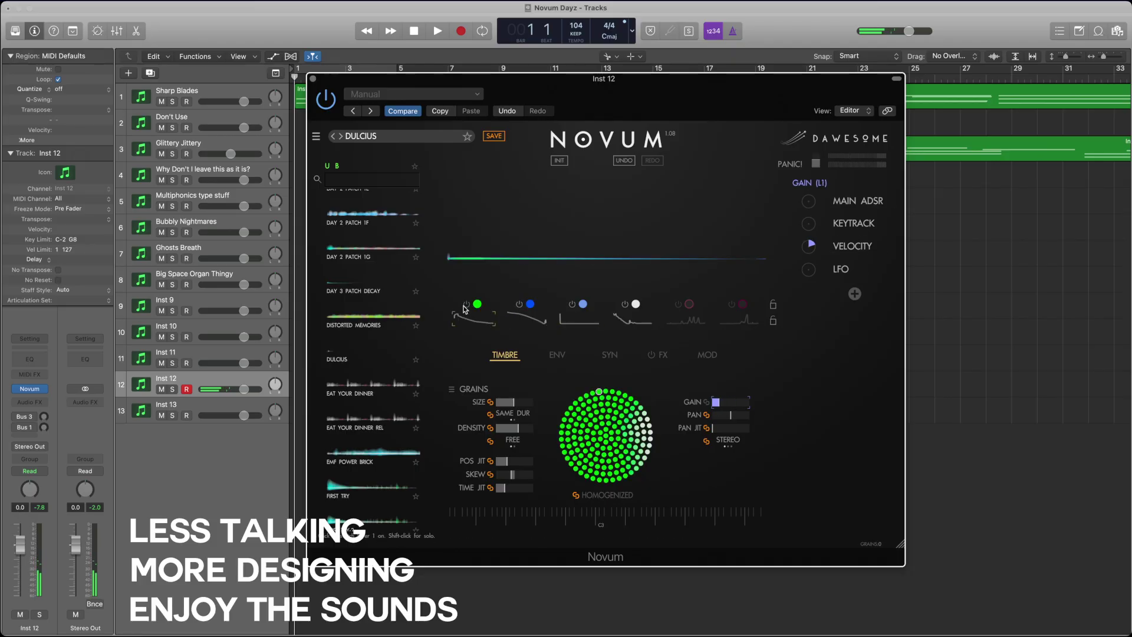
click(627, 324)
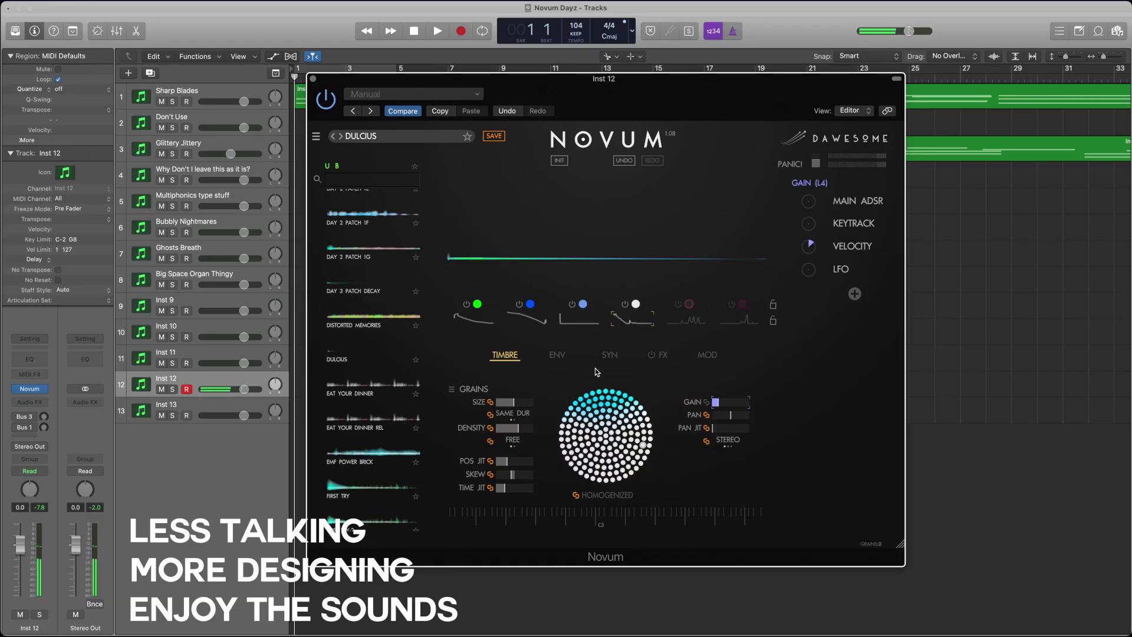
click(559, 357)
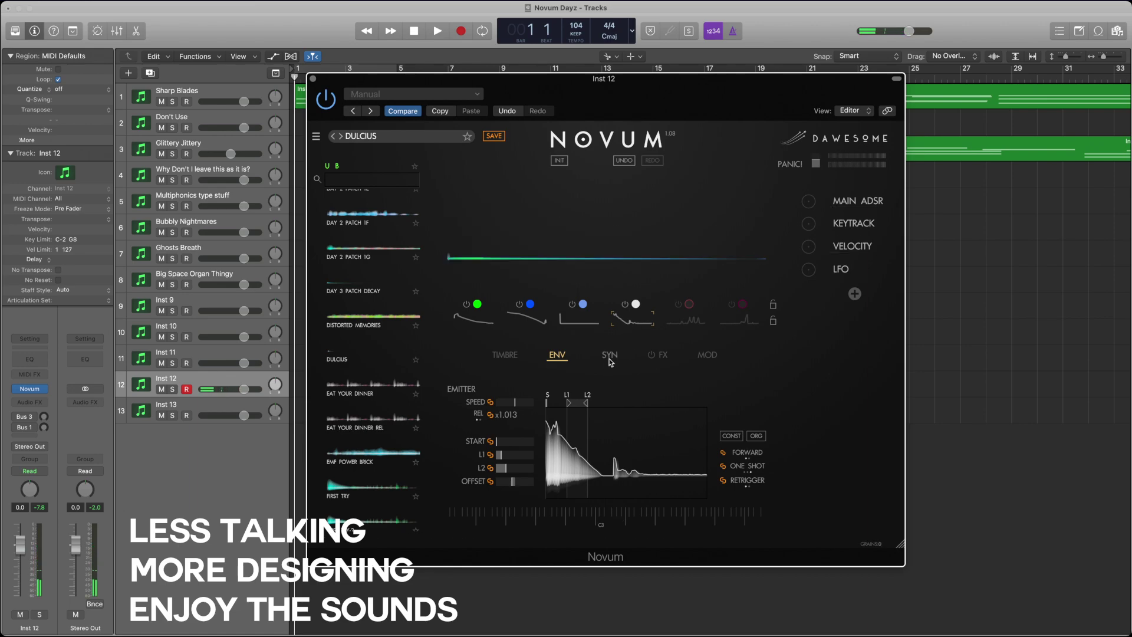
click(504, 355)
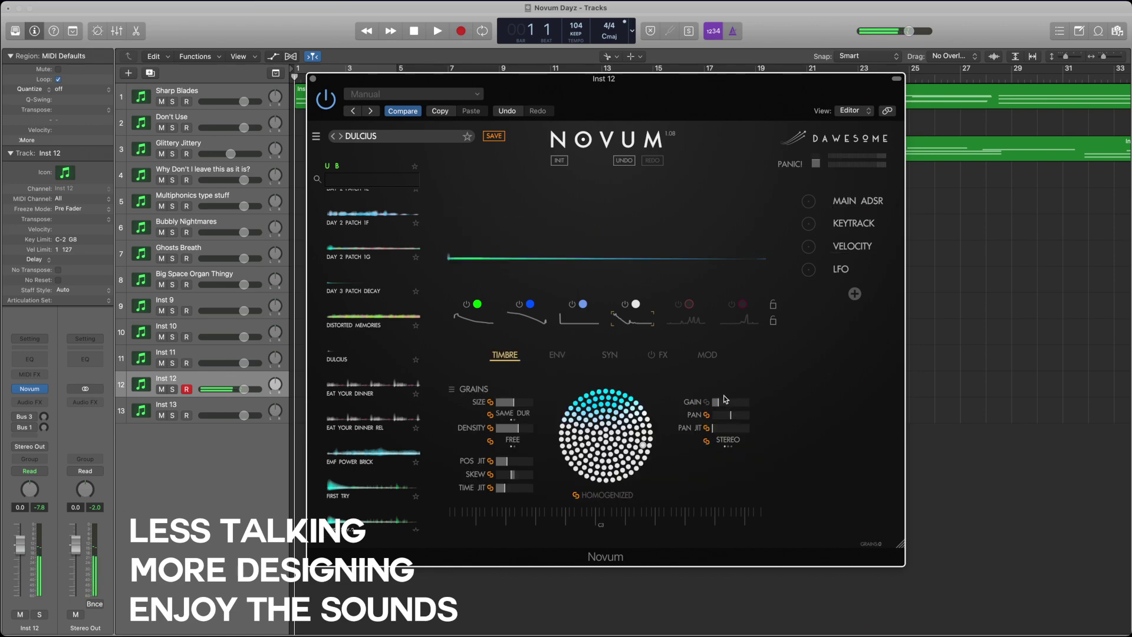
drag(719, 407, 718, 407)
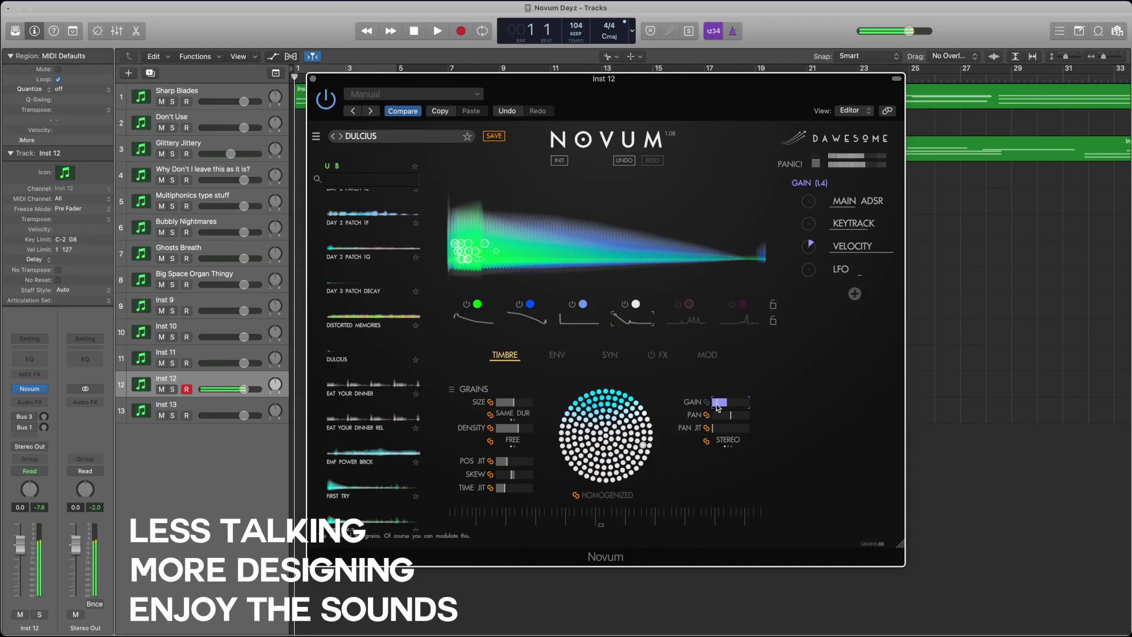
drag(717, 406, 748, 395)
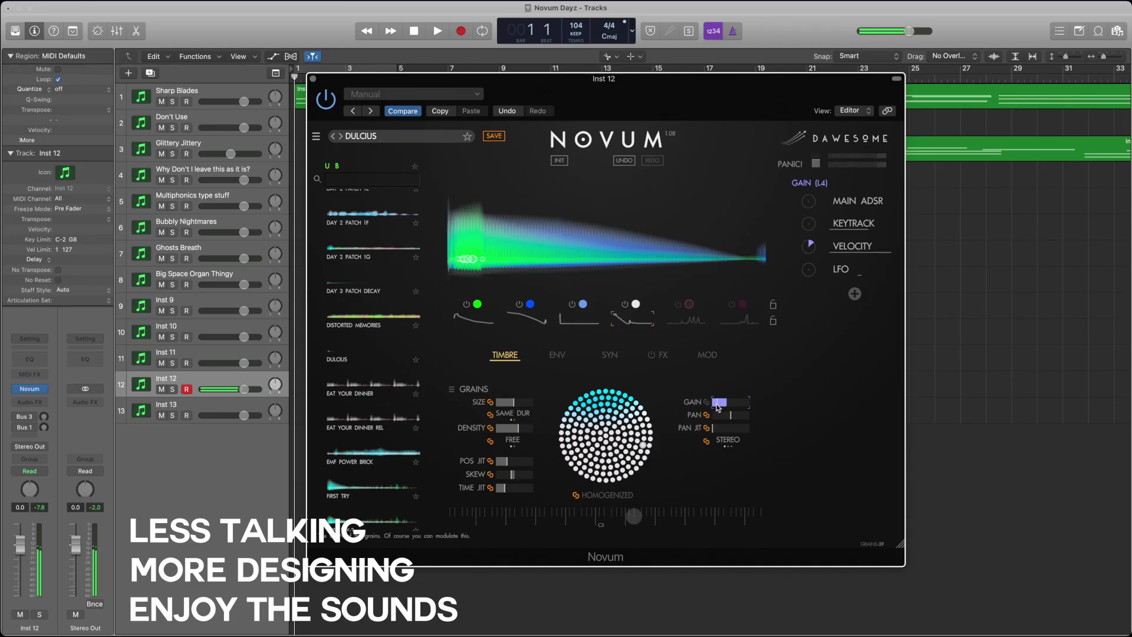
- Add an ADSR modulator, lower the low-pass filter FREQ to near its minimum, and apply a positive ADSR modulation to it
click(855, 295)
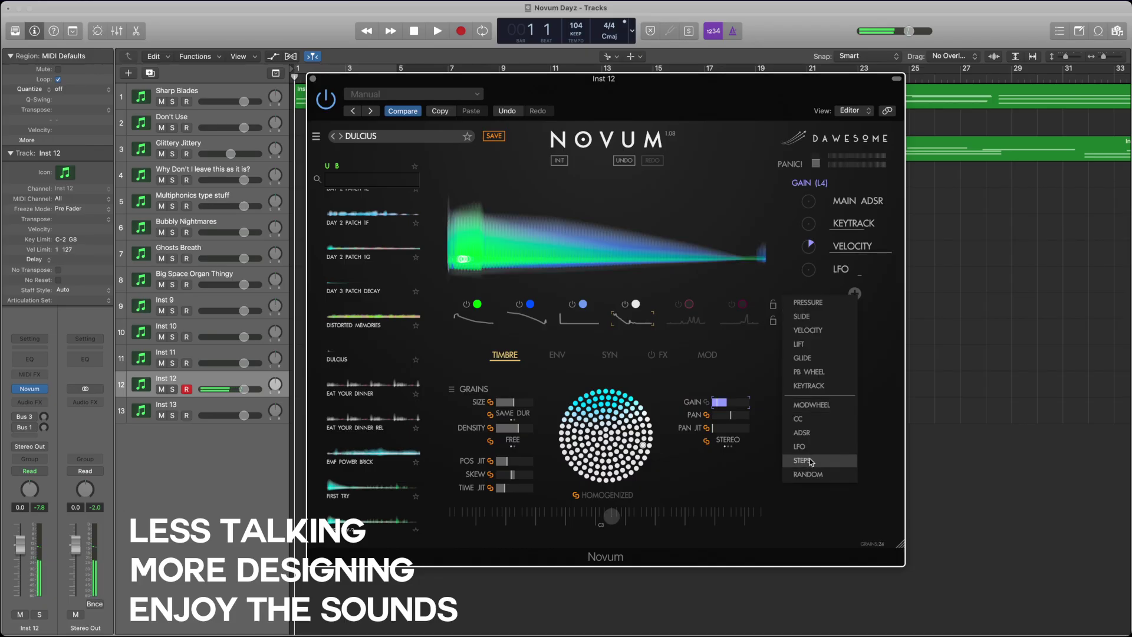
click(805, 433)
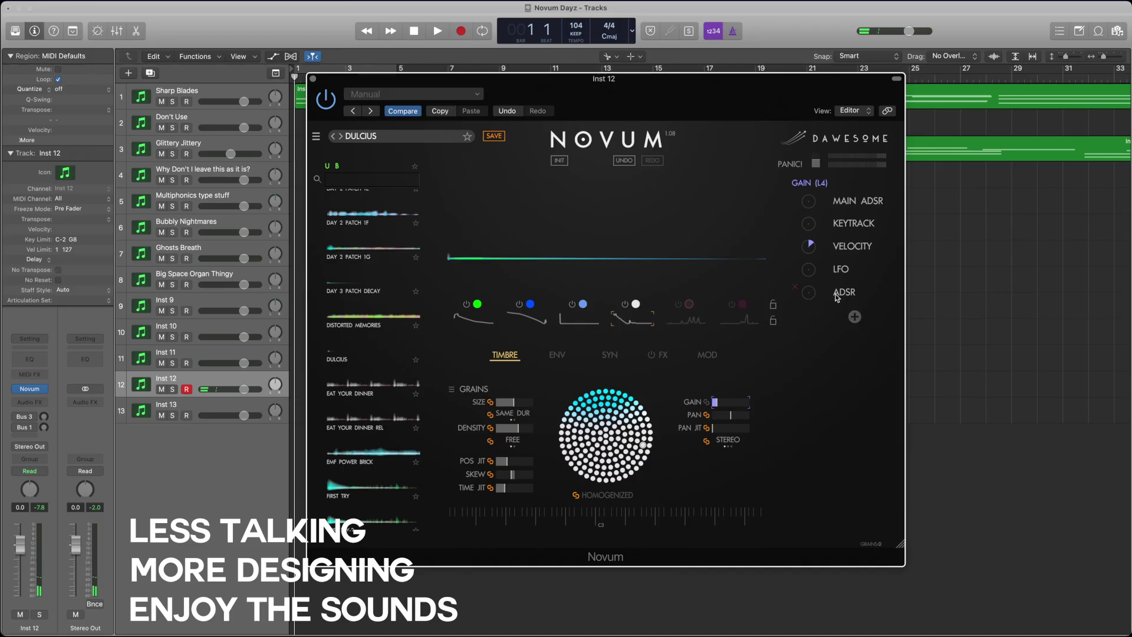
click(611, 355)
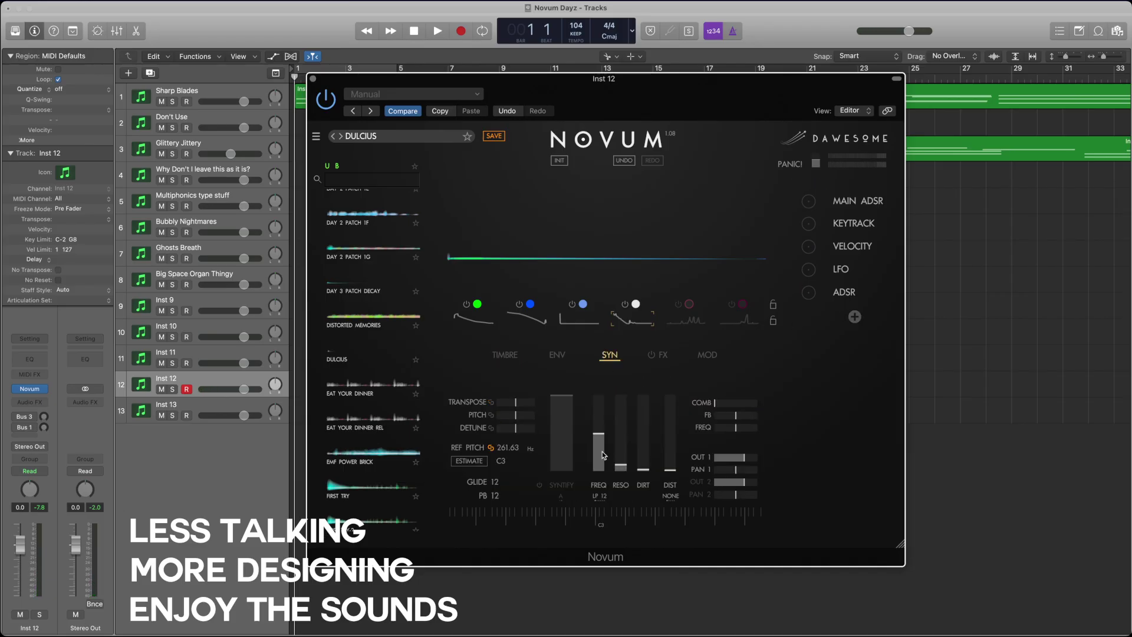
drag(603, 452, 601, 494)
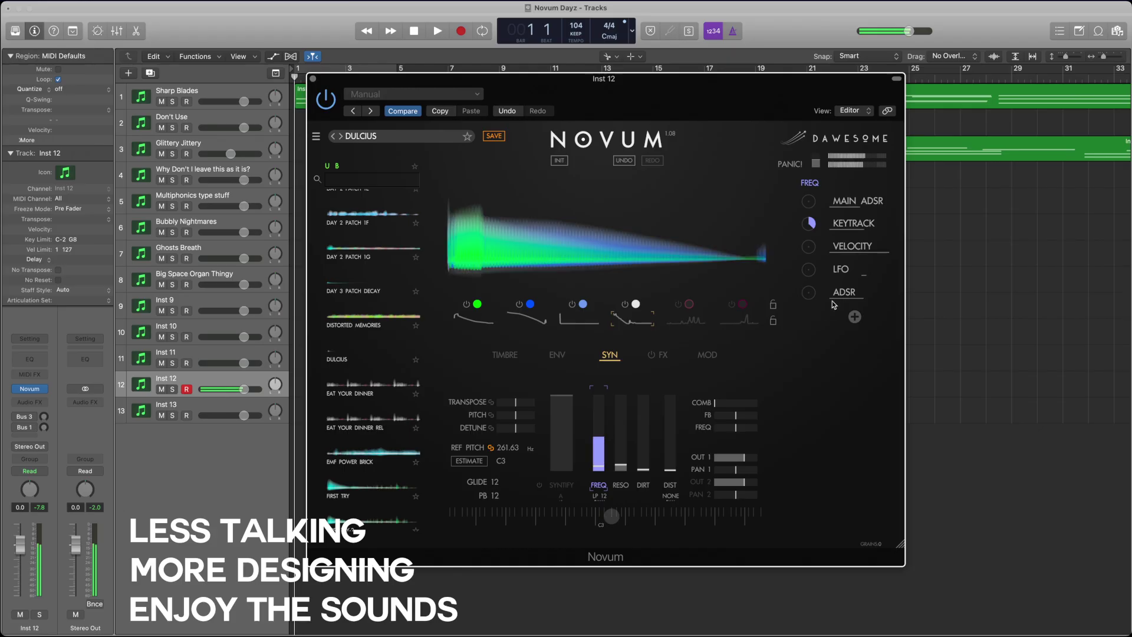
drag(815, 268, 815, 259)
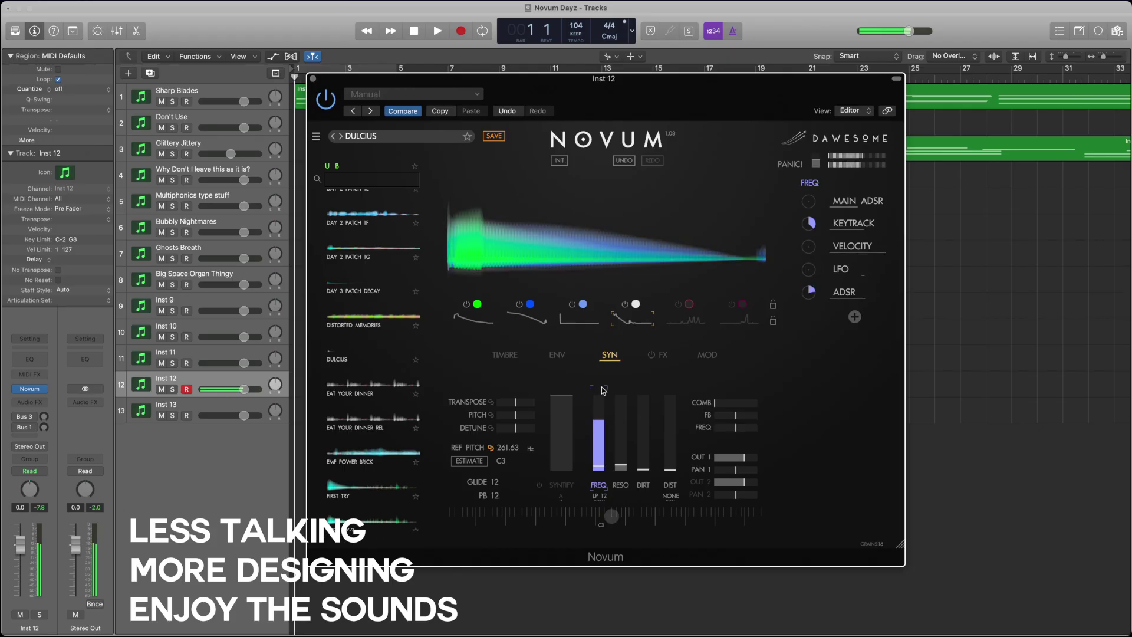
- Shape the new ADSR modulator with a near-instant attack, zero sustain, about 2.11 s decay, minimum Slope A and slightly raised Slope DR
click(557, 355)
click(707, 355)
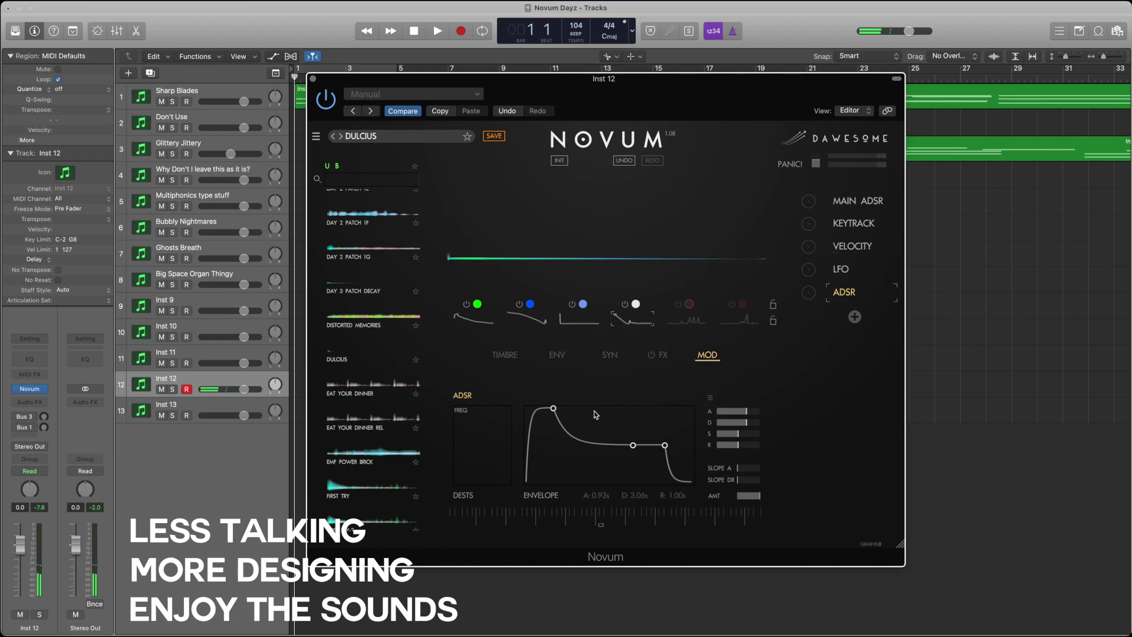
mouse_move(538, 421)
mouse_down()
mouse_move(539, 433)
mouse_move(526, 408)
mouse_up()
drag(625, 446, 587, 482)
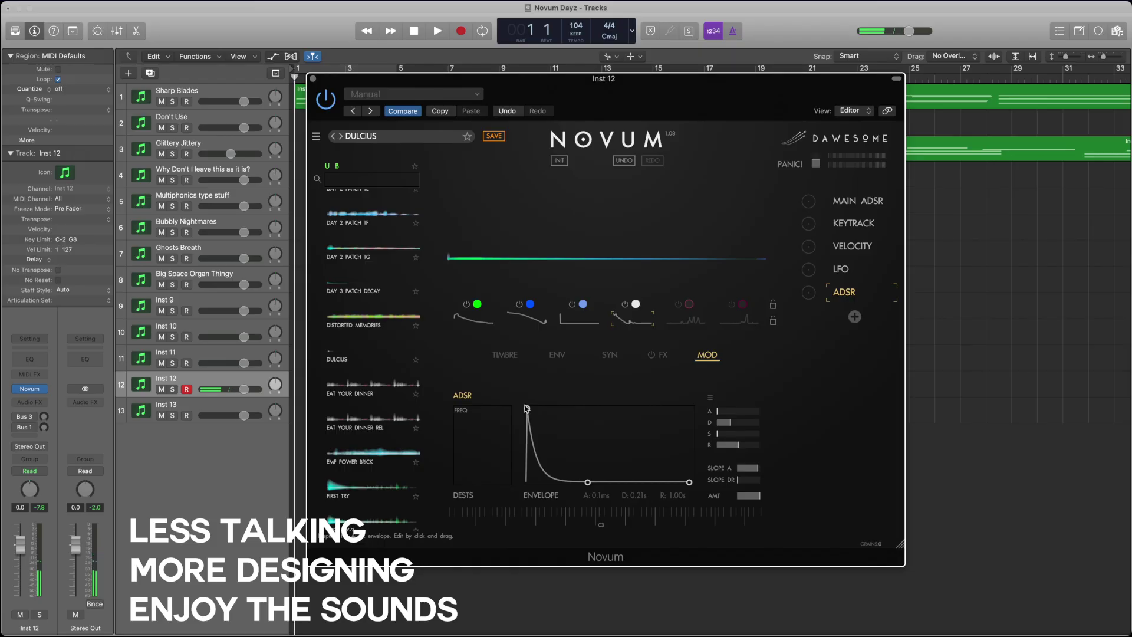
drag(589, 482, 648, 483)
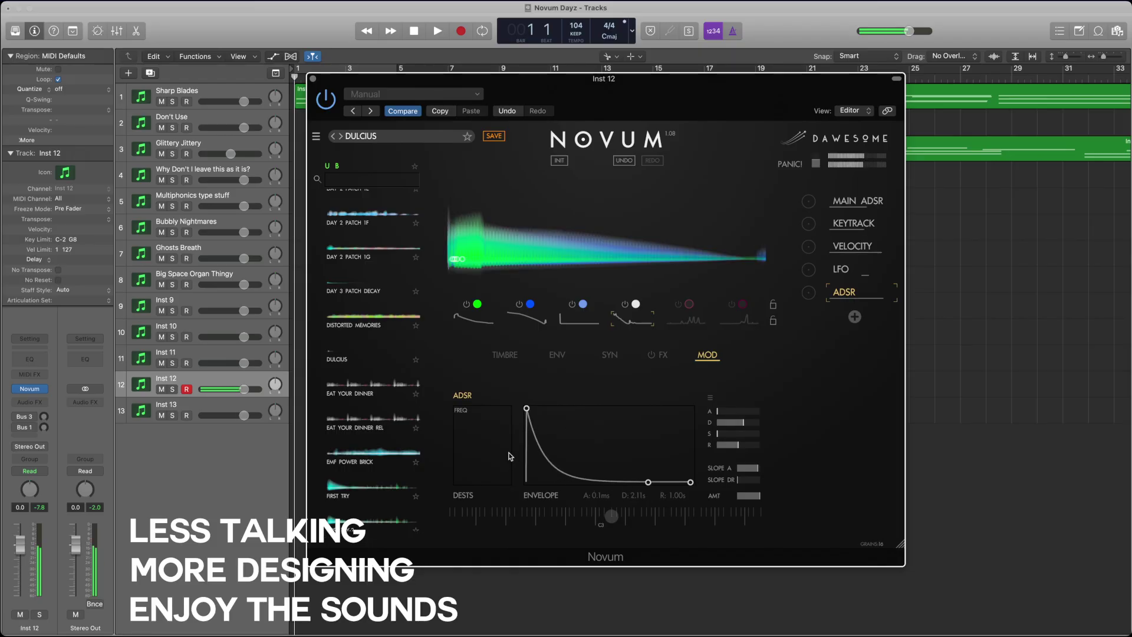
drag(511, 457, 516, 437)
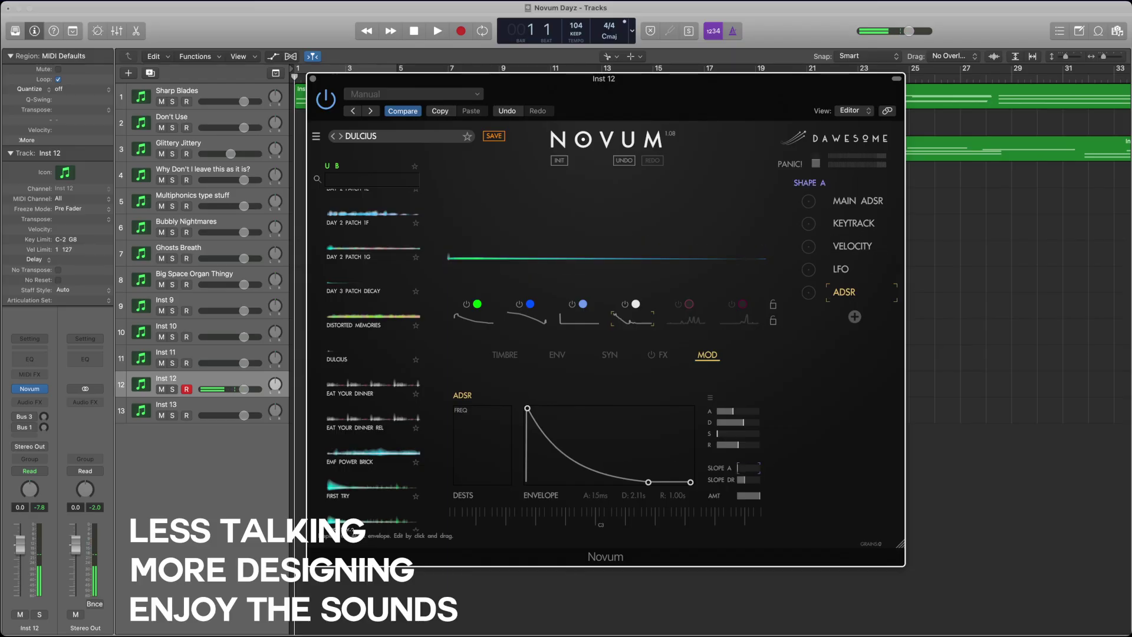
drag(528, 408, 611, 408)
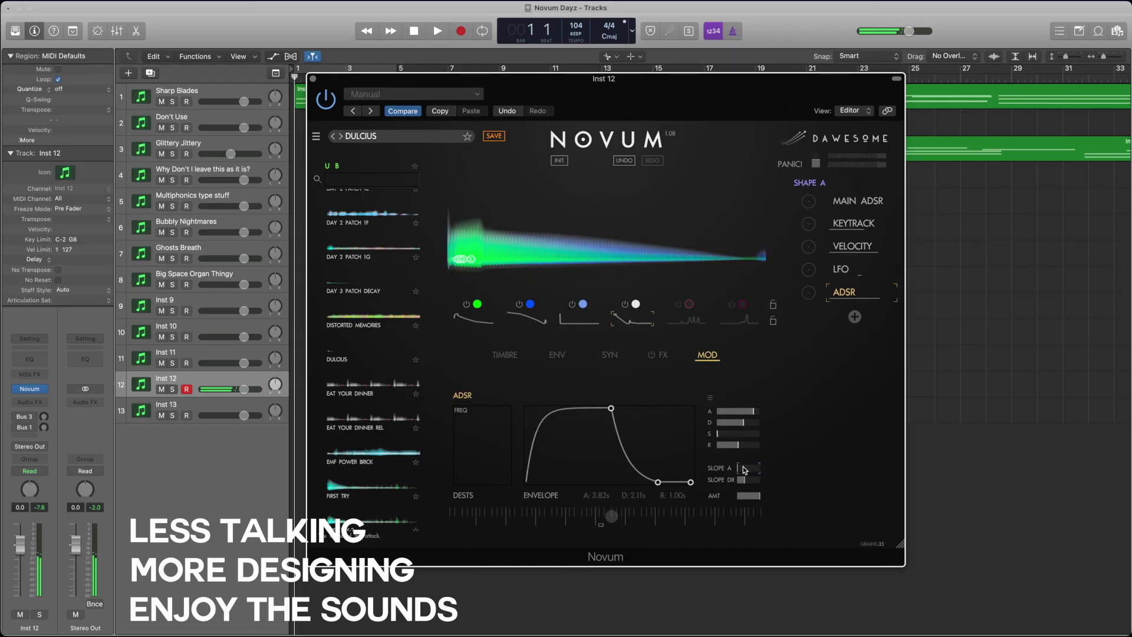
drag(744, 470, 945, 464)
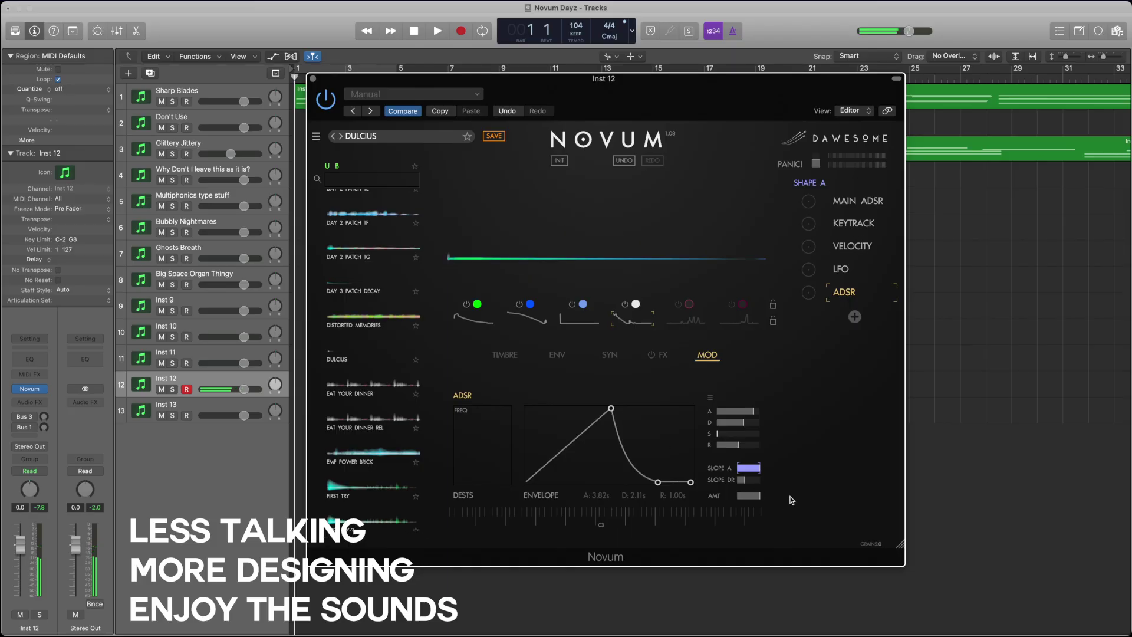
drag(759, 475, 512, 477)
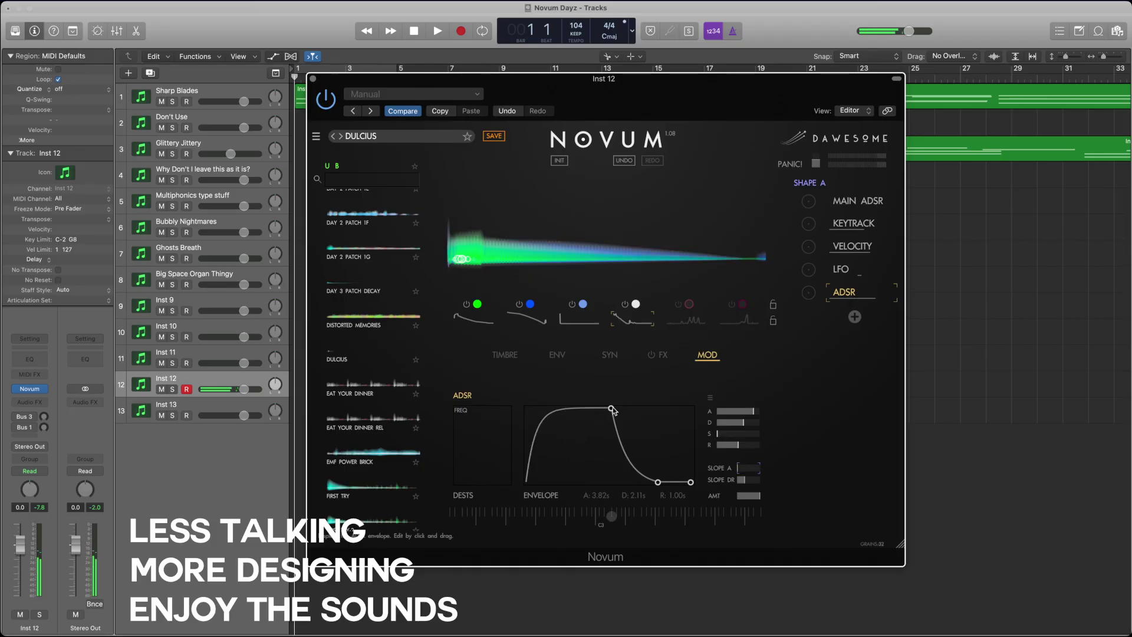
- Set the ADSR modulator's attack to 0.1 ms, reduce Slope DR slightly, and shorten decay to about 0.44 s and release to 0.74 s
drag(611, 408, 527, 408)
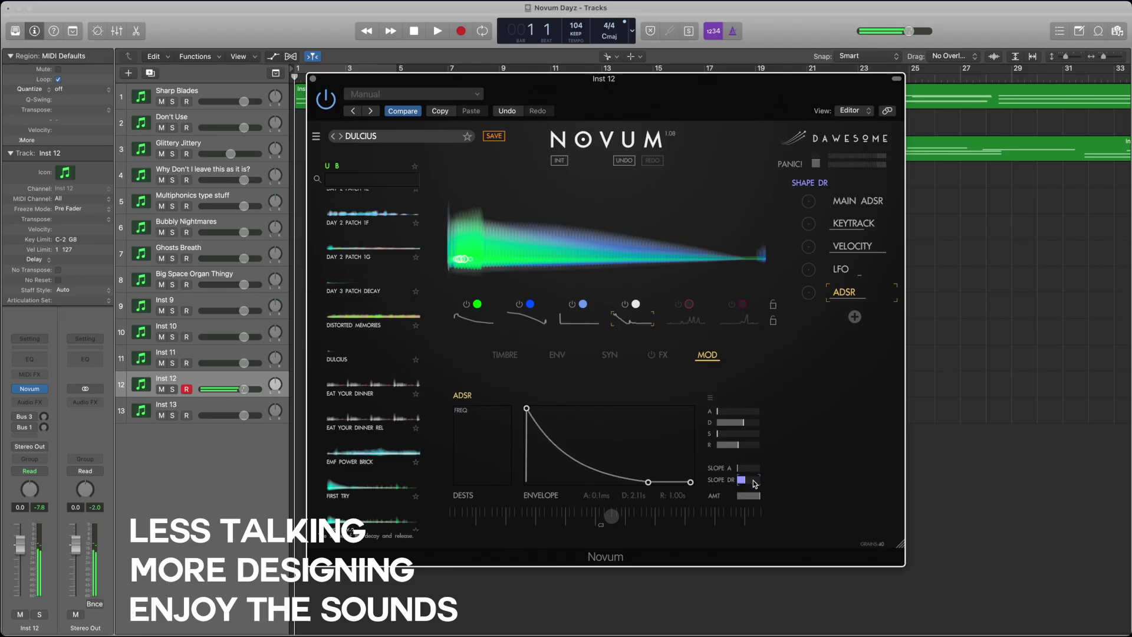
drag(753, 482, 744, 484)
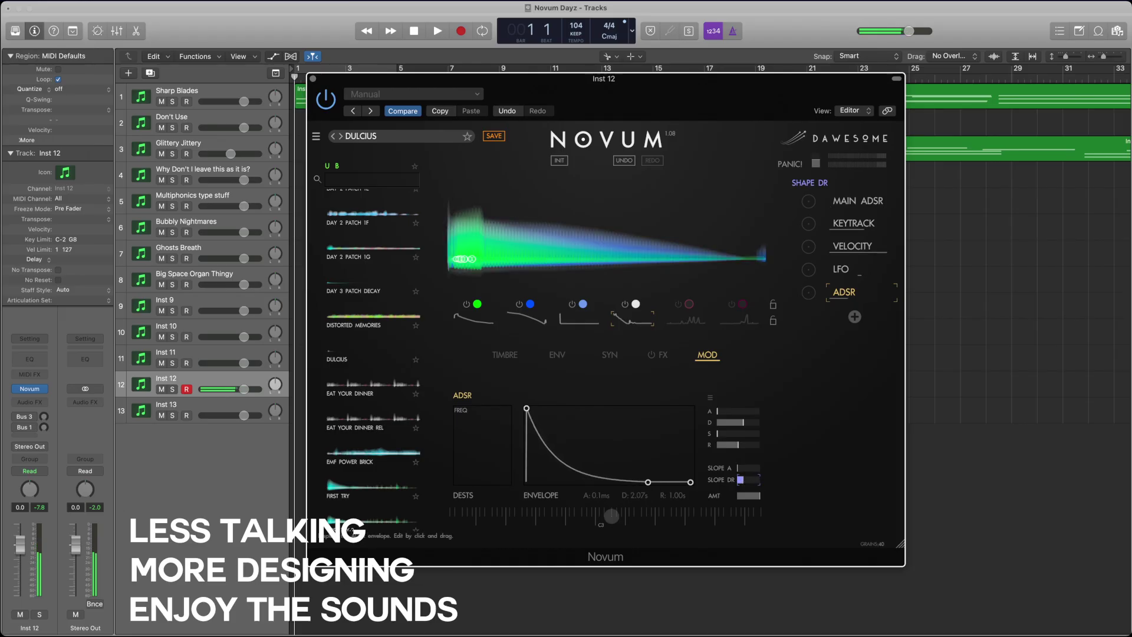
drag(648, 482, 612, 481)
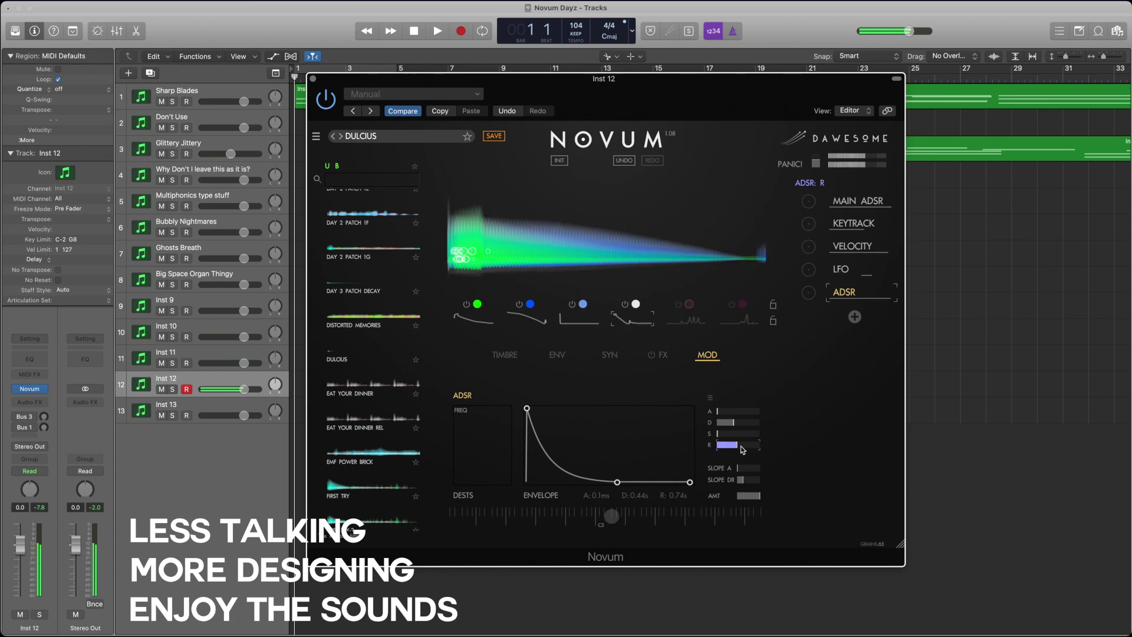
- Rebalance the low-pass filter by setting FREQ to about a third, reducing its ADSR modulation, and lowering RESO to minimum
click(610, 355)
drag(598, 422, 602, 464)
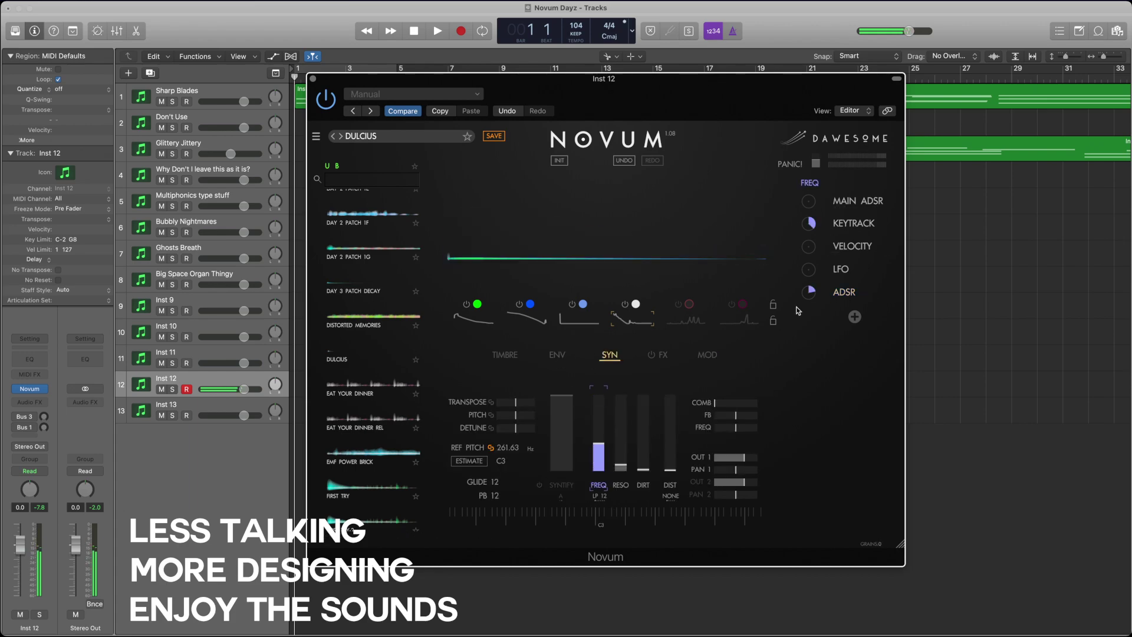
drag(808, 292, 811, 313)
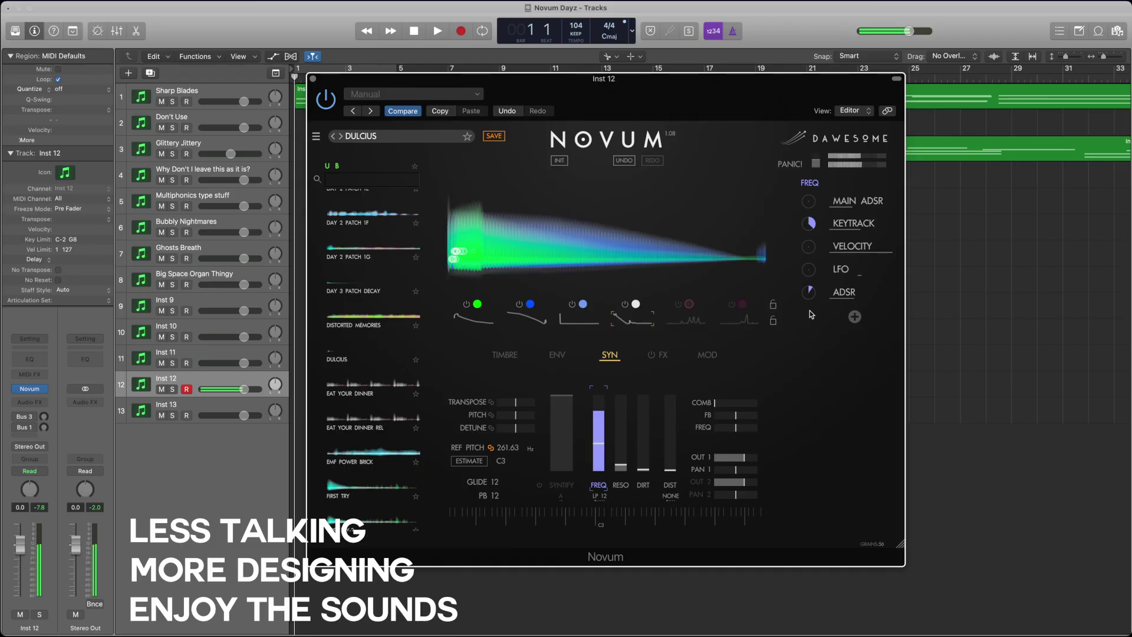
click(621, 470)
- Try out the DIRT amount and raise DIST to about half
click(643, 454)
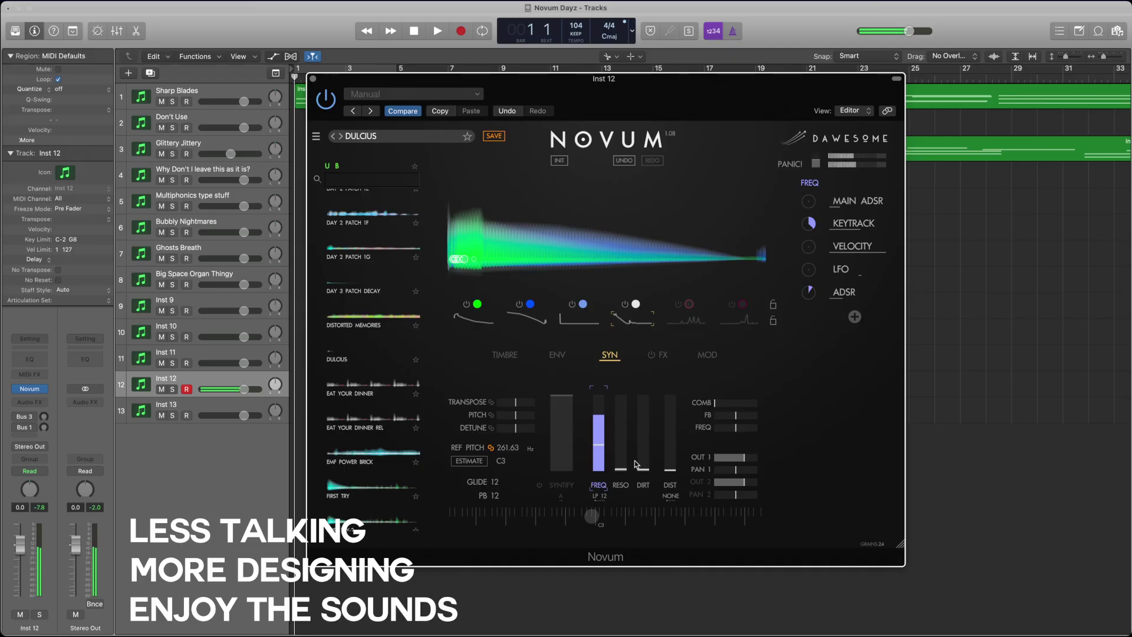
drag(644, 454, 665, 388)
click(670, 463)
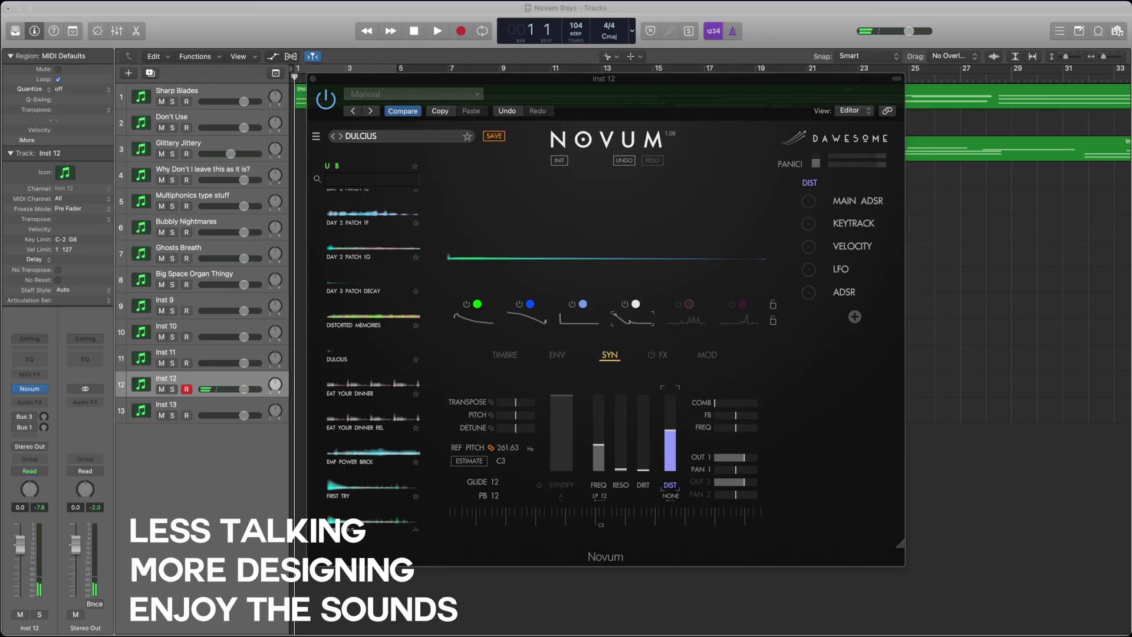
click(446, 559)
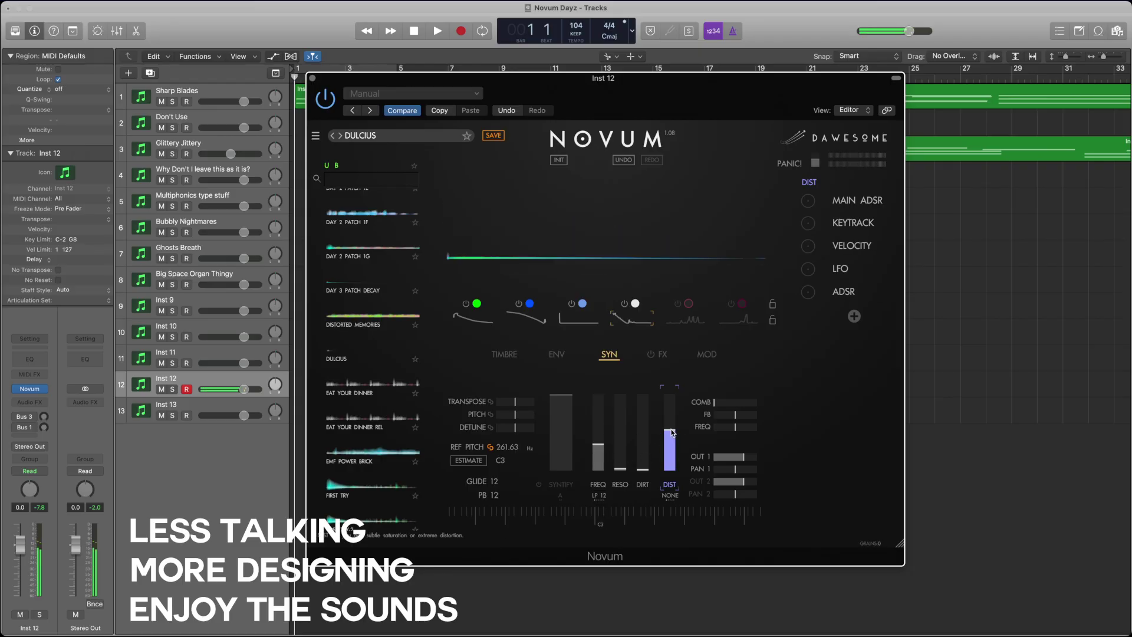
- Audition the SOFT, HARD, NOISY and BRTZ distortion modes at different DIST amounts
drag(675, 395, 670, 419)
click(674, 497)
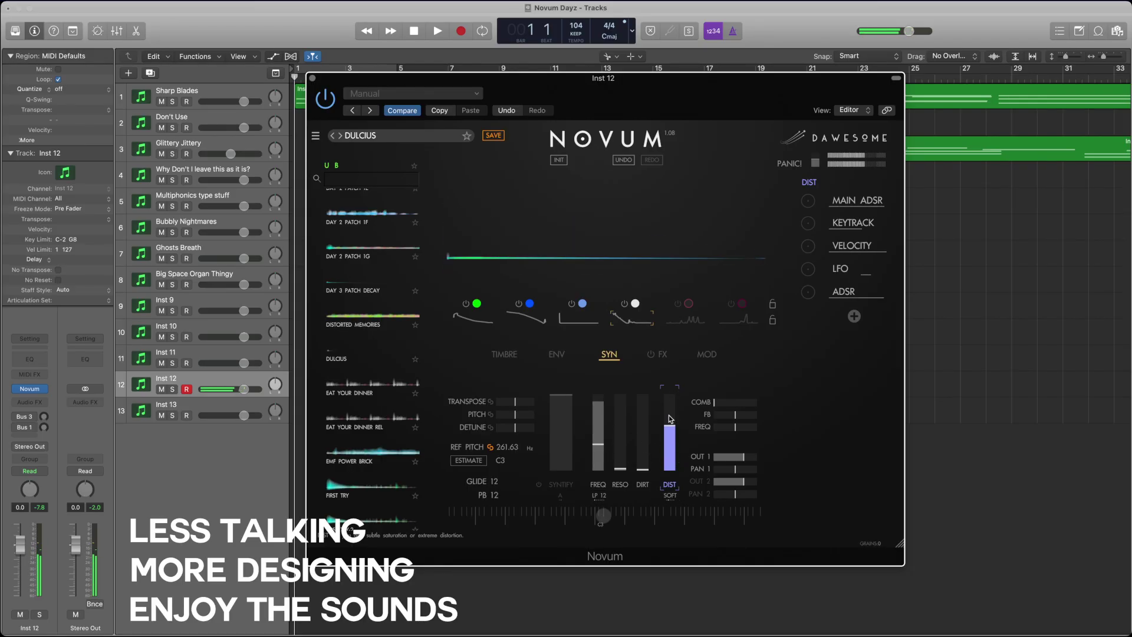
click(670, 496)
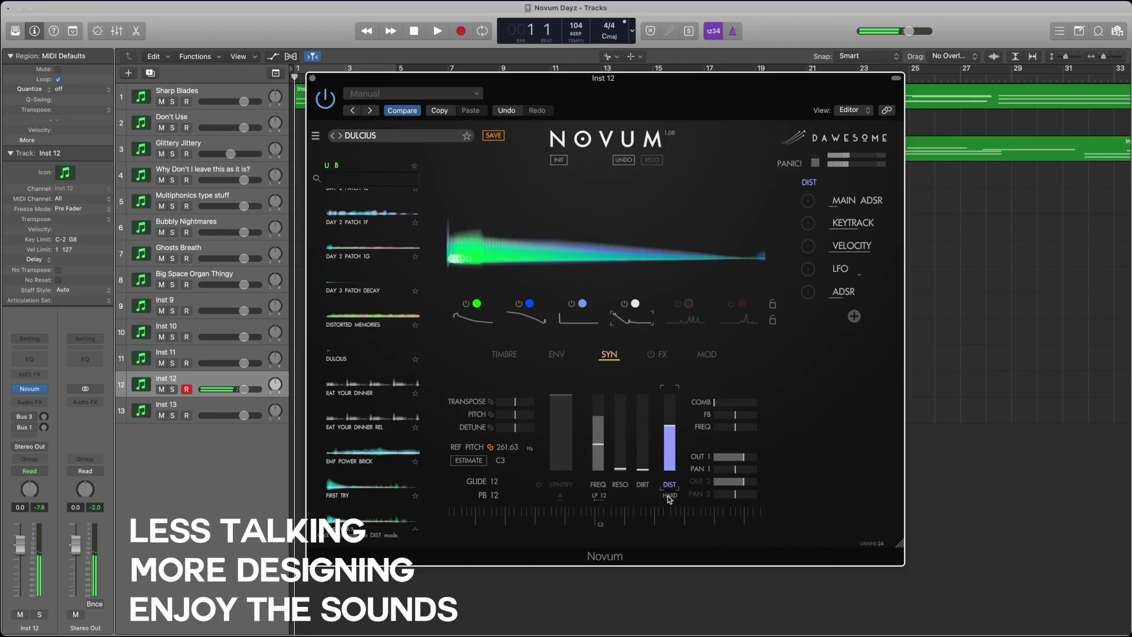
drag(671, 450, 672, 476)
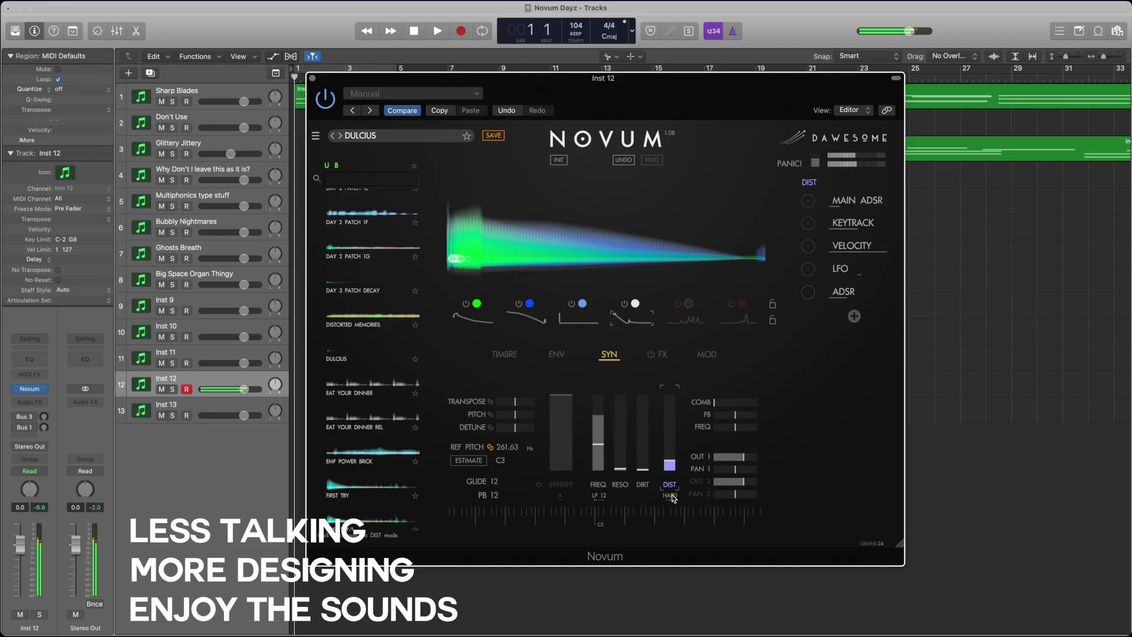
click(670, 496)
drag(671, 462, 674, 416)
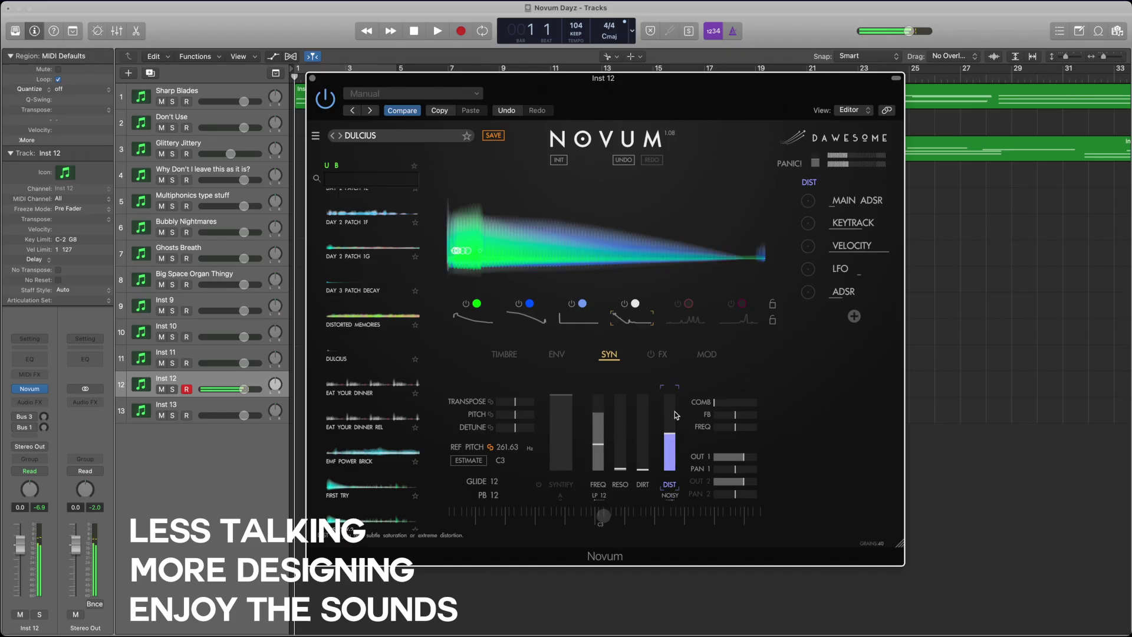
click(674, 499)
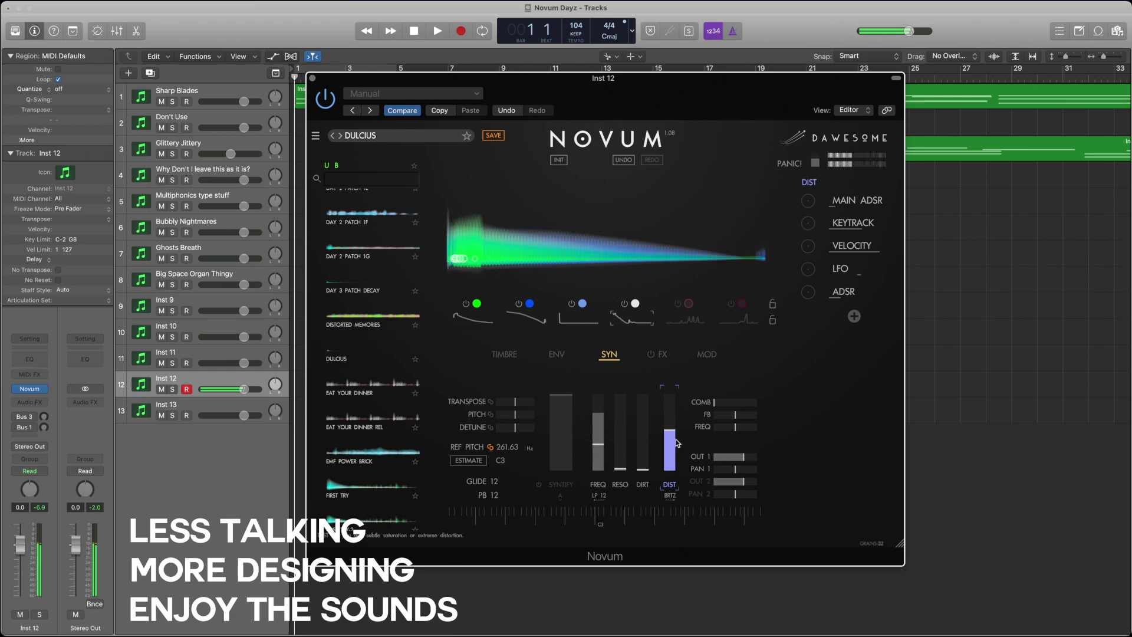
drag(674, 432, 662, 364)
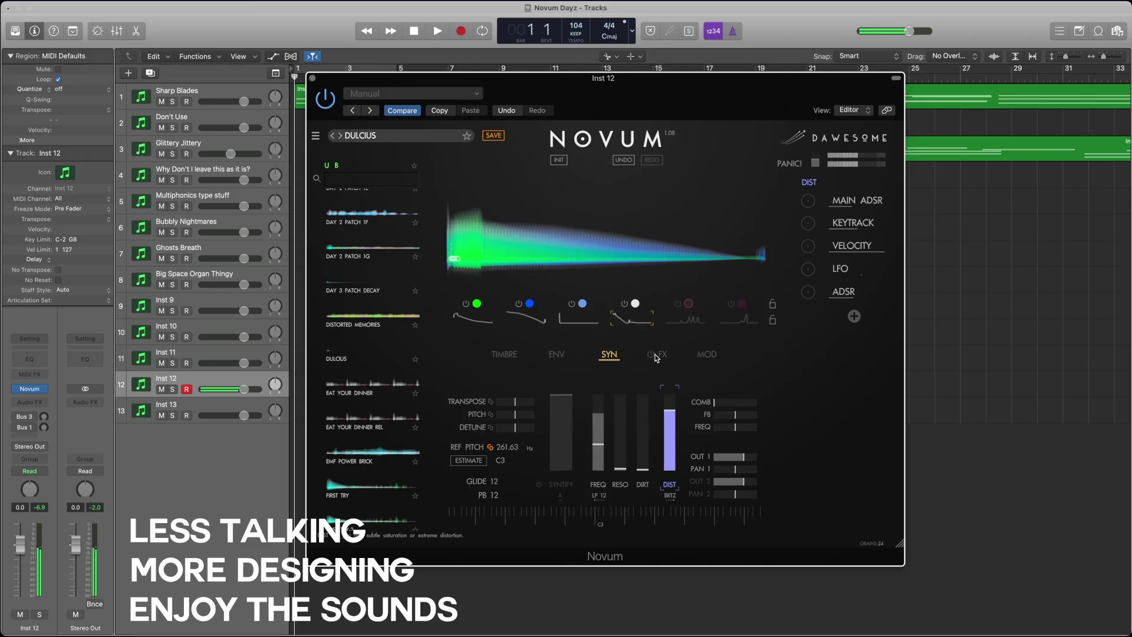
- Set the distortion mode to SOFT and lower DIST to a small amount
click(676, 496)
click(672, 494)
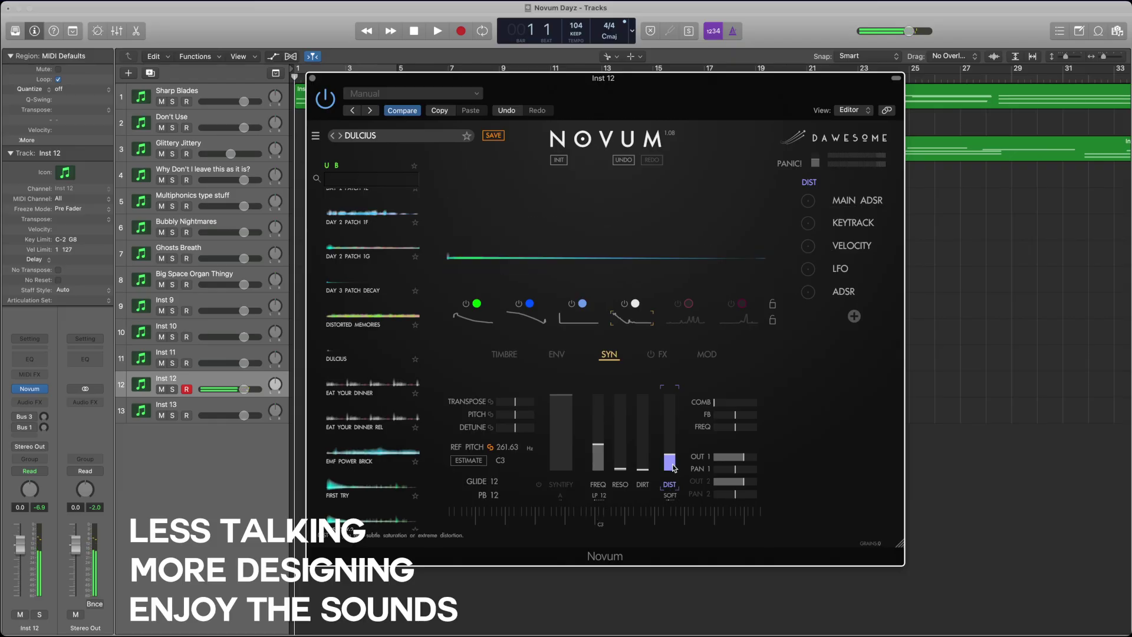
drag(673, 465, 673, 469)
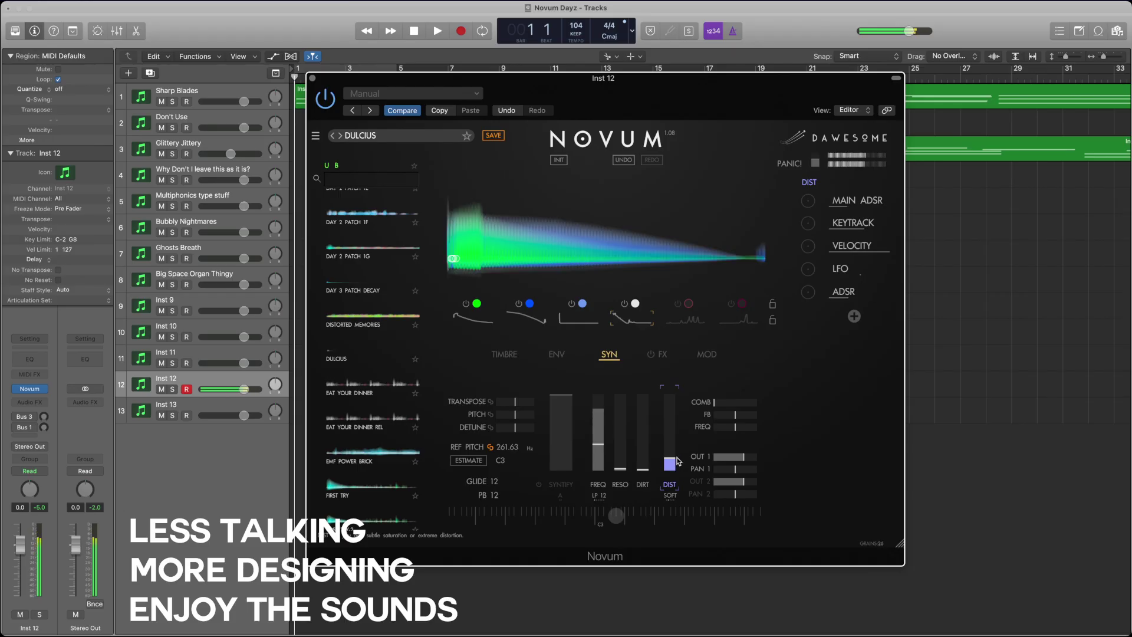
- Mute layers 4 and 3 and solo layer 2
click(624, 303)
click(571, 303)
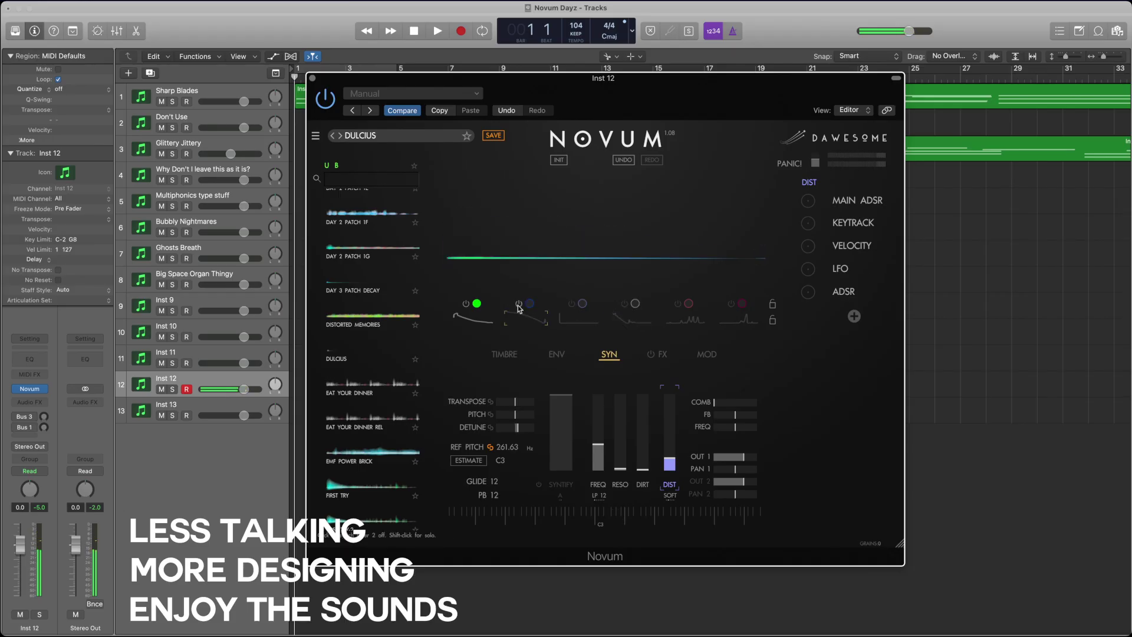
click(520, 308)
shift+click(519, 304)
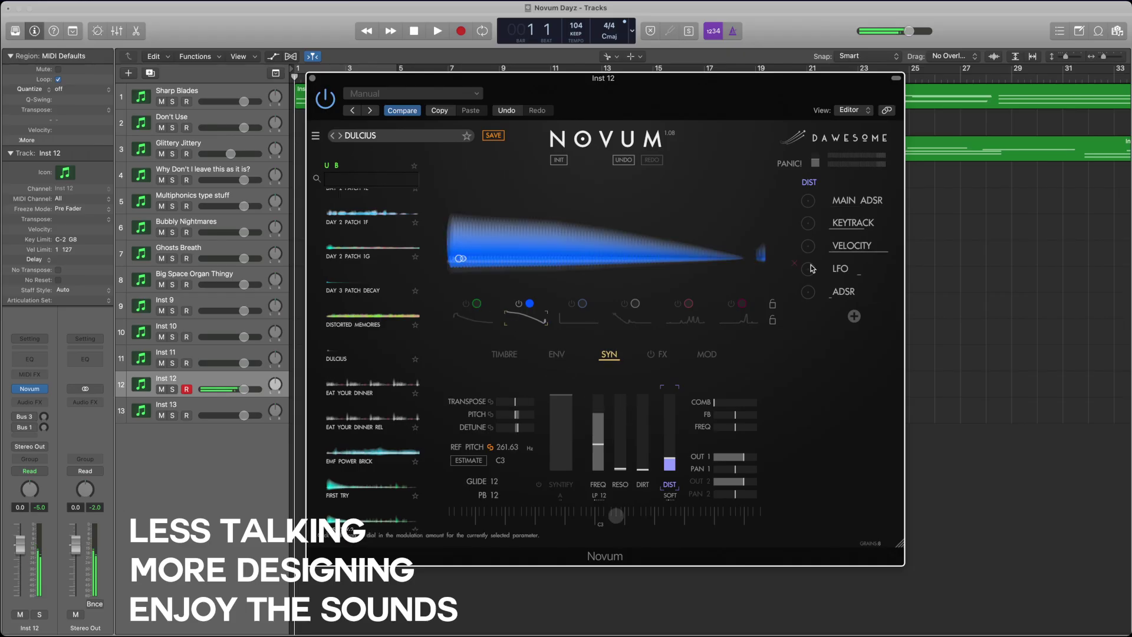
- Check the ADSR, VELOCITY and LFO modulators, and apply a small LFO modulation amount to layer 2's transposition
click(707, 355)
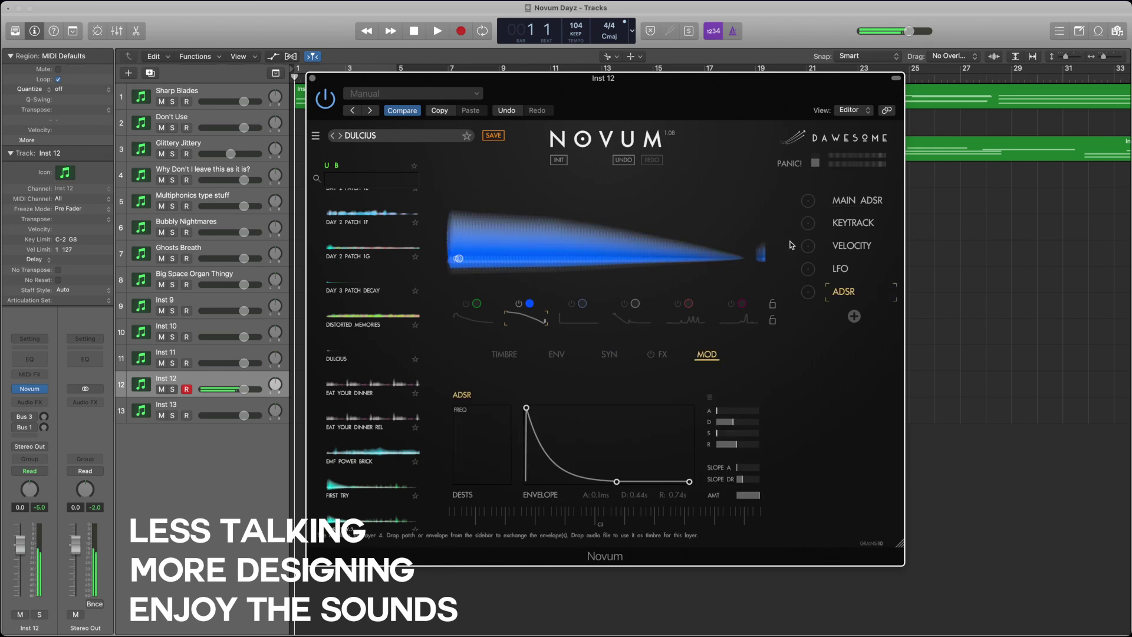
click(860, 227)
click(858, 250)
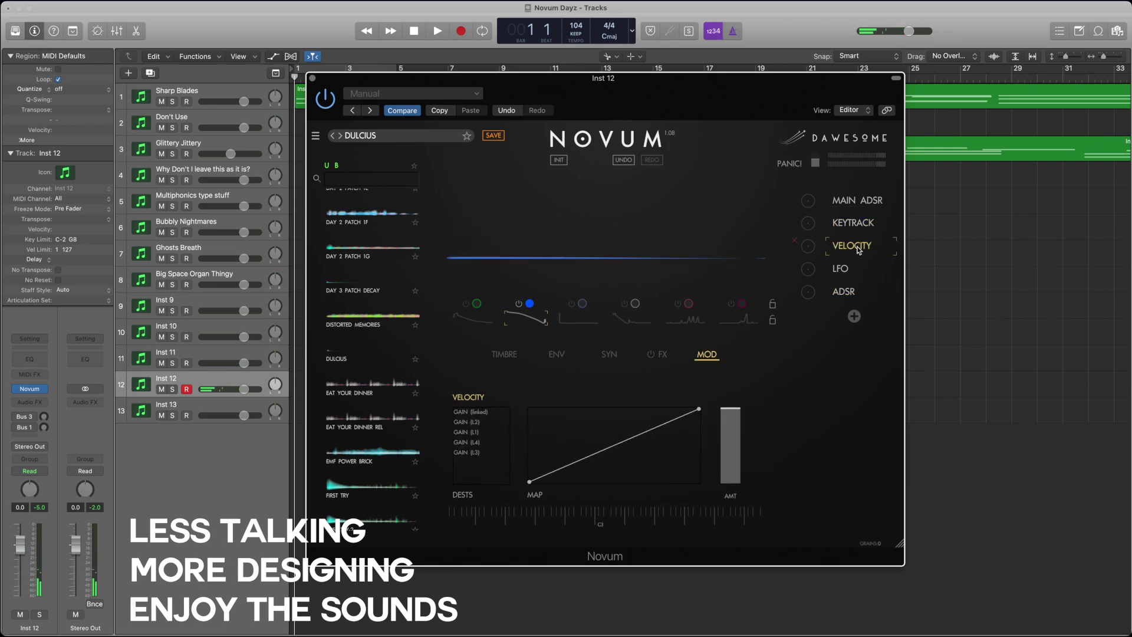
click(847, 269)
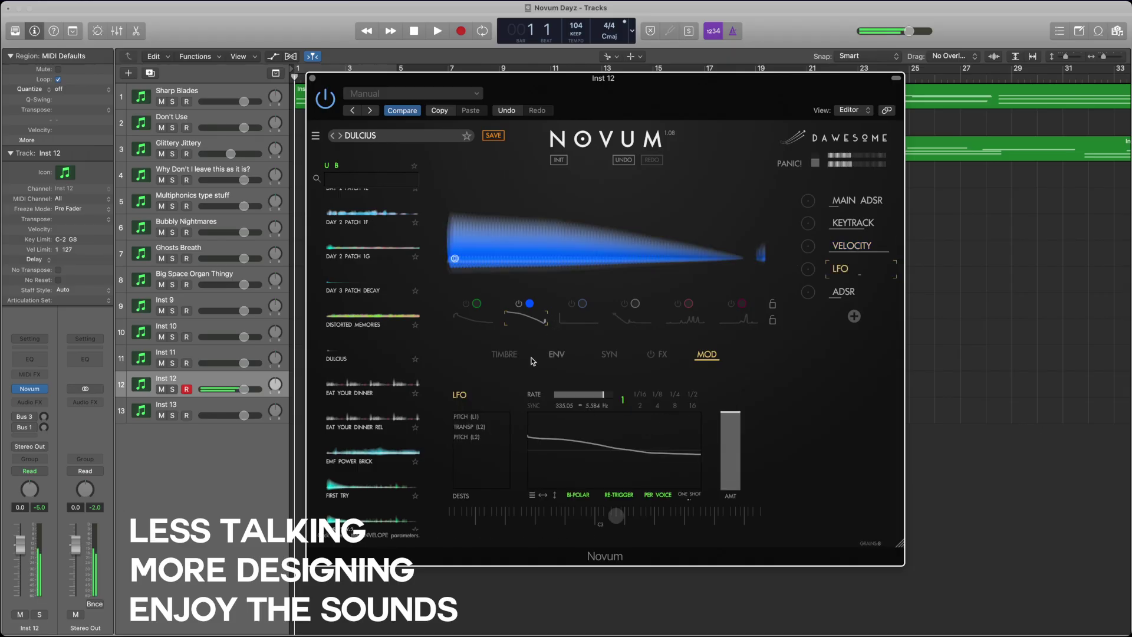
click(556, 355)
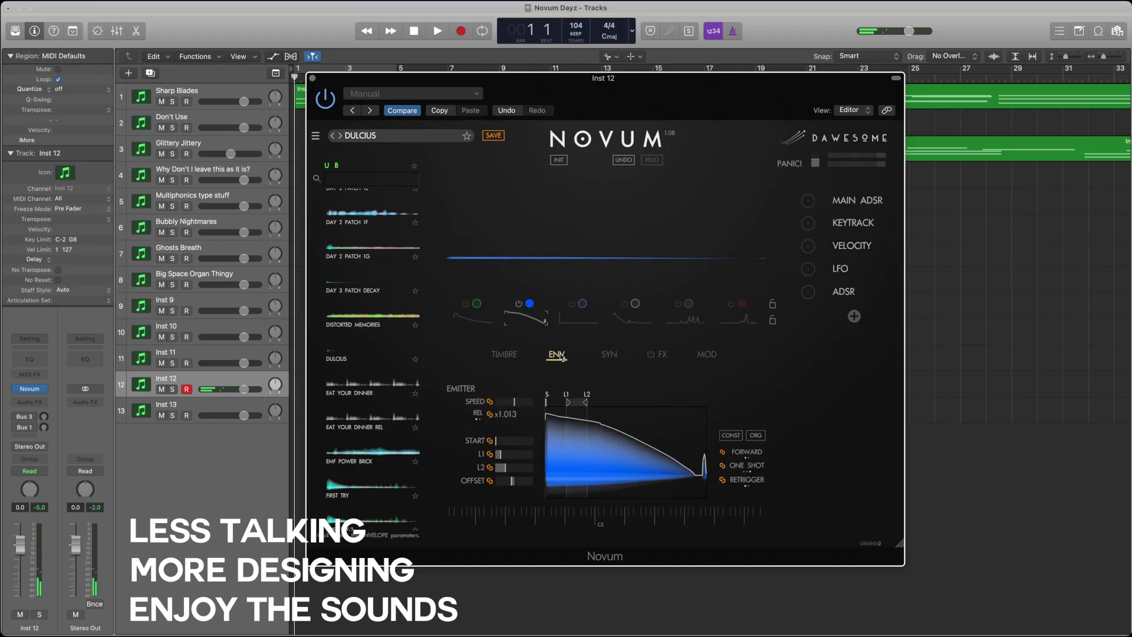
click(607, 355)
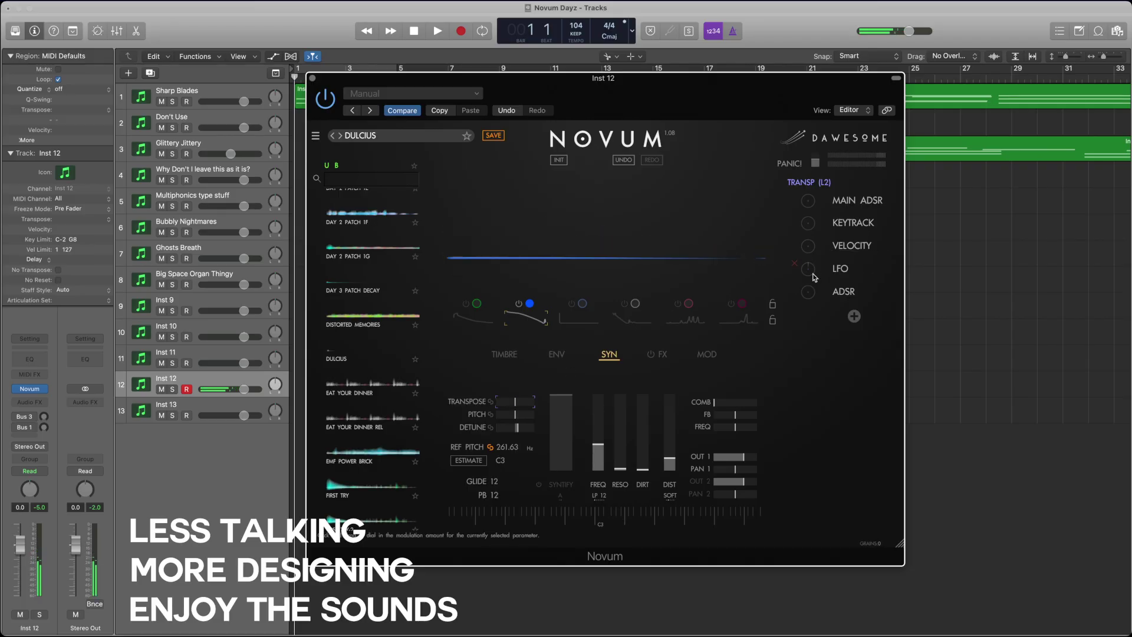
drag(815, 277, 812, 282)
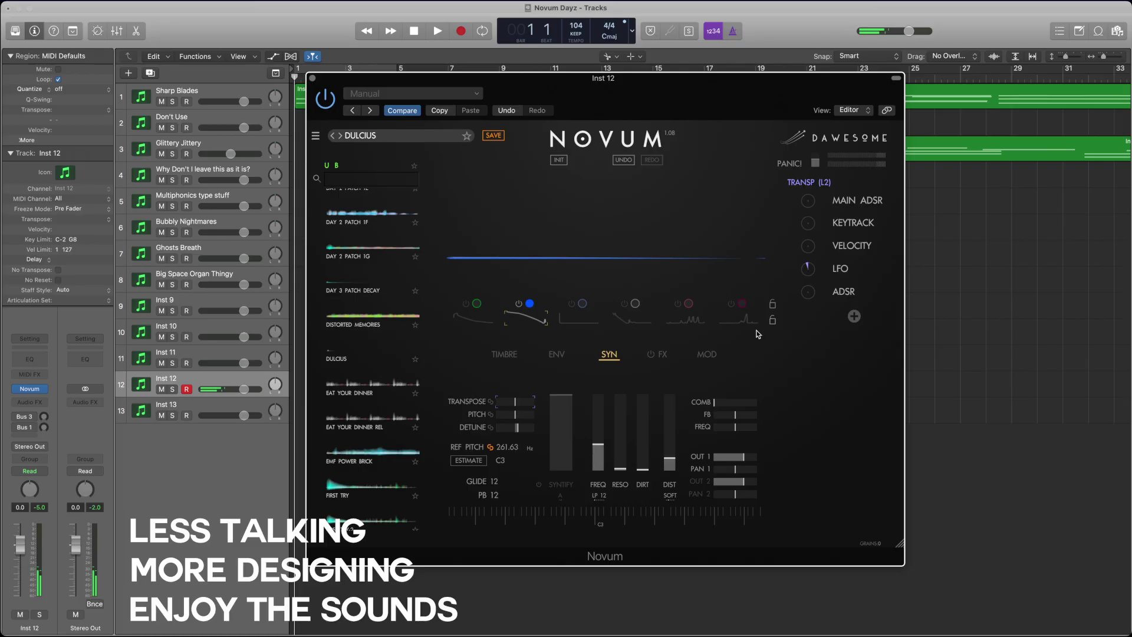
- Turn layer 1 back on and try different transpositions on layer 2, ending with TRANSPOSE below zero
click(515, 414)
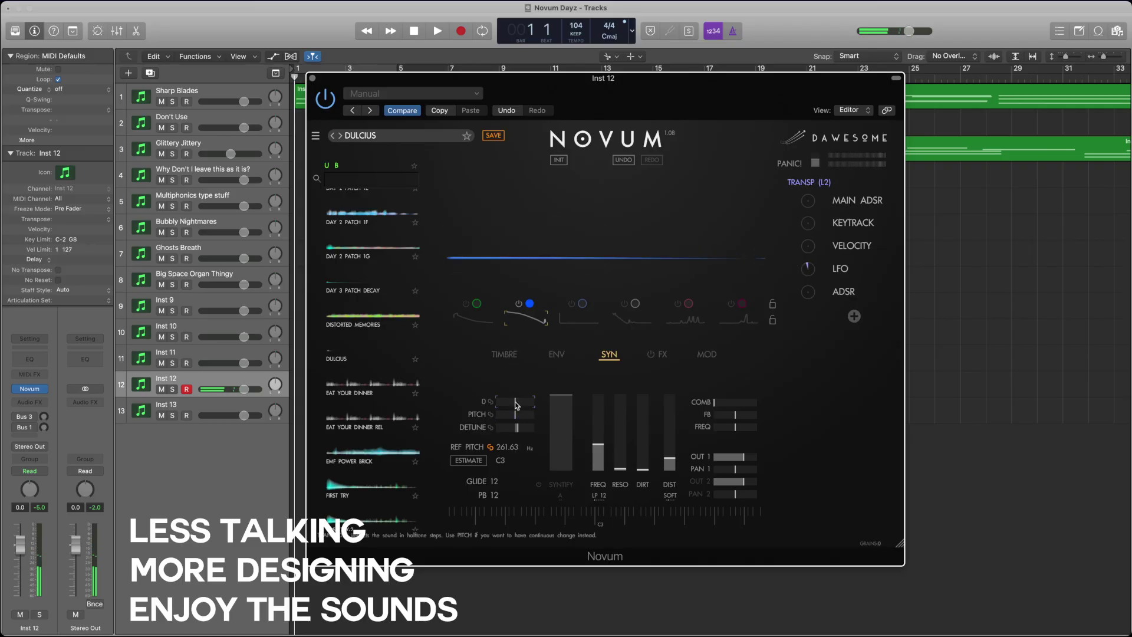
drag(500, 405, 495, 405)
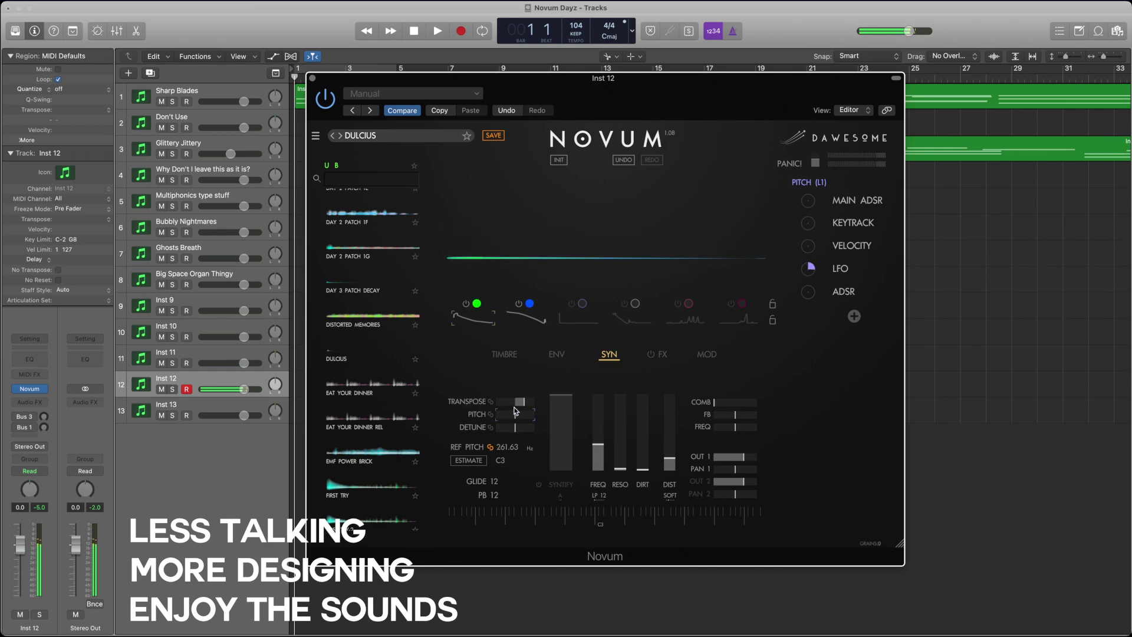
click(517, 322)
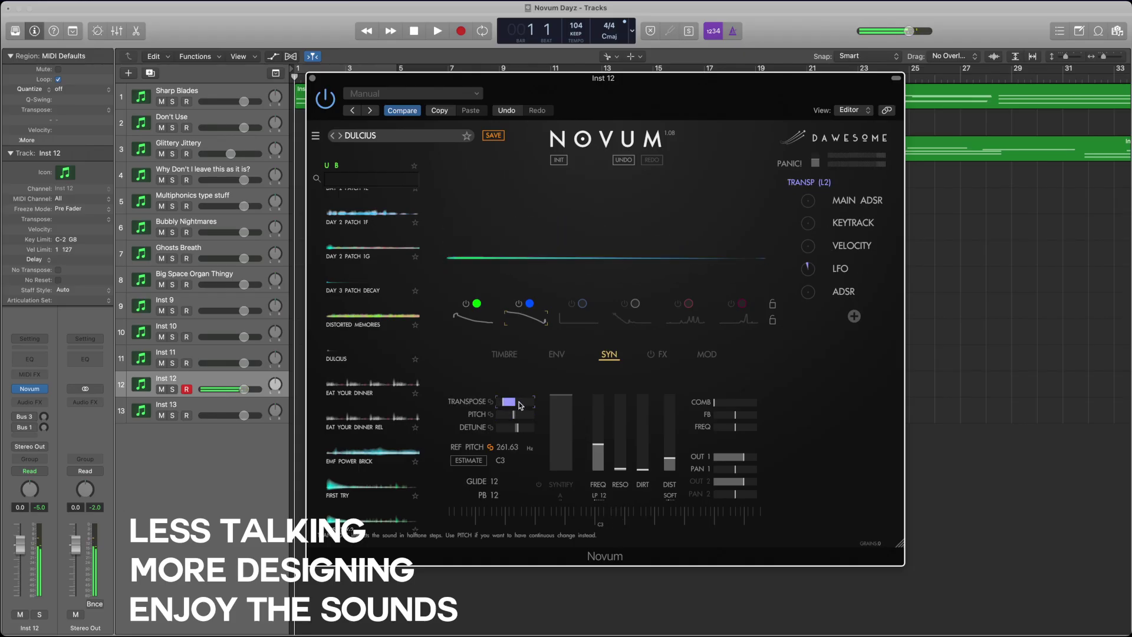
drag(521, 405, 535, 402)
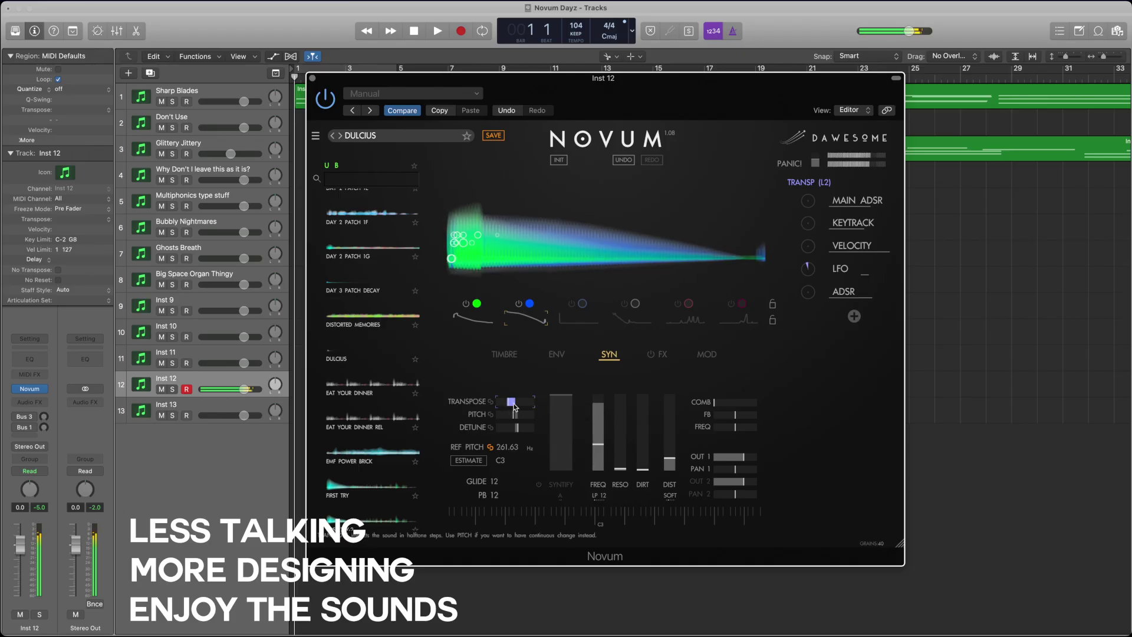
drag(514, 407, 518, 406)
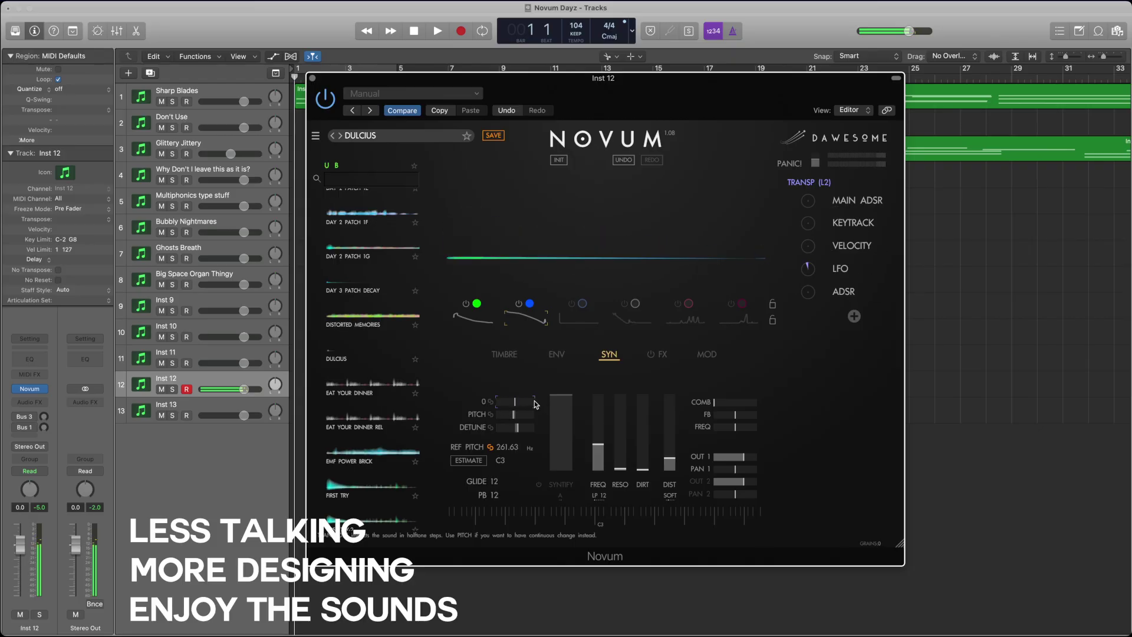
drag(514, 403, 505, 405)
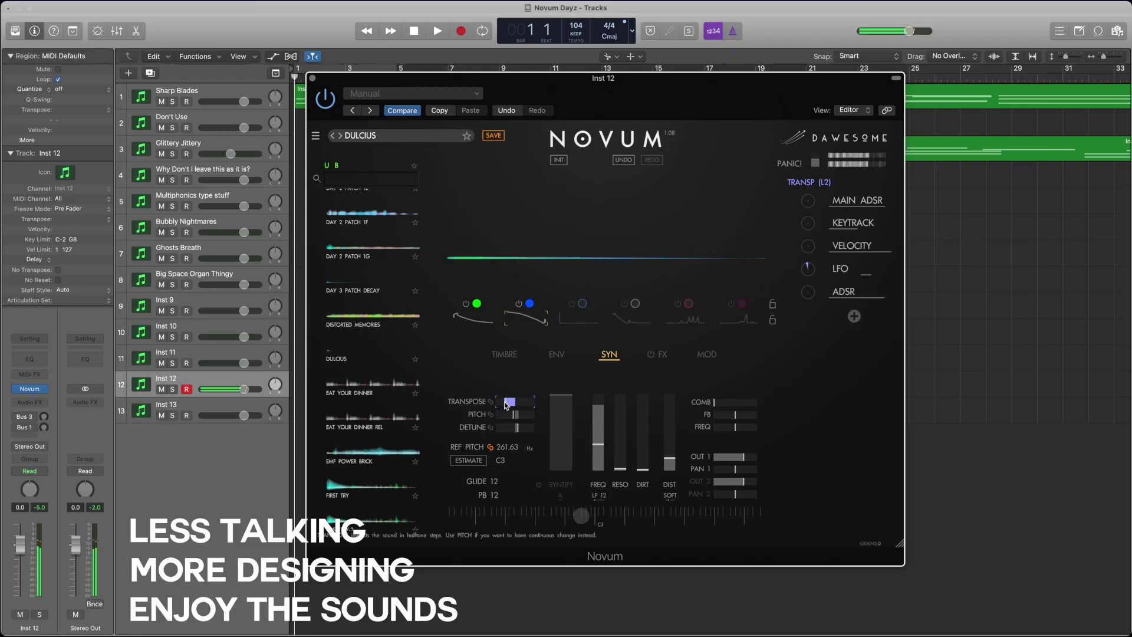
- Turn layers 3 and 4 back on alongside layers 1 and 2
click(577, 314)
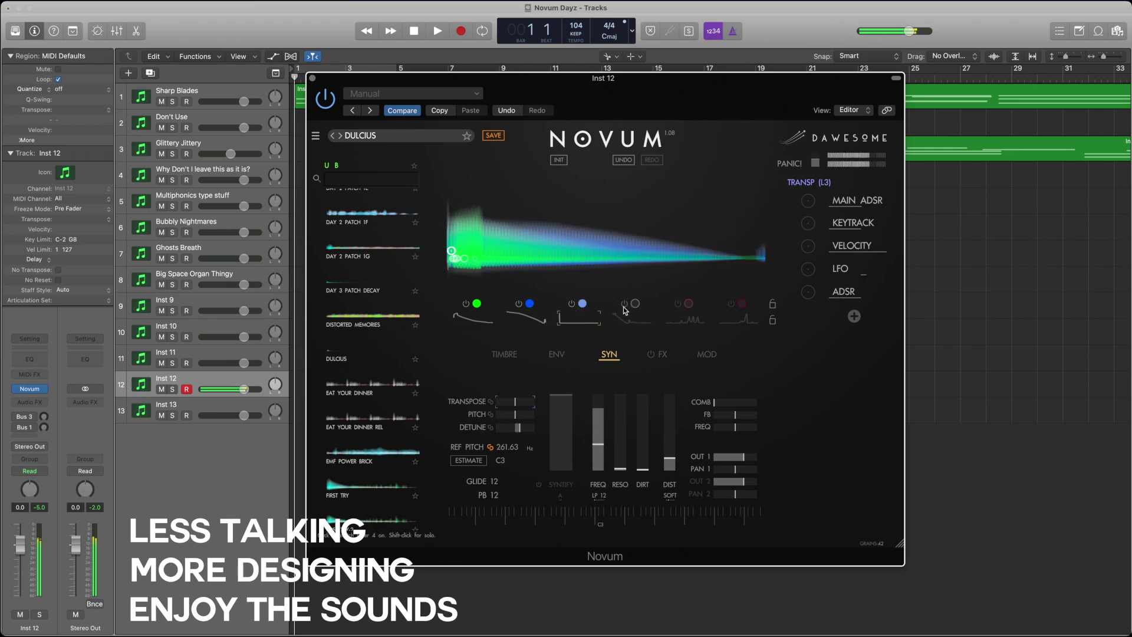
click(625, 311)
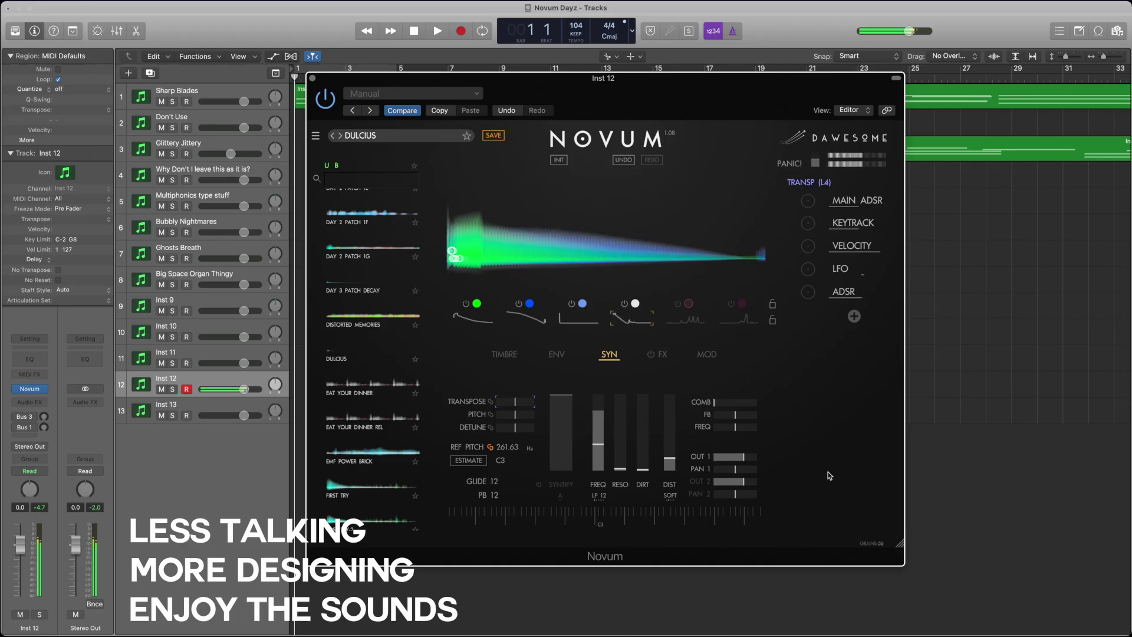
key(super+Tab)
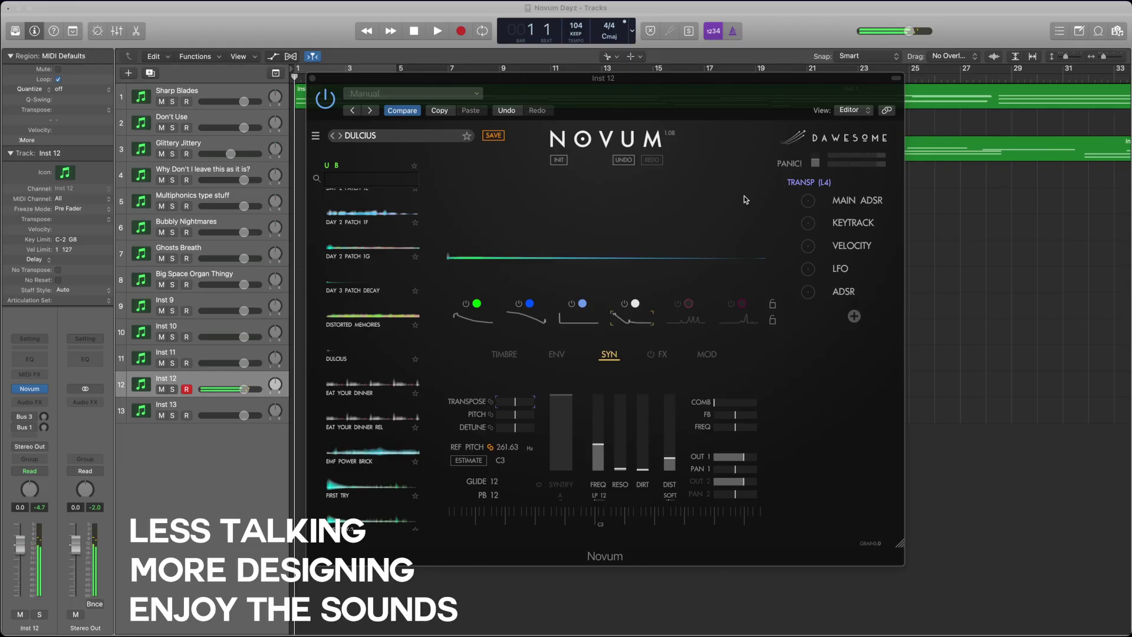
click(645, 93)
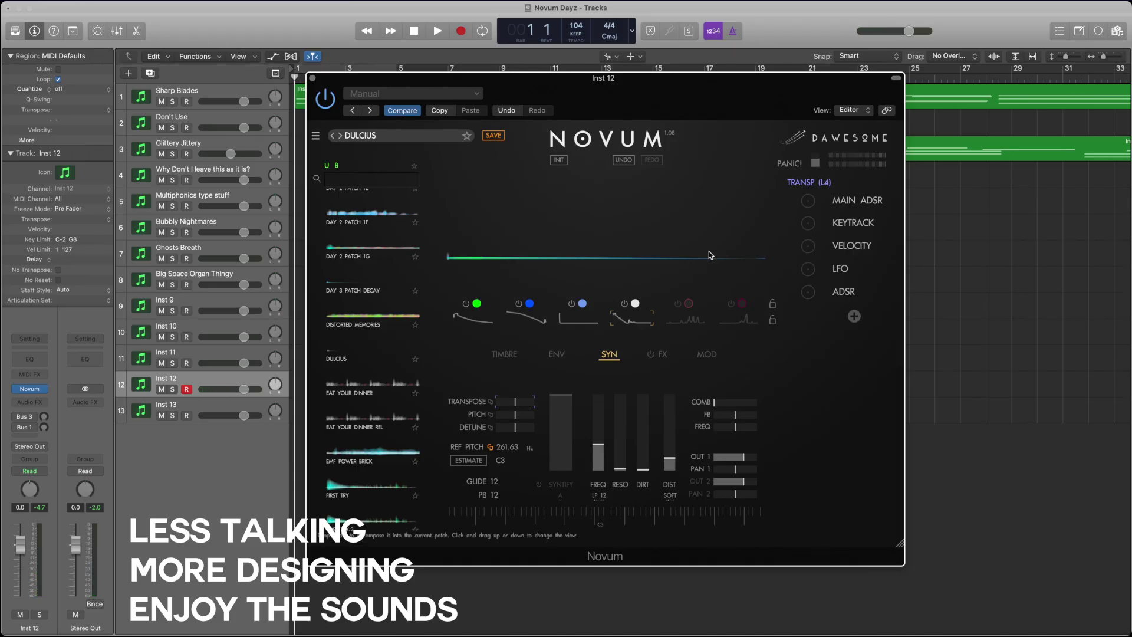
click(465, 600)
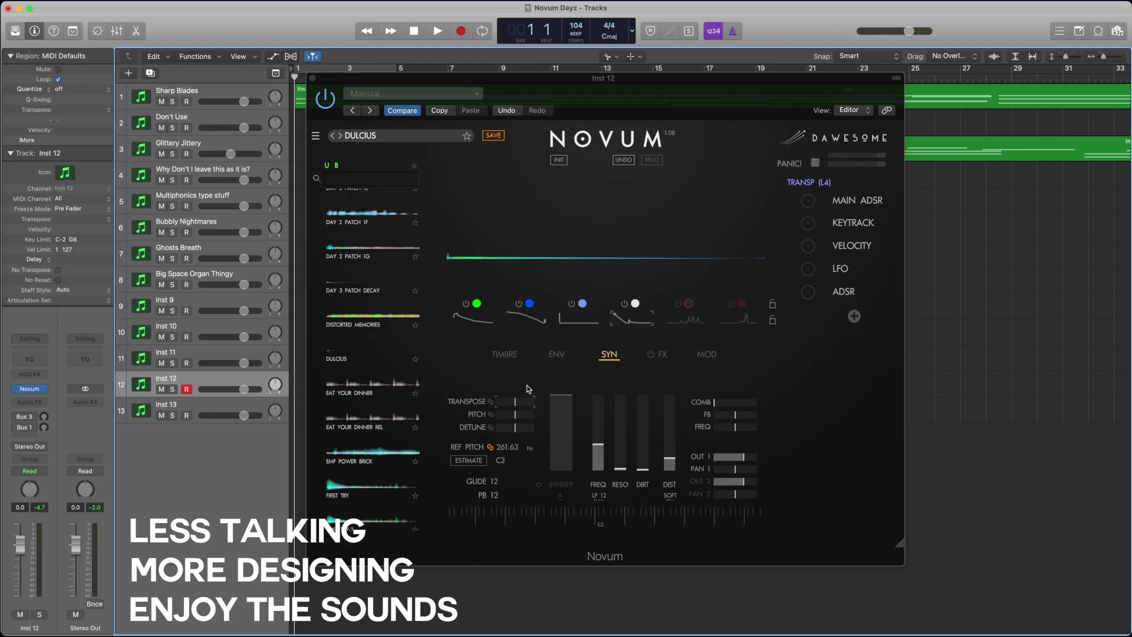
click(556, 355)
click(506, 356)
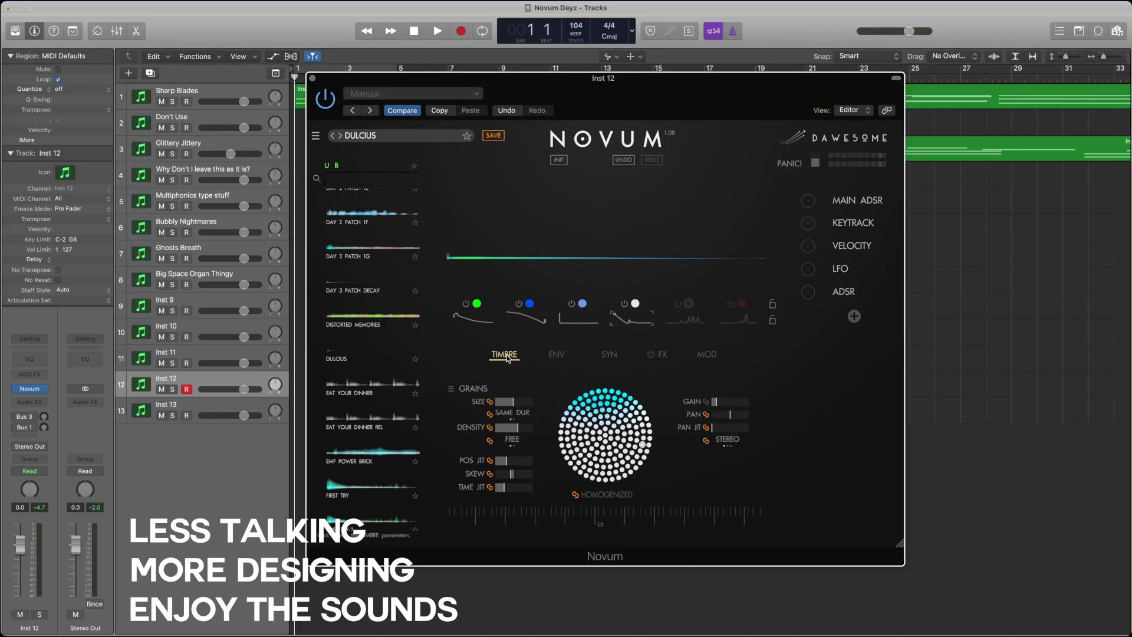
click(552, 357)
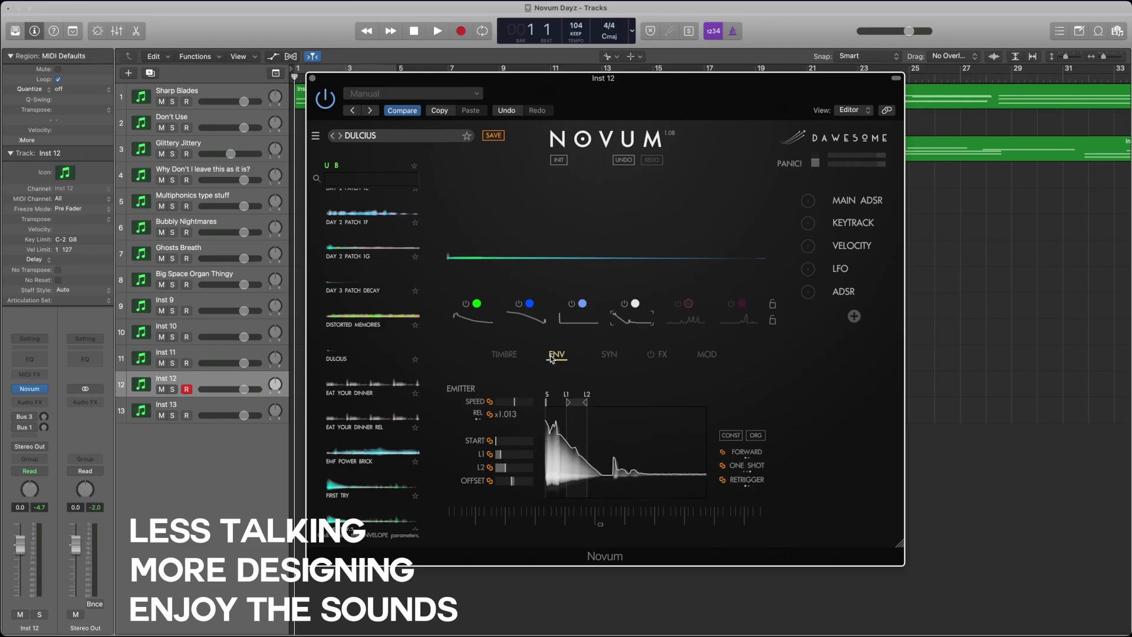
click(598, 357)
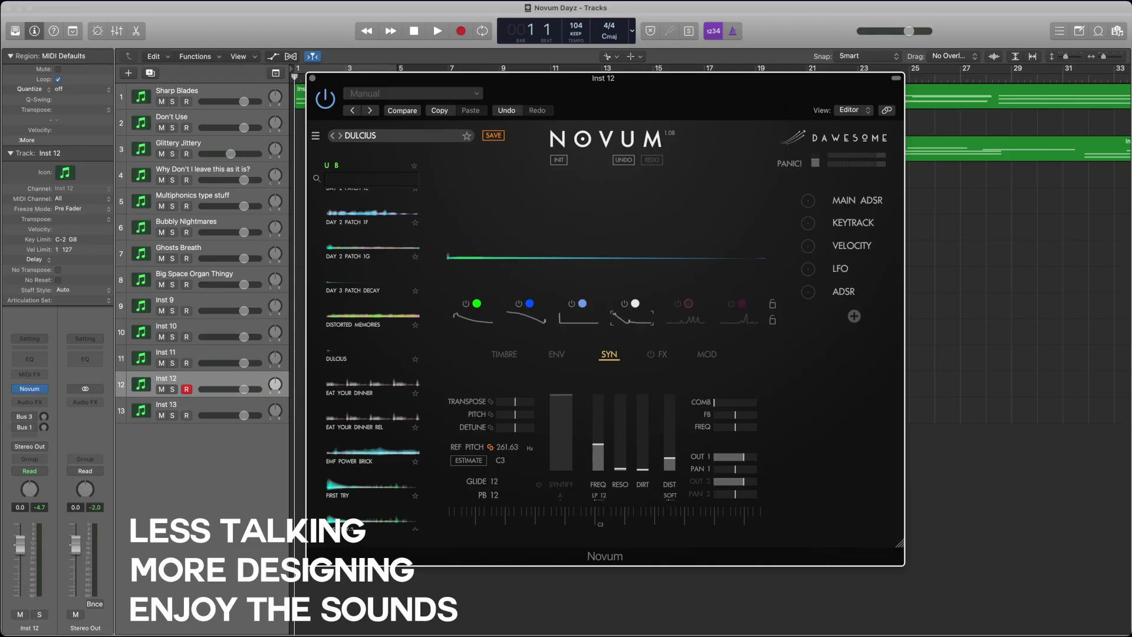
key(super+Tab)
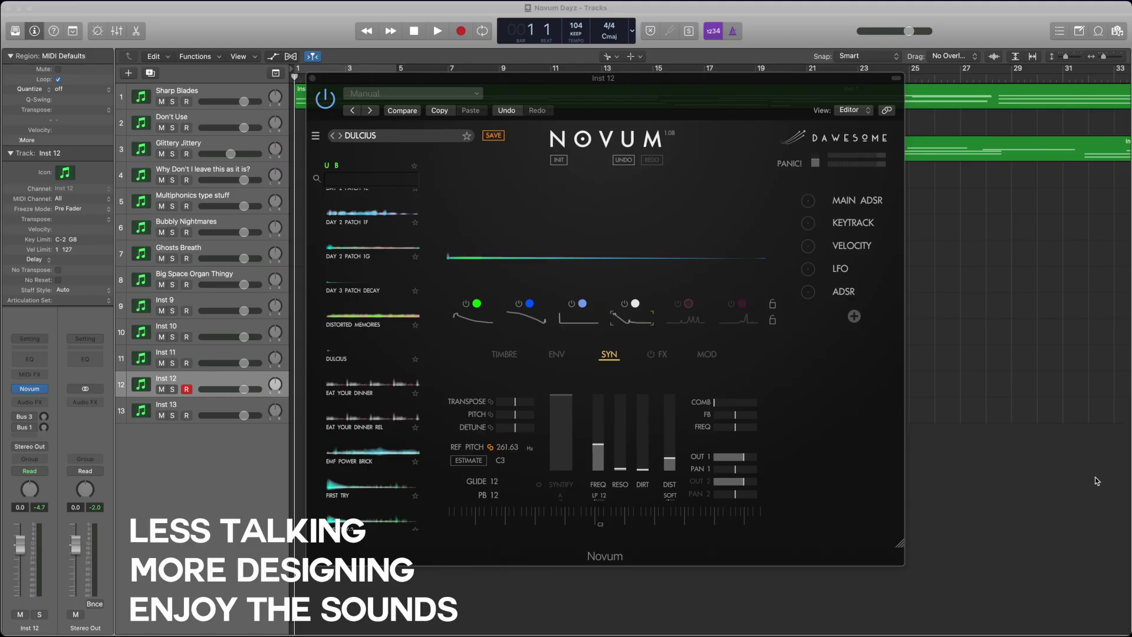